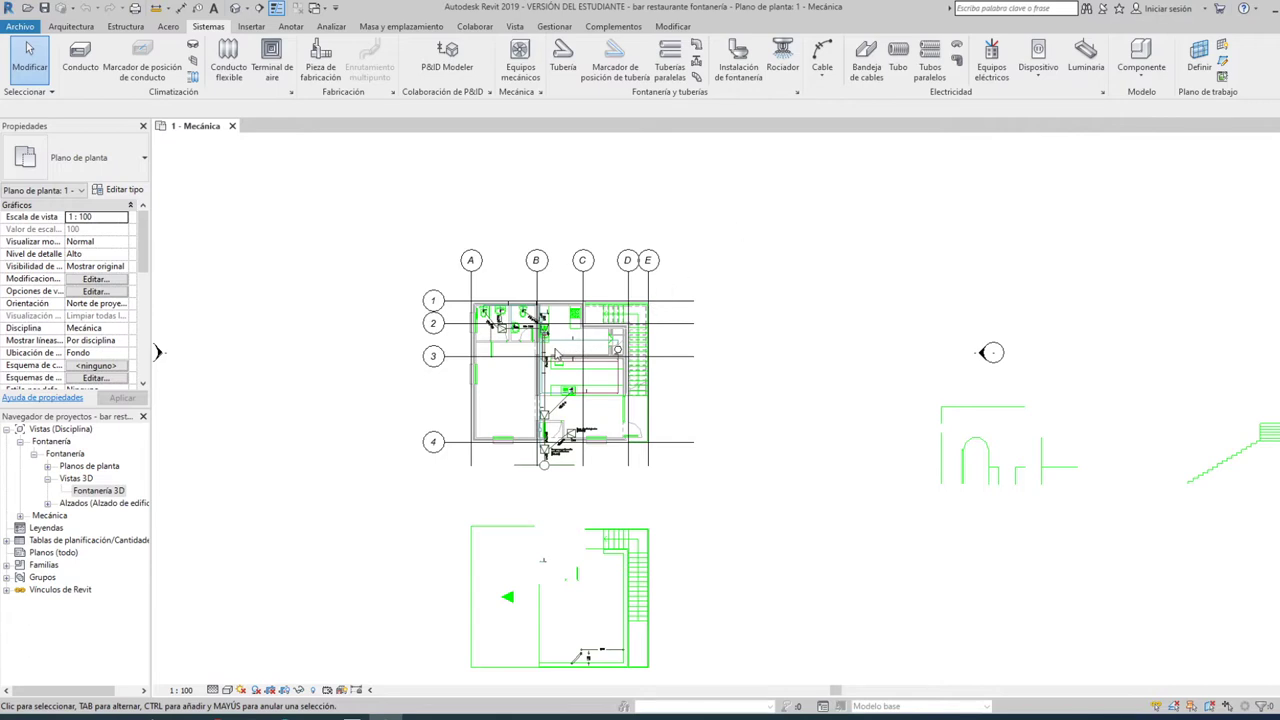
# - Reframe the Mecánica floor plan and cancel an accidentally started pipe placement
pyautogui.scroll(3, 557, 354)
pyautogui.scroll(1, 557, 354)
pyautogui.scroll(-1, 676, 328)
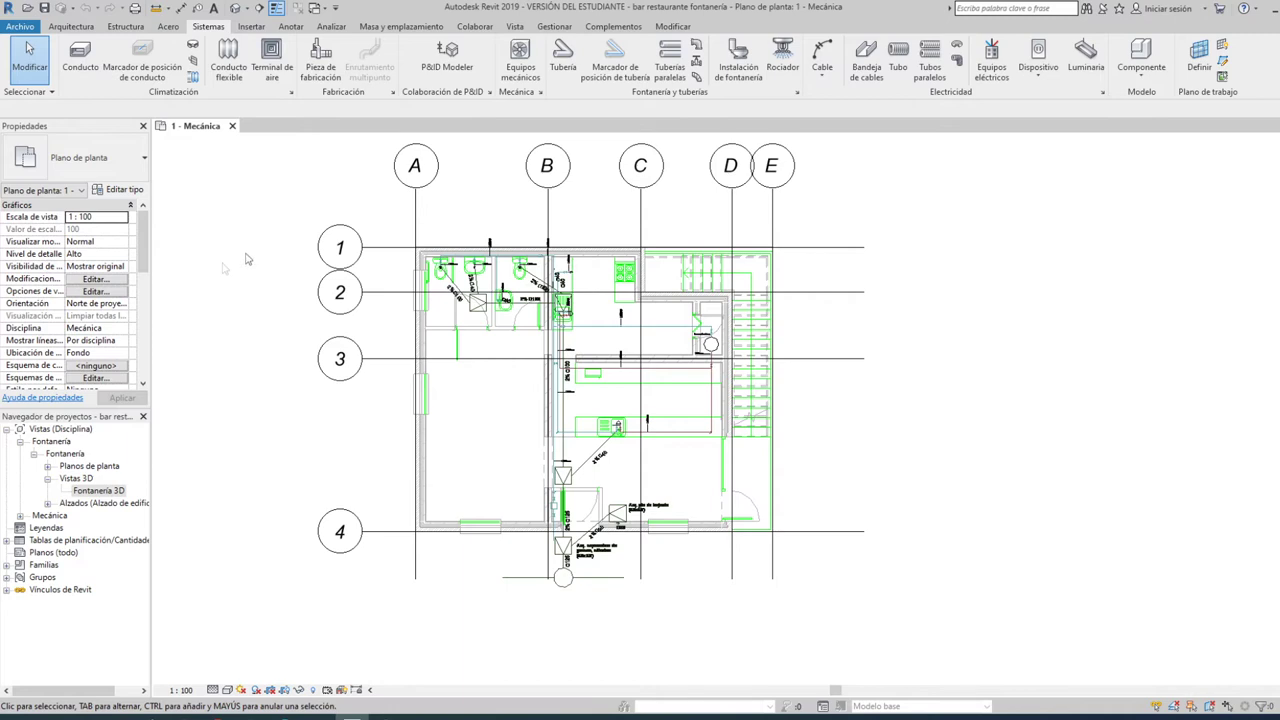
pyautogui.scroll(-2, 247, 259)
pyautogui.scroll(1, 260, 265)
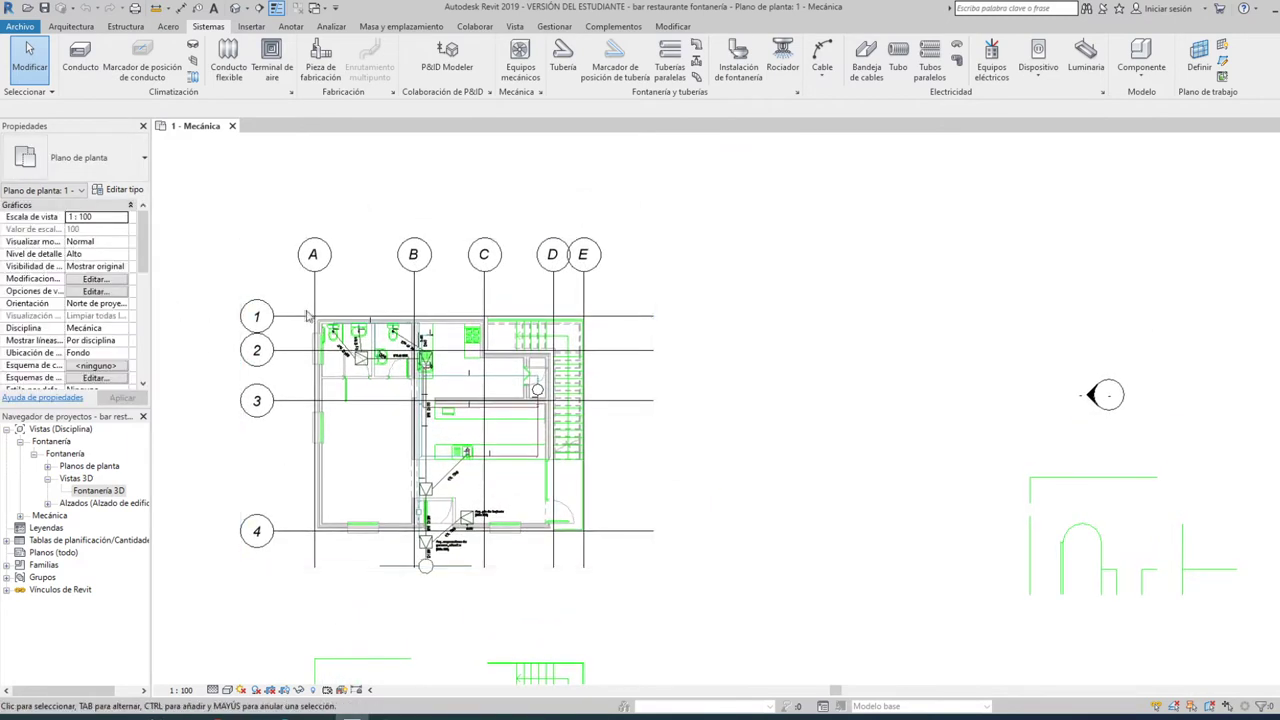
pyautogui.moveTo(343, 200); pyautogui.dragTo(386, 155, button='middle')
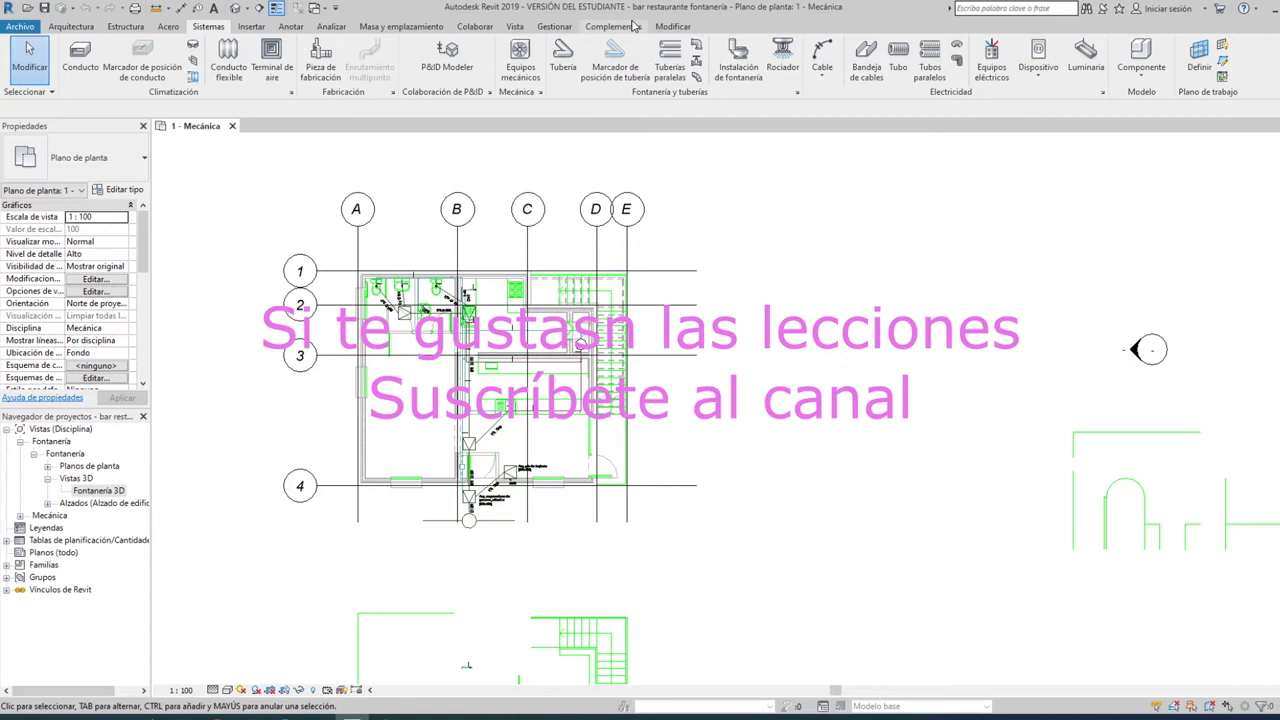
pyautogui.click(556, 60)
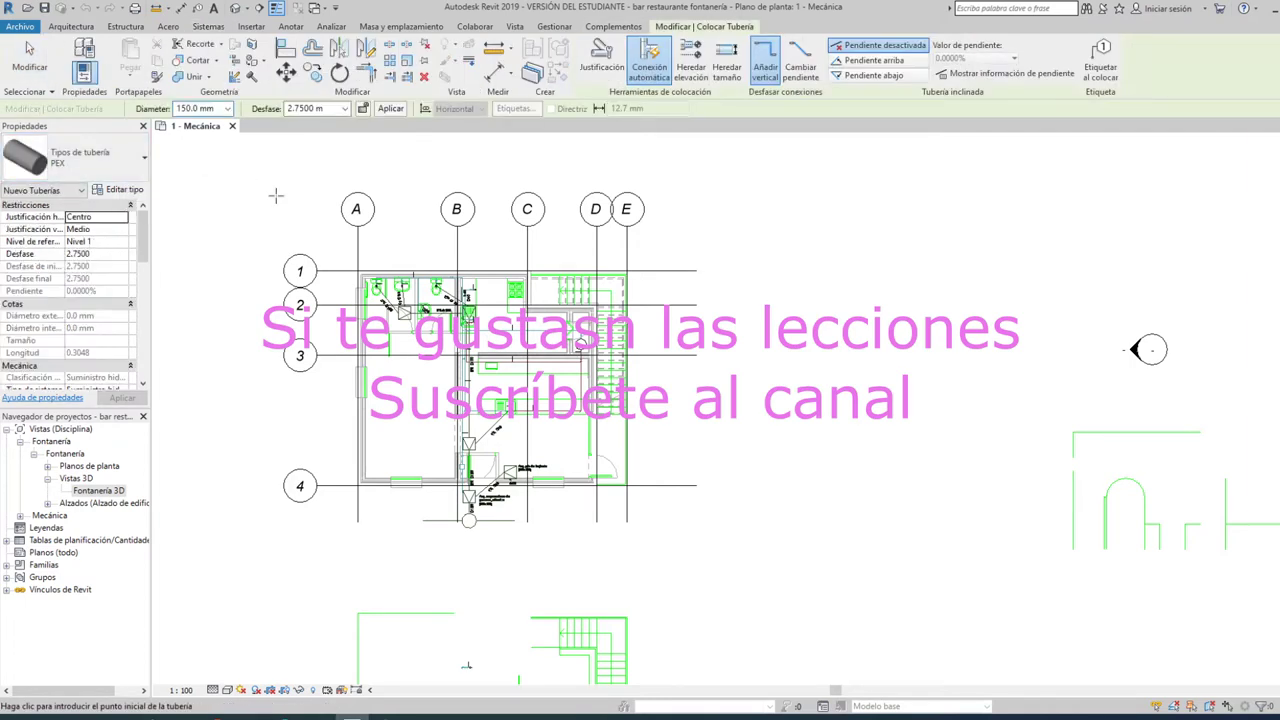
pyautogui.press('Escape')
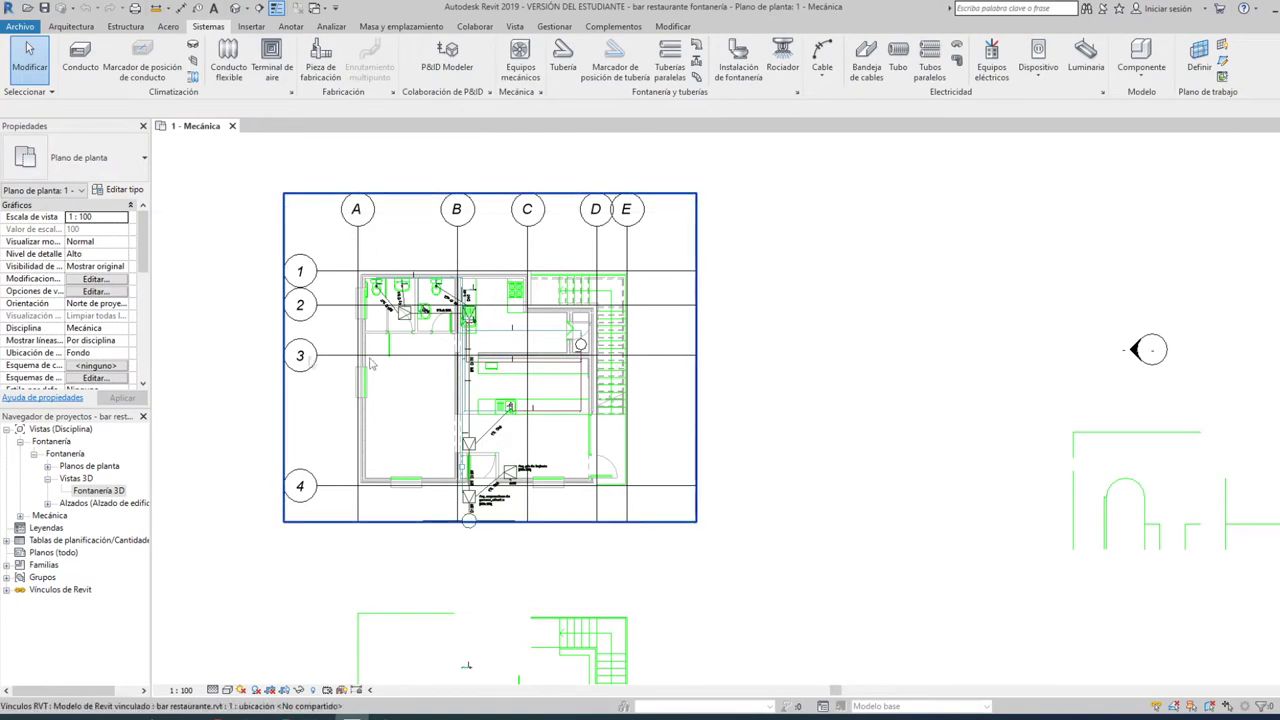
# - Open the Fontanería 3D view in its own tab, panned toward the building
pyautogui.doubleClick(98, 490)
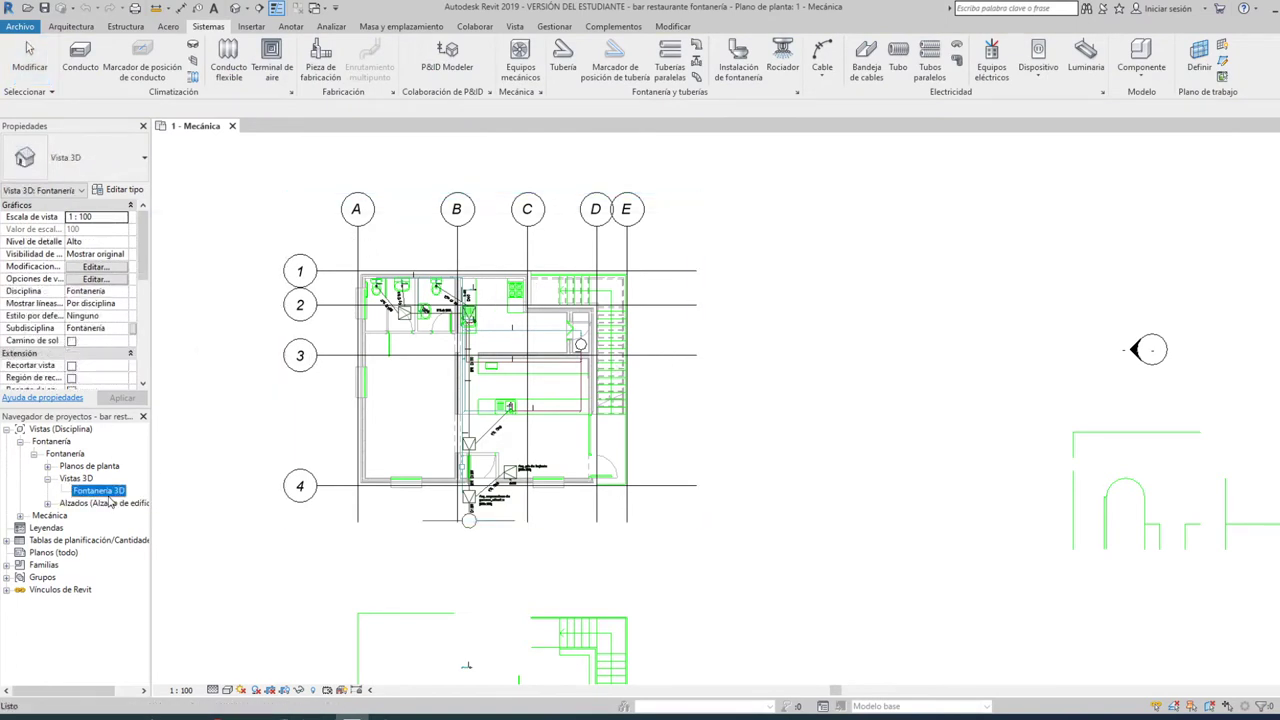
pyautogui.click(200, 126)
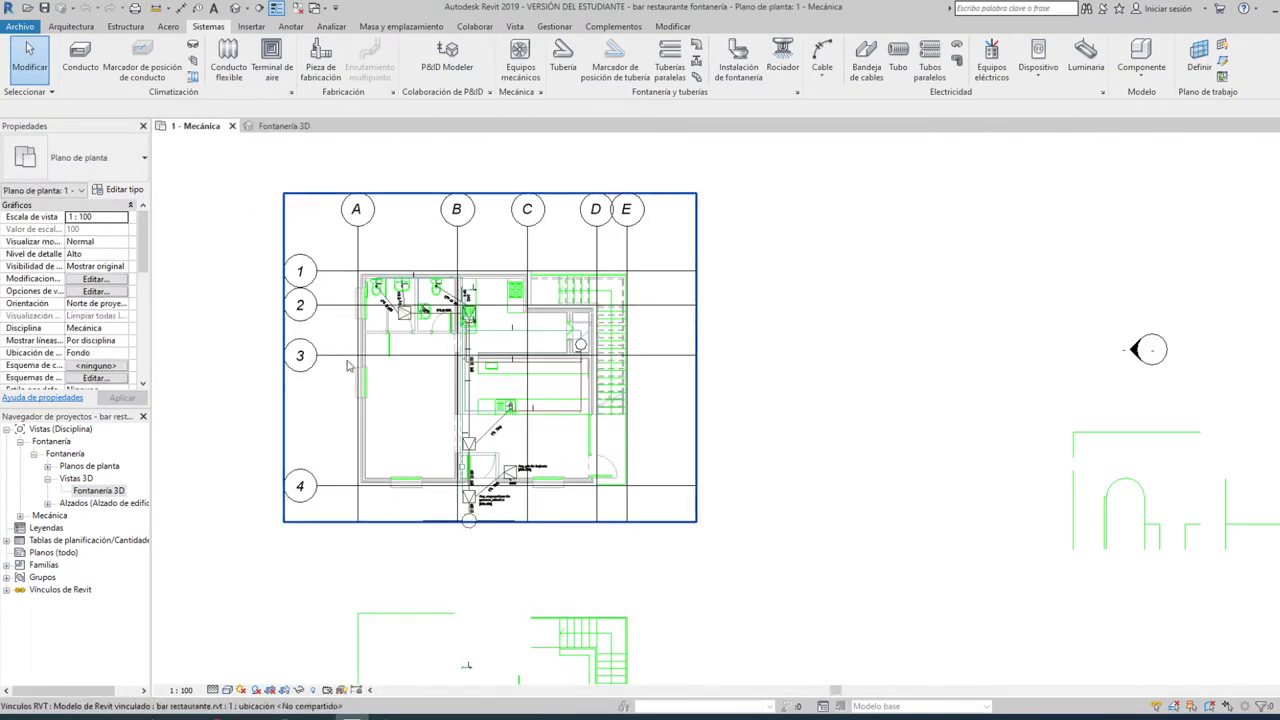
pyautogui.click(268, 126)
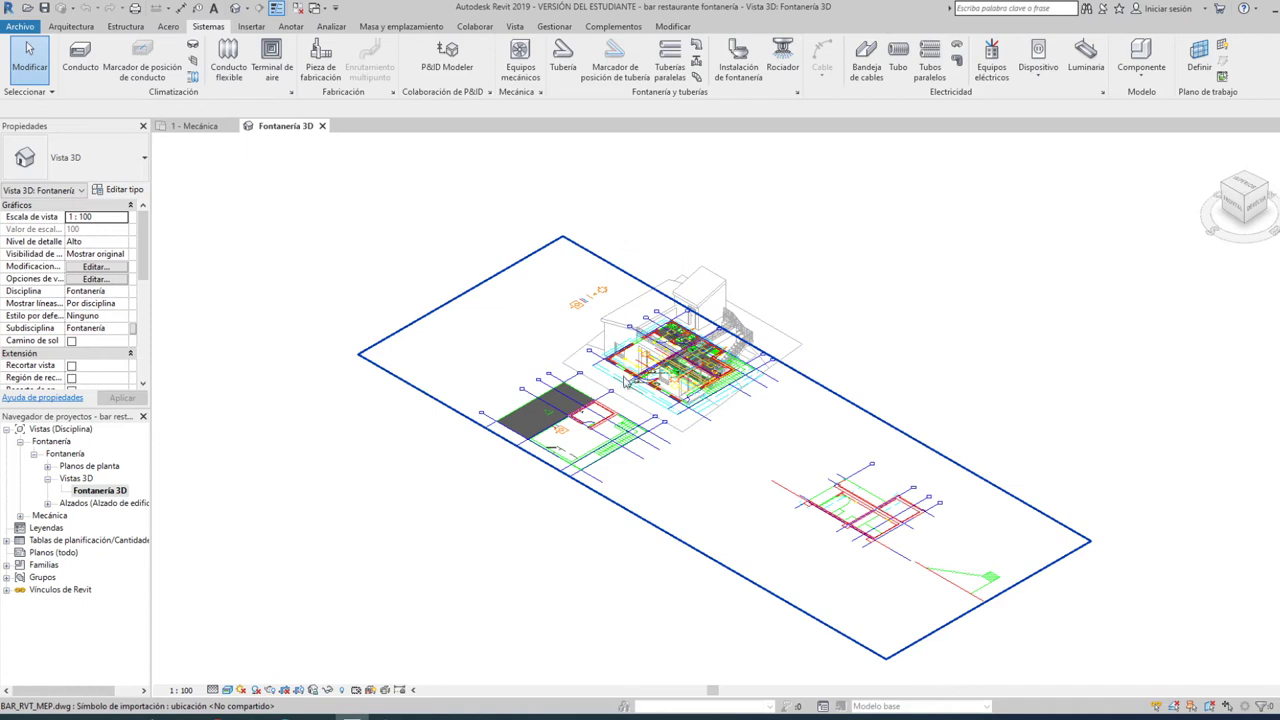
pyautogui.scroll(2, 759, 418)
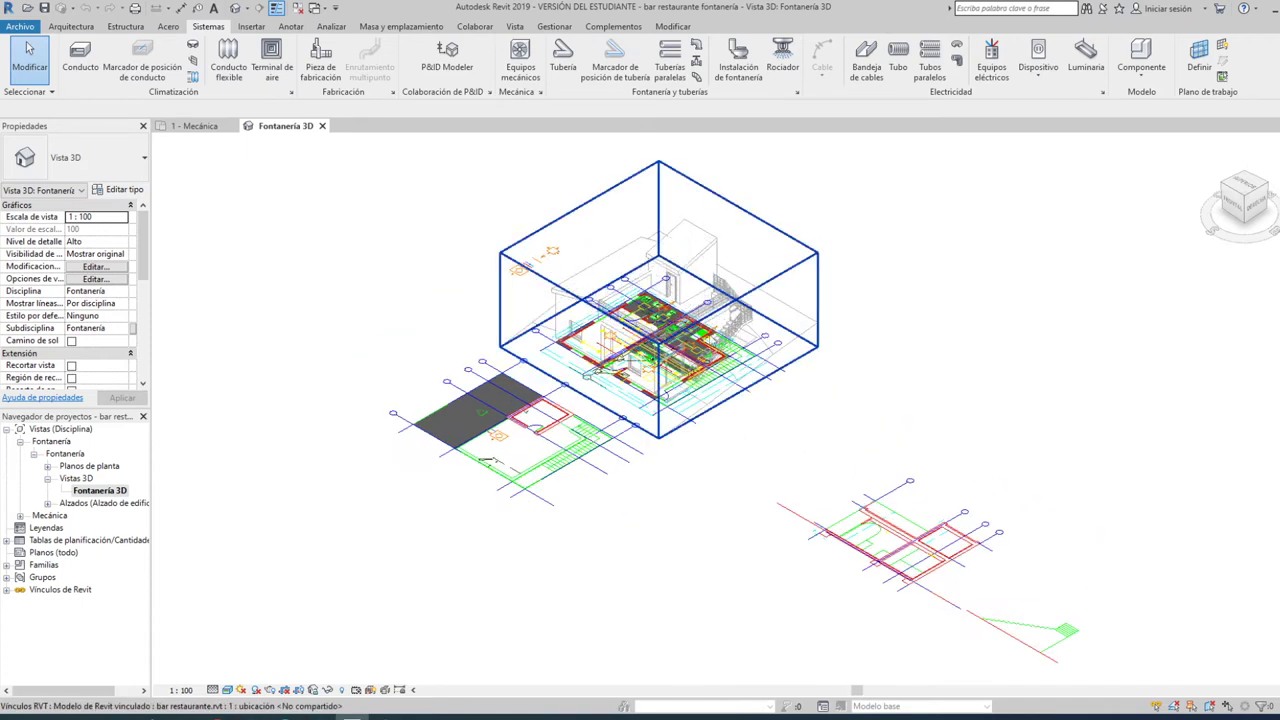
pyautogui.moveTo(445, 597); pyautogui.dragTo(245, 697, button='middle')
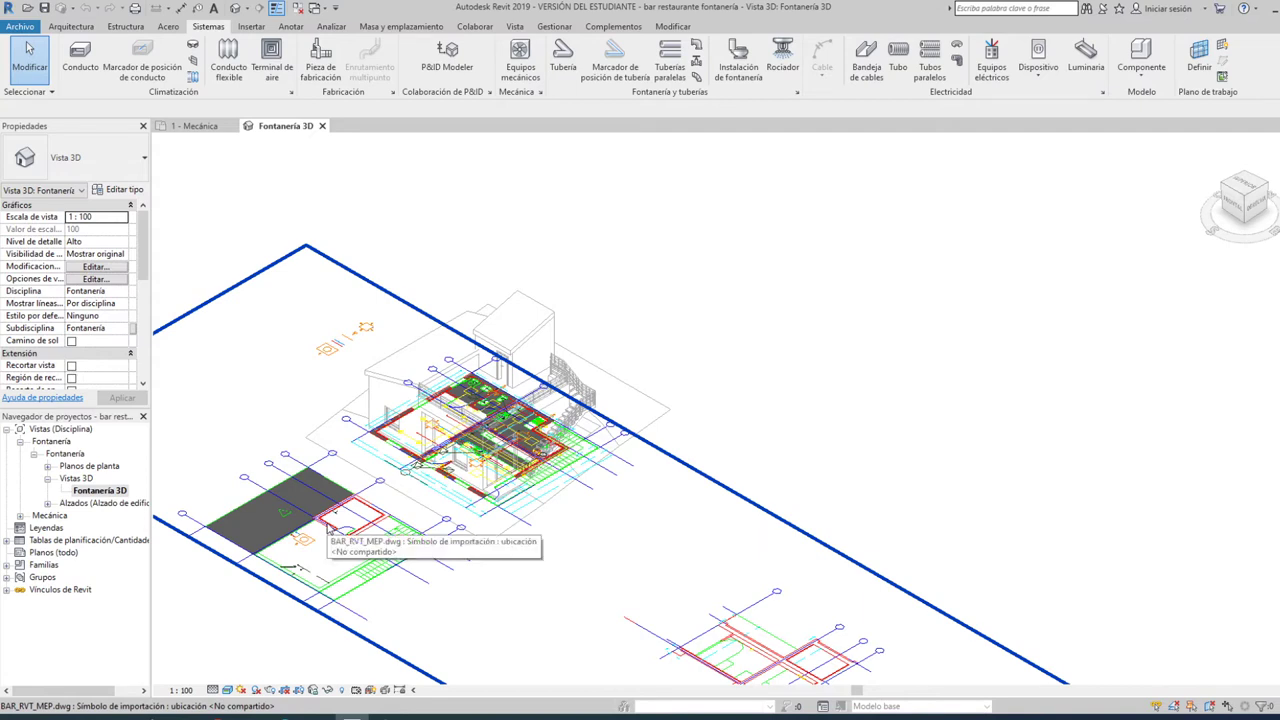
# - Hide the imported BAR_RVT_MEP.dwg in the Fontanería 3D view through Visibility/Graphics (VG)
pyautogui.press('v')
pyautogui.press('v')
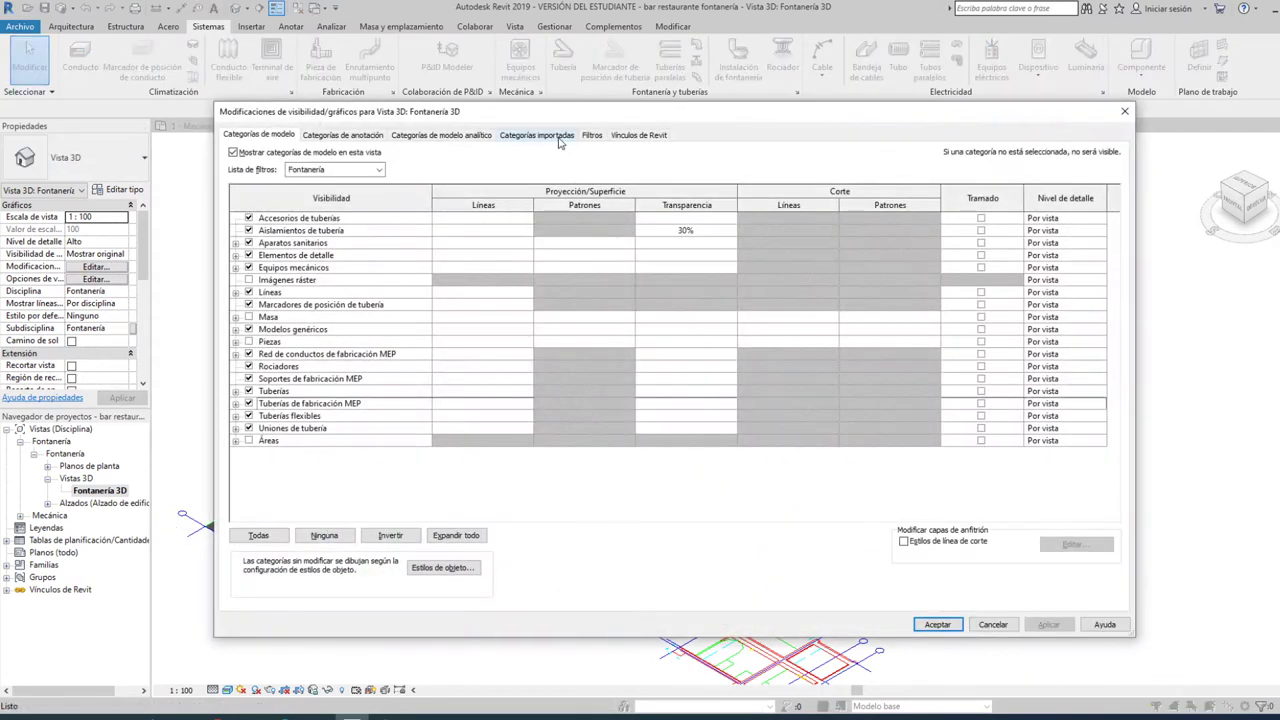
pyautogui.click(560, 138)
pyautogui.click(250, 197)
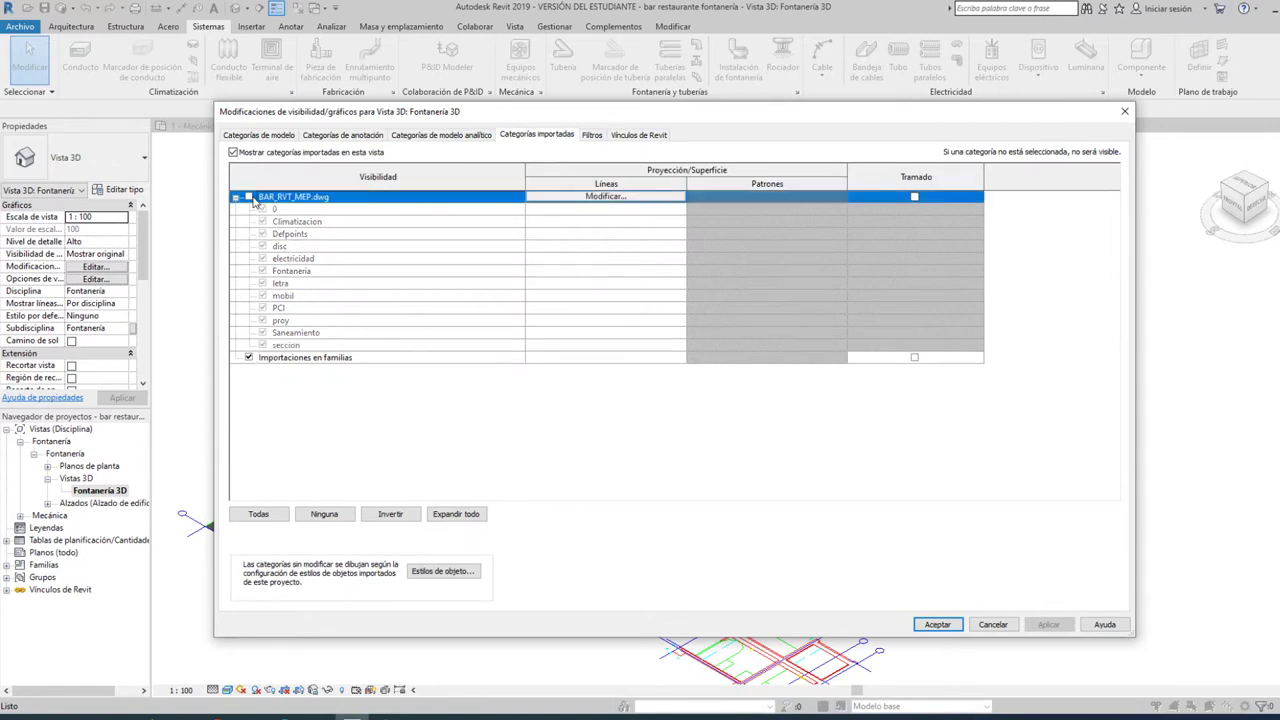
pyautogui.click(1052, 624)
pyautogui.click(937, 624)
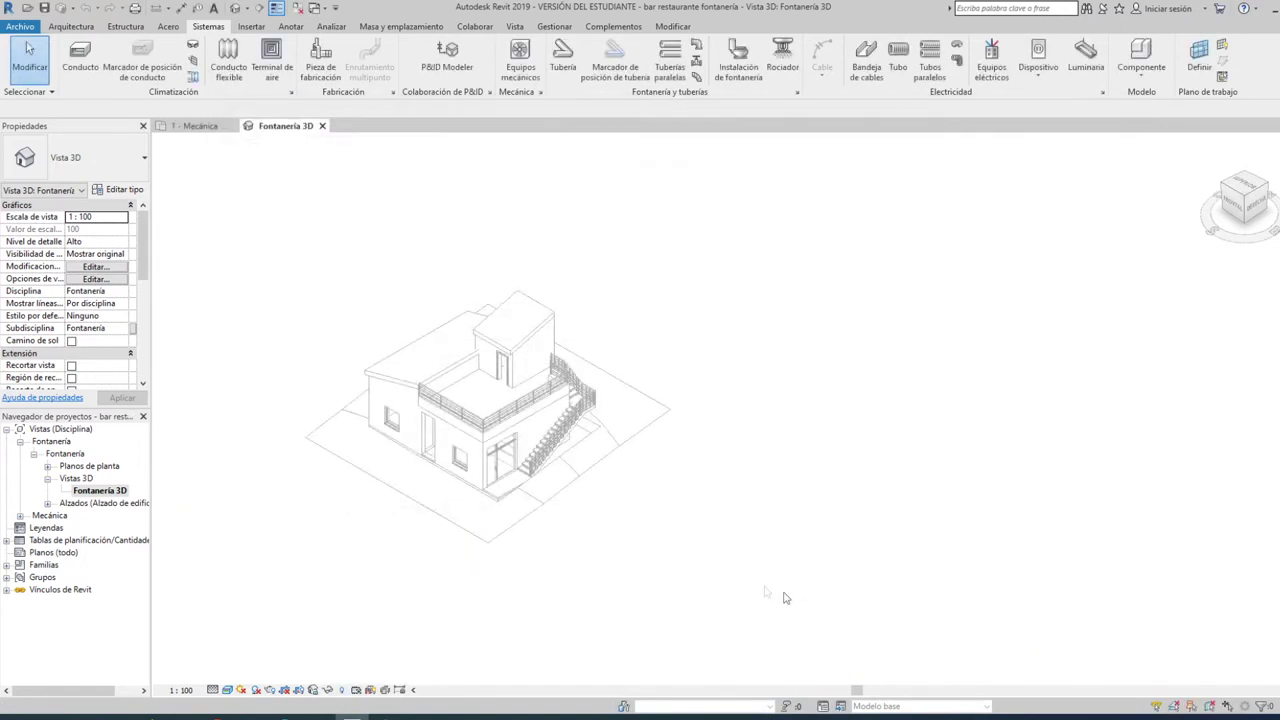
# - Select the linked building model, then clear the selection
pyautogui.scroll(2, 345, 413)
pyautogui.click(350, 405)
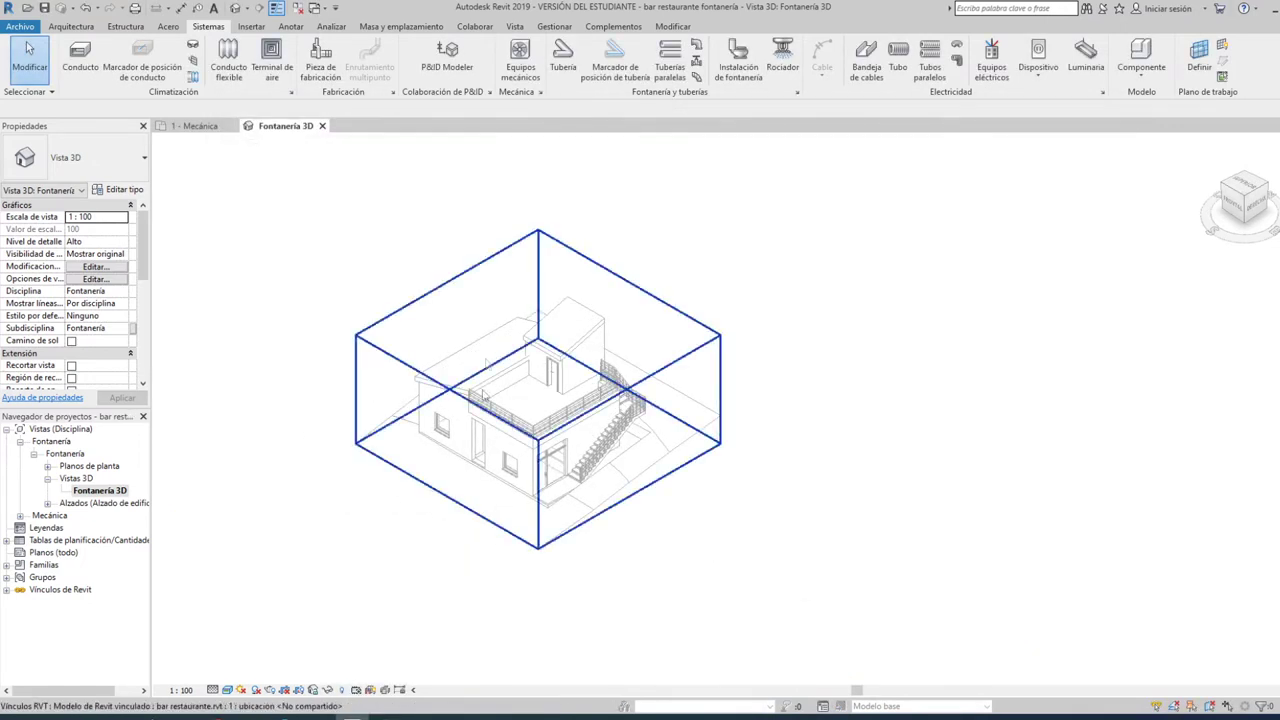
pyautogui.press('Escape')
# - Return to 1 - Mecánica and open the Este - Fontanería elevation
pyautogui.click(195, 126)
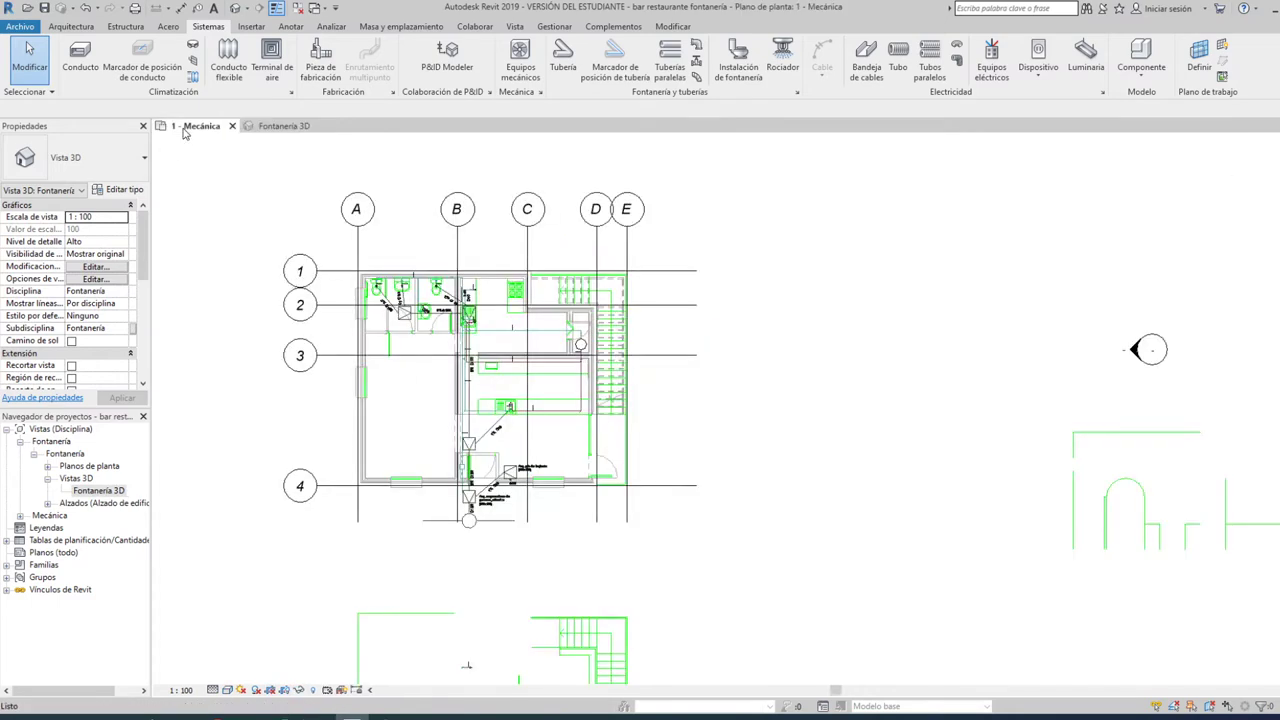
pyautogui.keyDown('ctrl'); pyautogui.scroll(-1, 235, 187); pyautogui.keyUp('ctrl')
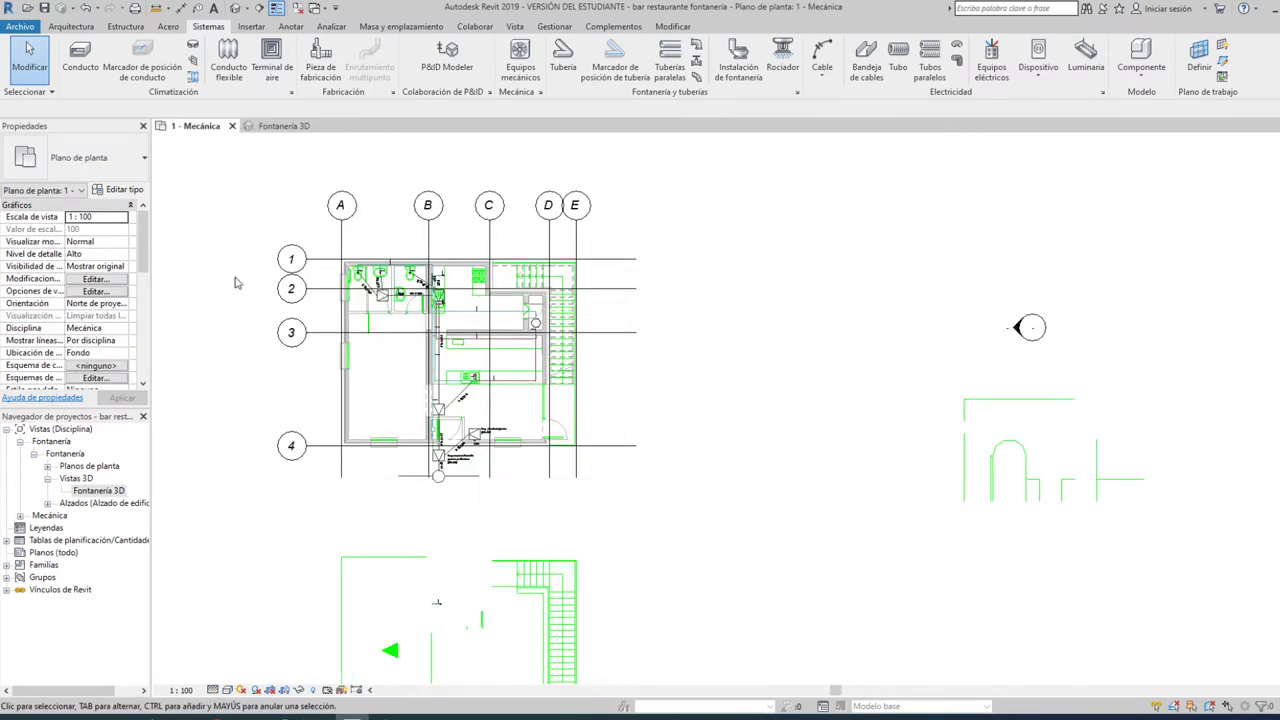
pyautogui.keyDown('ctrl'); pyautogui.scroll(-1, 221, 277); pyautogui.keyUp('ctrl')
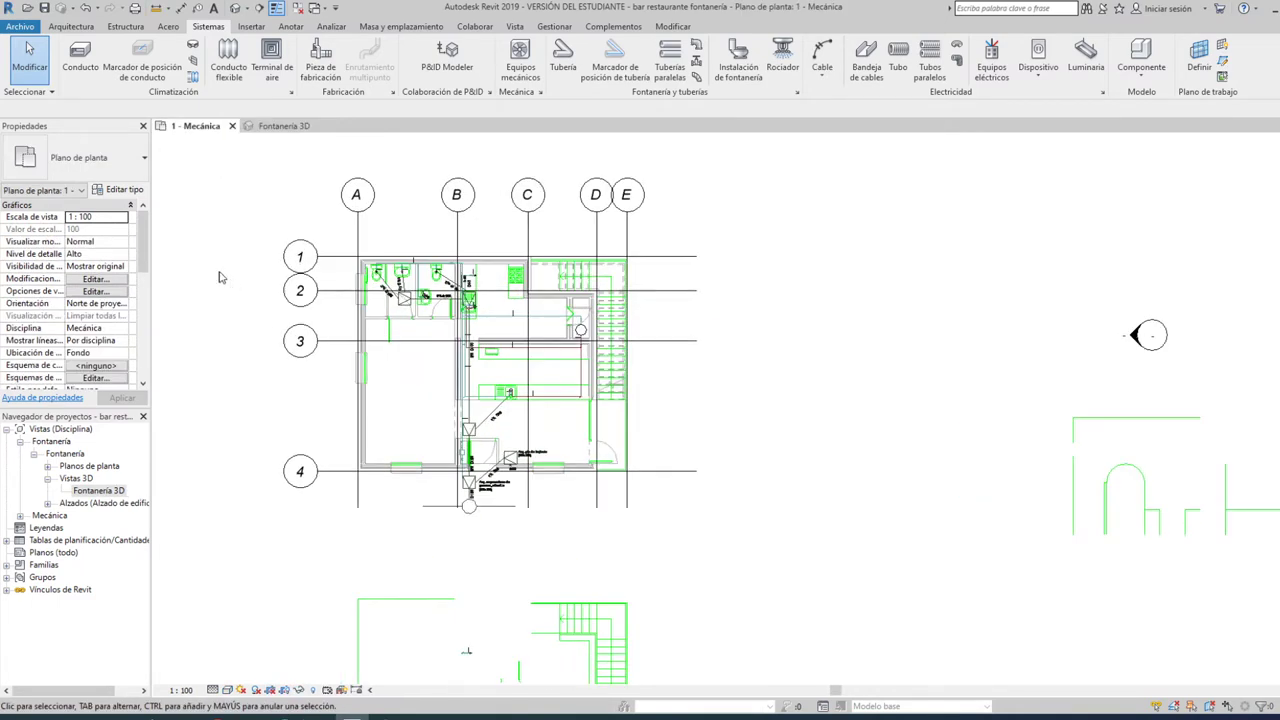
pyautogui.click(47, 505)
pyautogui.doubleClick(103, 515)
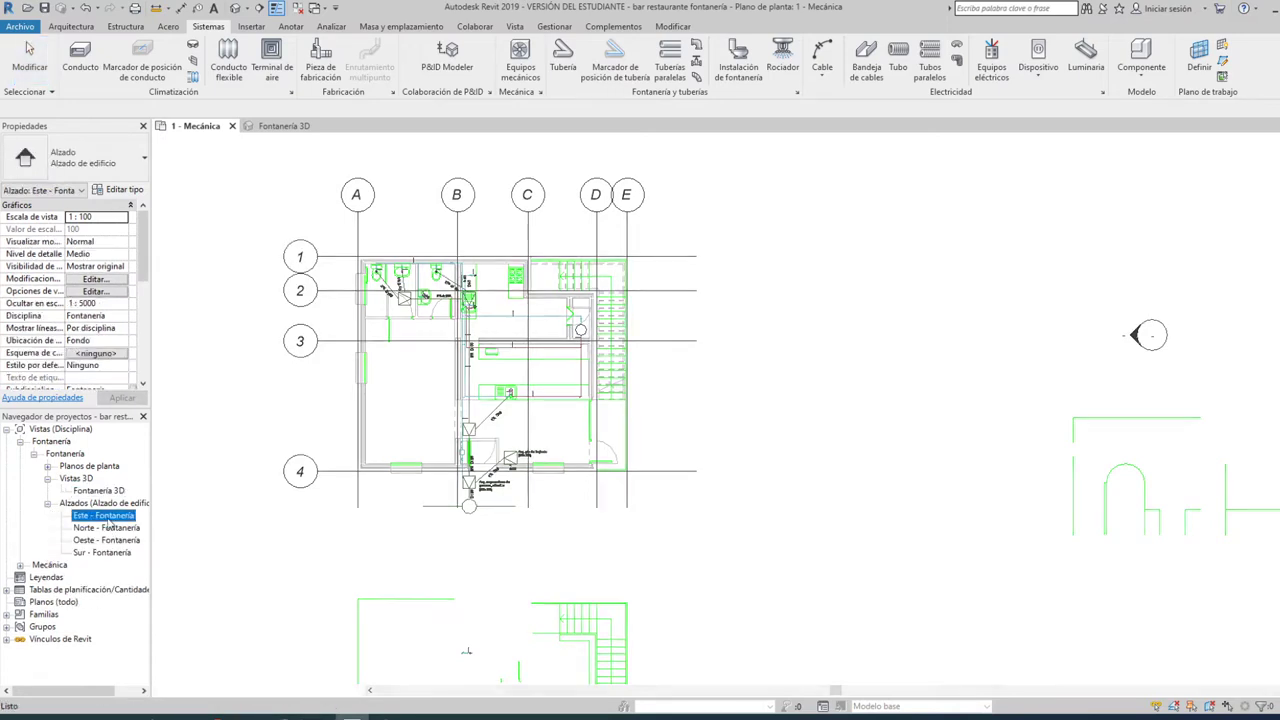
# - Change the Nivel 1 level elevation to 0.6
pyautogui.scroll(-2, 332, 405)
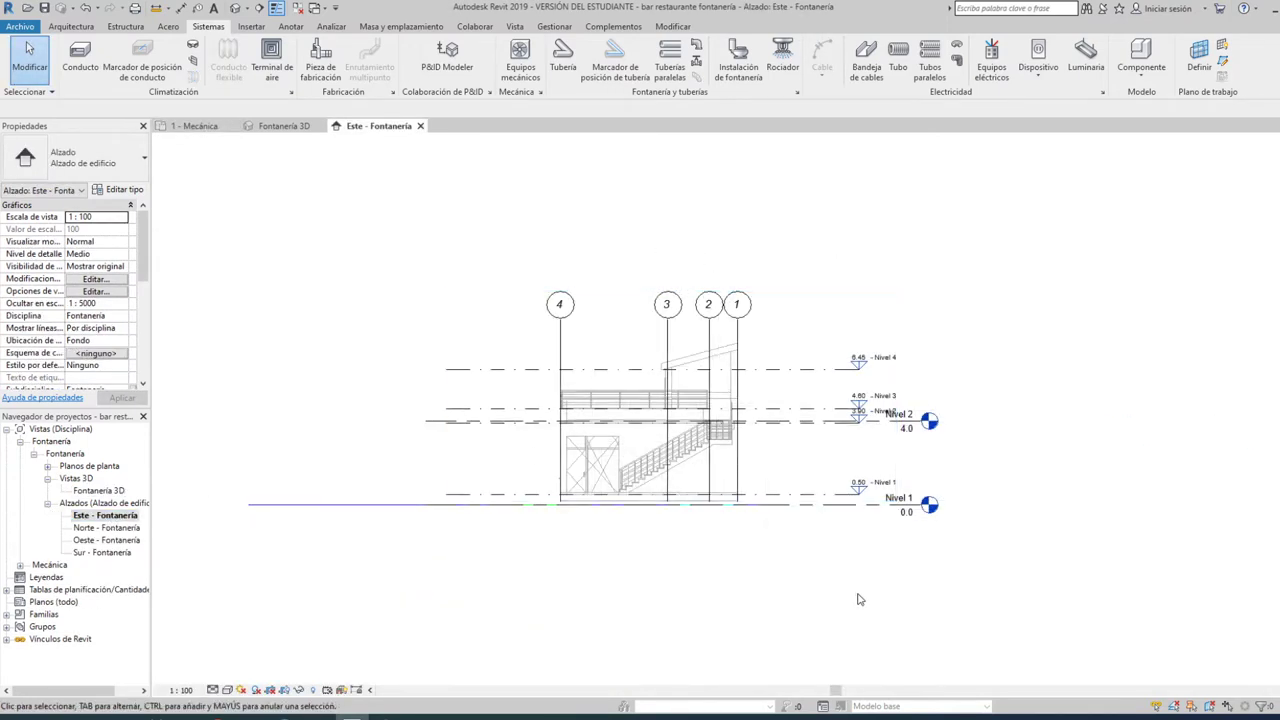
pyautogui.scroll(1, 800, 590)
pyautogui.scroll(1, 757, 614)
pyautogui.scroll(1, 782, 379)
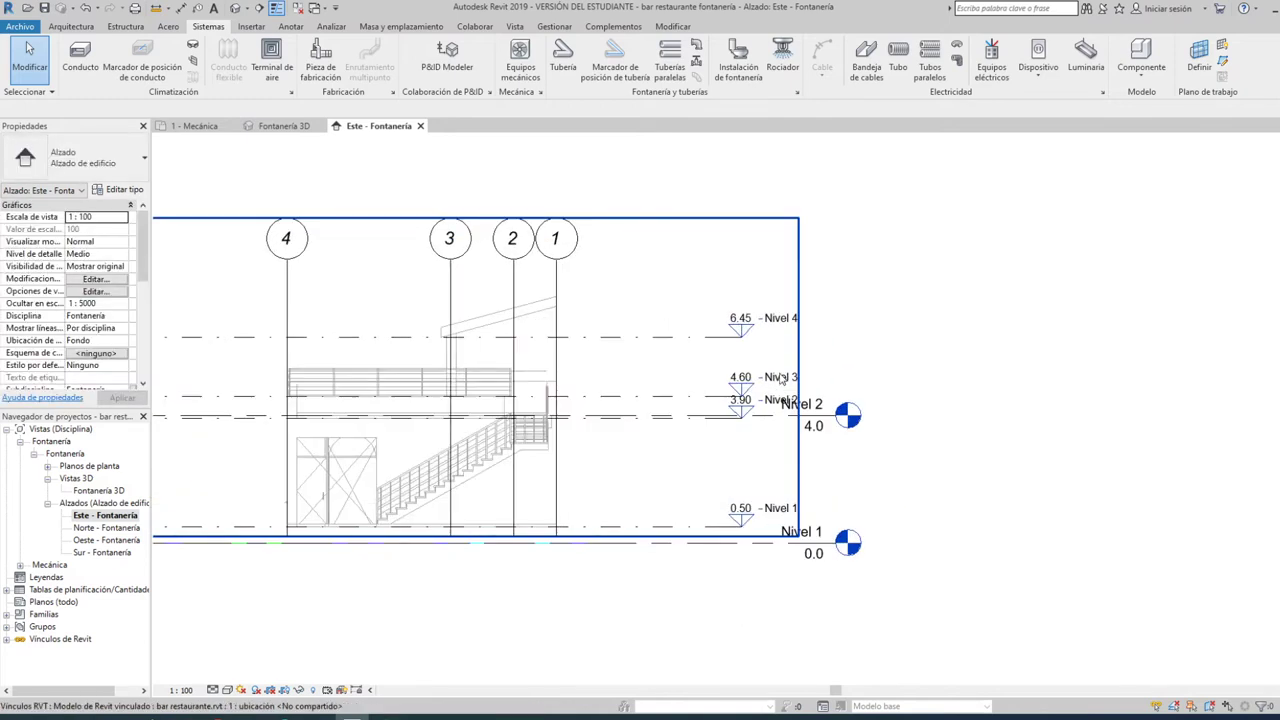
pyautogui.scroll(1, 757, 390)
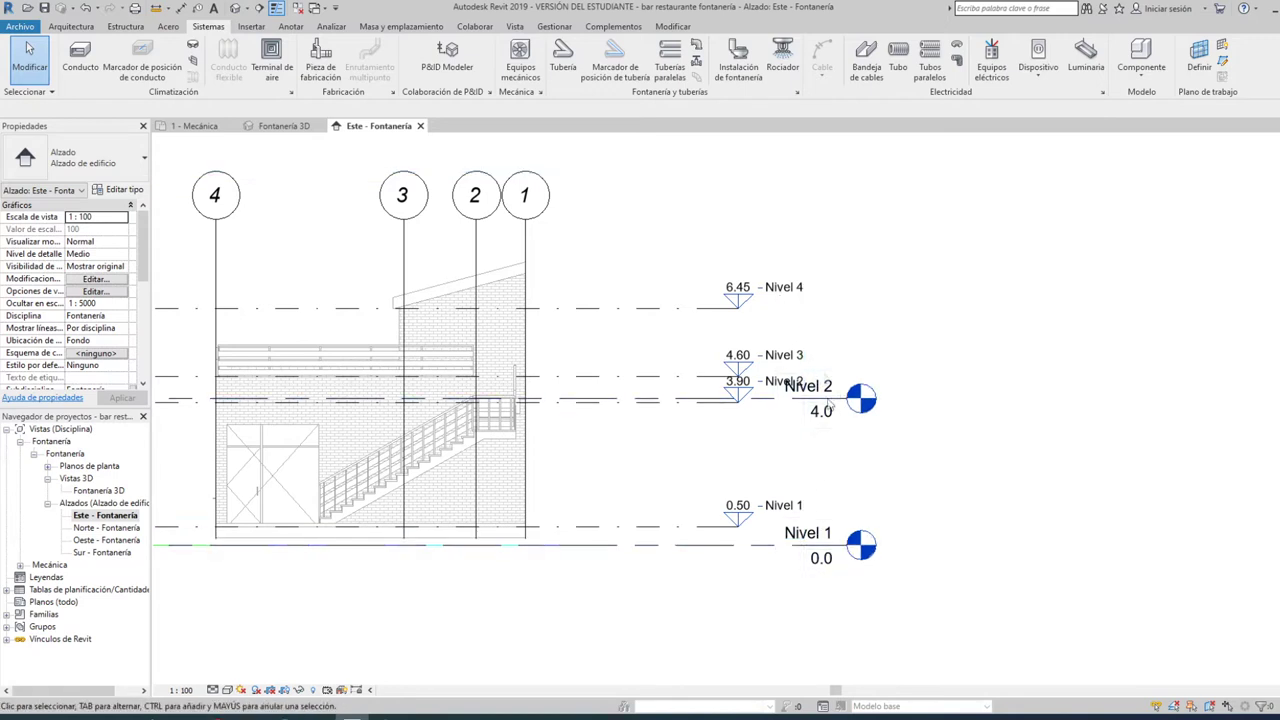
pyautogui.click(820, 561)
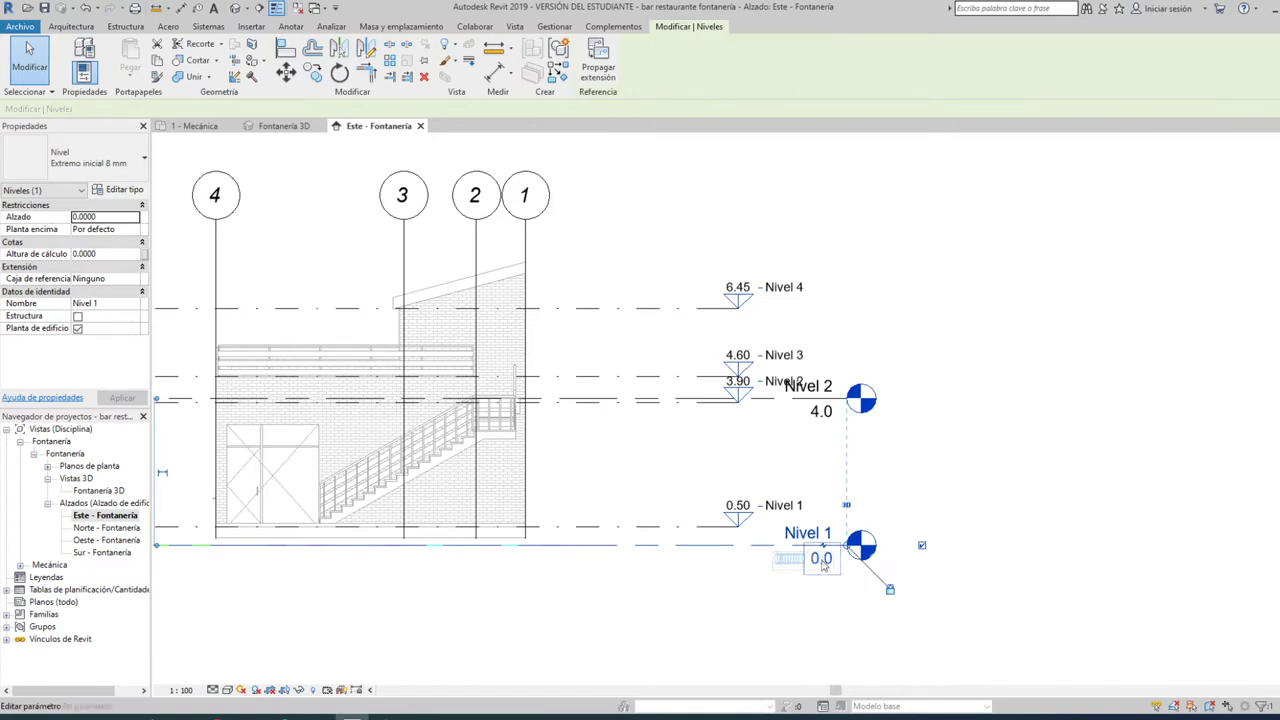
pyautogui.click(821, 560)
pyautogui.moveTo(822, 559); pyautogui.dragTo(733, 559)
pyautogui.write('0.6')
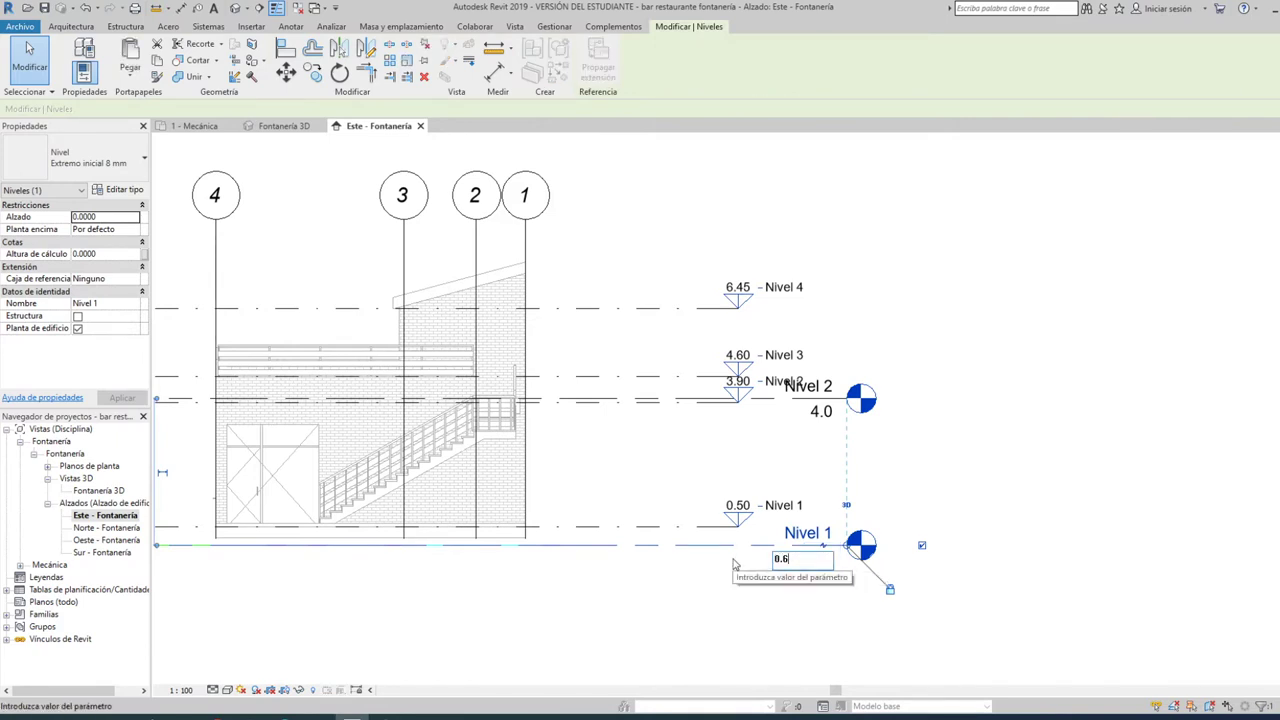
pyautogui.press('Return')
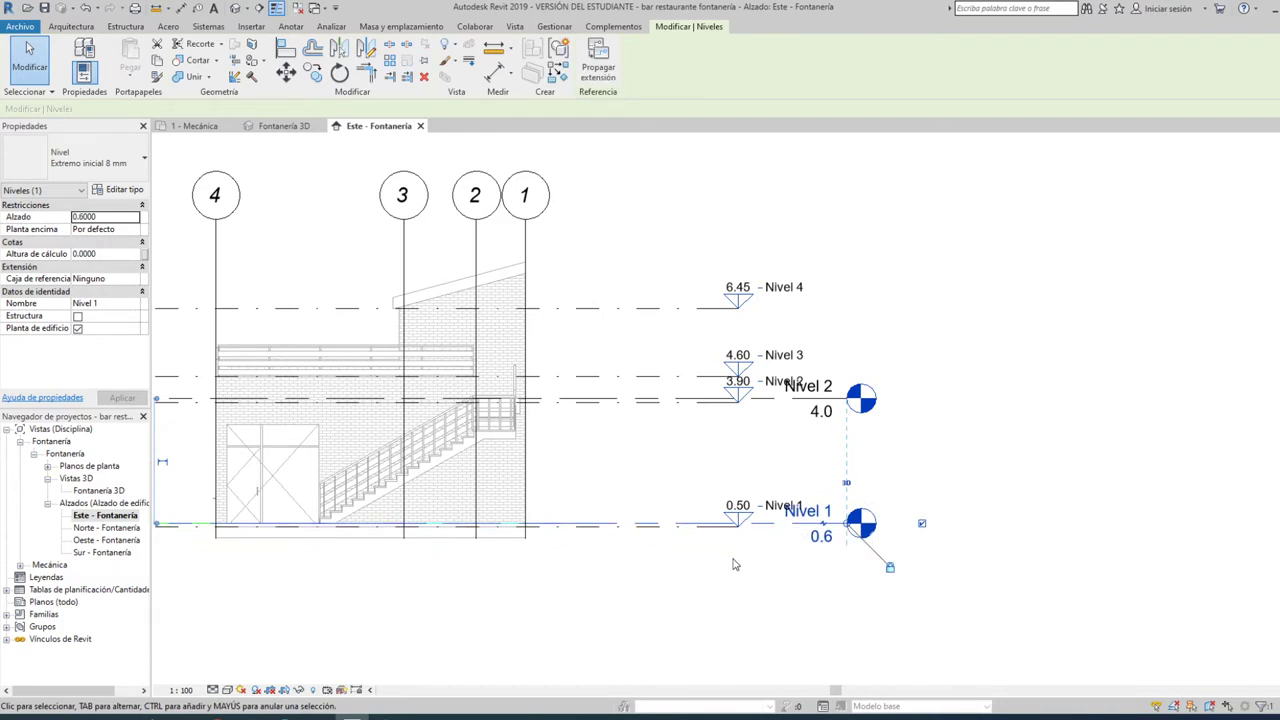
# - Shift the elevation to show the stair and check the height of Nivel 2
pyautogui.scroll(3, 741, 508)
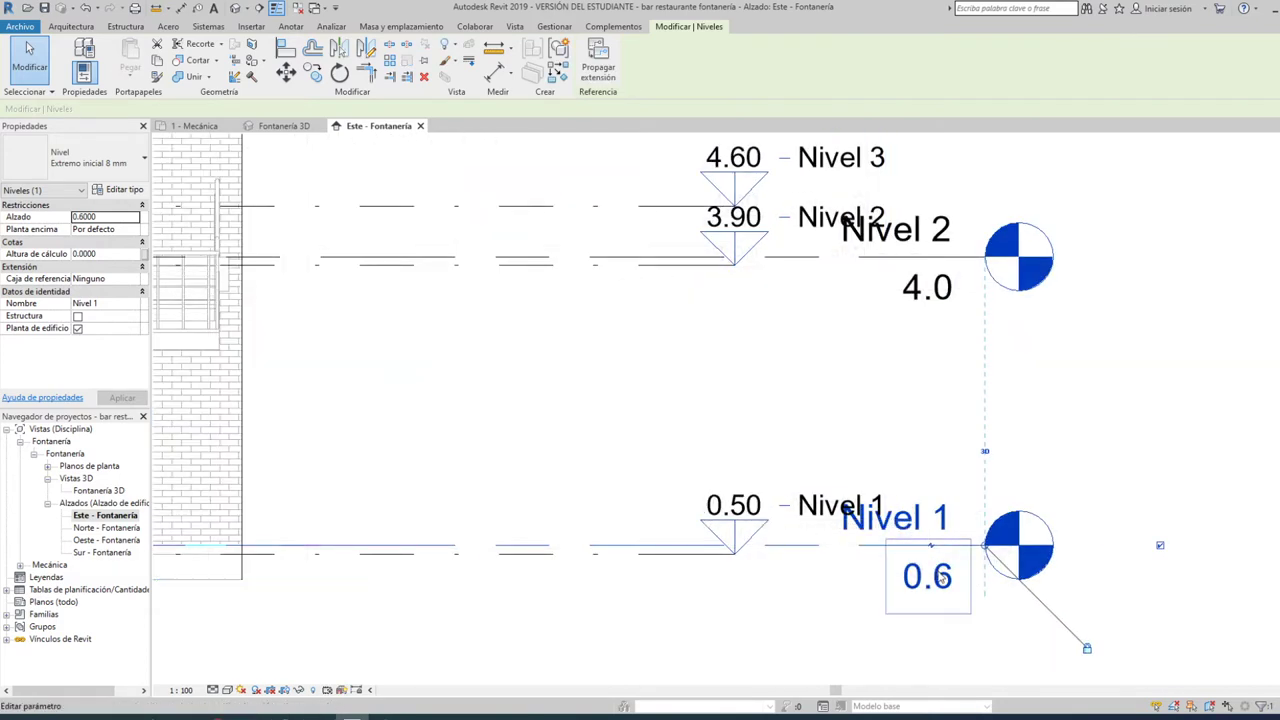
pyautogui.scroll(-1, 935, 576)
pyautogui.scroll(-1, 552, 595)
pyautogui.moveTo(552, 595); pyautogui.dragTo(777, 606, button='middle')
pyautogui.scroll(1, 777, 606)
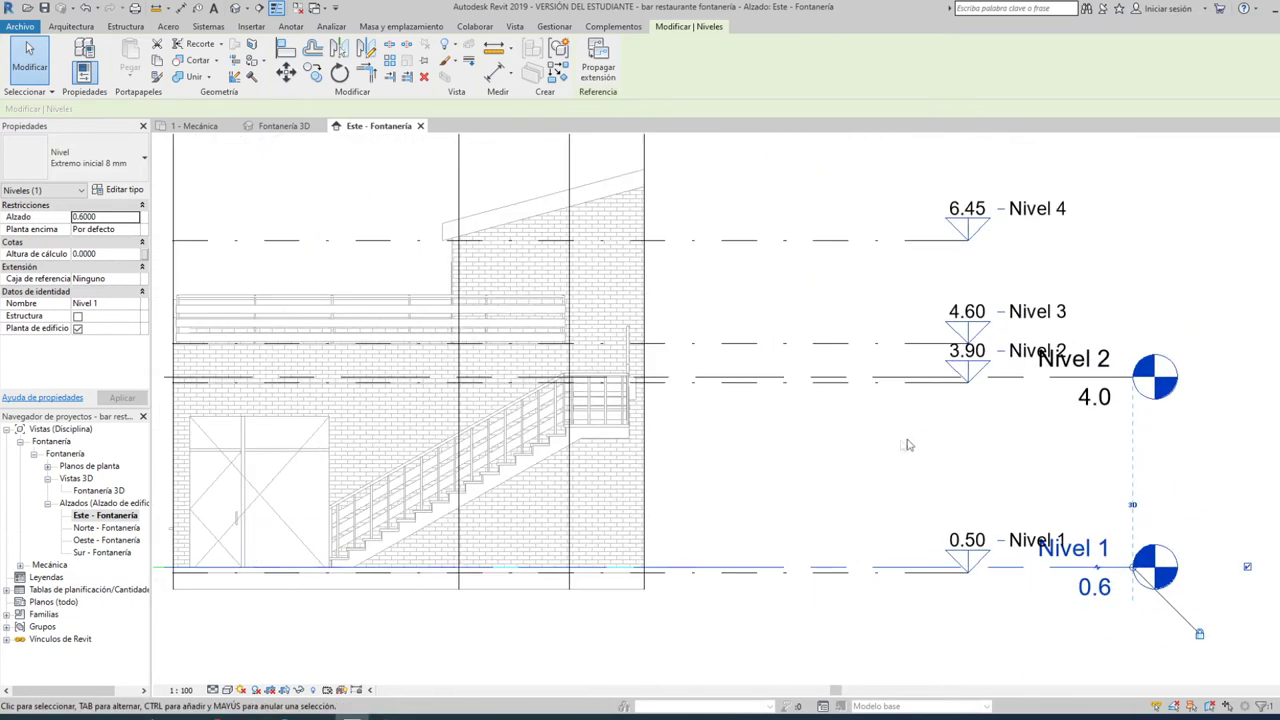
pyautogui.moveTo(907, 445); pyautogui.dragTo(893, 448, button='middle')
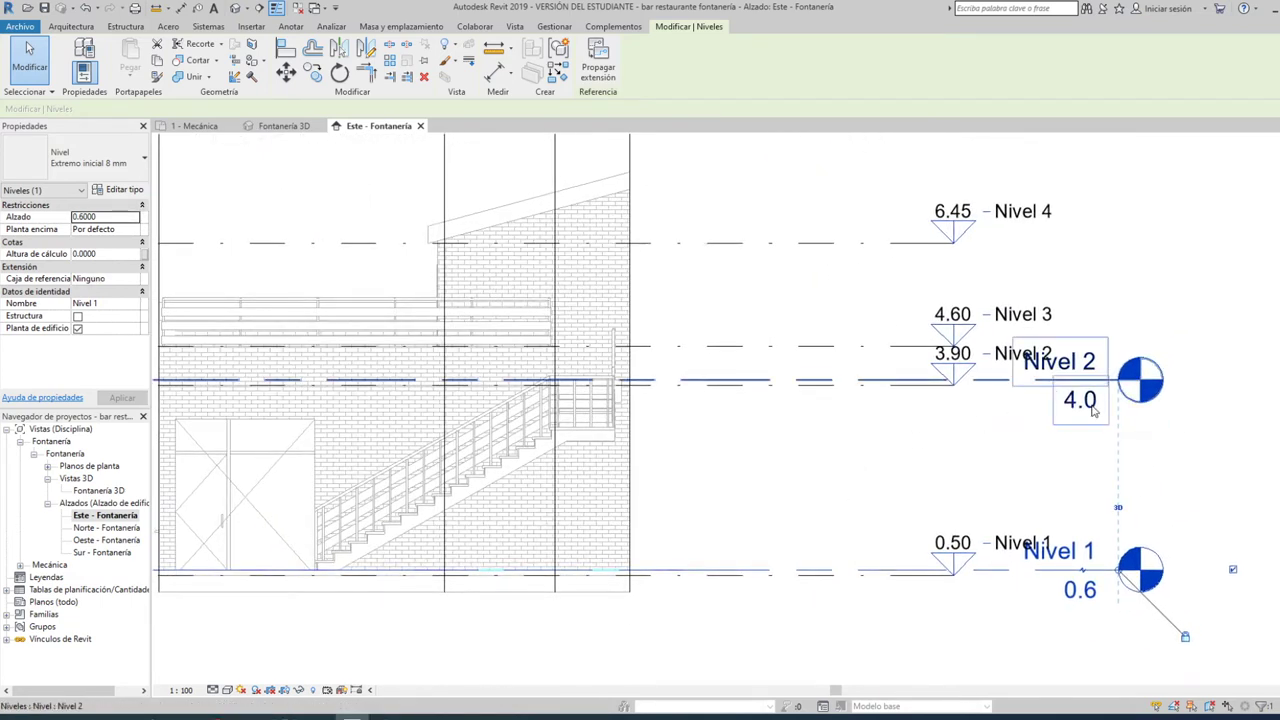
pyautogui.click(1093, 410)
pyautogui.click(885, 434)
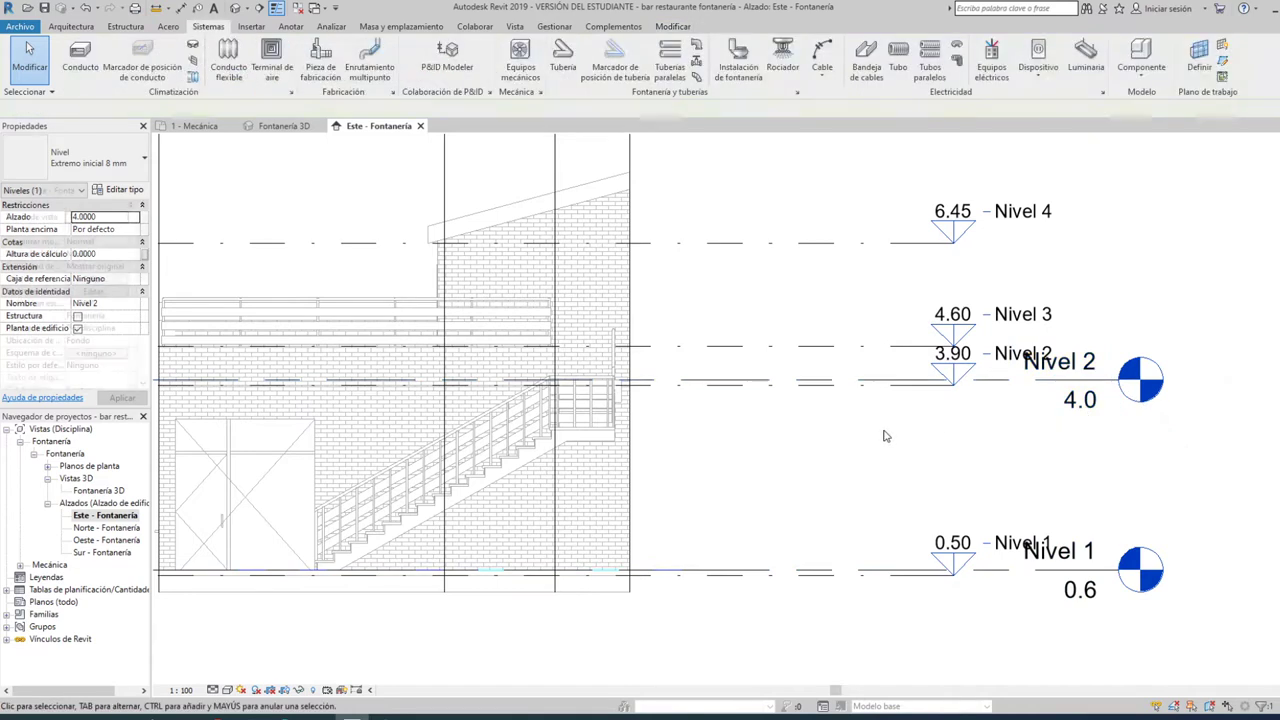
# - Close the Este - Fontanería elevation view
pyautogui.scroll(-1, 993, 475)
pyautogui.scroll(-1, 1006, 515)
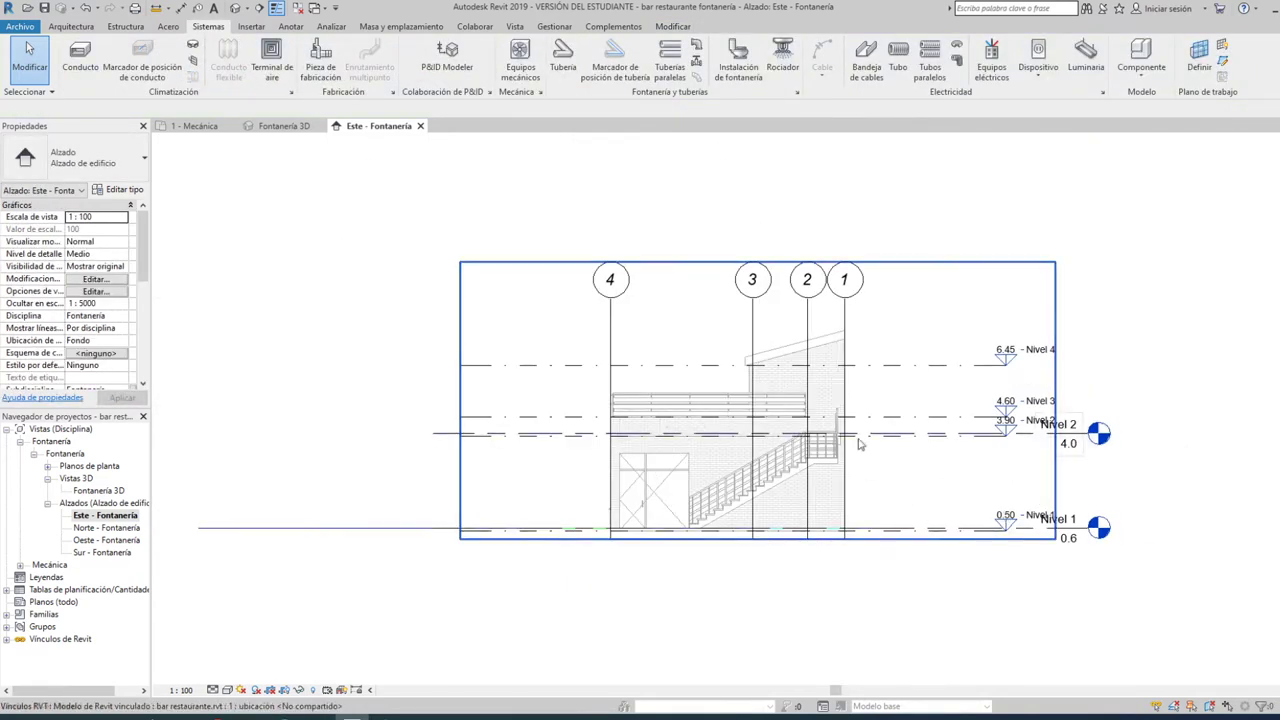
pyautogui.scroll(1, 709, 540)
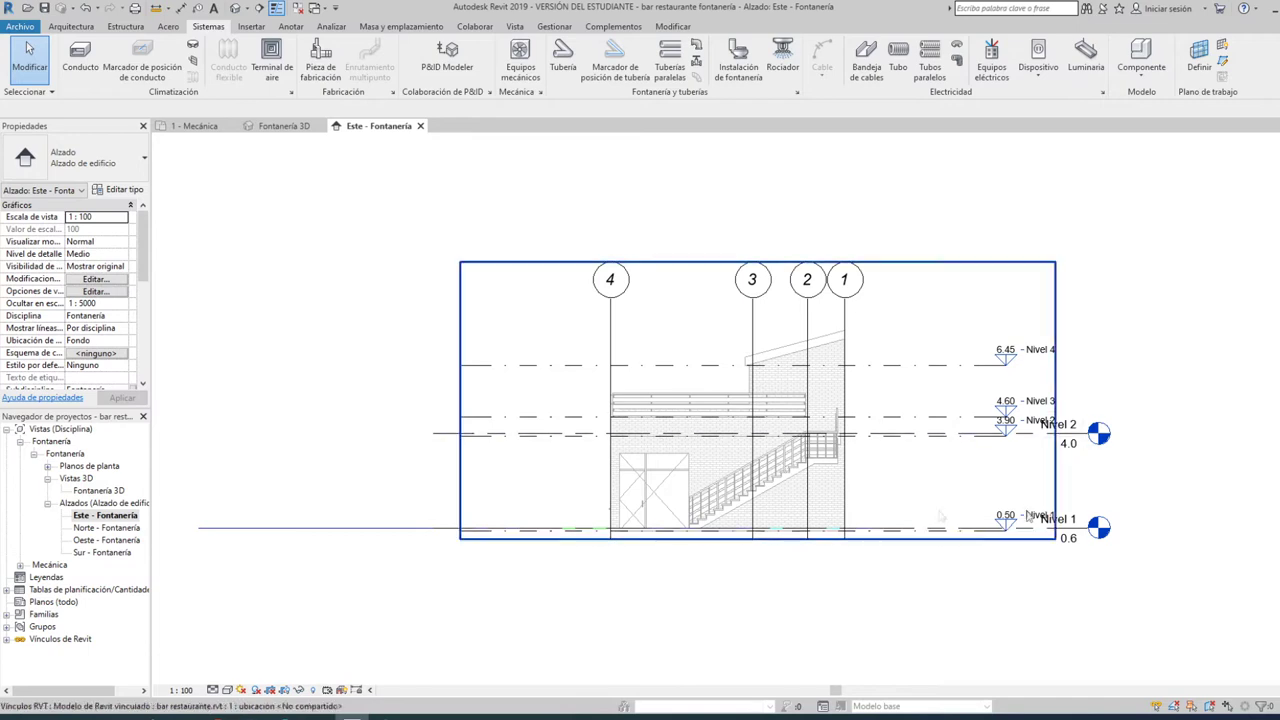
pyautogui.click(421, 127)
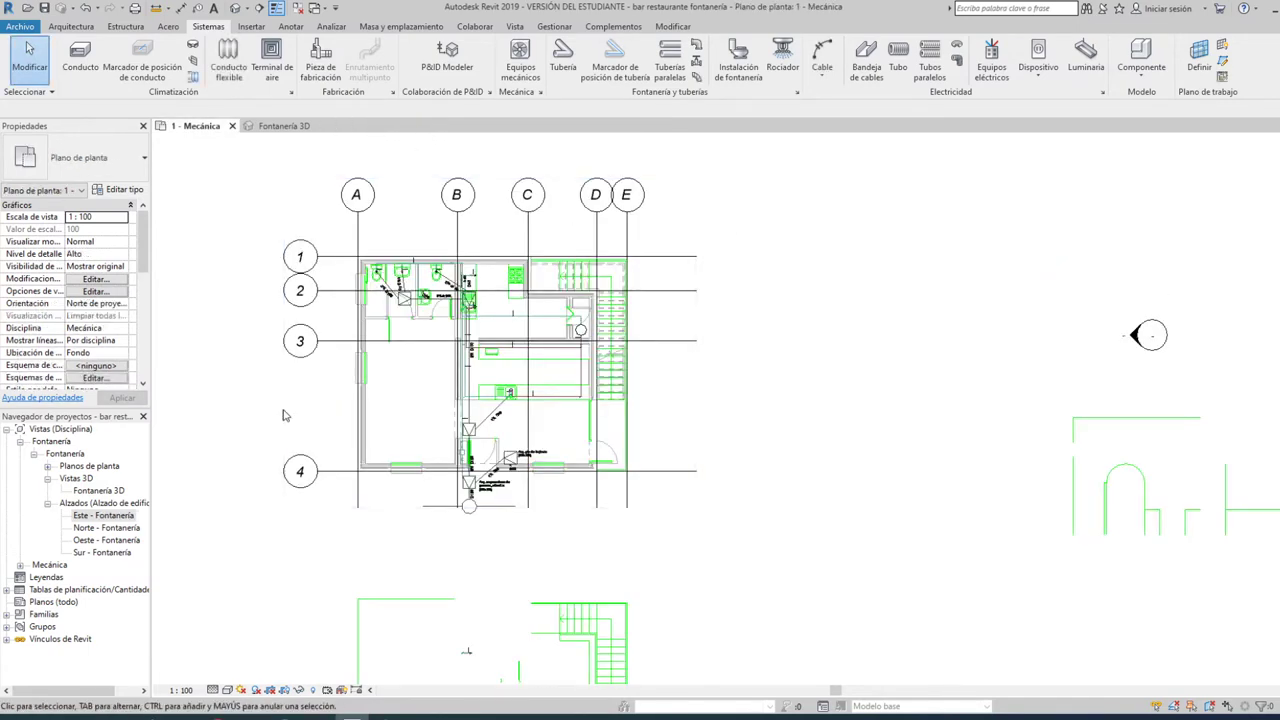
# - Tile the plan and 3D views with WT and orbit the plumbing 3D model
pyautogui.press('w')
pyautogui.press('t')
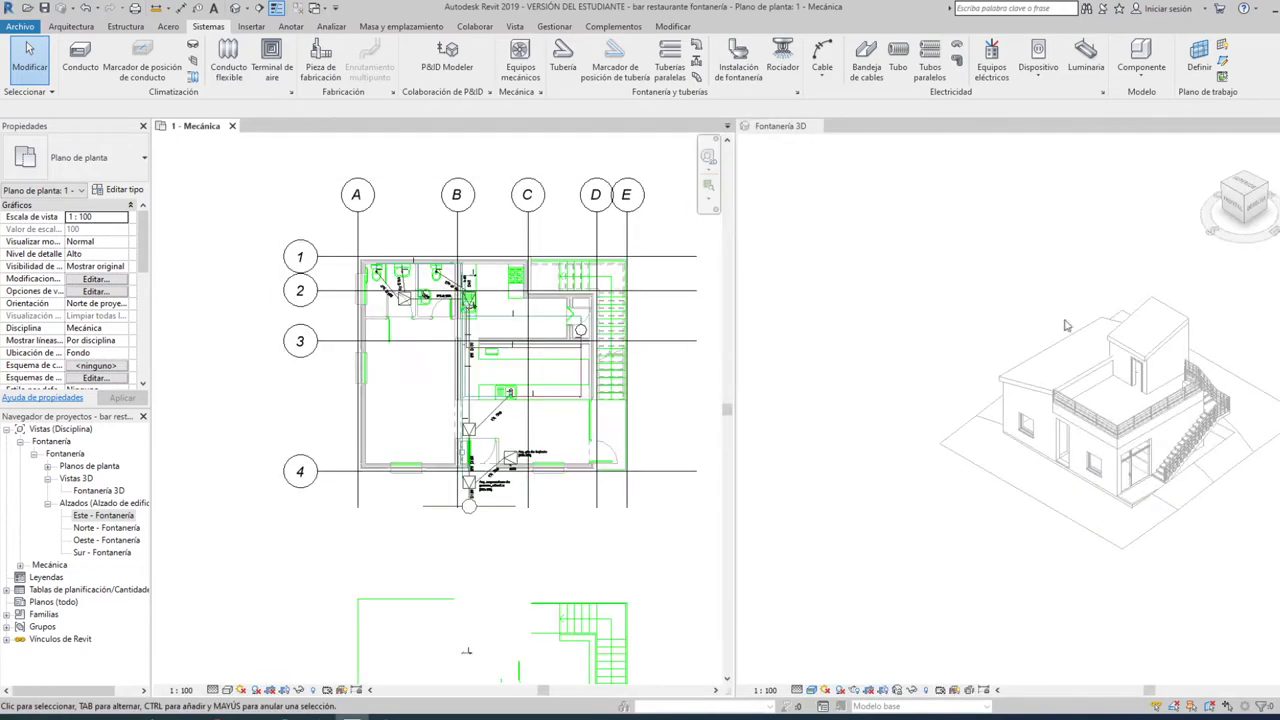
pyautogui.click(882, 342)
pyautogui.scroll(-2, 855, 356)
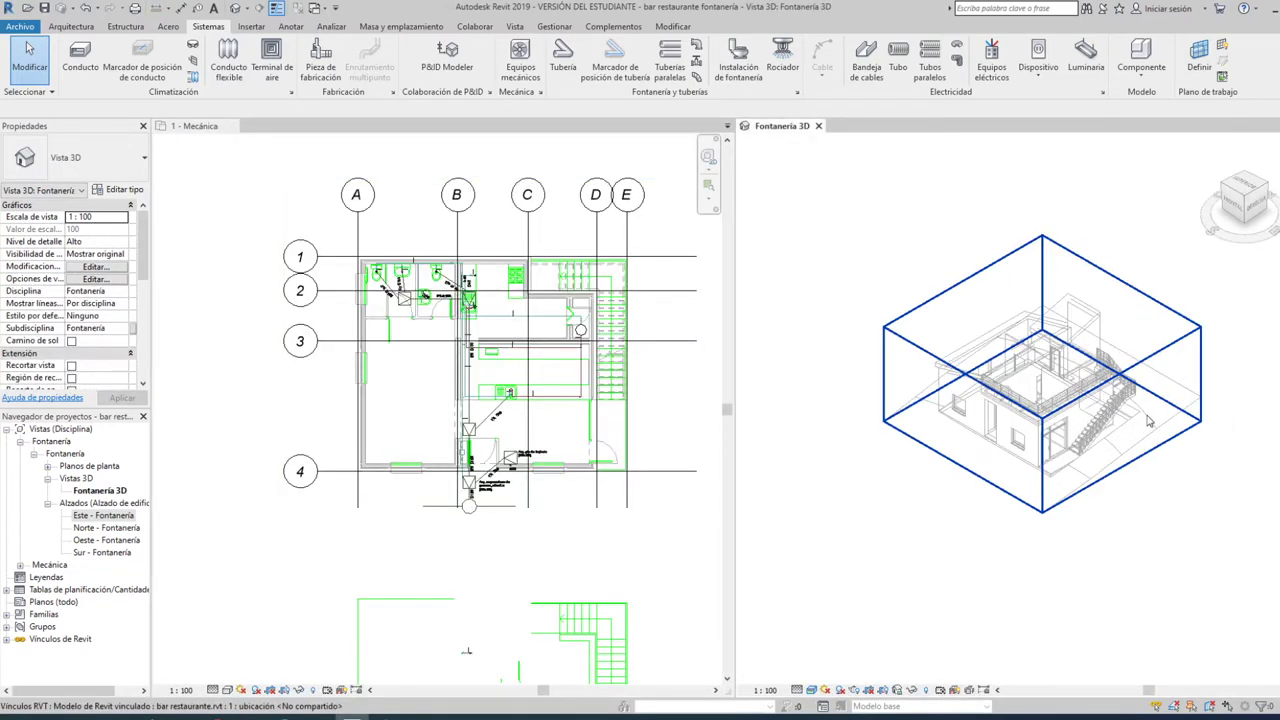
pyautogui.keyDown('shift'); pyautogui.moveTo(1157, 424); pyautogui.dragTo(320, 328, button='middle'); pyautogui.keyUp('shift')
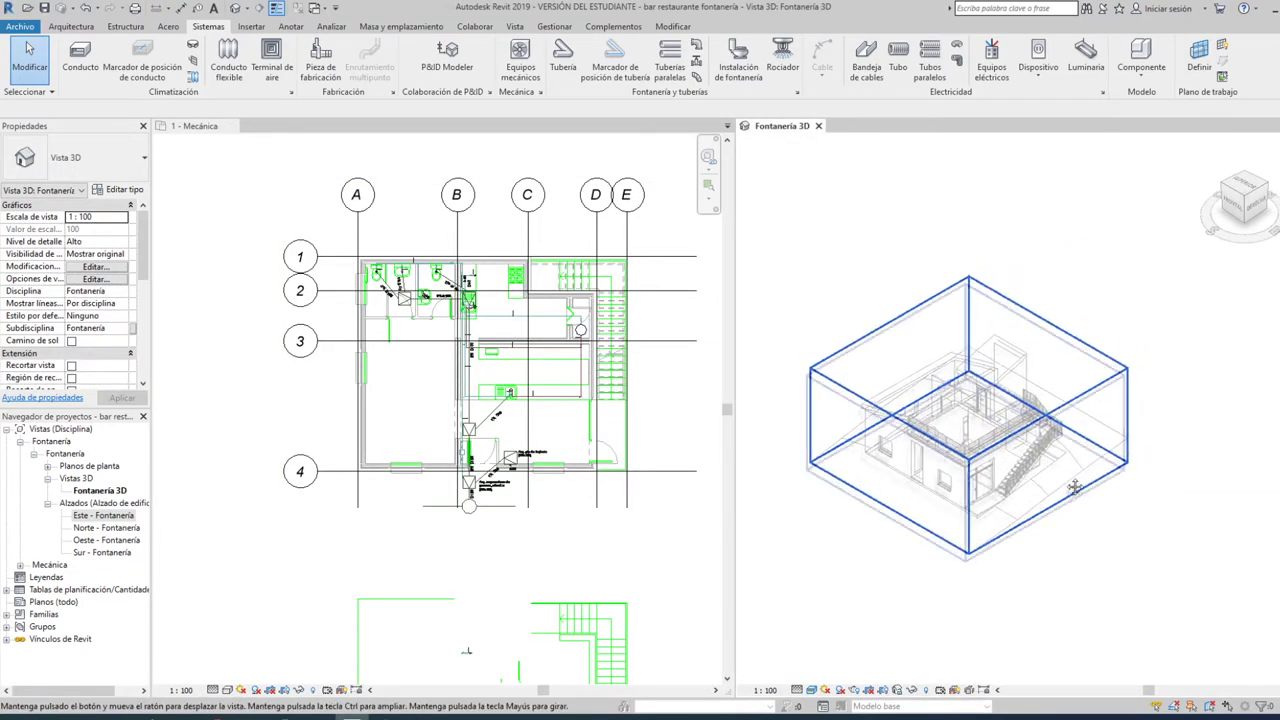
# - Recentre the Mecánica plan and expand Familias in the Project Browser
pyautogui.click(238, 236)
pyautogui.scroll(-2, 235, 250)
pyautogui.scroll(1, 360, 190)
pyautogui.moveTo(363, 186); pyautogui.dragTo(365, 219, button='middle')
pyautogui.click(20, 451)
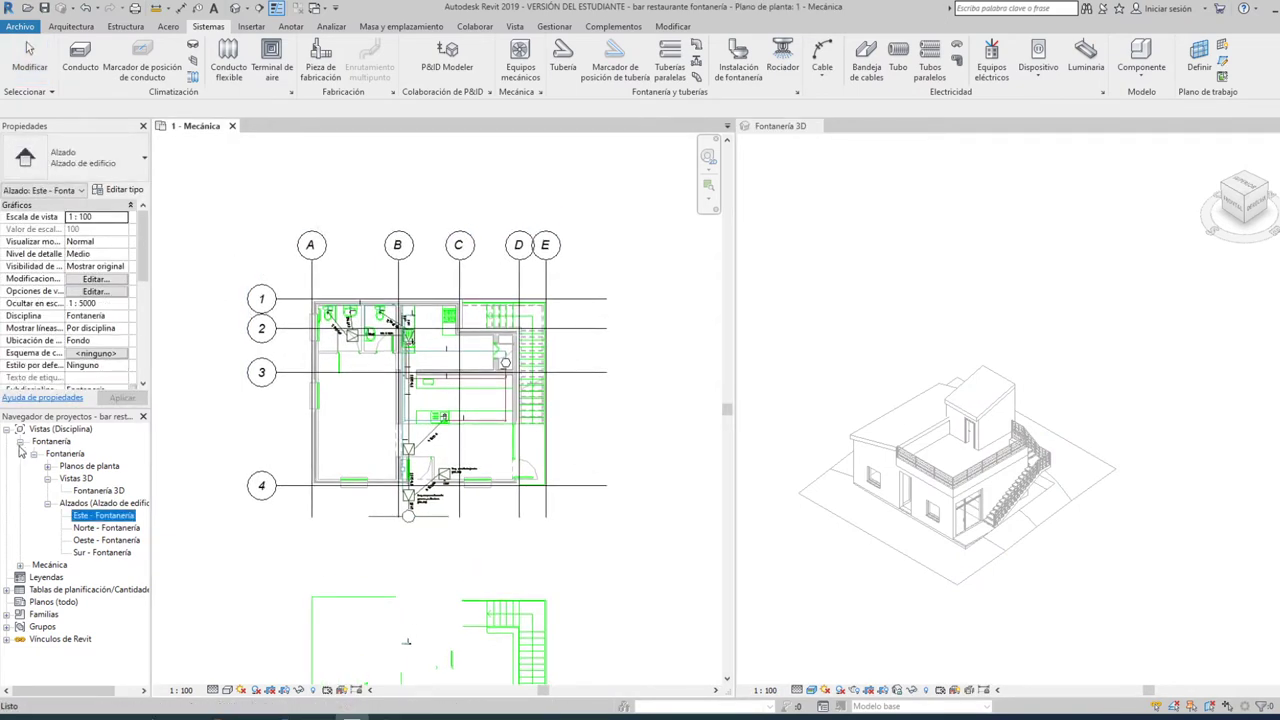
pyautogui.click(7, 615)
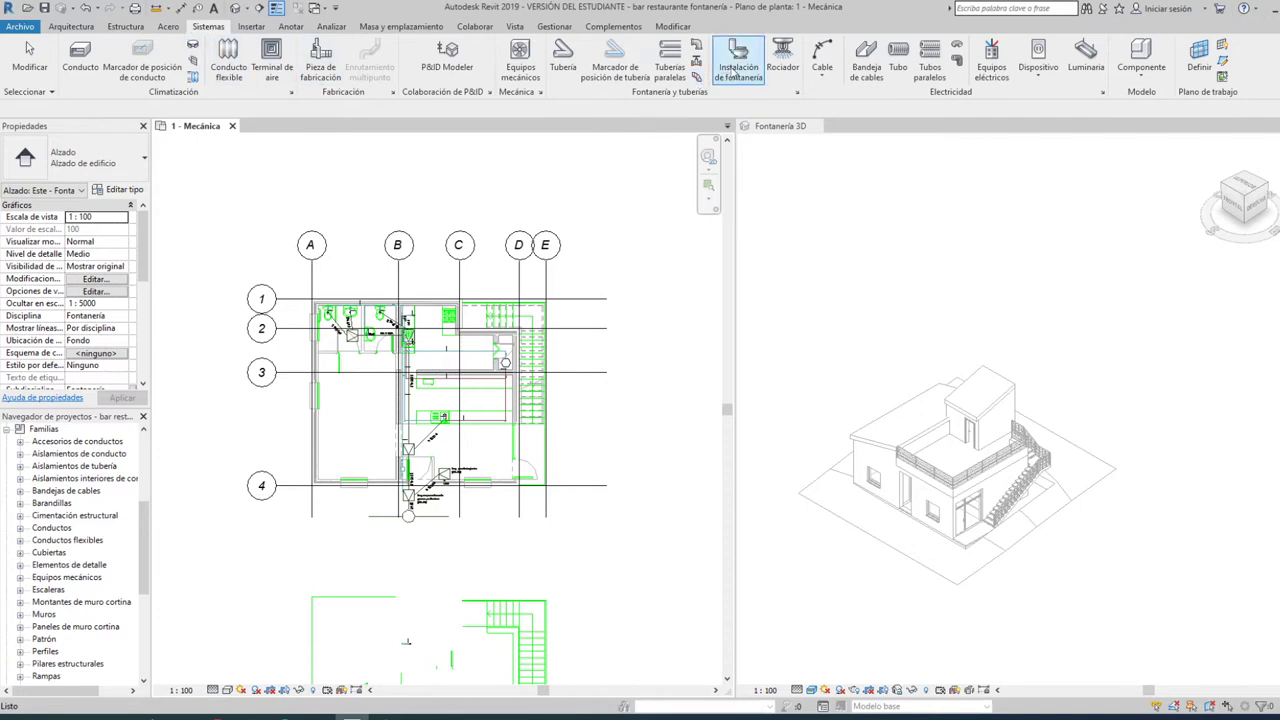
# - Decline the plumbing-fixture family prompt and open Load Family from Insertar
pyautogui.click(735, 72)
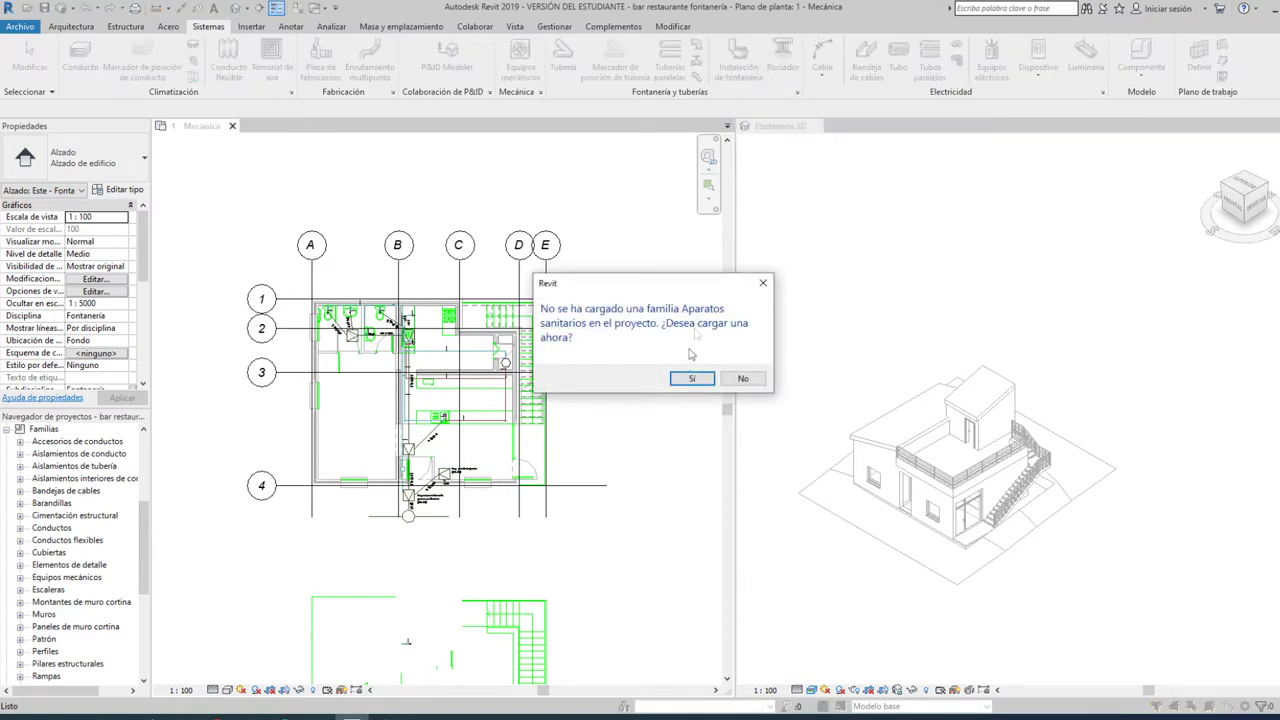
pyautogui.click(744, 378)
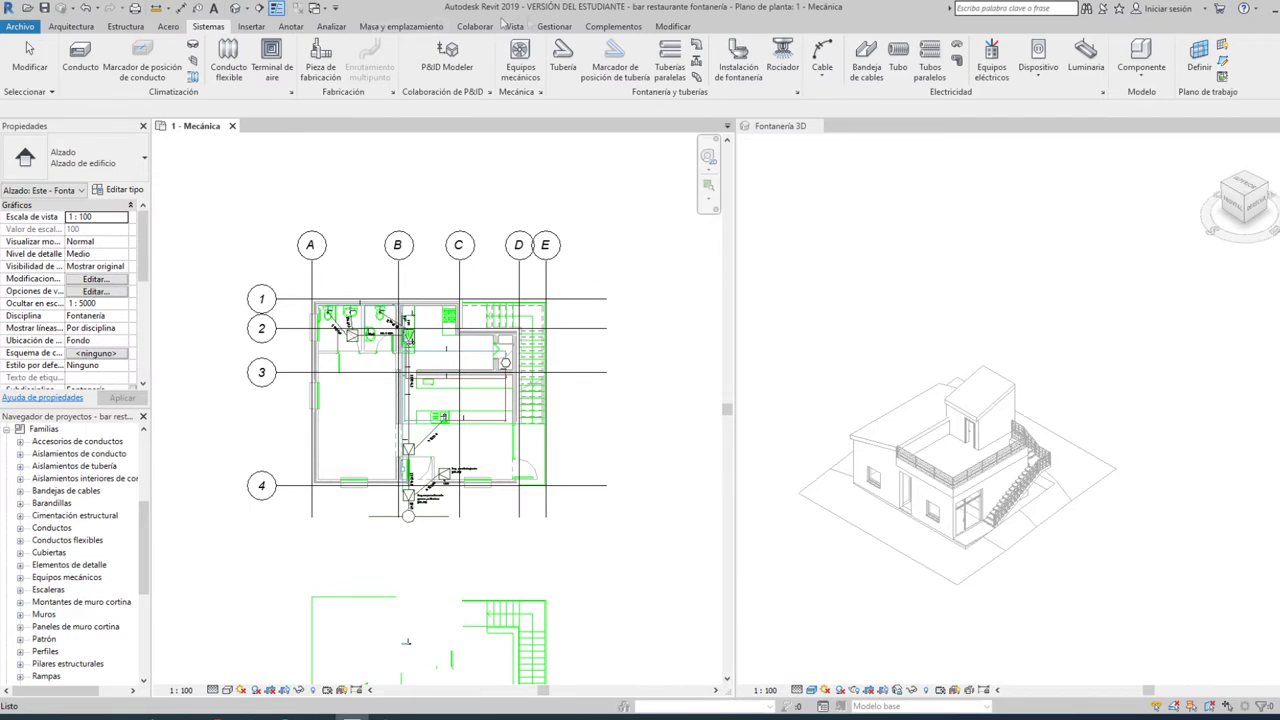
pyautogui.click(250, 27)
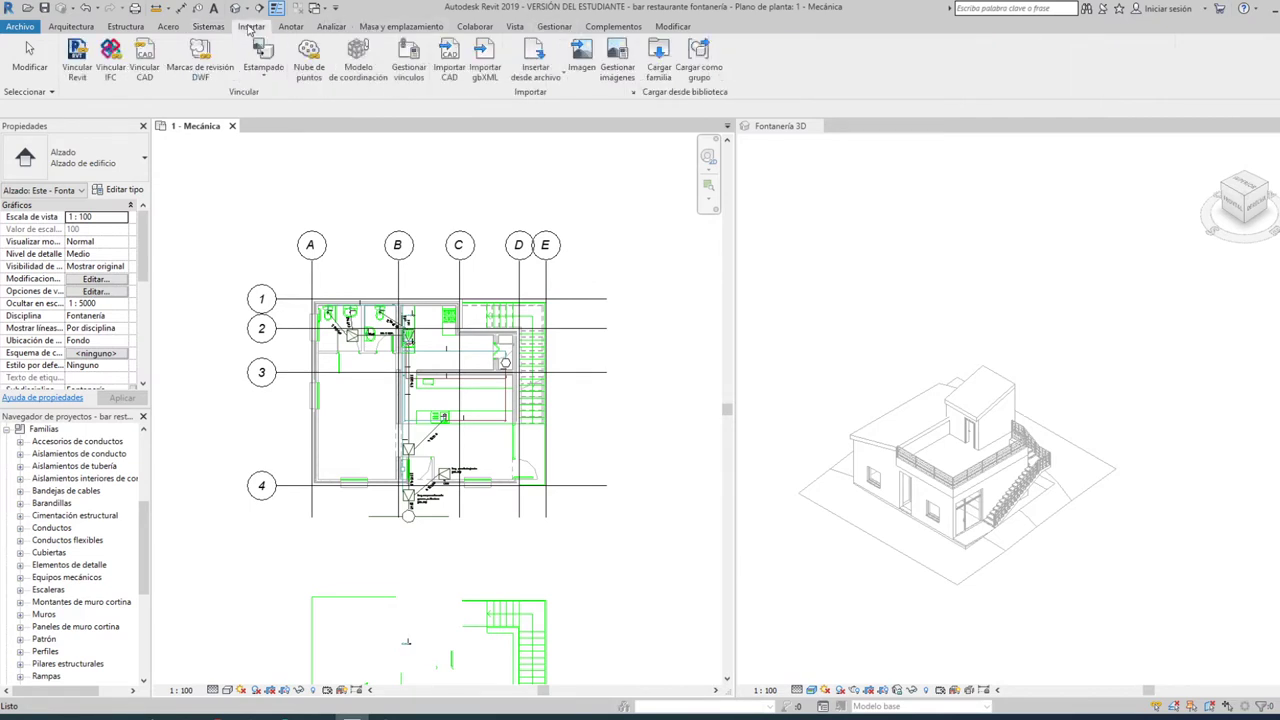
pyautogui.click(658, 55)
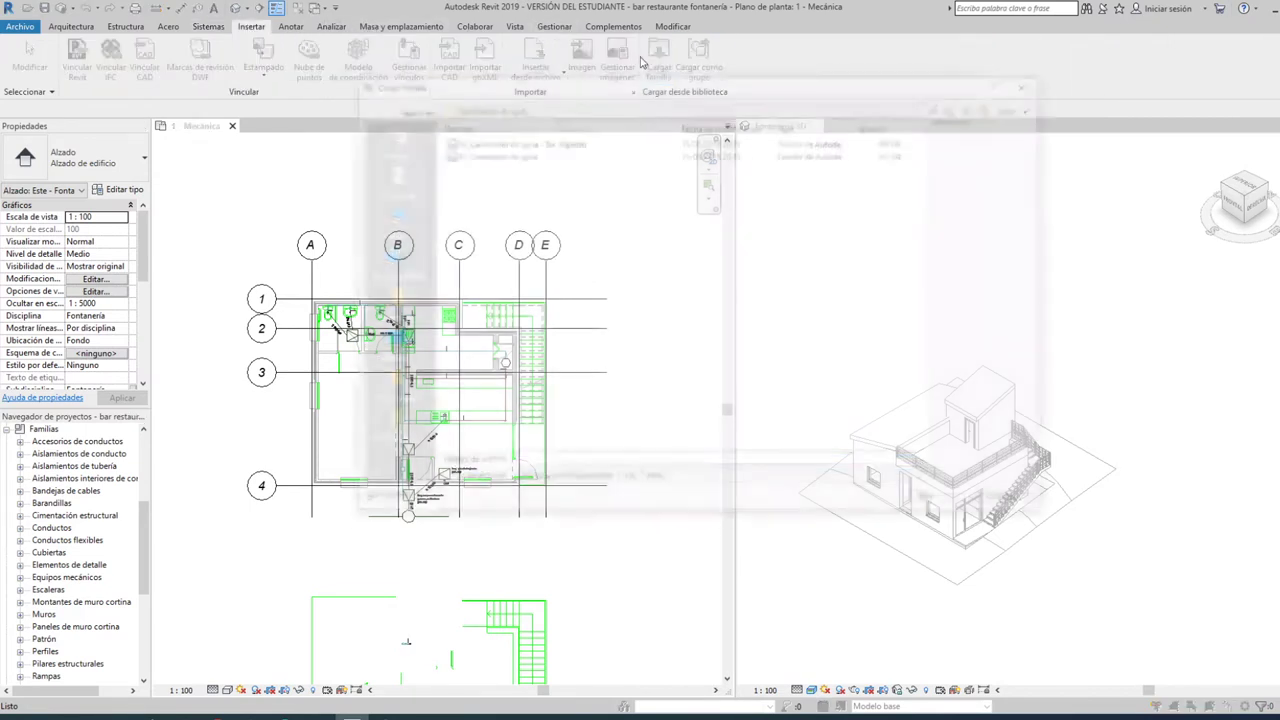
# - Browse the Arquitectónica Instalaciones library, previewing toilet and washbasin families
pyautogui.click(957, 106)
pyautogui.click(957, 106)
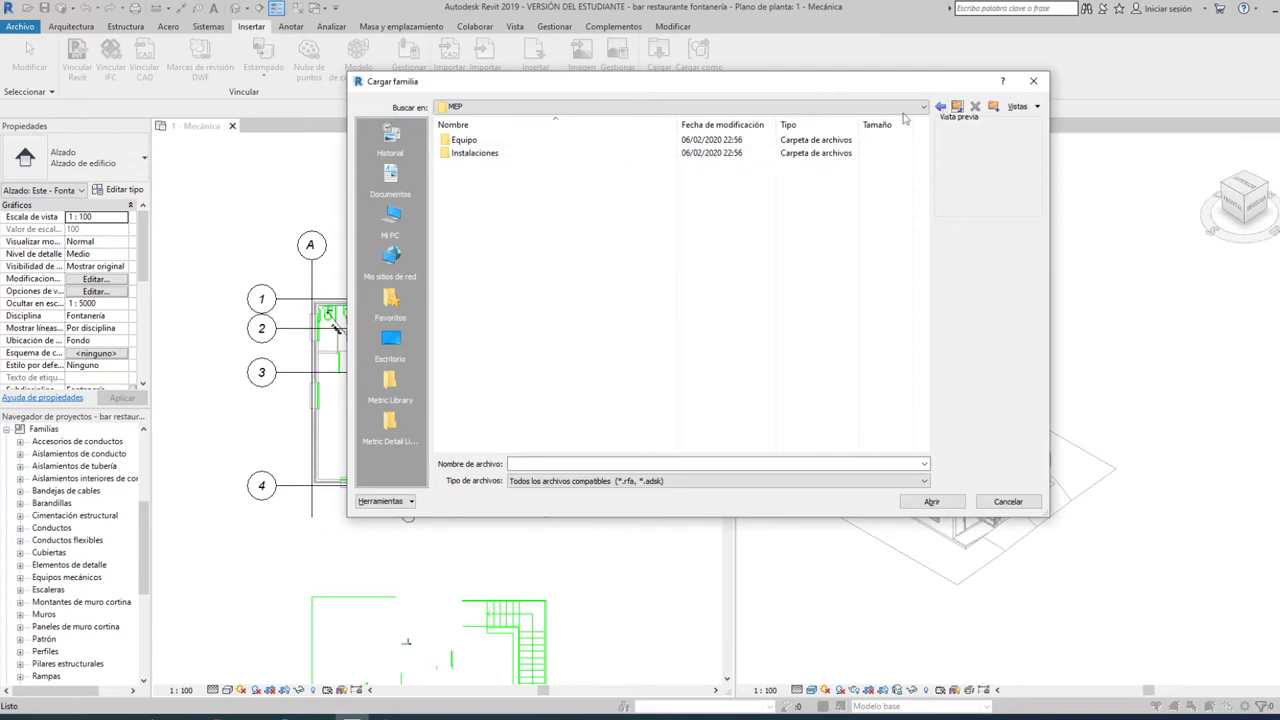
pyautogui.click(957, 106)
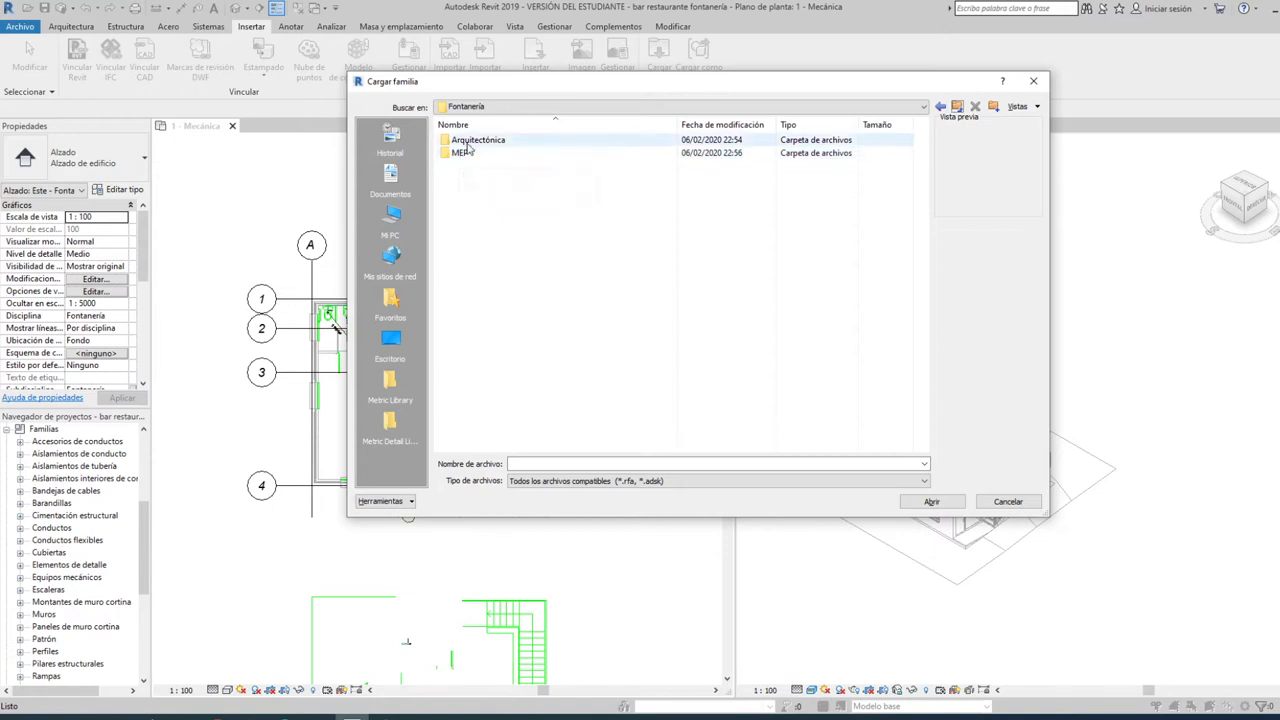
pyautogui.doubleClick(466, 143)
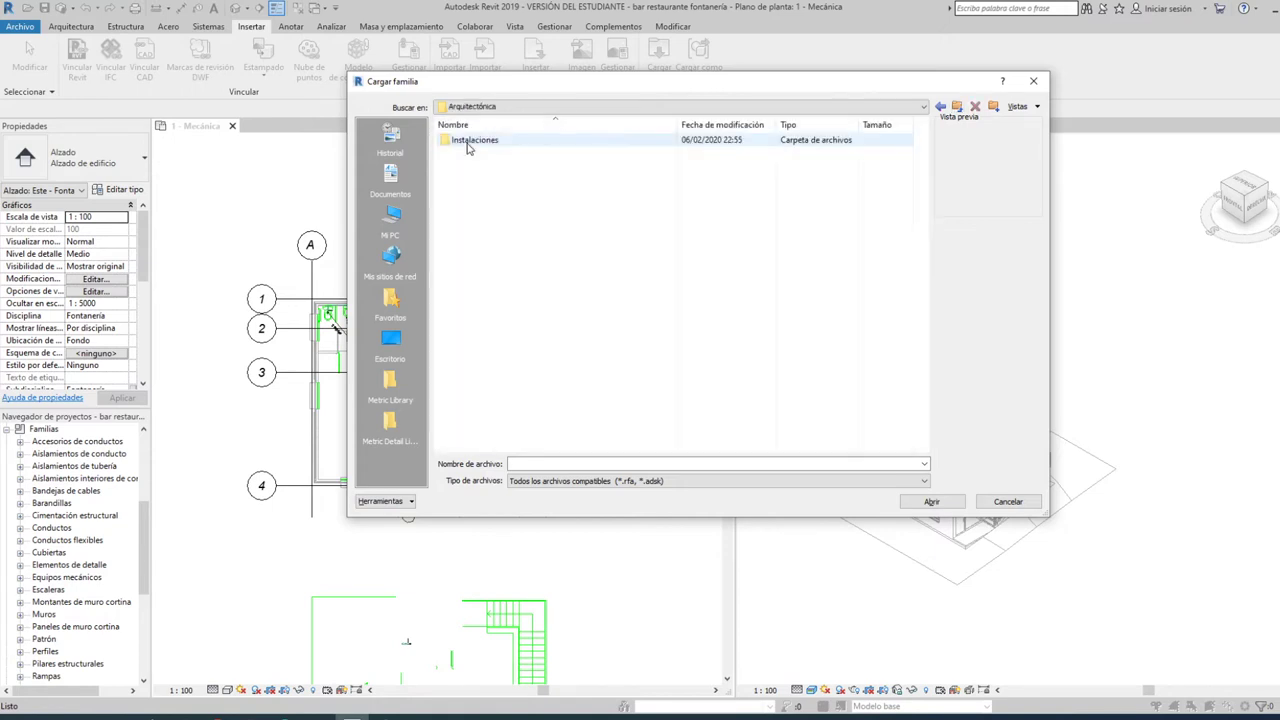
pyautogui.doubleClick(467, 145)
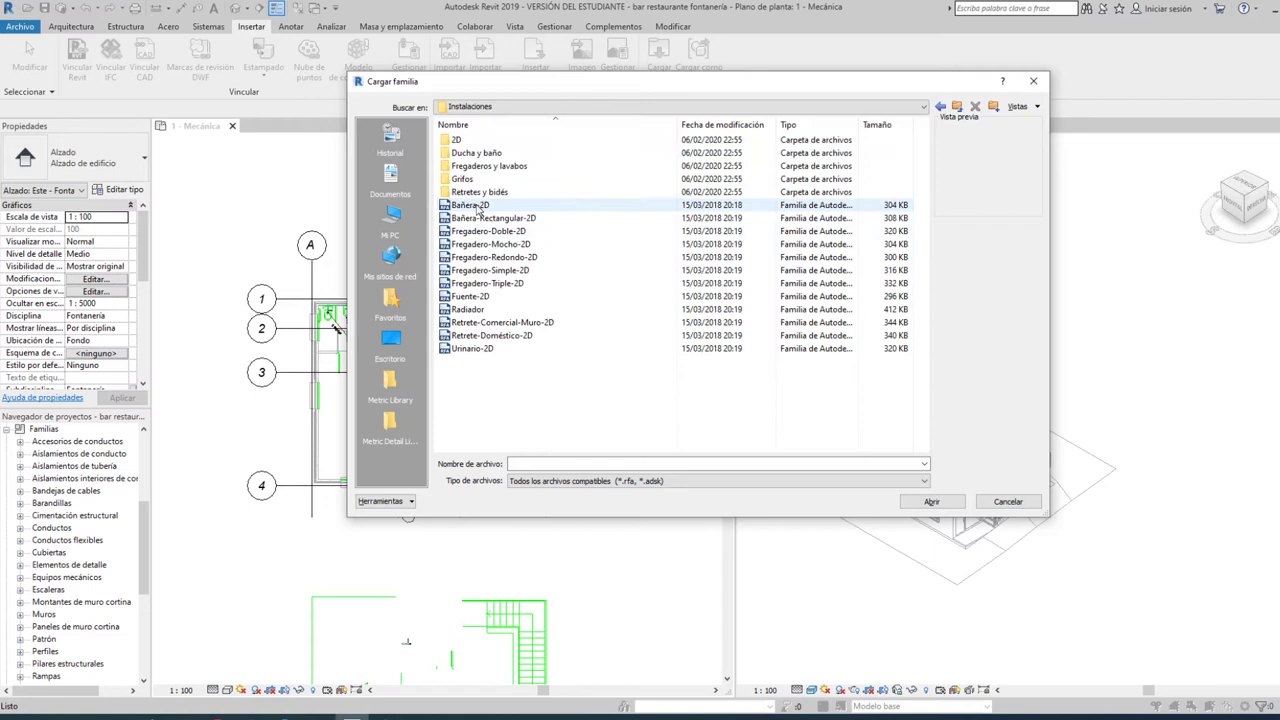
pyautogui.click(467, 324)
pyautogui.click(467, 324)
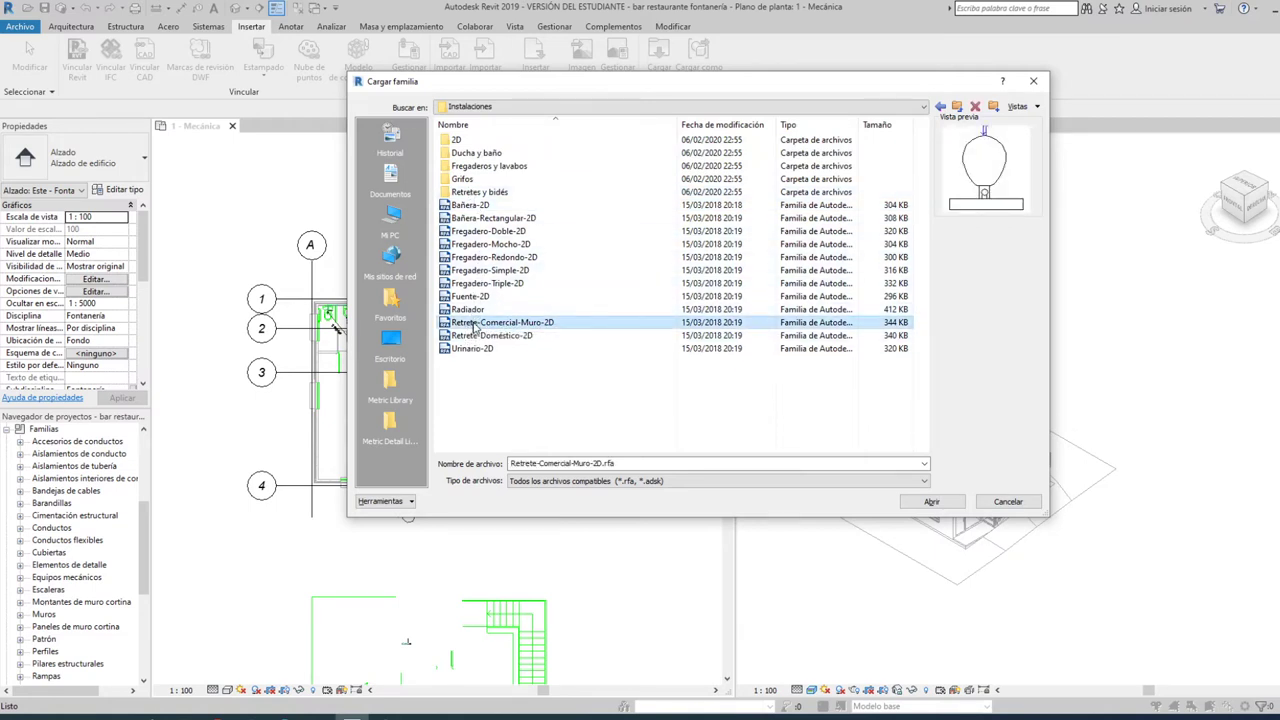
pyautogui.click(477, 336)
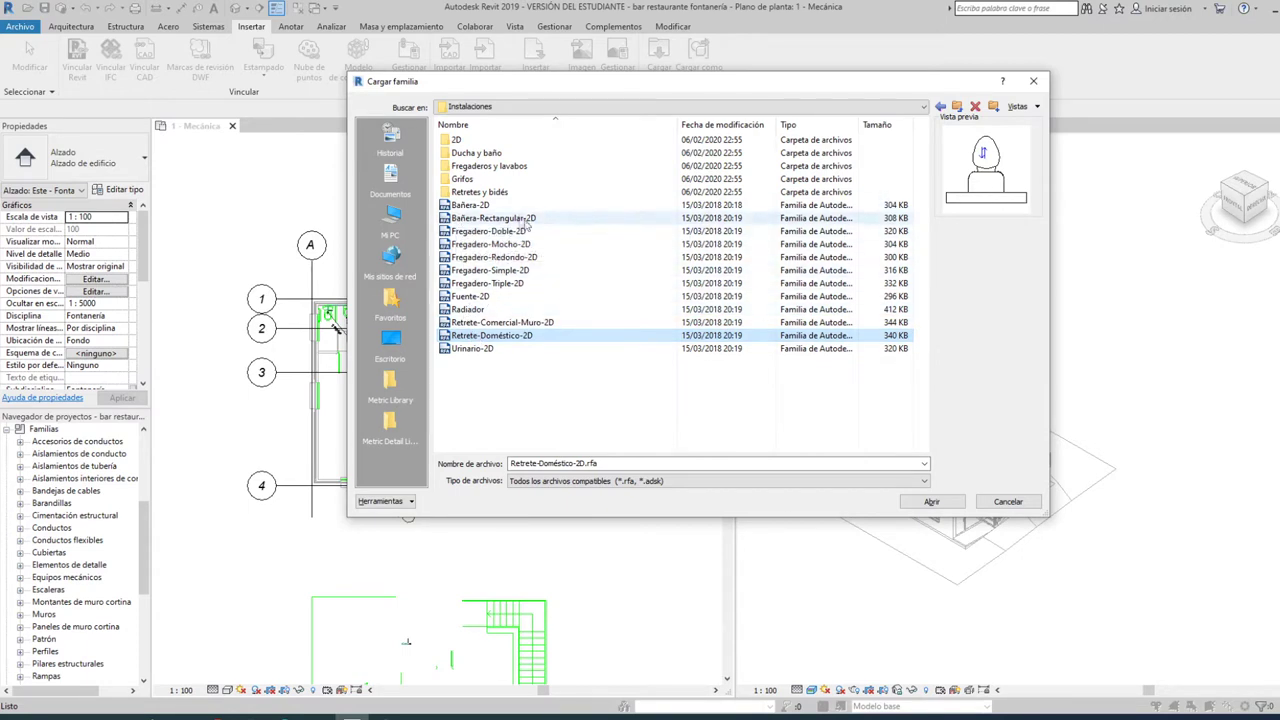
pyautogui.doubleClick(476, 166)
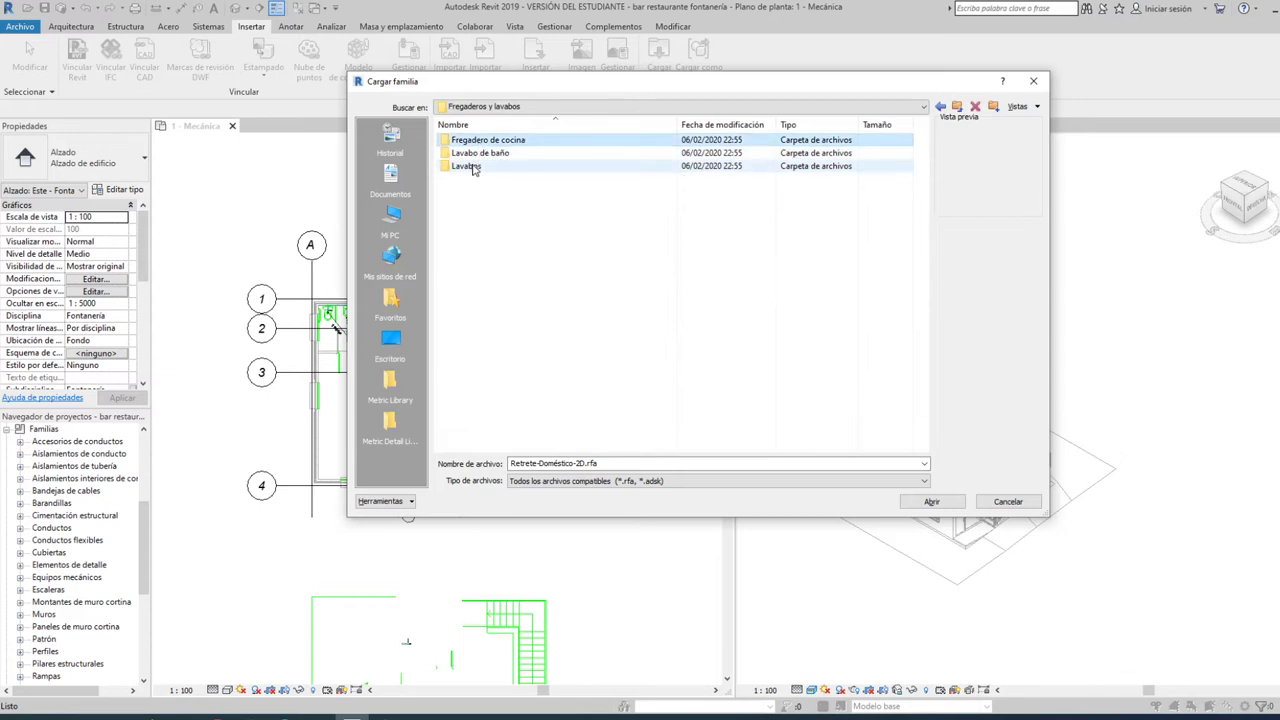
pyautogui.doubleClick(470, 166)
pyautogui.click(485, 142)
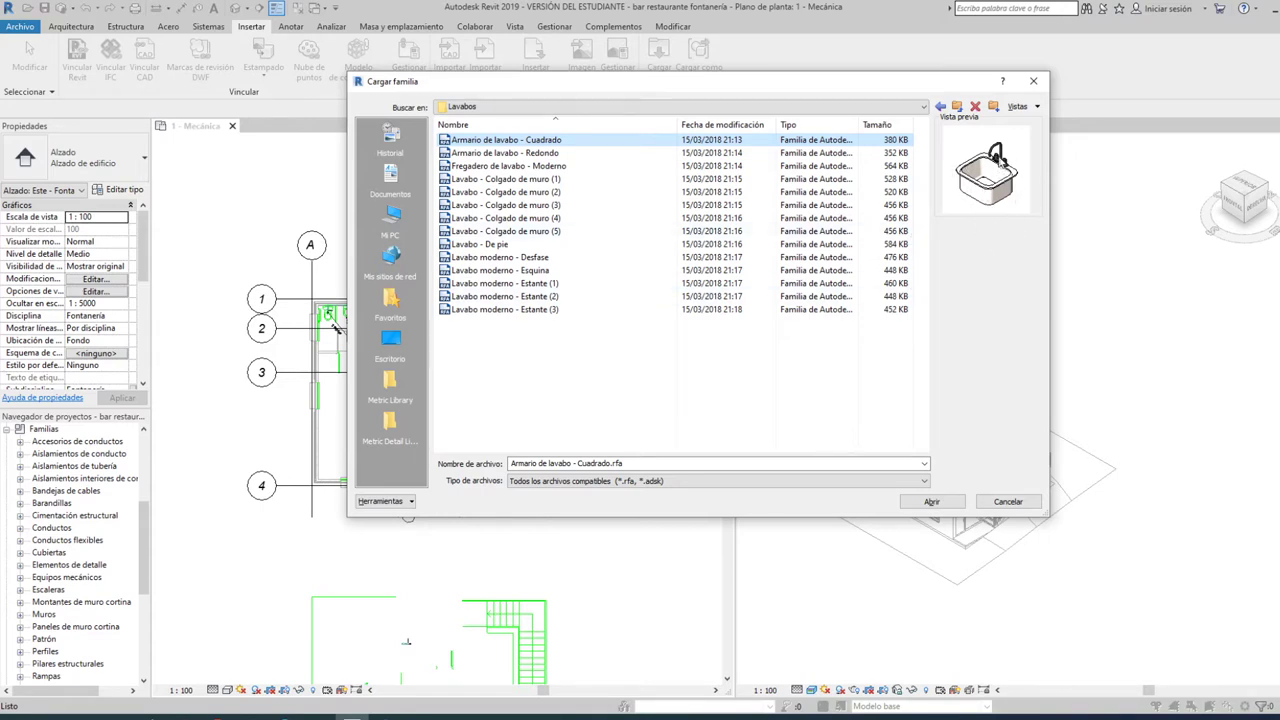
# - Load M_Fregadero - Isla - Simple from MEP > Instalaciones > Fregaderos
pyautogui.click(958, 110)
pyautogui.click(958, 108)
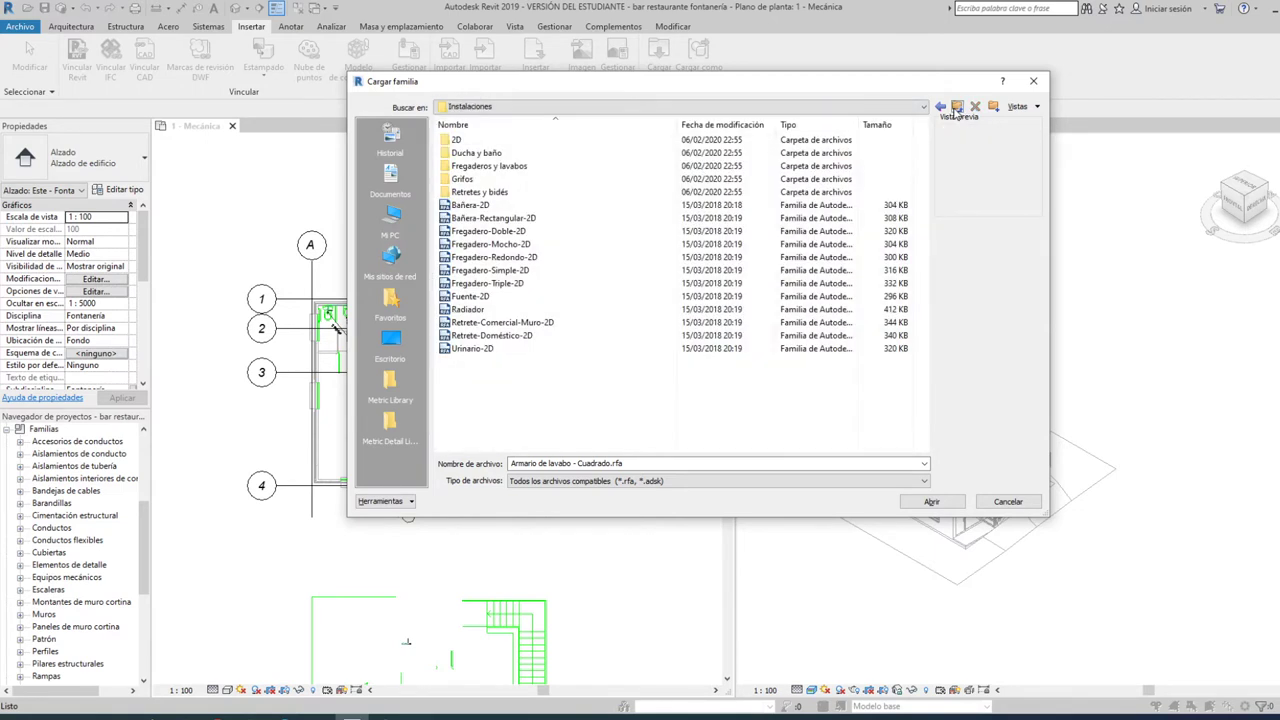
pyautogui.click(958, 108)
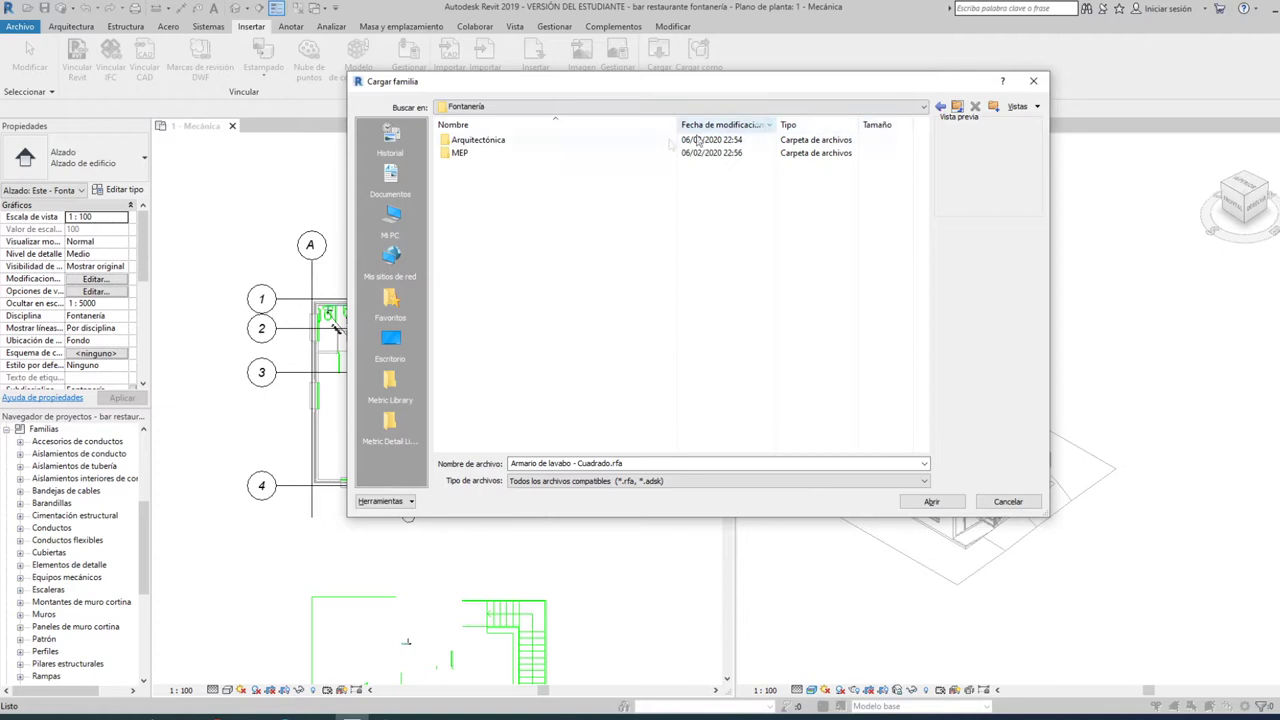
pyautogui.doubleClick(462, 153)
pyautogui.doubleClick(473, 155)
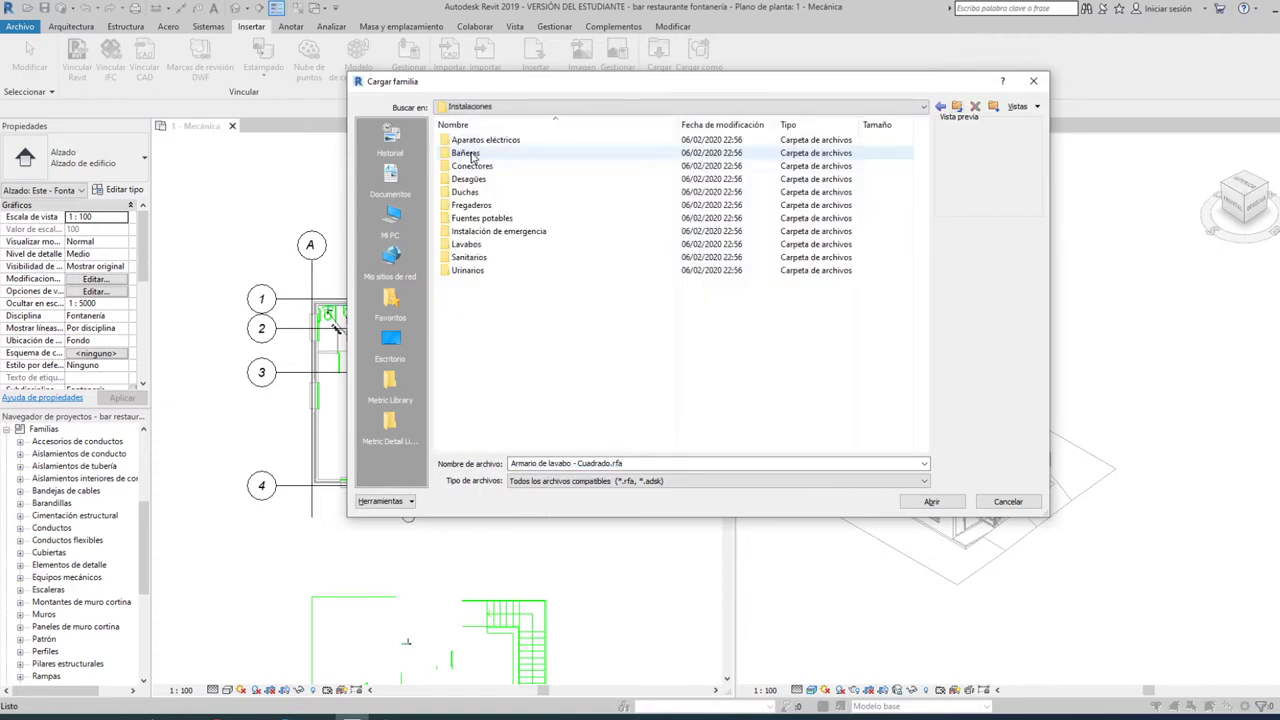
pyautogui.click(464, 205)
pyautogui.doubleClick(464, 205)
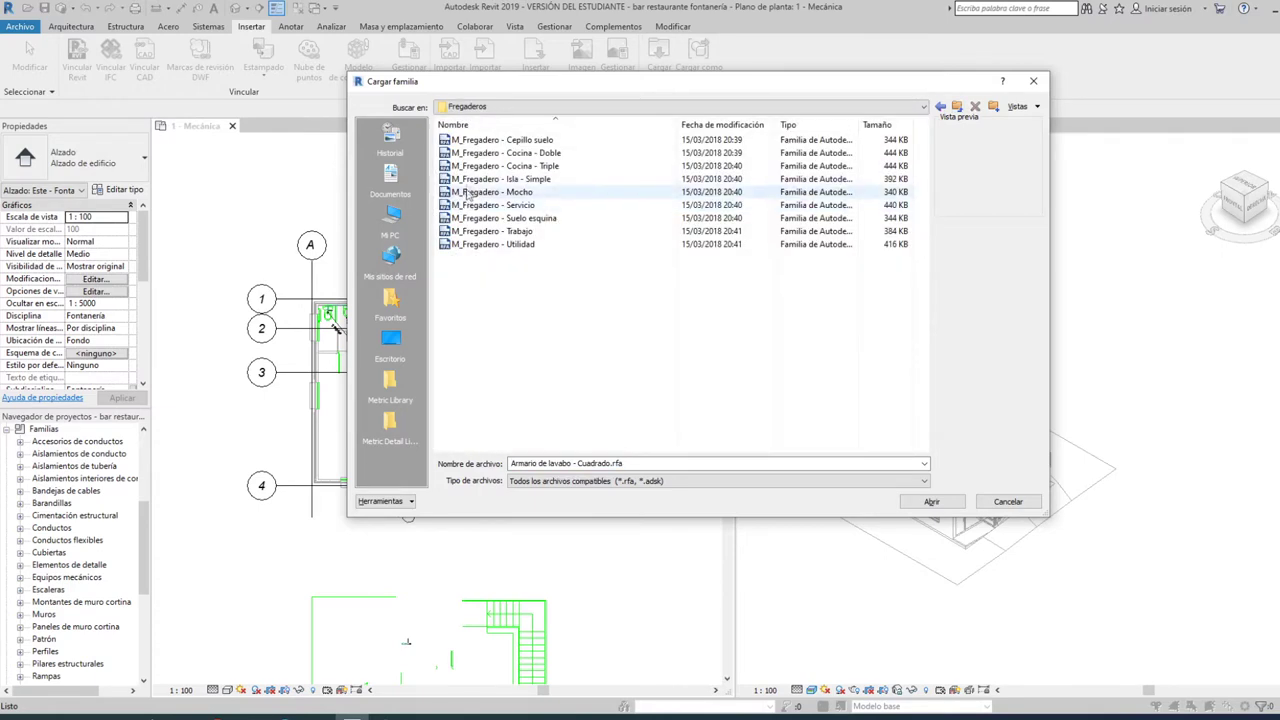
pyautogui.click(485, 166)
pyautogui.click(480, 231)
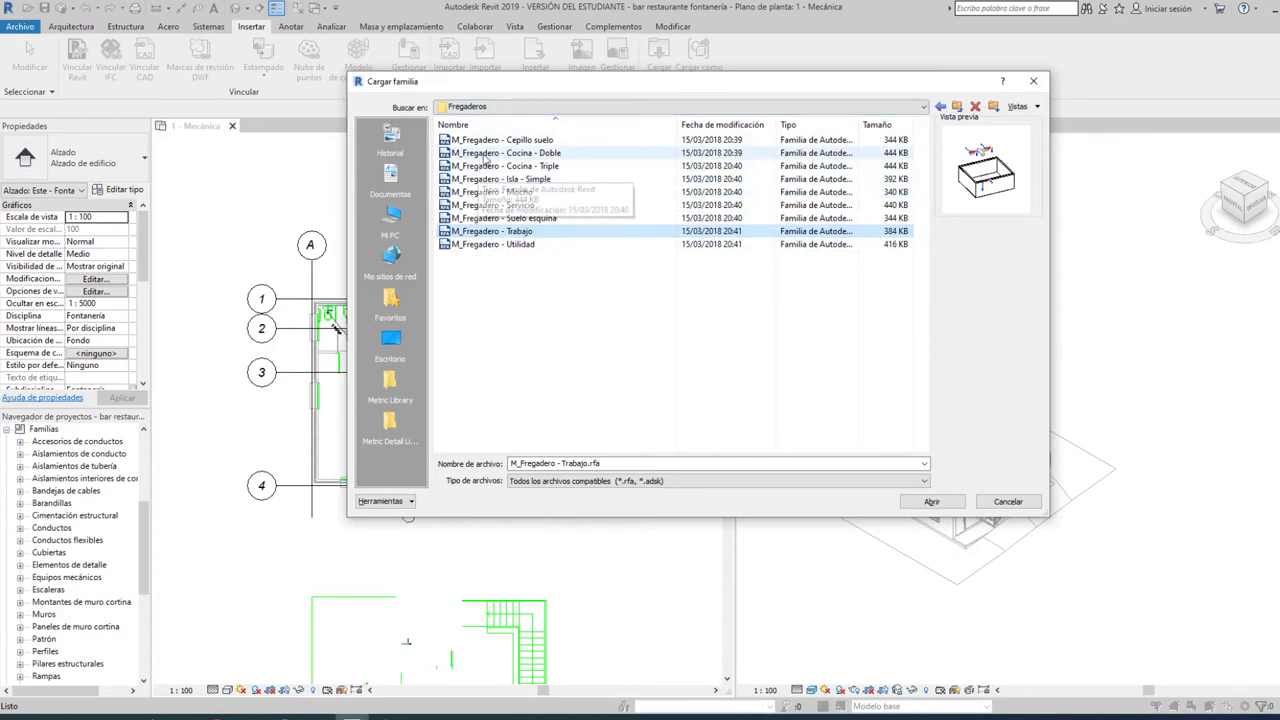
pyautogui.click(487, 180)
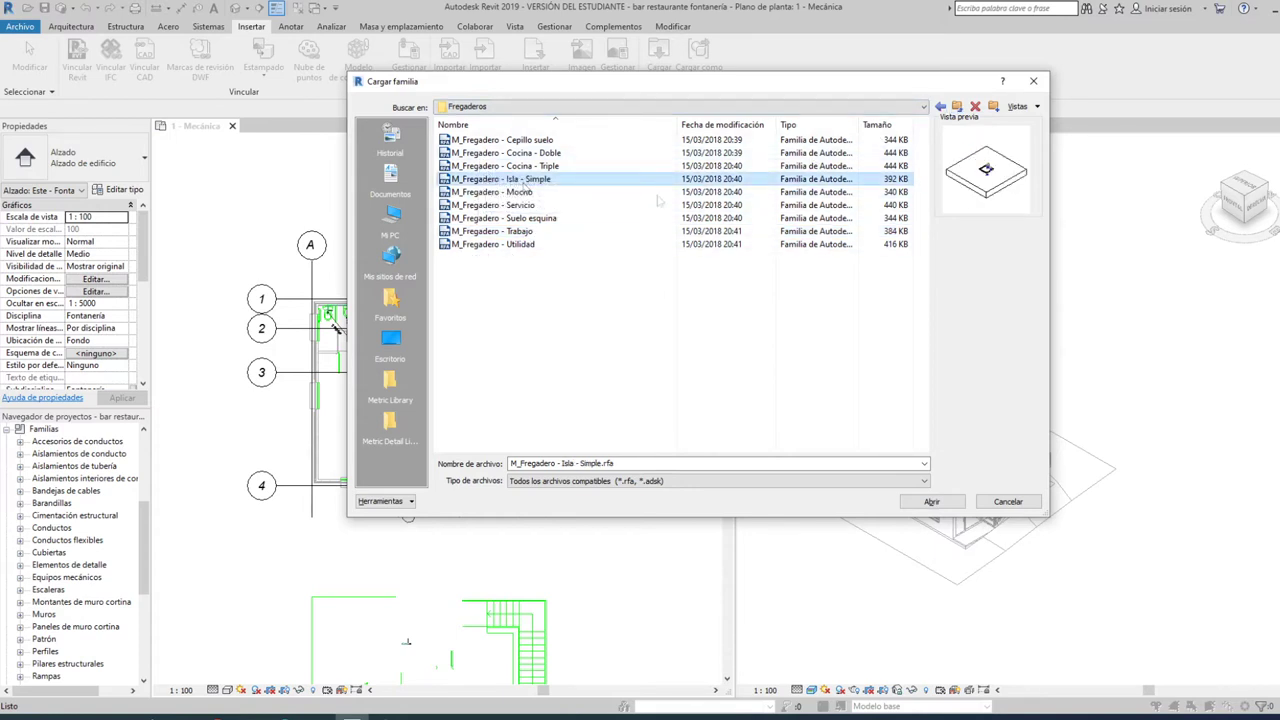
pyautogui.click(932, 502)
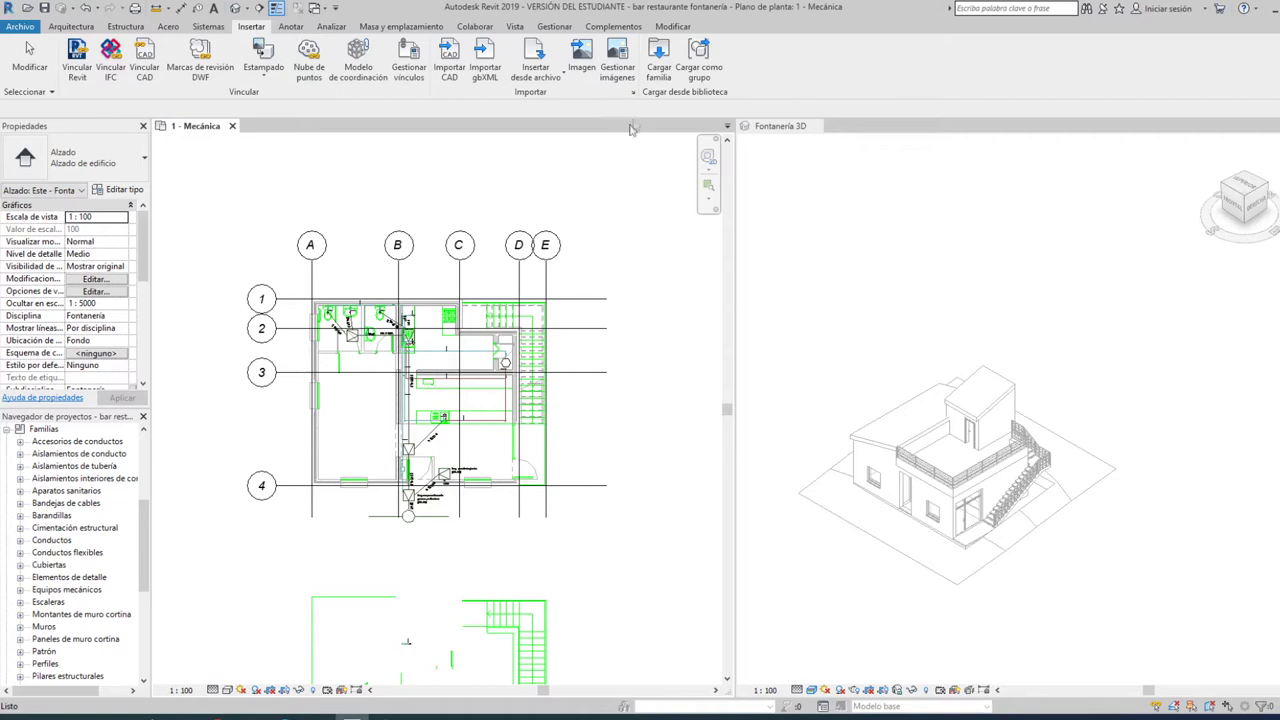
# - Load the M_Fregadero - Cocina - Doble kitchen sink family
pyautogui.click(659, 55)
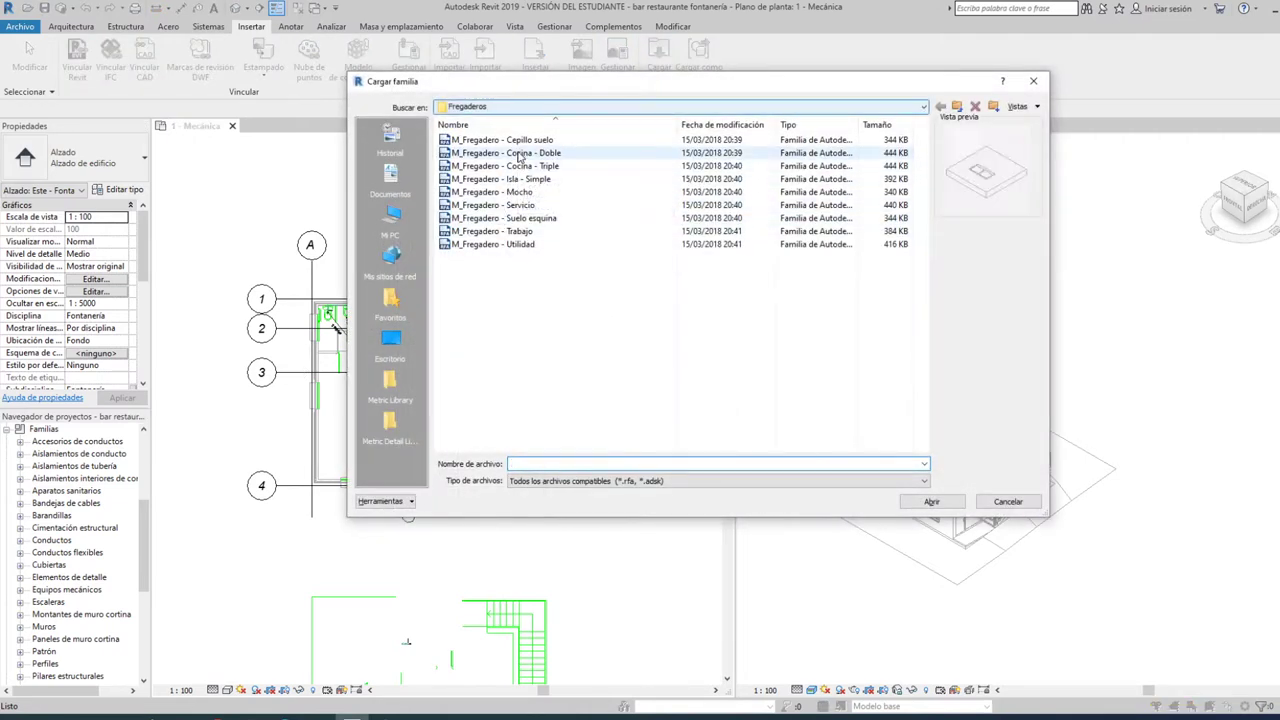
pyautogui.click(519, 154)
pyautogui.doubleClick(519, 154)
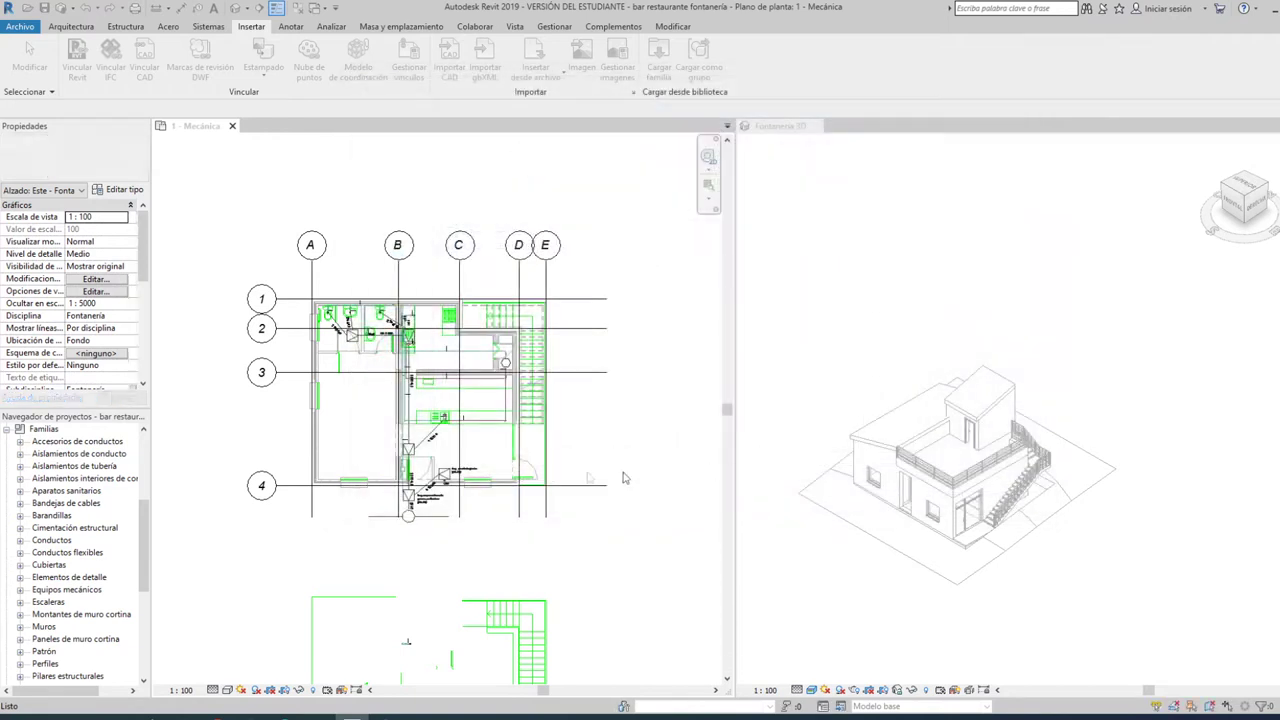
# - Load the M_Lavabo - Montado en muro washbasin from the Lavabos folder
pyautogui.click(659, 58)
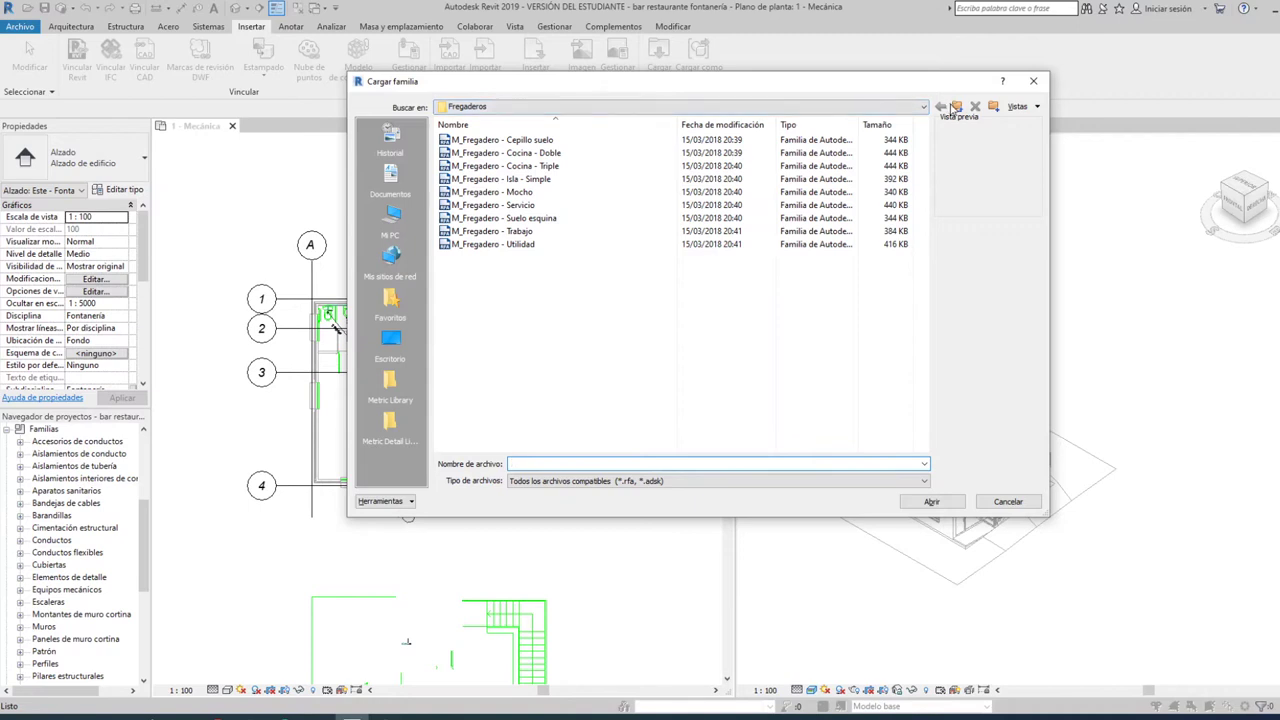
pyautogui.click(956, 106)
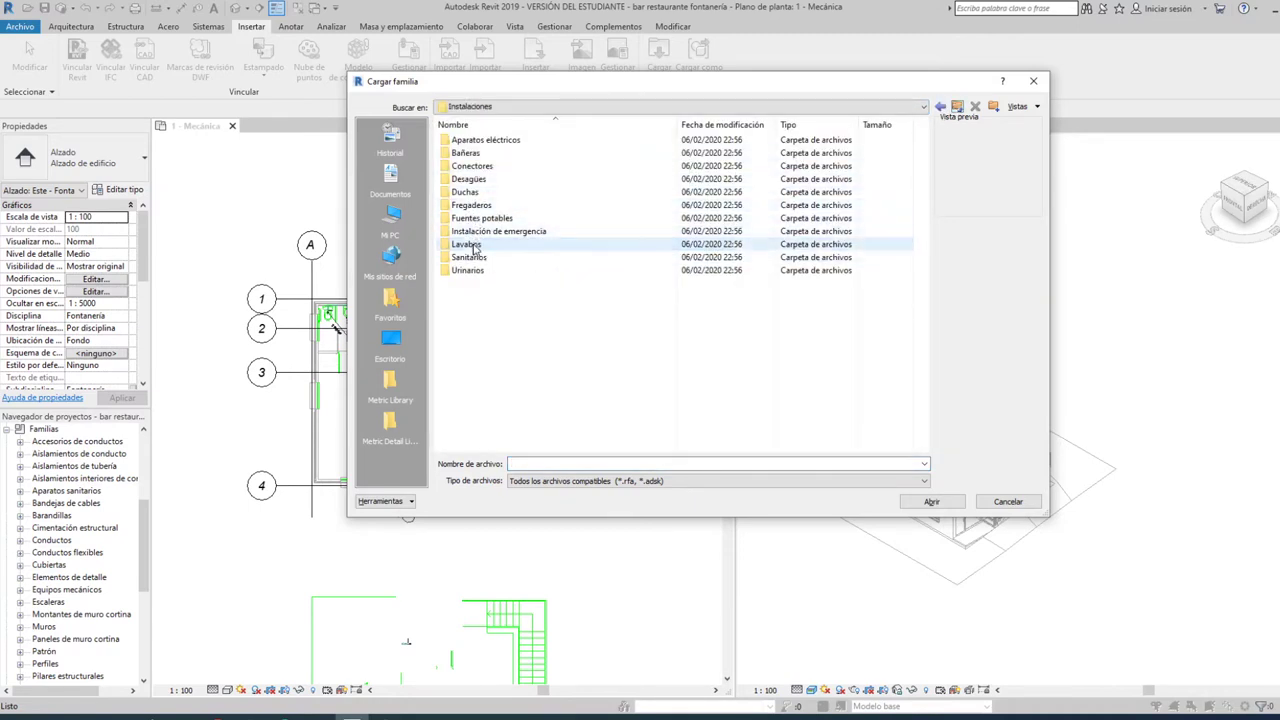
pyautogui.doubleClick(465, 244)
pyautogui.click(489, 154)
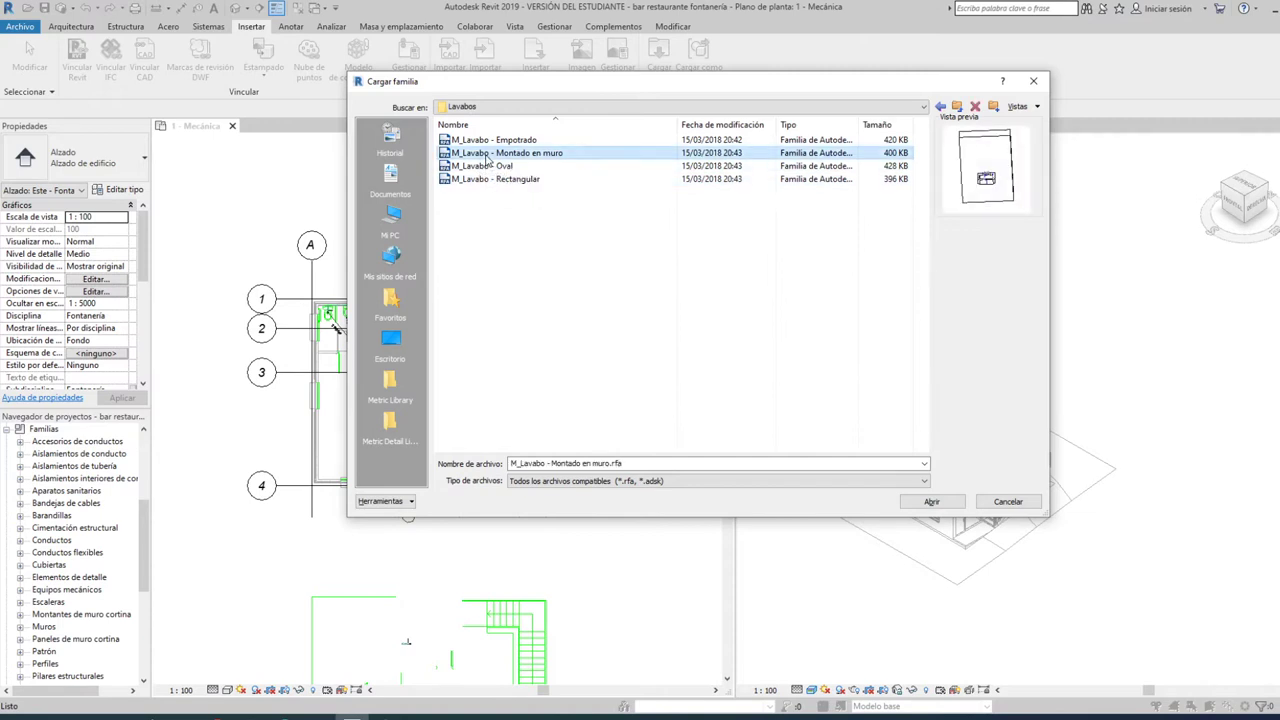
pyautogui.click(906, 498)
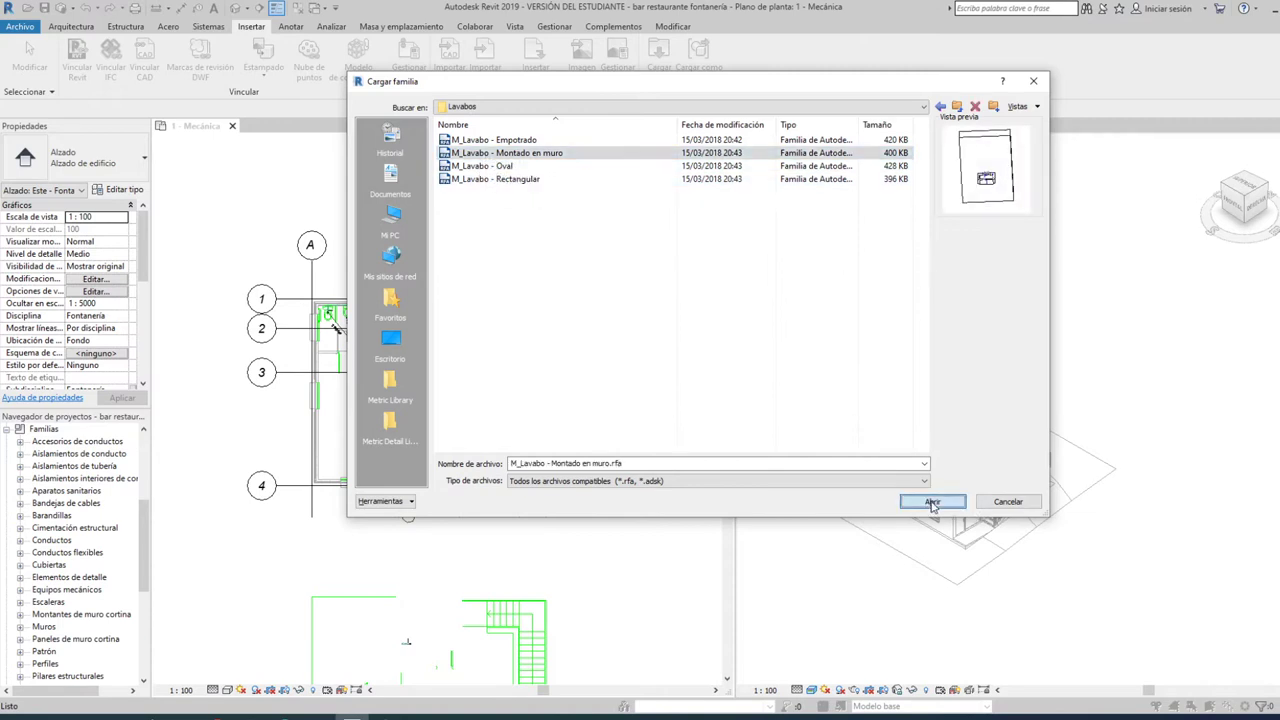
# - Load the M_Sanitario - Cisterna toilet family from the Sanitarios folder
pyautogui.click(660, 58)
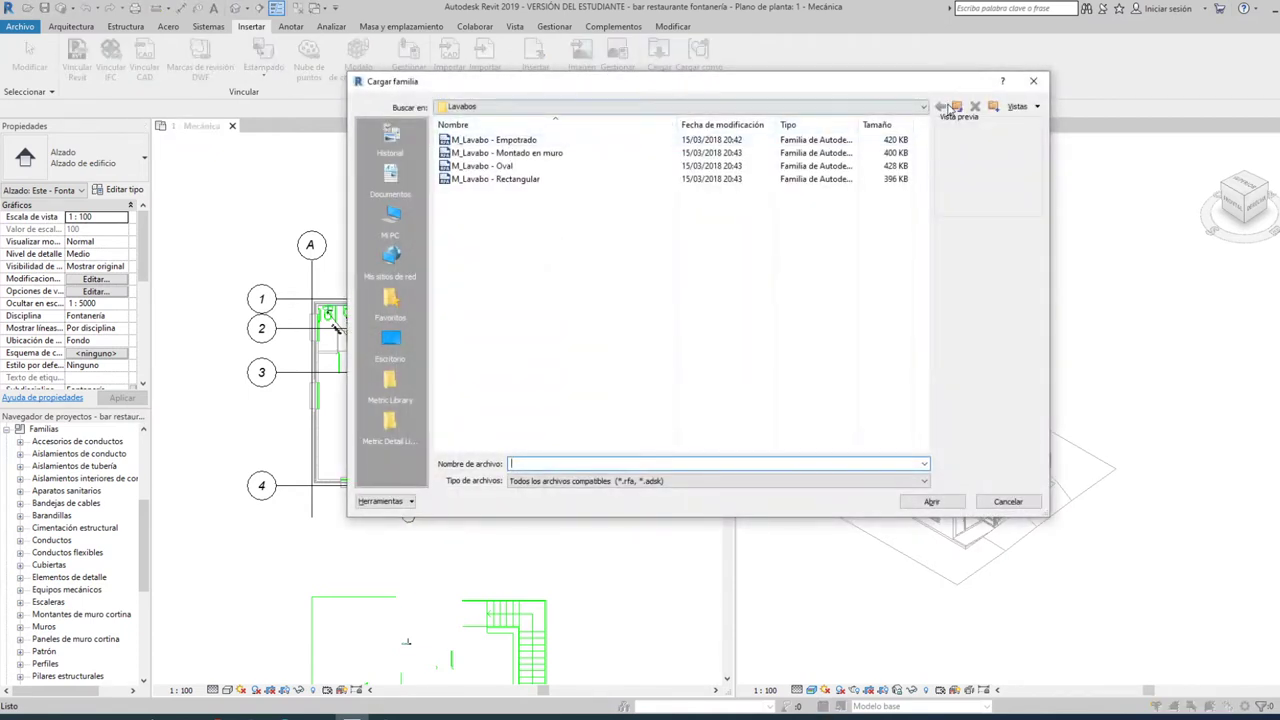
pyautogui.click(957, 106)
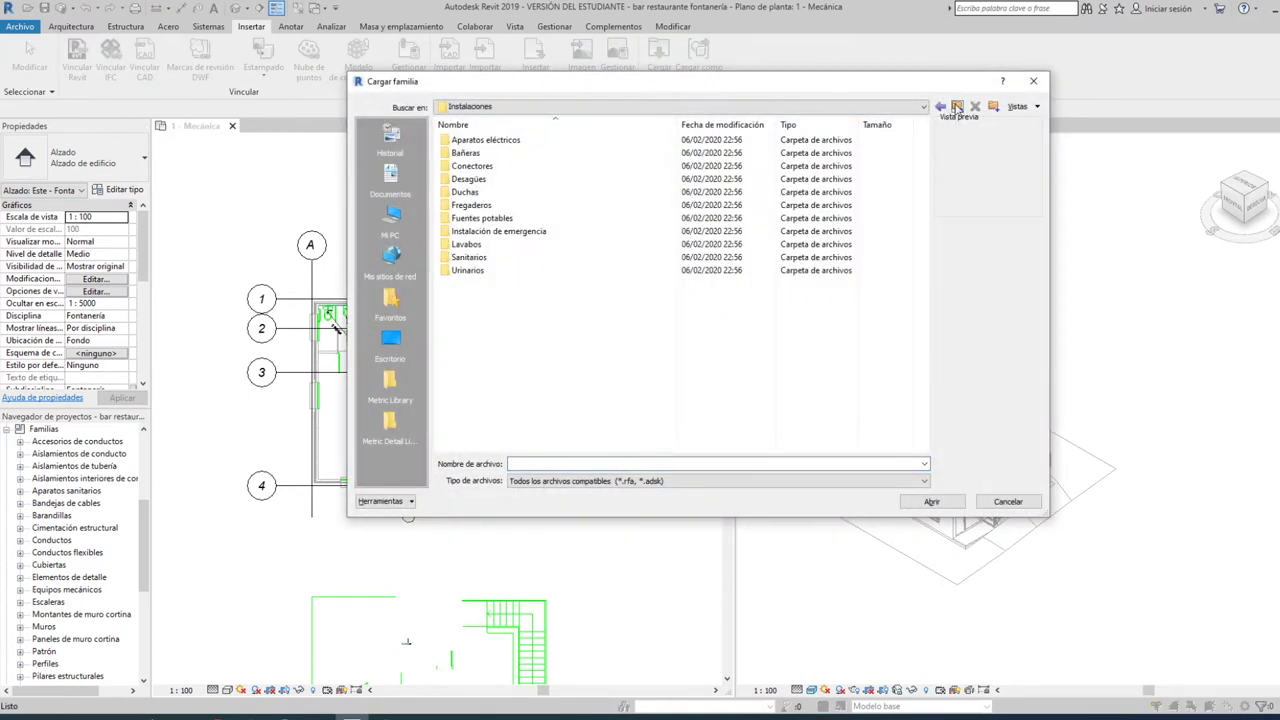
pyautogui.doubleClick(487, 260)
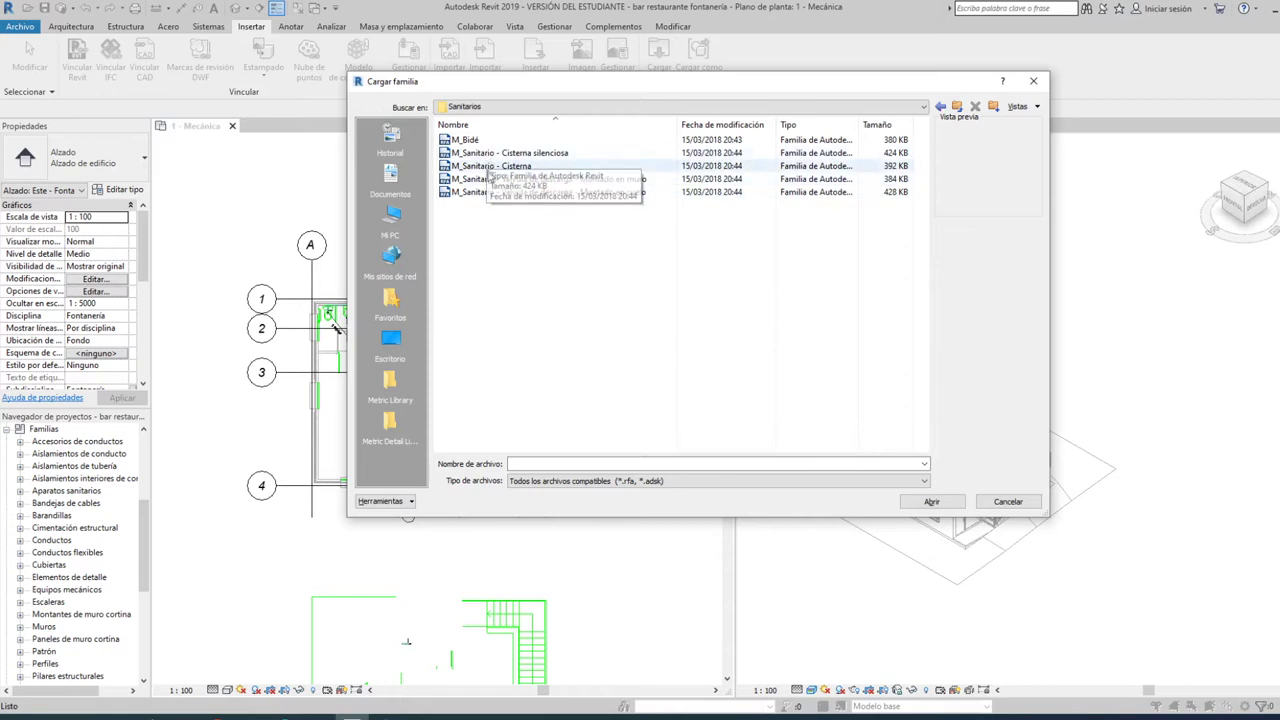
pyautogui.click(492, 166)
pyautogui.click(497, 153)
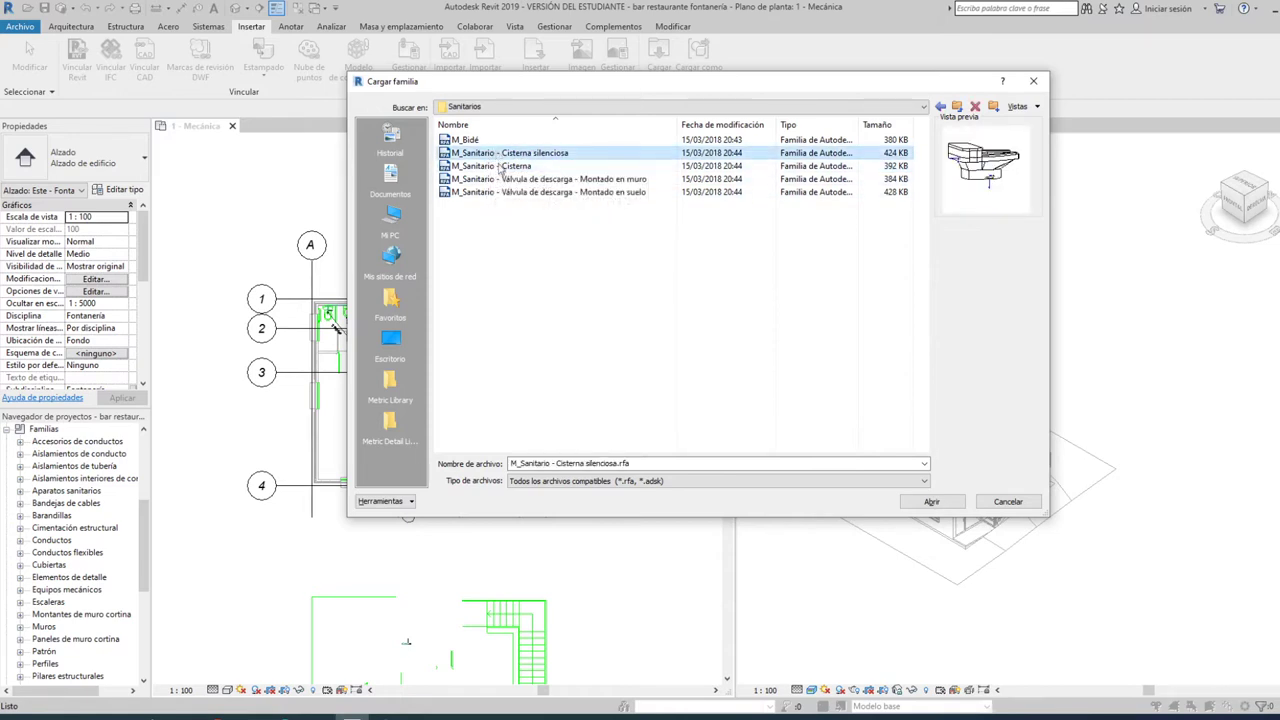
pyautogui.click(502, 168)
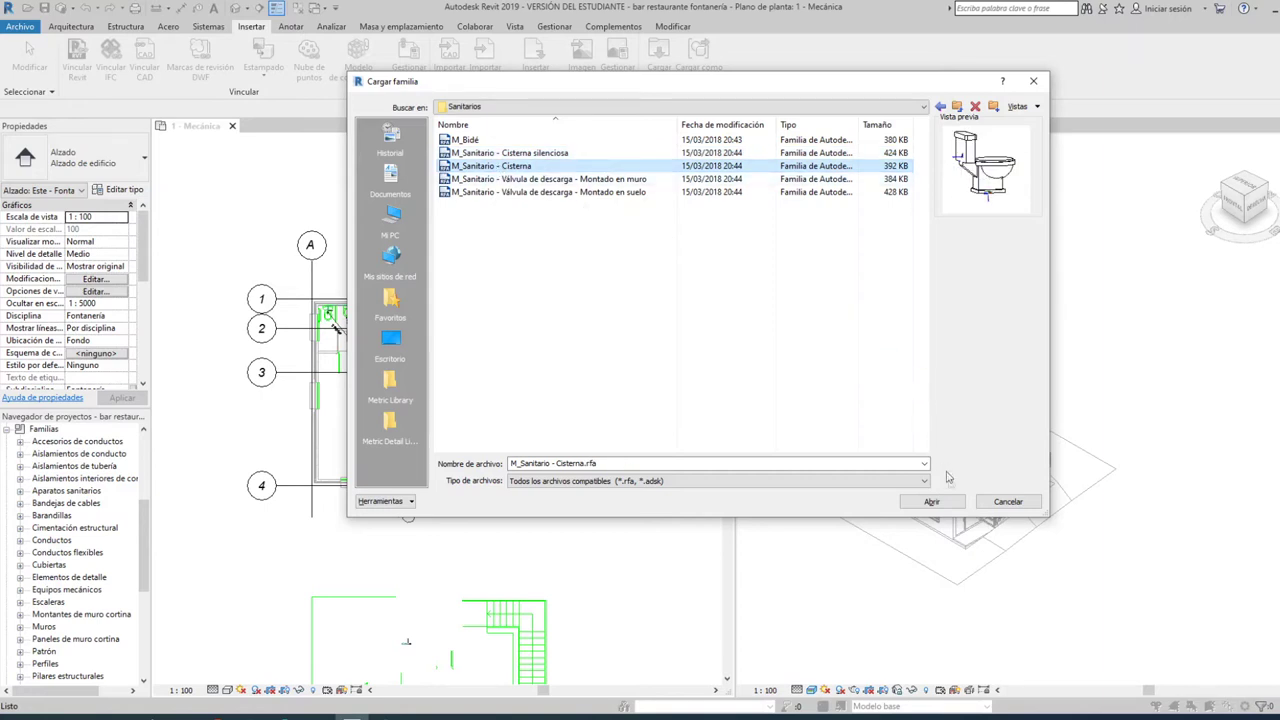
pyautogui.click(943, 504)
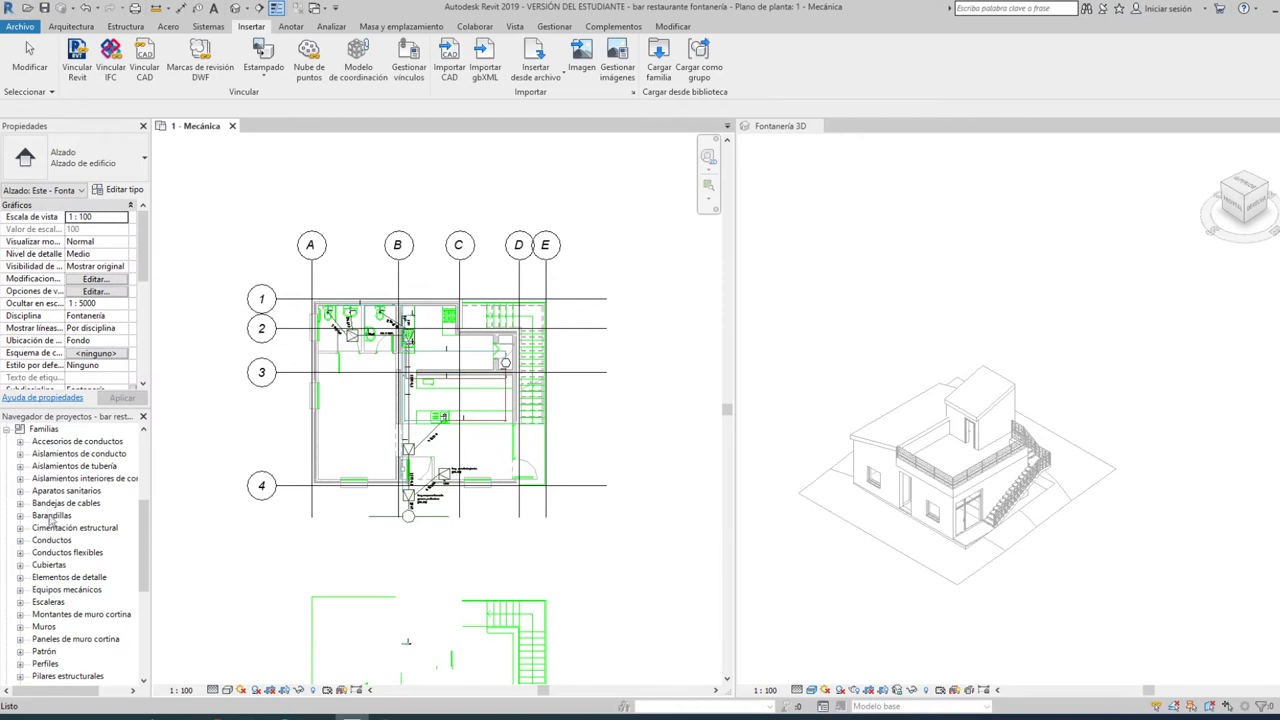
# - Check the loaded sanitary families and browse the library, briefly entering Aparatos eléctricos
pyautogui.click(20, 491)
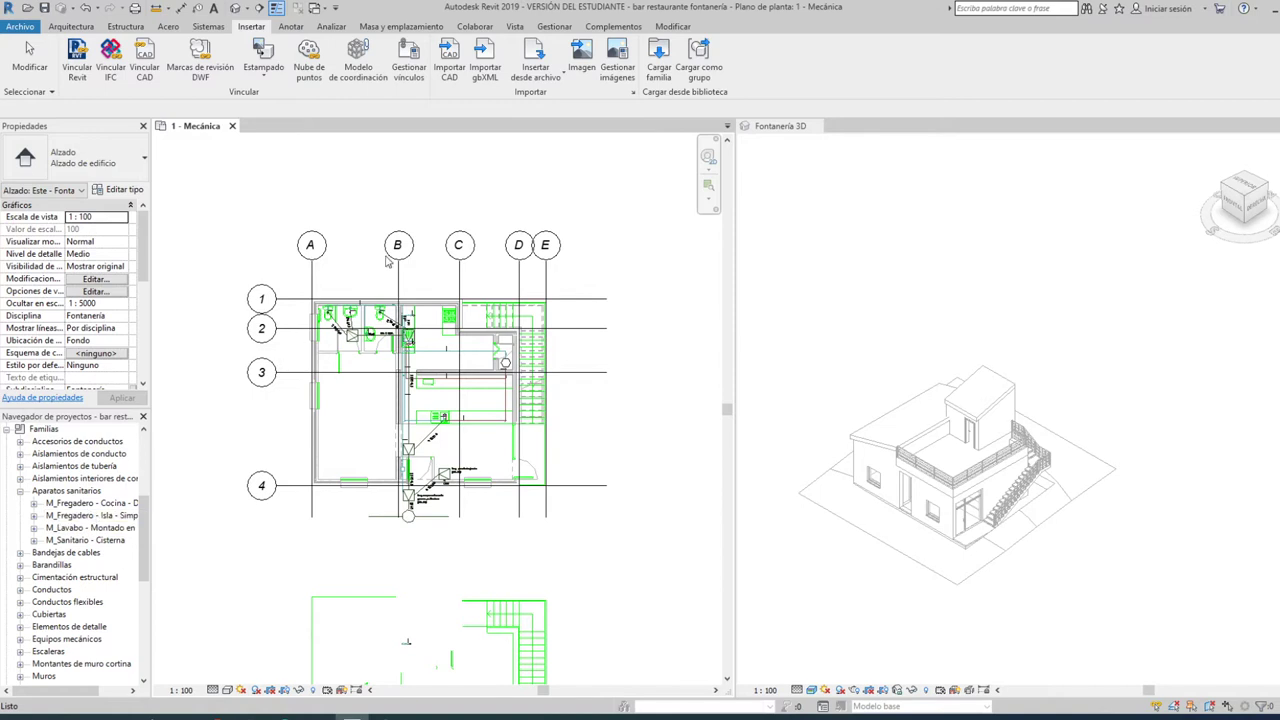
pyautogui.click(658, 55)
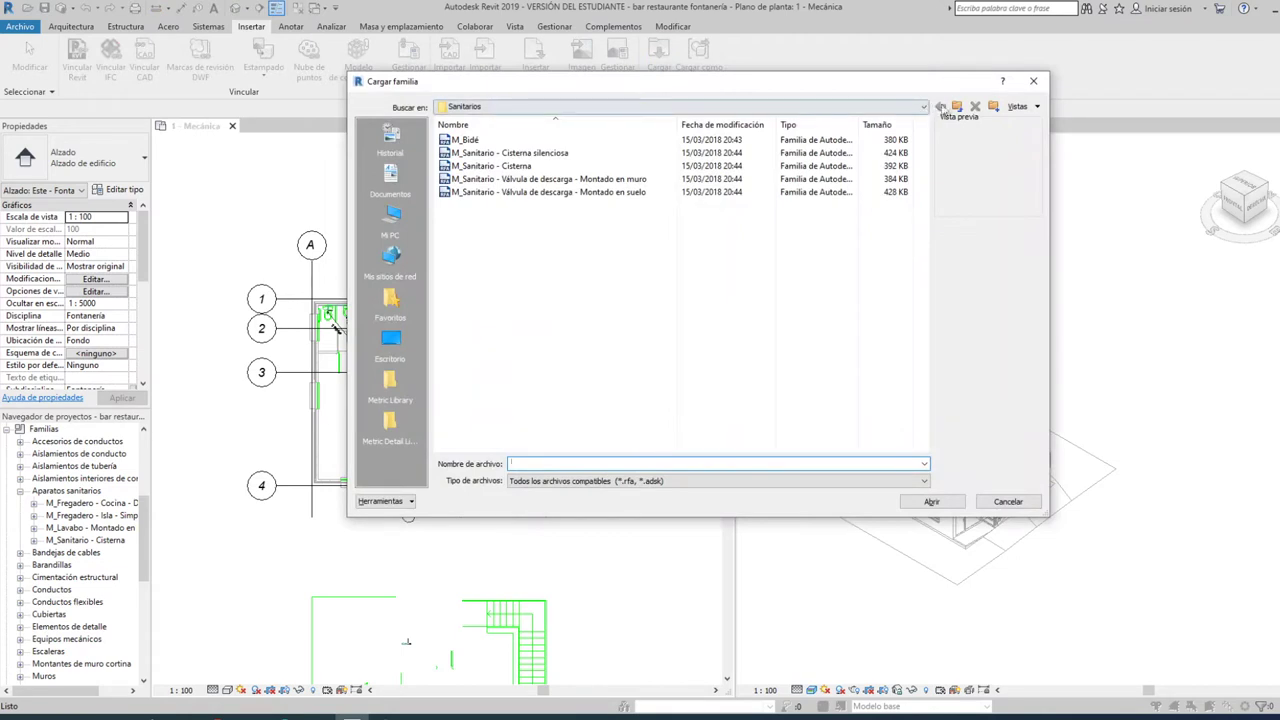
pyautogui.click(957, 107)
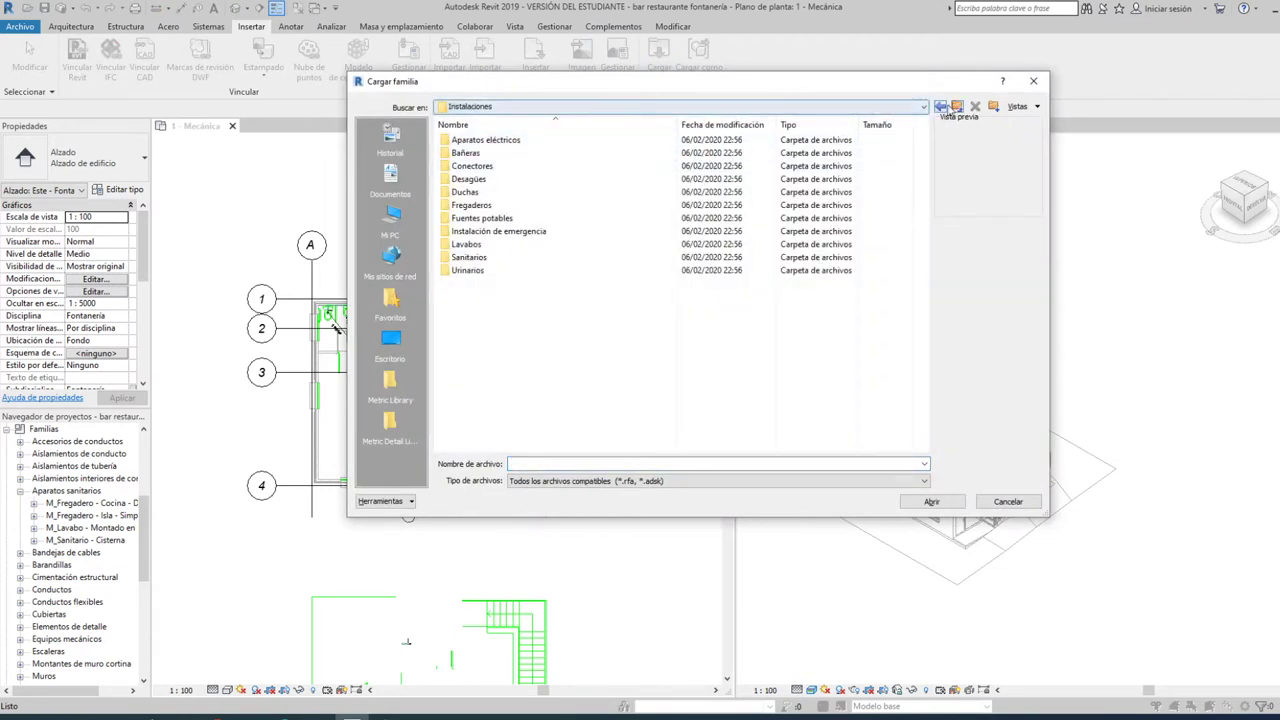
pyautogui.click(957, 107)
pyautogui.doubleClick(485, 147)
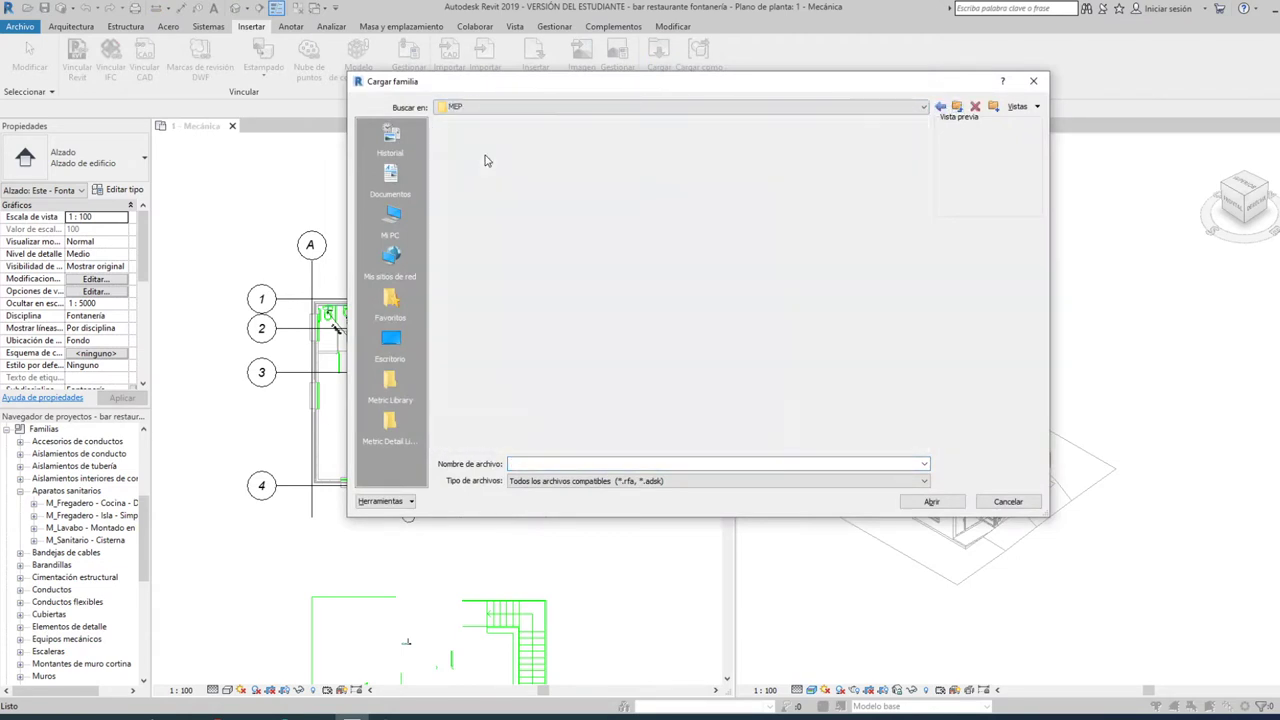
pyautogui.doubleClick(485, 143)
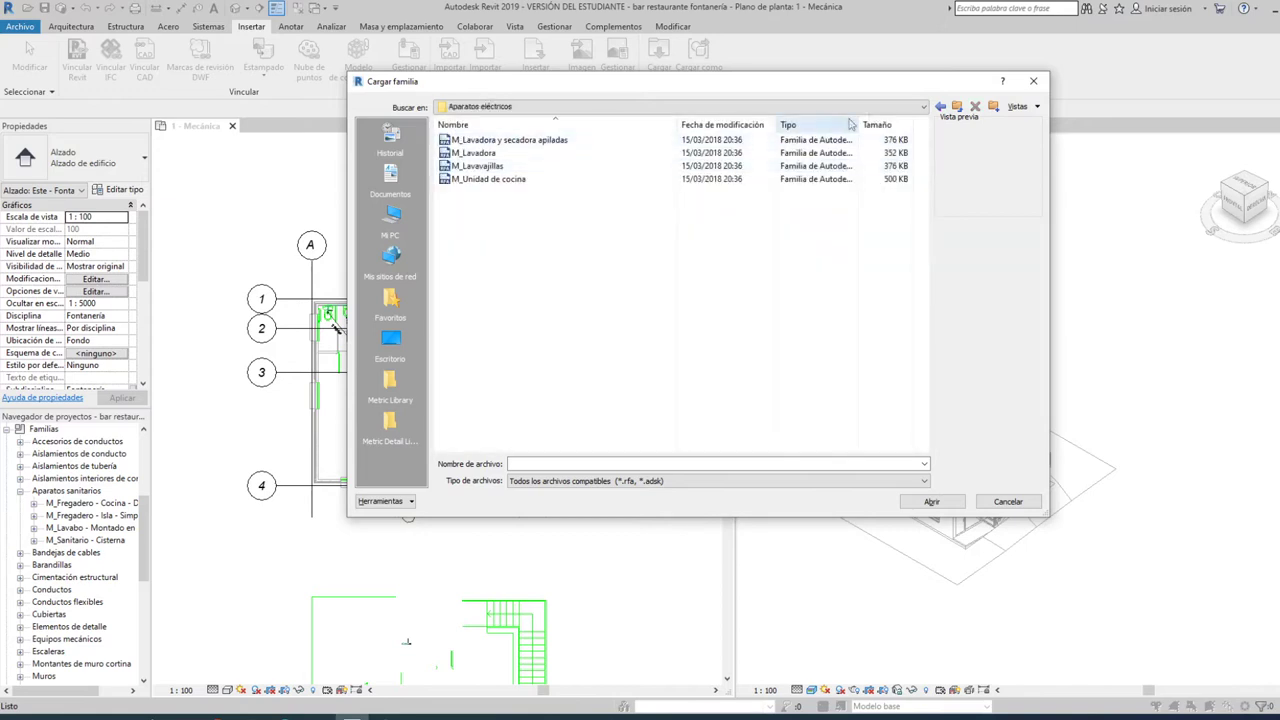
pyautogui.click(957, 107)
pyautogui.click(957, 107)
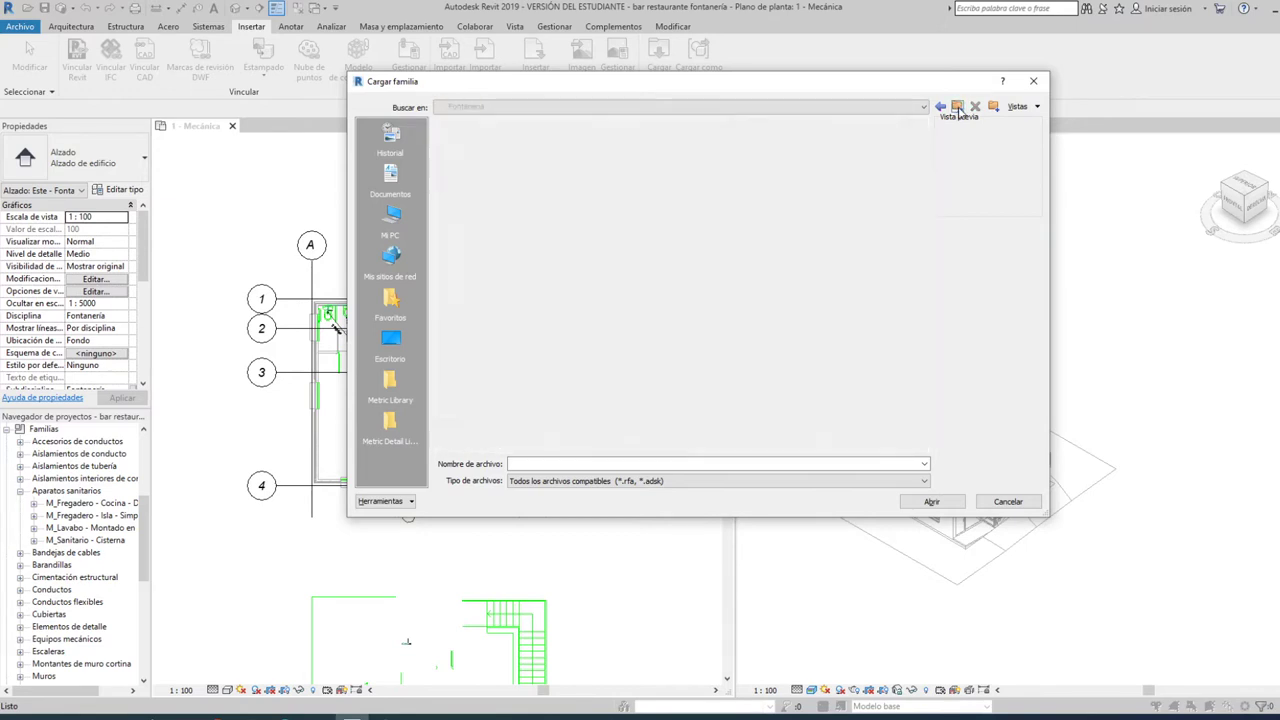
# - Load M_Calentador de agua from MEP > Equipo > Calentadores de agua
pyautogui.doubleClick(460, 152)
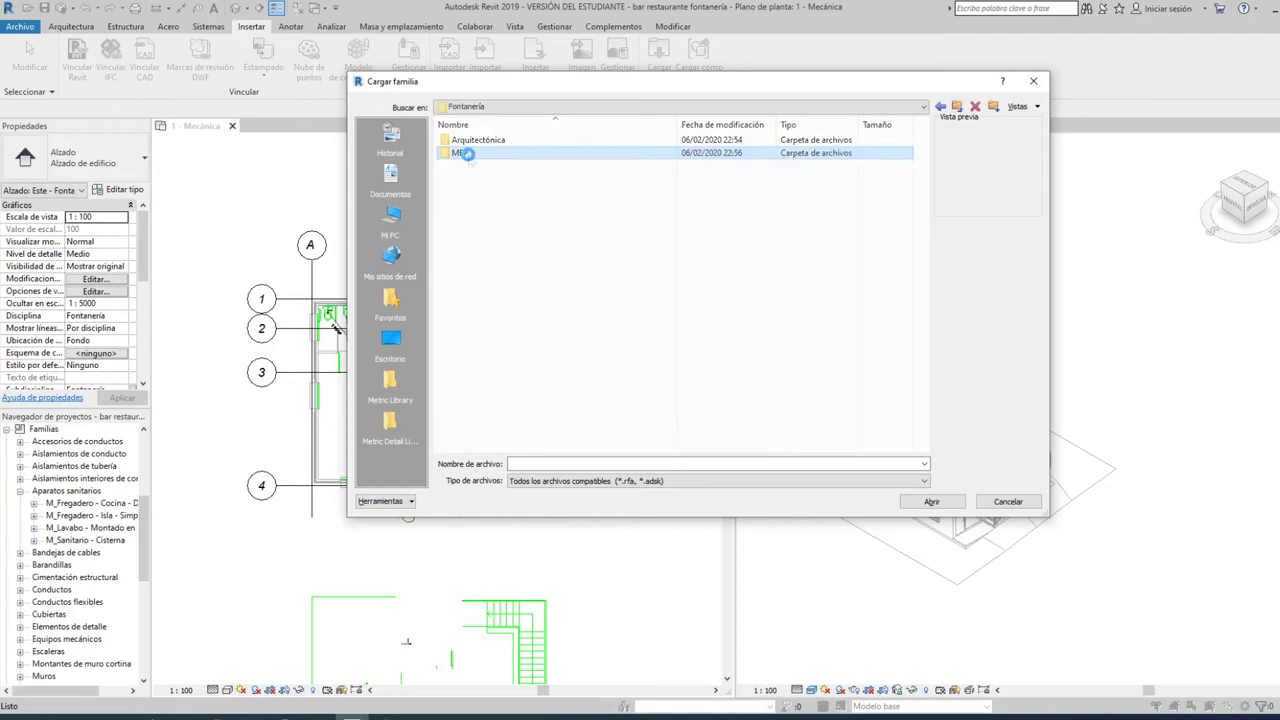
pyautogui.doubleClick(465, 141)
pyautogui.doubleClick(482, 143)
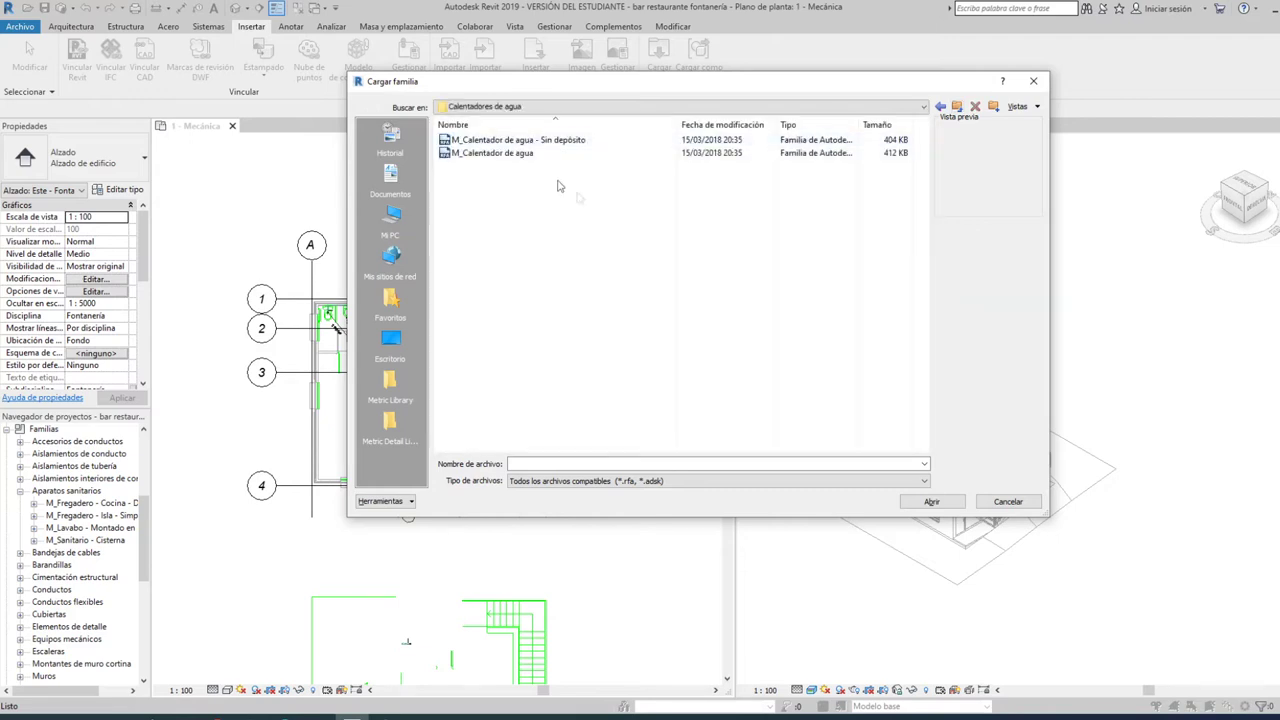
pyautogui.click(502, 154)
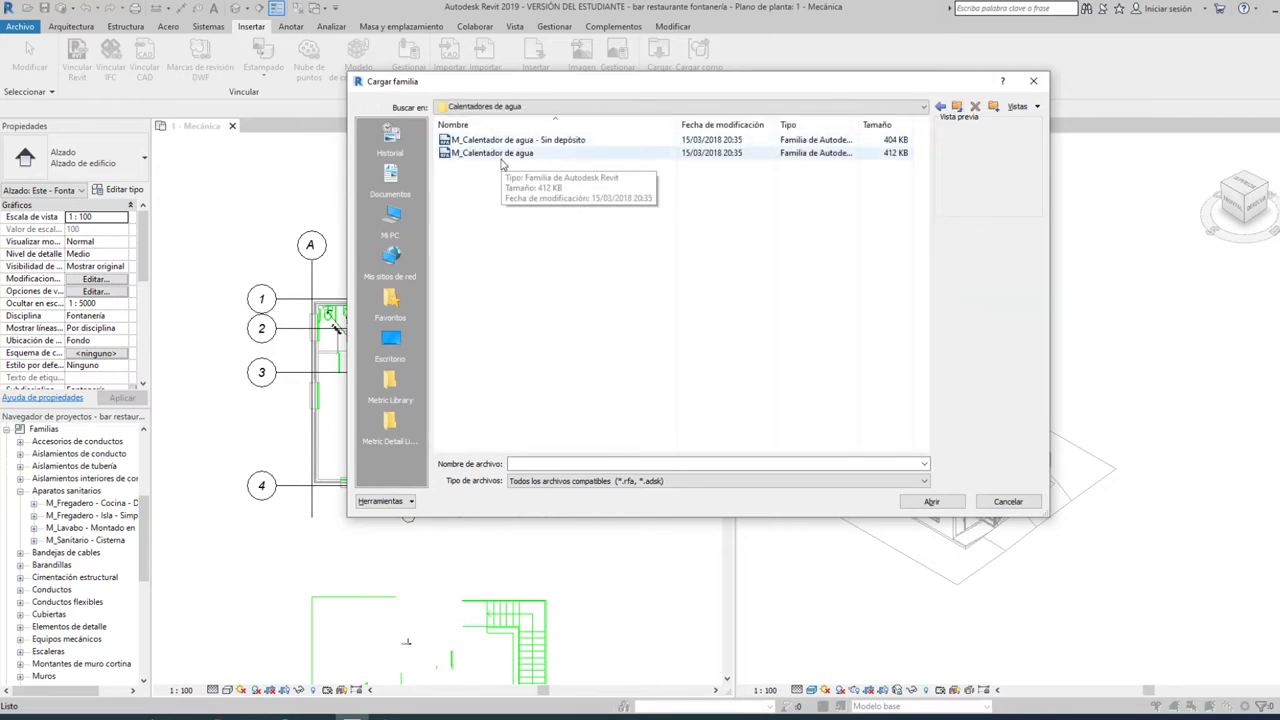
pyautogui.click(933, 505)
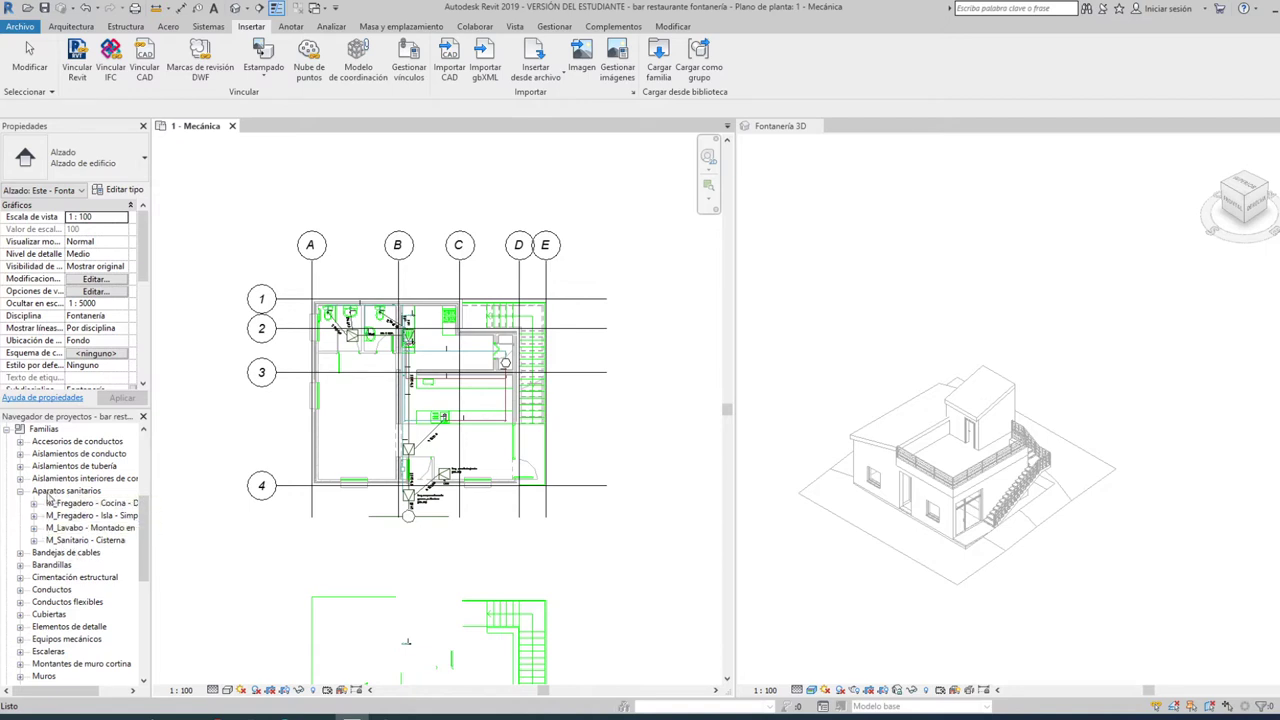
# - Find M_Calentador de agua under Equipos mecánicos, then collapse the category
pyautogui.click(21, 640)
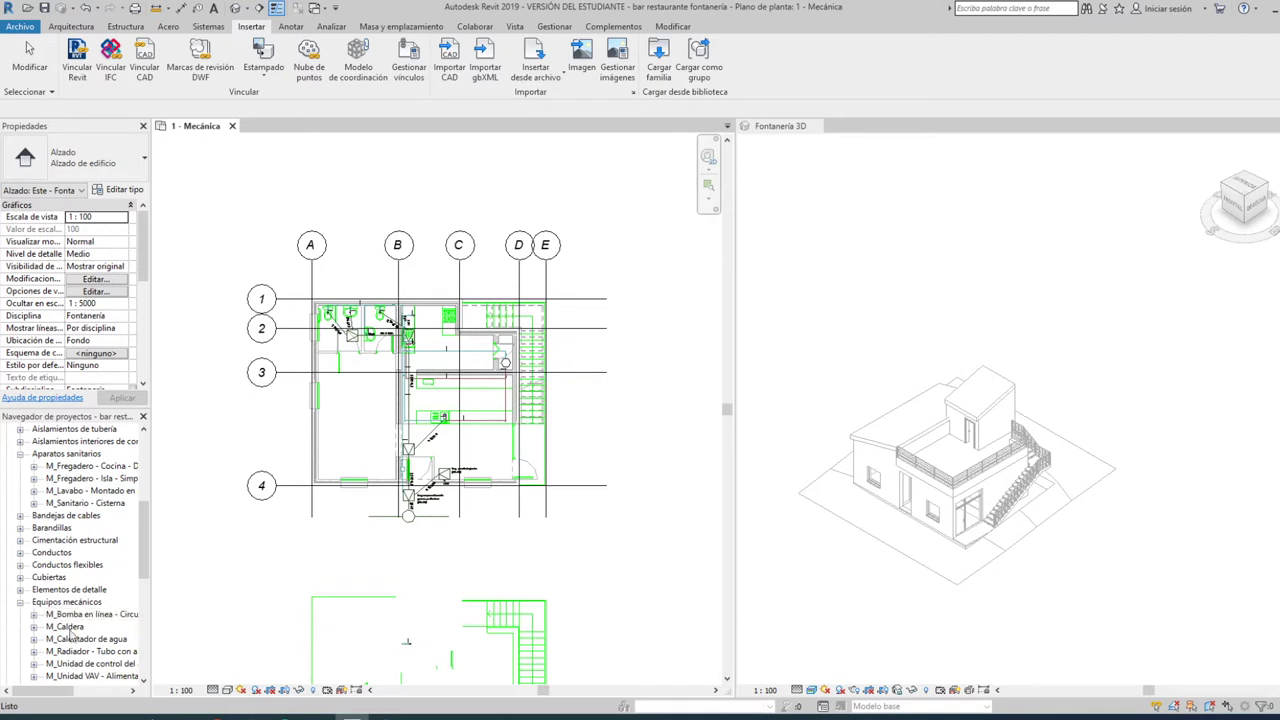
pyautogui.click(62, 639)
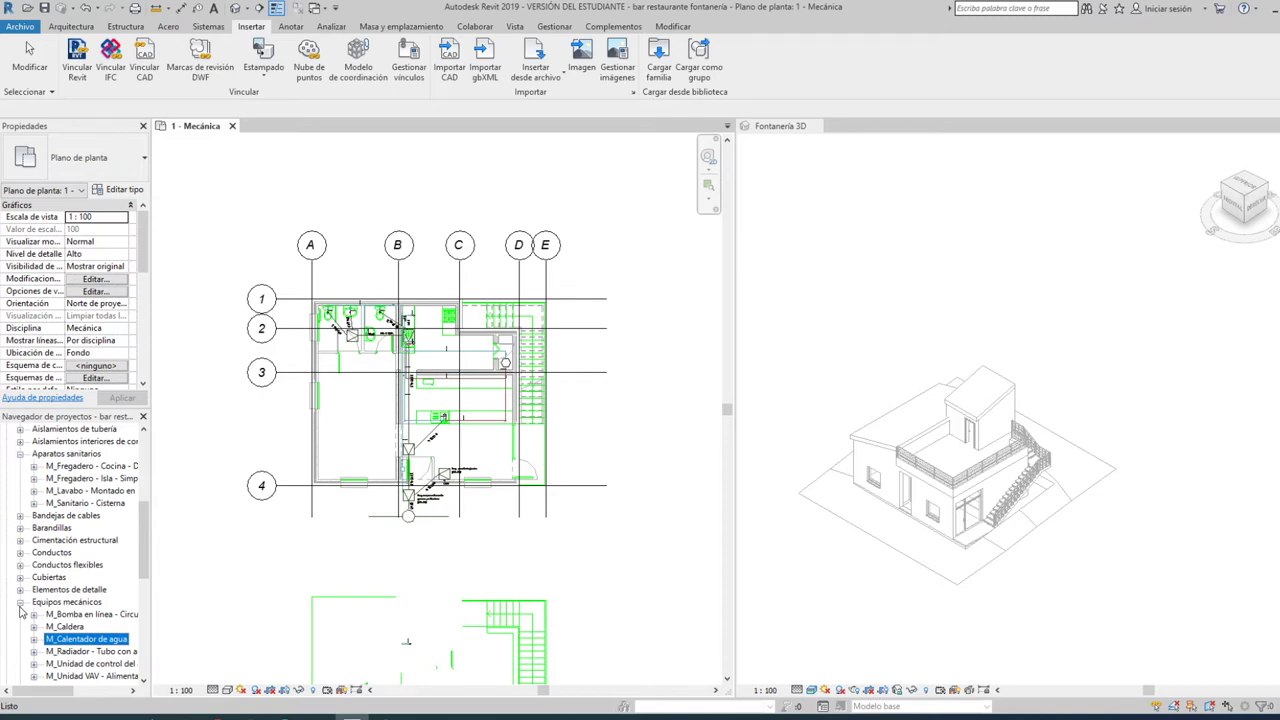
pyautogui.click(21, 603)
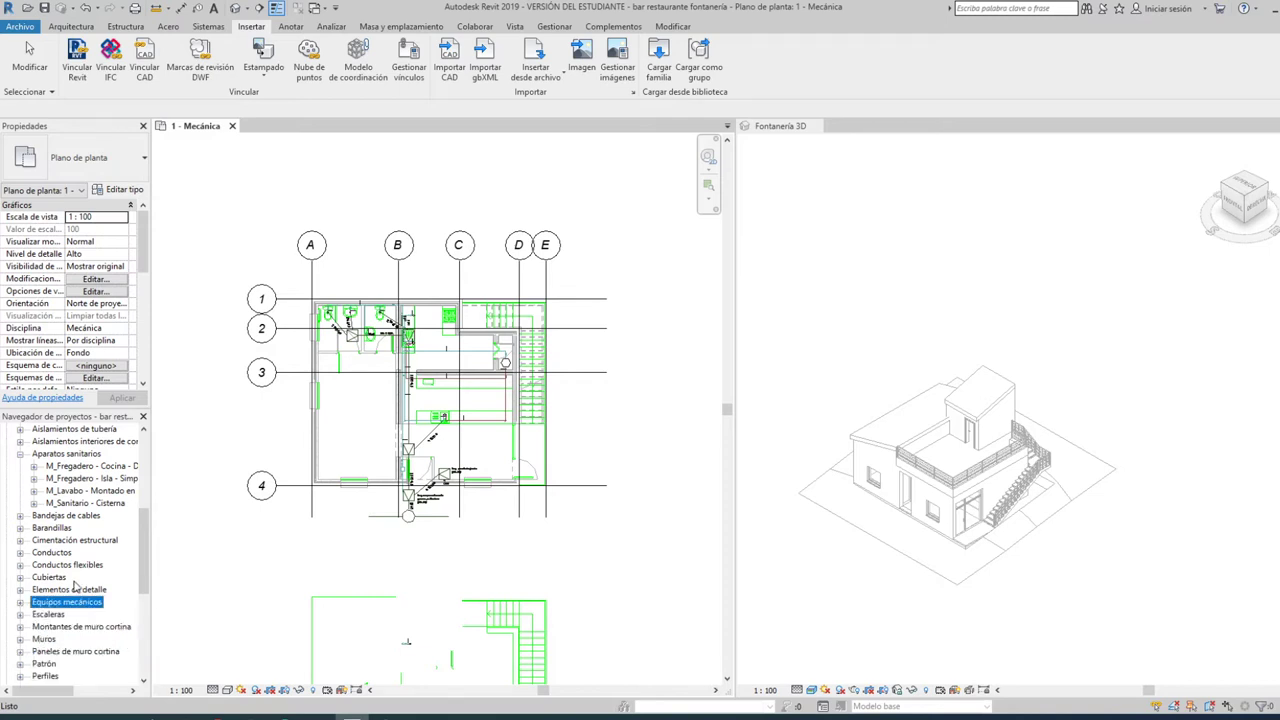
pyautogui.scroll(2, 75, 588)
pyautogui.scroll(1, 72, 590)
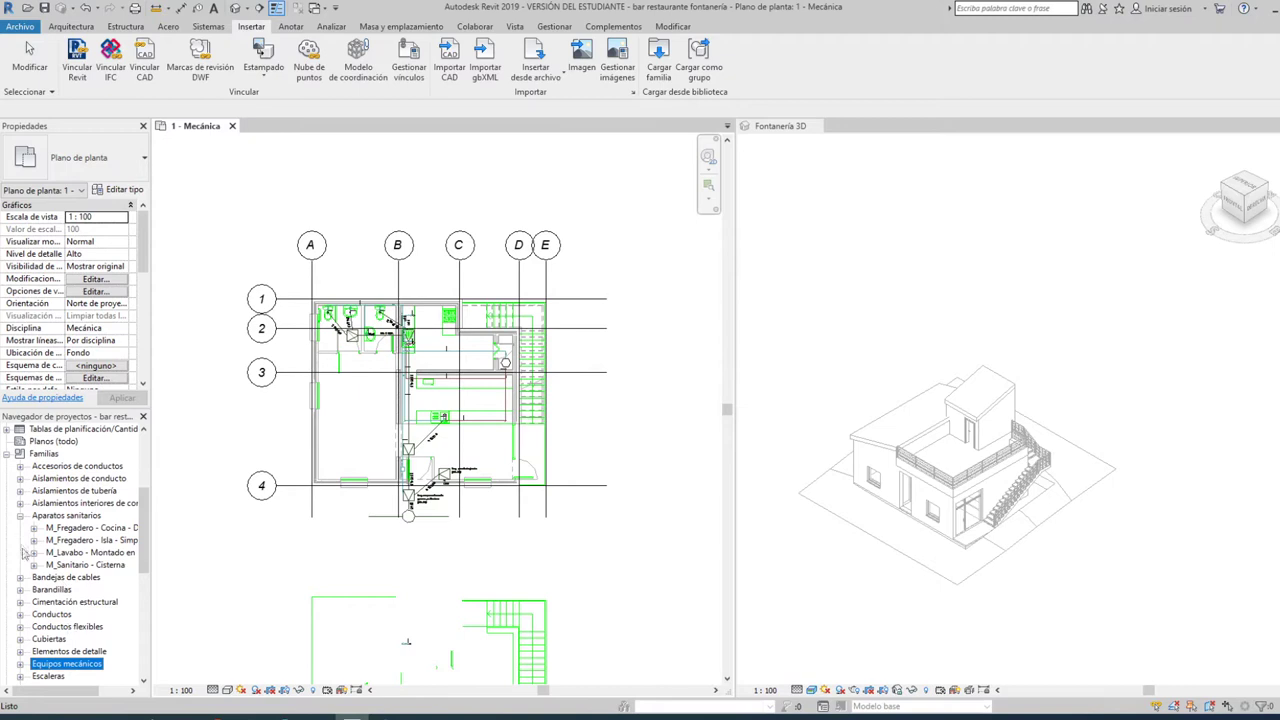
# - Search the Familias list for the water heater family, then close the search
pyautogui.click(44, 455)
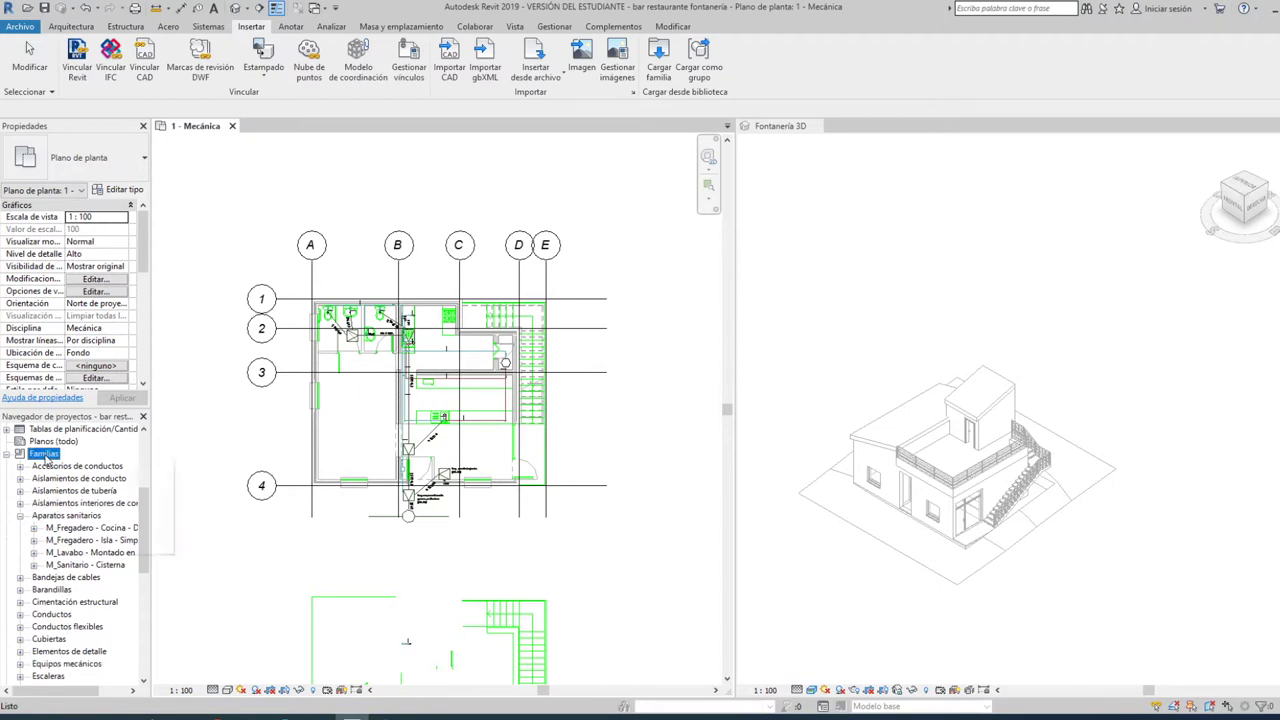
pyautogui.rightClick(46, 459)
pyautogui.click(86, 485)
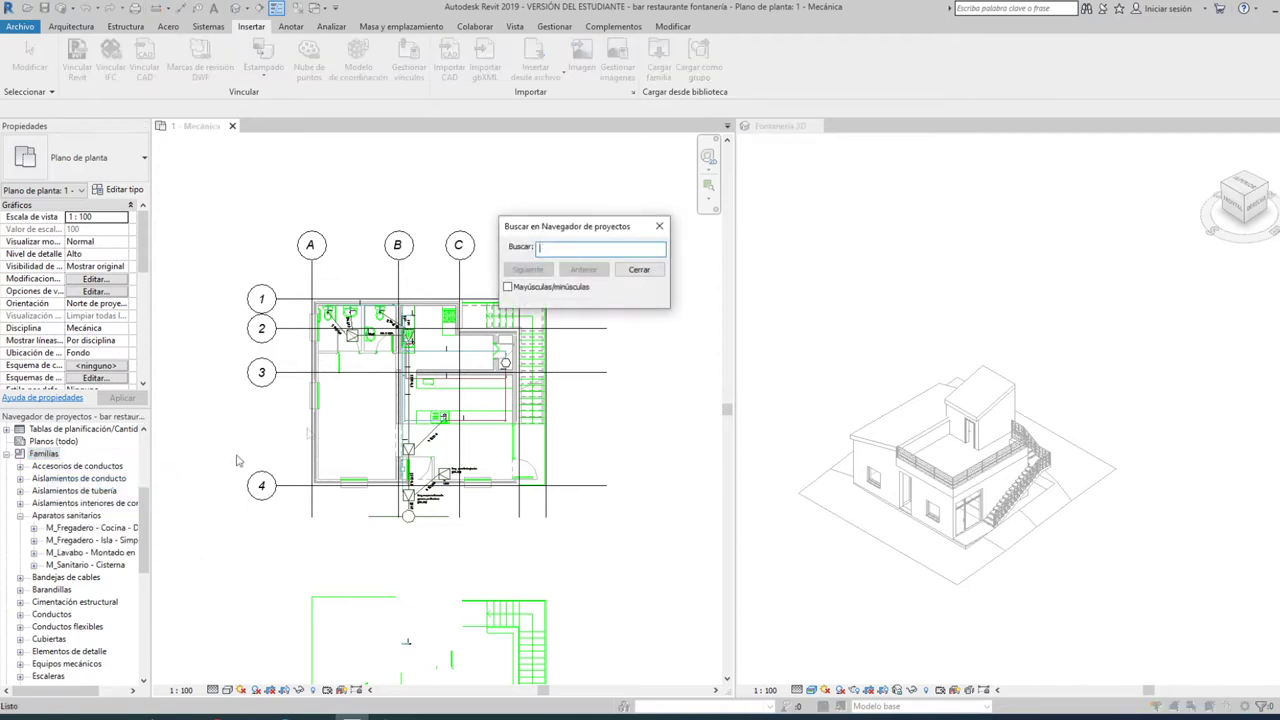
pyautogui.write('calentad')
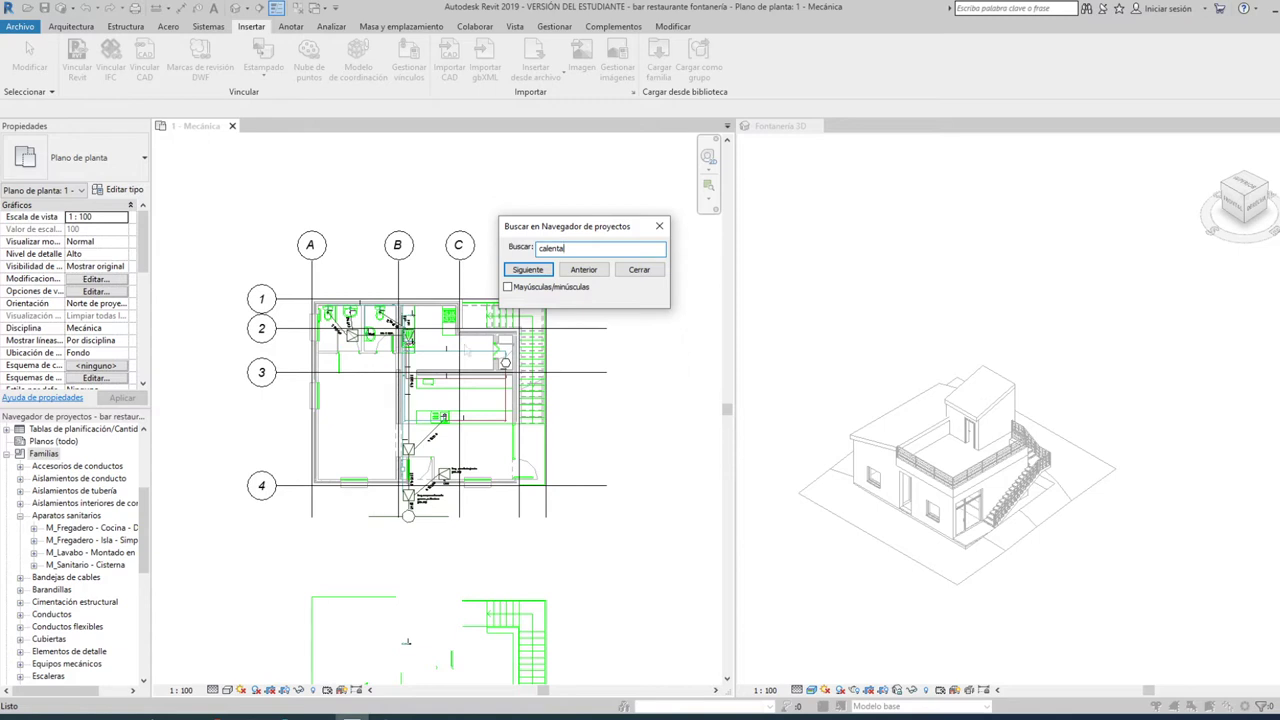
pyautogui.click(538, 272)
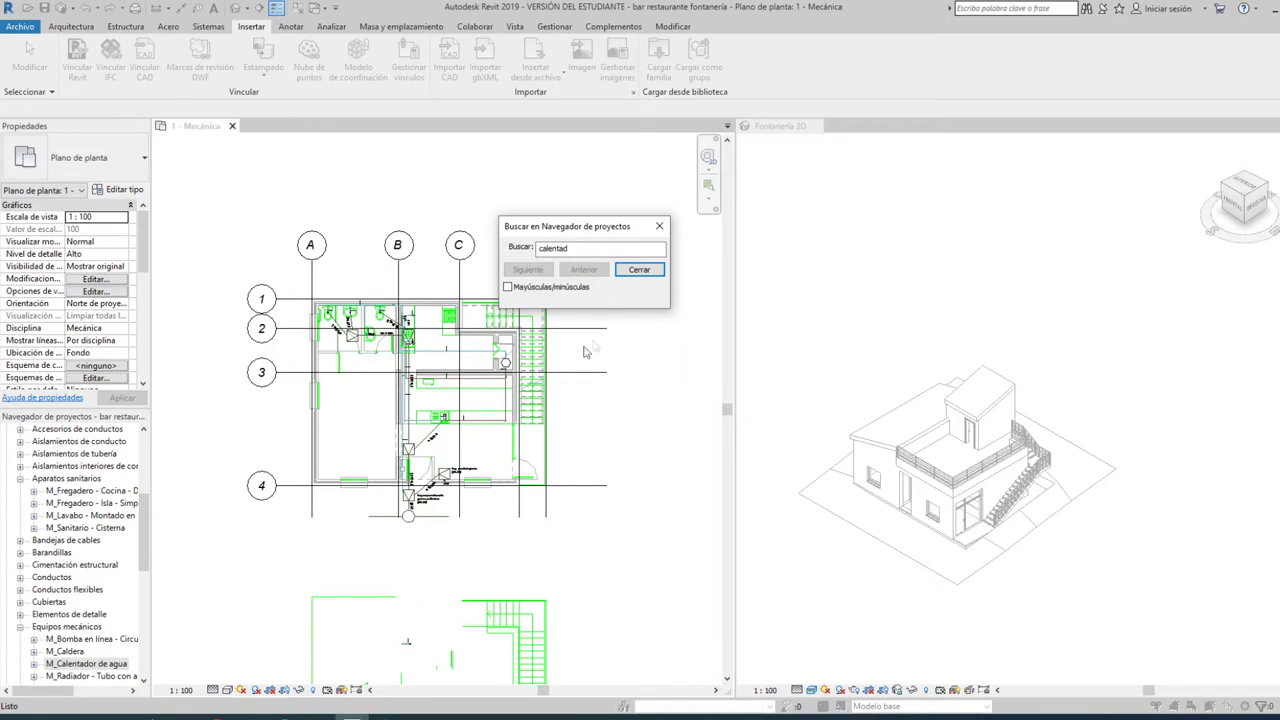
pyautogui.click(652, 272)
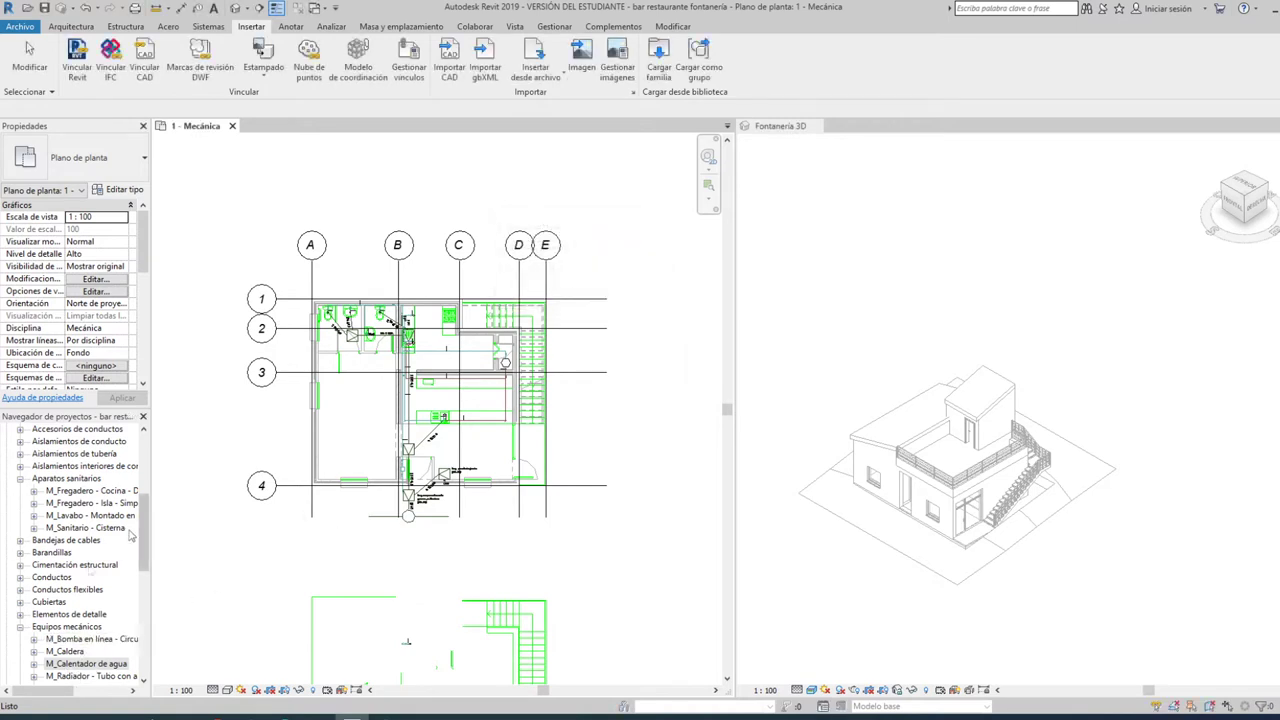
# - Set the Mecánica plan to Consistent Colors with High detail level
pyautogui.scroll(-2, 120, 620)
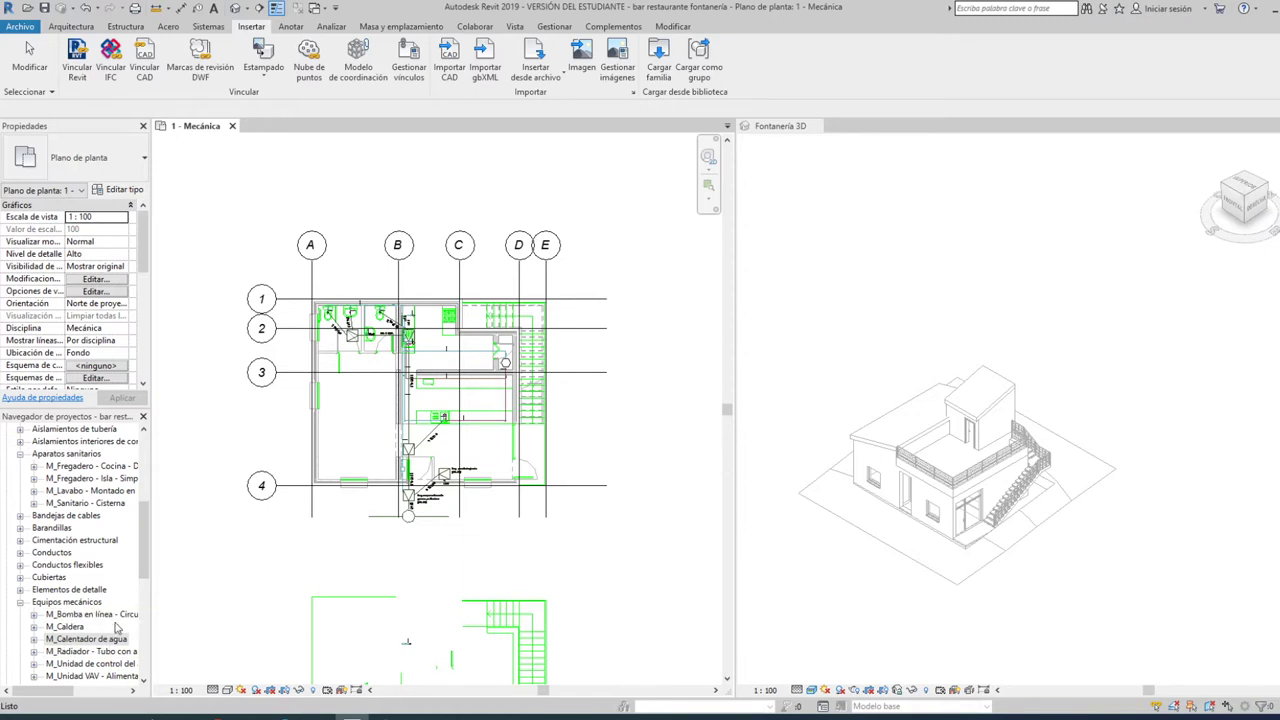
pyautogui.press('Escape')
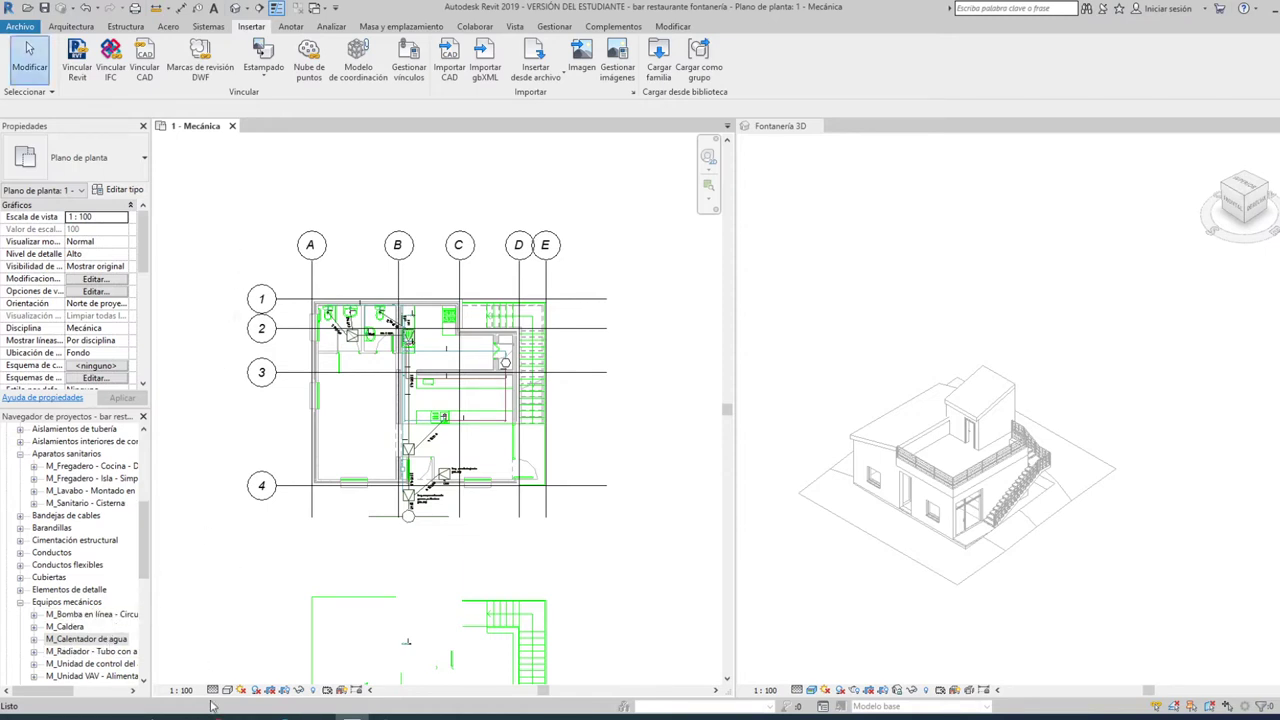
pyautogui.click(226, 690)
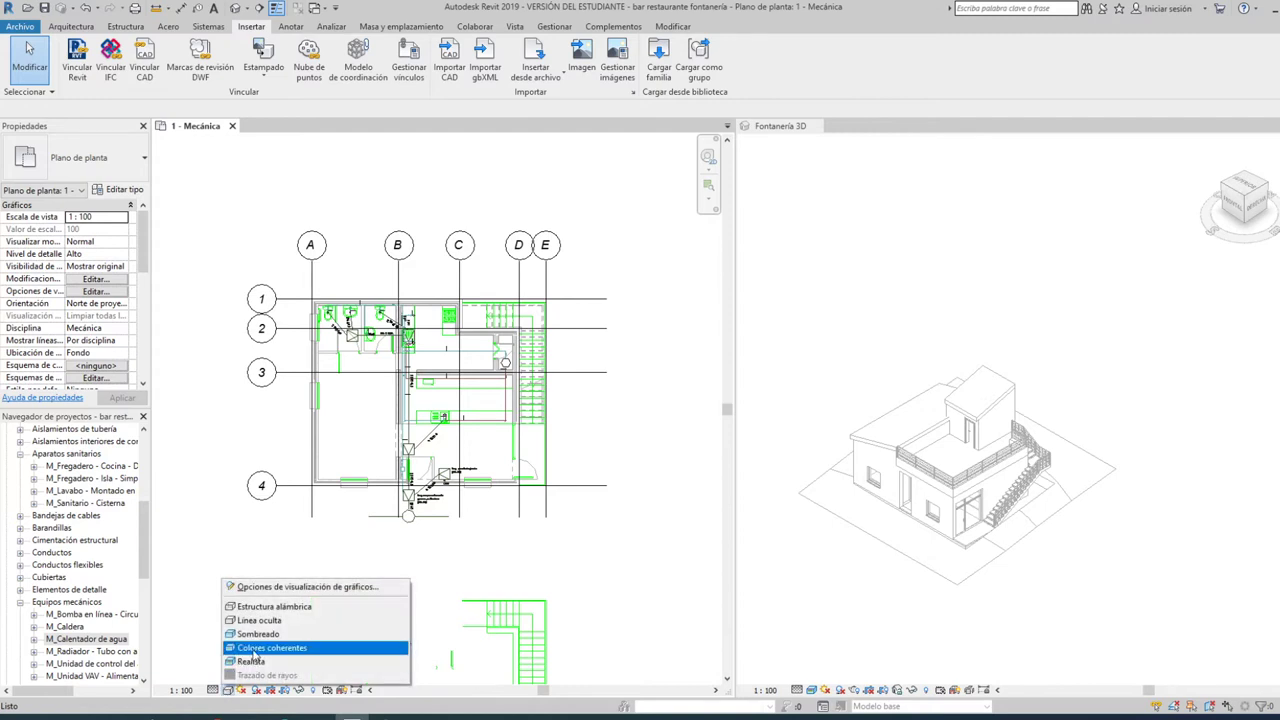
pyautogui.click(245, 648)
pyautogui.click(212, 690)
pyautogui.click(230, 675)
# - Give the plumbing 3D view a new visual style and High detail level
pyautogui.click(897, 656)
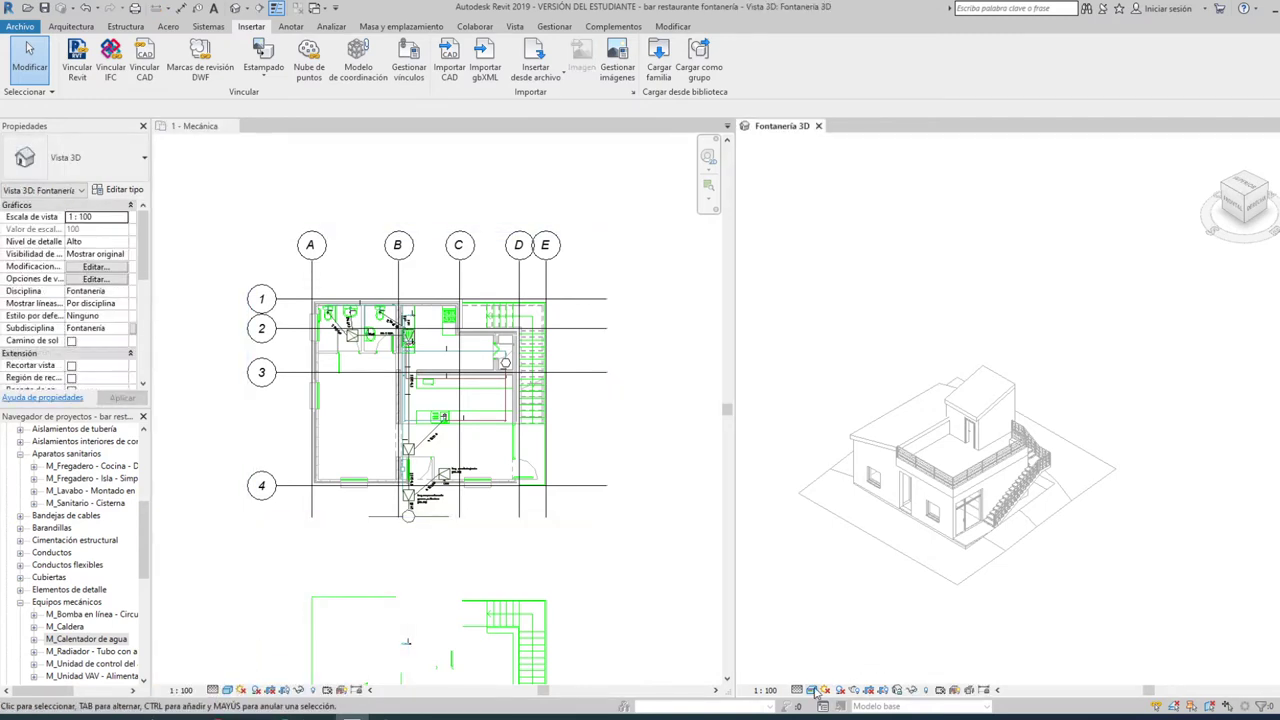
pyautogui.click(811, 690)
pyautogui.click(840, 648)
pyautogui.click(797, 690)
pyautogui.click(808, 676)
# - Return to the Mecánica plan zoomed on the toilets and select the double kitchen sink family
pyautogui.click(238, 426)
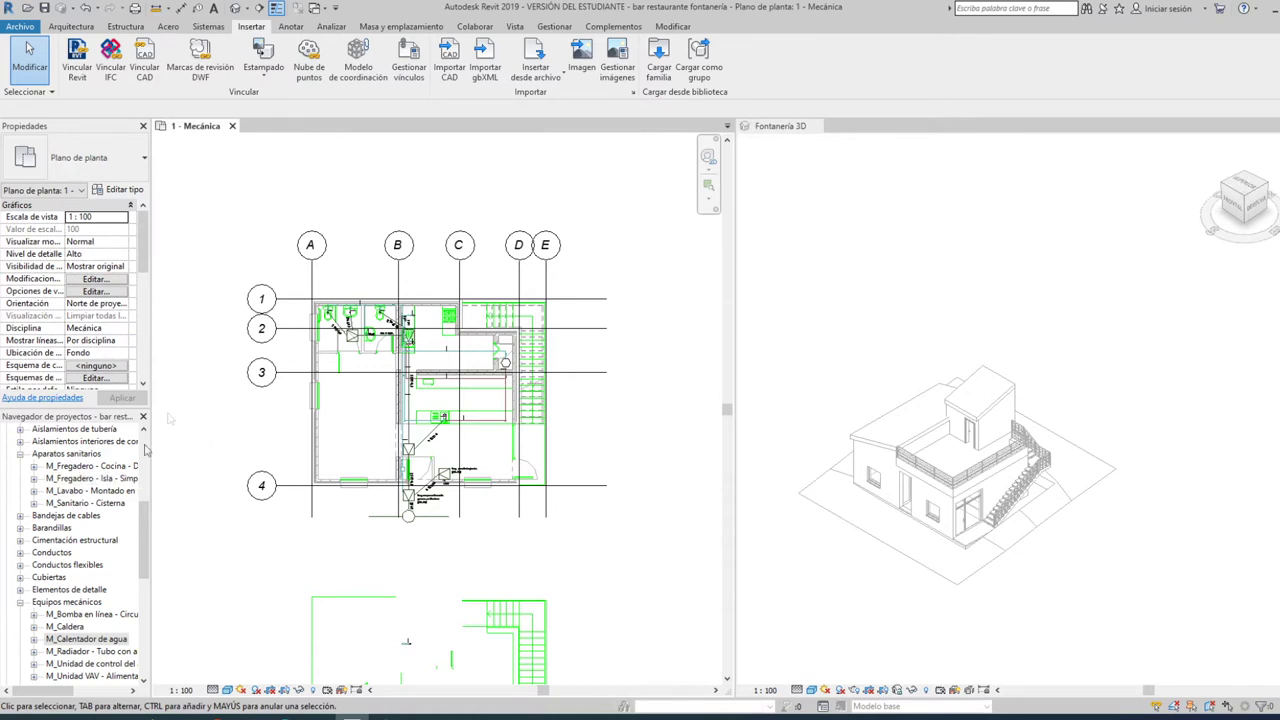
pyautogui.scroll(5, 375, 308)
pyautogui.moveTo(426, 257); pyautogui.dragTo(462, 255, button='middle')
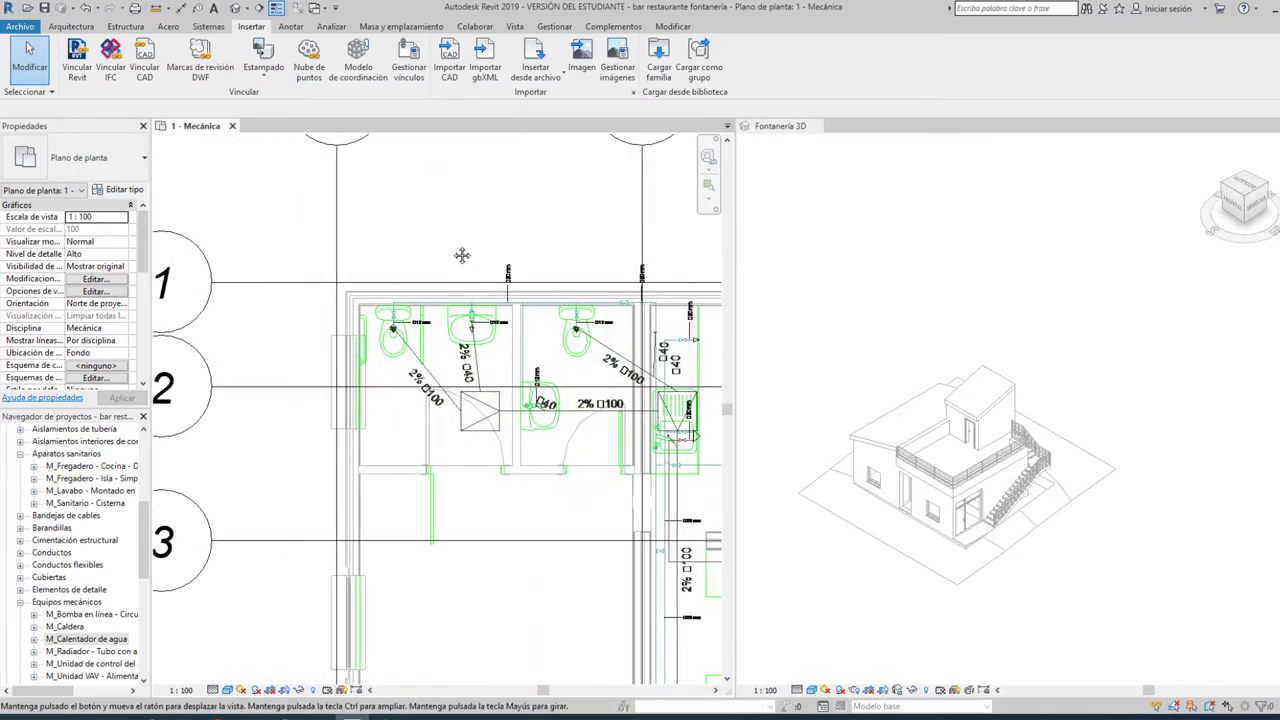
pyautogui.scroll(1, 462, 255)
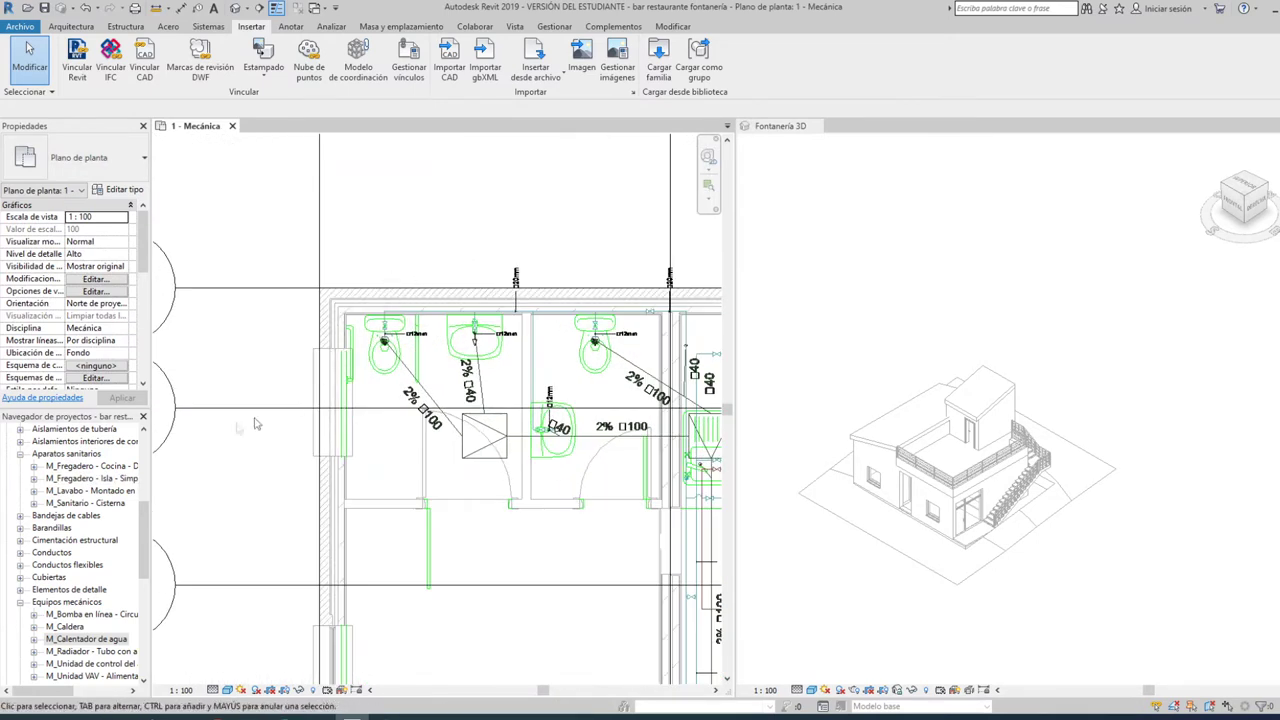
pyautogui.click(97, 468)
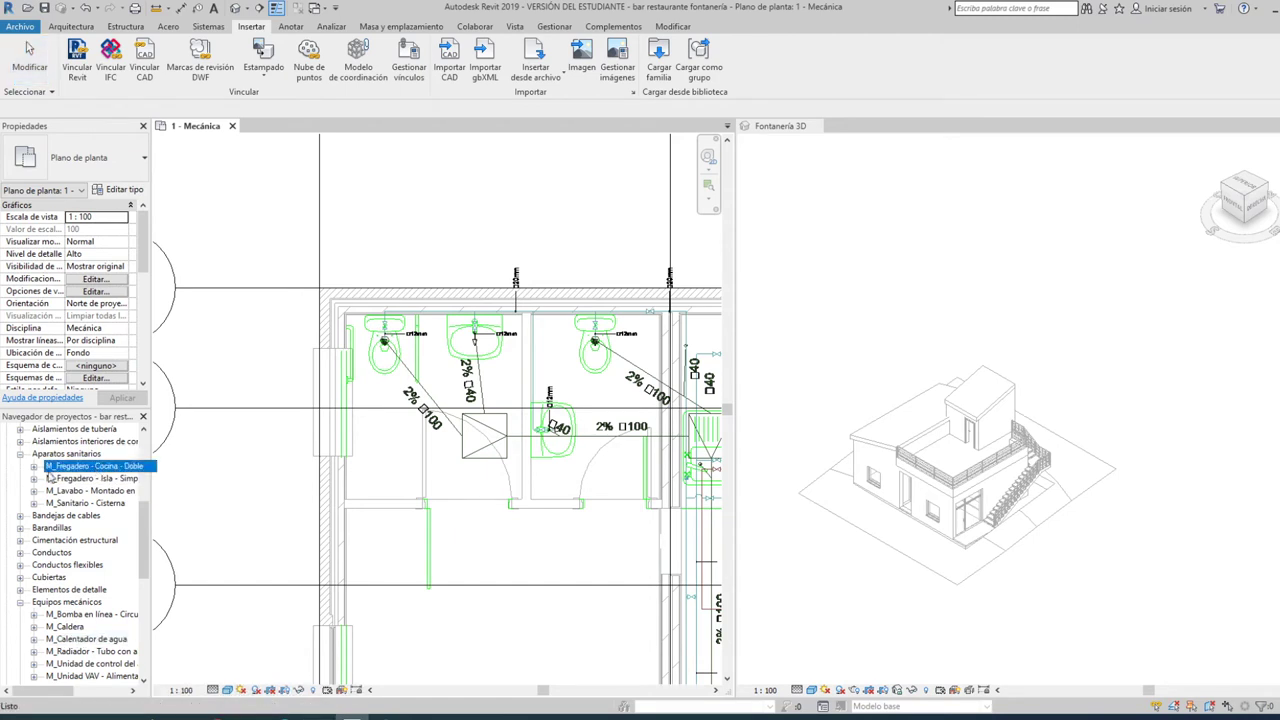
# - Pick the M_Fregadero - Cocina - Doble 1065x535 type for face placement and frame the bar counters
pyautogui.doubleClick(52, 466)
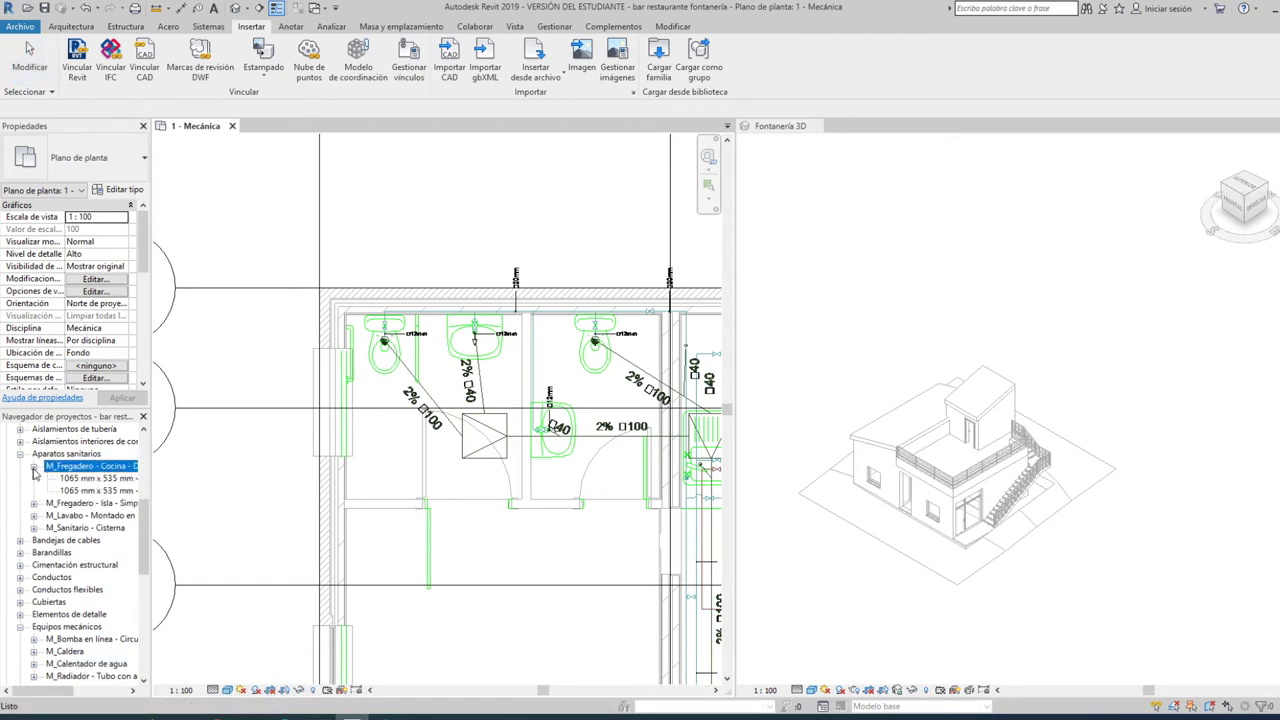
pyautogui.click(84, 490)
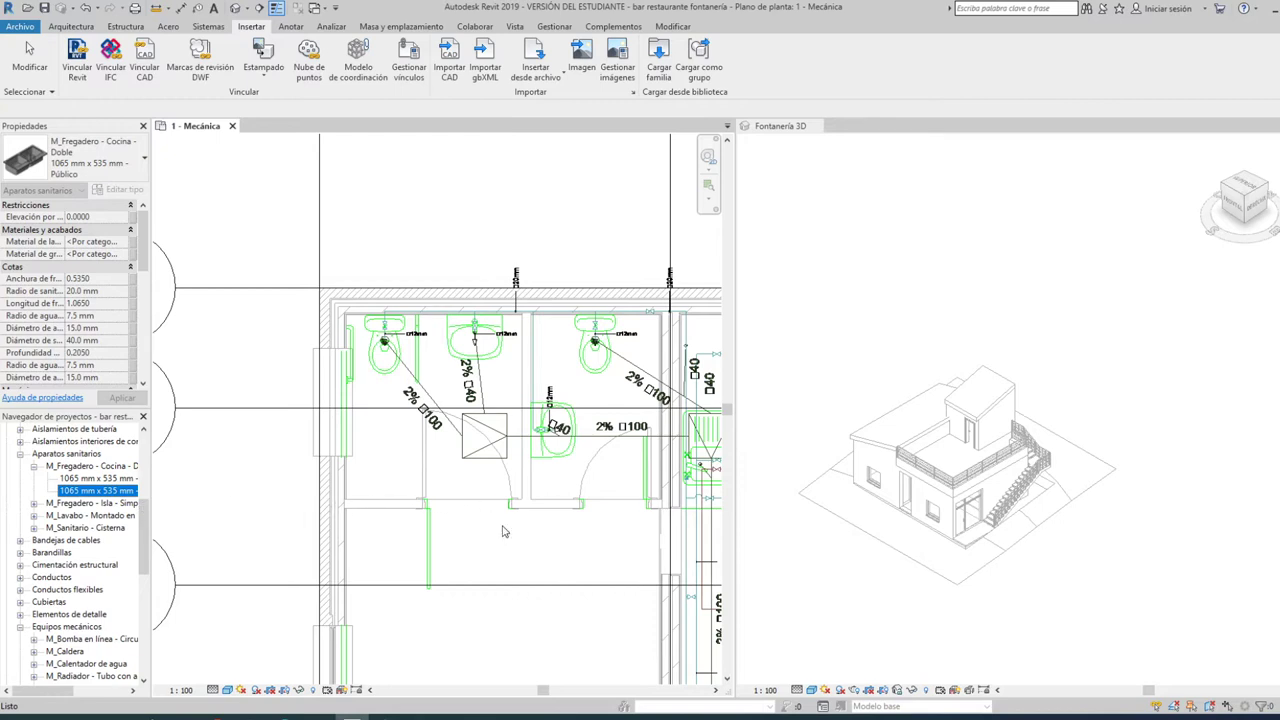
pyautogui.scroll(-4, 500, 520)
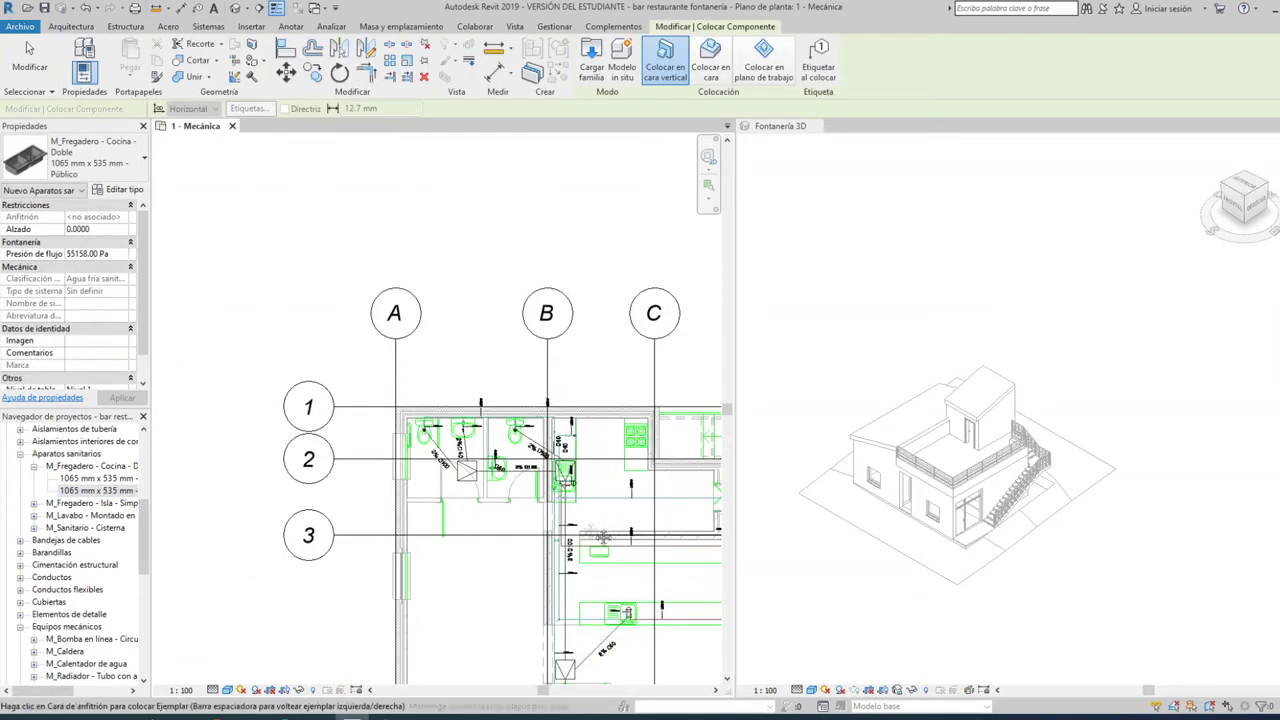
pyautogui.moveTo(603, 537); pyautogui.dragTo(484, 499, button='middle')
pyautogui.scroll(1, 470, 495)
pyautogui.scroll(2, 456, 492)
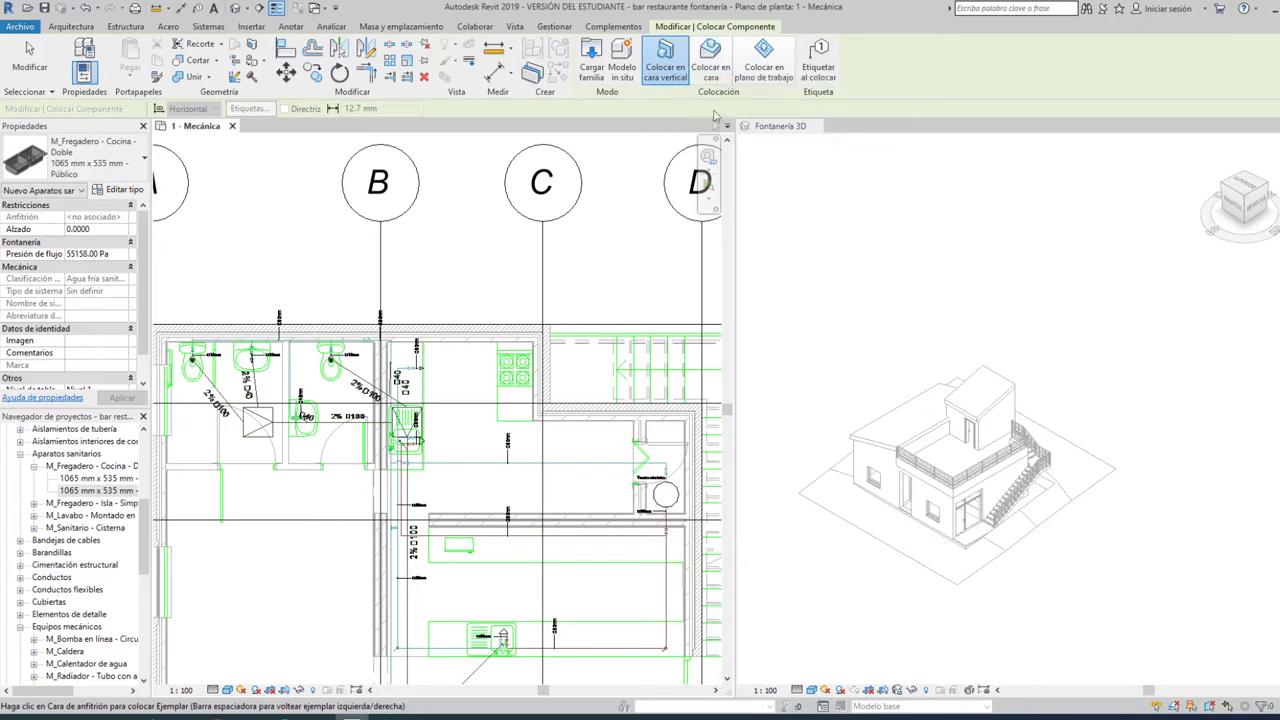
pyautogui.click(714, 70)
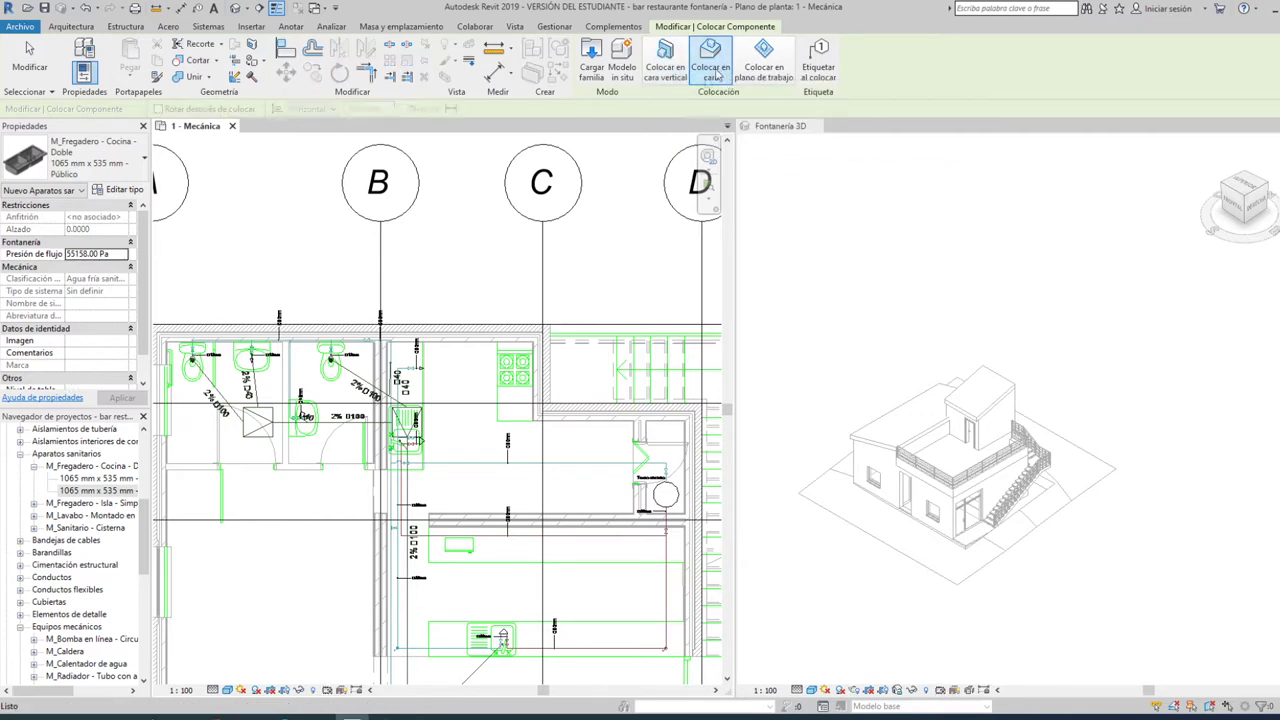
pyautogui.scroll(2, 514, 421)
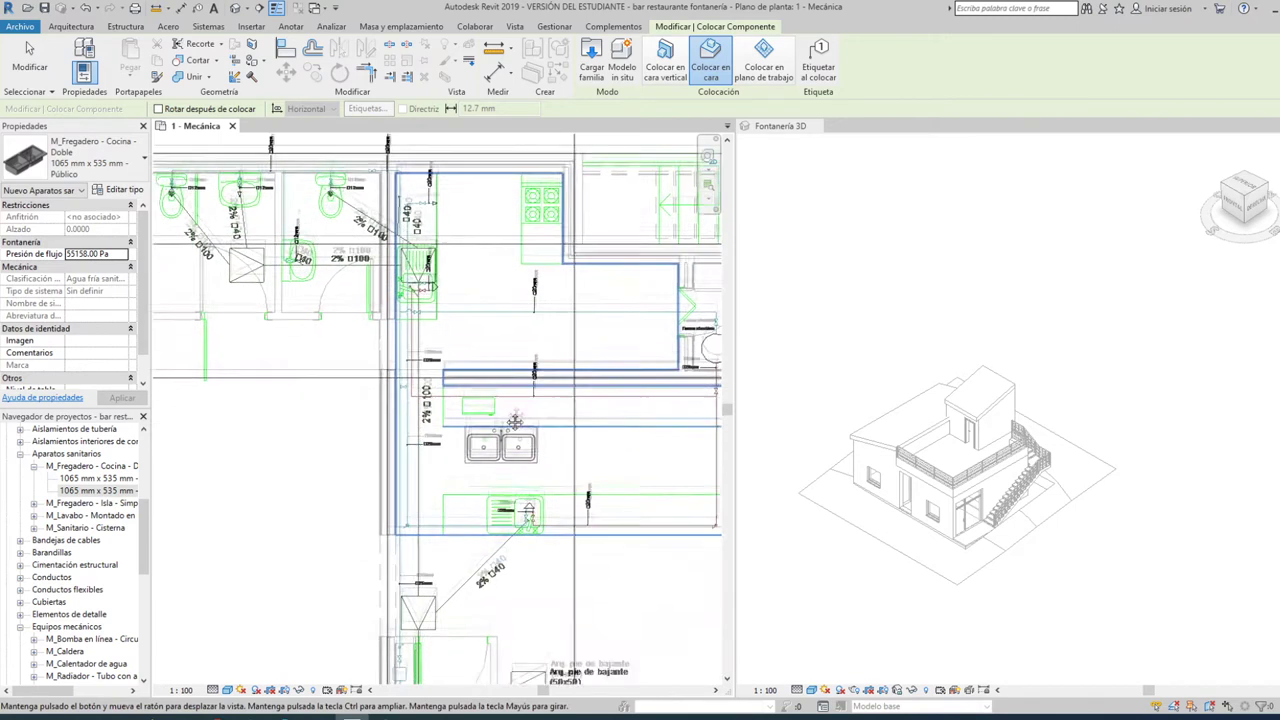
pyautogui.moveTo(514, 421); pyautogui.dragTo(524, 368, button='middle')
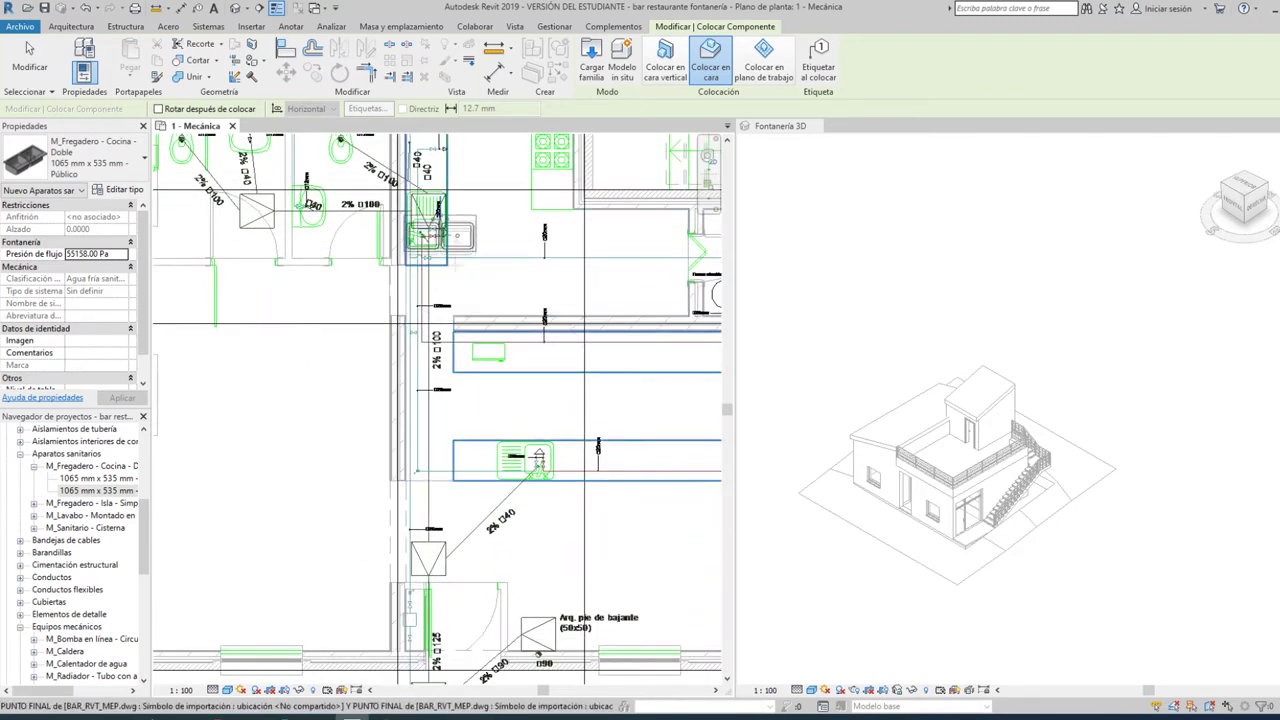
pyautogui.scroll(1, 515, 449)
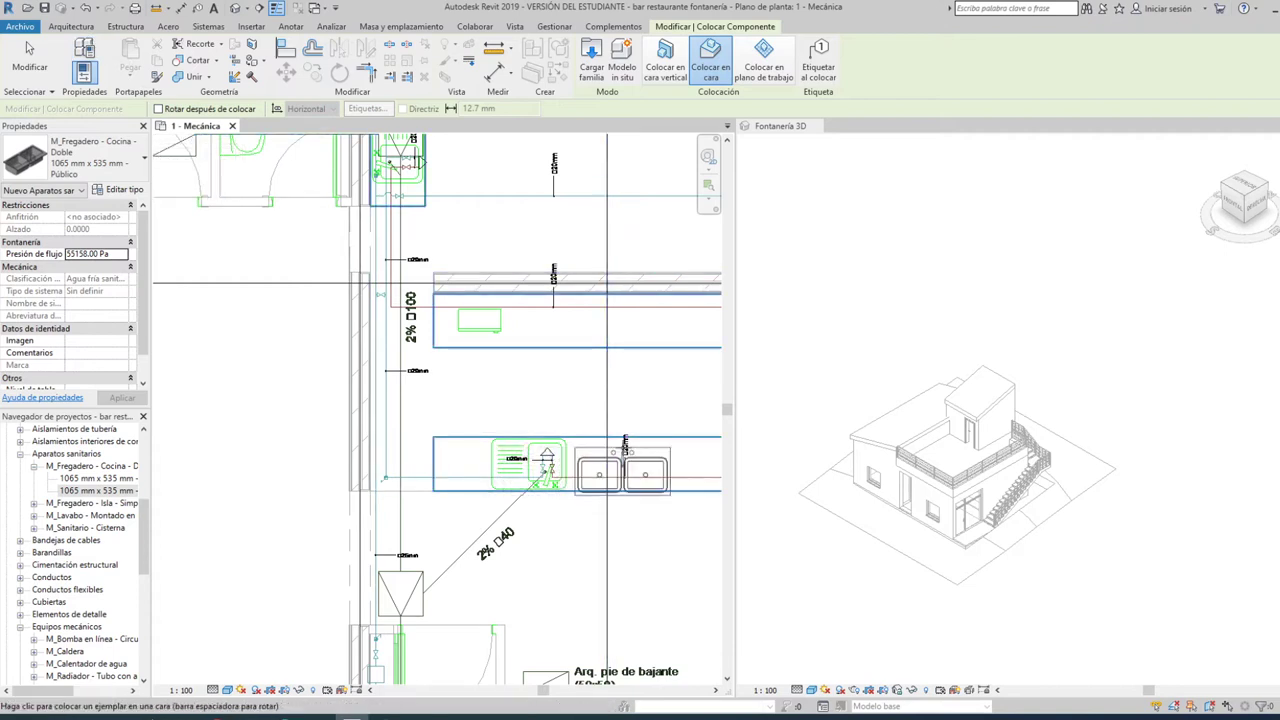
pyautogui.scroll(1, 625, 445)
pyautogui.scroll(1, 425, 485)
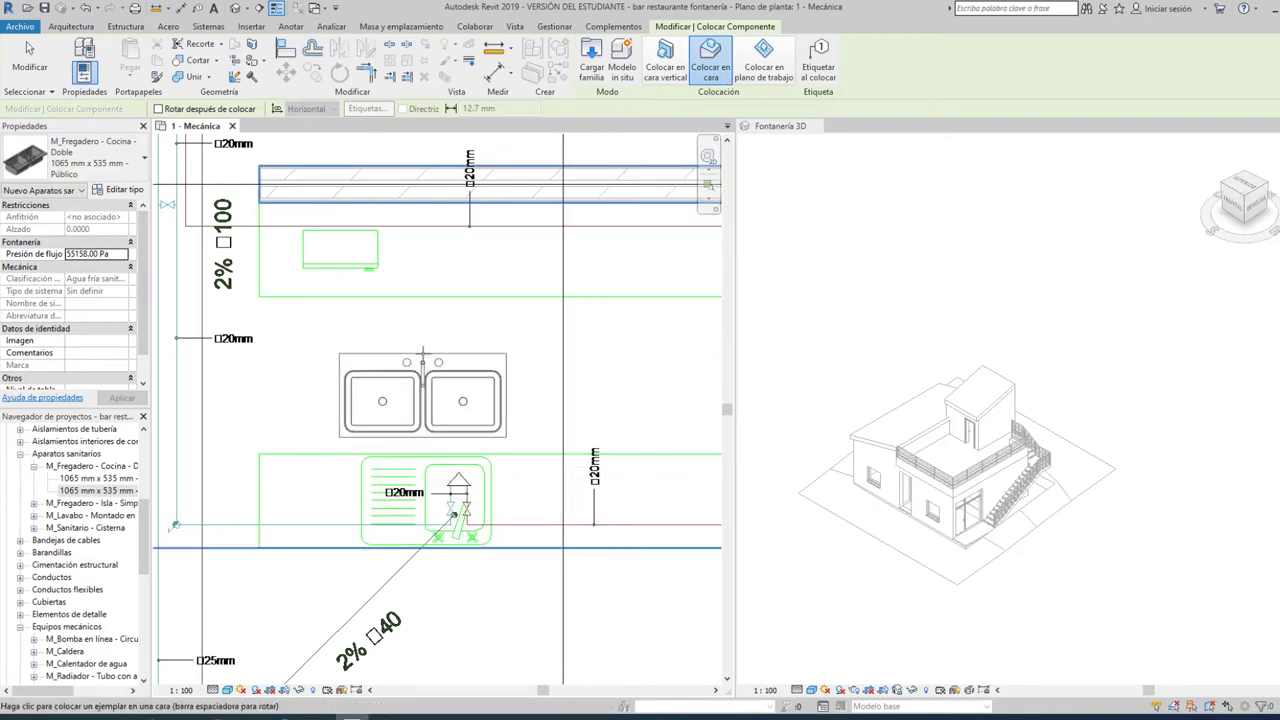
# - Turn the double sink around and place it on the bar counter over the drawn sink
pyautogui.press('space')
pyautogui.press('space')
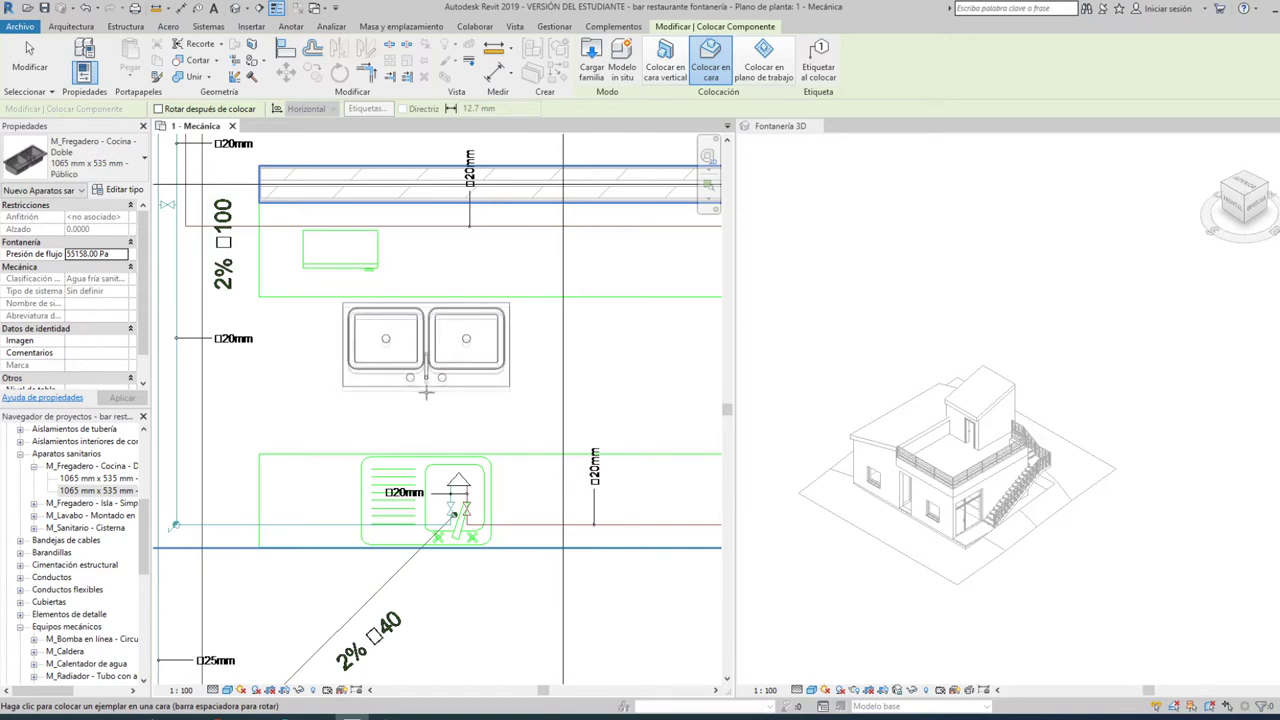
pyautogui.scroll(1, 412, 537)
pyautogui.scroll(1, 412, 537)
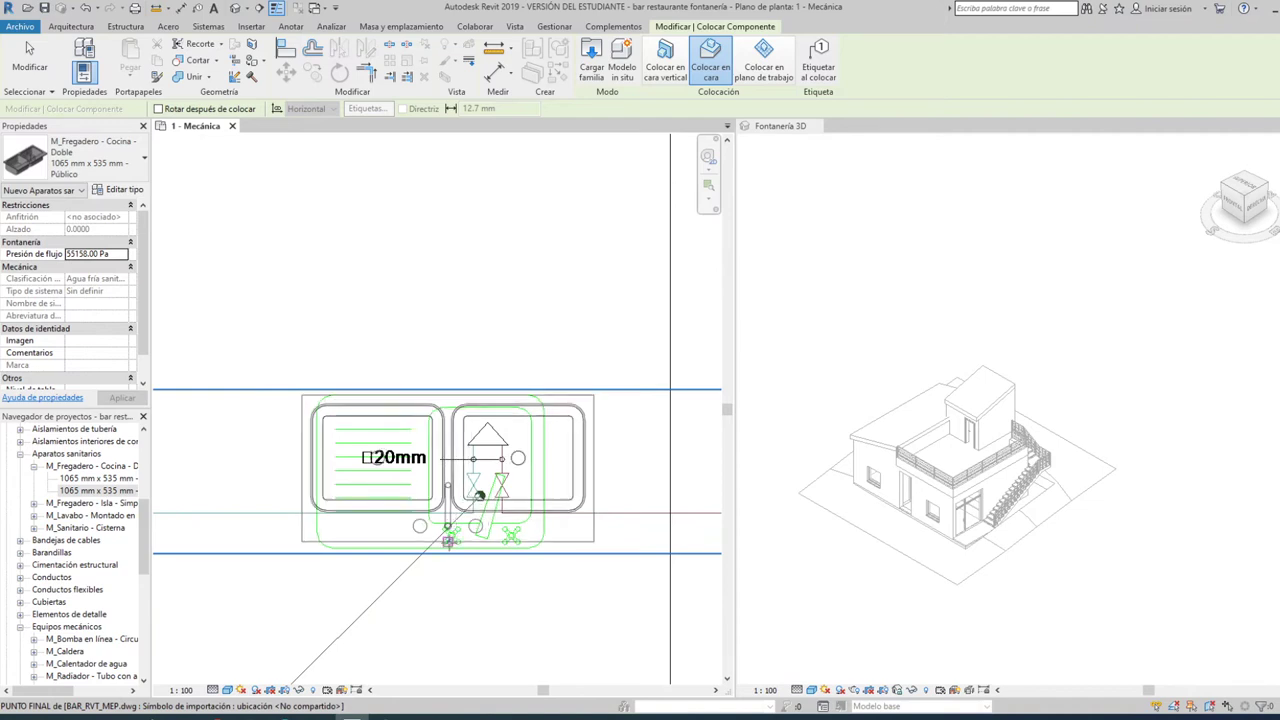
pyautogui.click(448, 540)
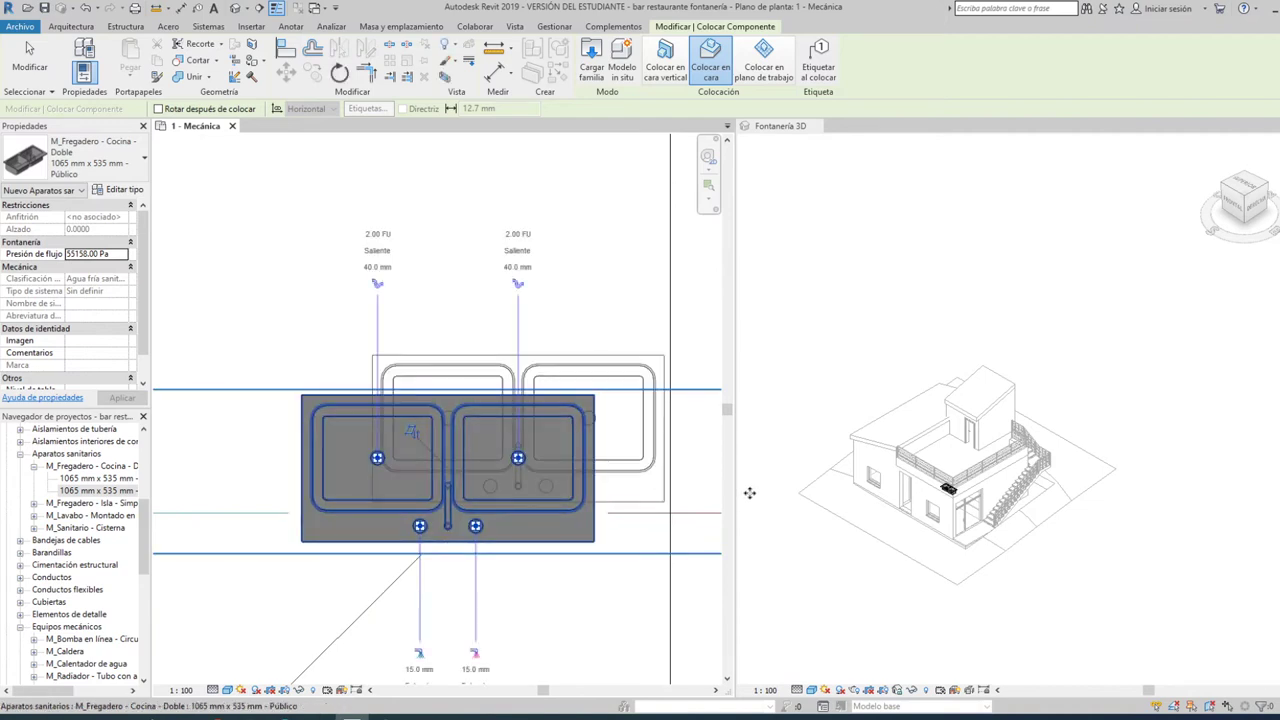
pyautogui.scroll(-2, 595, 400)
pyautogui.scroll(-1, 595, 400)
pyautogui.scroll(2, 777, 485)
pyautogui.scroll(1, 777, 485)
pyautogui.scroll(1, 777, 485)
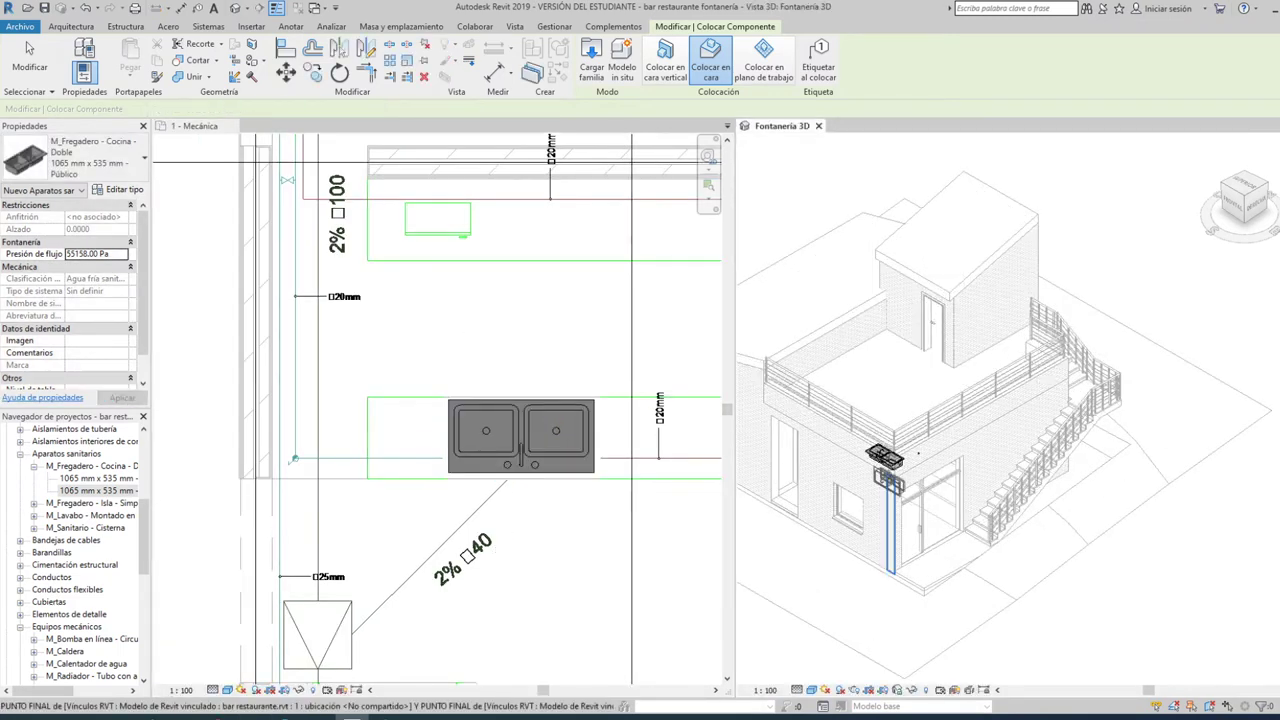
pyautogui.scroll(1, 777, 485)
pyautogui.click(29, 48)
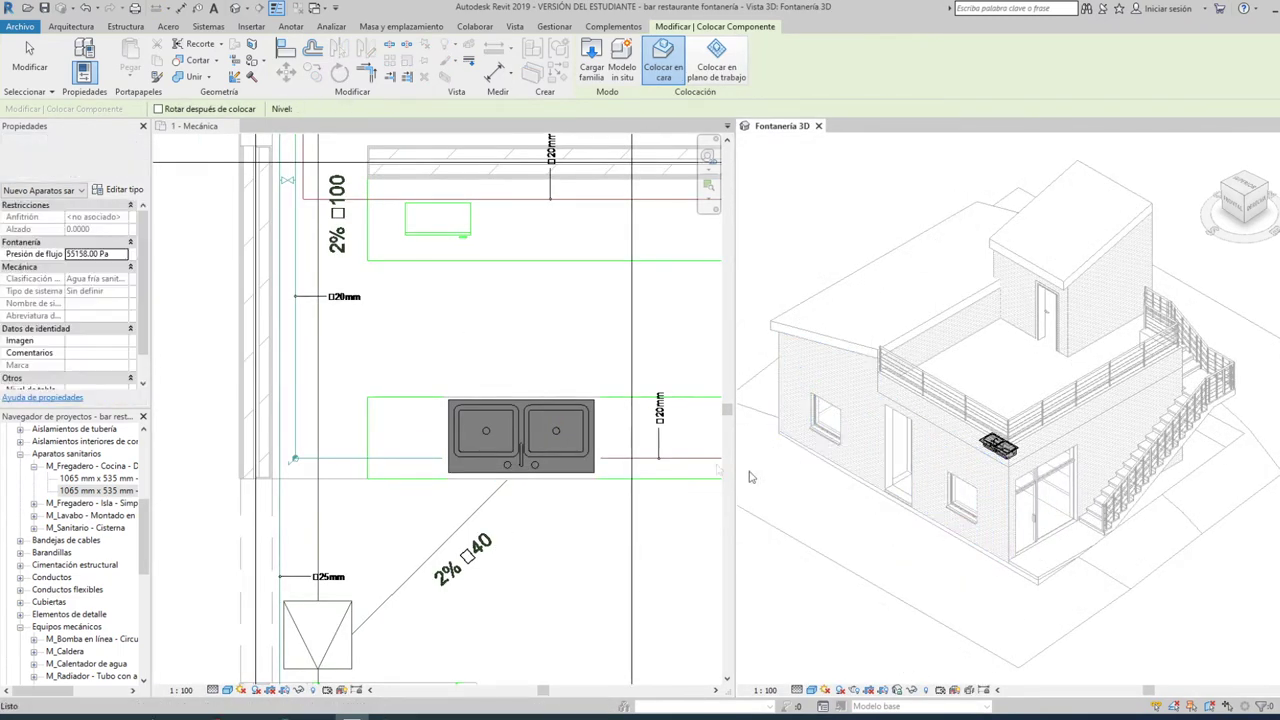
# - Place the M_Fregadero - Isla - Simple 455x455 sink on a face, turned a quarter turn, over the drawn sink
pyautogui.click(80, 490)
pyautogui.click(34, 503)
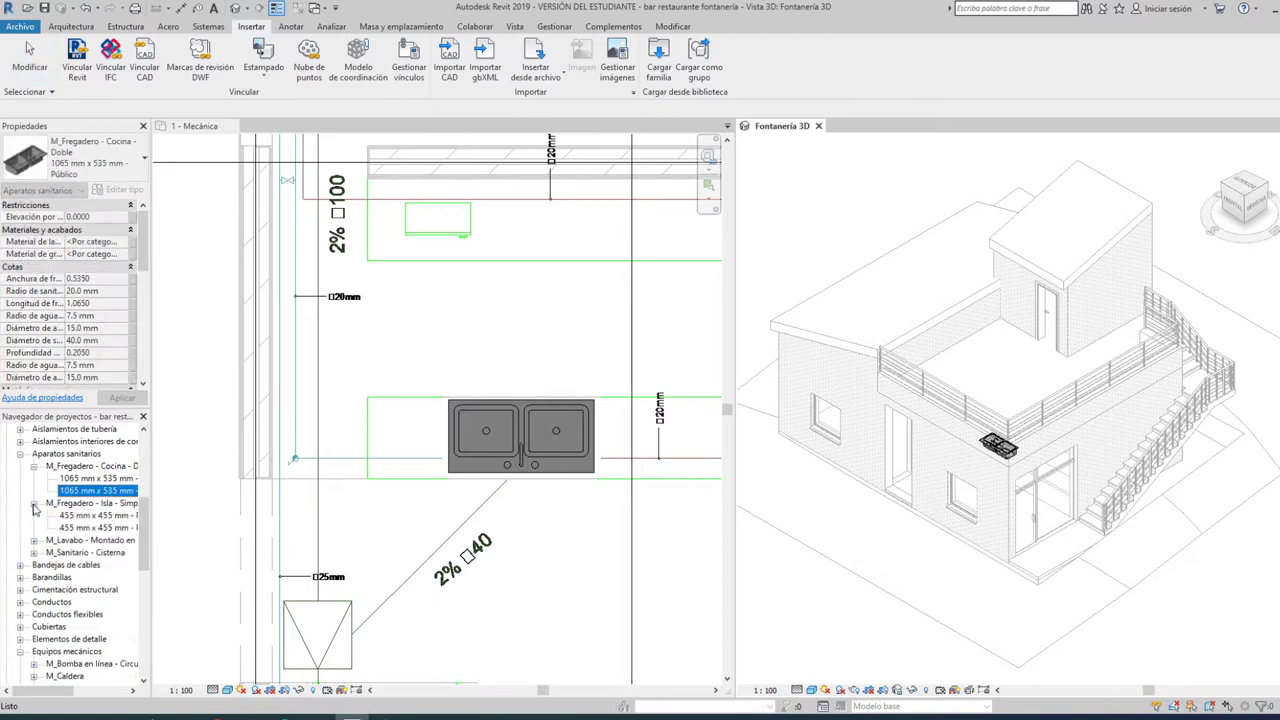
pyautogui.click(88, 527)
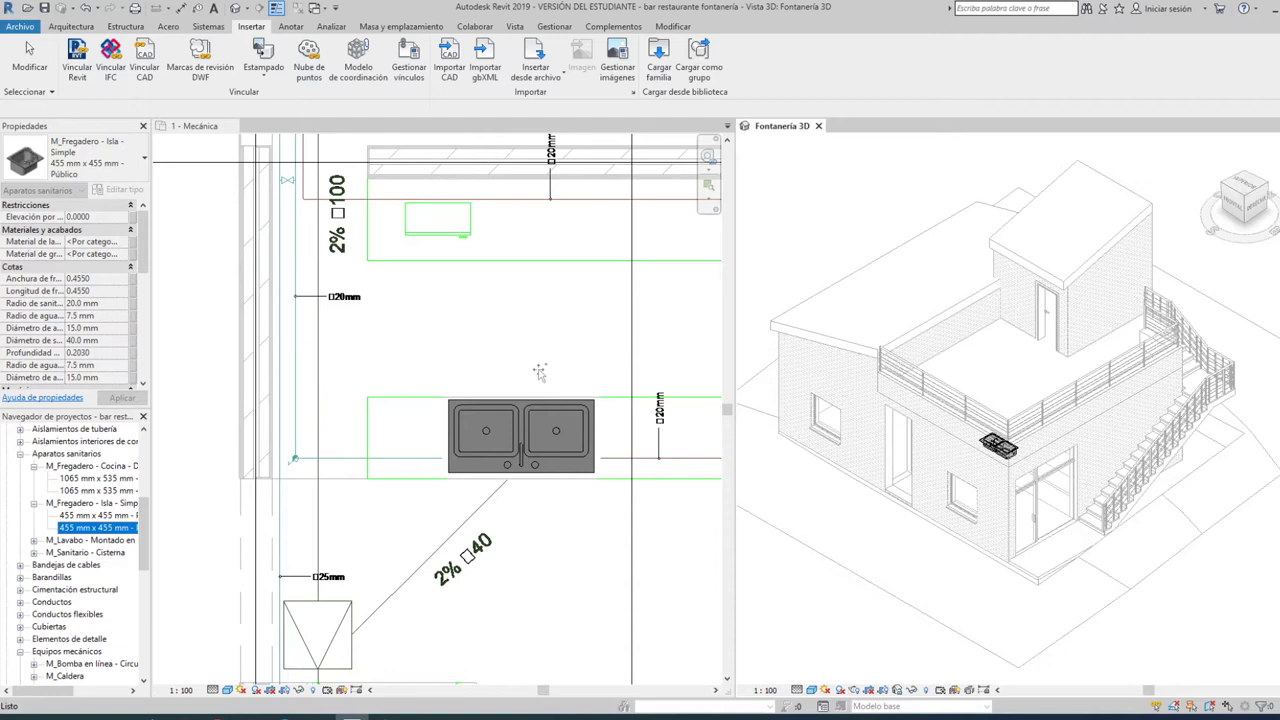
pyautogui.moveTo(539, 372); pyautogui.dragTo(530, 370)
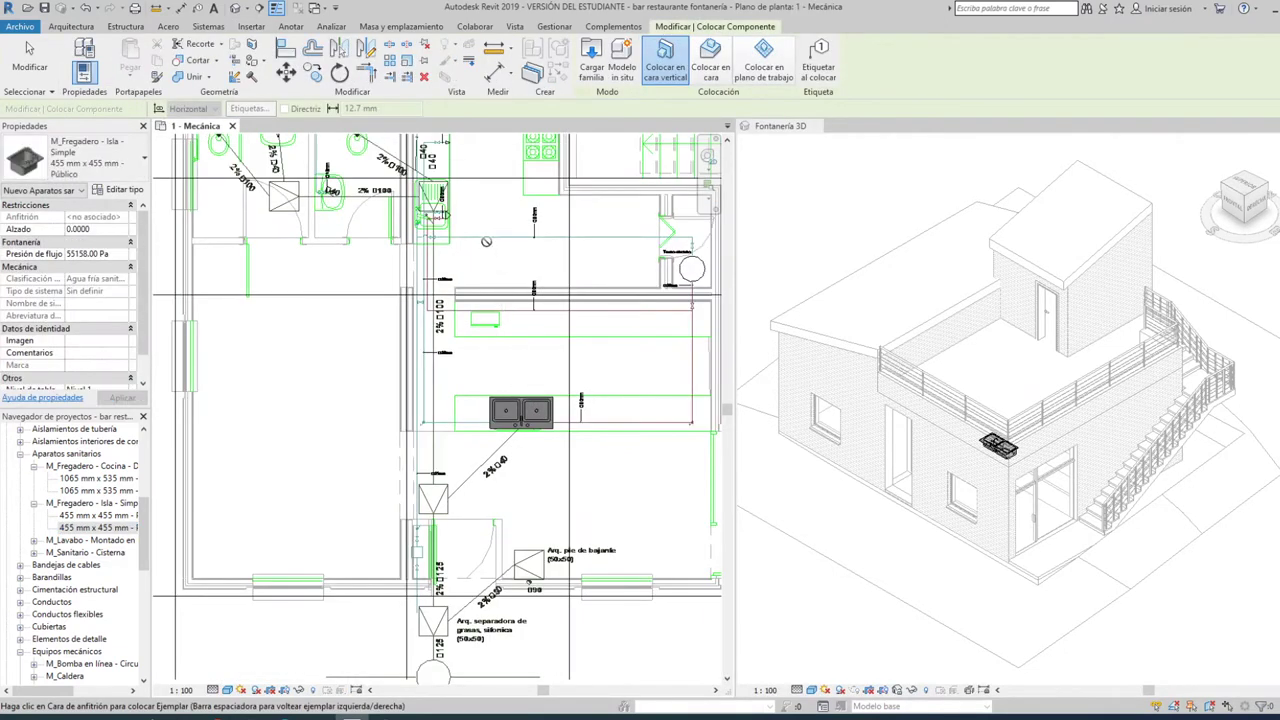
pyautogui.moveTo(486, 241); pyautogui.dragTo(489, 320, button='middle')
pyautogui.click(710, 60)
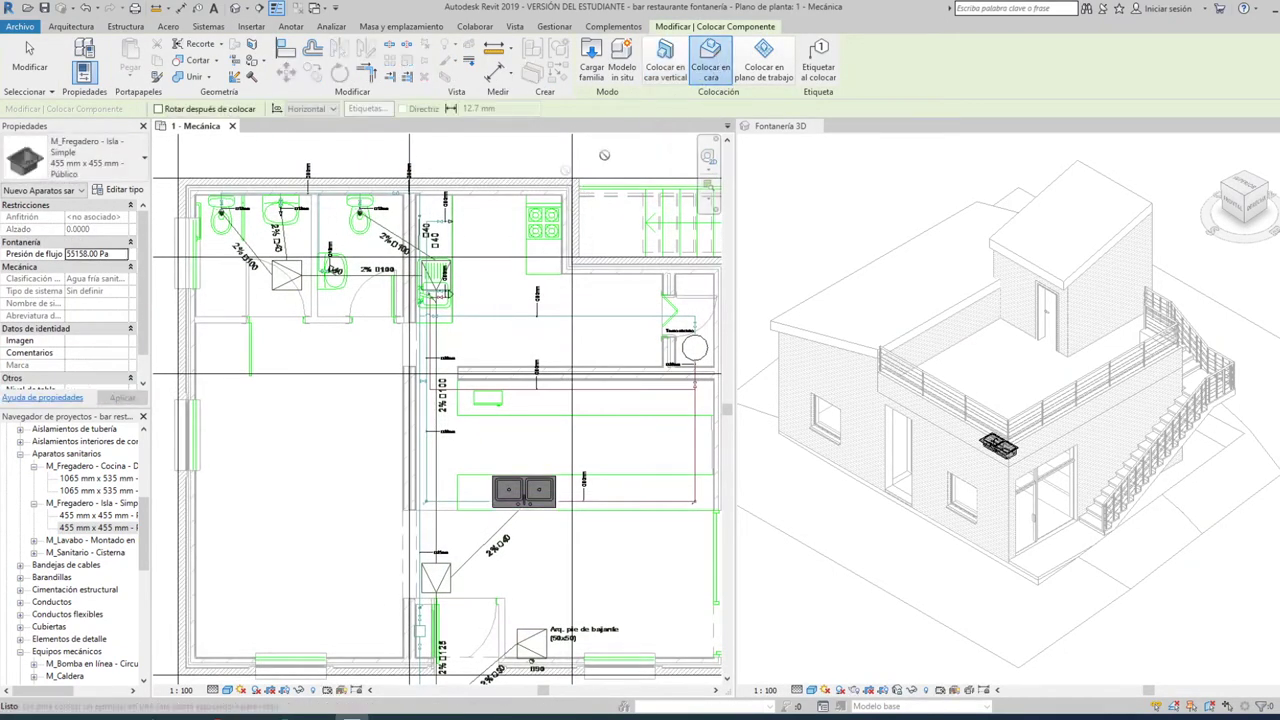
pyautogui.scroll(4, 440, 288)
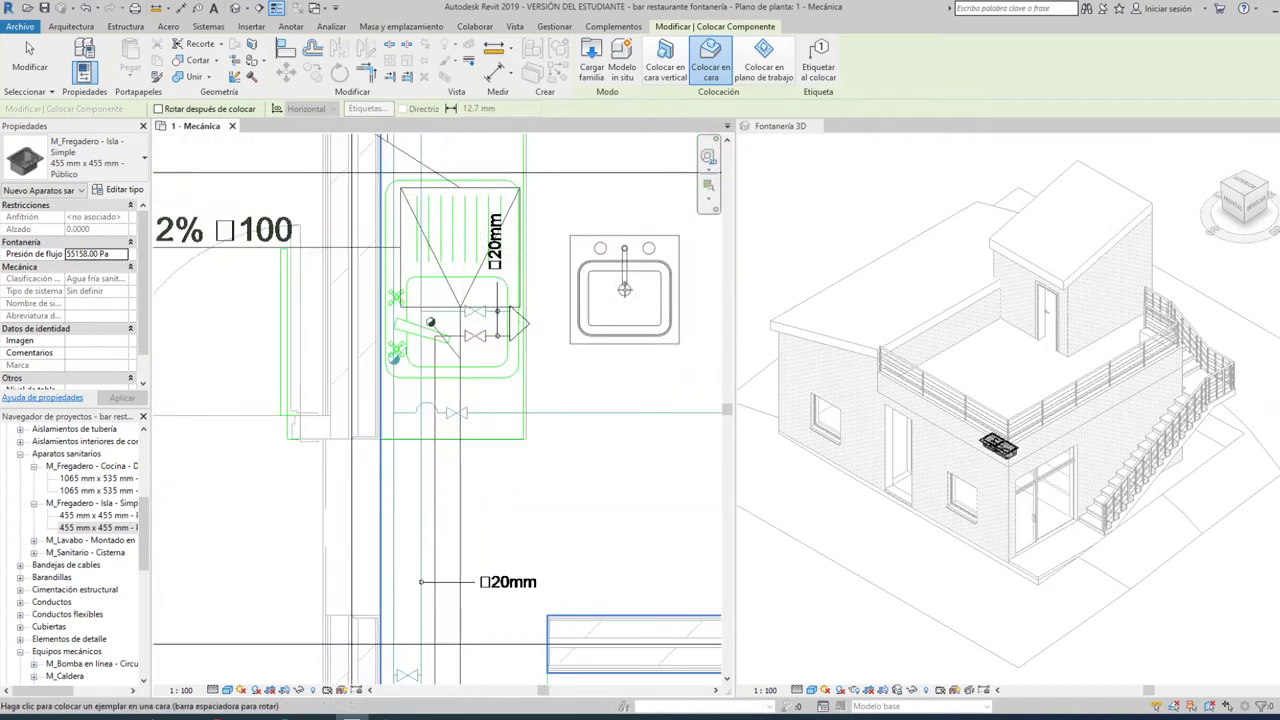
pyautogui.press('space')
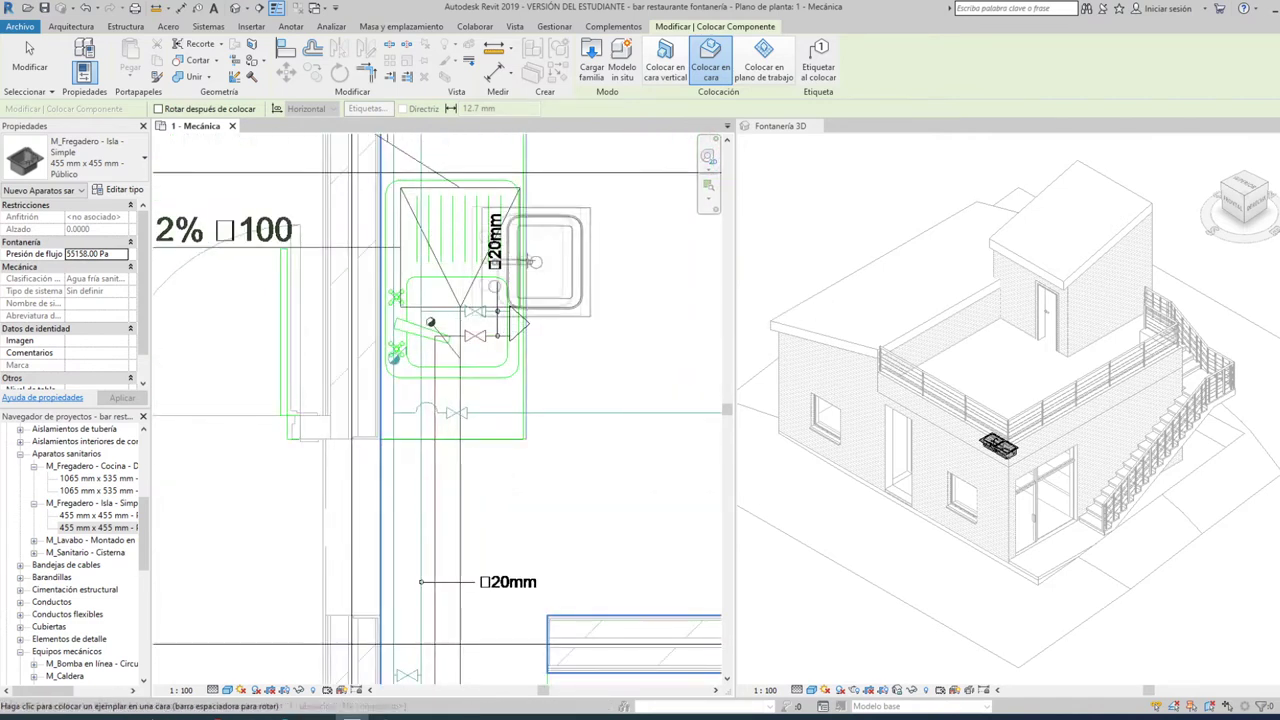
pyautogui.scroll(1, 450, 320)
pyautogui.scroll(2, 455, 325)
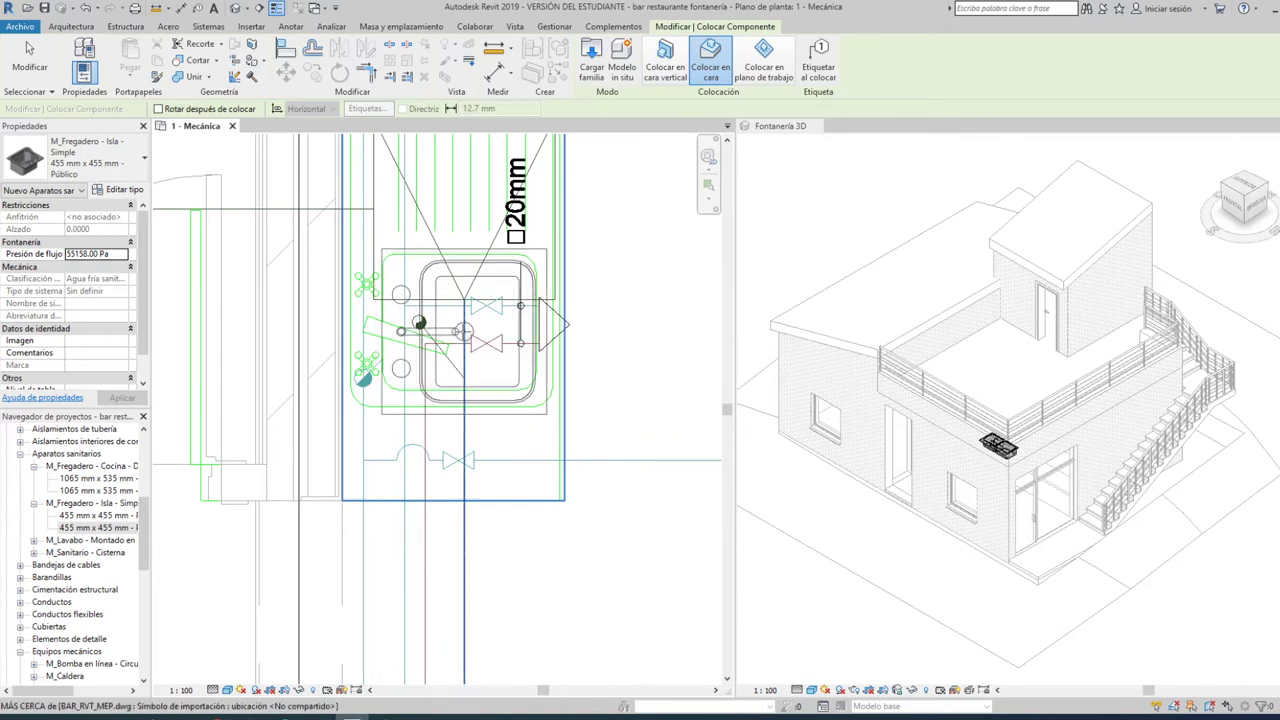
pyautogui.click(464, 332)
pyautogui.press('Escape')
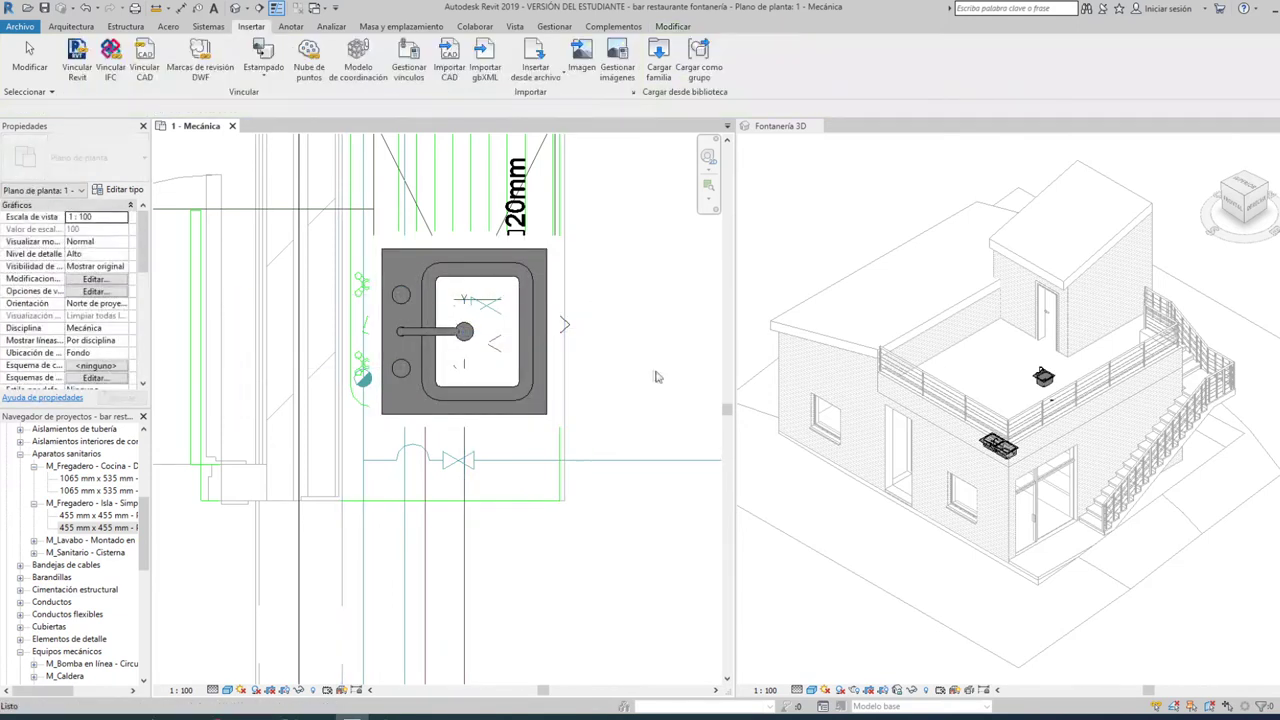
pyautogui.scroll(-5, 655, 376)
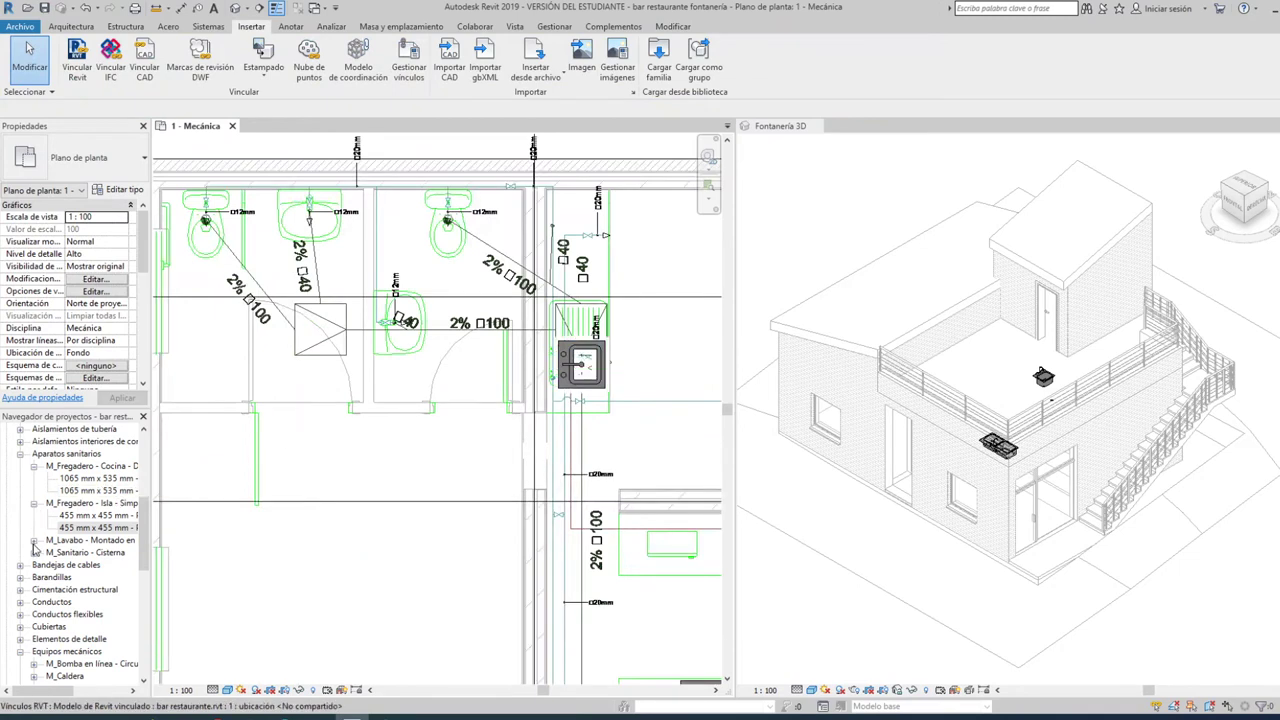
# - Place two M_Lavabo 510 x 455 mm washbasins on the top and left bathroom walls
pyautogui.click(95, 527)
pyautogui.click(34, 540)
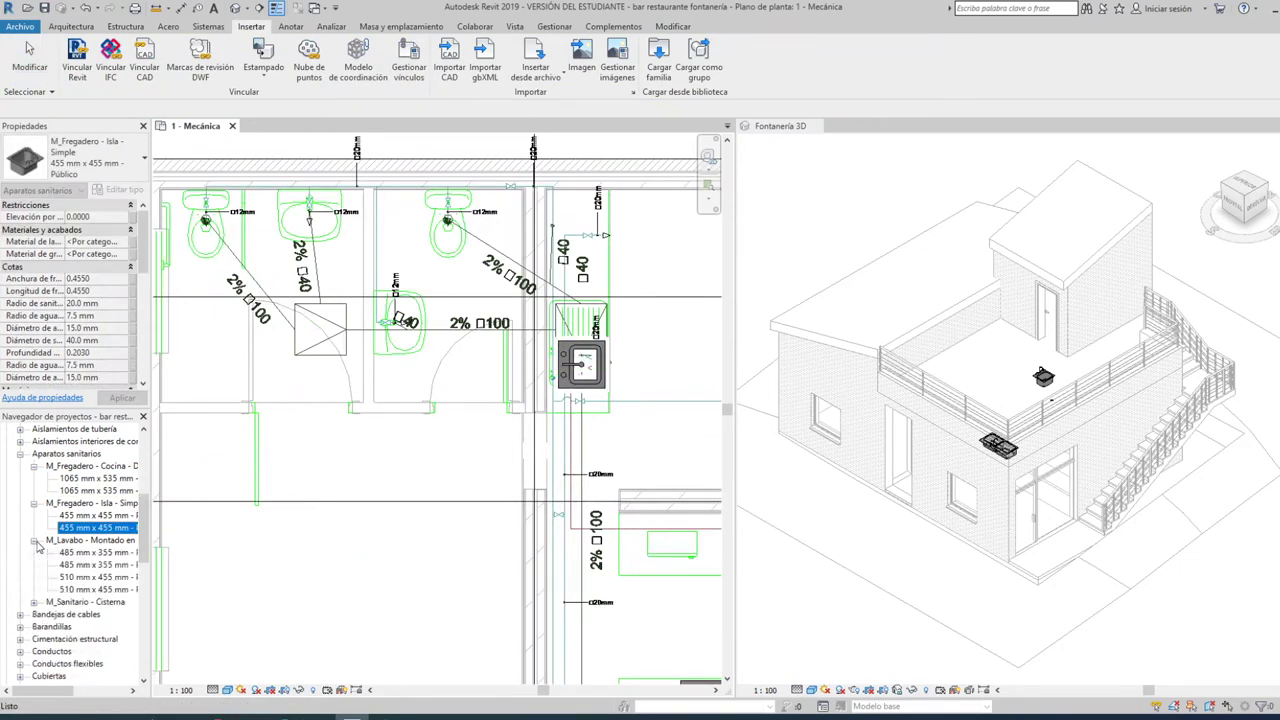
pyautogui.click(72, 592)
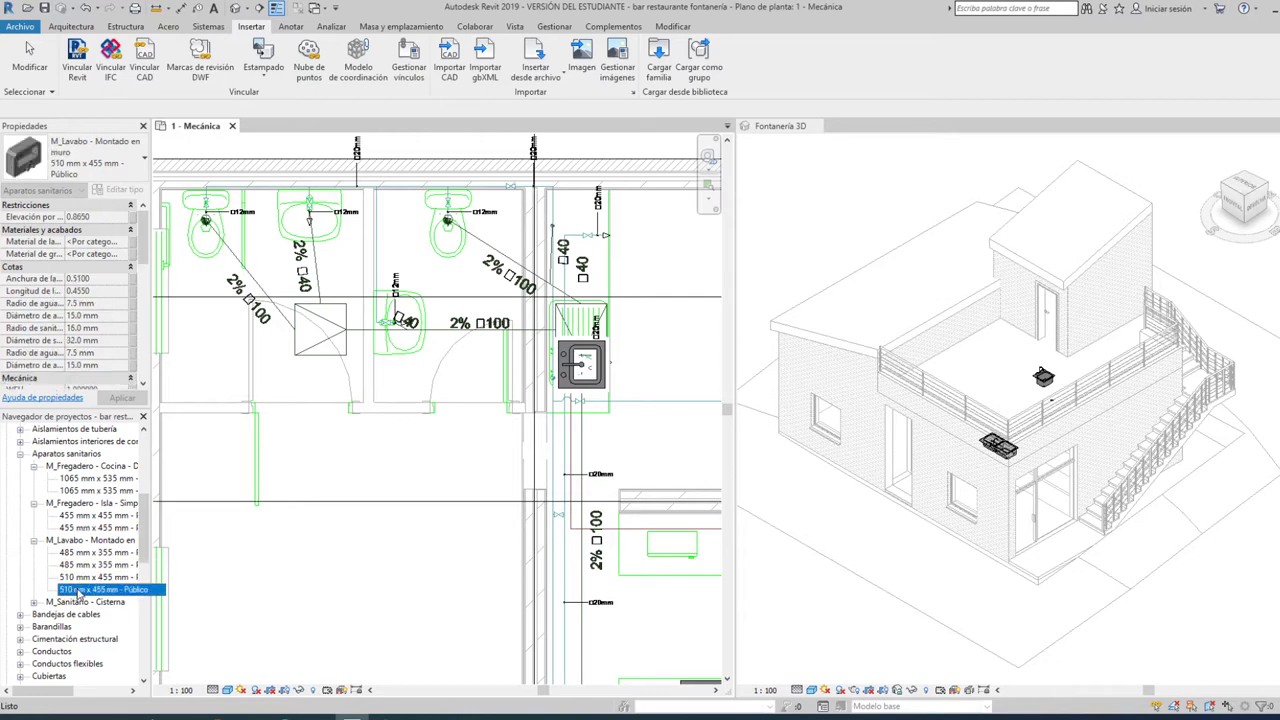
pyautogui.moveTo(310, 268); pyautogui.dragTo(310, 266)
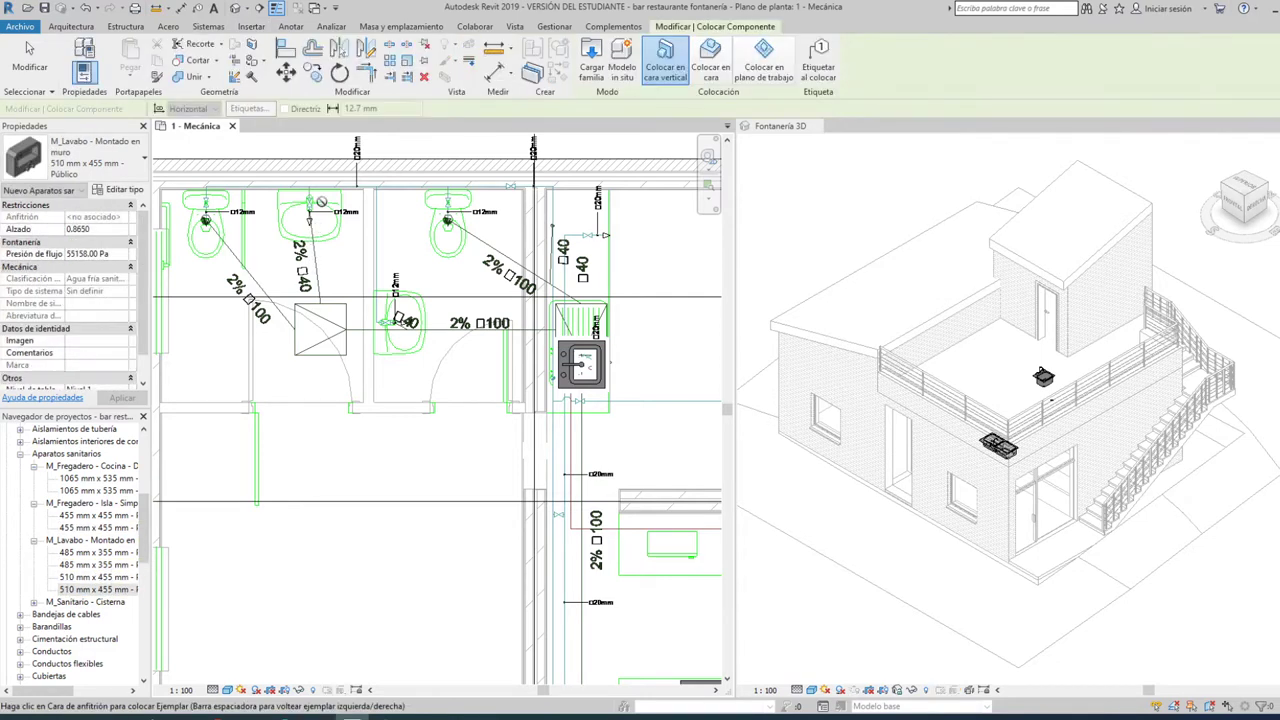
pyautogui.moveTo(343, 224); pyautogui.dragTo(355, 261, button='middle')
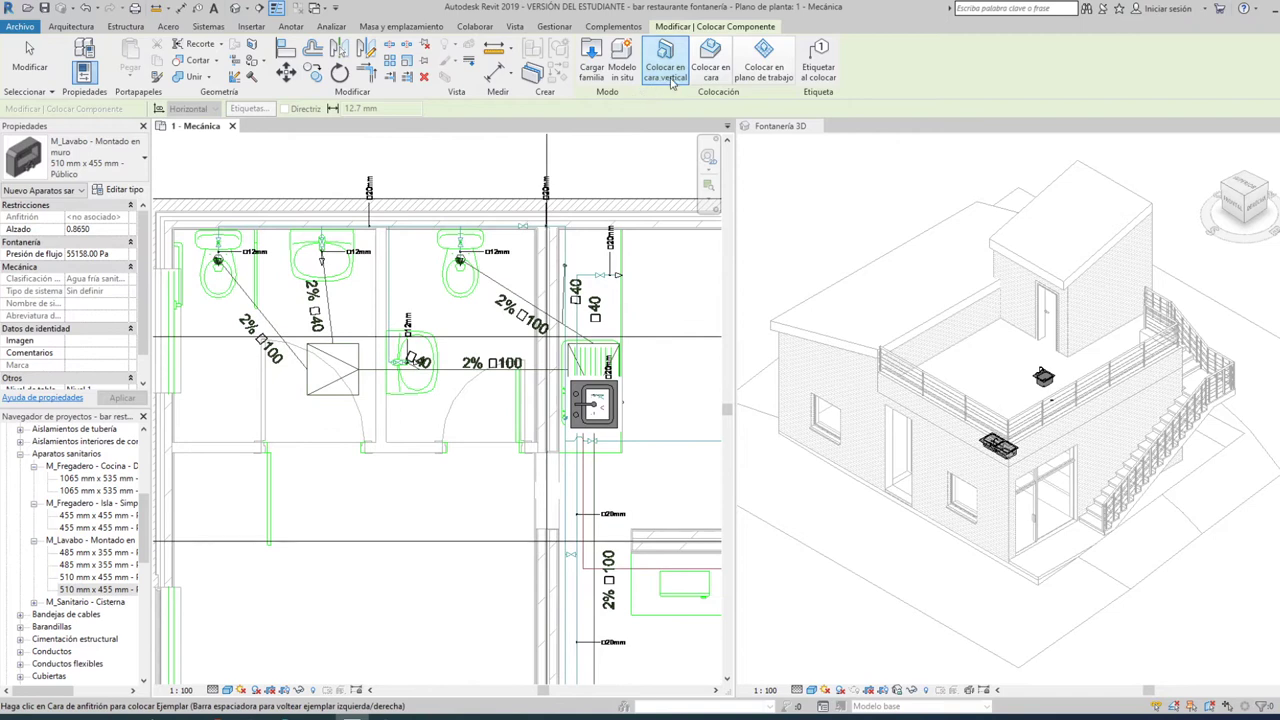
pyautogui.scroll(3, 320, 250)
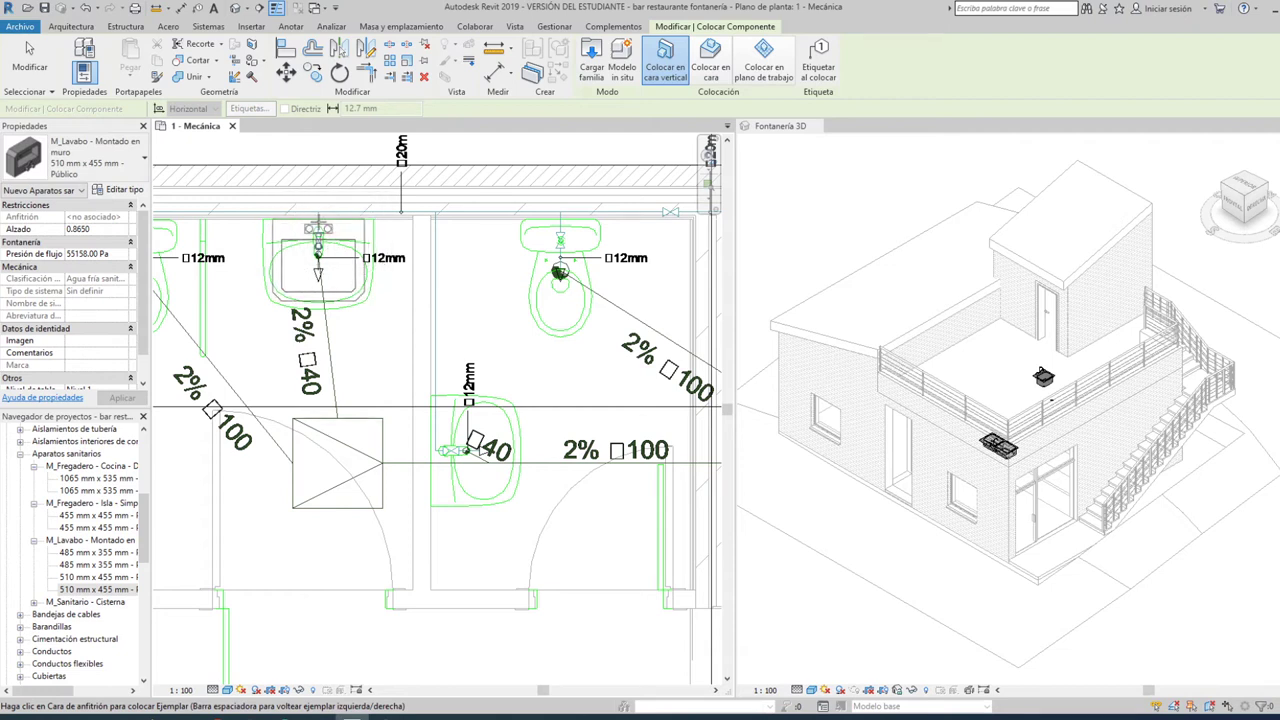
pyautogui.click(318, 250)
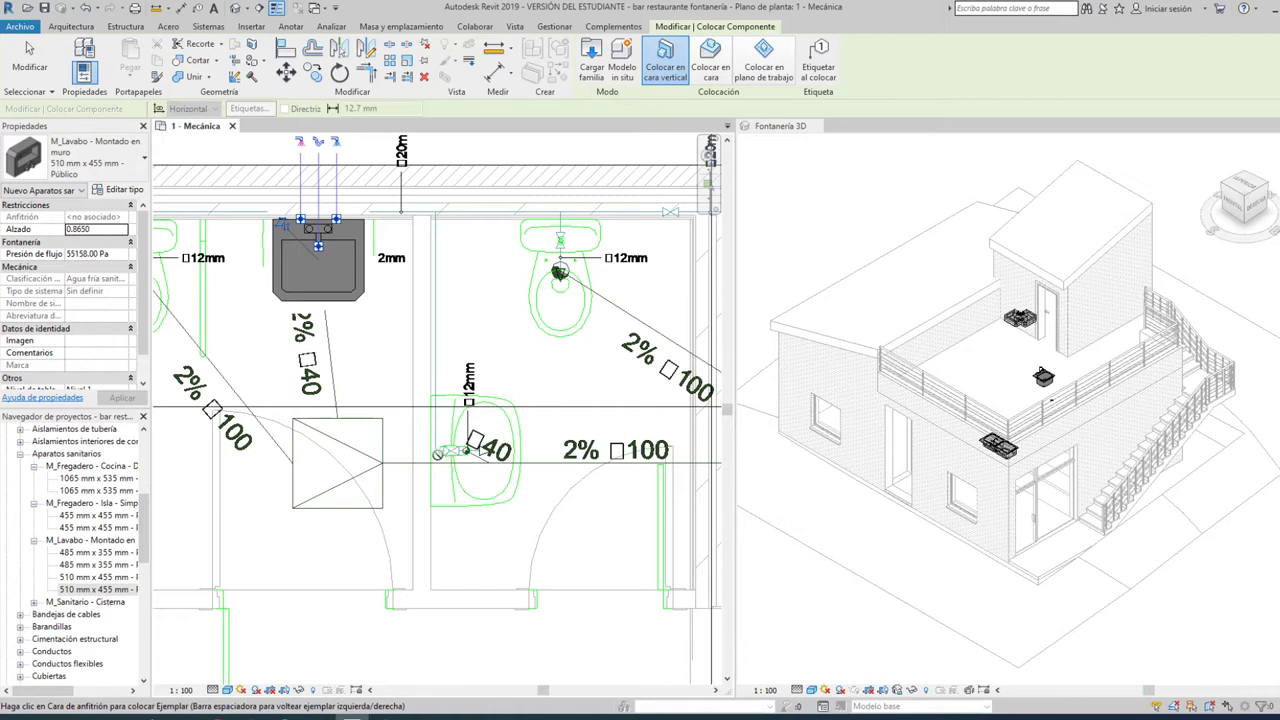
pyautogui.click(432, 457)
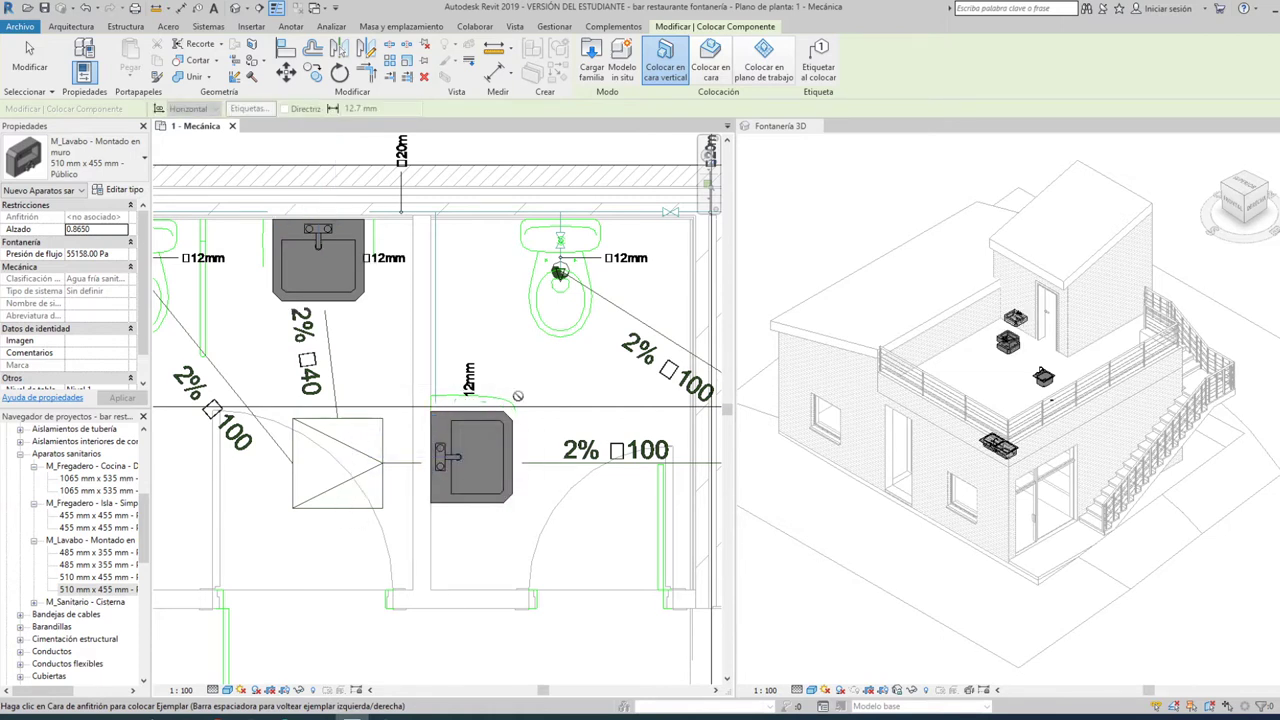
pyautogui.scroll(-2, 518, 396)
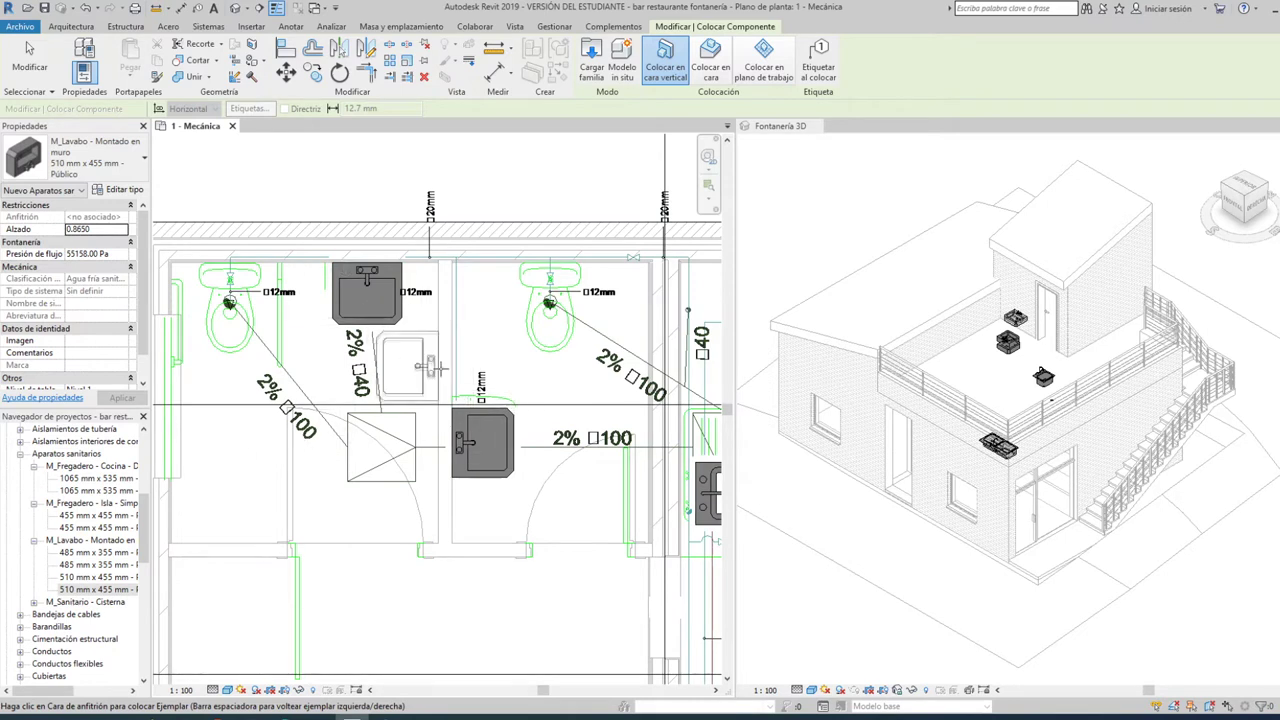
pyautogui.press('Escape')
pyautogui.press('Escape')
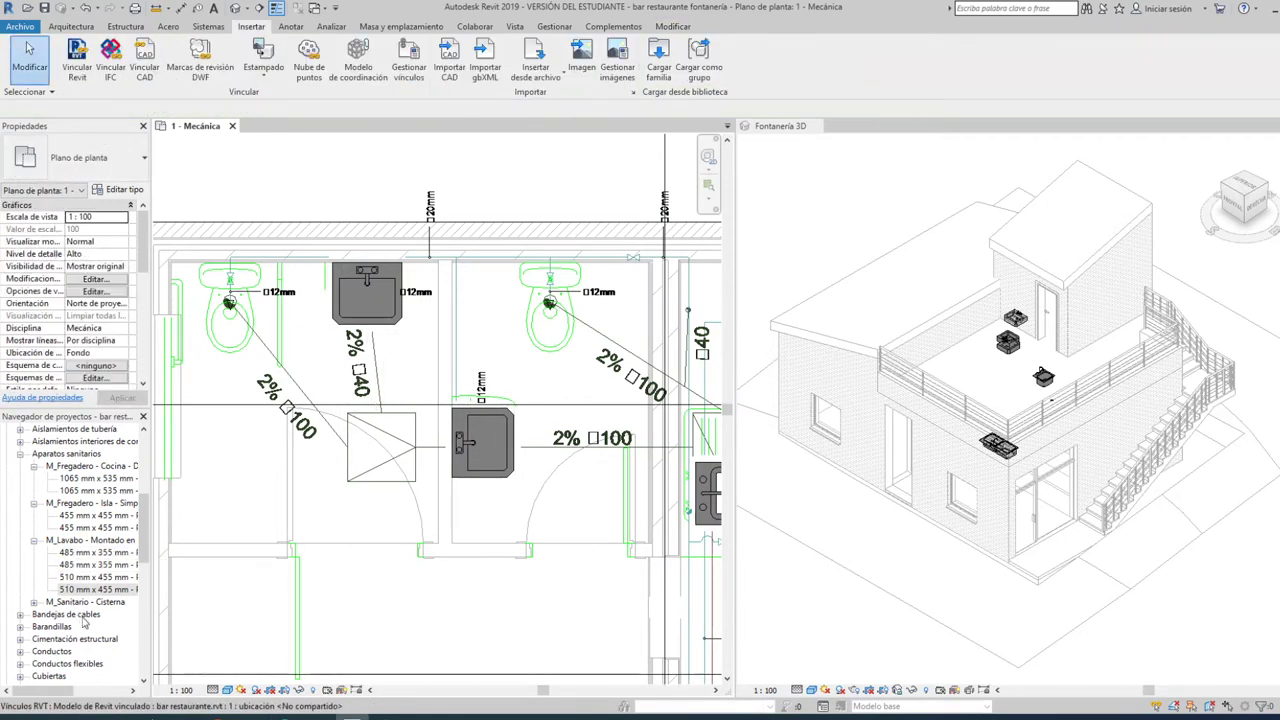
# - Place M_Sanitario - Cisterna Público - 6,1 Lpf toilets at the left and right toilet positions
pyautogui.click(34, 604)
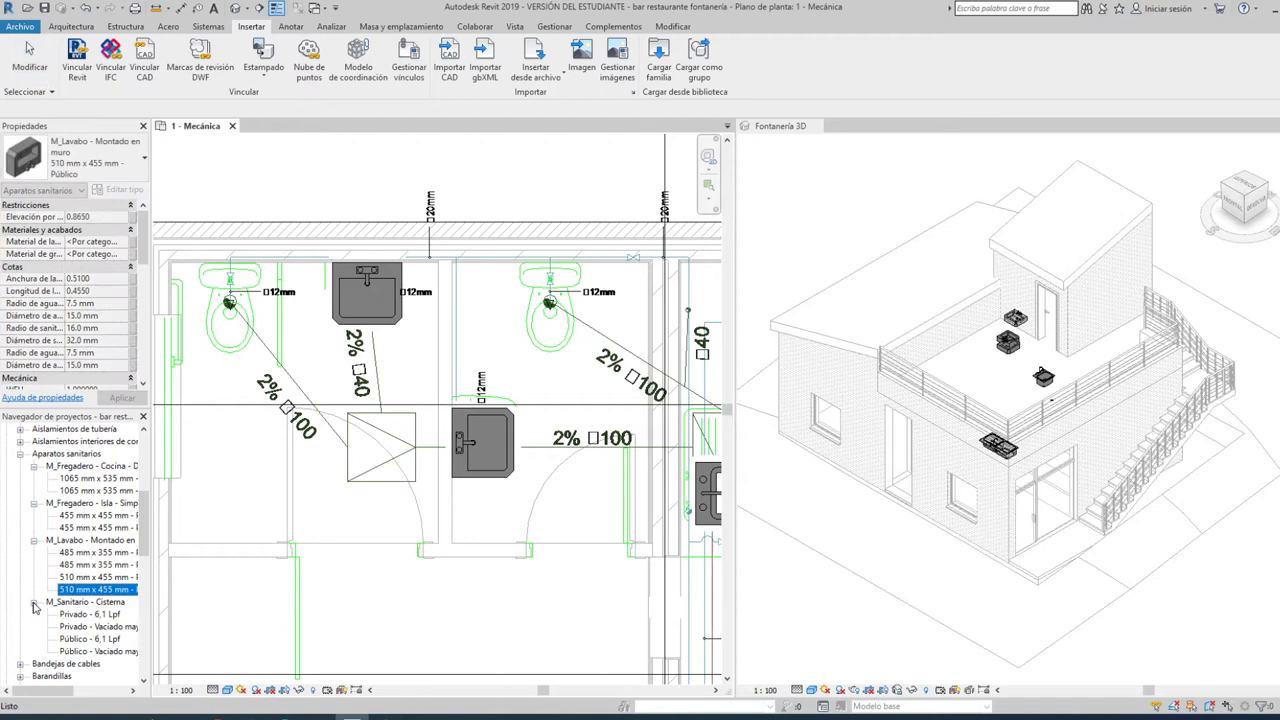
pyautogui.click(79, 640)
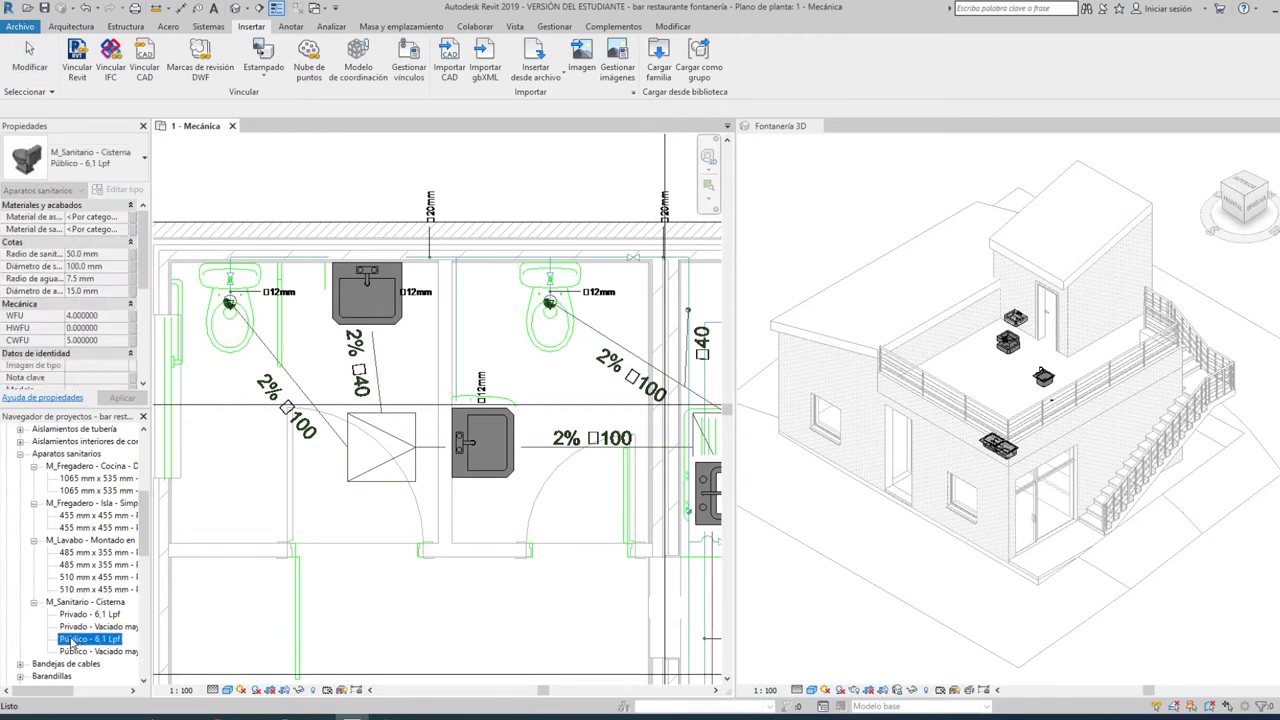
pyautogui.moveTo(250, 287); pyautogui.dragTo(240, 310)
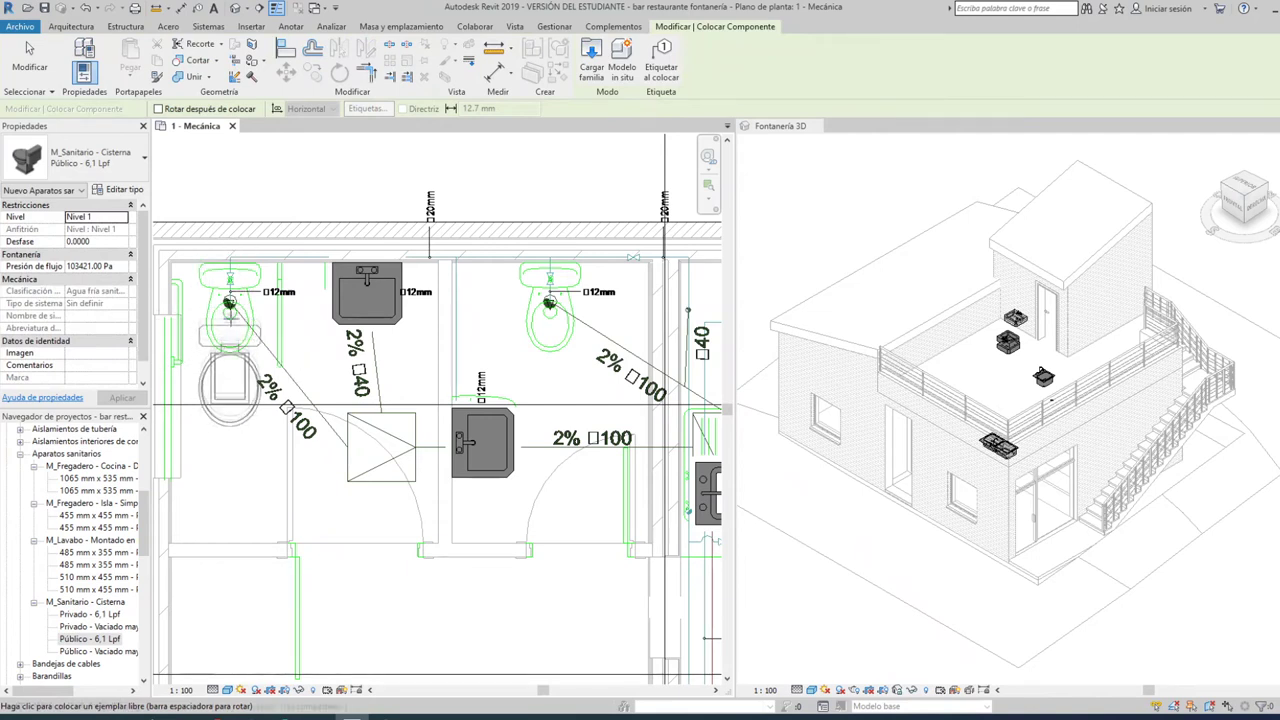
pyautogui.scroll(2, 230, 268)
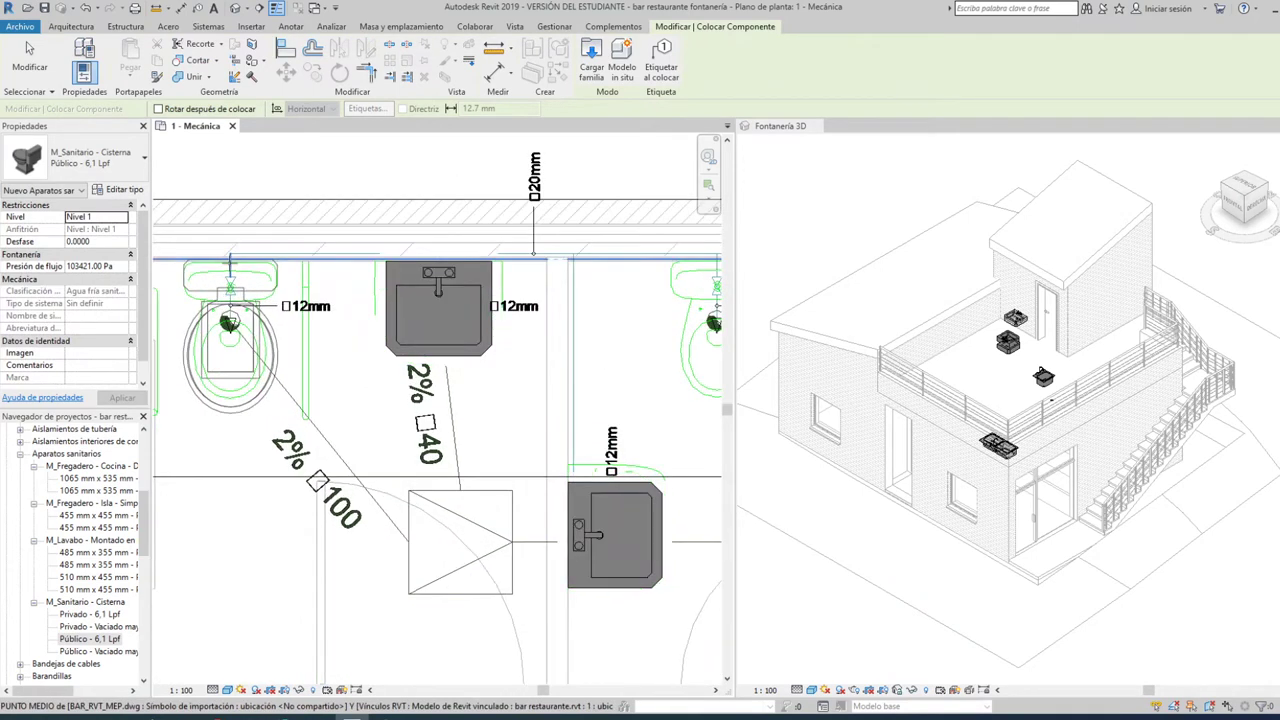
pyautogui.click(230, 270)
pyautogui.scroll(-2, 230, 270)
pyautogui.click(228, 265)
pyautogui.click(548, 270)
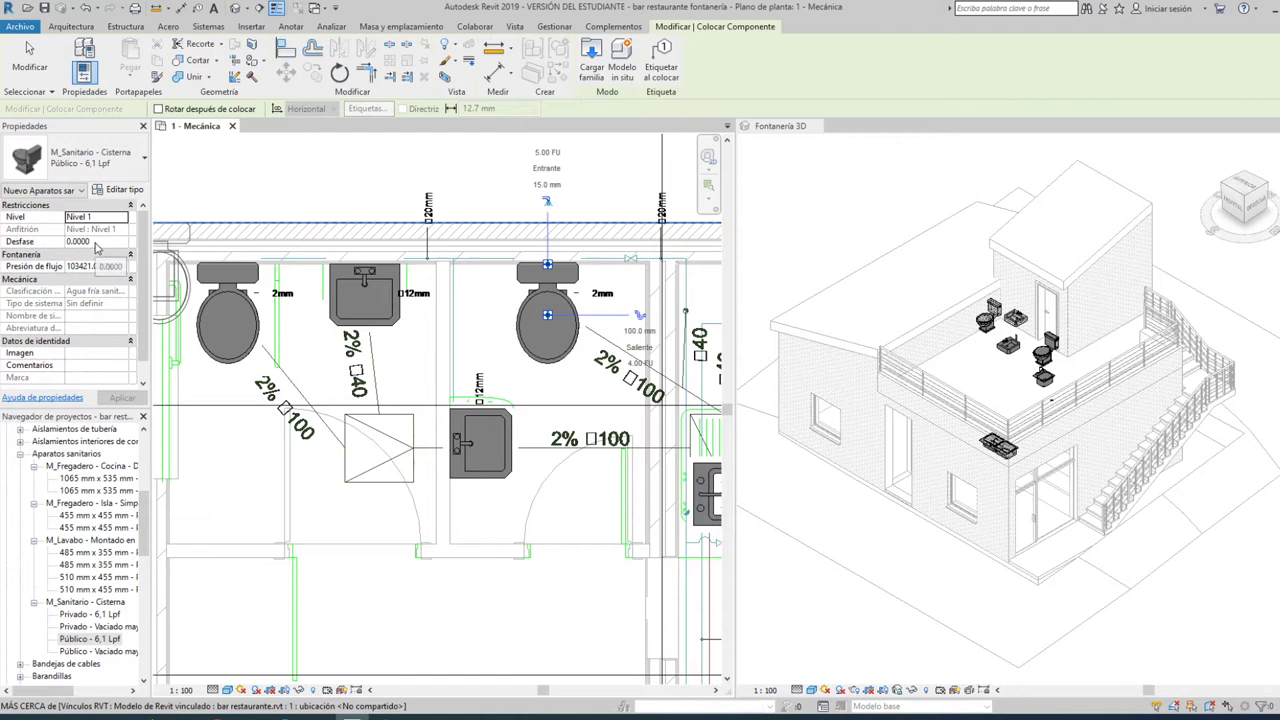
pyautogui.scroll(-1, 587, 400)
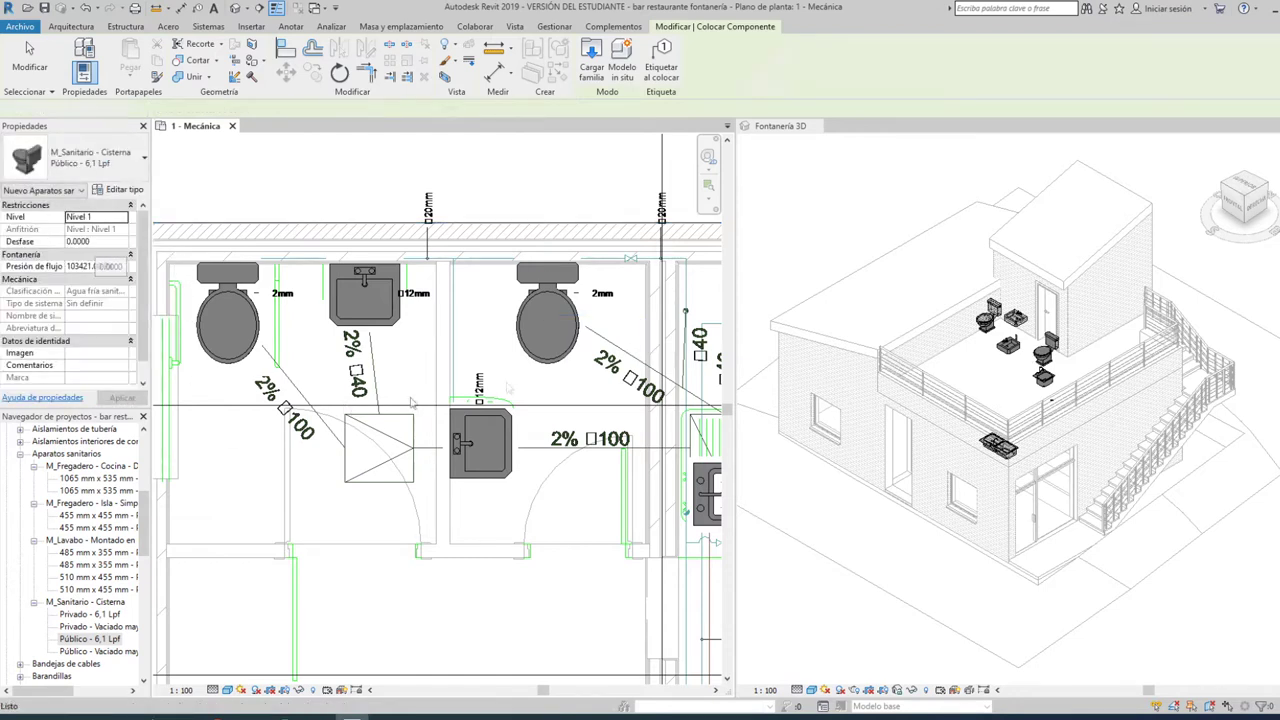
pyautogui.press('Escape')
pyautogui.press('Escape')
pyautogui.scroll(-3, 587, 400)
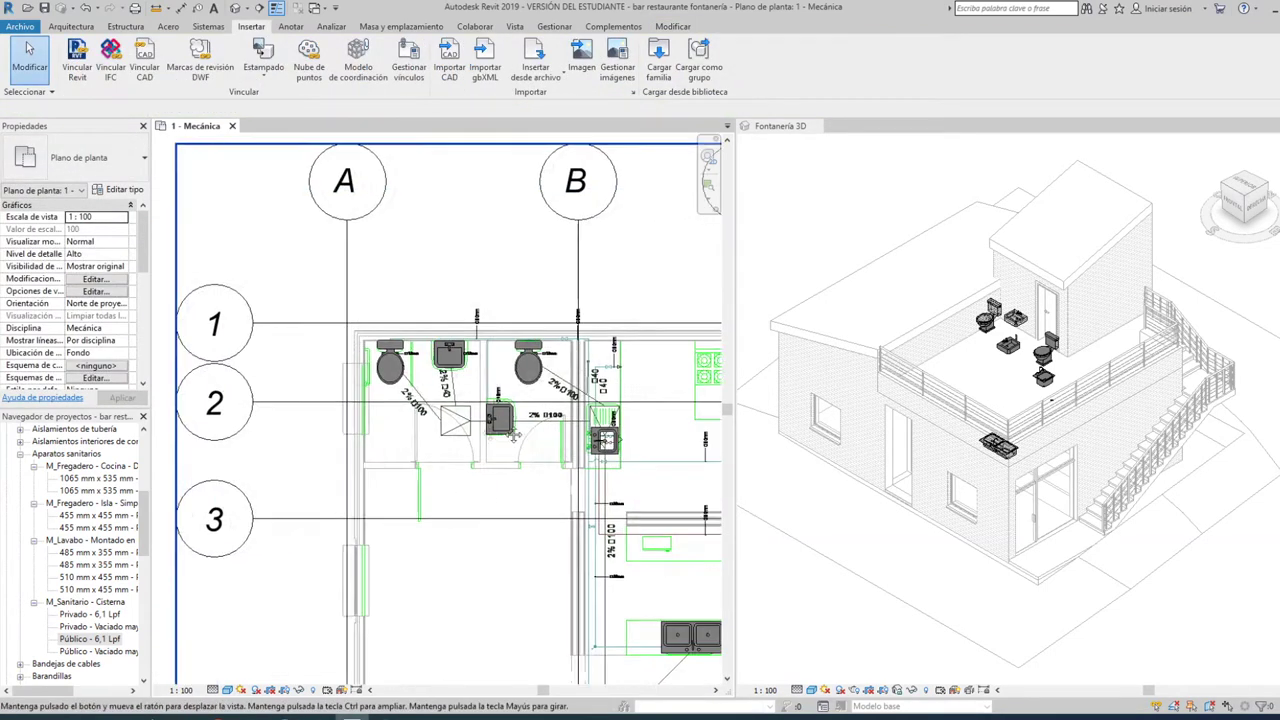
# - Pan the plan to grids C and D and scroll the Project Browser down to M_Calentador de agua
pyautogui.moveTo(587, 400); pyautogui.dragTo(372, 388, button='middle')
pyautogui.scroll(-1, 440, 395)
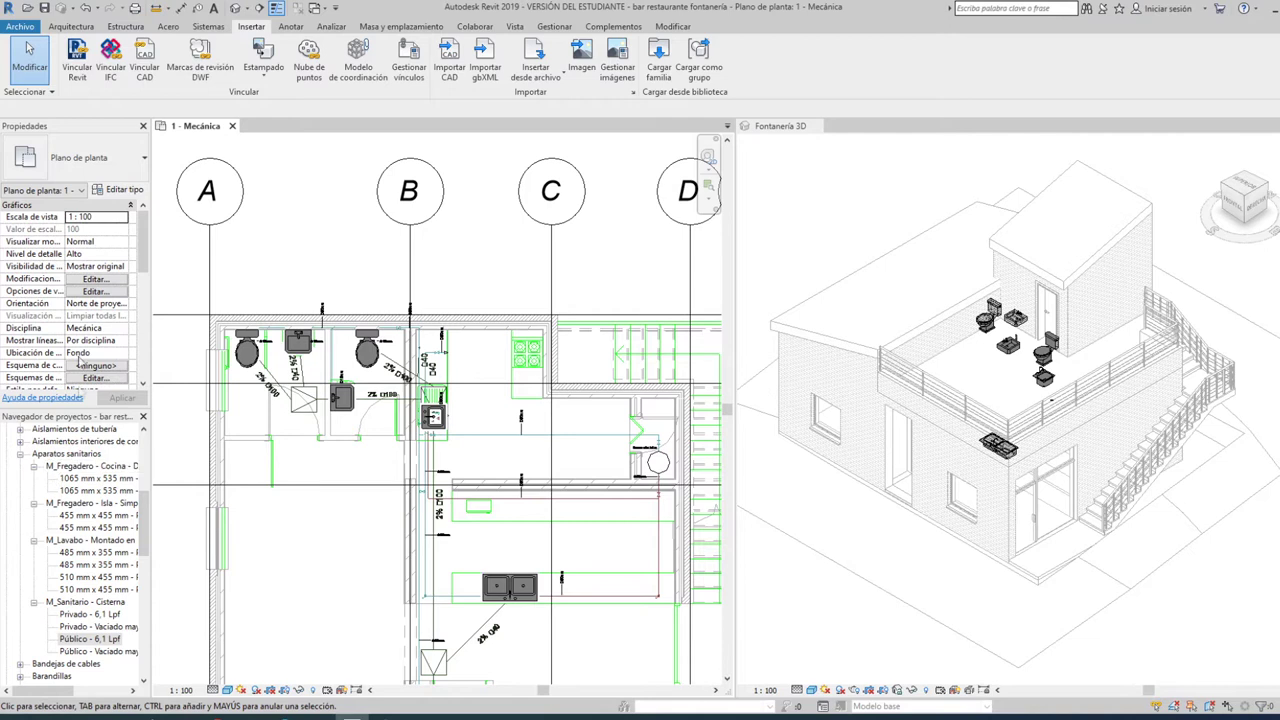
pyautogui.scroll(-1, 70, 520)
pyautogui.scroll(-3, 62, 560)
pyautogui.scroll(-2, 58, 645)
# - Place the 152 L M_Calentador de agua water heater on the Termo electrico symbol
pyautogui.click(36, 652)
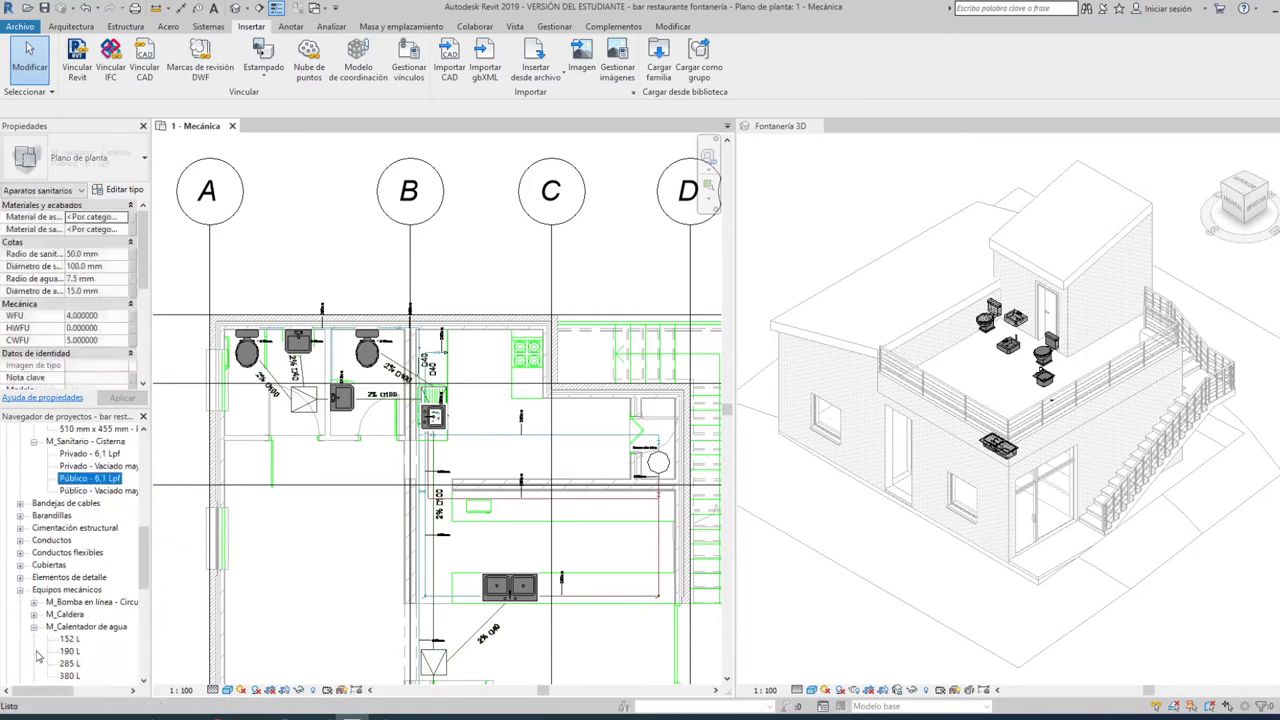
pyautogui.click(70, 639)
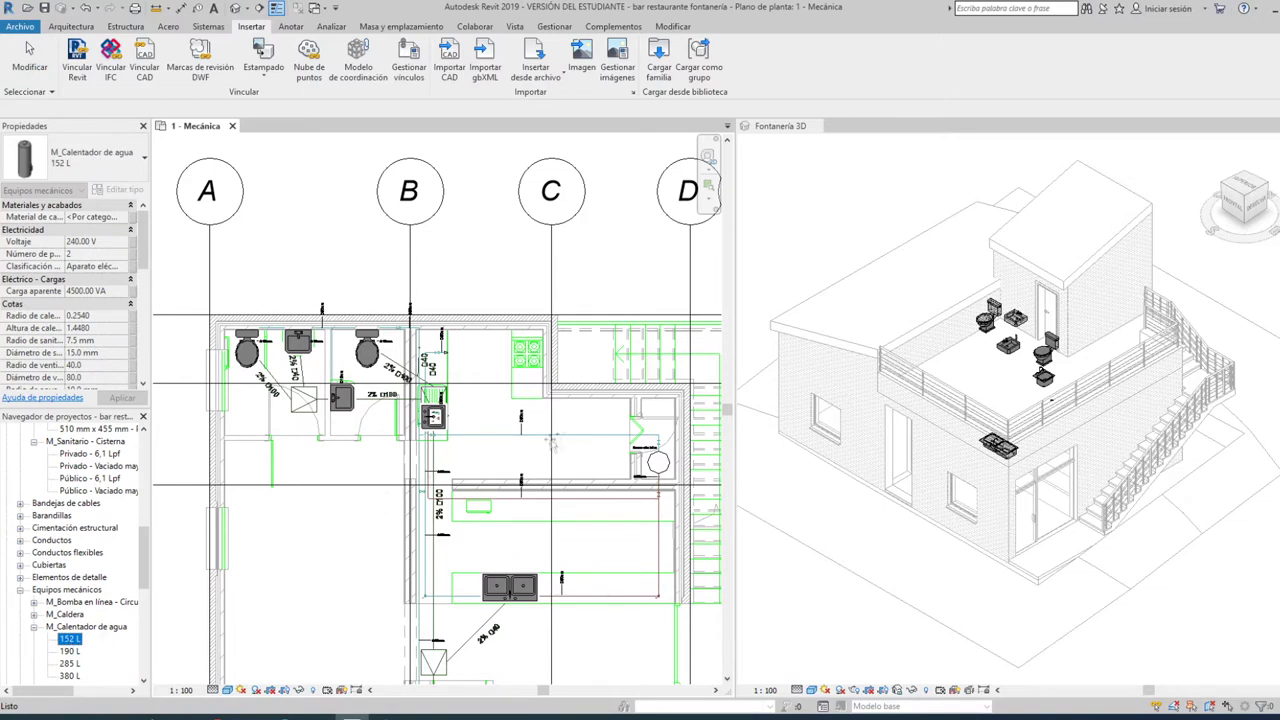
pyautogui.moveTo(577, 440); pyautogui.dragTo(650, 458)
pyautogui.scroll(2, 650, 458)
pyautogui.scroll(2, 650, 458)
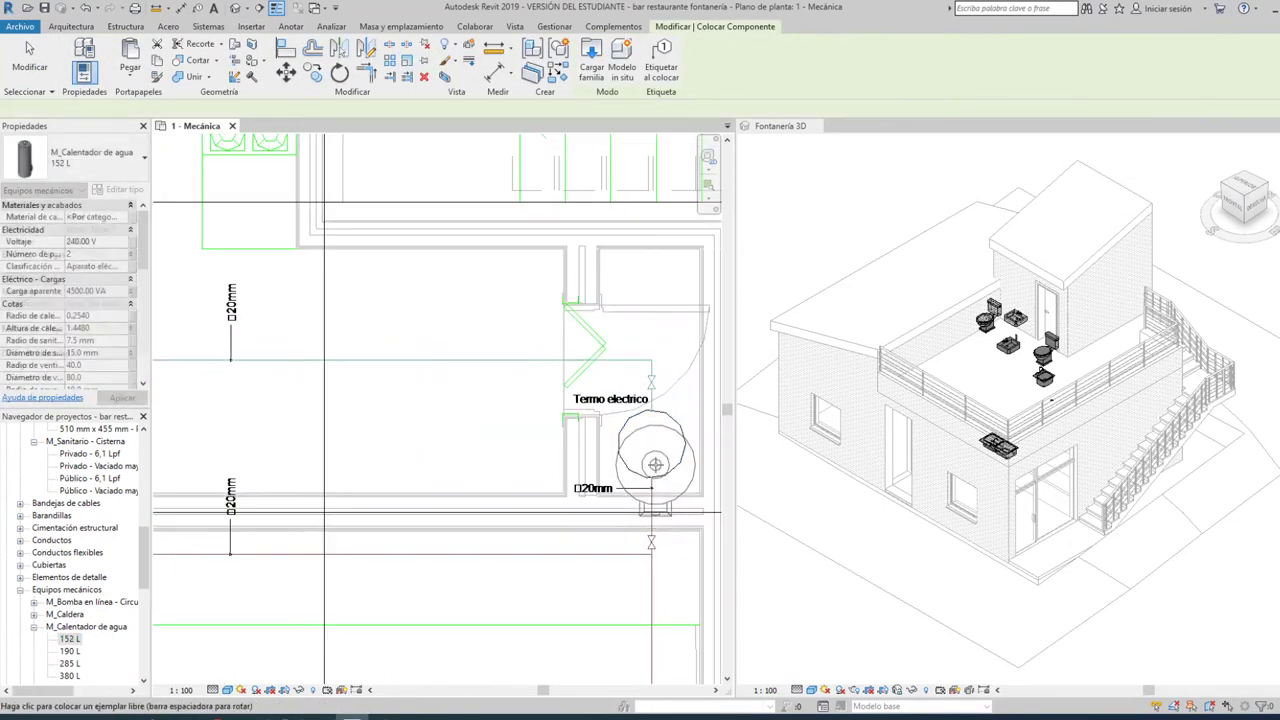
pyautogui.scroll(1, 648, 455)
pyautogui.moveTo(646, 455); pyautogui.dragTo(414, 423, button='middle')
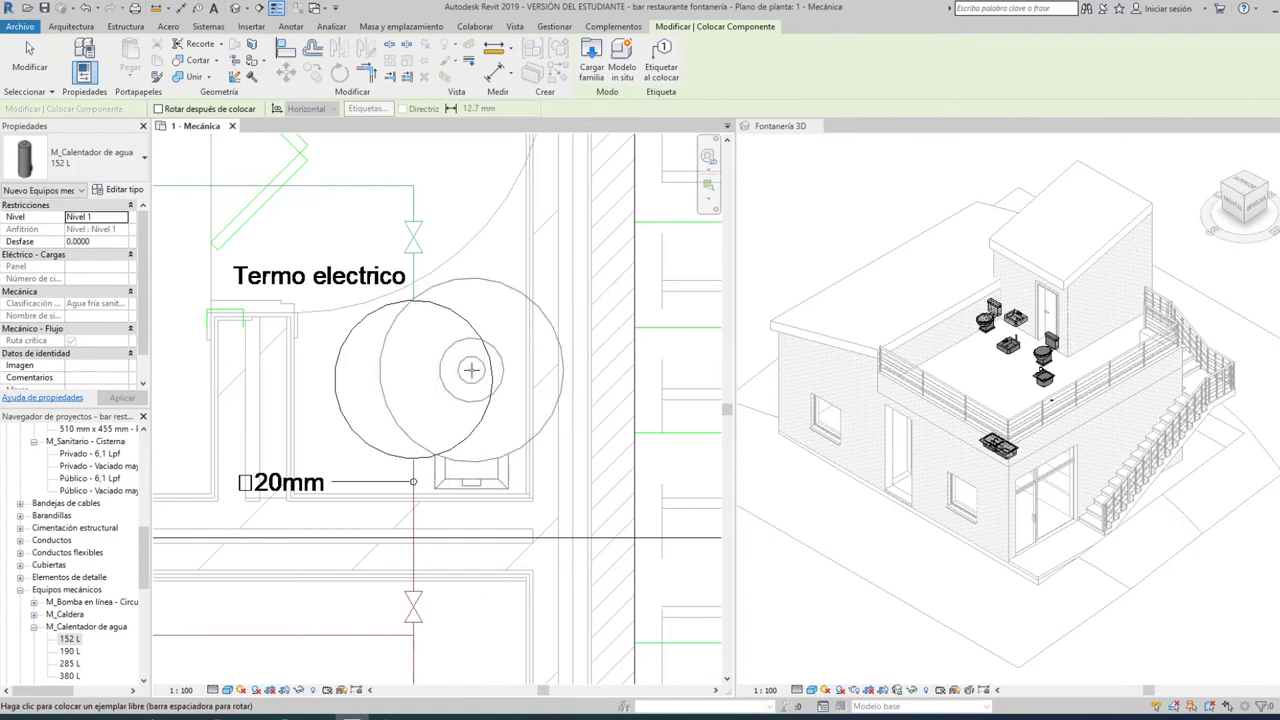
pyautogui.moveTo(471, 366); pyautogui.dragTo(643, 405, button='middle')
pyautogui.scroll(-2, 290, 360)
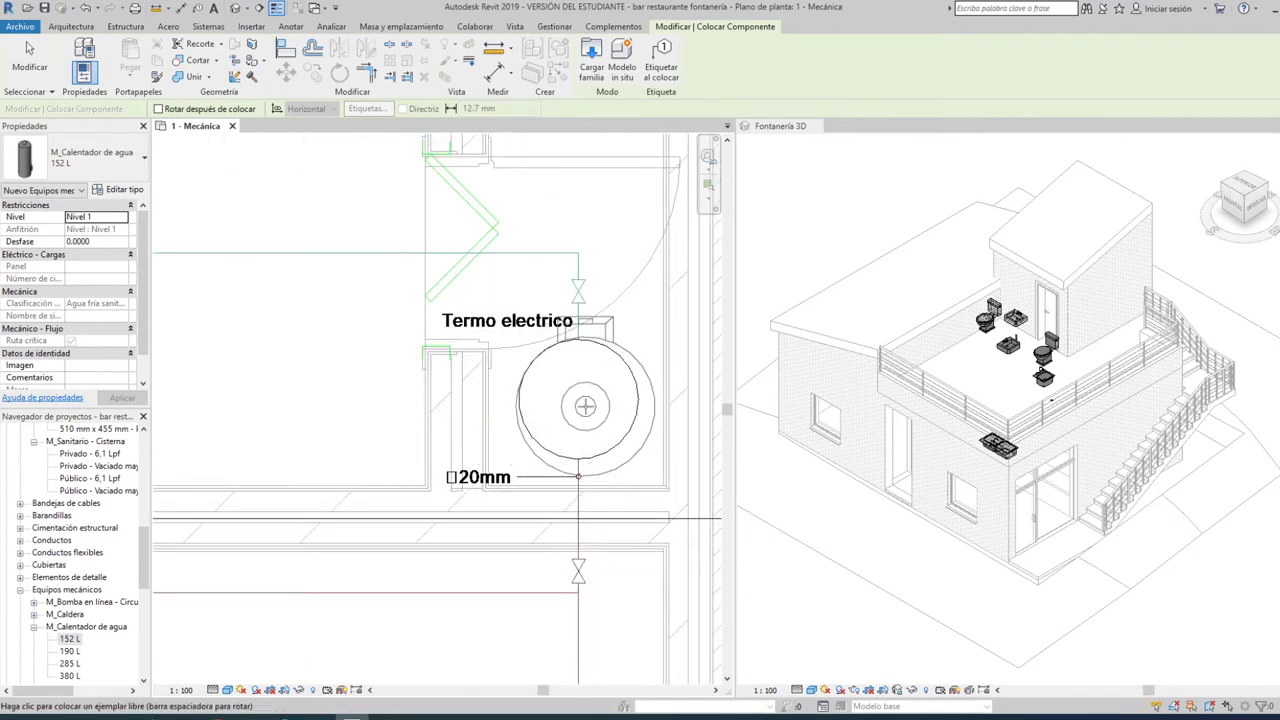
pyautogui.click(588, 410)
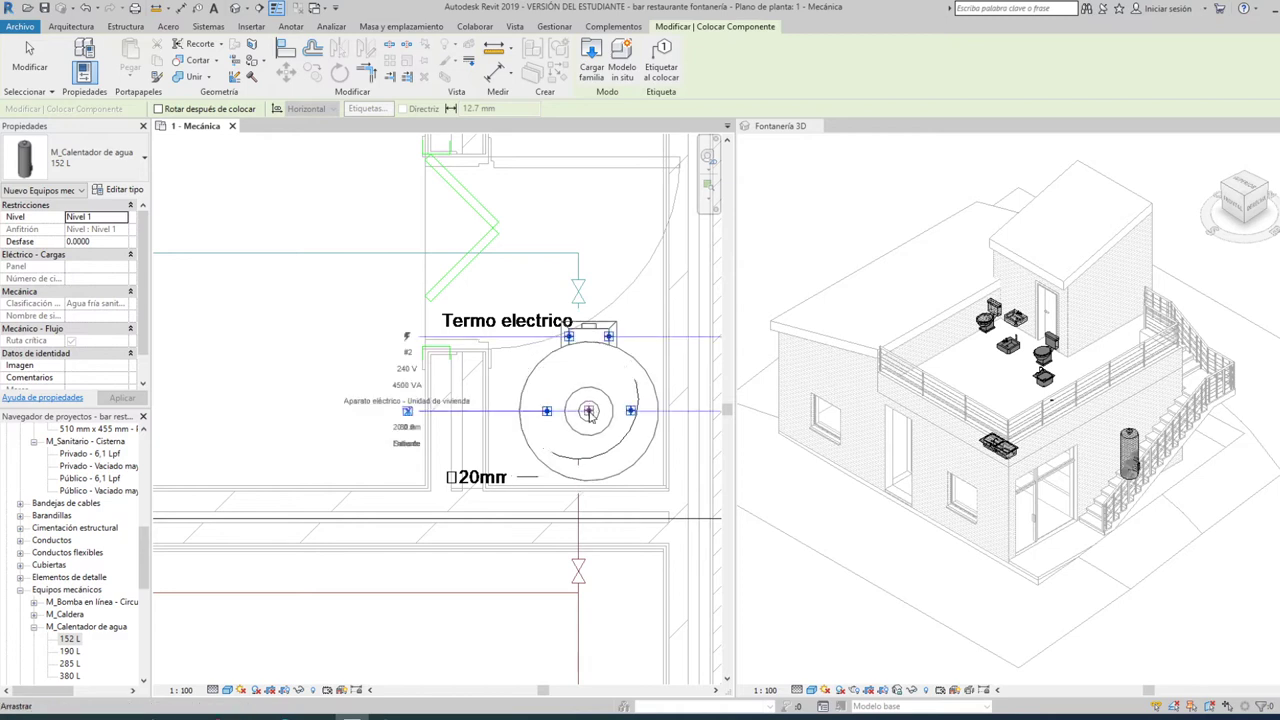
pyautogui.press('Escape')
pyautogui.press('Escape')
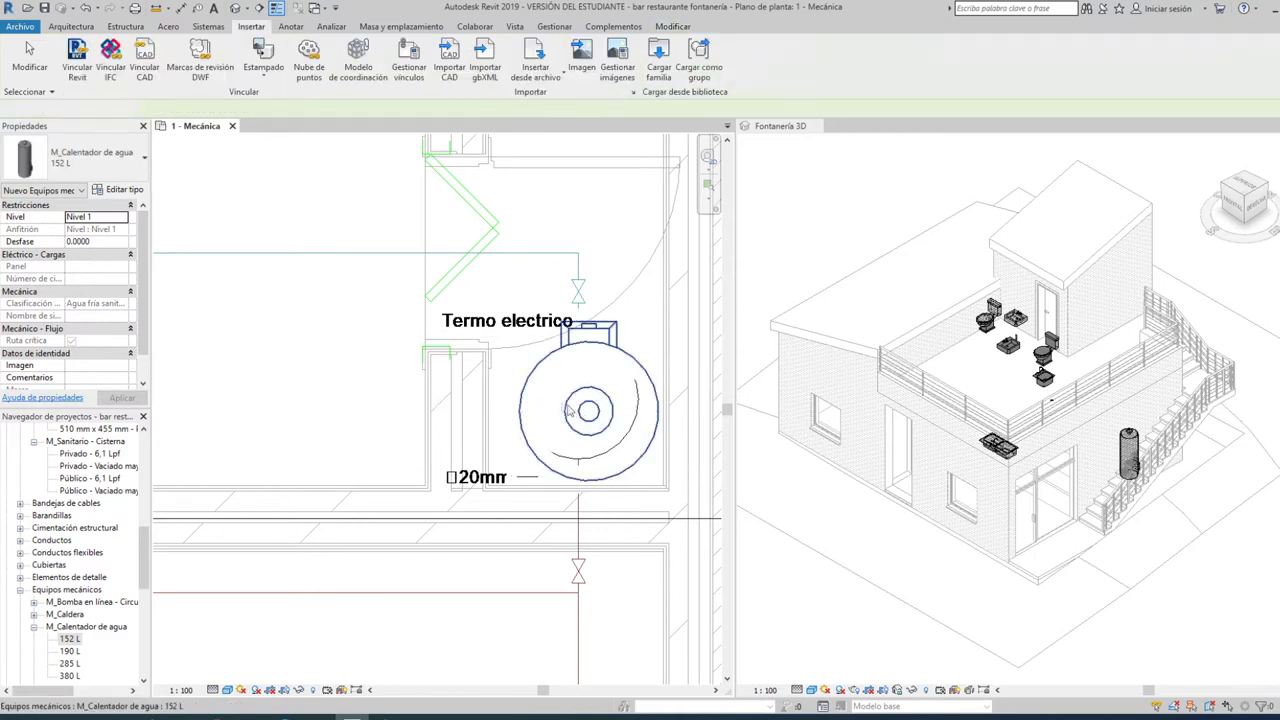
# - Zoom the plan out to grids A–D and the bathrooms, then activate the Fontanería 3D view
pyautogui.scroll(-1, 512, 404)
pyautogui.scroll(-3, 512, 404)
pyautogui.moveTo(512, 404); pyautogui.dragTo(458, 428, button='middle')
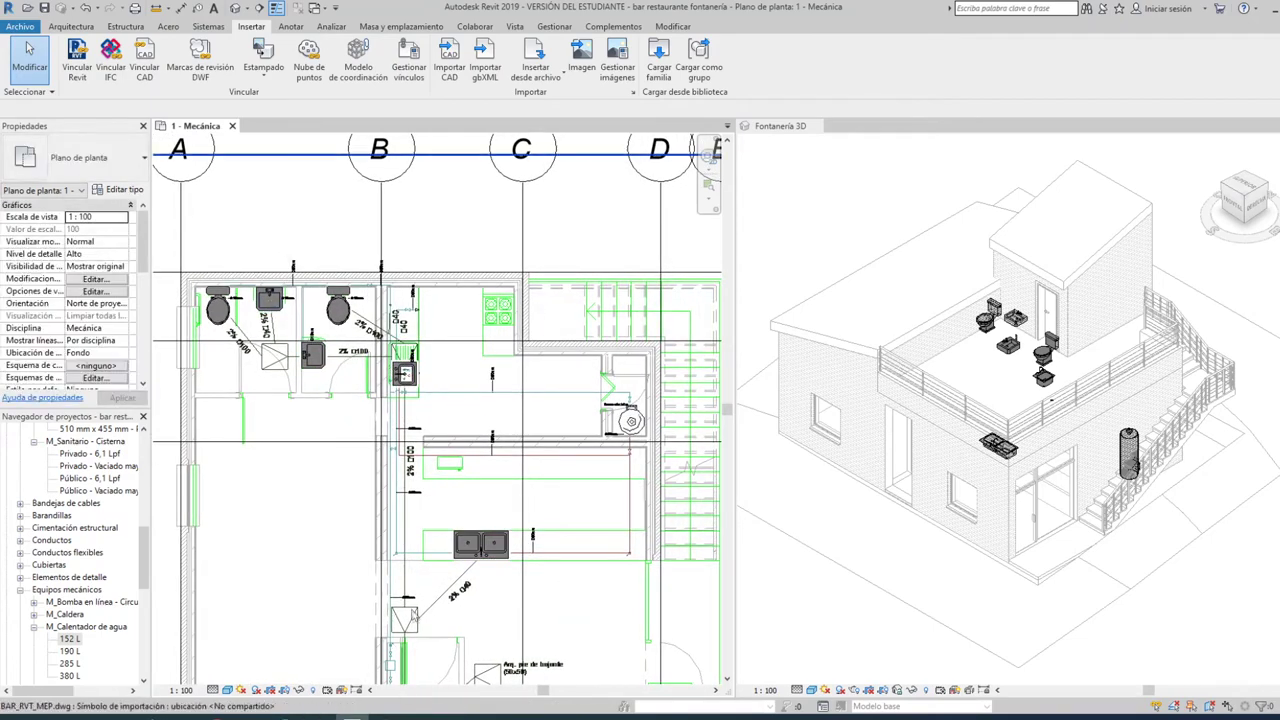
pyautogui.scroll(1, 1005, 335)
pyautogui.scroll(1, 1008, 336)
pyautogui.scroll(1, 1010, 338)
pyautogui.scroll(-3, 1010, 338)
pyautogui.click(1010, 338)
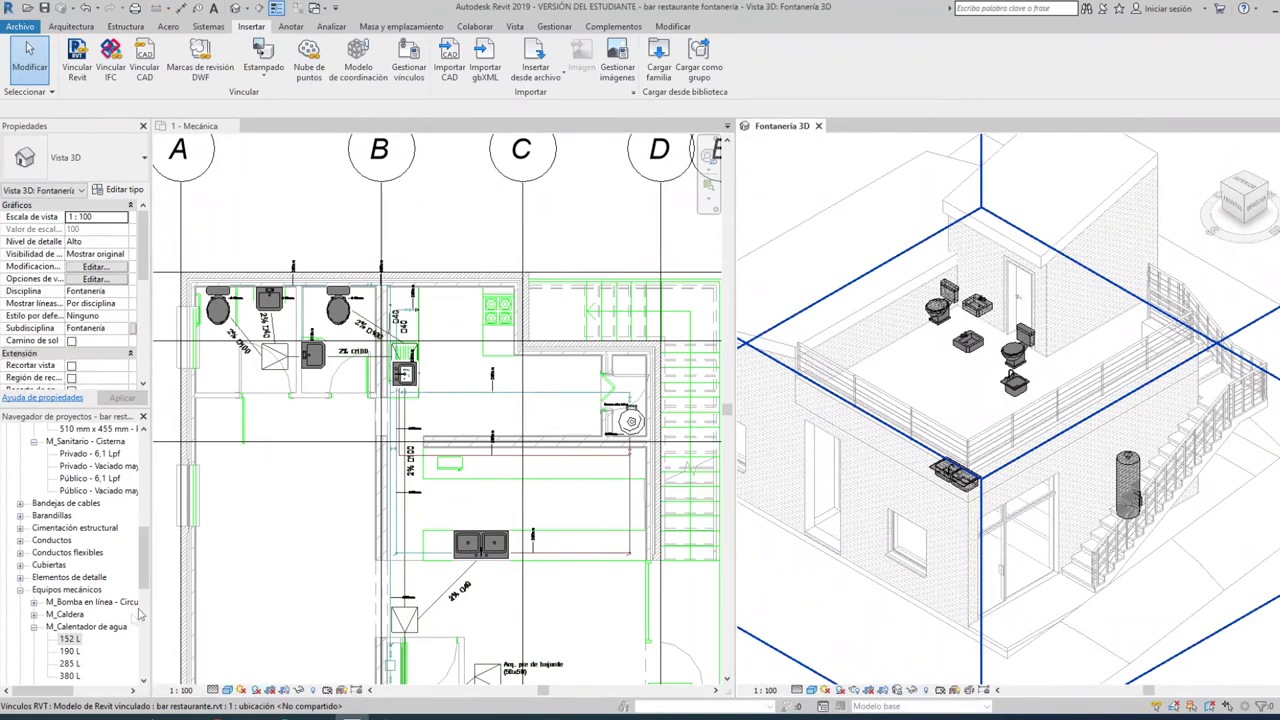
# - Collapse the sanitary families and open Este - Fontanería from the Alzados list
pyautogui.scroll(1, 85, 537)
pyautogui.scroll(2, 60, 530)
pyautogui.scroll(2, 30, 524)
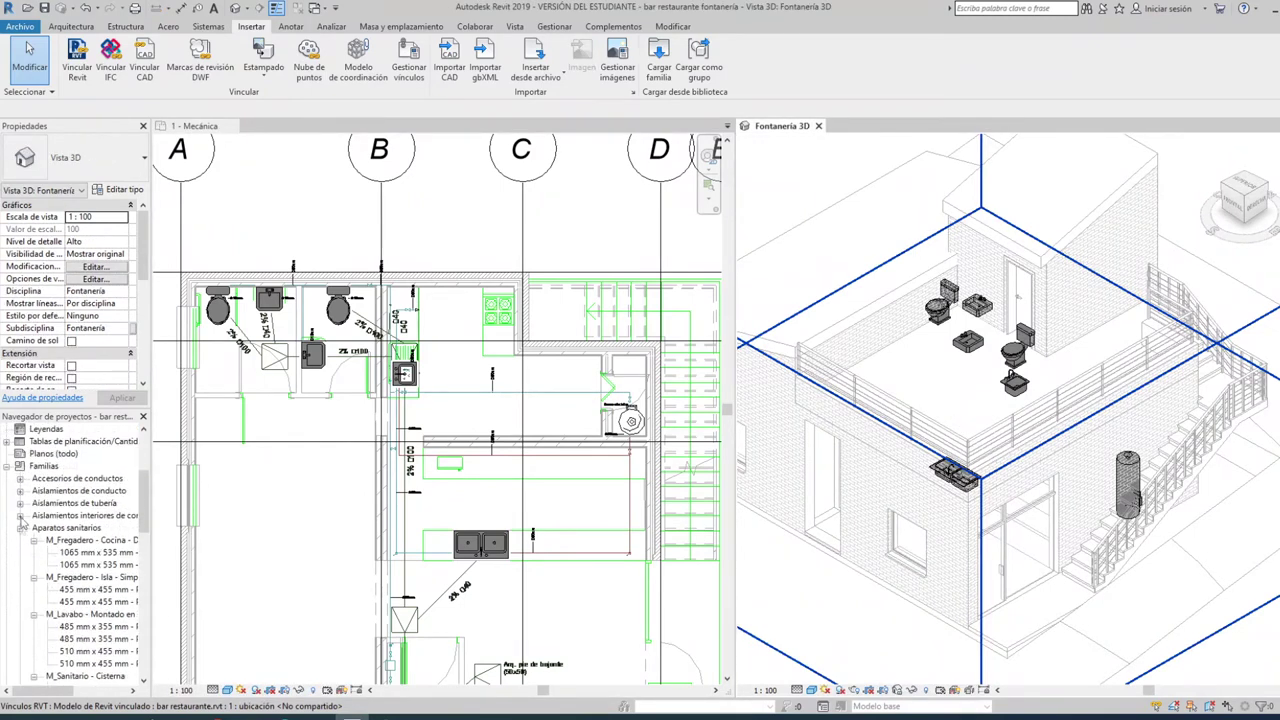
pyautogui.click(20, 528)
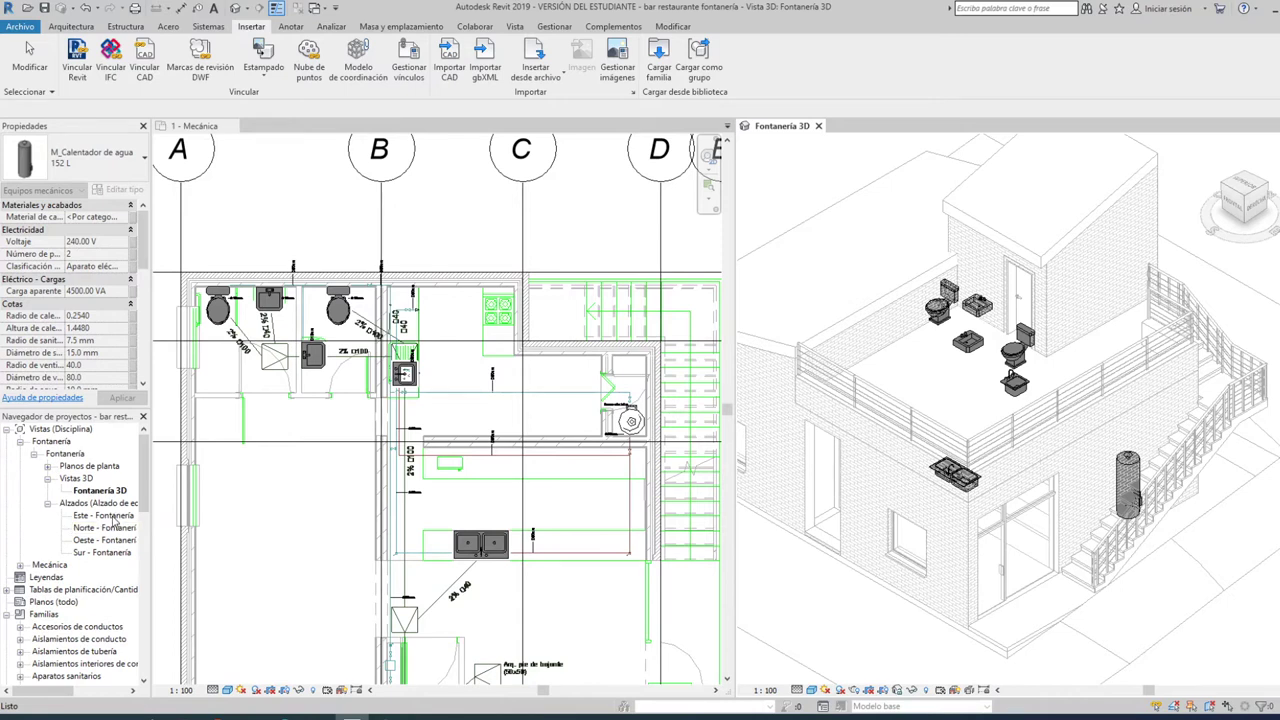
pyautogui.doubleClick(103, 515)
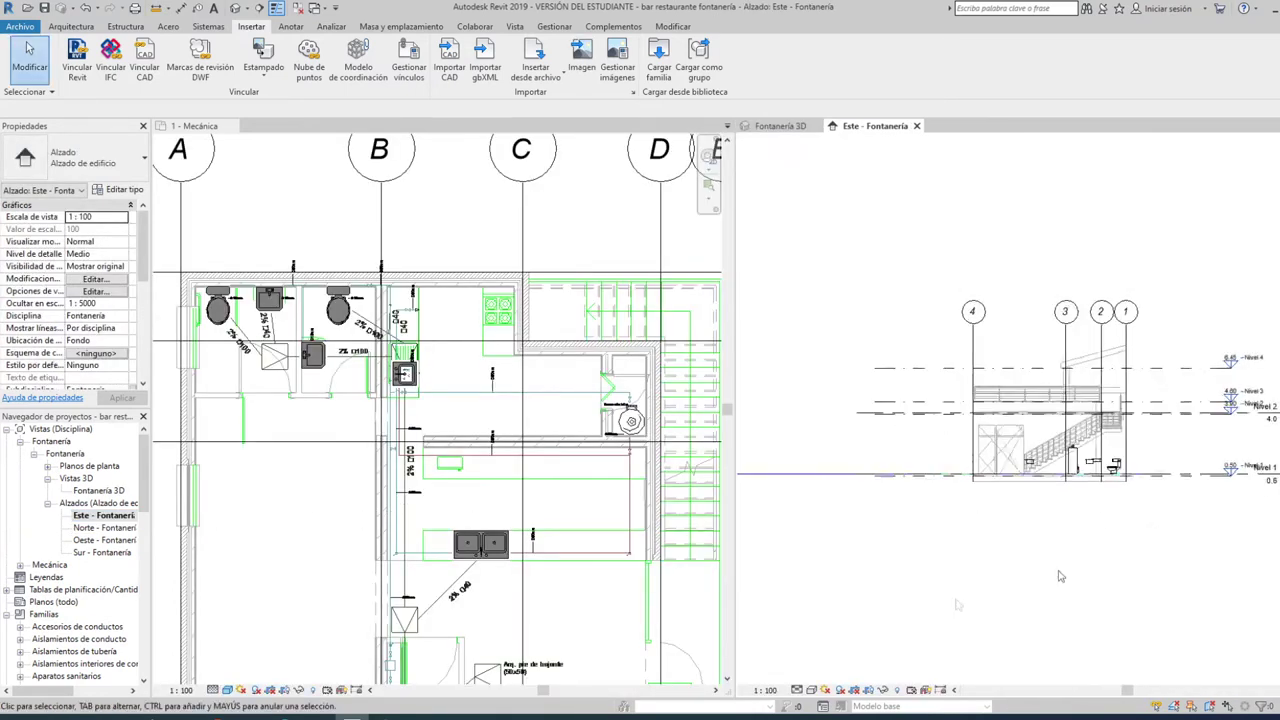
# - Set the Este - Fontanería elevation to high detail with the Colores coherentes visual style
pyautogui.scroll(2, 1061, 576)
pyautogui.click(796, 690)
pyautogui.click(799, 677)
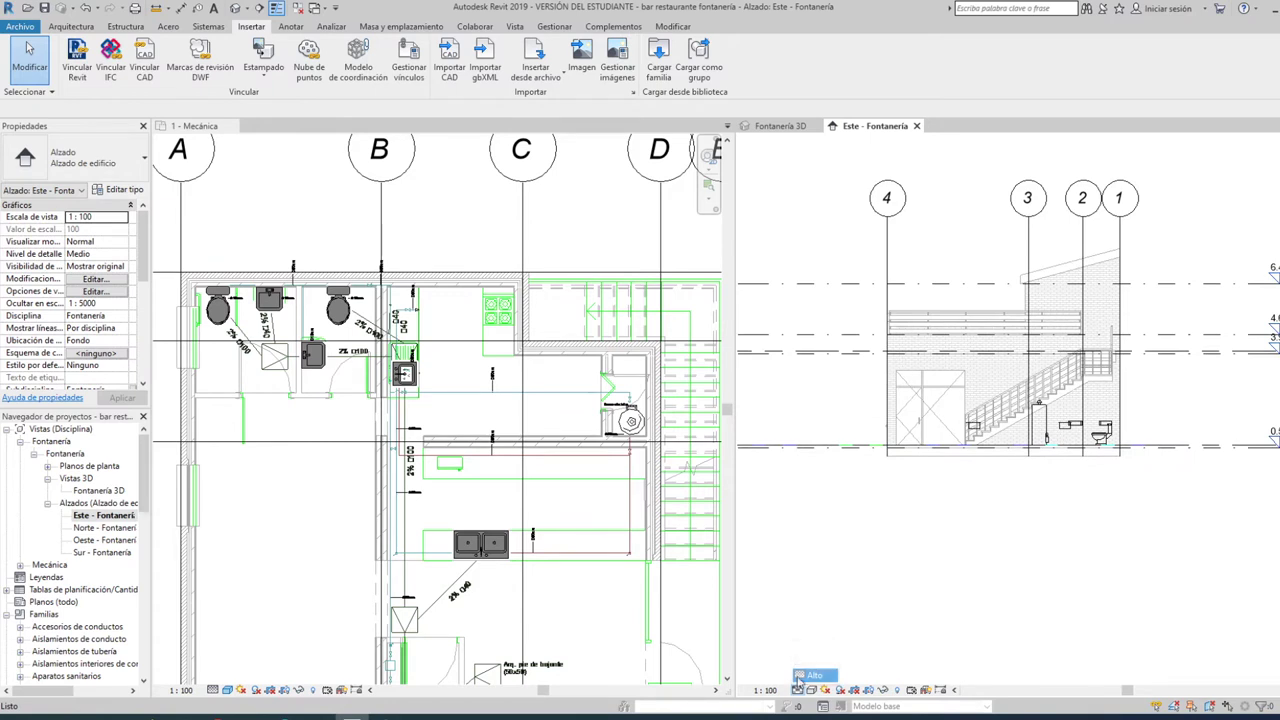
pyautogui.click(811, 690)
pyautogui.click(870, 648)
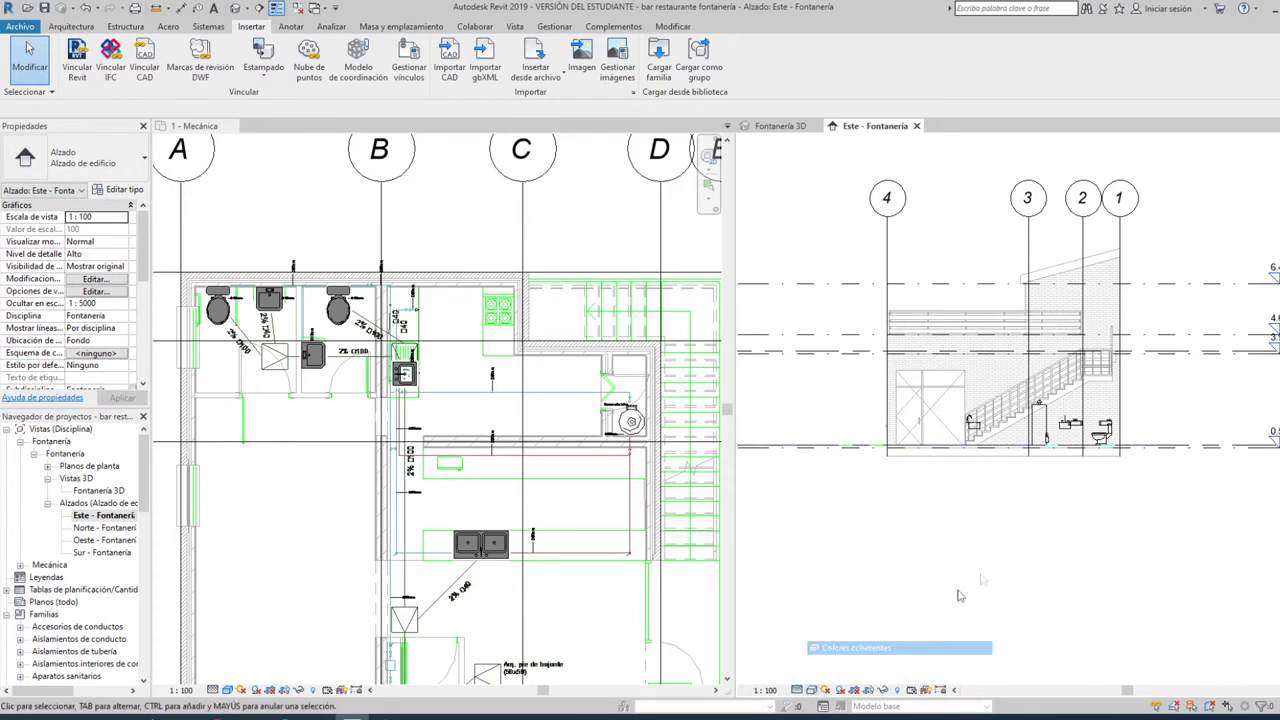
# - Zoom and pan the East elevation to frame the heater, sink and toilet
pyautogui.scroll(4, 1100, 480)
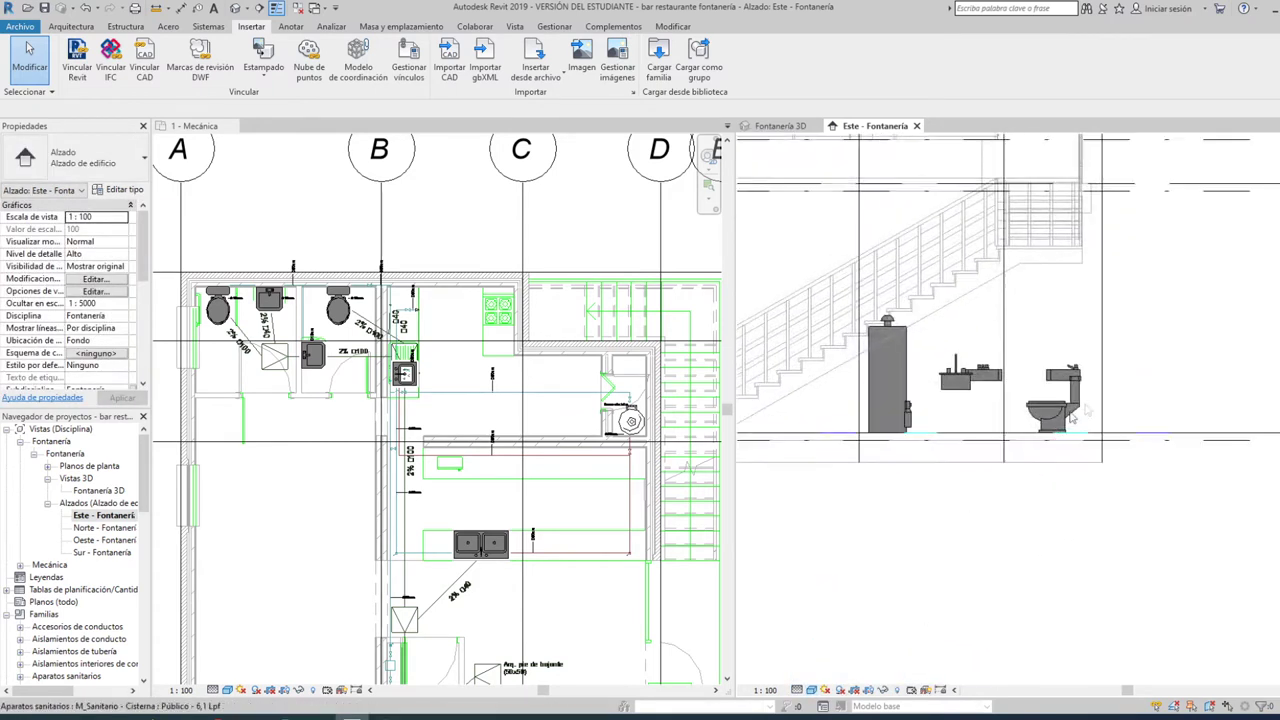
pyautogui.scroll(1, 1044, 435)
pyautogui.moveTo(1044, 435)
pyautogui.mouseDown(button='middle')
pyautogui.moveTo(1153, 430)
pyautogui.moveTo(995, 479)
pyautogui.mouseUp(button='middle')
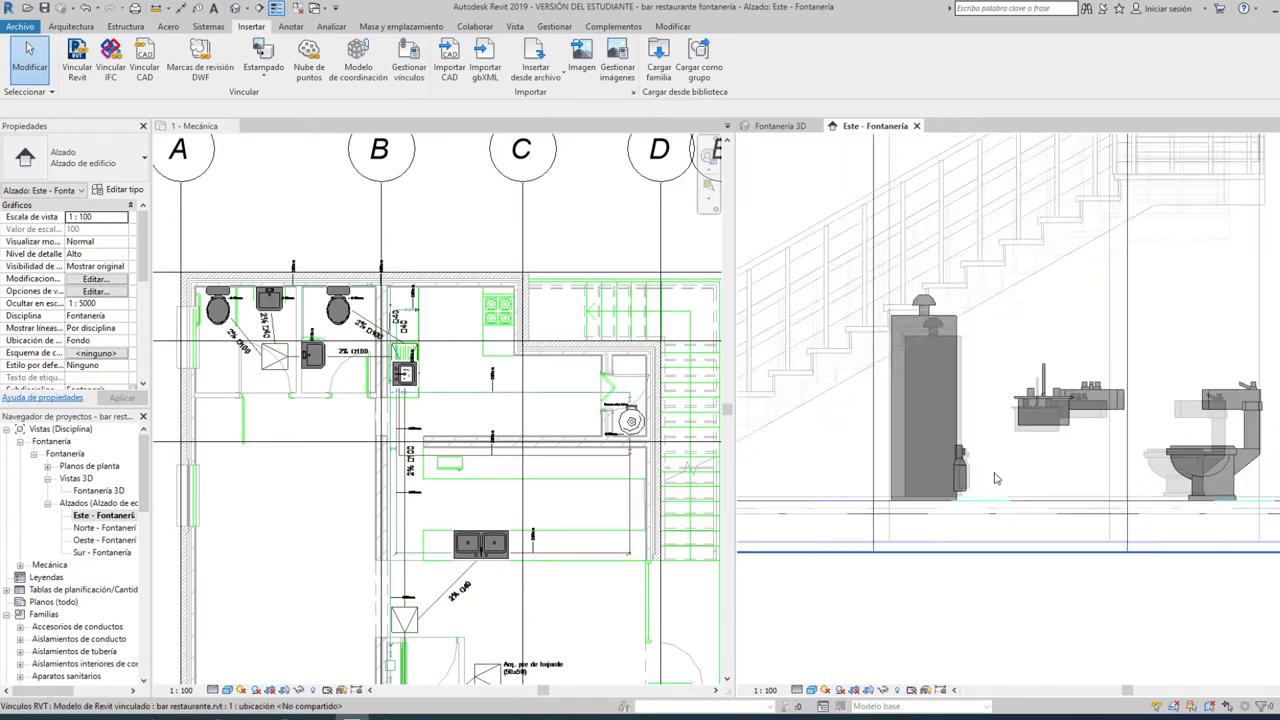
pyautogui.moveTo(923, 557); pyautogui.dragTo(977, 560, button='middle')
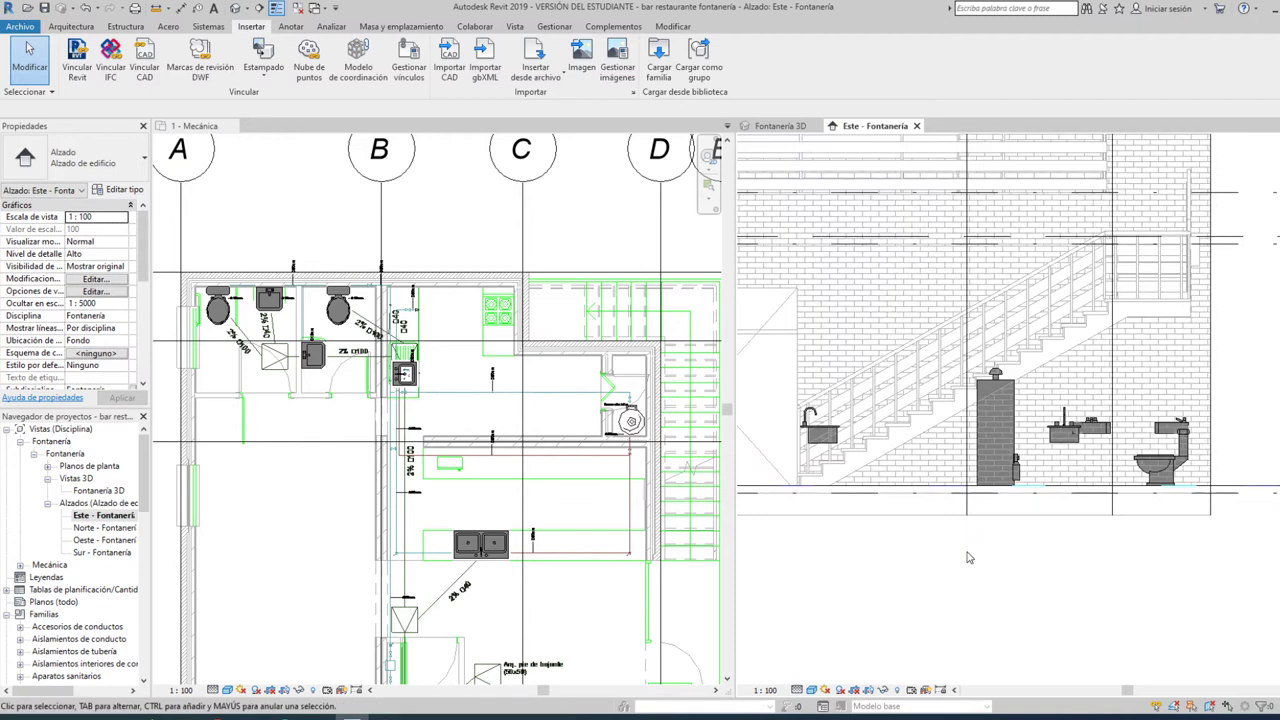
# - Open Norte - Fontanería and set it to Colores coherentes at high detail
pyautogui.doubleClick(112, 530)
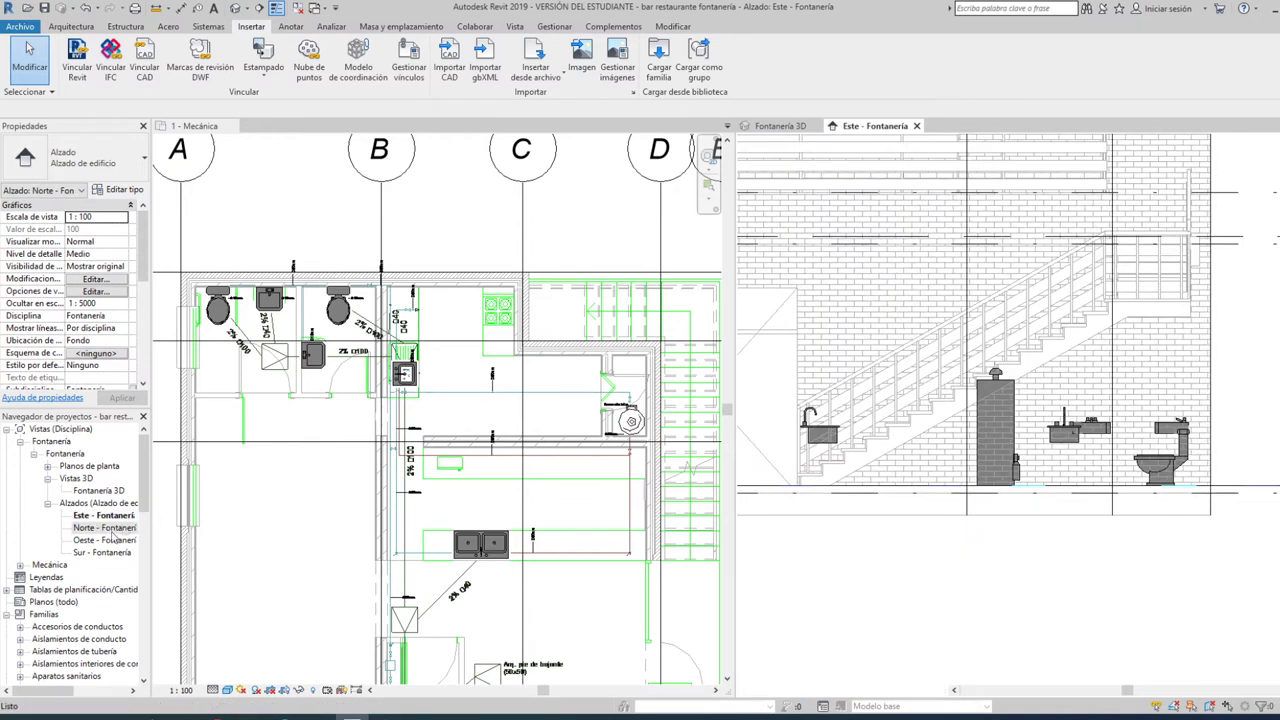
pyautogui.scroll(5, 1088, 455)
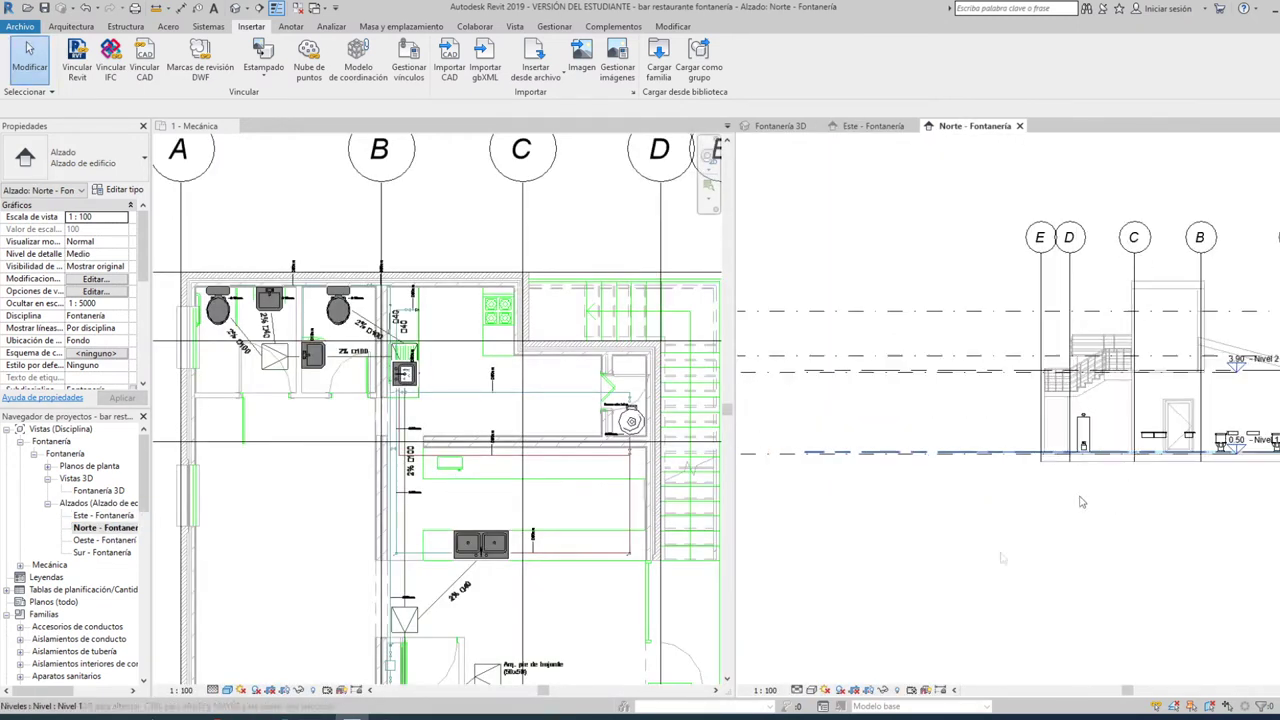
pyautogui.click(811, 690)
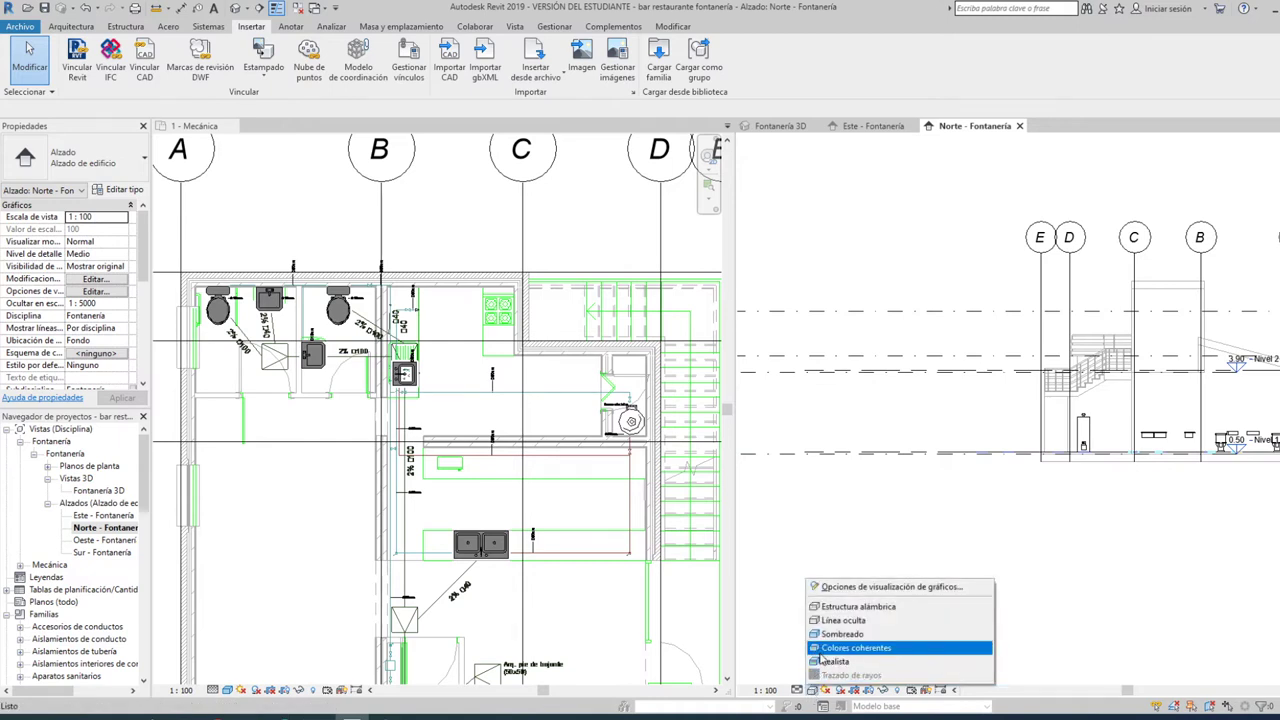
pyautogui.click(821, 649)
pyautogui.click(797, 689)
pyautogui.click(814, 675)
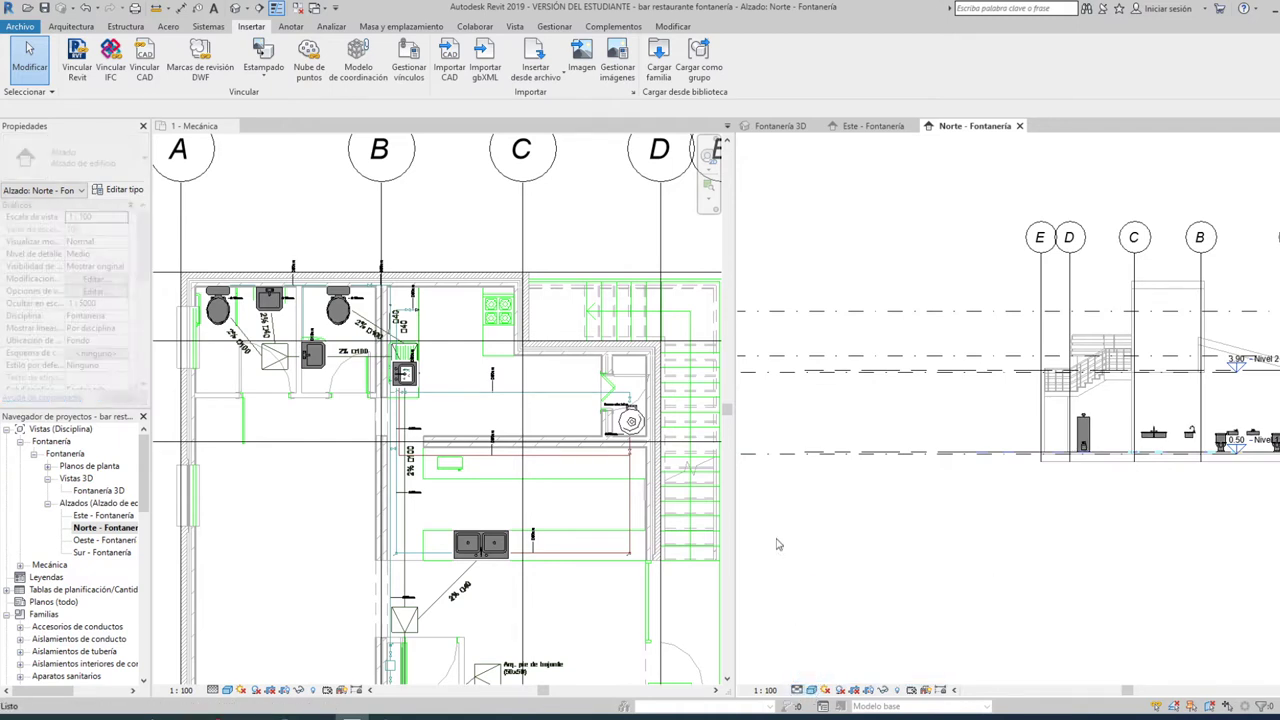
# - Zoom and pan across the North elevation to check the double sink, then close both elevations
pyautogui.scroll(3, 928, 505)
pyautogui.scroll(3, 928, 505)
pyautogui.scroll(2, 915, 515)
pyautogui.scroll(2, 909, 503)
pyautogui.scroll(2, 900, 515)
pyautogui.scroll(1, 941, 539)
pyautogui.moveTo(941, 539); pyautogui.dragTo(868, 496, button='middle')
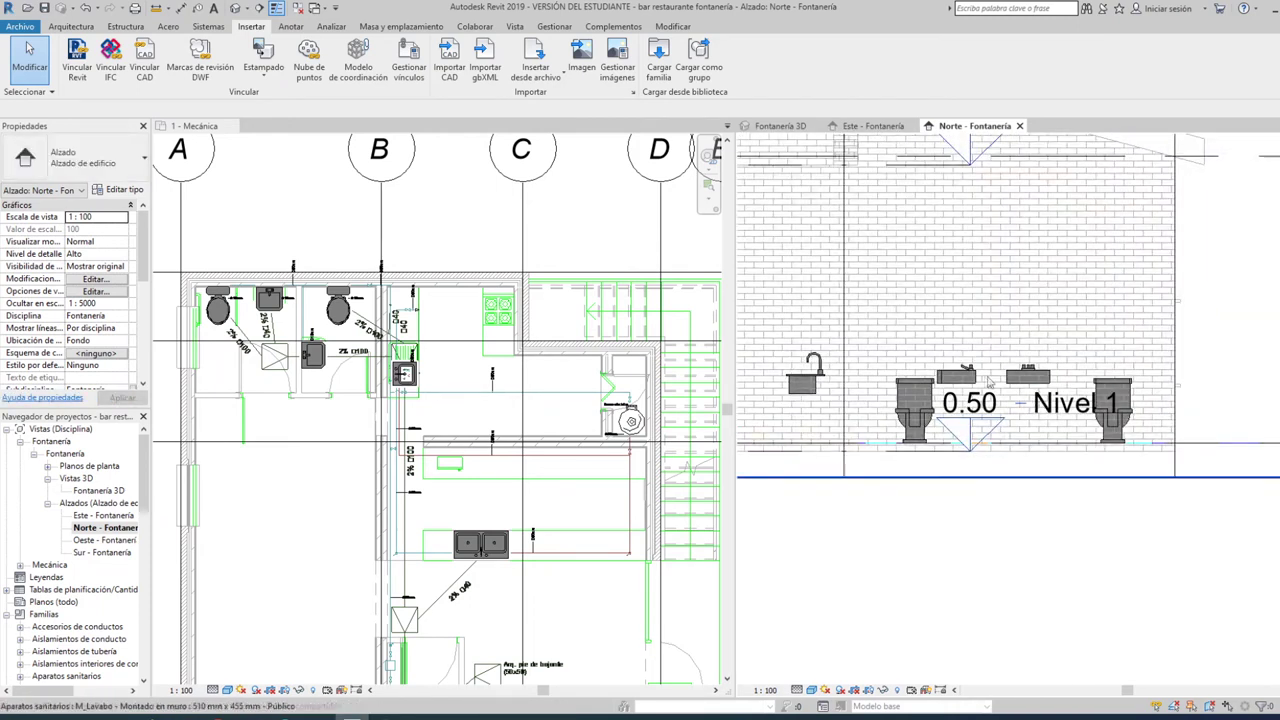
pyautogui.moveTo(877, 537); pyautogui.dragTo(1100, 551, button='middle')
pyautogui.scroll(-3, 1094, 520)
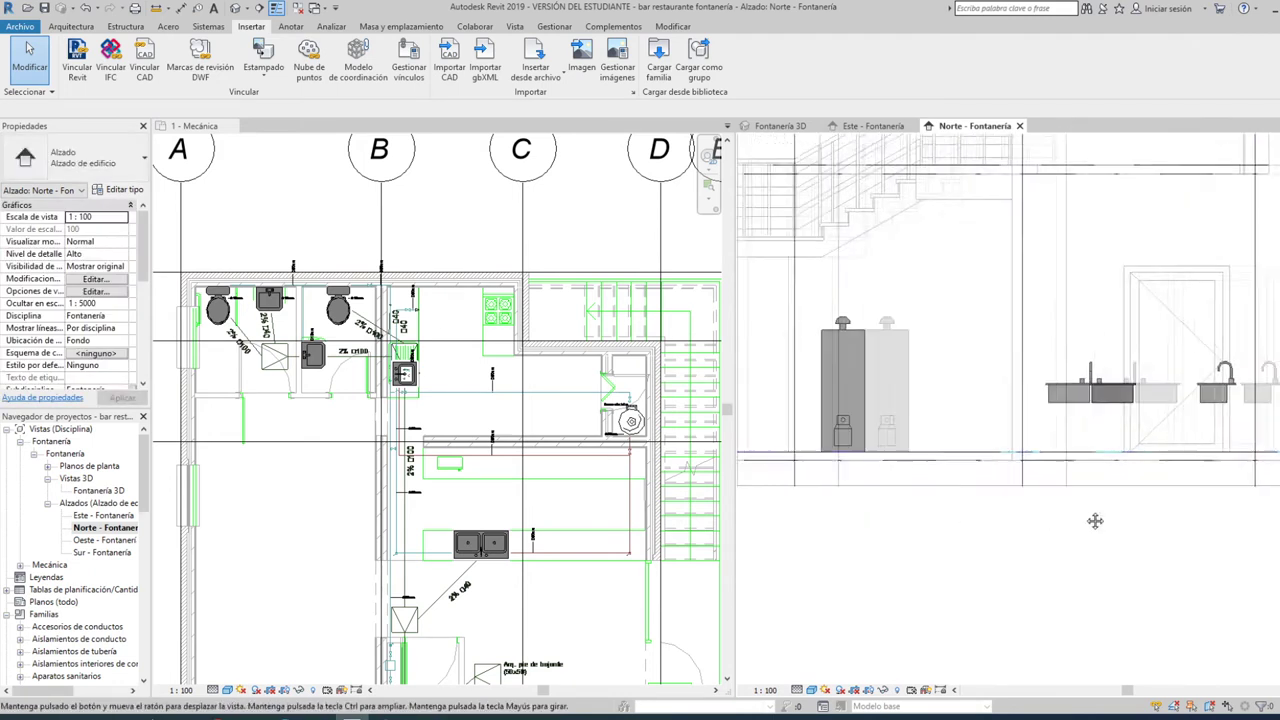
pyautogui.scroll(-2, 875, 415)
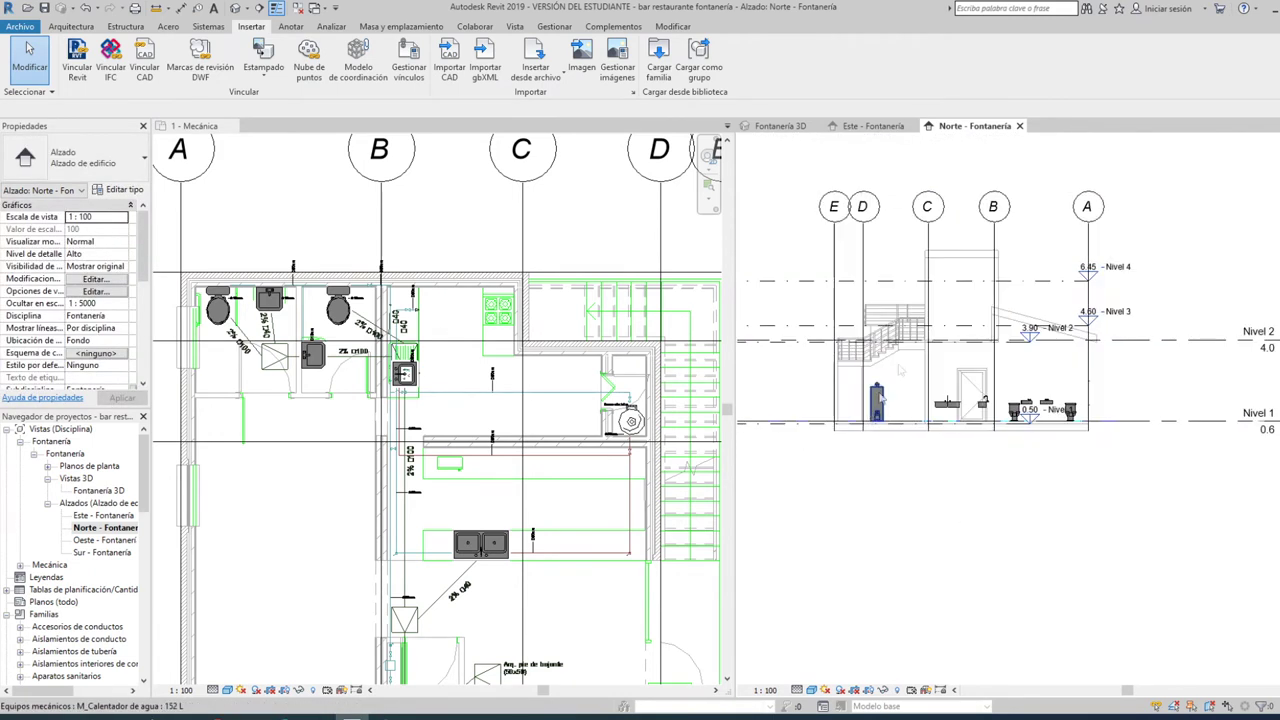
pyautogui.click(1019, 126)
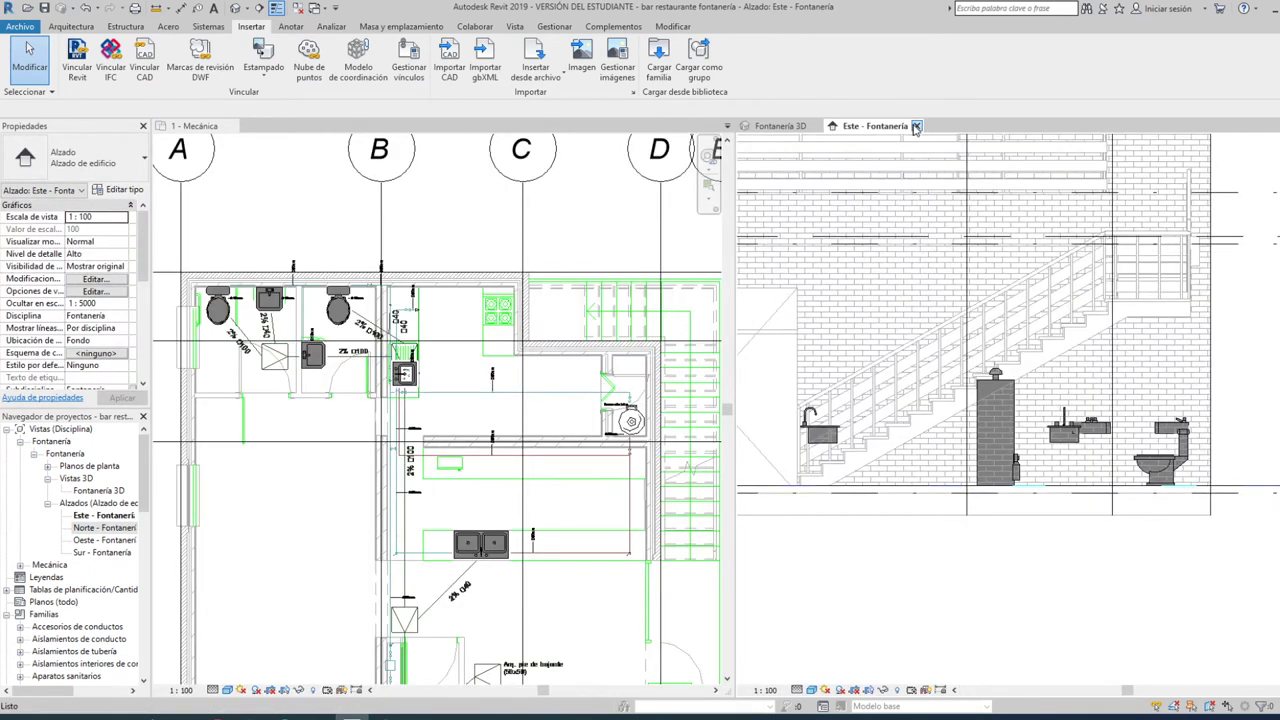
pyautogui.click(916, 126)
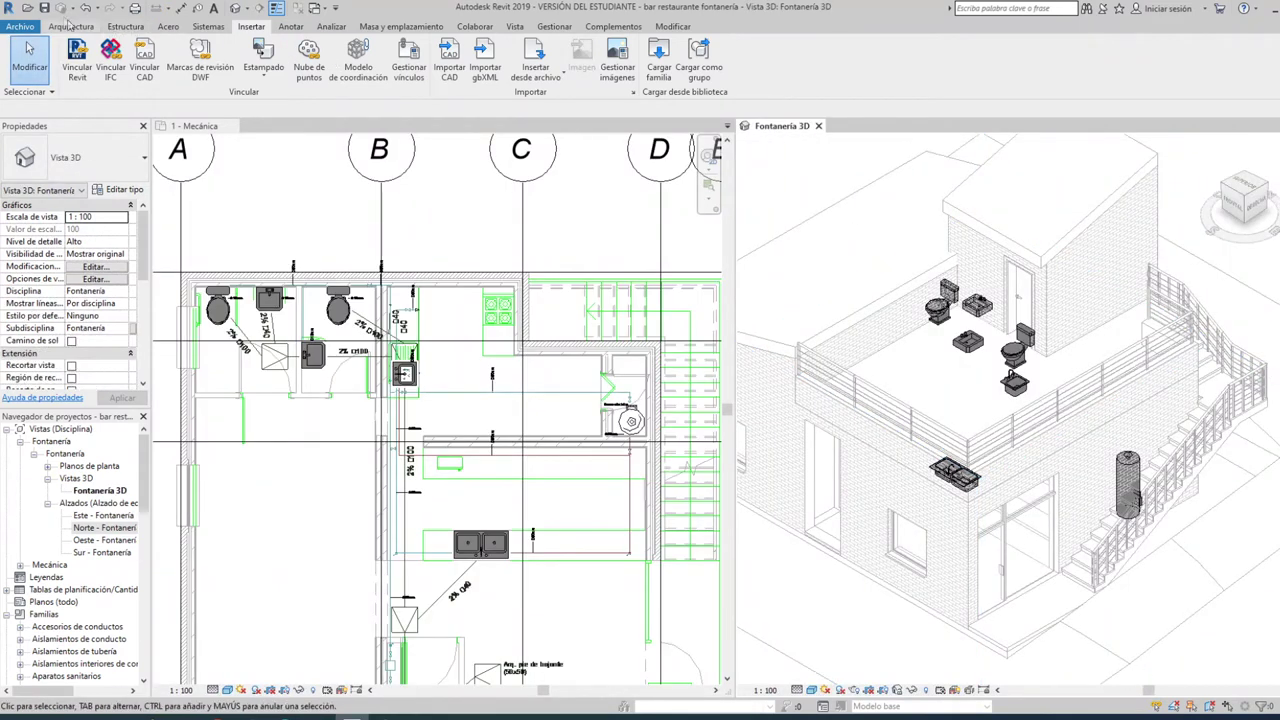
# - Save the plumbing project
pyautogui.click(45, 8)
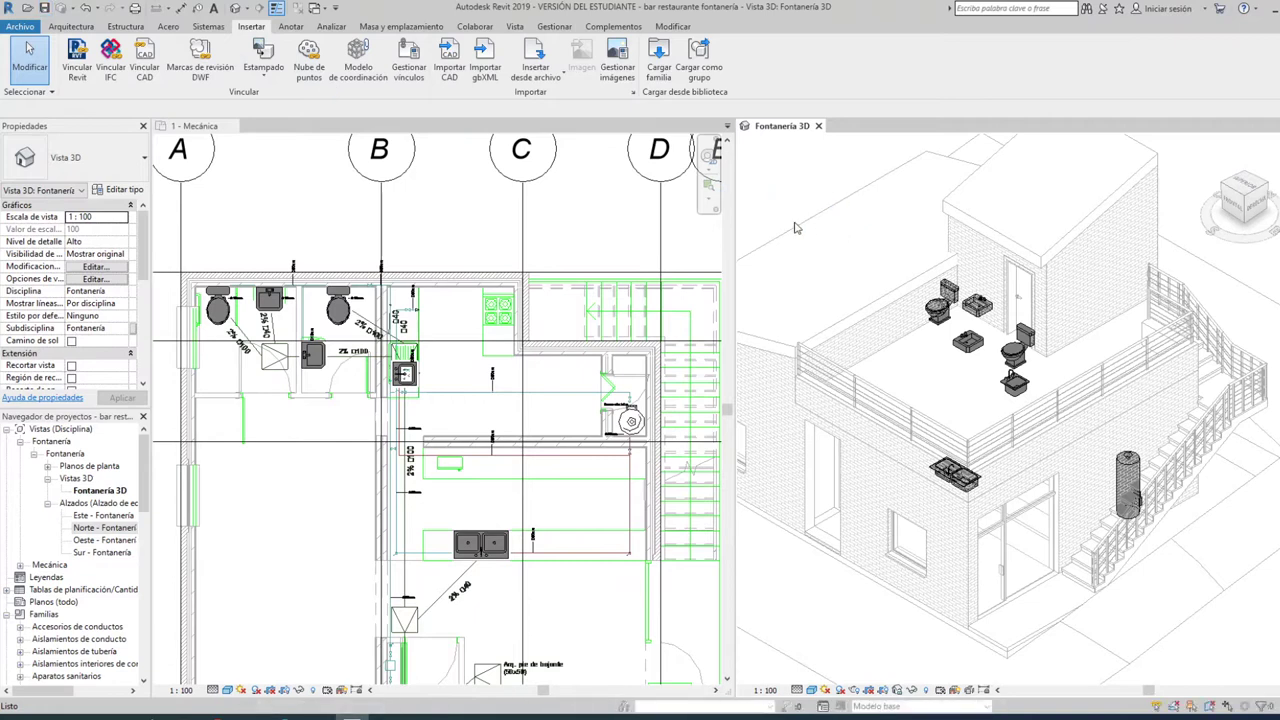
pyautogui.scroll(-2, 905, 380)
pyautogui.scroll(-2, 905, 380)
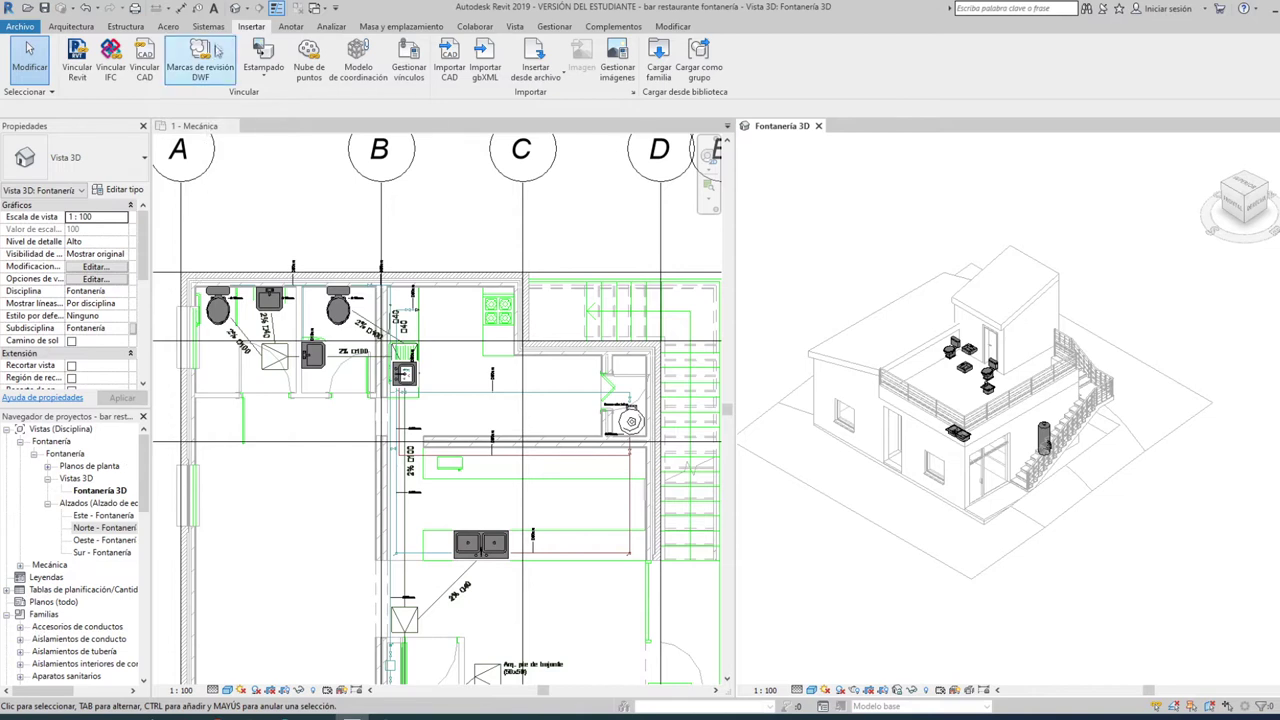
# - Browse plumbing fixture types, cancel without placing one, and activate the 1 - Mecánica plan
pyautogui.click(214, 29)
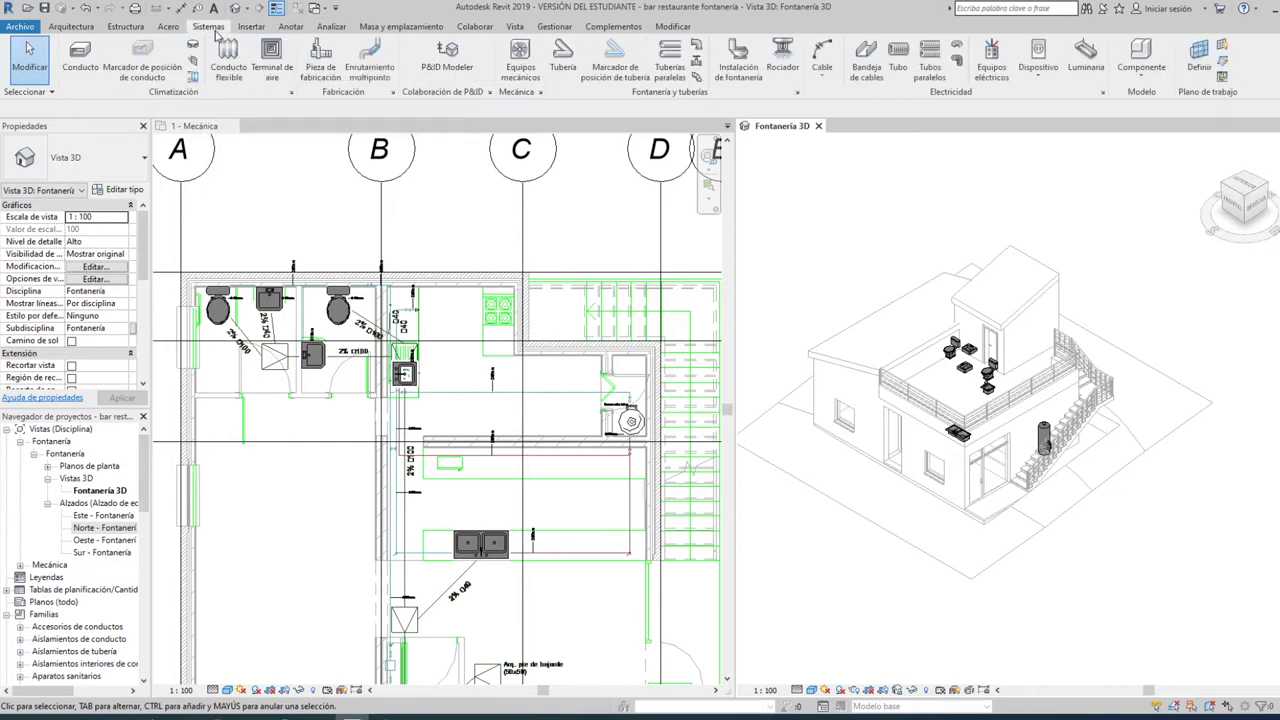
pyautogui.click(738, 55)
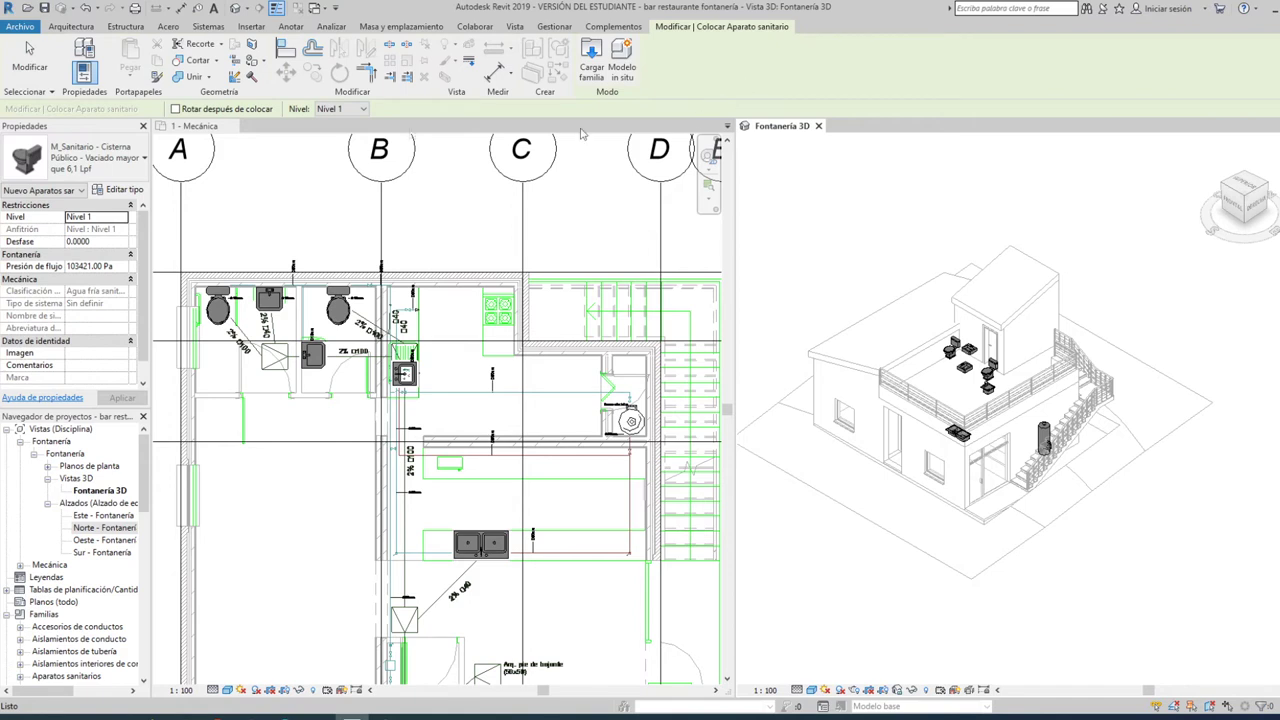
pyautogui.click(127, 165)
pyautogui.scroll(2, 110, 260)
pyautogui.scroll(2, 106, 263)
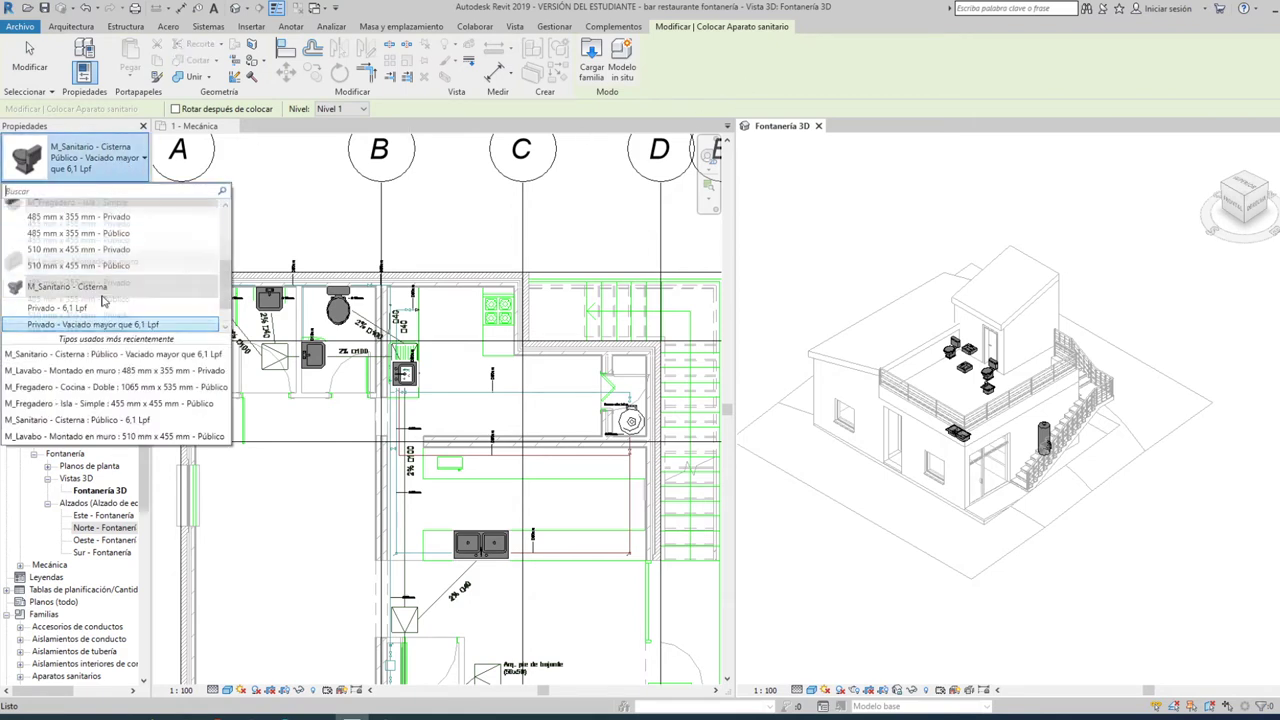
pyautogui.scroll(-2, 106, 263)
pyautogui.scroll(-2, 106, 263)
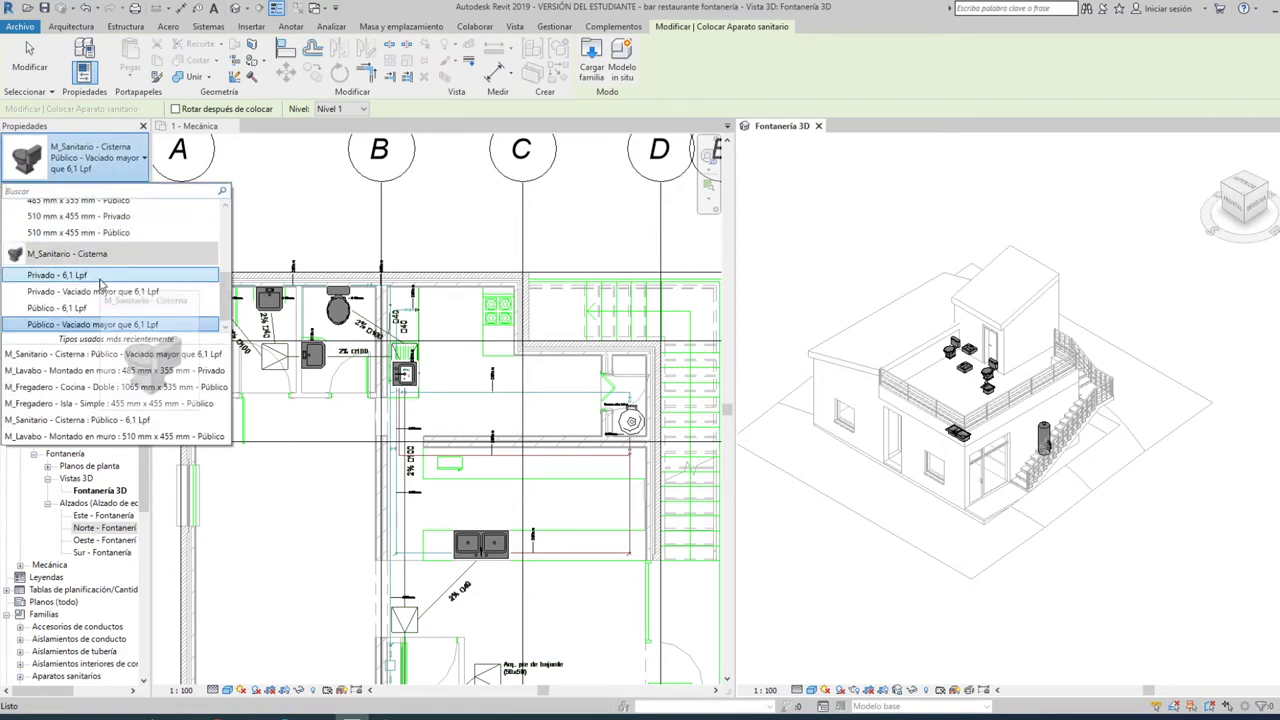
pyautogui.press('Escape')
pyautogui.press('Escape')
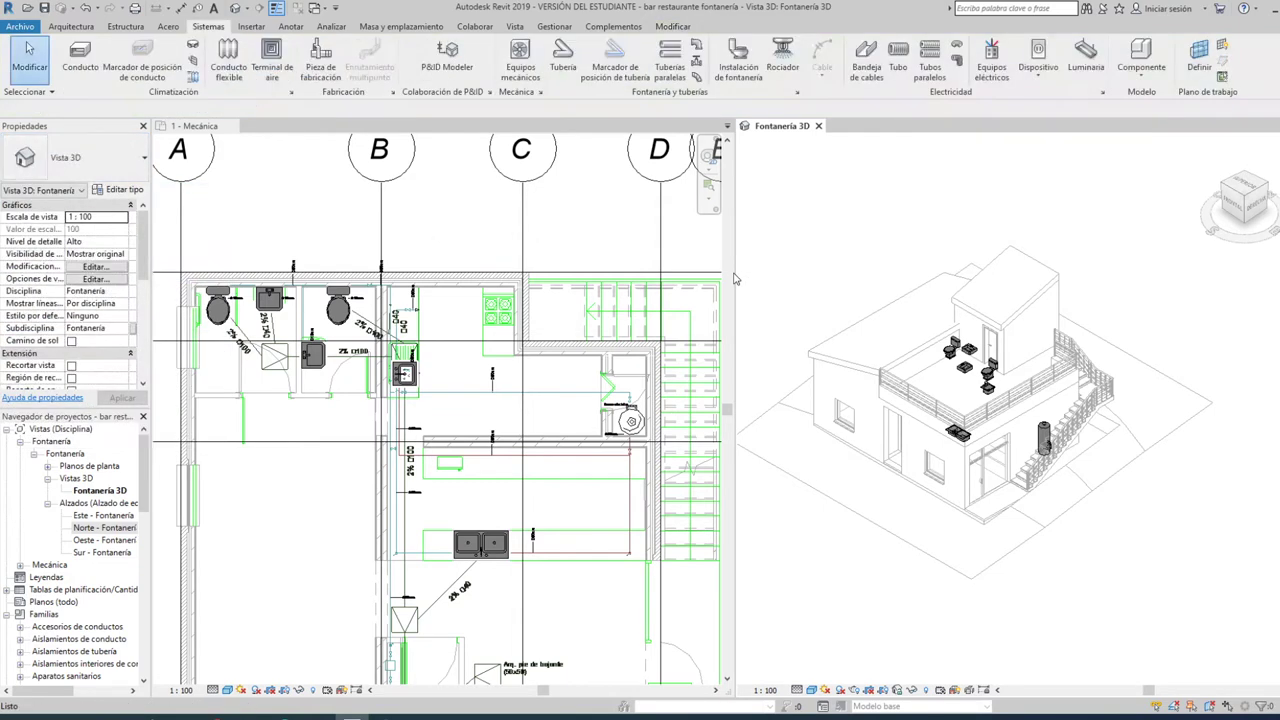
pyautogui.click(596, 243)
# - Window-select the sinks, washbasins, toilets and water heater in the 1 - Mecánica plan
pyautogui.scroll(-1, 592, 290)
pyautogui.scroll(-3, 586, 316)
pyautogui.scroll(1, 586, 316)
pyautogui.scroll(1, 595, 345)
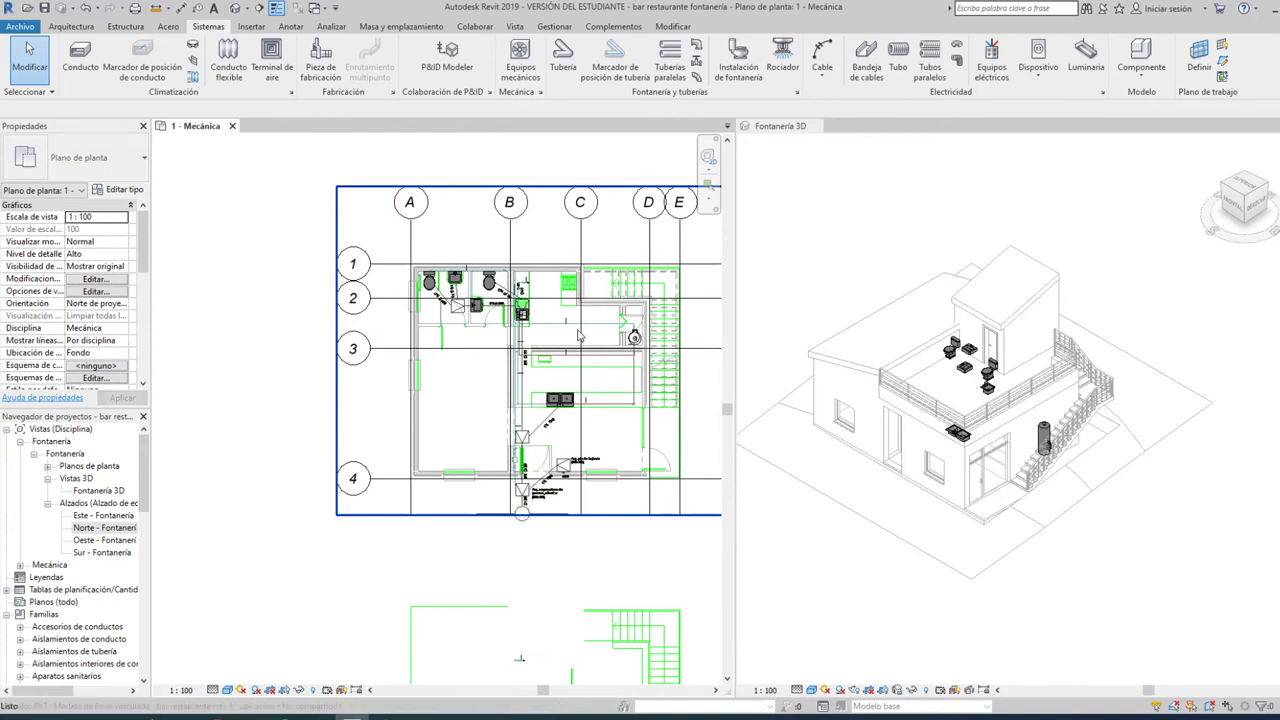
pyautogui.scroll(1, 605, 376)
pyautogui.moveTo(605, 376); pyautogui.dragTo(575, 418, button='middle')
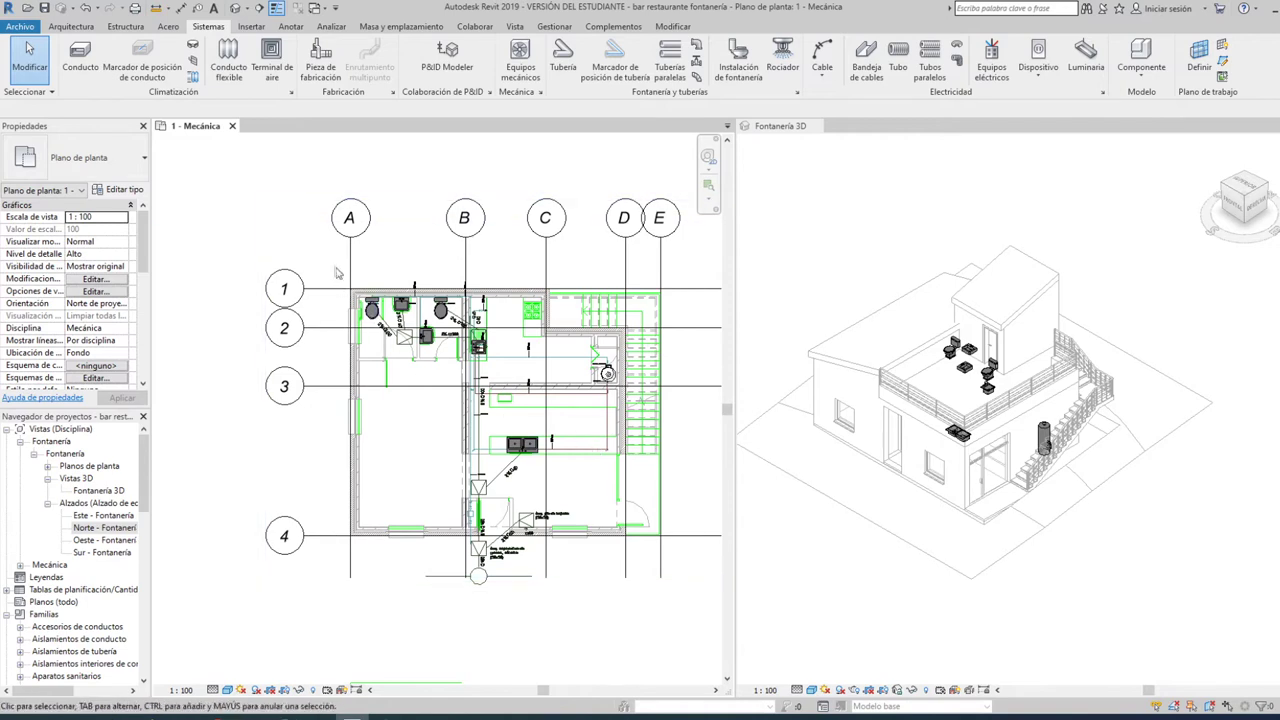
pyautogui.moveTo(333, 270); pyautogui.dragTo(638, 488)
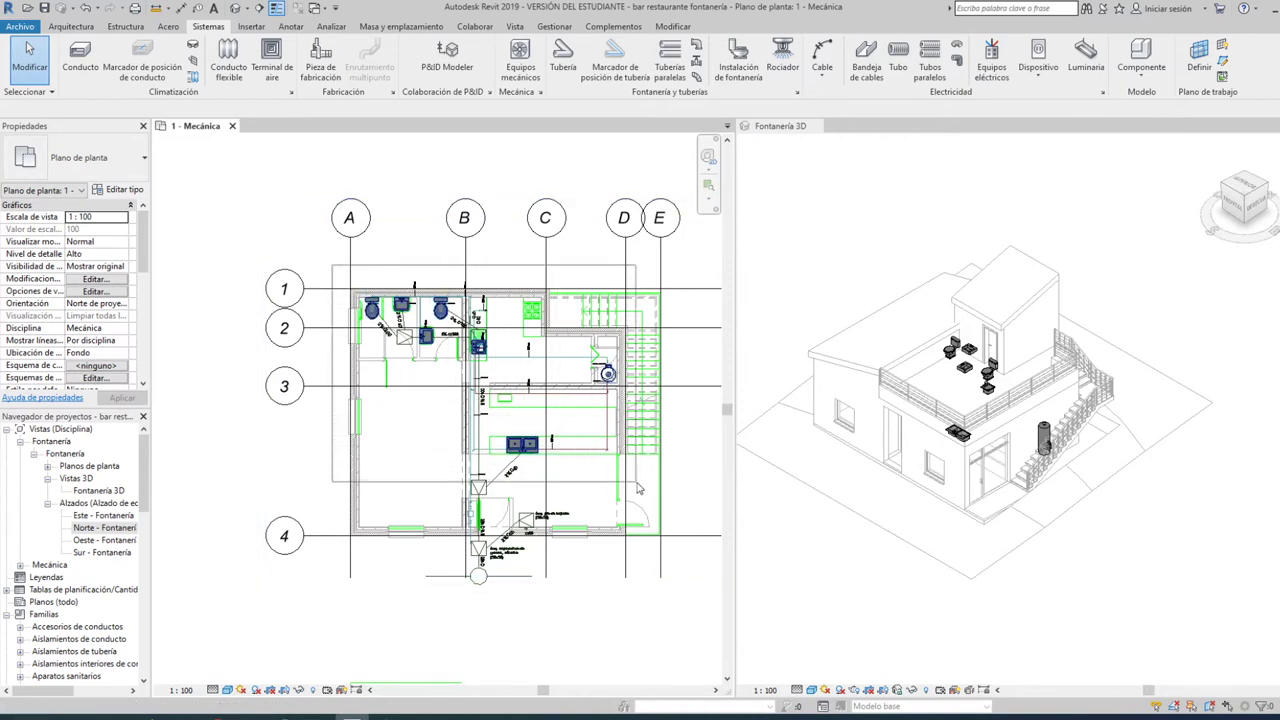
pyautogui.moveTo(638, 488); pyautogui.dragTo(641, 490)
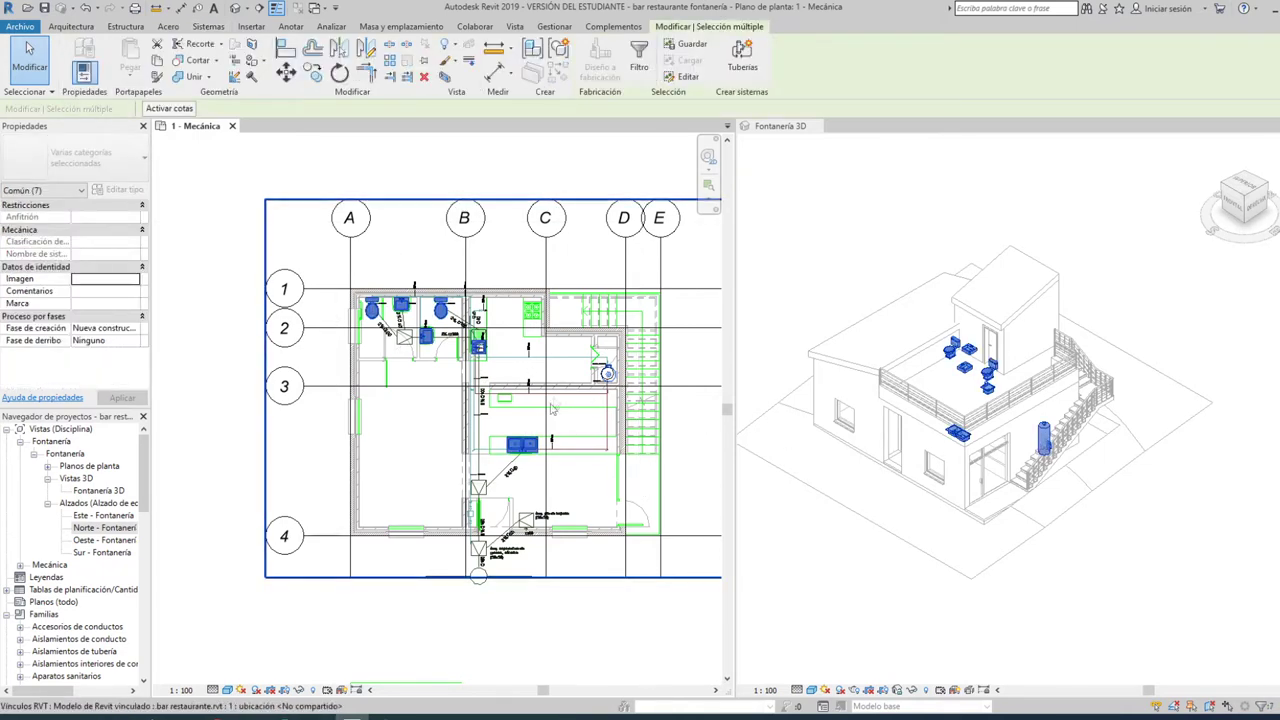
pyautogui.scroll(1, 553, 395)
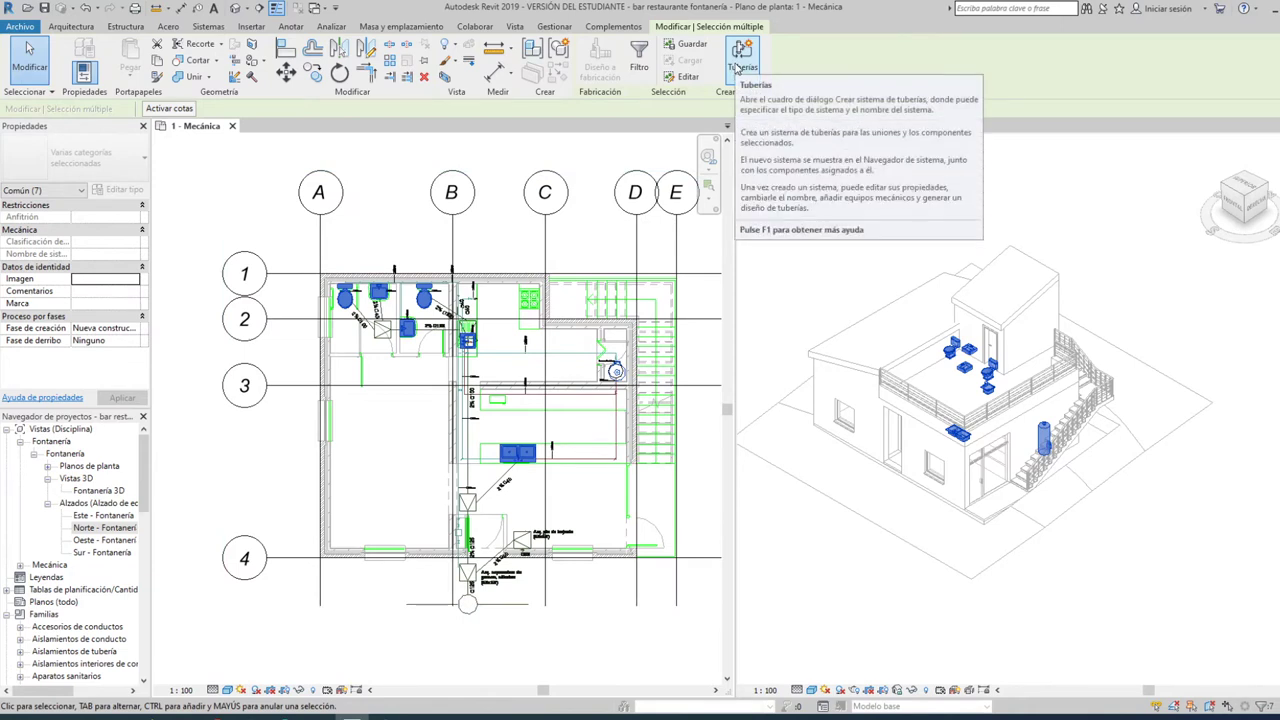
# - Create an Agua fría sanitaria piping system from the seven selected fixtures
pyautogui.click(740, 55)
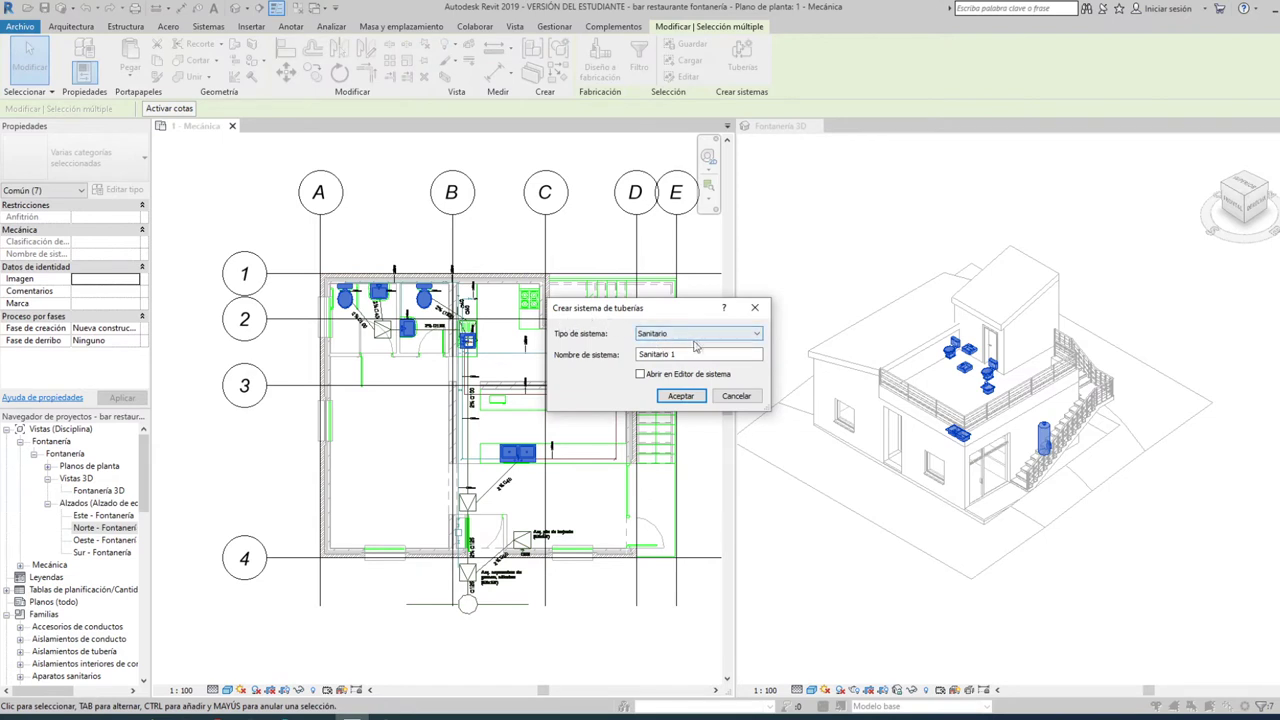
pyautogui.click(715, 339)
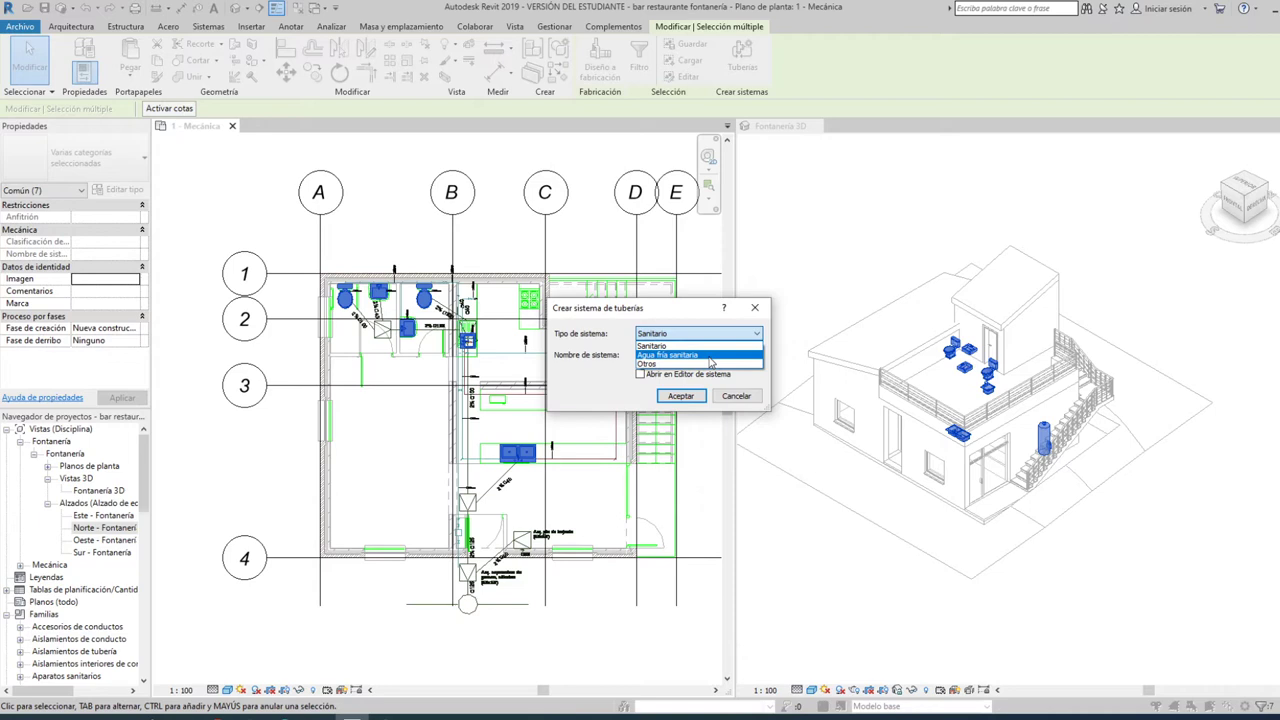
pyautogui.click(711, 356)
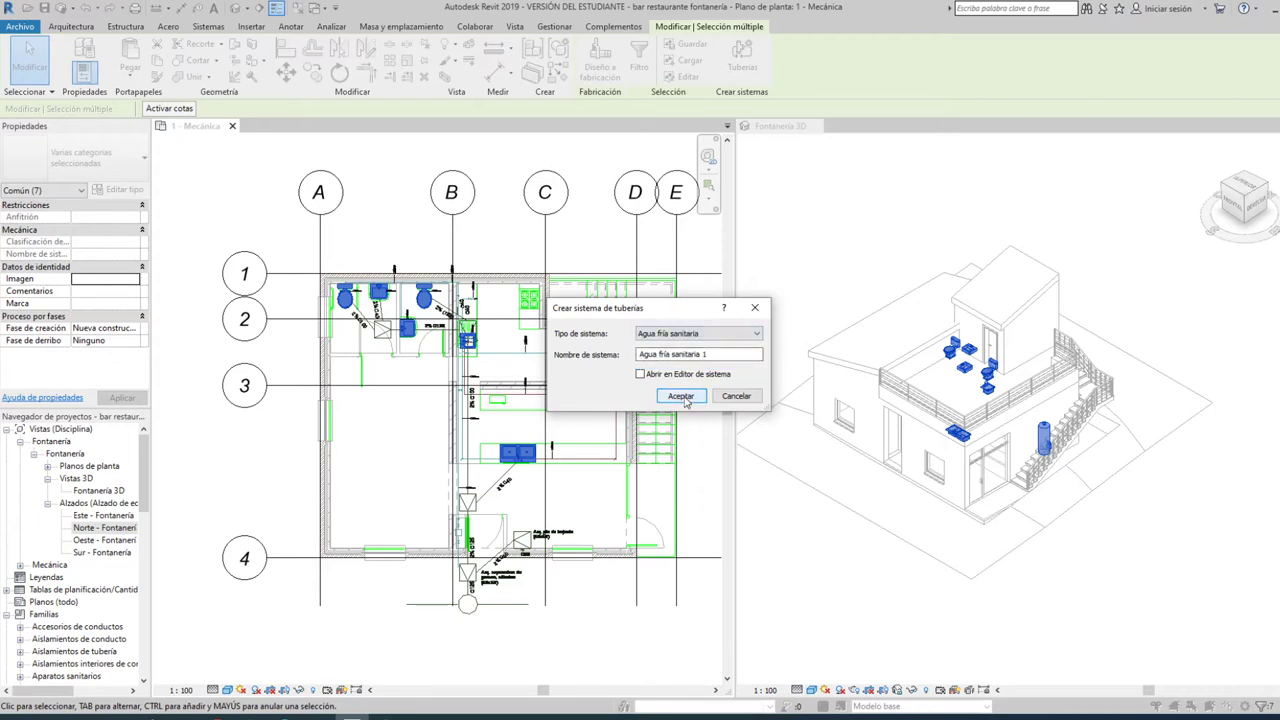
pyautogui.click(684, 398)
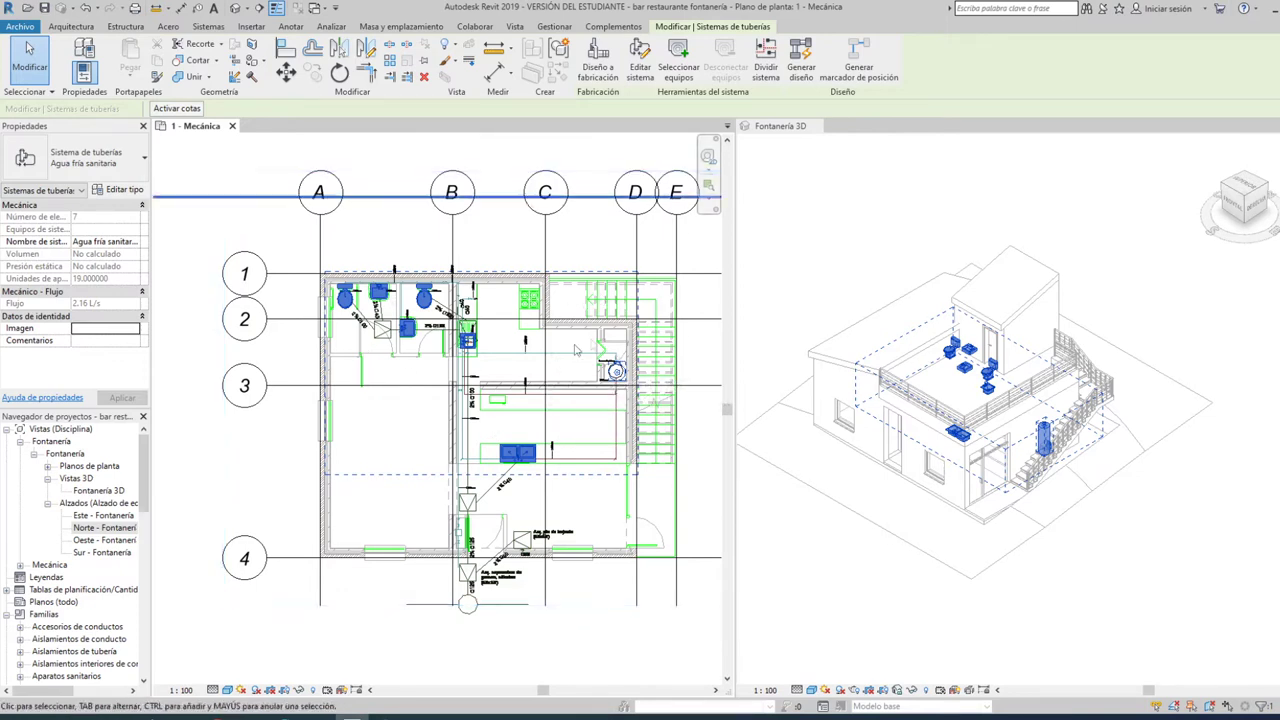
# - Generate a pipe layout for the cold-water system, previewing Red solution 1 of 6
pyautogui.scroll(1, 473, 385)
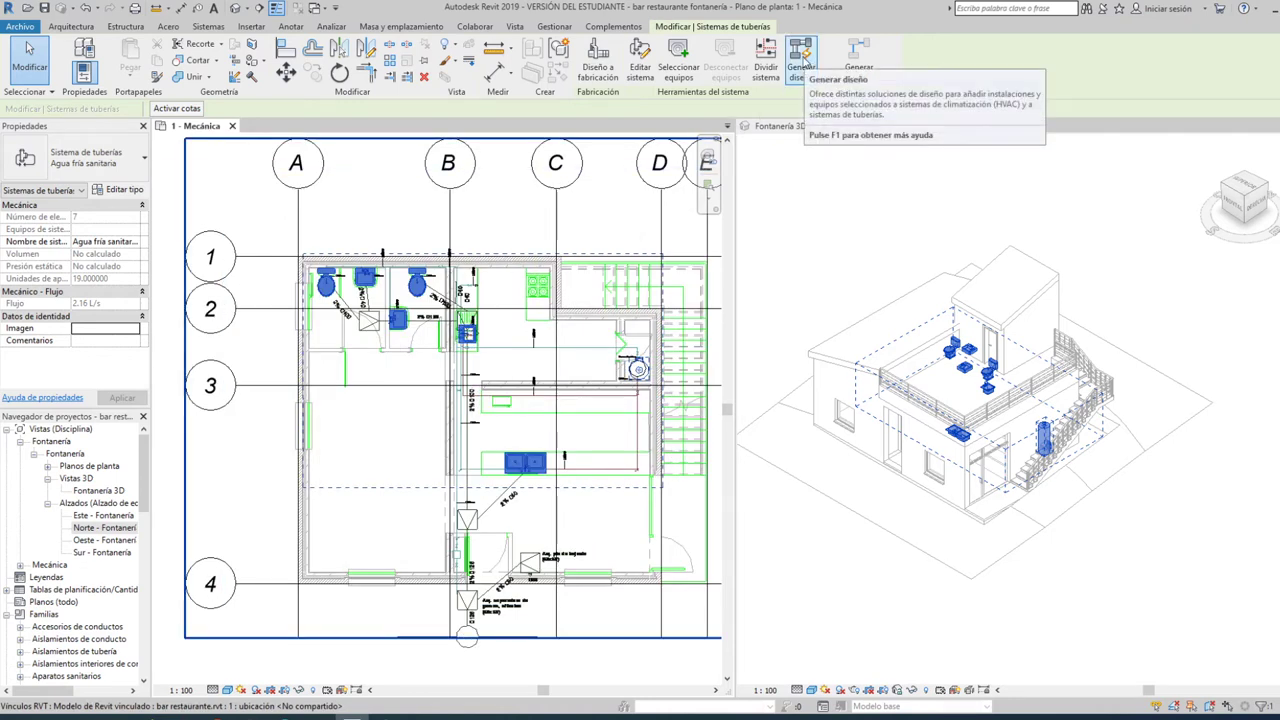
pyautogui.click(801, 60)
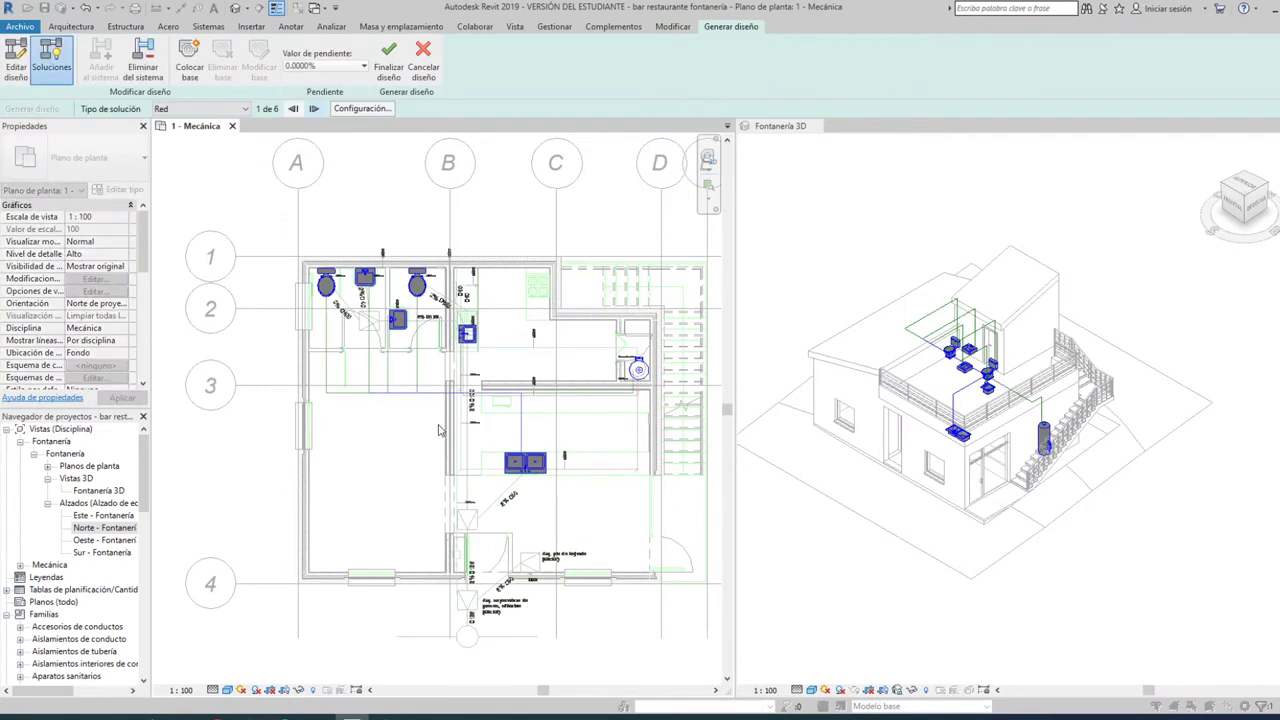
pyautogui.scroll(3, 437, 431)
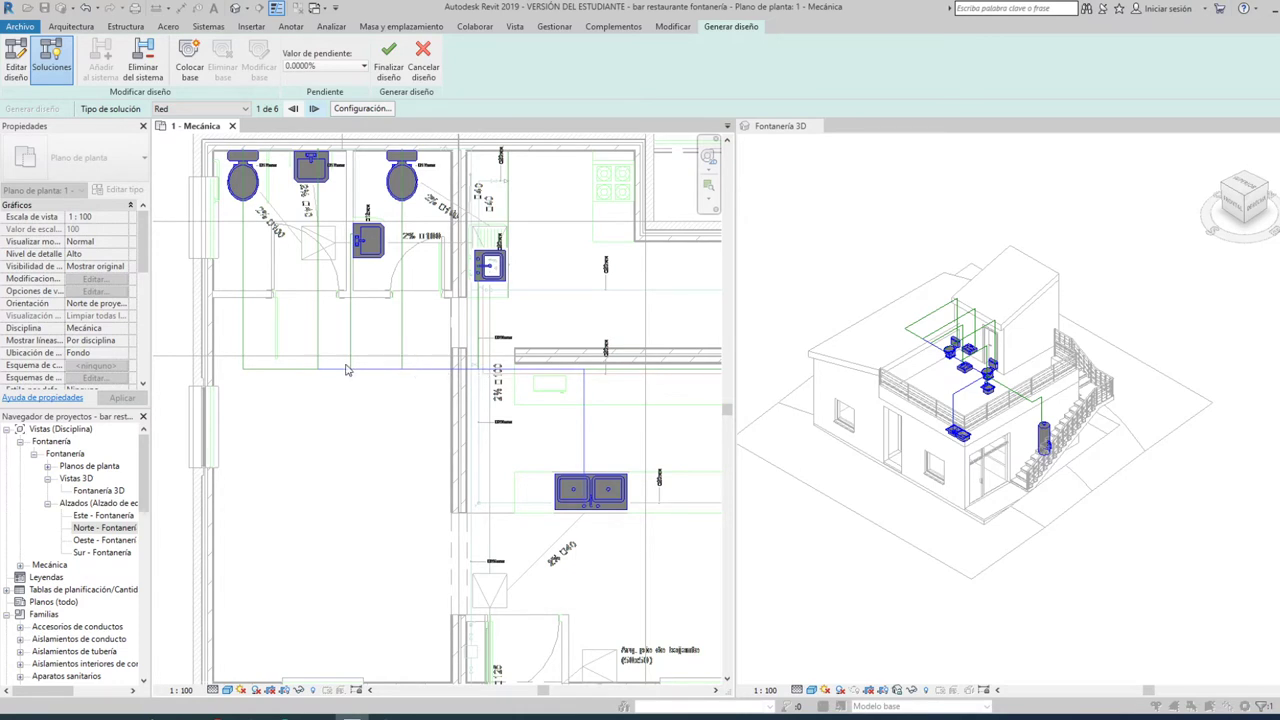
pyautogui.scroll(-1, 346, 370)
pyautogui.moveTo(531, 400)
pyautogui.mouseDown(button='middle')
pyautogui.moveTo(395, 437)
pyautogui.moveTo(505, 403)
pyautogui.mouseUp(button='middle')
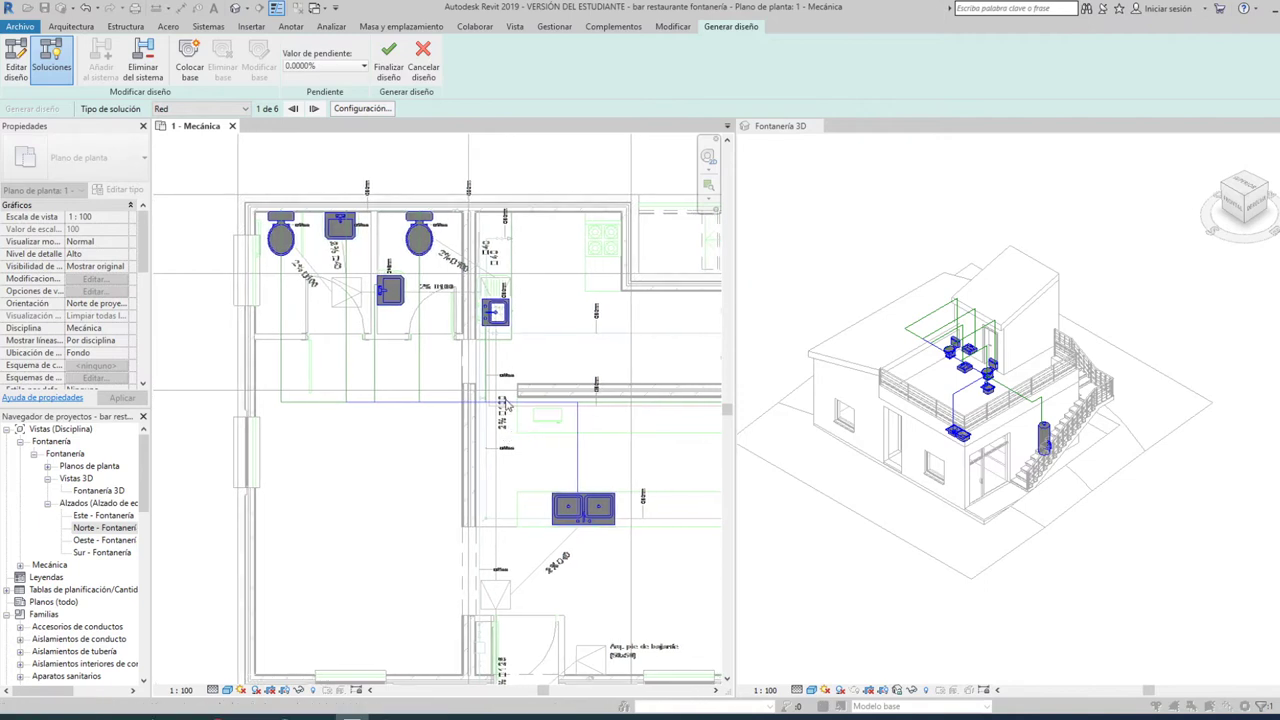
pyautogui.scroll(-1, 505, 403)
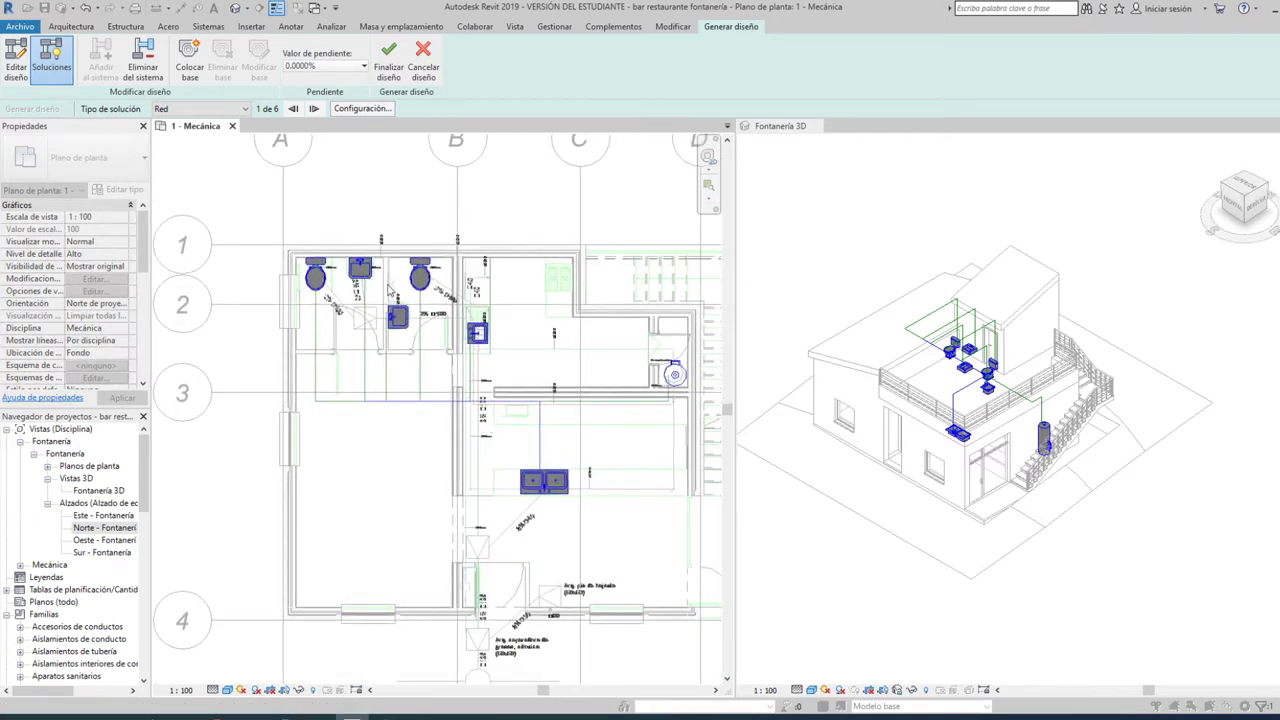
# - Preview the Perímetro and Intersecciones solution types, then switch back to Red
pyautogui.click(243, 110)
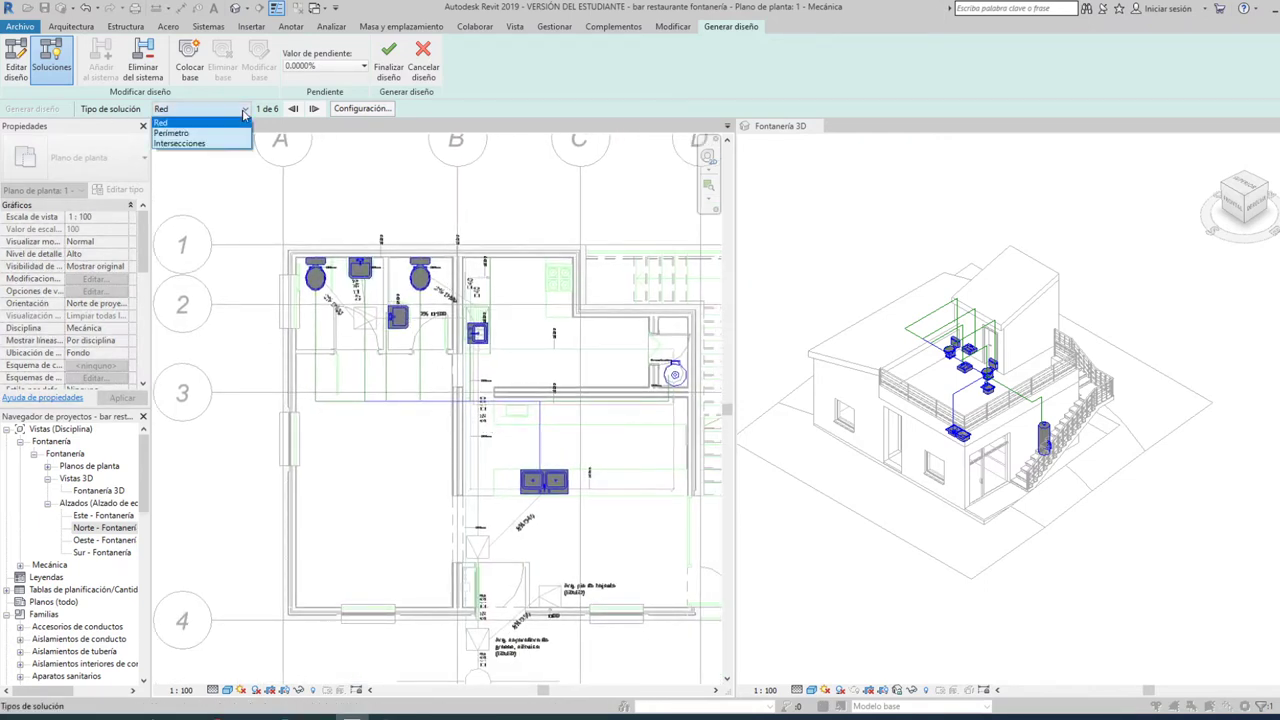
pyautogui.click(243, 132)
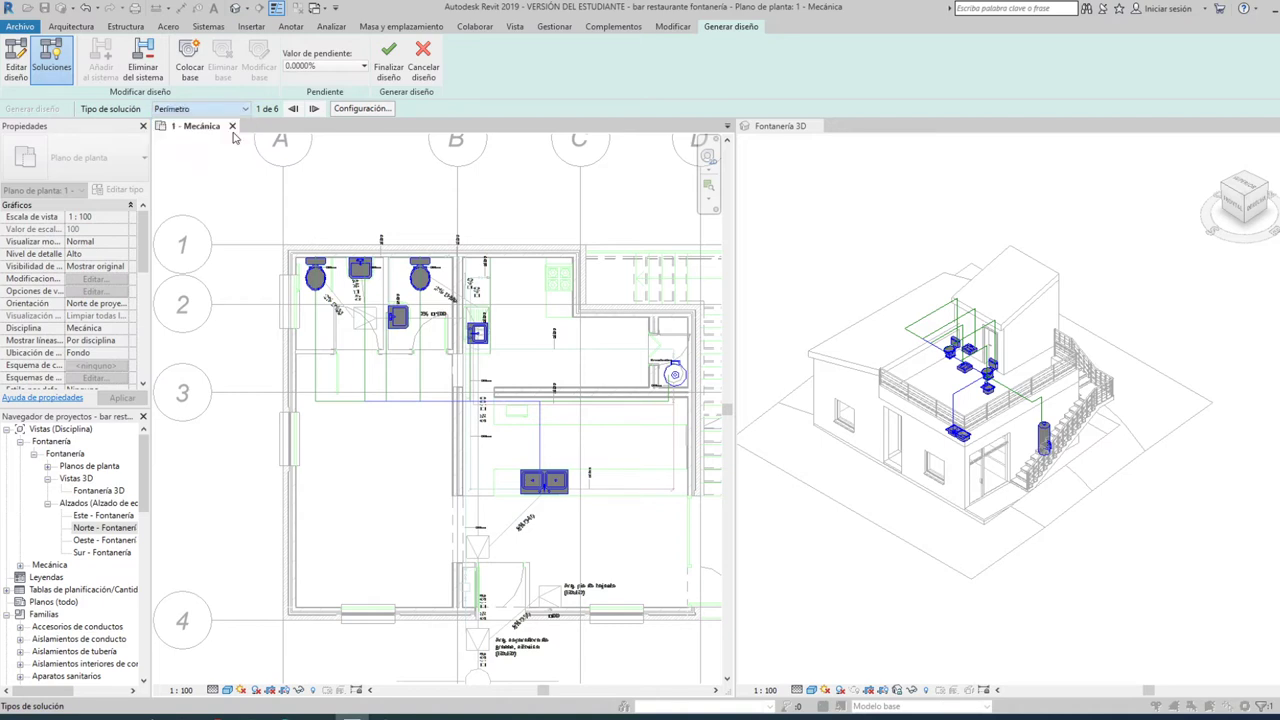
pyautogui.click(243, 110)
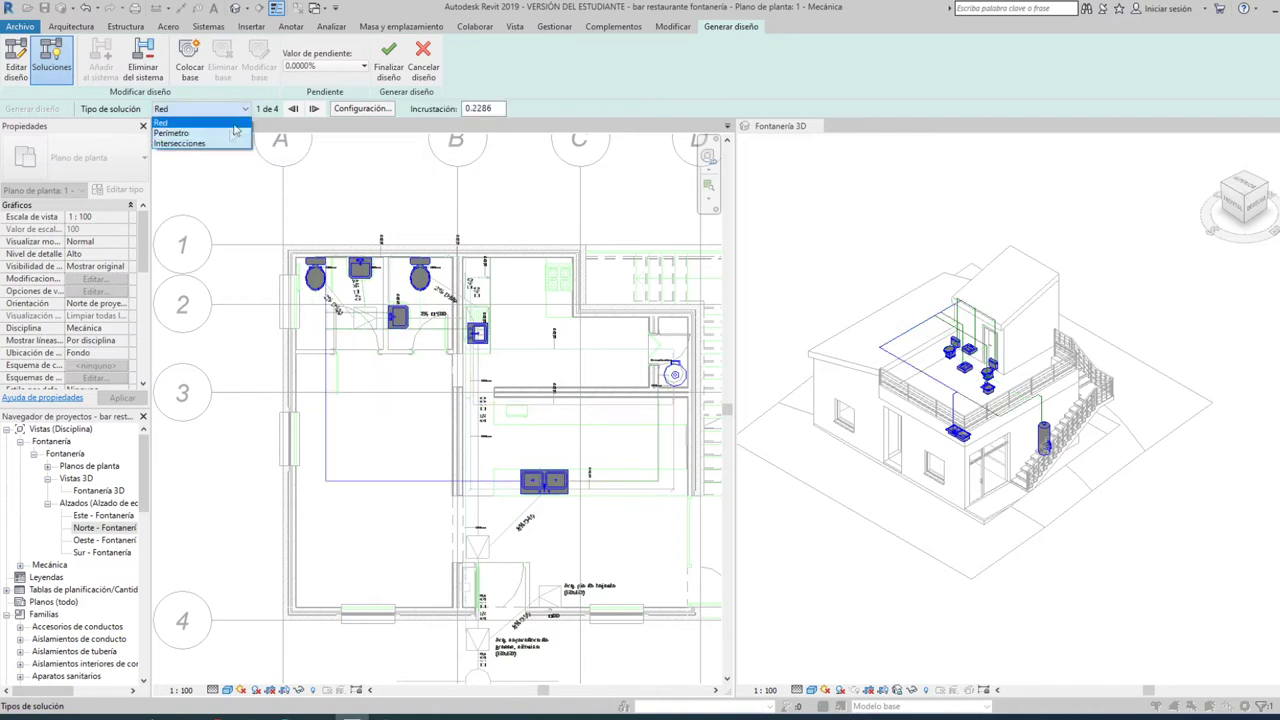
pyautogui.click(225, 150)
pyautogui.click(243, 110)
pyautogui.click(198, 121)
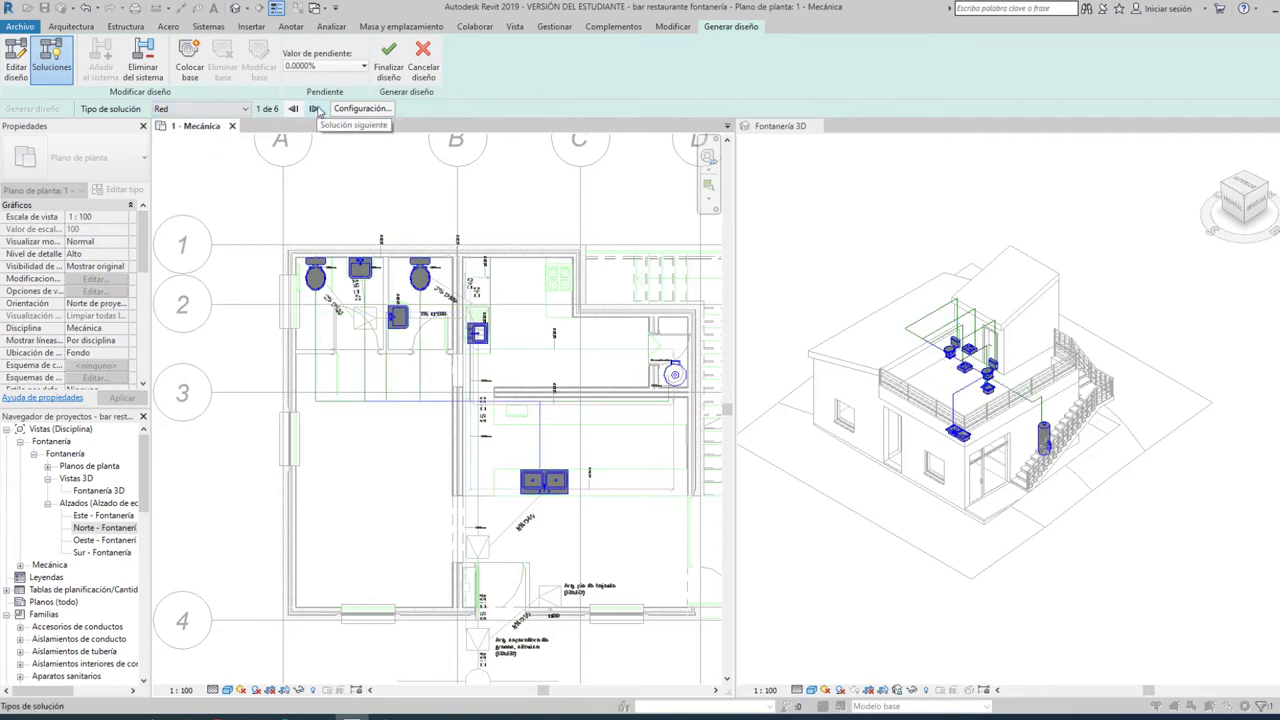
# - Step through the Red routing solutions and open the pipe conversion settings
pyautogui.click(316, 110)
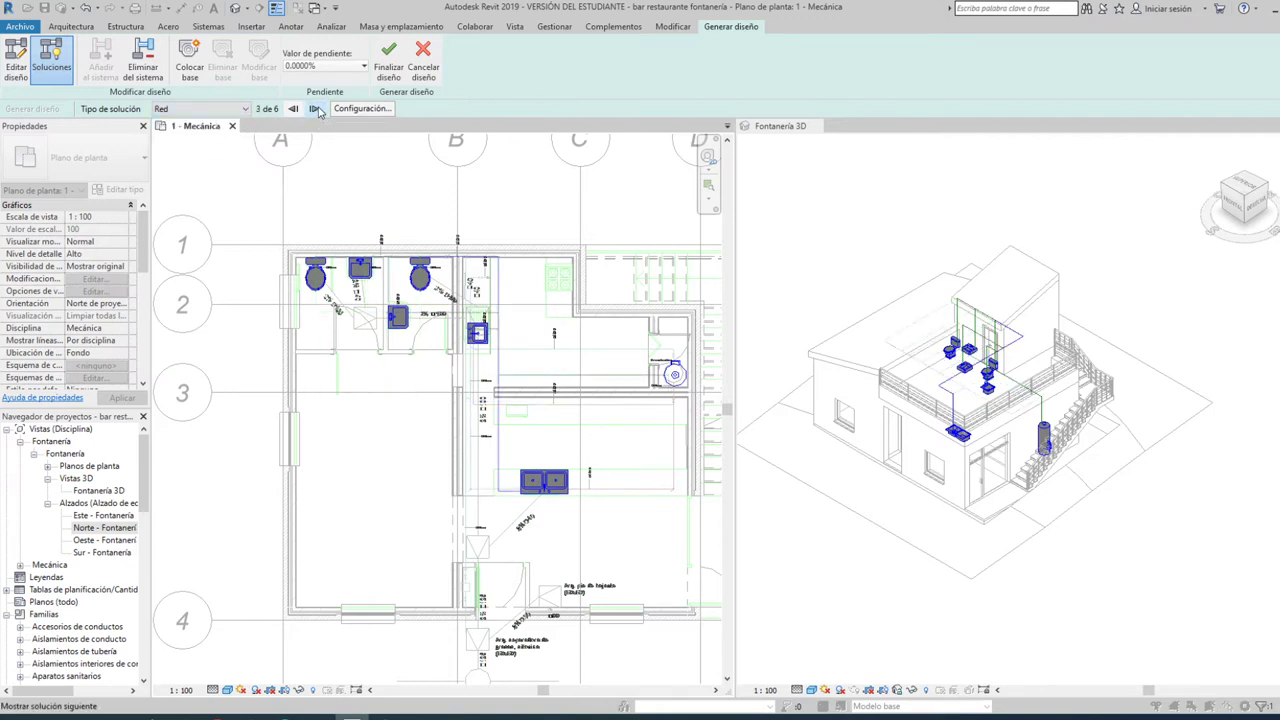
pyautogui.click(316, 110)
pyautogui.click(316, 110)
pyautogui.click(316, 110)
pyautogui.click(352, 110)
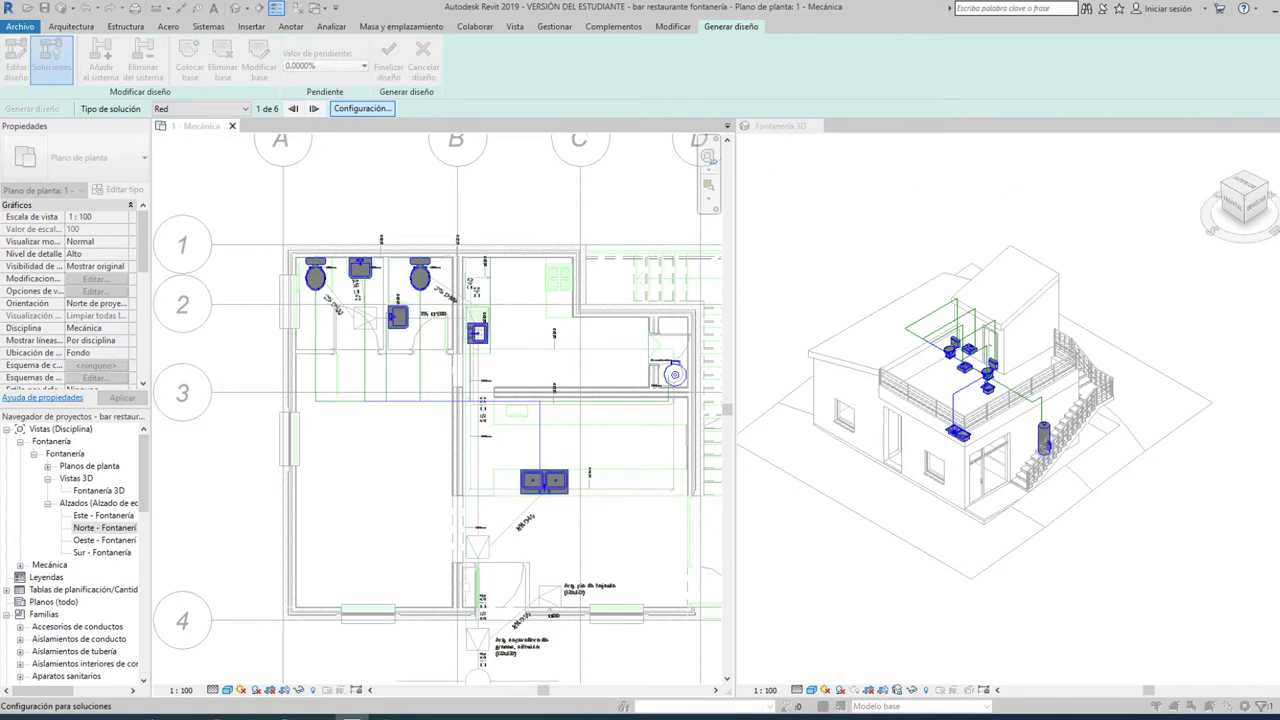
# - Set the pipe type to PEX for both Principal and Ramificación pipes
pyautogui.moveTo(605, 82); pyautogui.dragTo(558, 162)
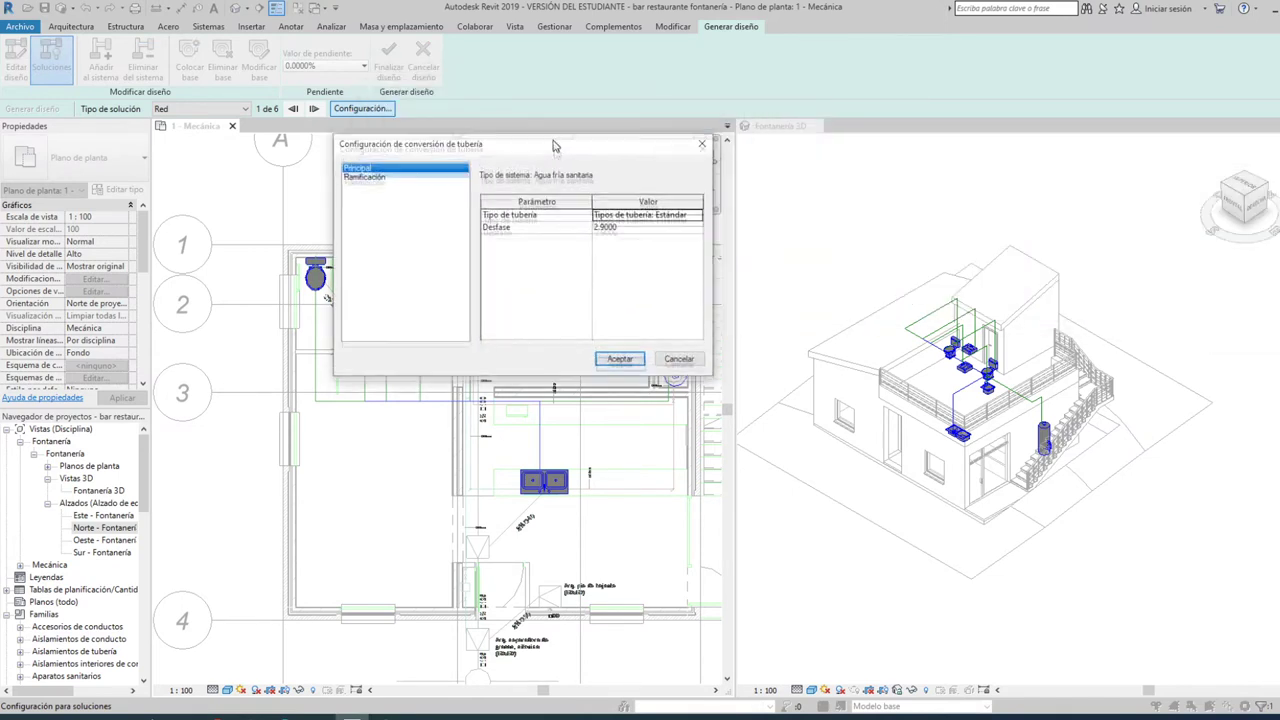
pyautogui.click(640, 233)
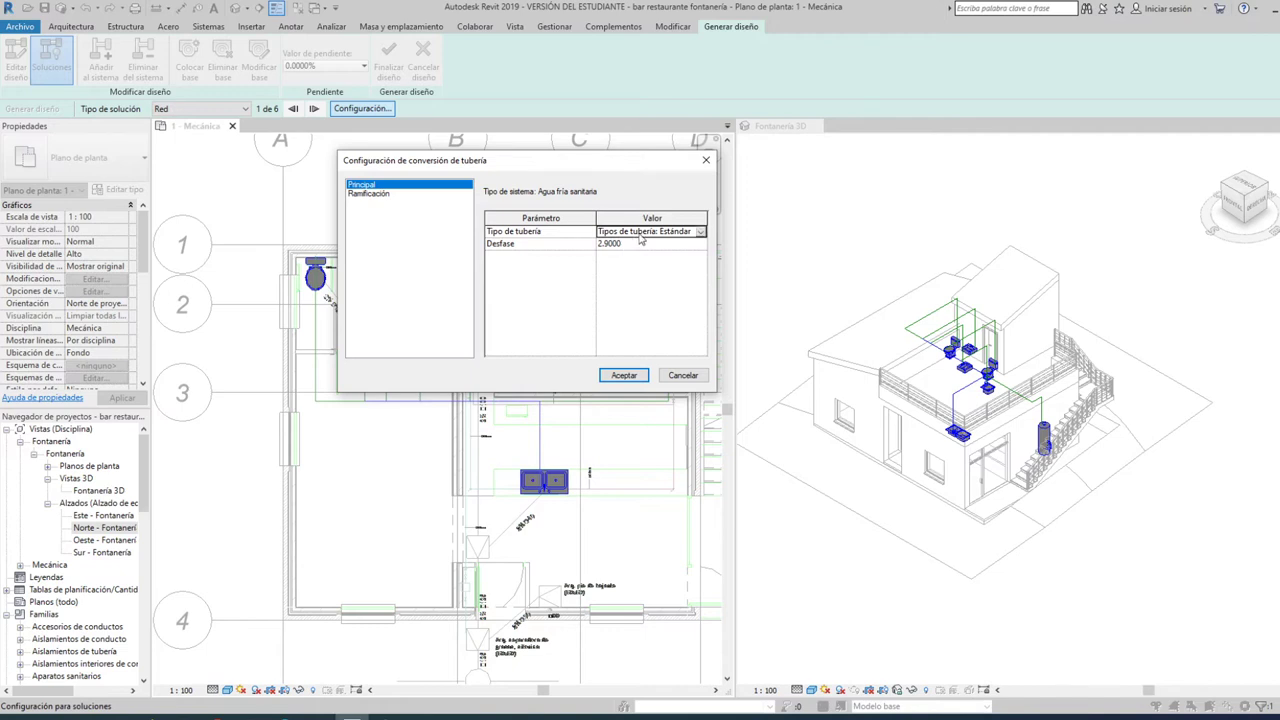
pyautogui.click(702, 232)
pyautogui.click(678, 265)
pyautogui.click(378, 195)
pyautogui.click(688, 233)
pyautogui.click(701, 232)
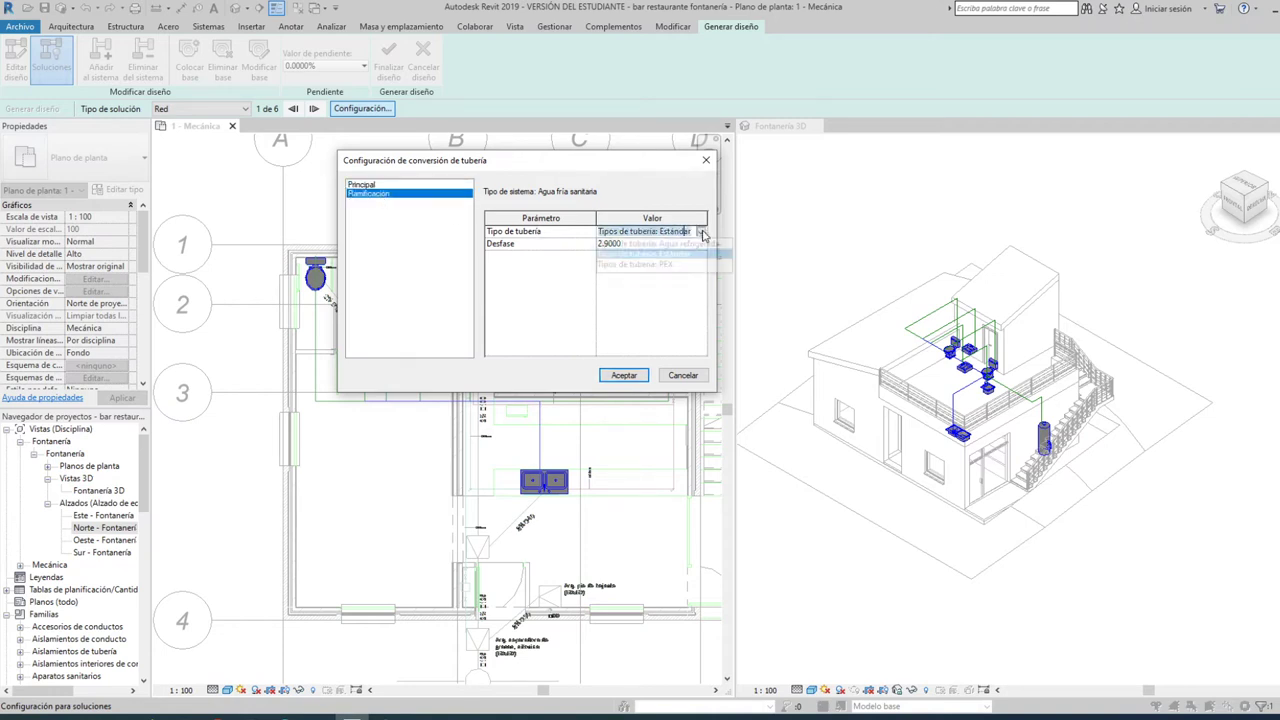
pyautogui.click(676, 267)
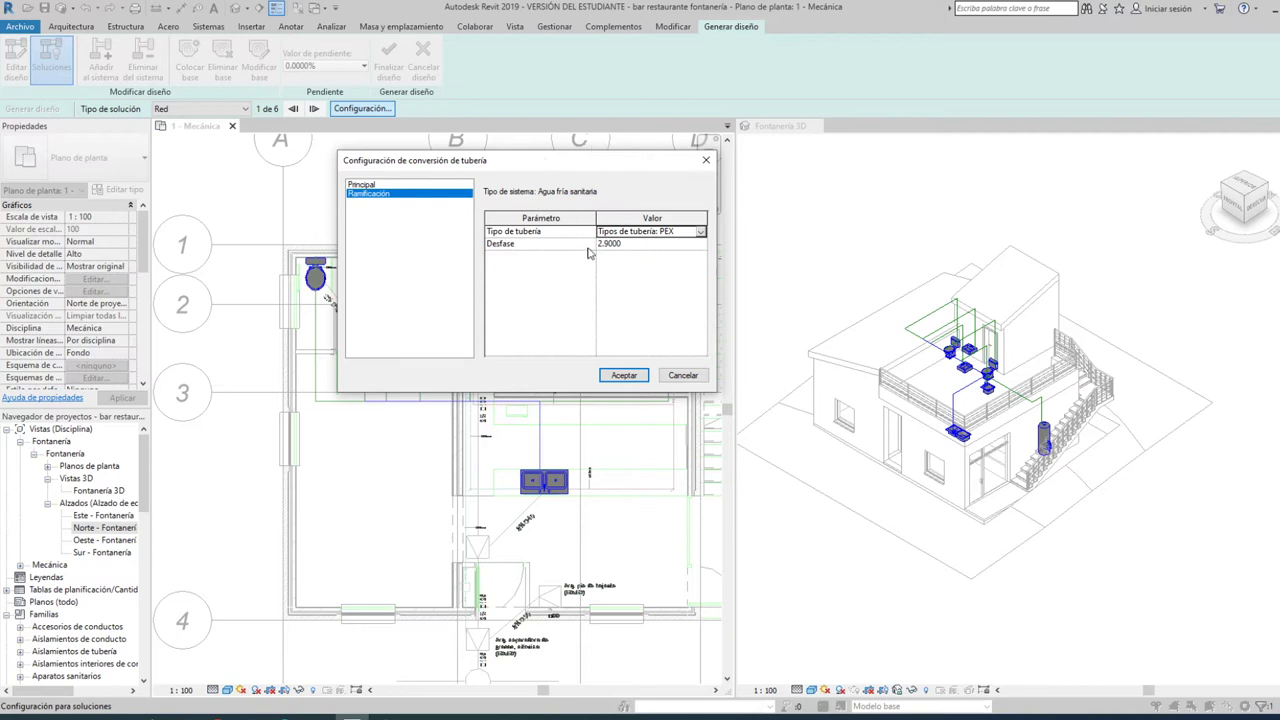
pyautogui.click(624, 375)
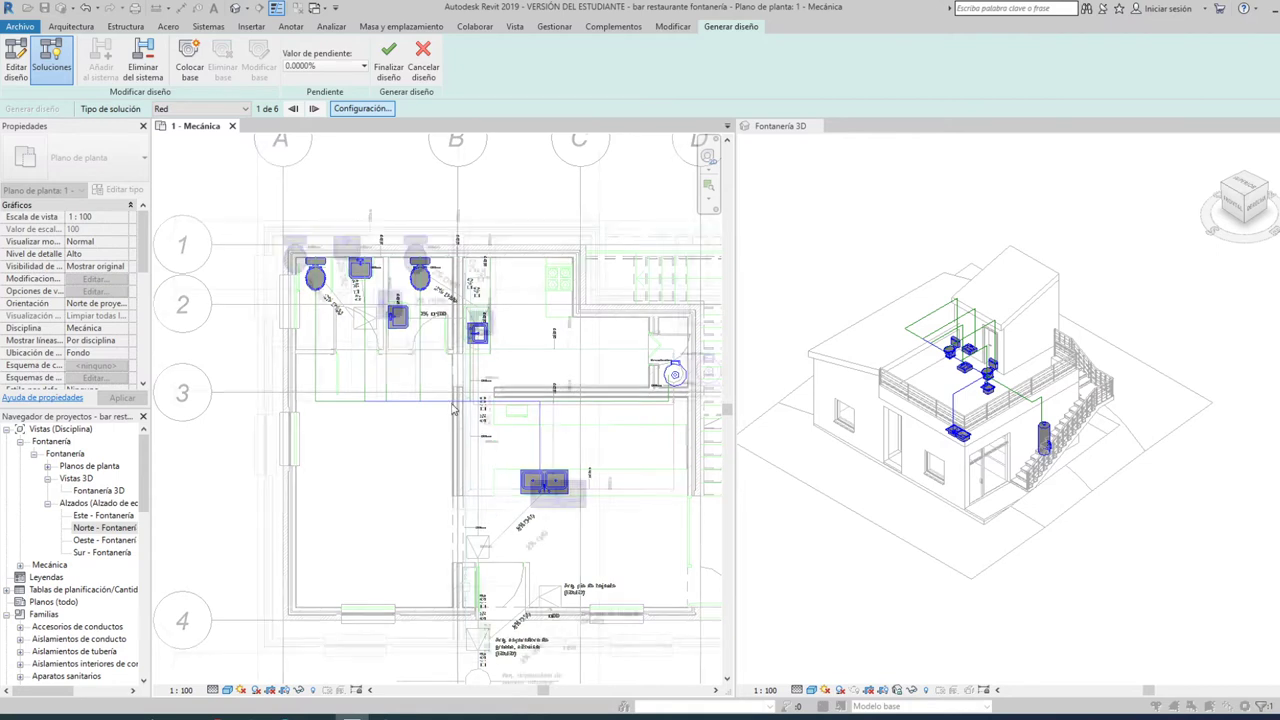
pyautogui.scroll(4, 452, 408)
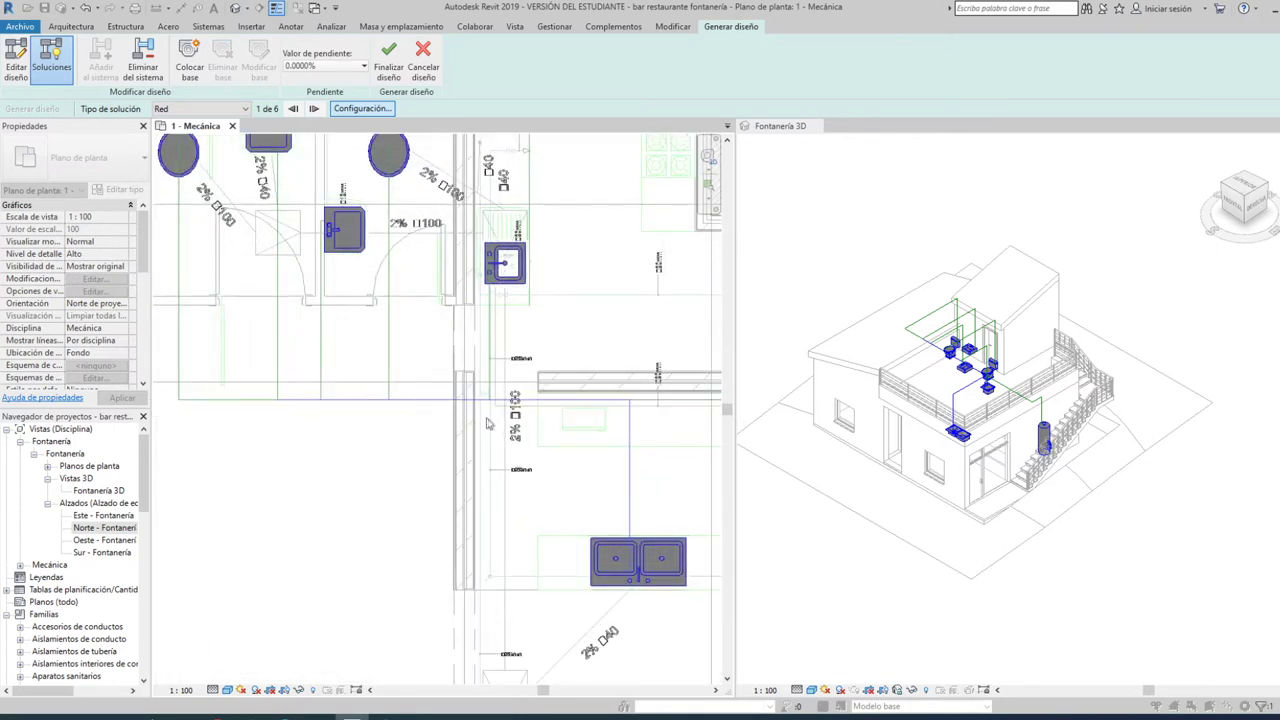
pyautogui.scroll(-1, 480, 413)
pyautogui.scroll(-1, 480, 413)
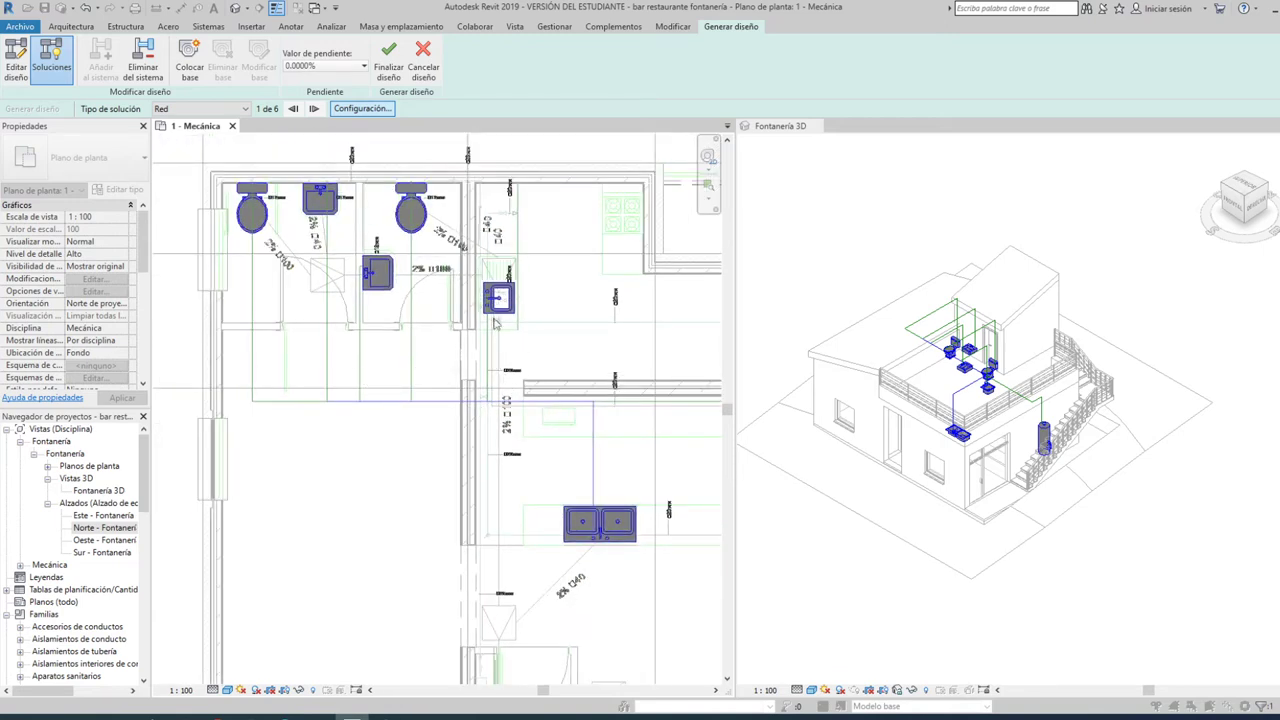
pyautogui.scroll(-2, 507, 328)
pyautogui.scroll(2, 513, 375)
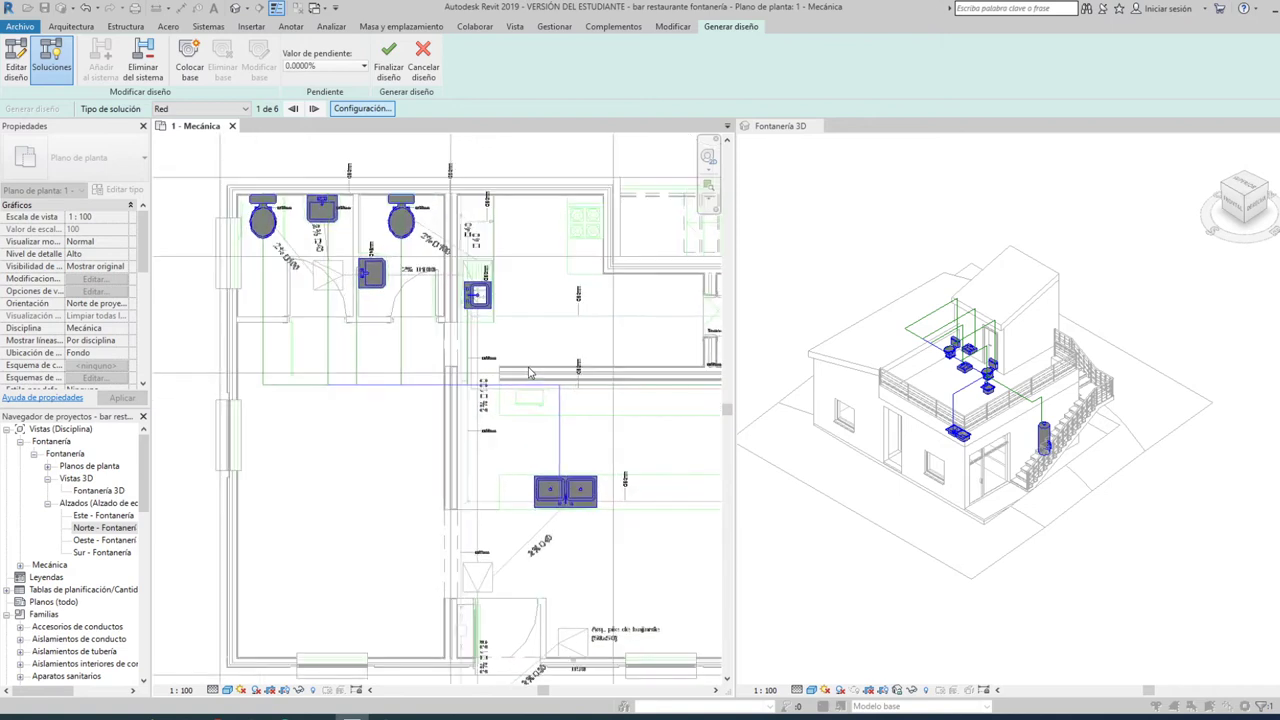
pyautogui.scroll(-1, 513, 375)
pyautogui.scroll(2, 513, 375)
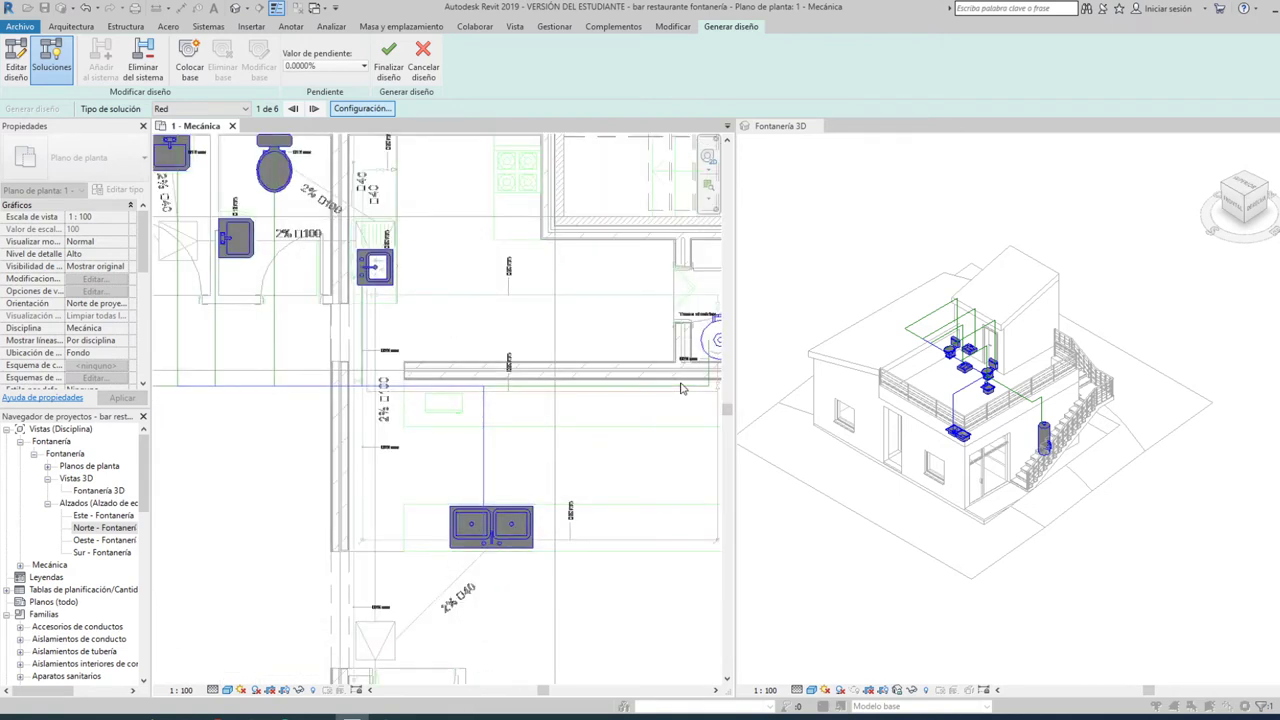
pyautogui.scroll(-1, 513, 373)
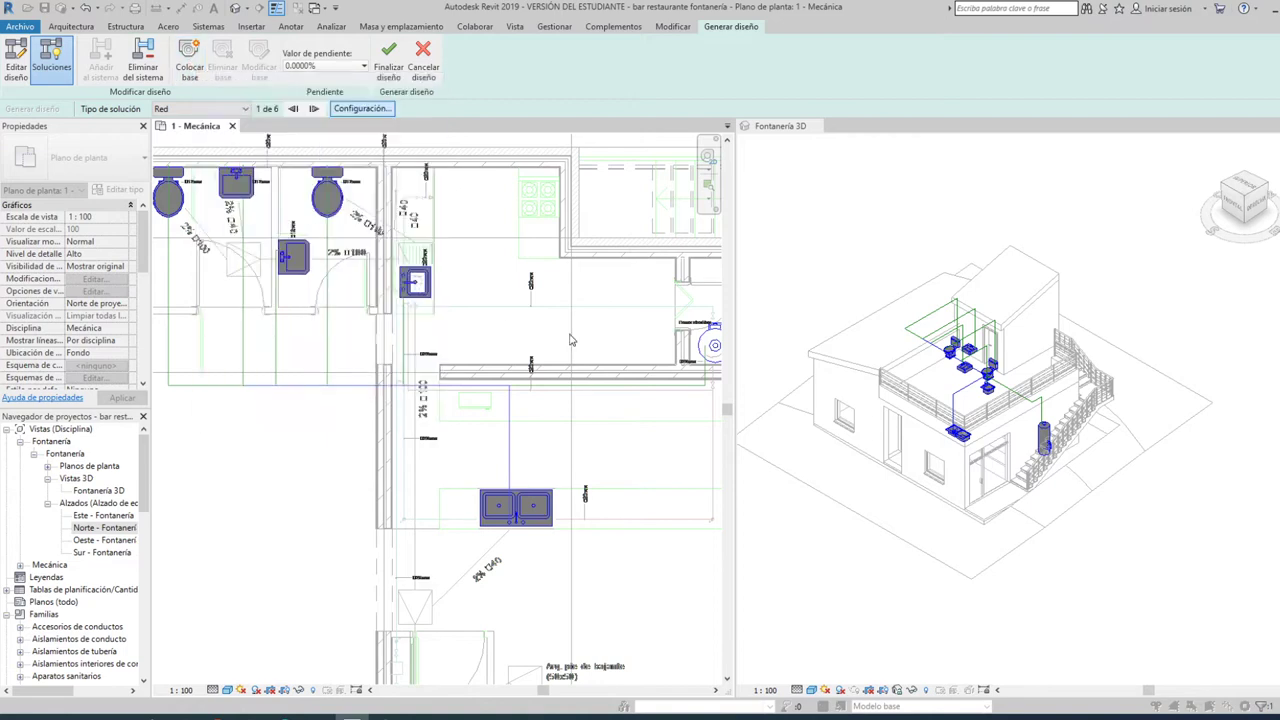
# - Place a pipe base in the plan just inside the wall above the grease separator
pyautogui.click(192, 62)
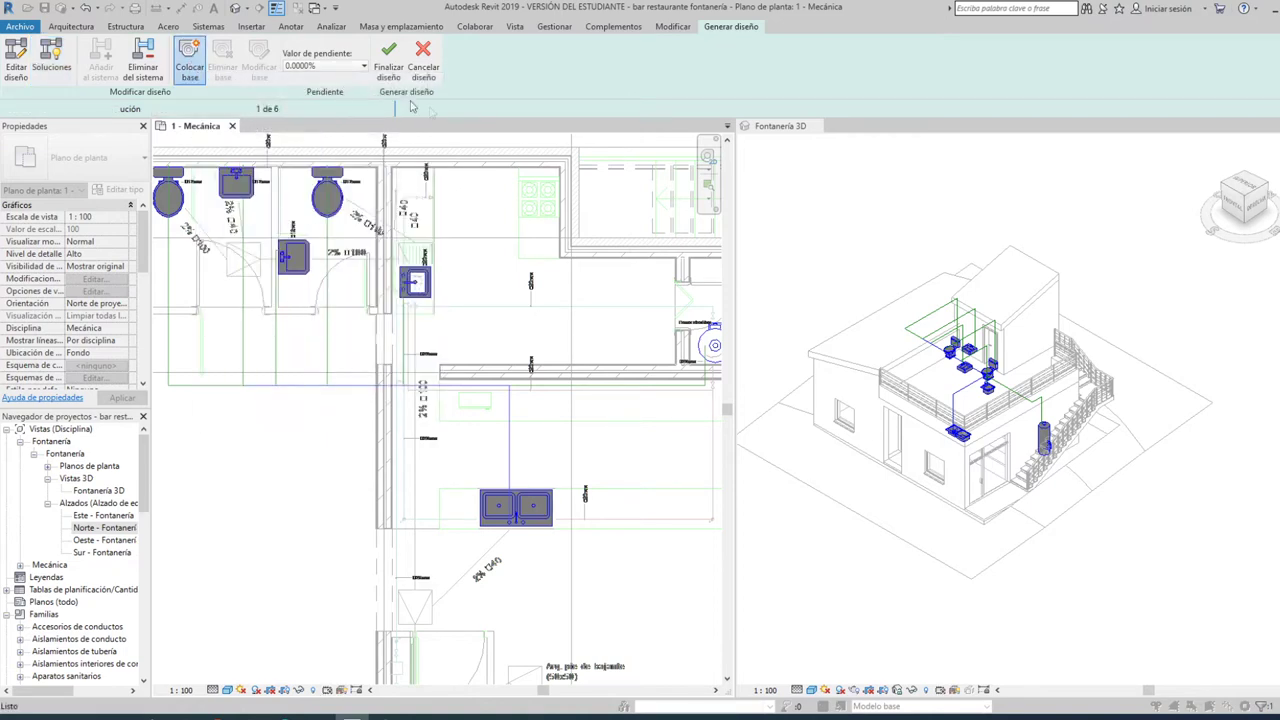
pyautogui.scroll(-3, 514, 145)
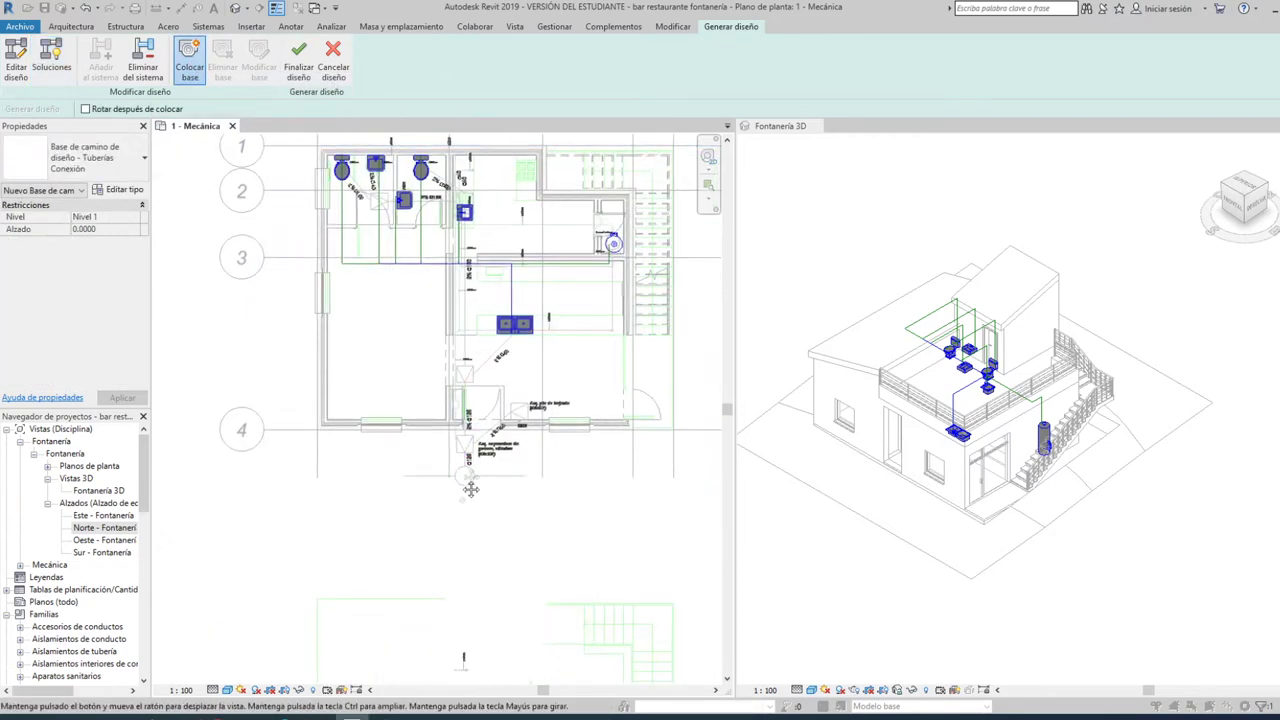
pyautogui.moveTo(462, 656); pyautogui.dragTo(462, 618, button='middle')
pyautogui.scroll(2, 437, 397)
pyautogui.scroll(2, 437, 397)
pyautogui.scroll(2, 443, 380)
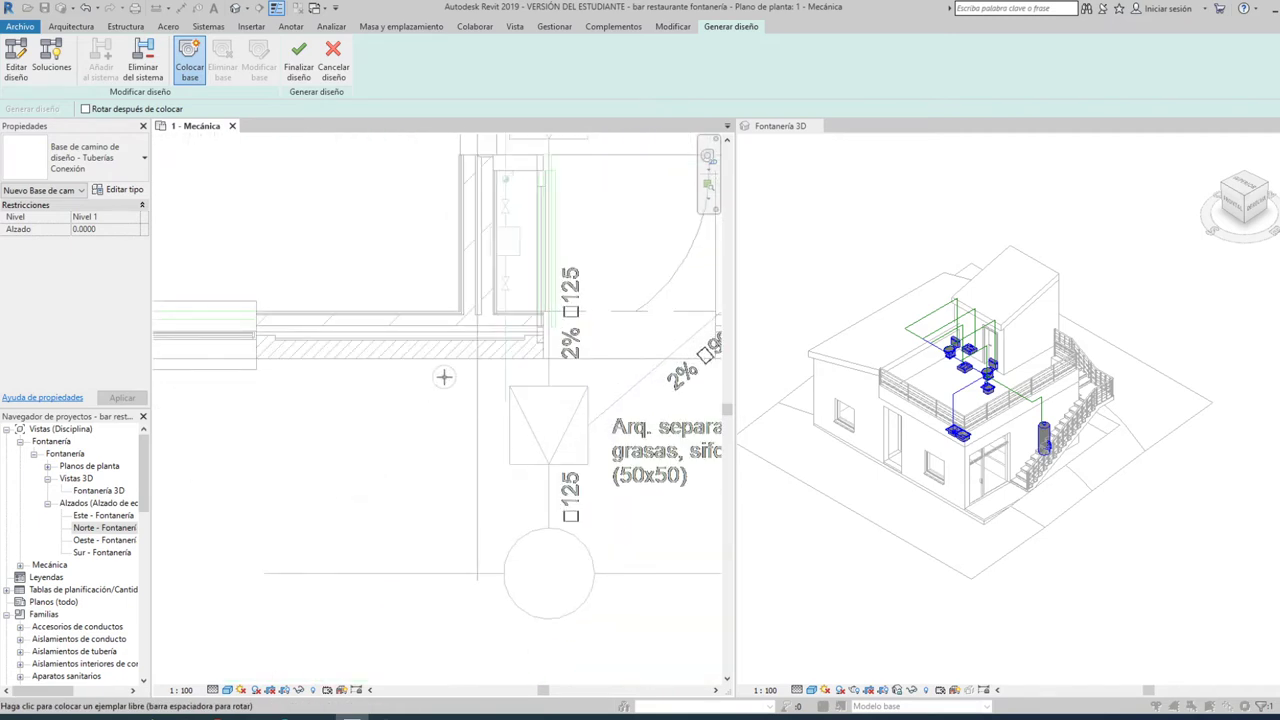
pyautogui.click(444, 377)
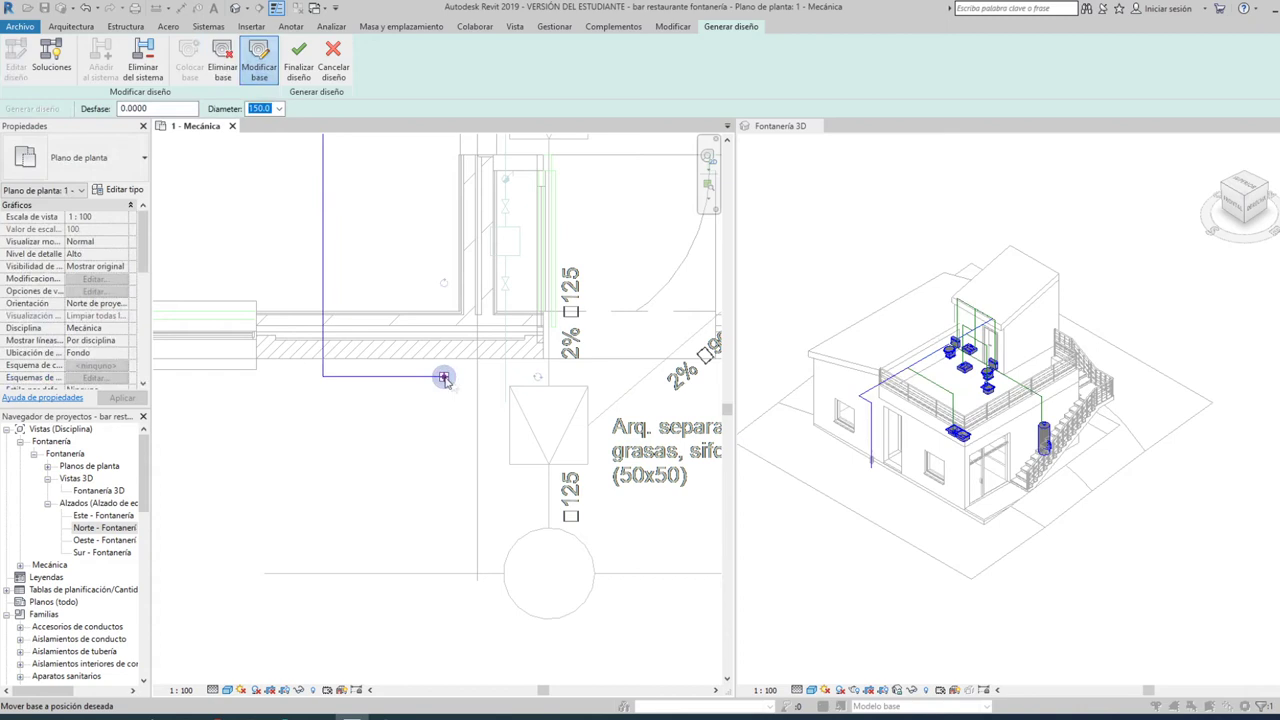
# - Select the new 150.0 mm pipe base in the Fontanería 3D view
pyautogui.scroll(3, 907, 470)
pyautogui.scroll(3, 900, 465)
pyautogui.scroll(2, 885, 455)
pyautogui.scroll(2, 878, 449)
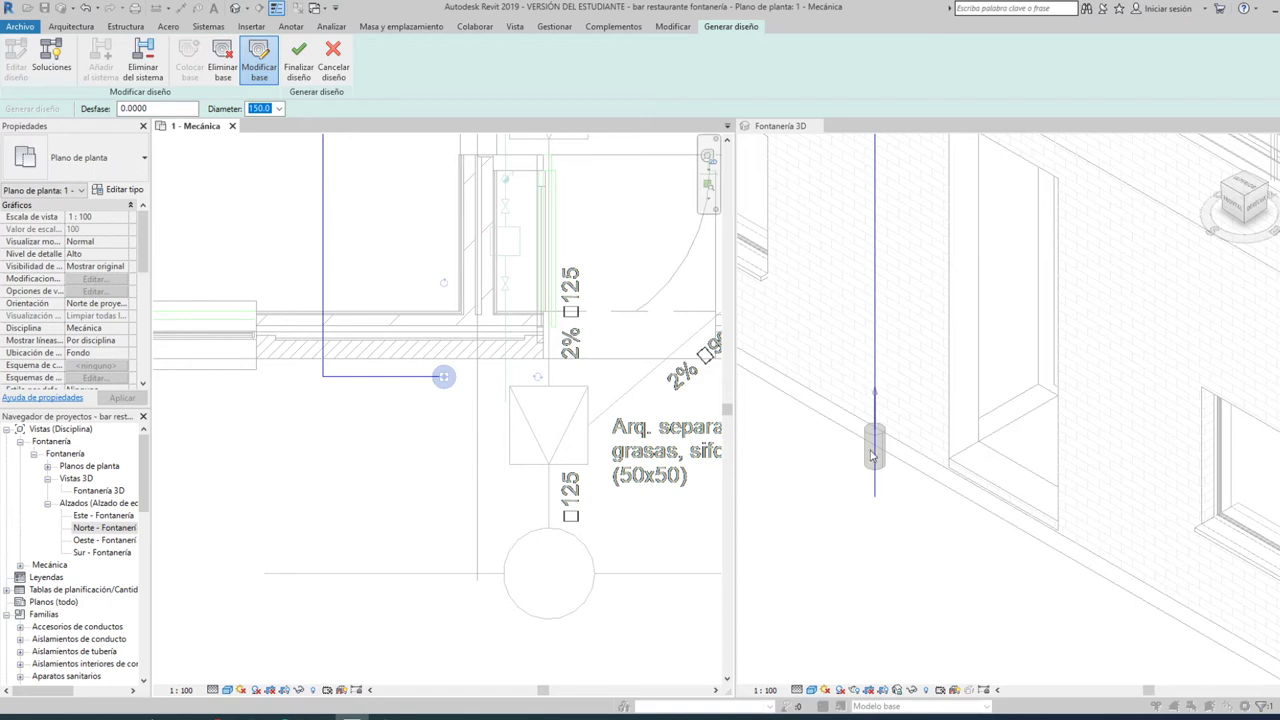
pyautogui.click(872, 462)
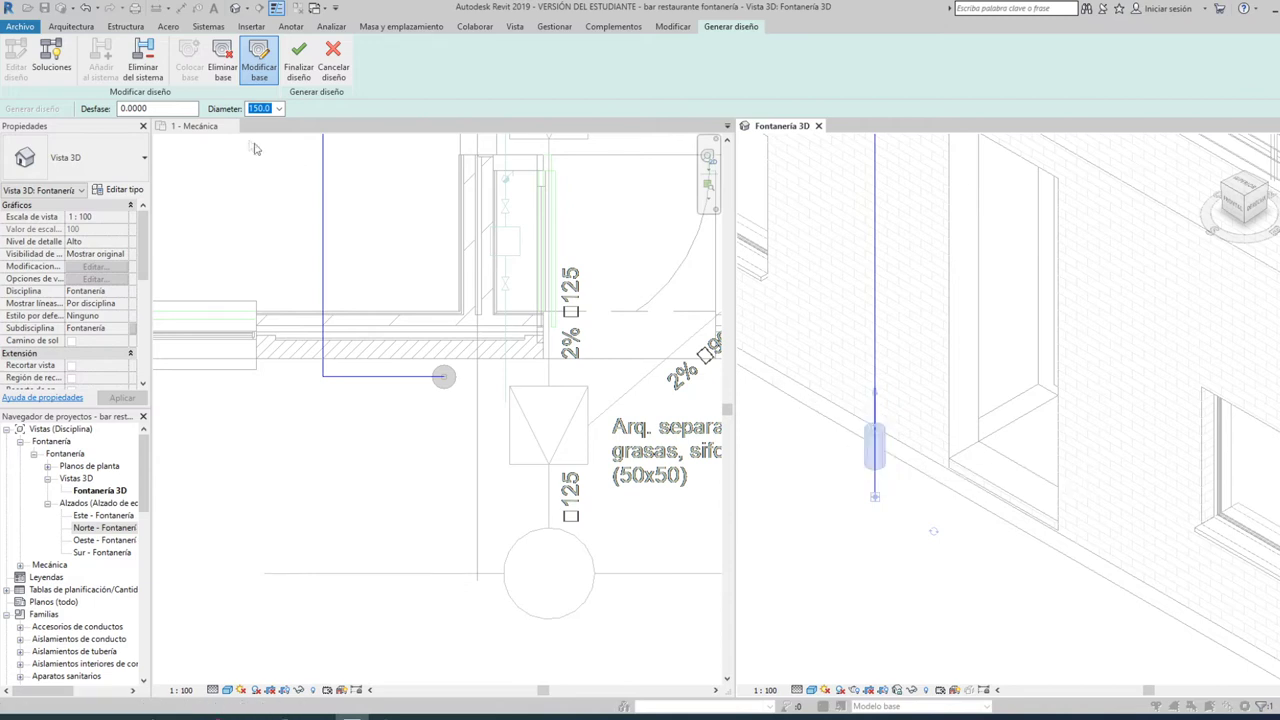
# - Give the layout base a -0.5000 offset and a 40.0 mm diameter
pyautogui.click(145, 108)
pyautogui.write('0.5')
pyautogui.click(279, 108)
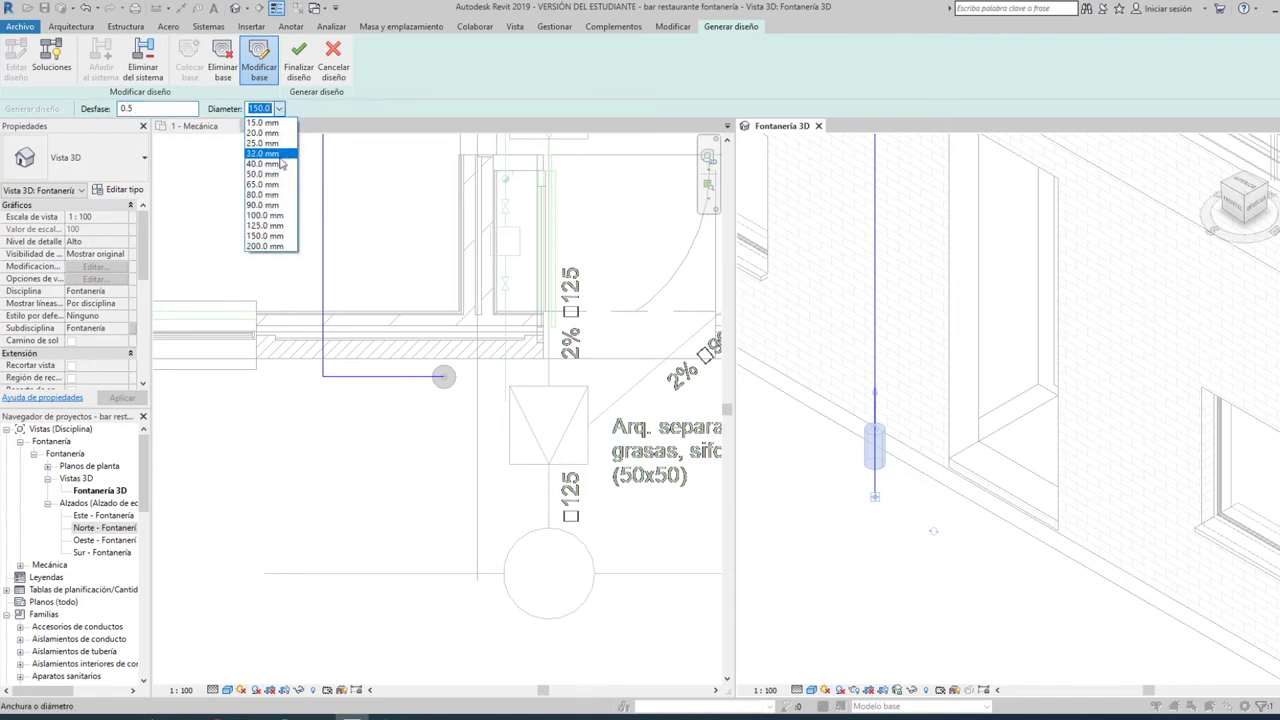
pyautogui.click(279, 165)
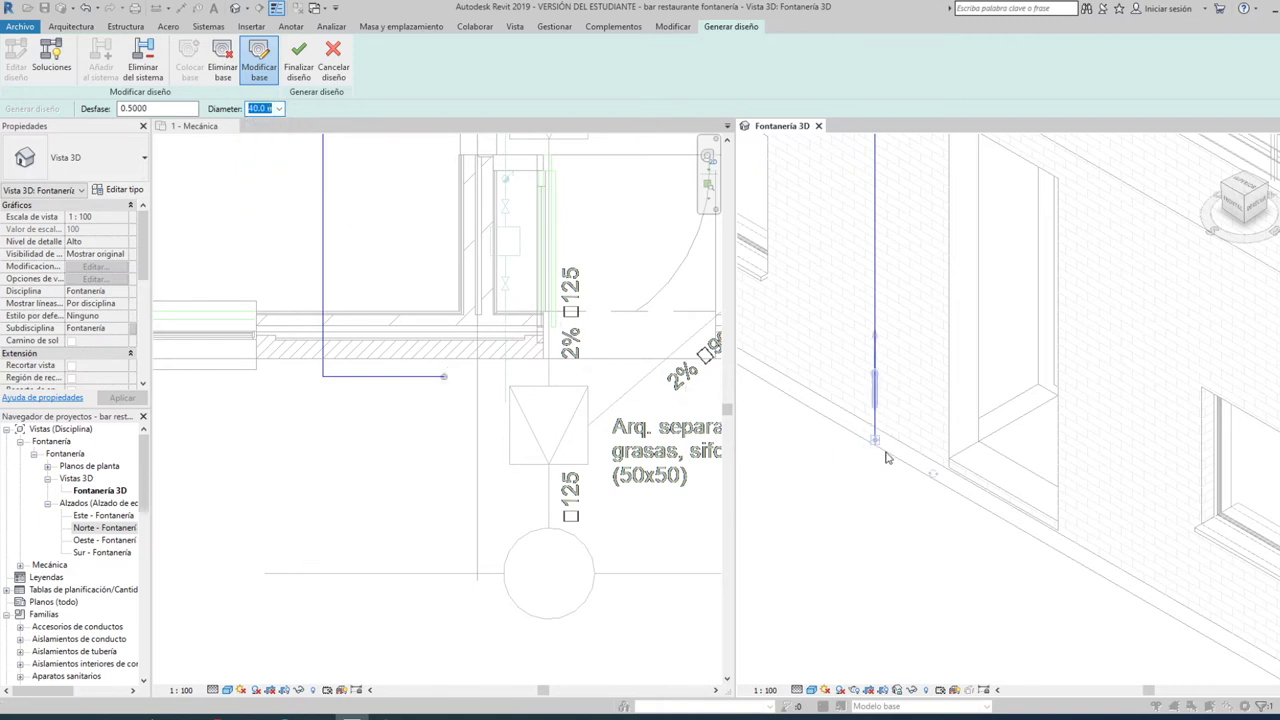
pyautogui.click(177, 110)
pyautogui.moveTo(177, 110); pyautogui.dragTo(76, 110)
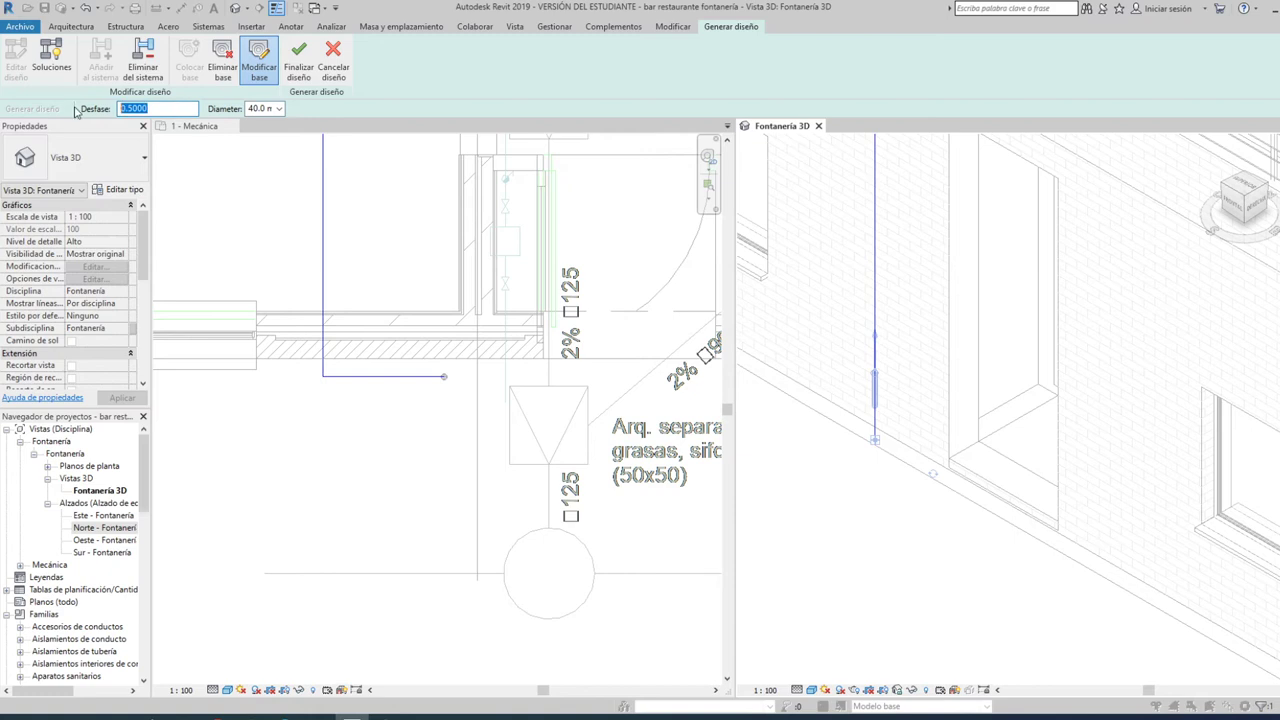
pyautogui.write('-0')
pyautogui.click(365, 441)
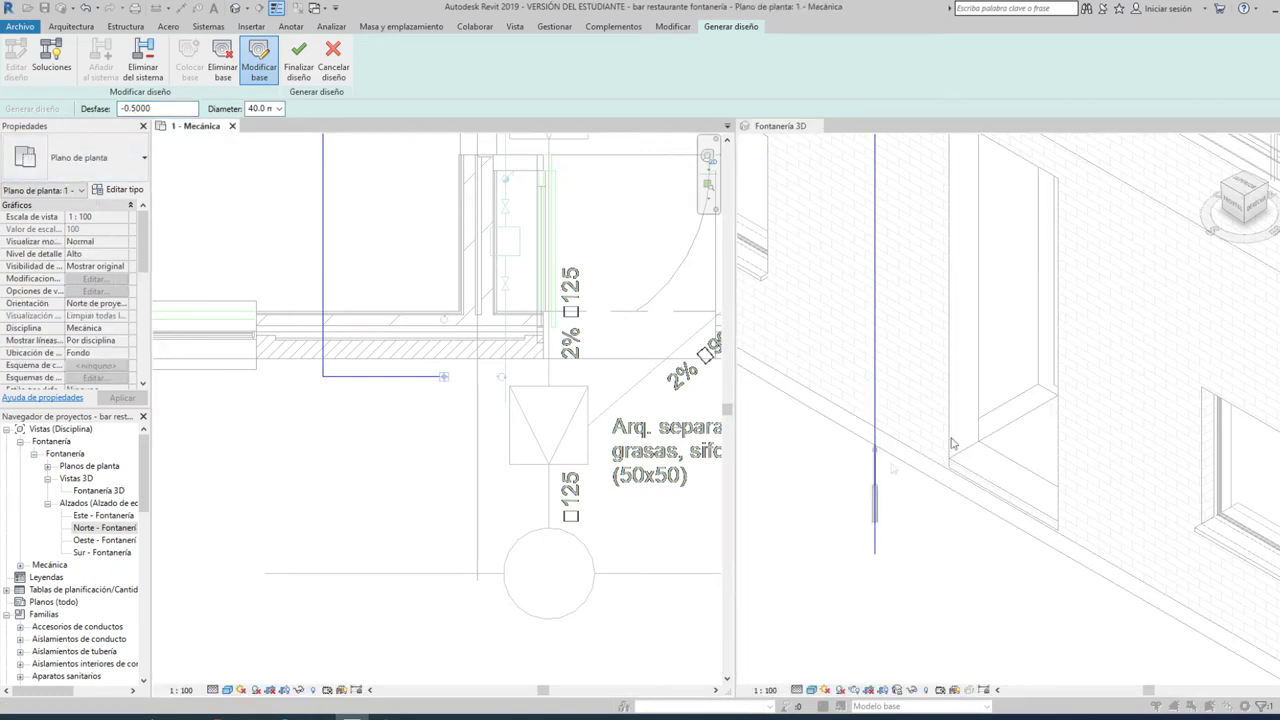
# - Rotate the base in the 3D view until its connection runs vertically along the riser
pyautogui.click(880, 510)
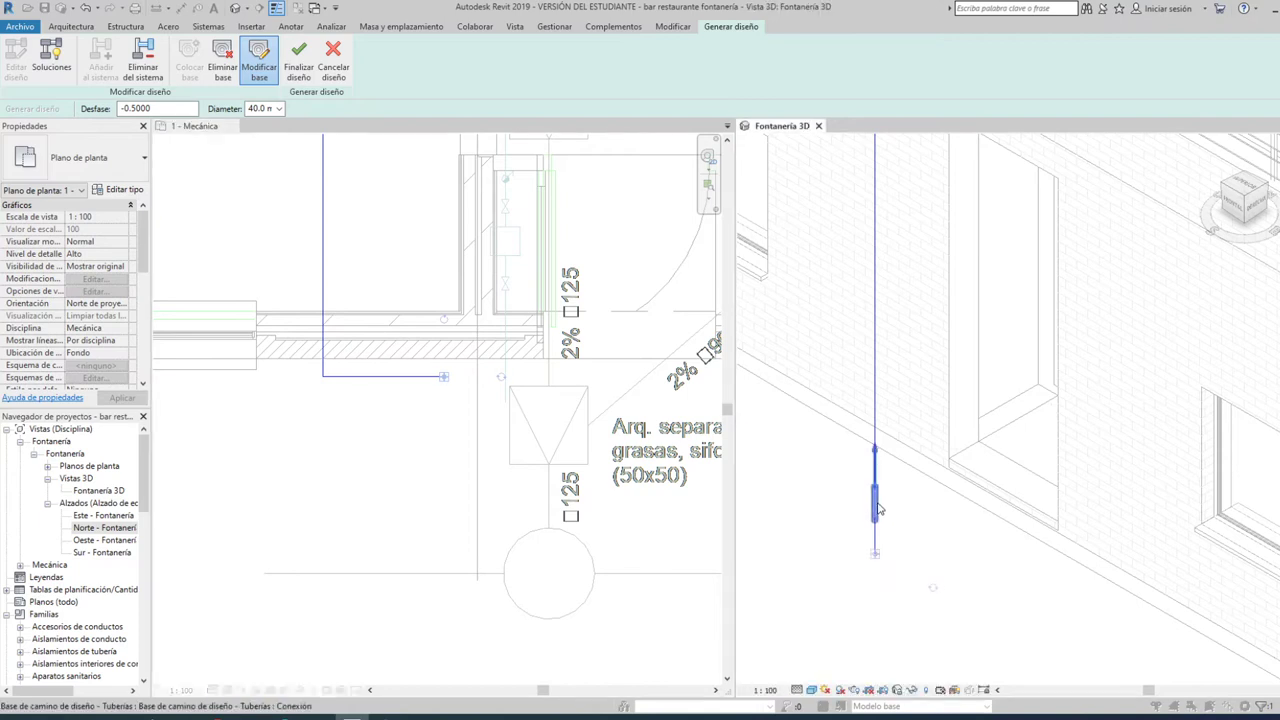
pyautogui.click(932, 589)
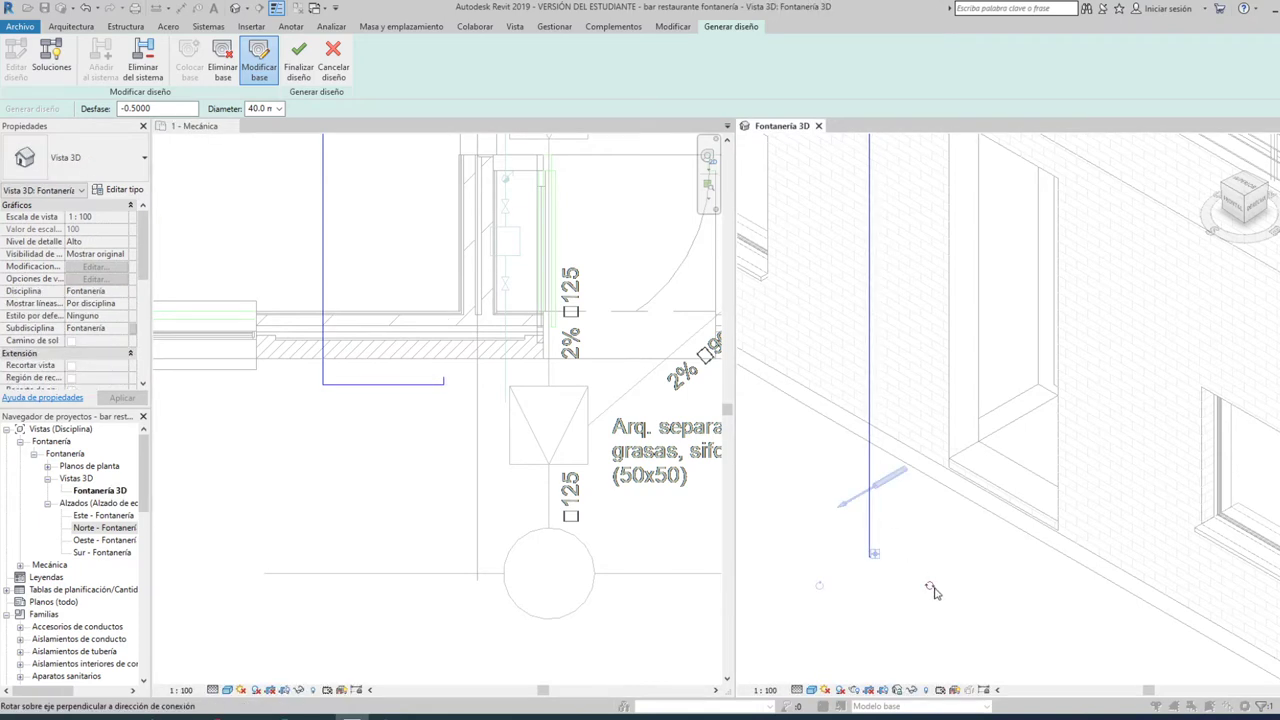
pyautogui.click(932, 589)
pyautogui.click(932, 589)
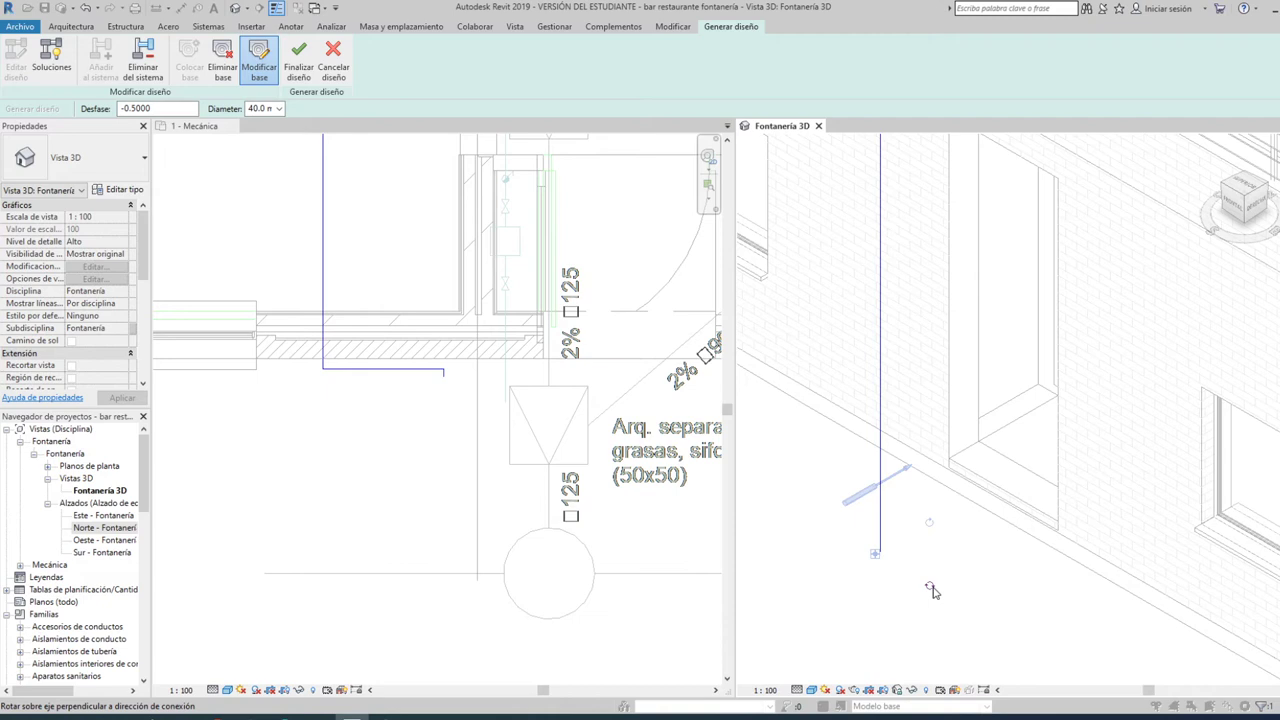
pyautogui.click(932, 589)
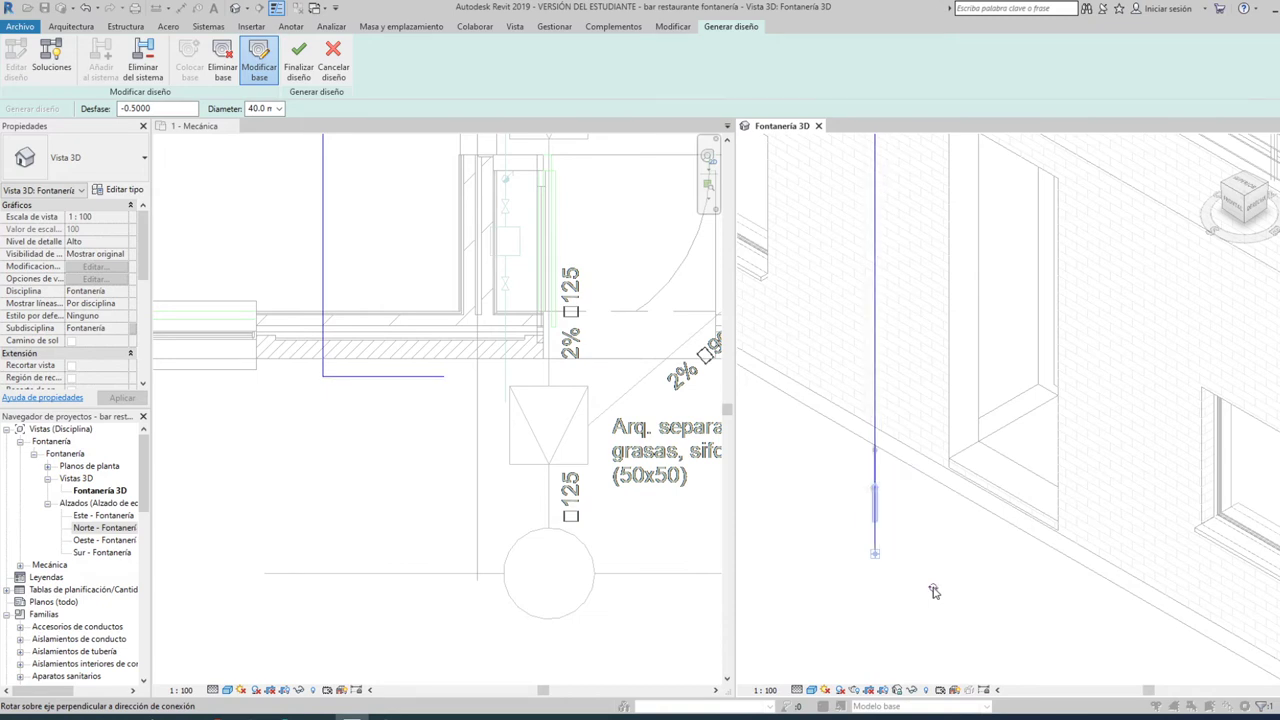
pyautogui.click(932, 591)
pyautogui.click(932, 591)
pyautogui.click(932, 589)
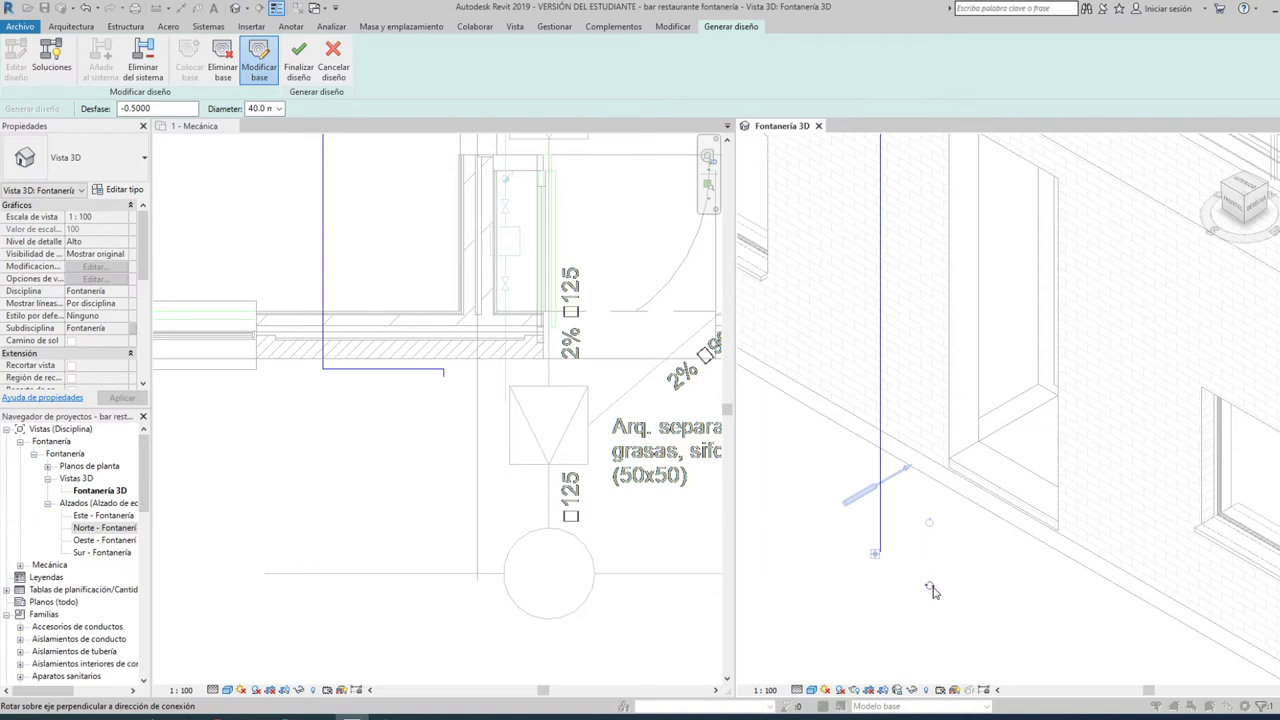
pyautogui.click(932, 590)
pyautogui.scroll(-1, 696, 420)
pyautogui.scroll(-1, 695, 434)
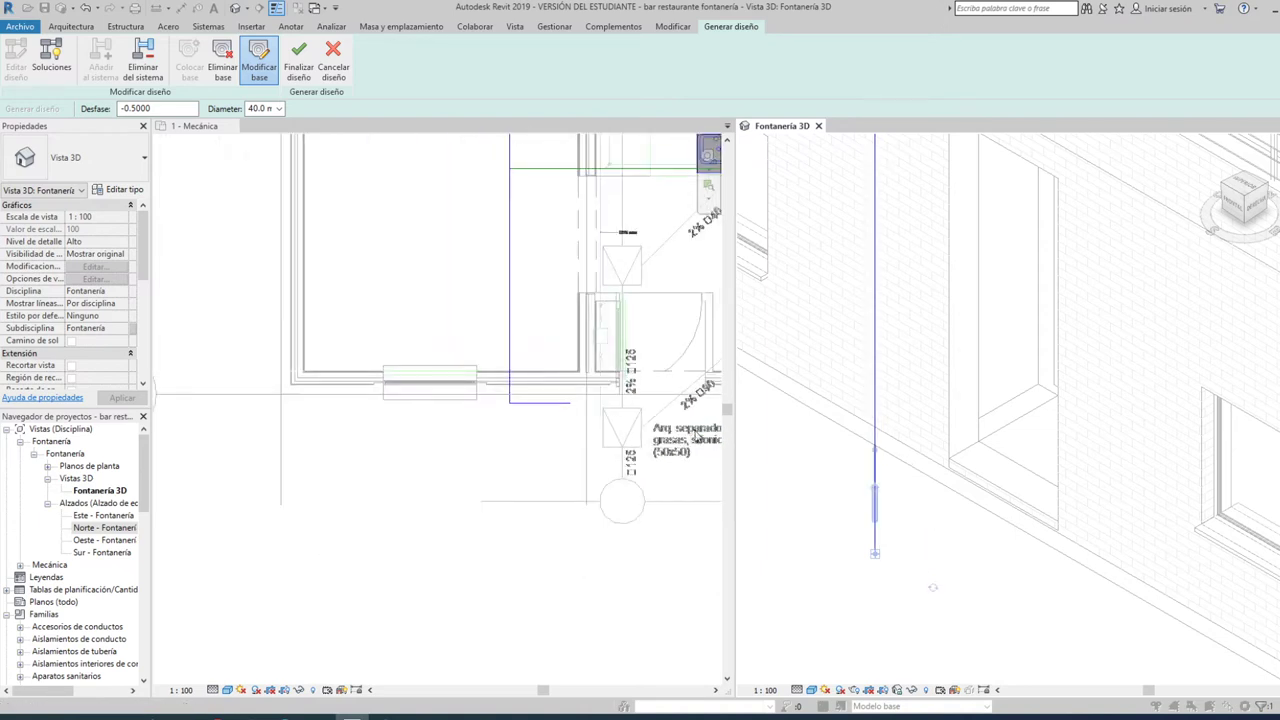
pyautogui.scroll(-1, 718, 533)
pyautogui.scroll(-1, 718, 533)
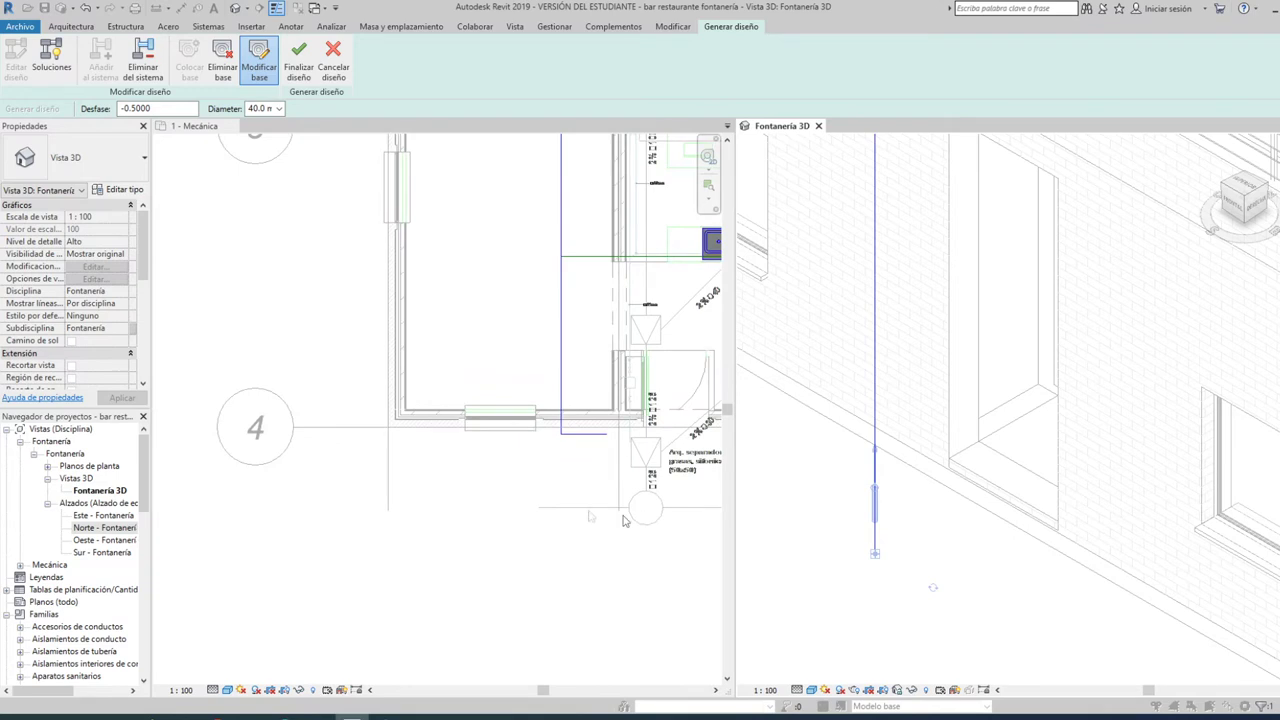
pyautogui.scroll(-1, 415, 490)
pyautogui.scroll(-1, 443, 483)
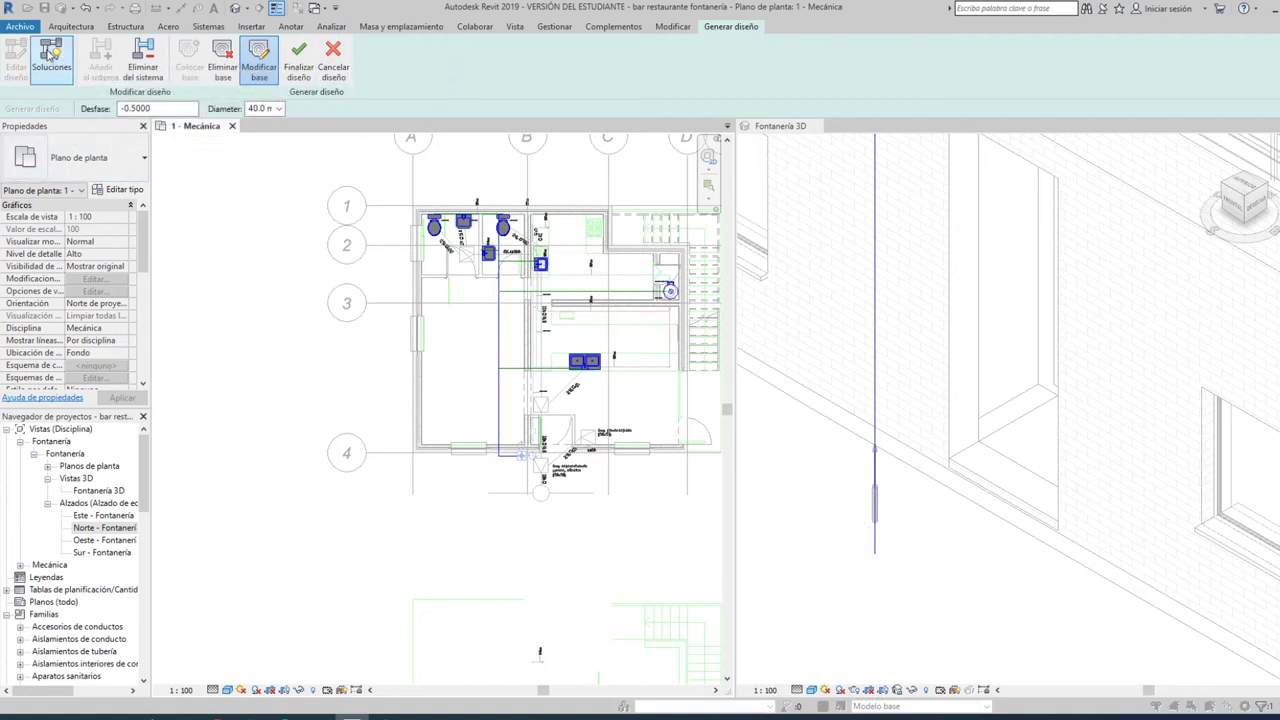
# - Cycle through all five Red routing solutions and return to solution 1 of 5
pyautogui.click(52, 58)
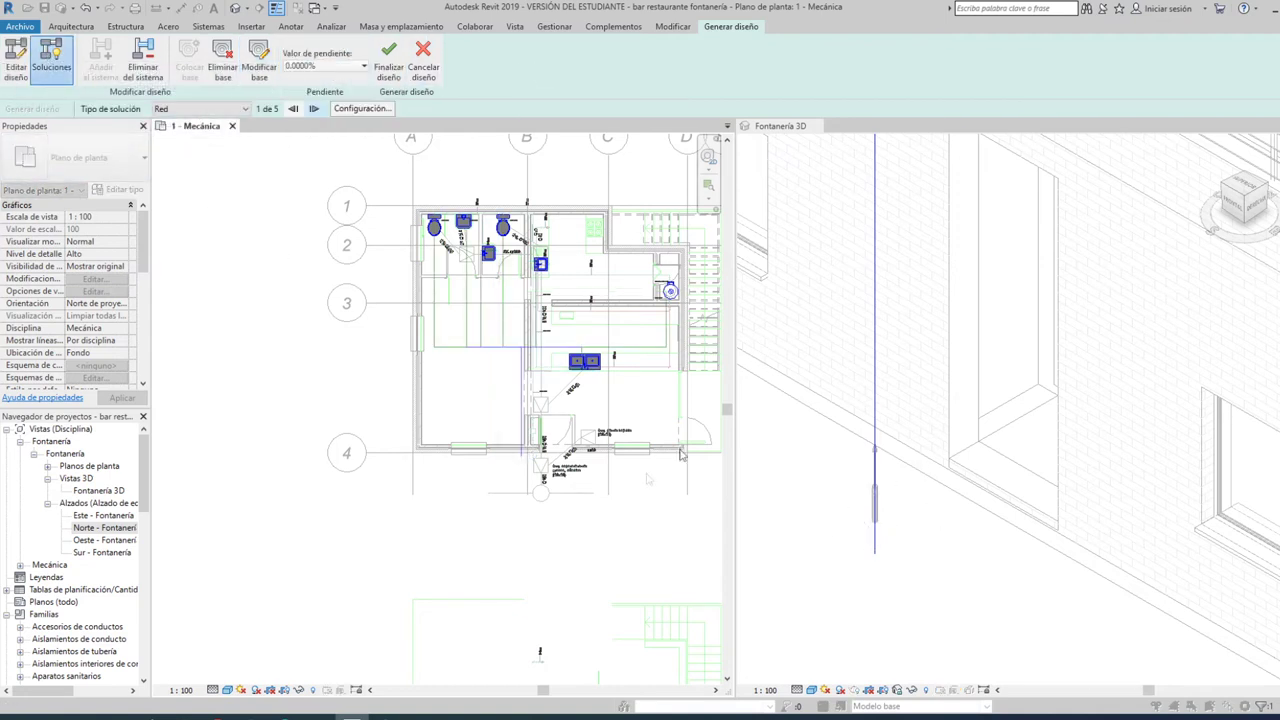
pyautogui.scroll(3, 530, 460)
pyautogui.moveTo(496, 463); pyautogui.dragTo(507, 549, button='middle')
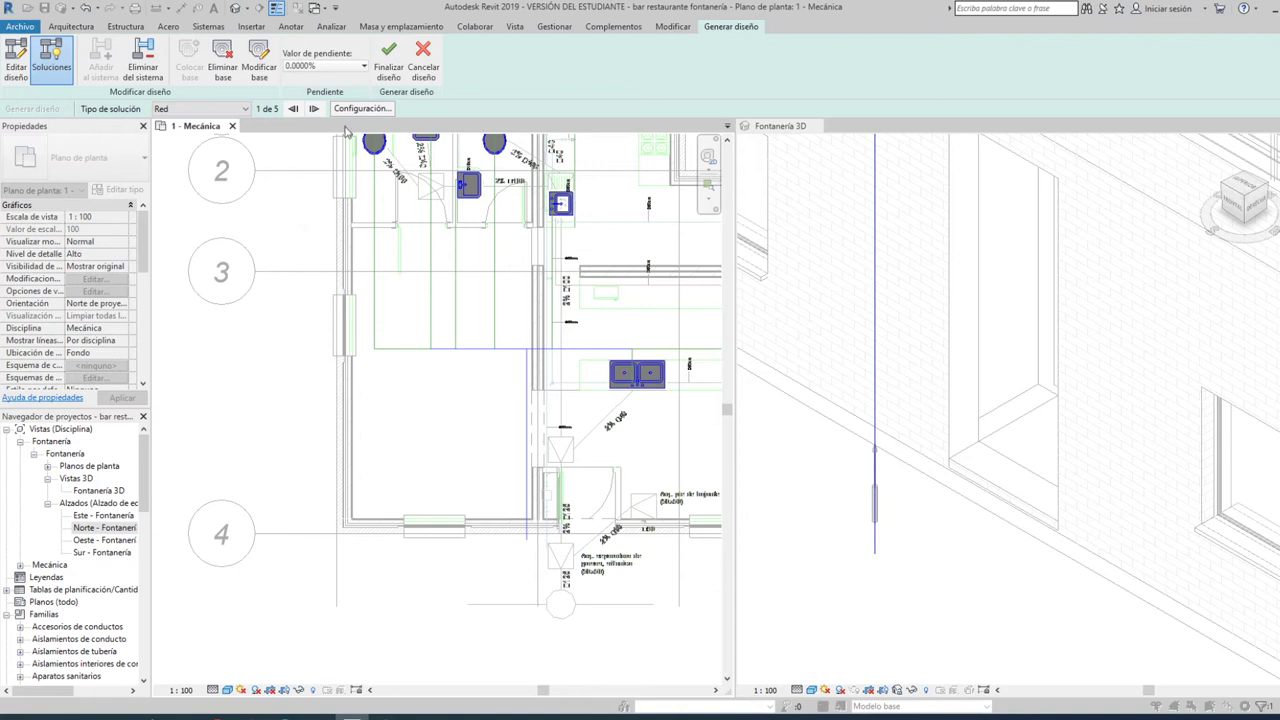
pyautogui.click(314, 109)
pyautogui.click(314, 109)
pyautogui.click(314, 109)
pyautogui.click(314, 109)
pyautogui.click(314, 109)
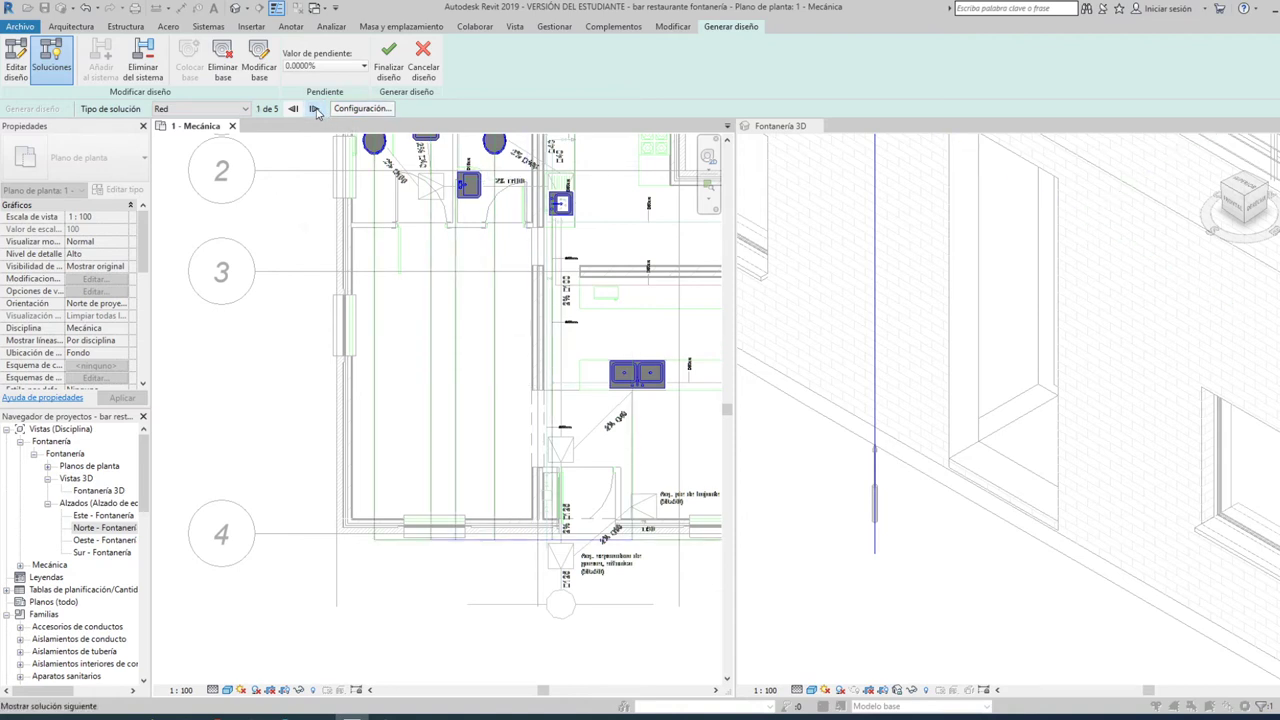
pyautogui.click(314, 109)
pyautogui.click(314, 109)
pyautogui.click(314, 109)
pyautogui.click(314, 109)
pyautogui.click(314, 109)
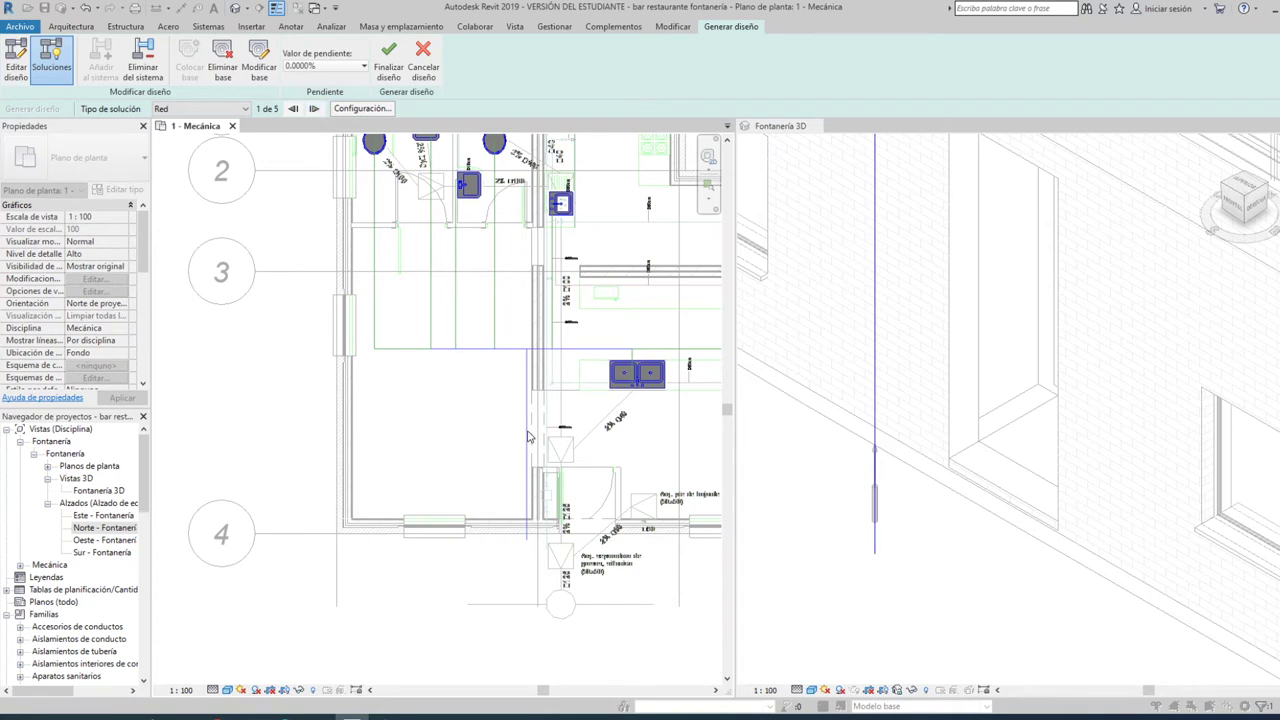
# - Pan and zoom the plan to review the top of the chosen layout
pyautogui.scroll(1, 489, 418)
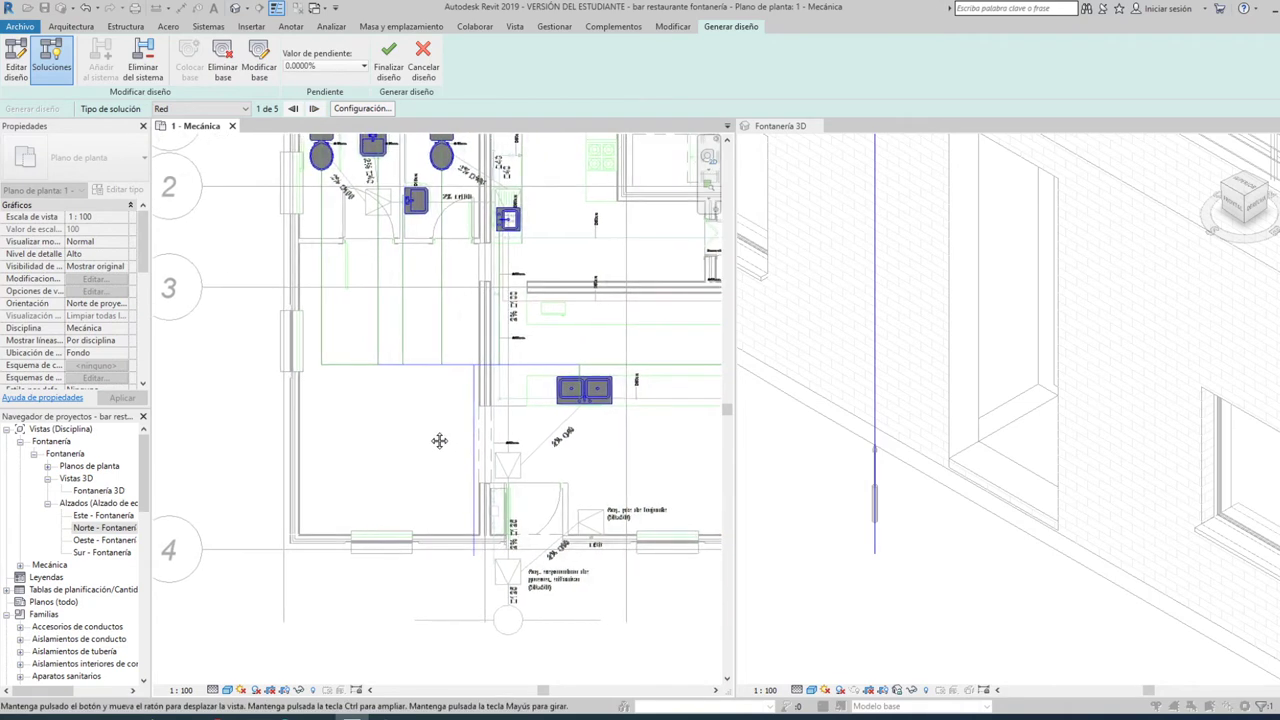
pyautogui.scroll(1, 479, 438)
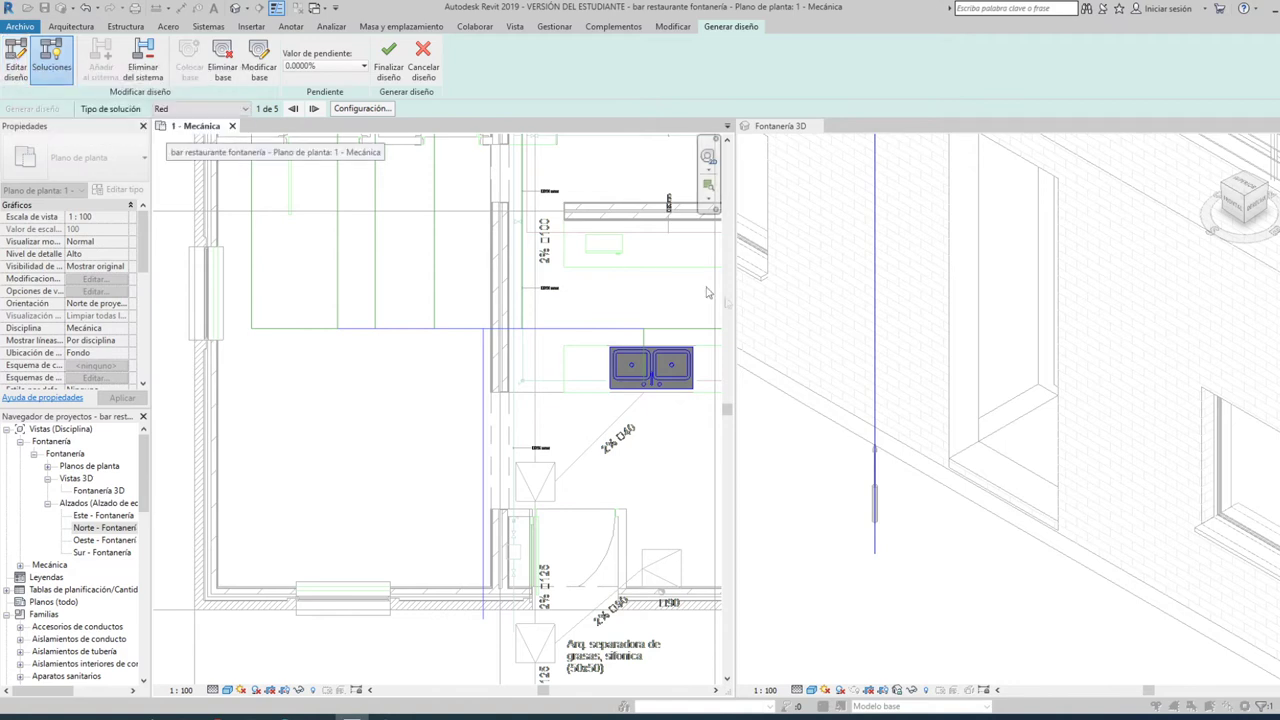
pyautogui.scroll(-2, 502, 432)
pyautogui.moveTo(502, 432); pyautogui.dragTo(460, 480, button='middle')
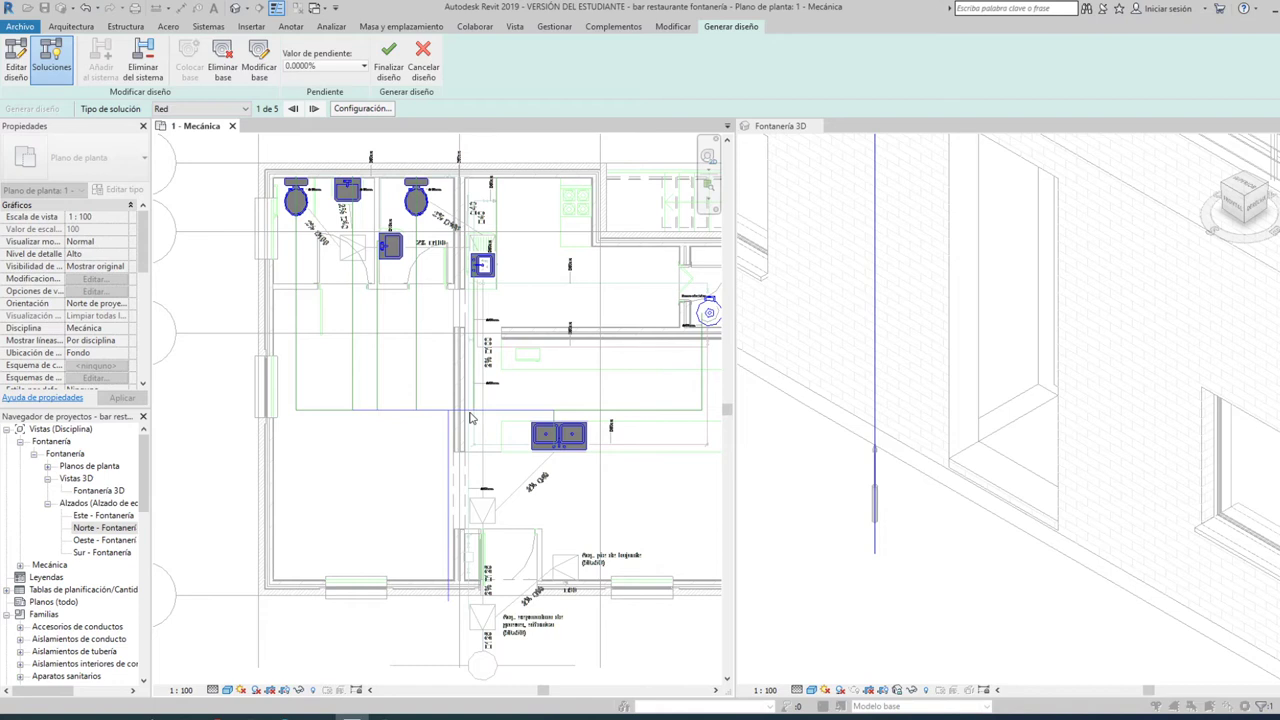
pyautogui.scroll(2, 395, 421)
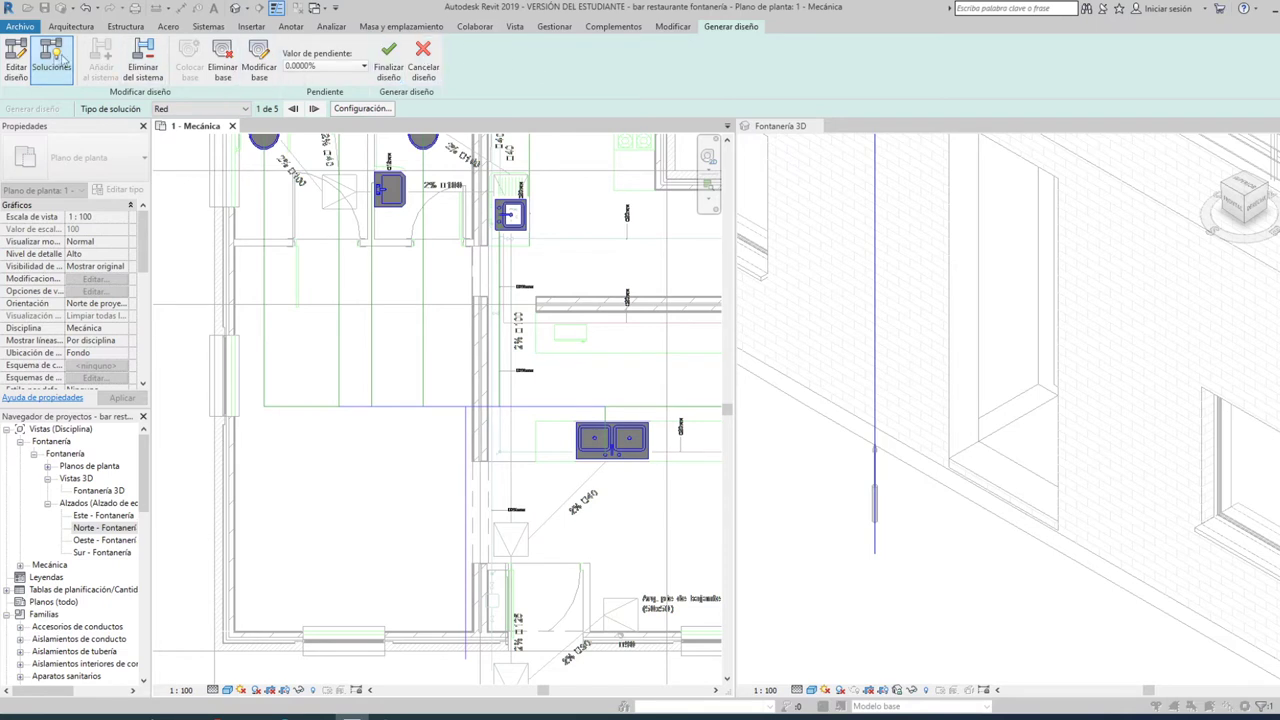
# - Drag the left horizontal routing segment to a higher position in the plan
pyautogui.click(17, 60)
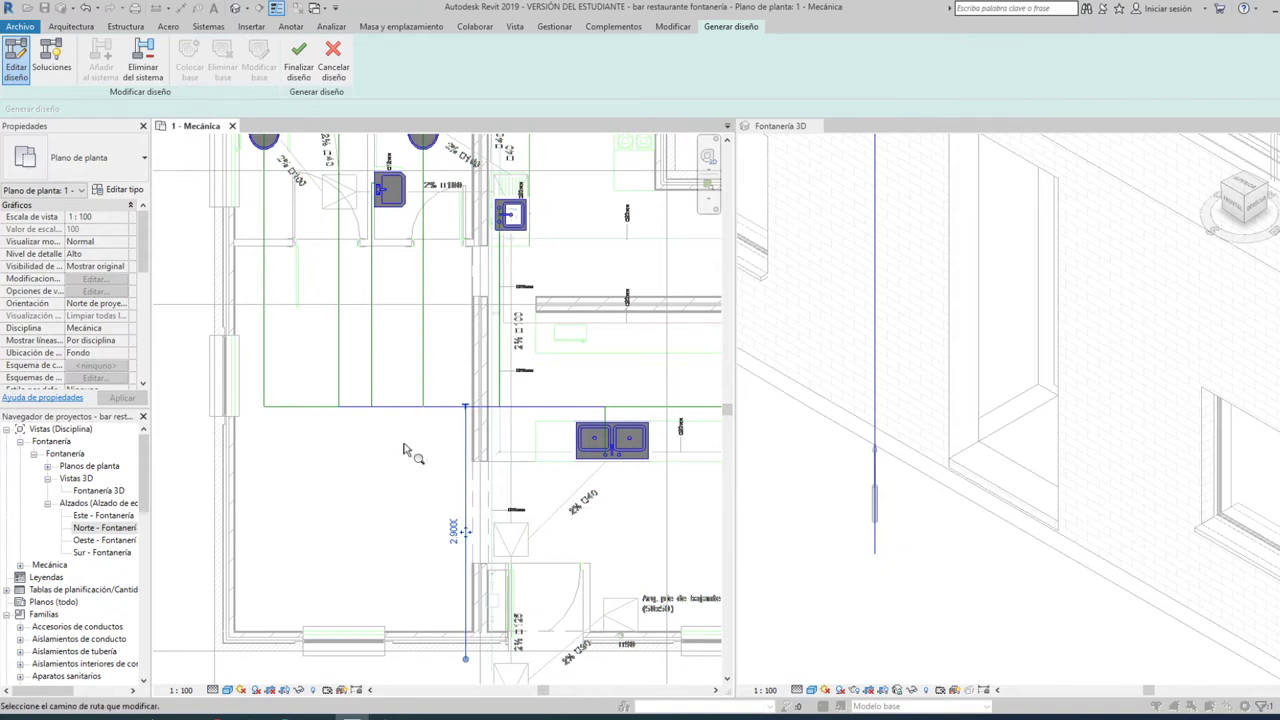
pyautogui.click(301, 405)
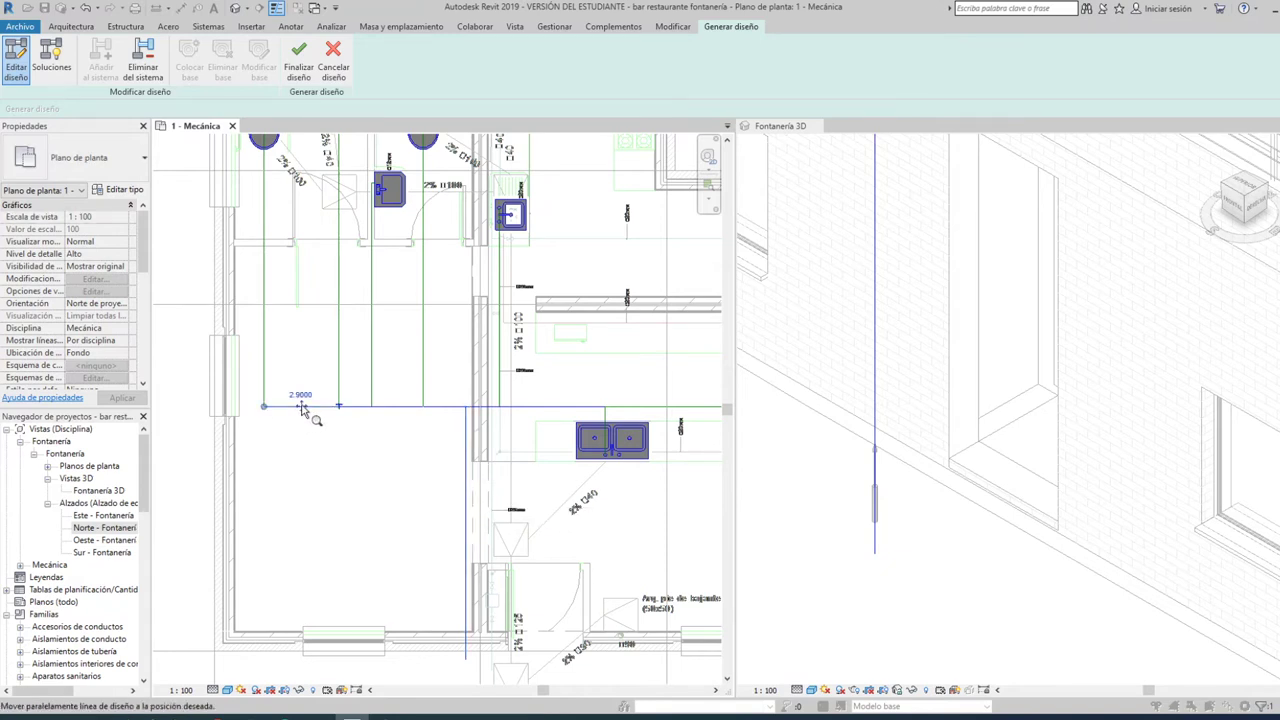
pyautogui.moveTo(297, 350); pyautogui.dragTo(308, 263)
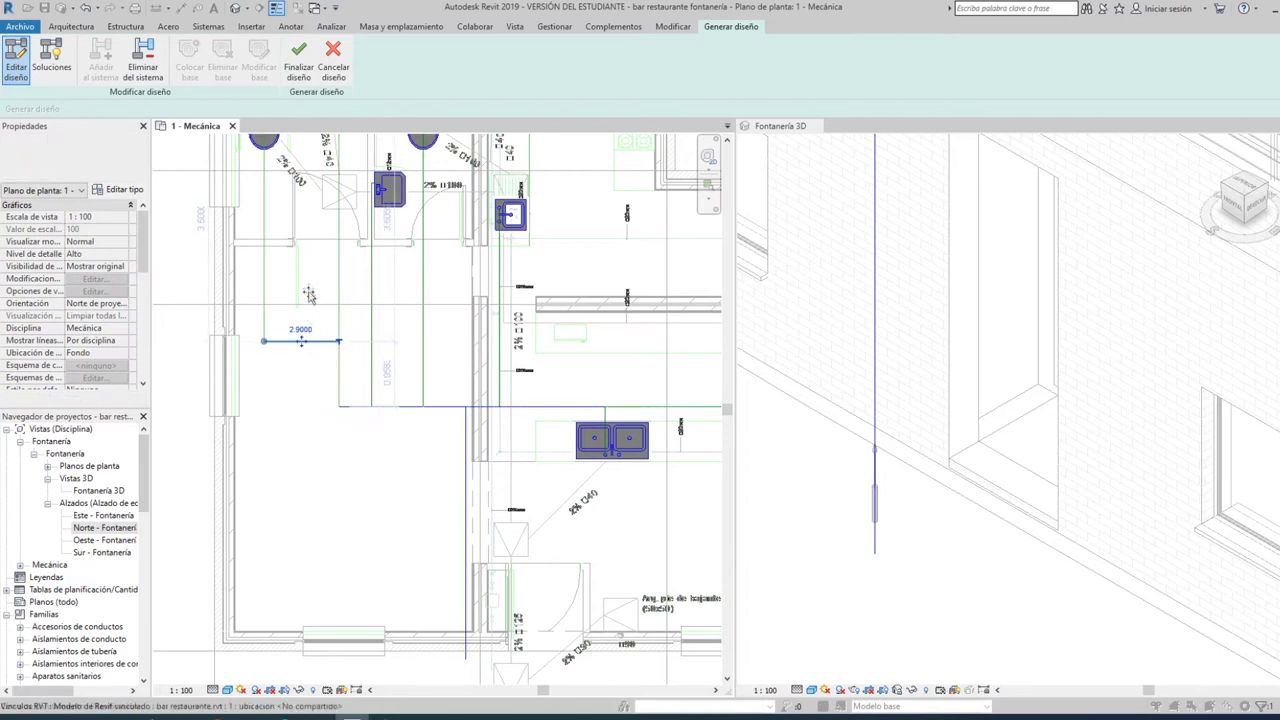
pyautogui.hotkey('ctrl', 'z')
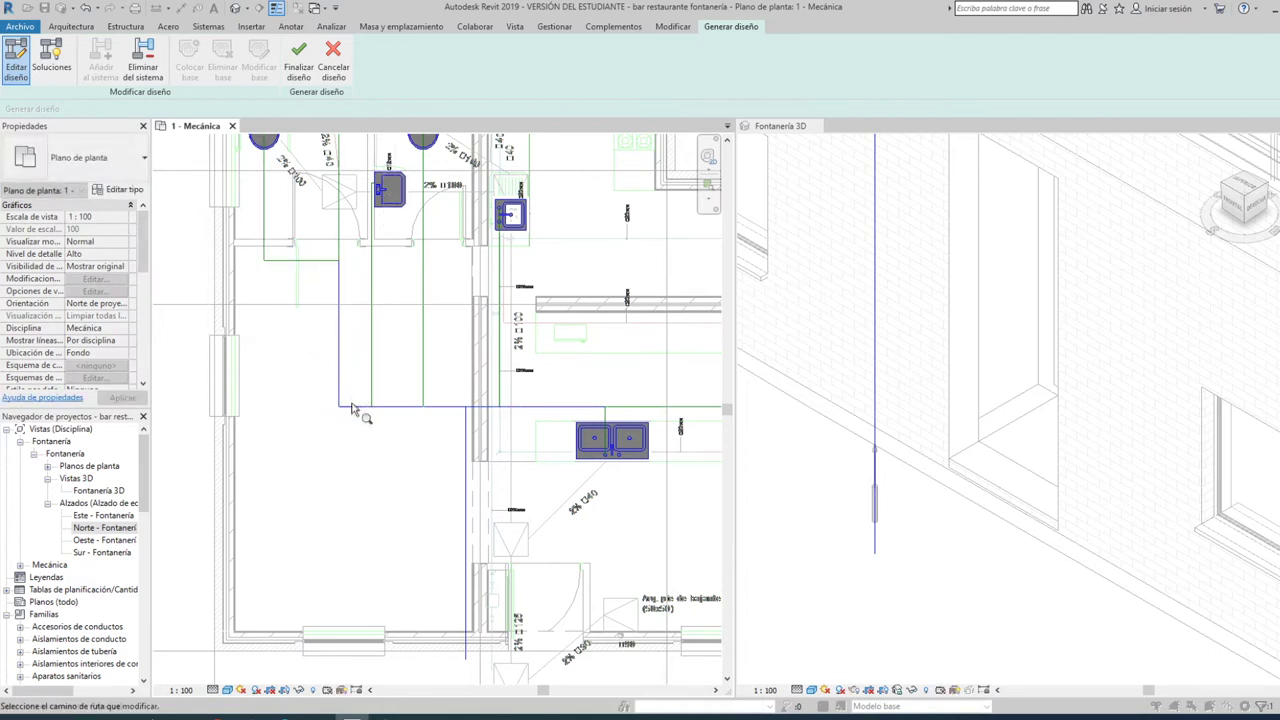
pyautogui.moveTo(353, 408); pyautogui.dragTo(354, 263)
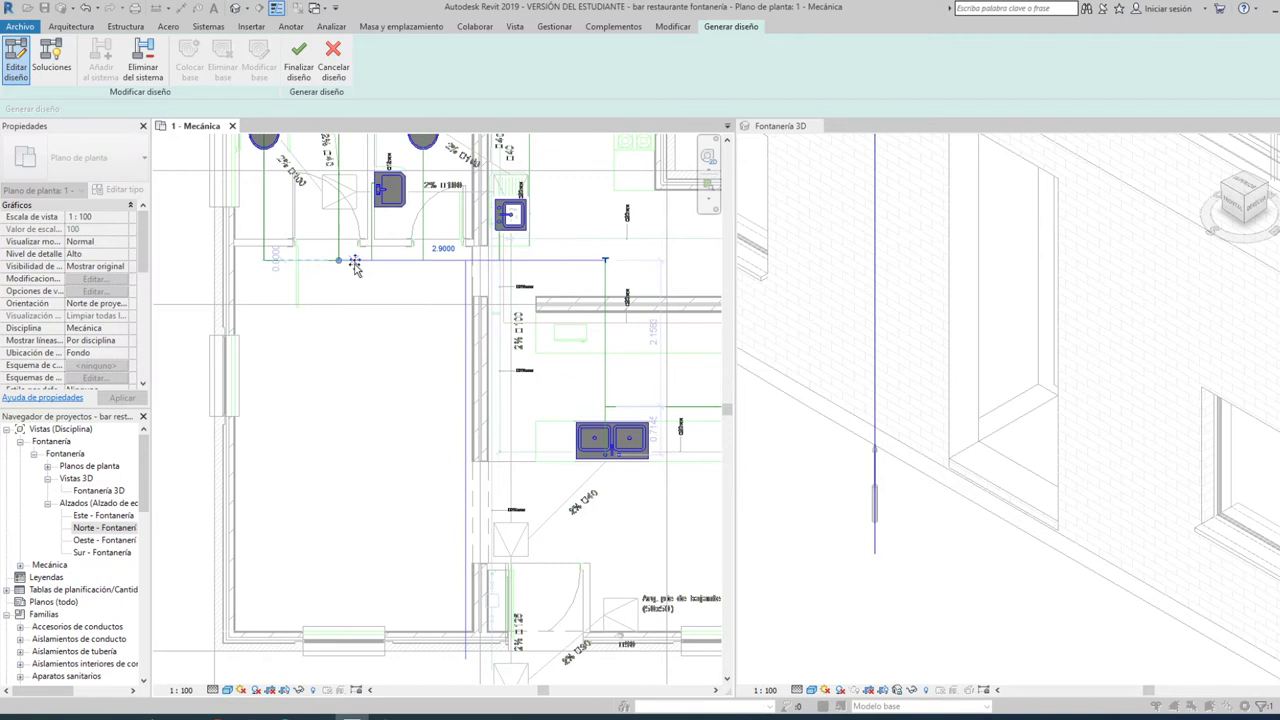
pyautogui.moveTo(359, 320); pyautogui.dragTo(368, 322)
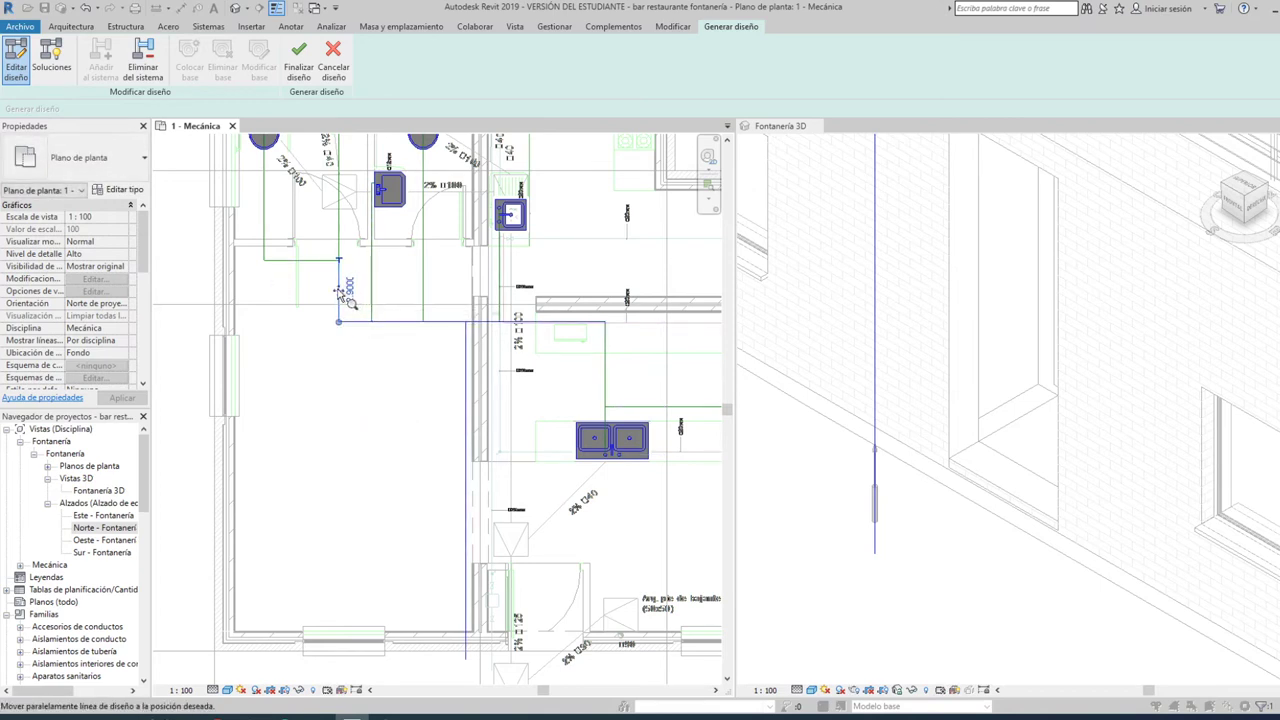
# - Move the branch pipe segment slightly higher in the plan
pyautogui.scroll(-1, 326, 478)
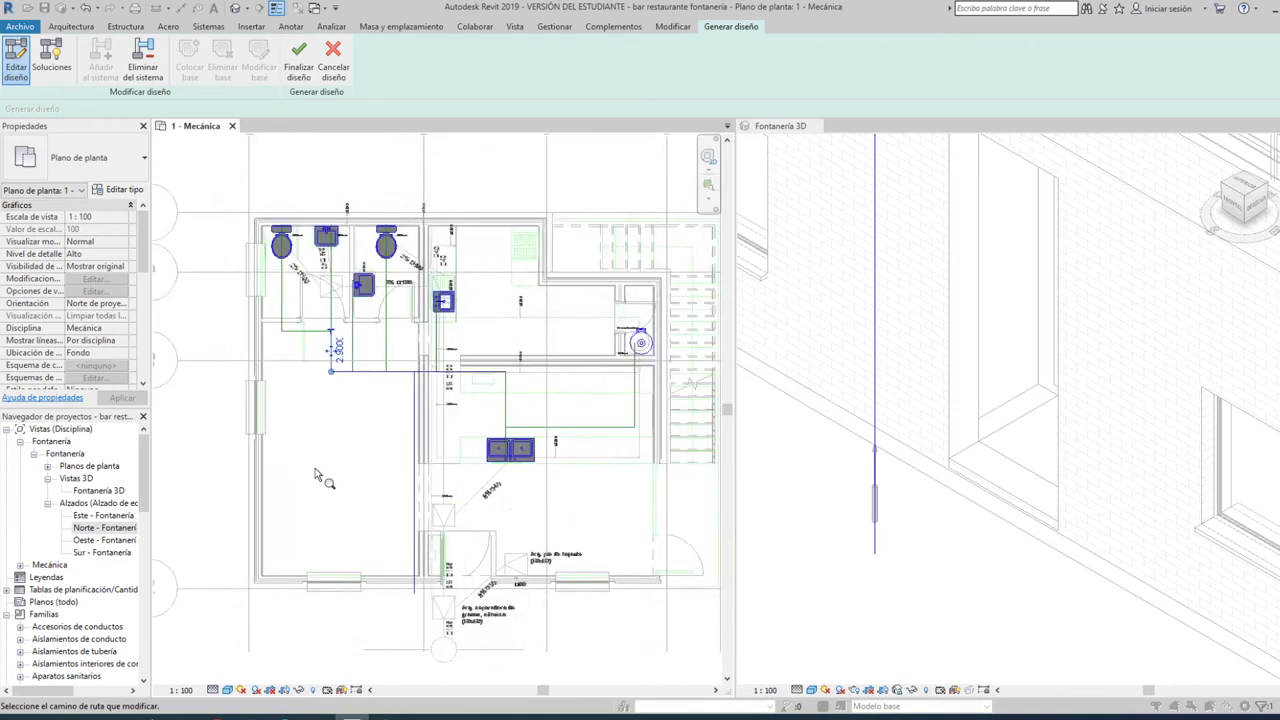
pyautogui.scroll(-1, 395, 474)
pyautogui.scroll(1, 565, 377)
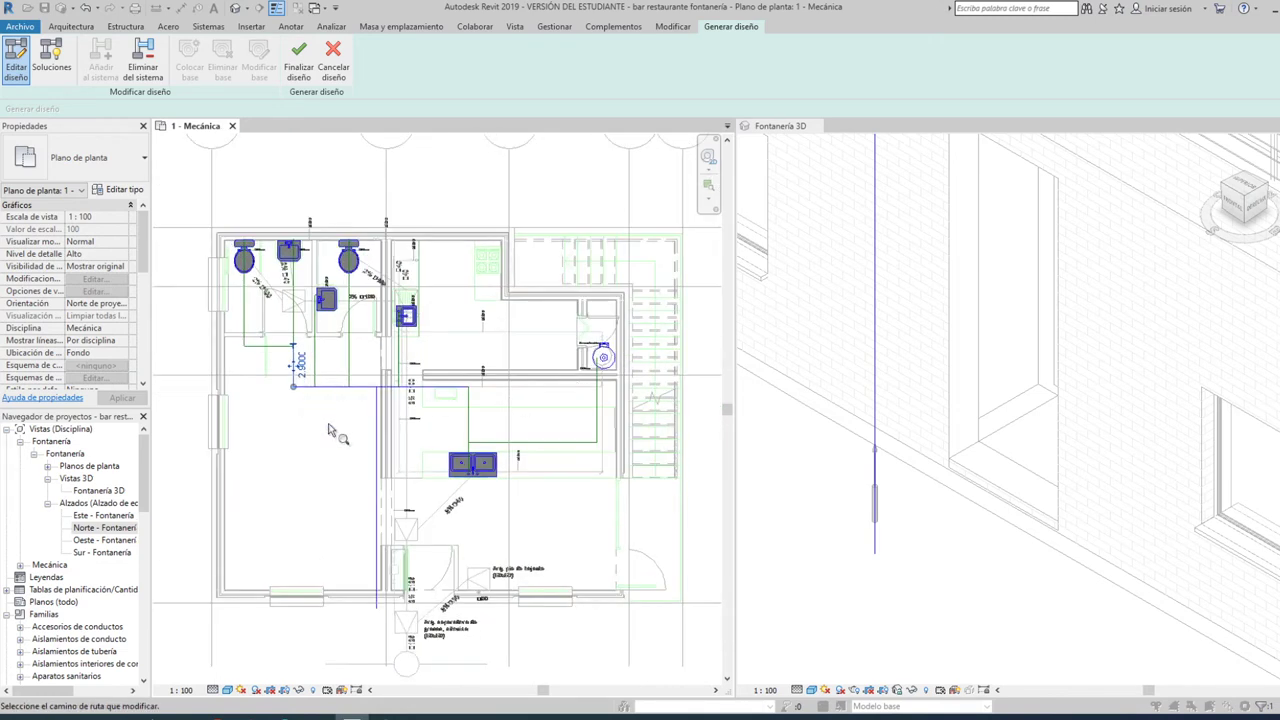
pyautogui.scroll(1, 330, 430)
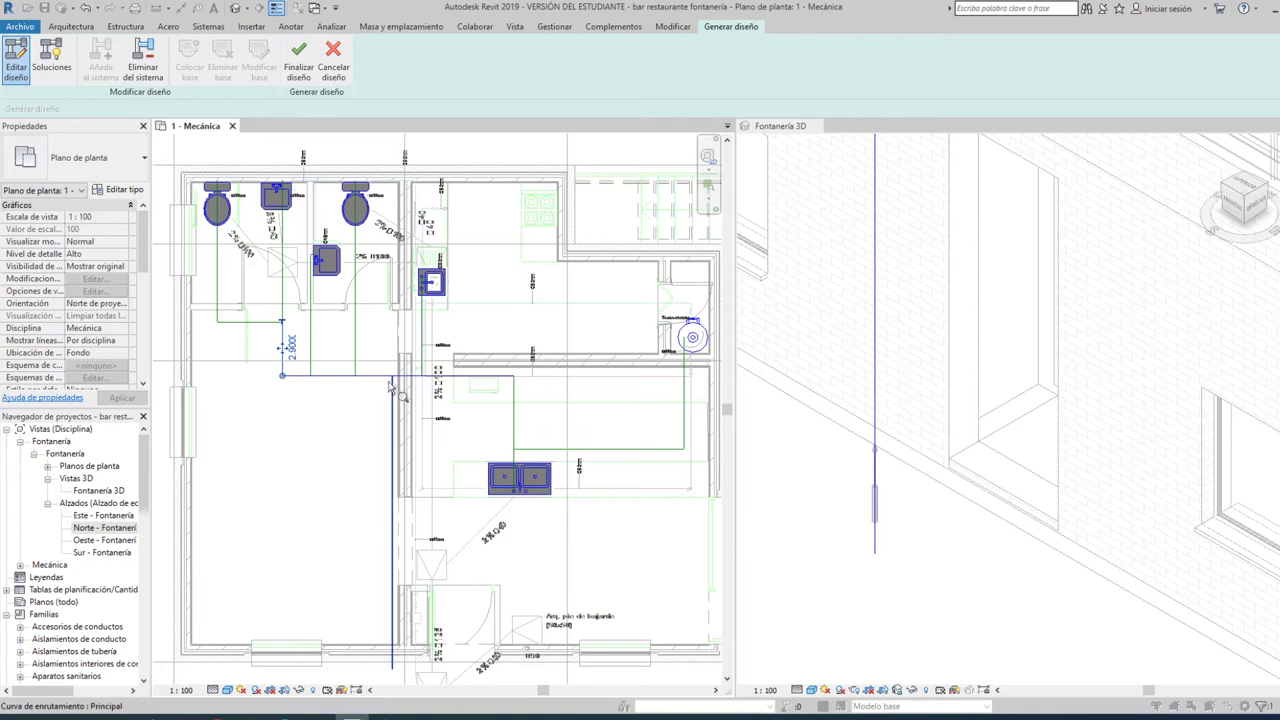
pyautogui.click(595, 449)
pyautogui.moveTo(598, 384); pyautogui.dragTo(598, 374)
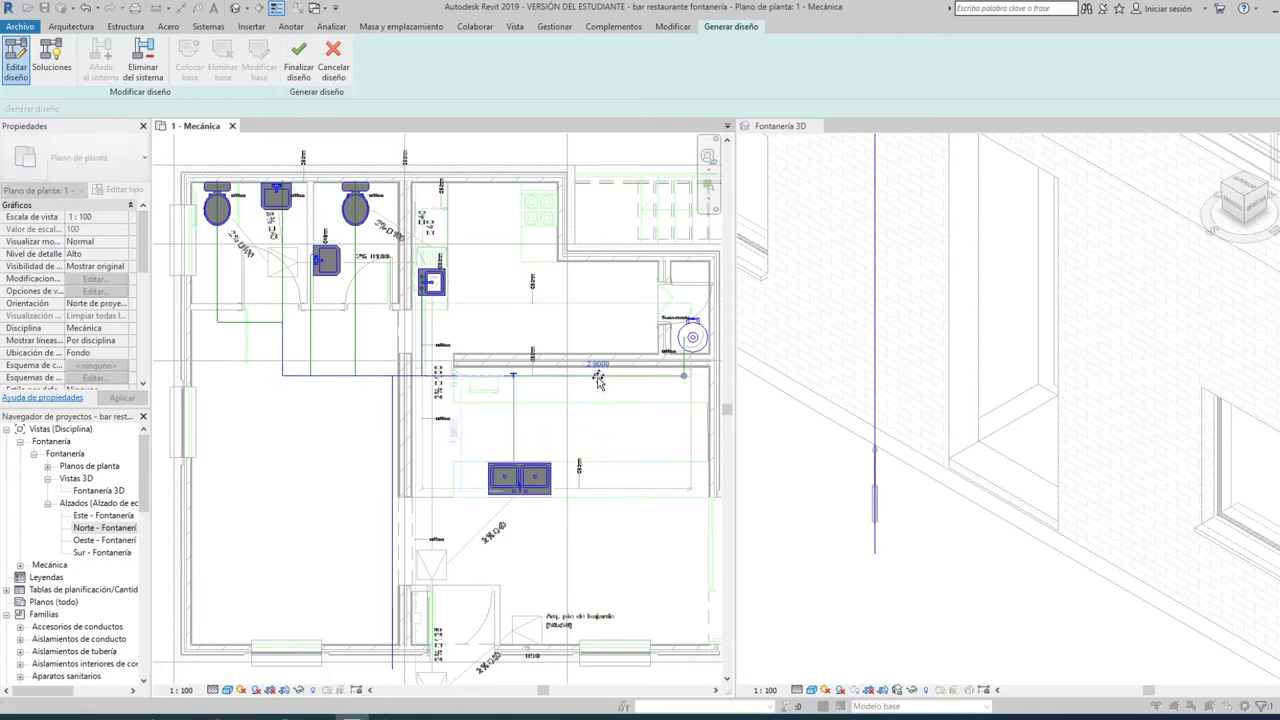
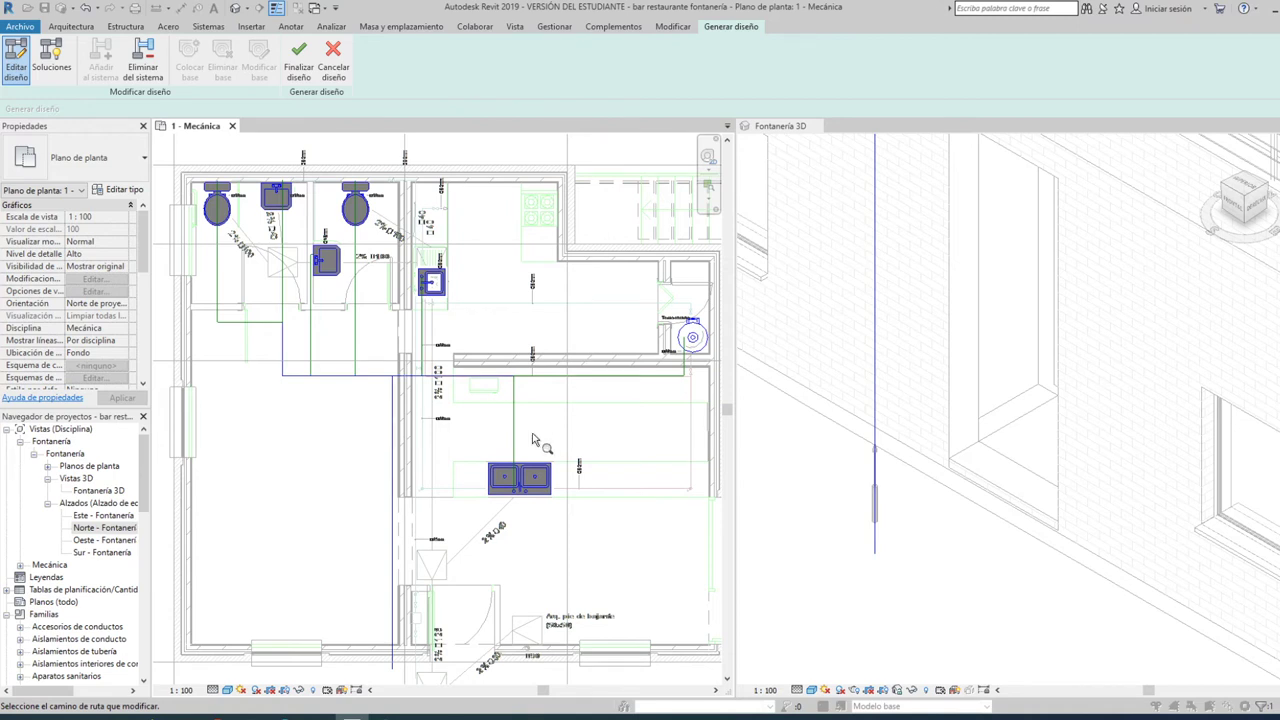
# - Accept the generated water-pipe layout and orbit the 3D view to check the pipes from above
pyautogui.click(298, 56)
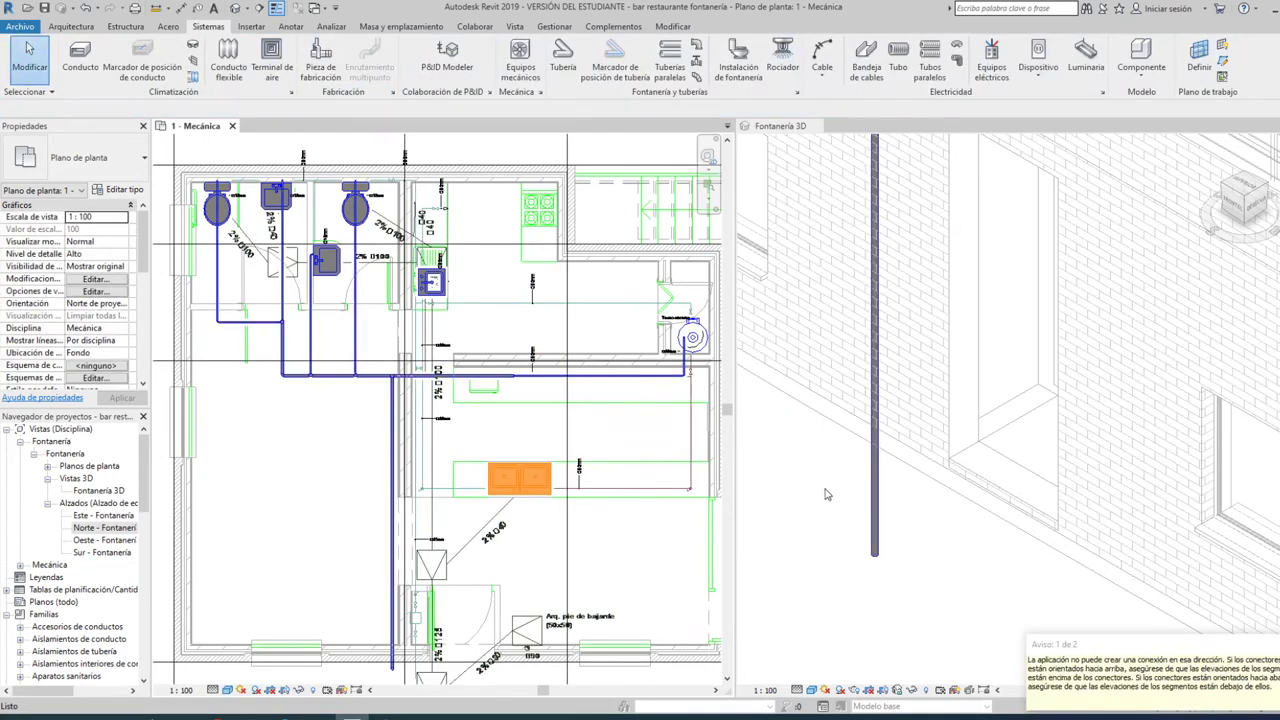
pyautogui.scroll(-2, 826, 494)
pyautogui.scroll(-1, 826, 494)
pyautogui.scroll(-1, 826, 494)
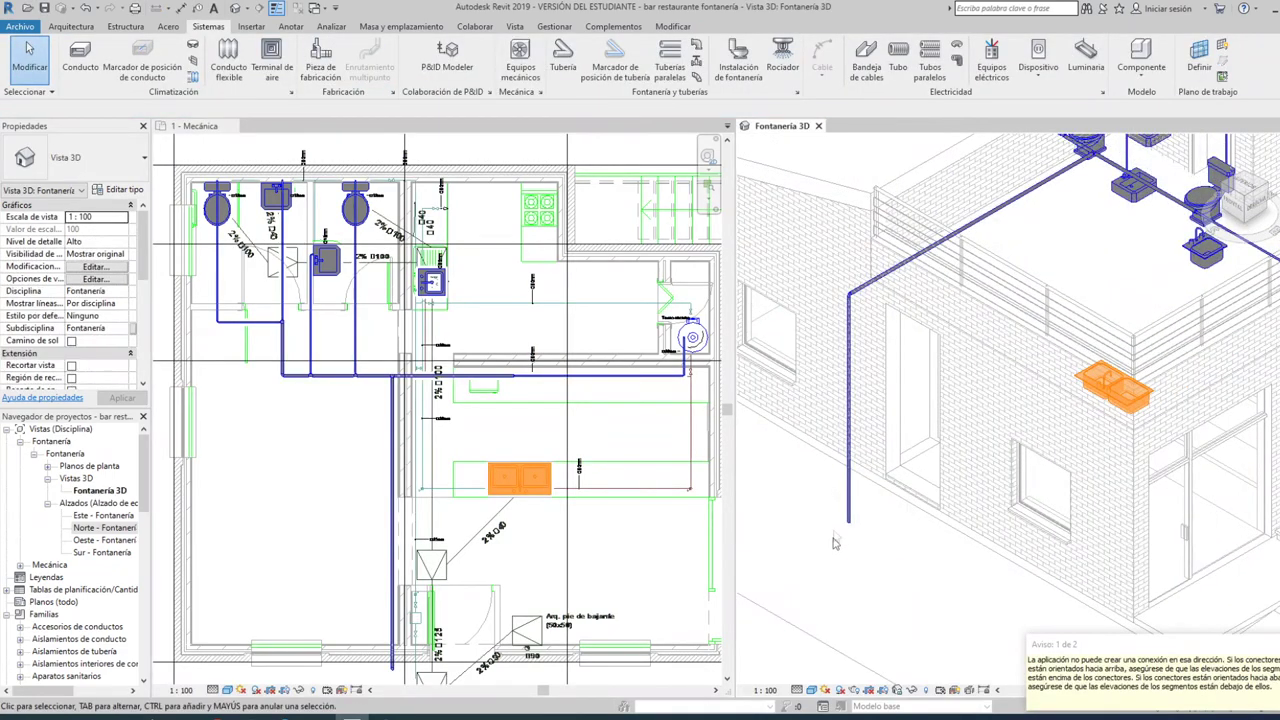
pyautogui.keyDown('shift'); pyautogui.moveTo(835, 543); pyautogui.dragTo(853, 407, button='middle'); pyautogui.keyUp('shift')
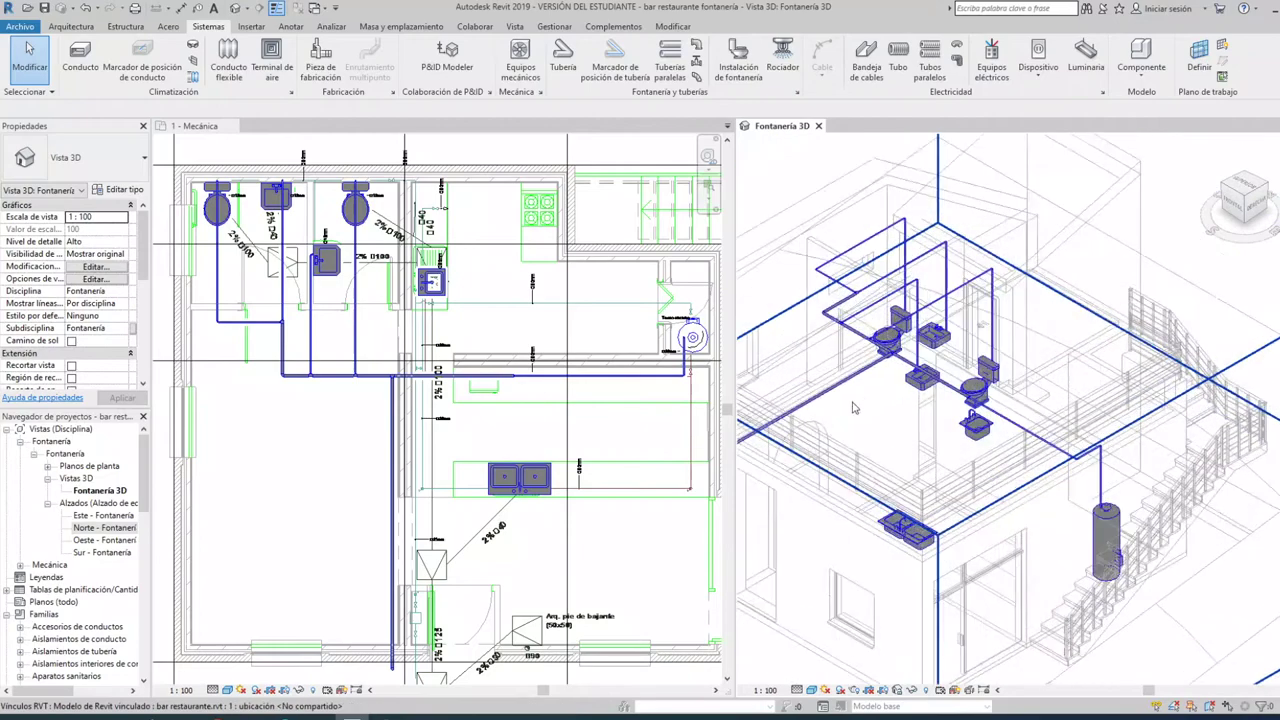
pyautogui.scroll(1, 853, 407)
pyautogui.scroll(1, 853, 407)
pyautogui.scroll(1, 886, 360)
pyautogui.scroll(1, 886, 360)
pyautogui.scroll(1, 910, 342)
pyautogui.scroll(1, 924, 335)
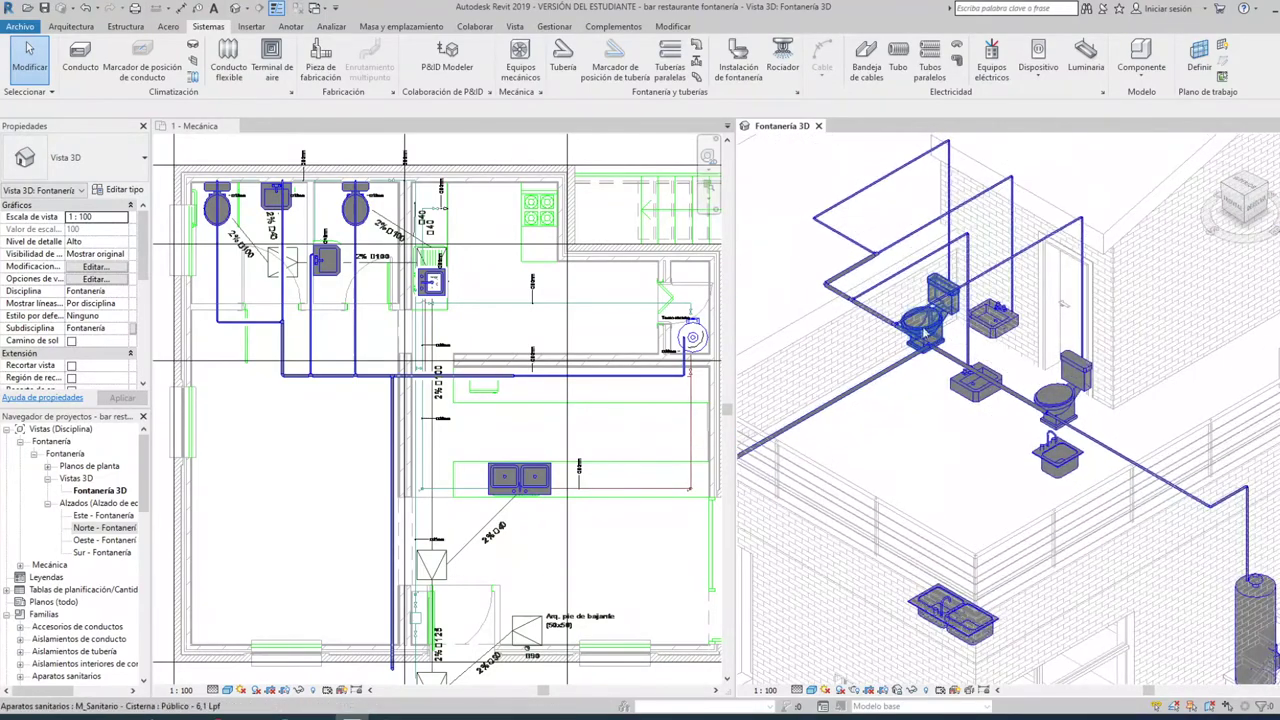
# - Resize one PEX supply pipe from 40 mm to 50.0 mm diameter
pyautogui.click(902, 368)
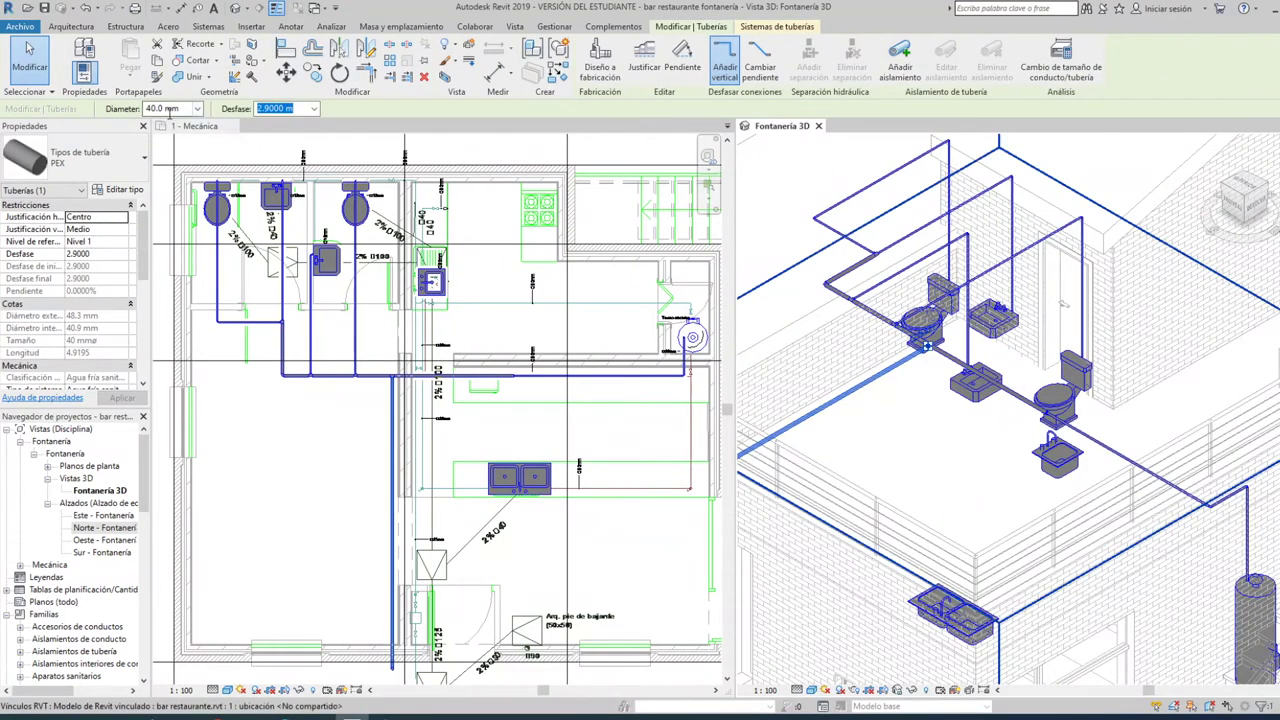
pyautogui.click(197, 108)
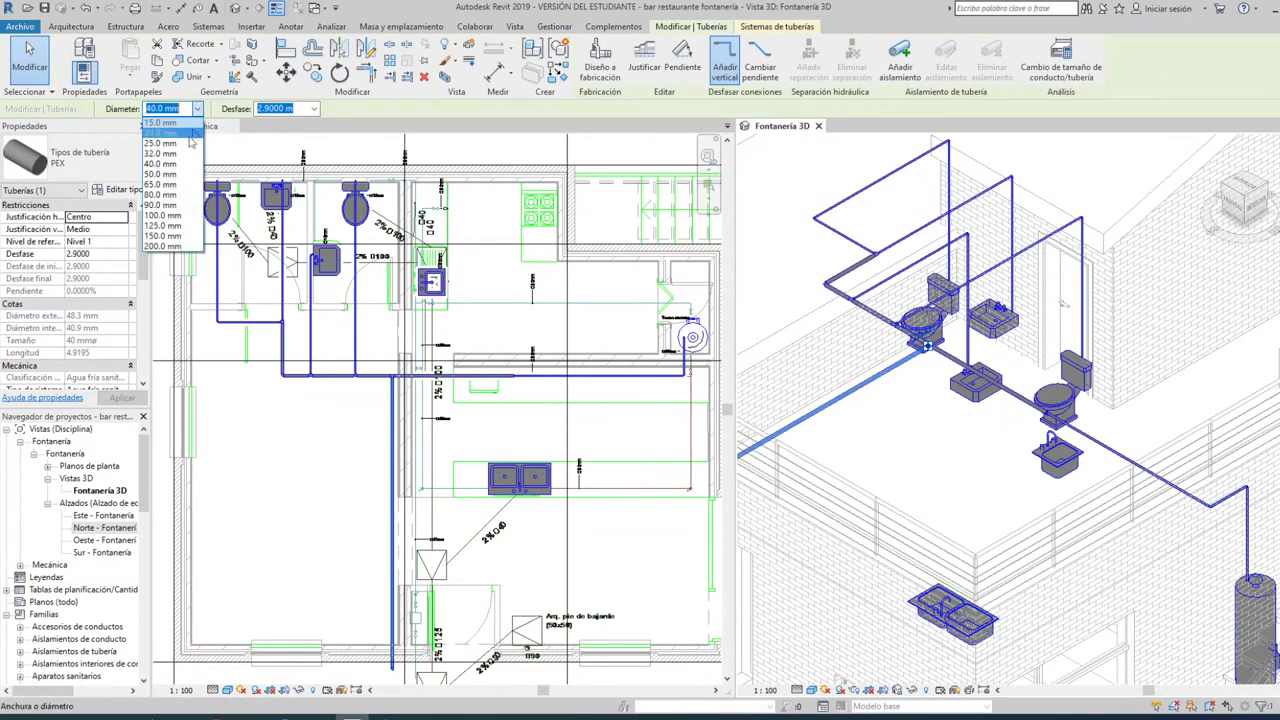
pyautogui.click(162, 174)
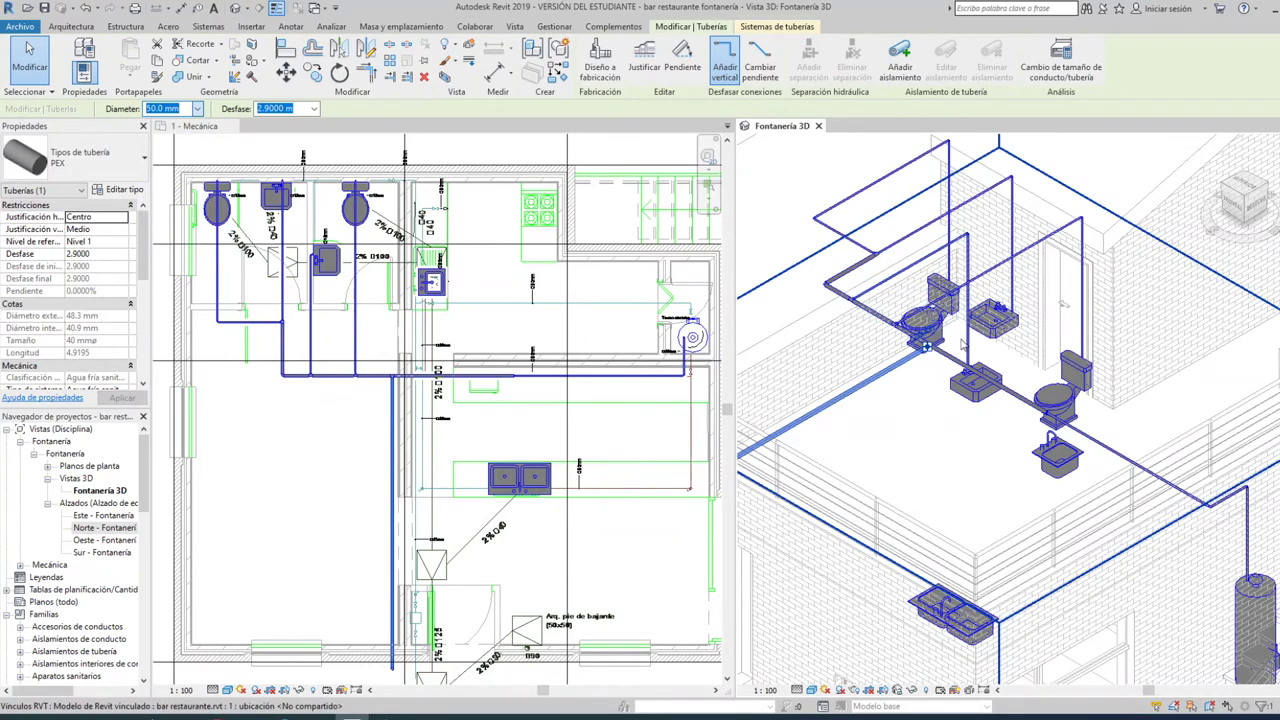
pyautogui.press('Escape')
# - Zoom the view and make the floor plan the active view
pyautogui.scroll(4, 967, 348)
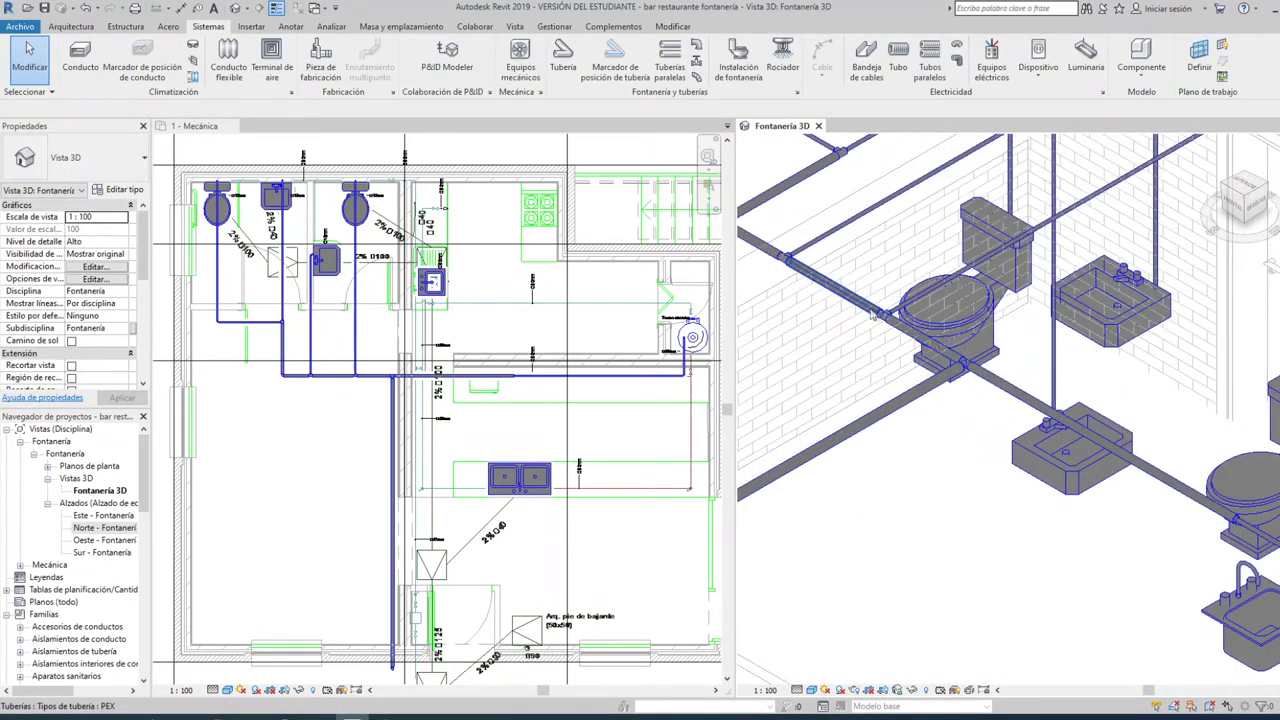
pyautogui.scroll(2, 975, 378)
pyautogui.scroll(2, 975, 378)
pyautogui.scroll(-4, 976, 374)
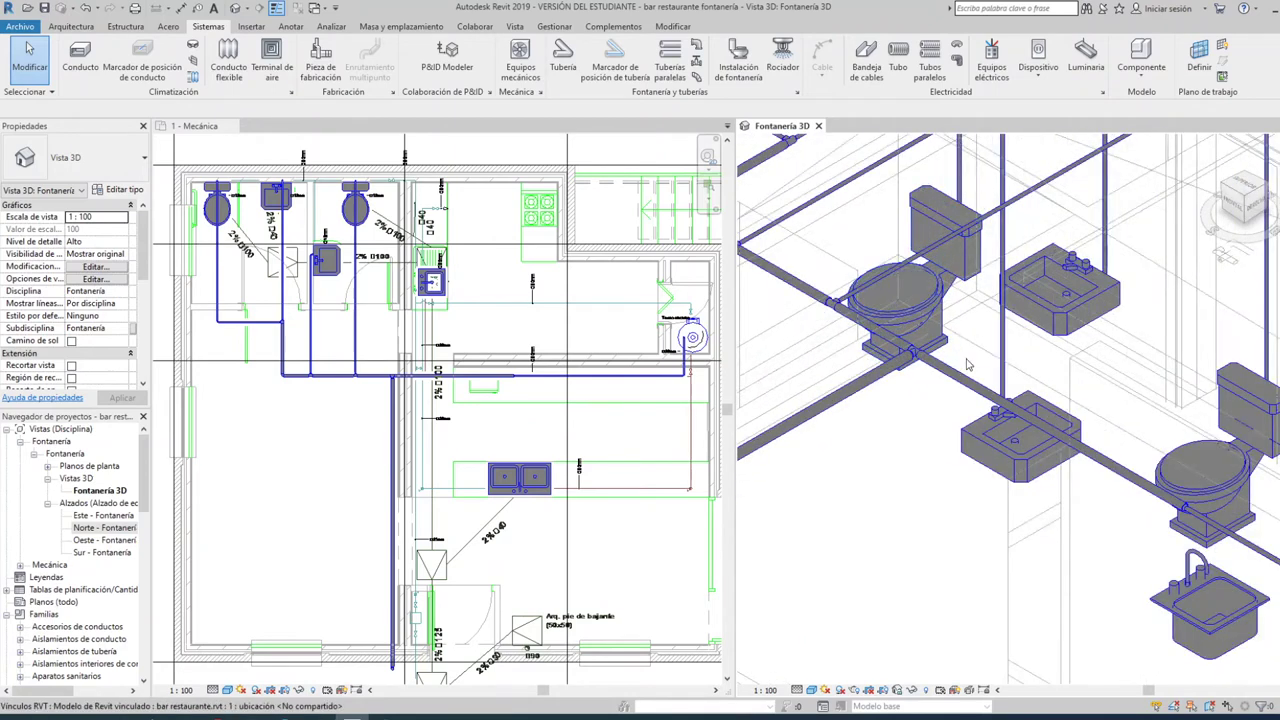
pyautogui.scroll(-2, 978, 370)
pyautogui.scroll(-2, 977, 370)
pyautogui.scroll(-2, 977, 370)
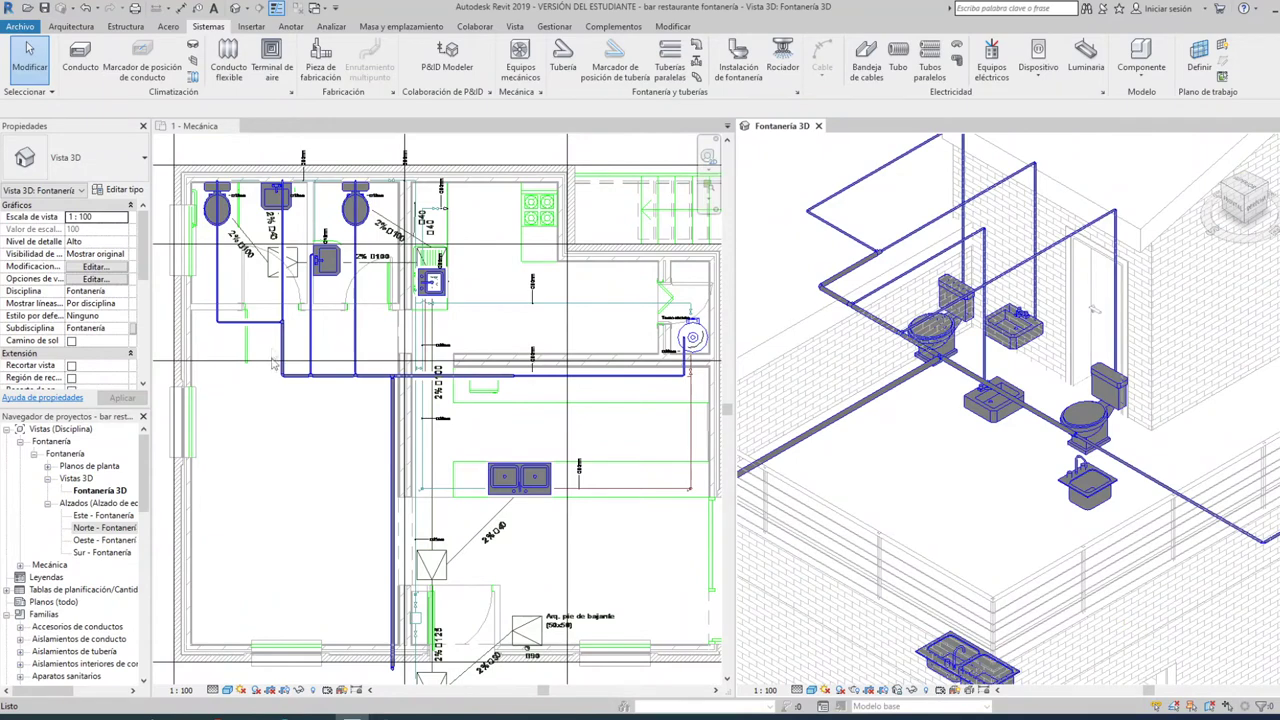
pyautogui.click(268, 318)
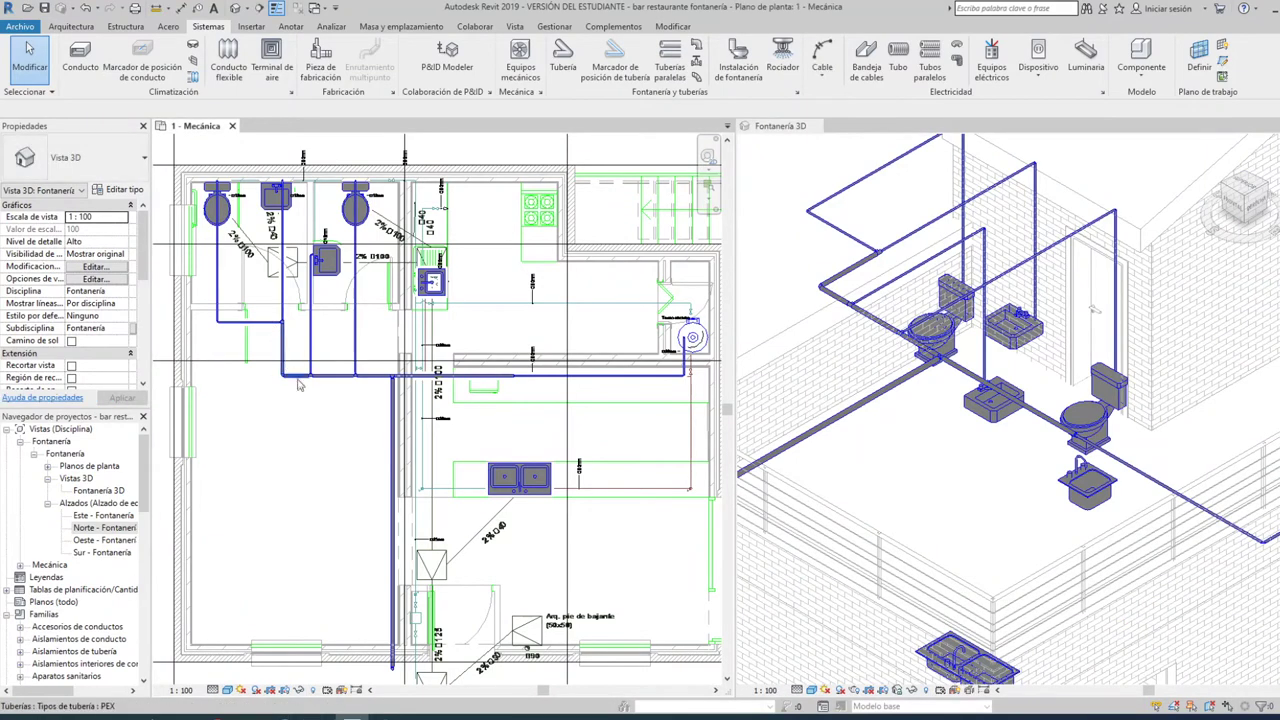
# - Clear the accidental linked-model selections in the floor plan near the washbasin
pyautogui.click(267, 318)
pyautogui.press('Escape')
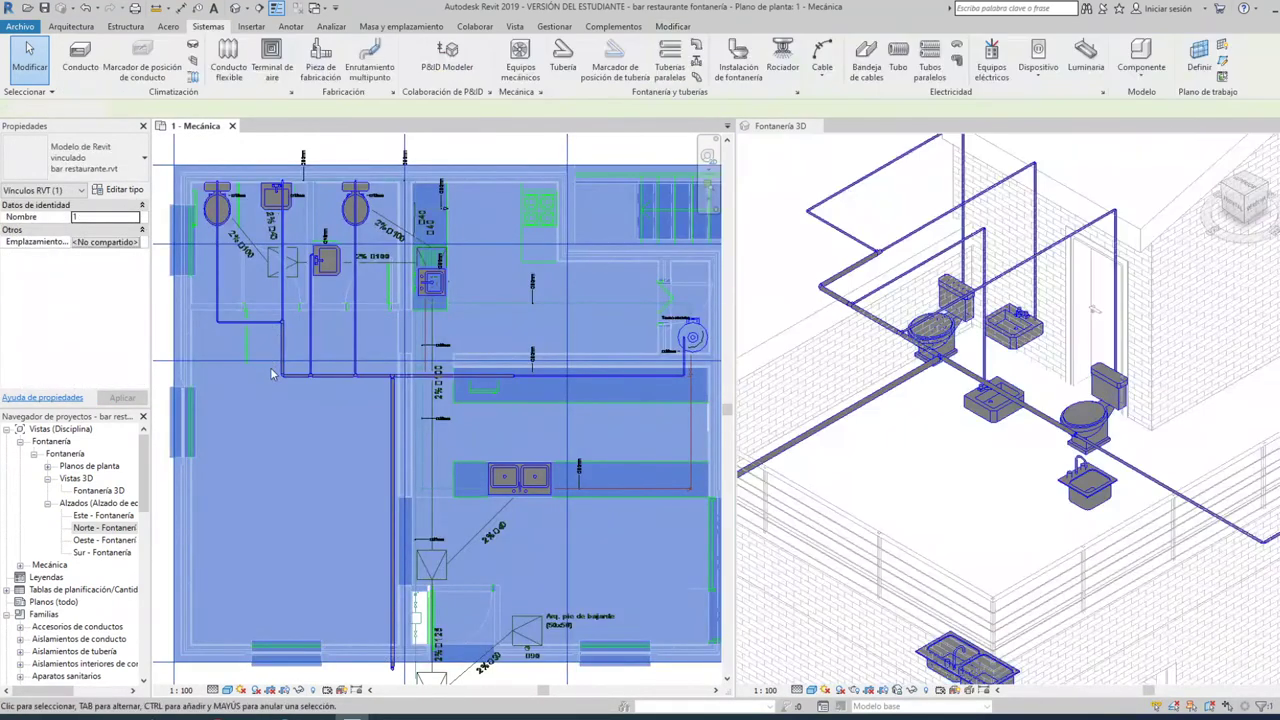
pyautogui.scroll(2, 272, 352)
pyautogui.scroll(2, 272, 352)
pyautogui.click(285, 325)
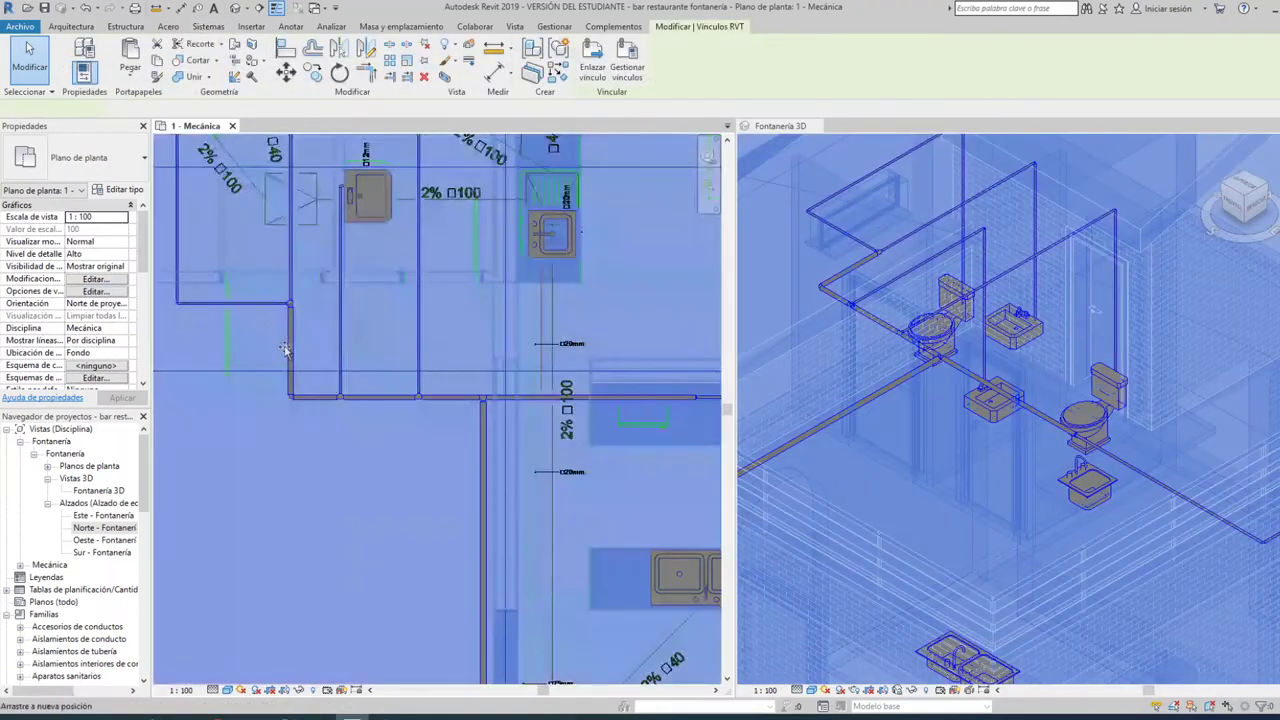
pyautogui.hotkey('ctrl', 'z')
pyautogui.click(305, 324)
pyautogui.press('Escape')
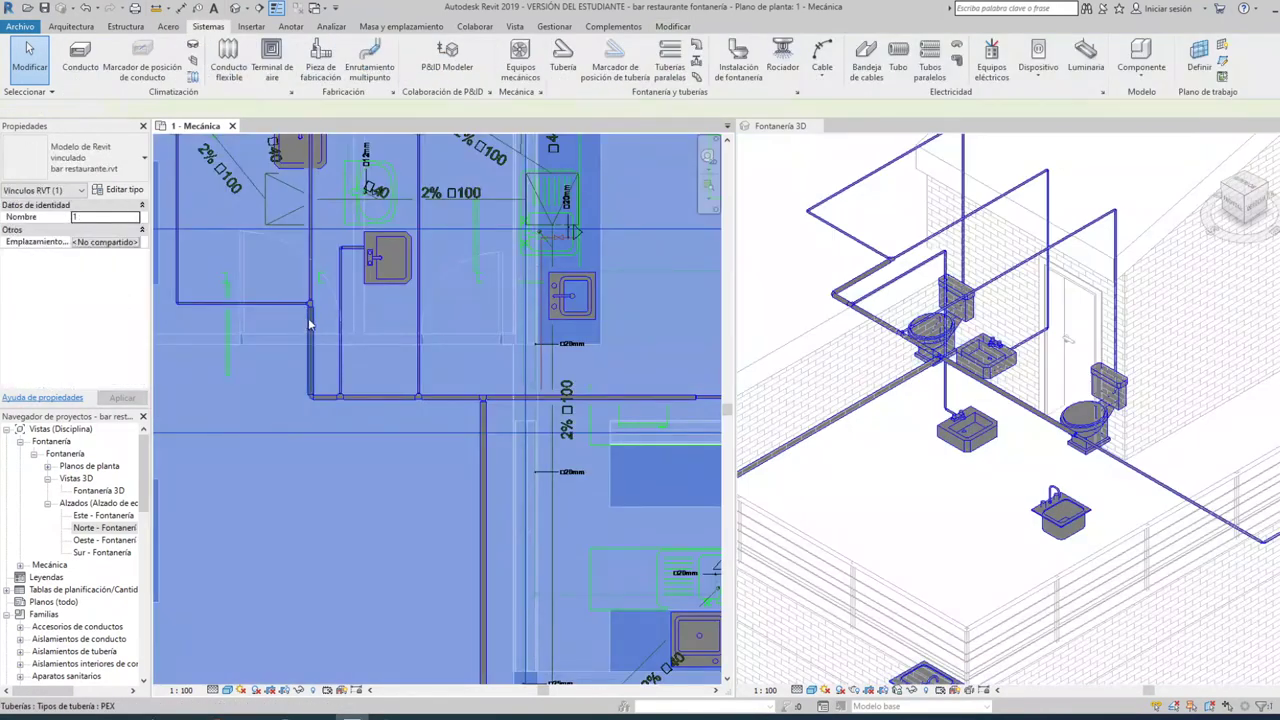
# - Set the vertical pipe, short horizontal pipe and corner elbow to 25.0 mm diameter
pyautogui.click(311, 325)
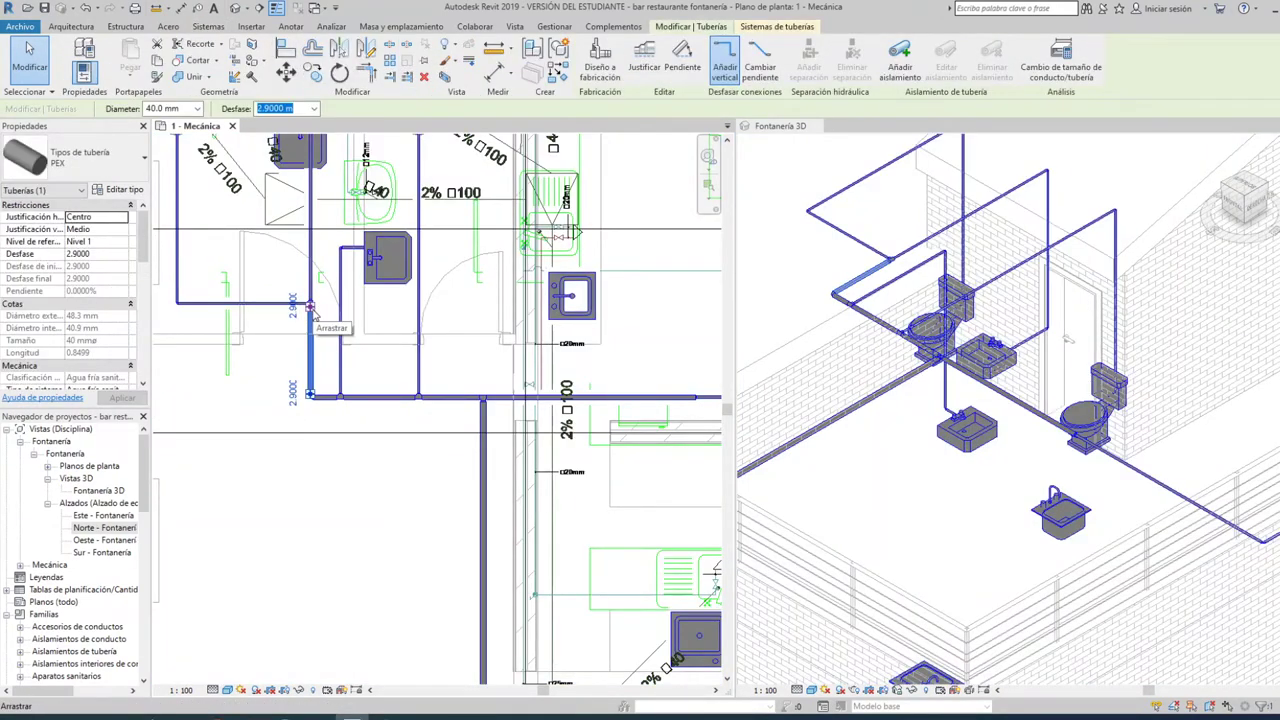
pyautogui.scroll(2, 311, 310)
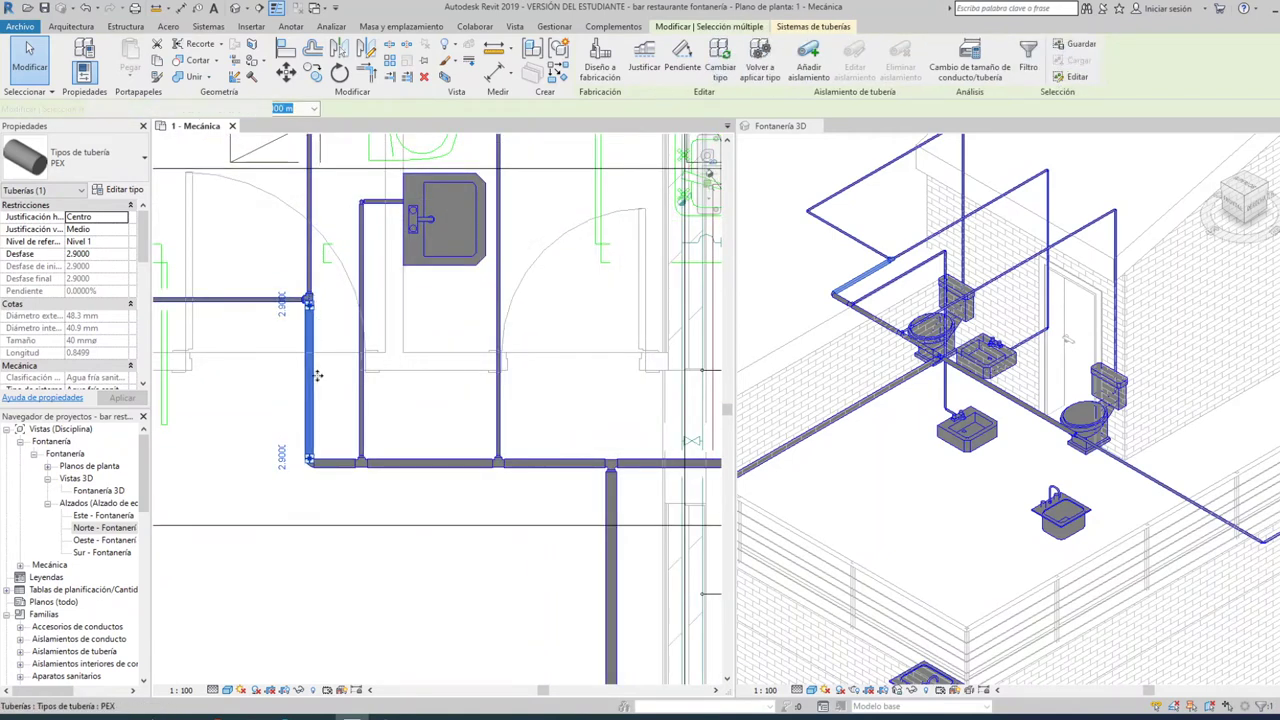
pyautogui.keyDown('ctrl'); pyautogui.click(335, 463); pyautogui.keyUp('ctrl')
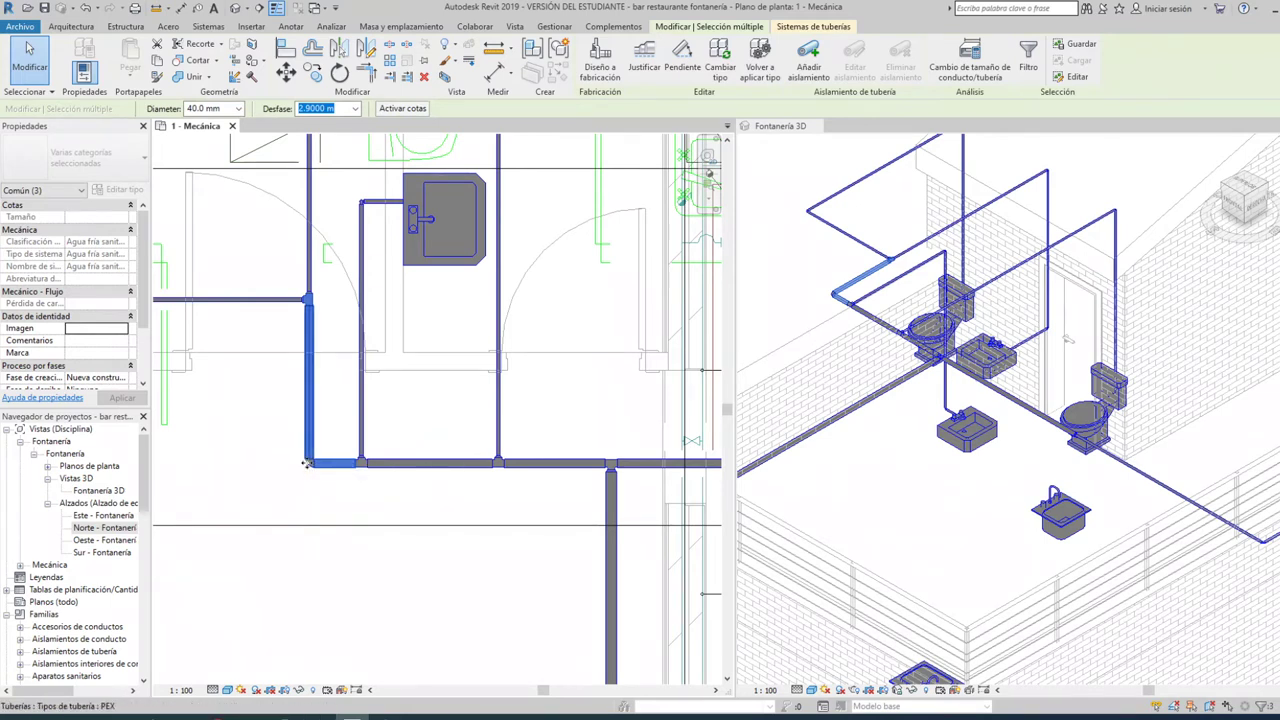
pyautogui.keyDown('ctrl'); pyautogui.click(308, 462); pyautogui.keyUp('ctrl')
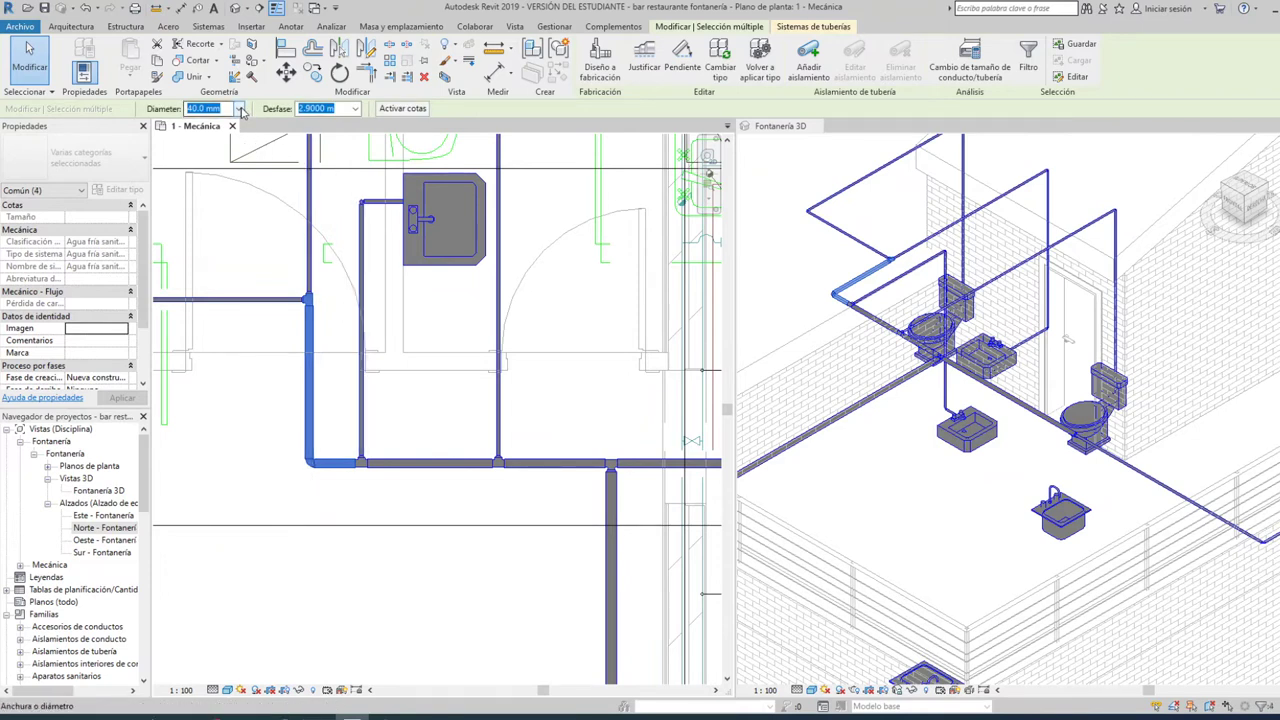
pyautogui.click(238, 108)
pyautogui.click(214, 162)
pyautogui.click(240, 110)
pyautogui.click(210, 143)
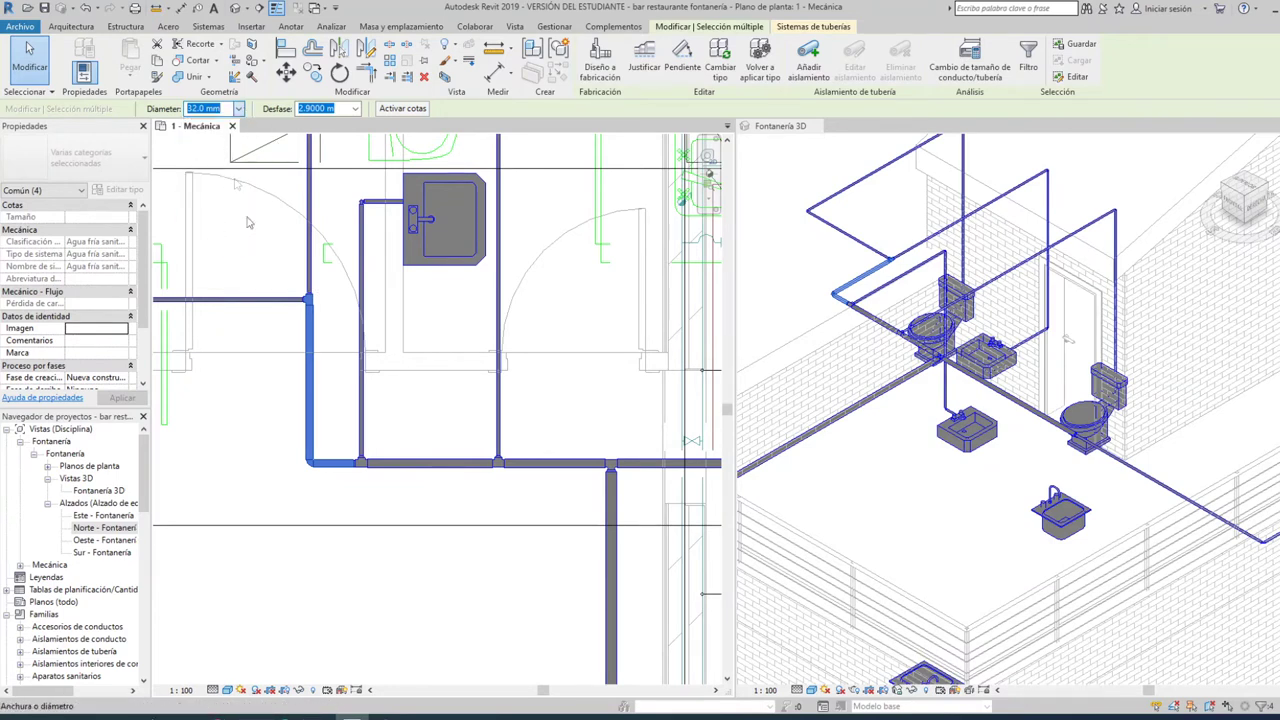
pyautogui.click(281, 414)
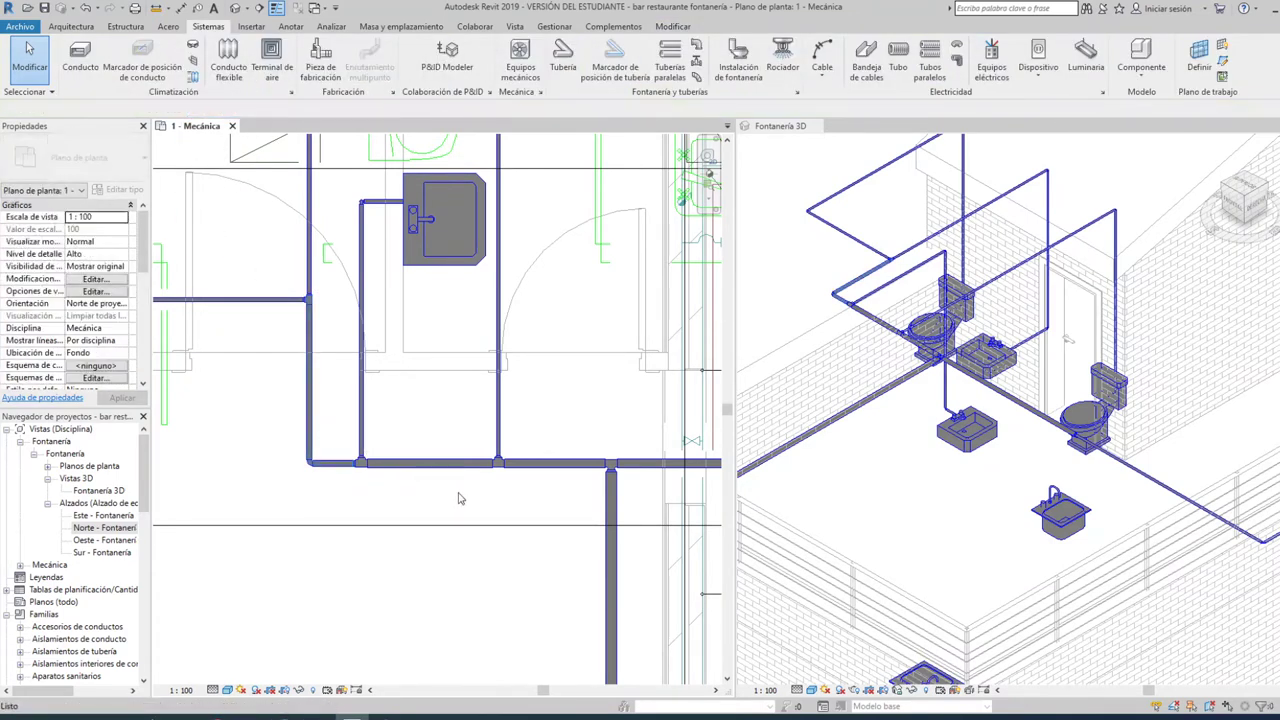
# - Shift the short horizontal pipe segment upward in the plan
pyautogui.scroll(-1, 330, 490)
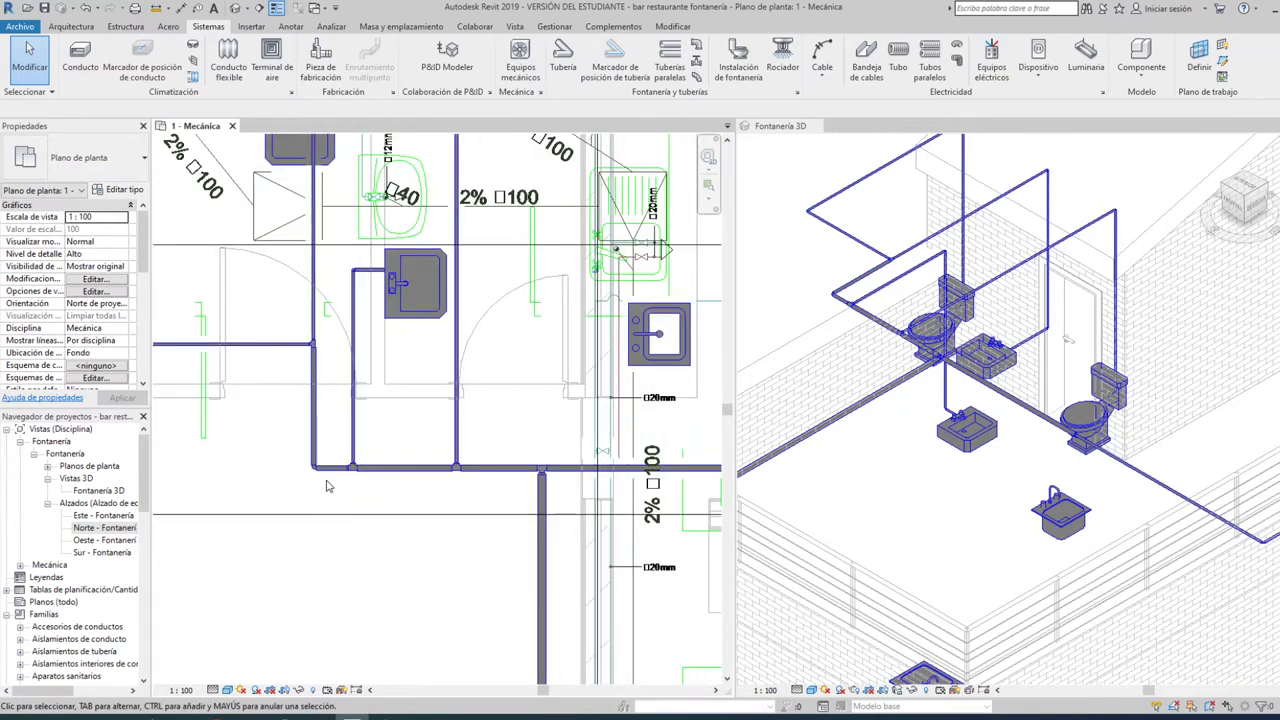
pyautogui.scroll(-1, 323, 483)
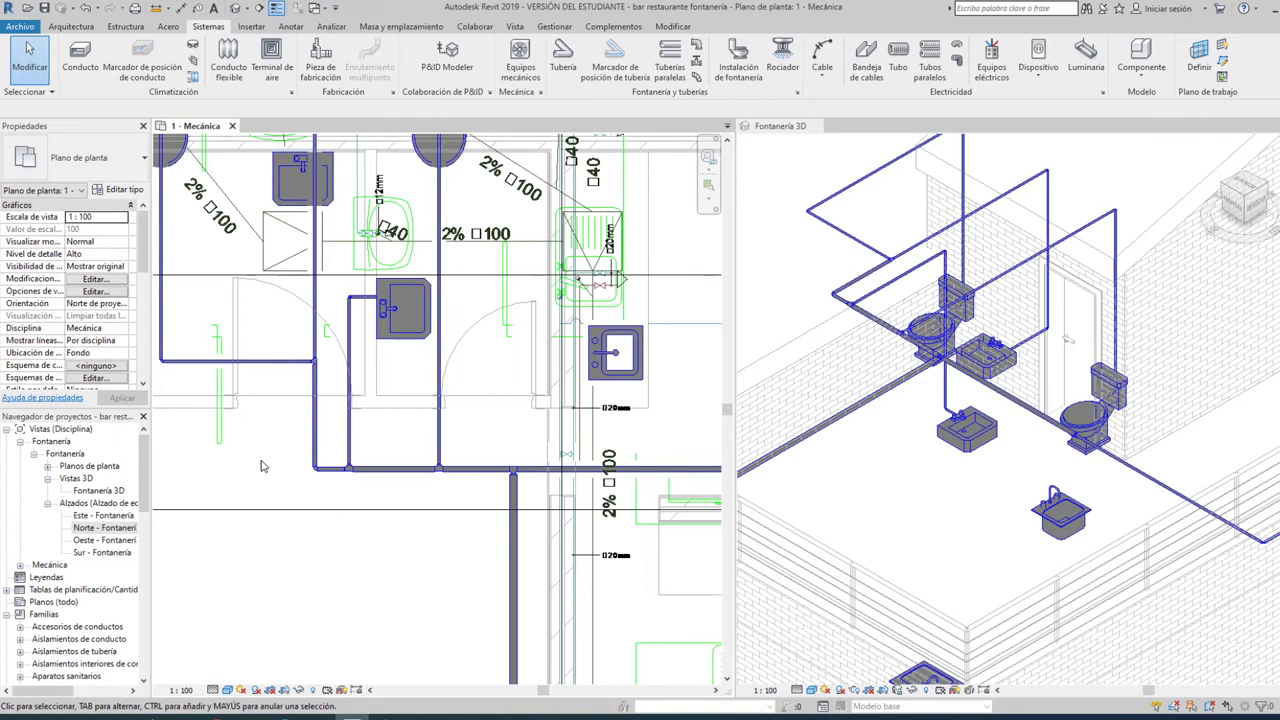
pyautogui.click(329, 476)
pyautogui.scroll(1, 329, 477)
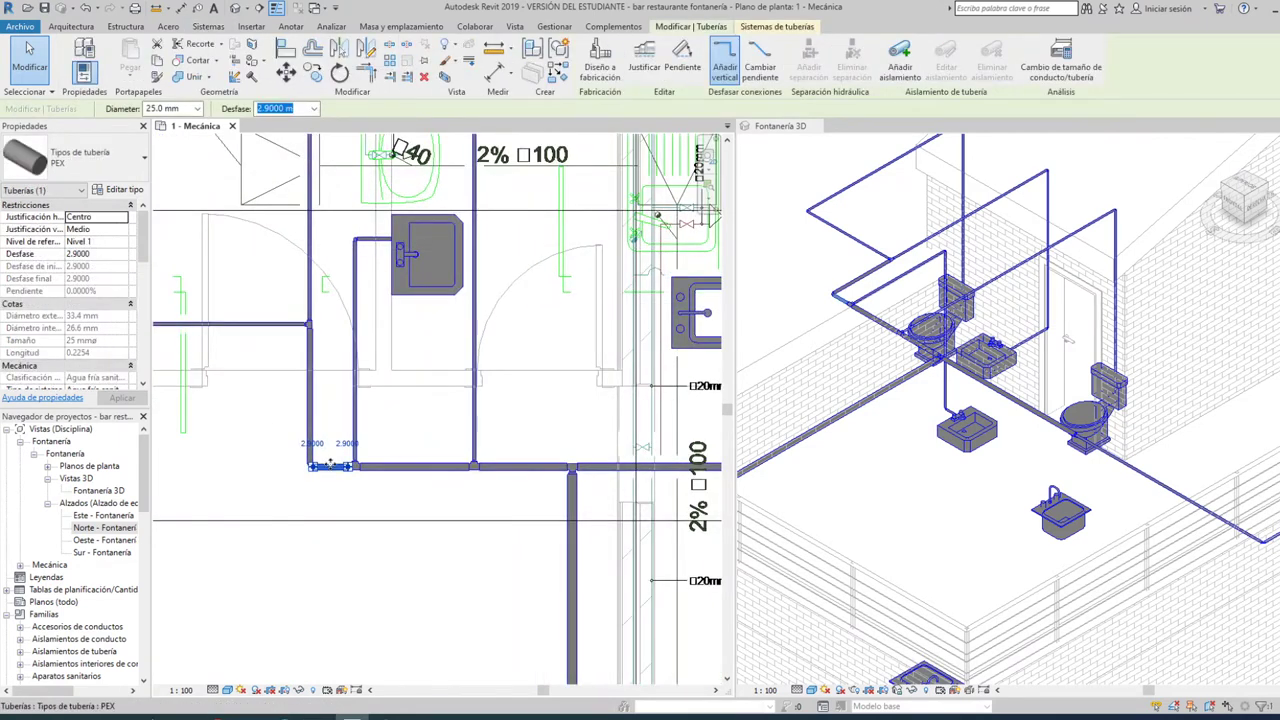
pyautogui.moveTo(330, 465); pyautogui.dragTo(330, 401)
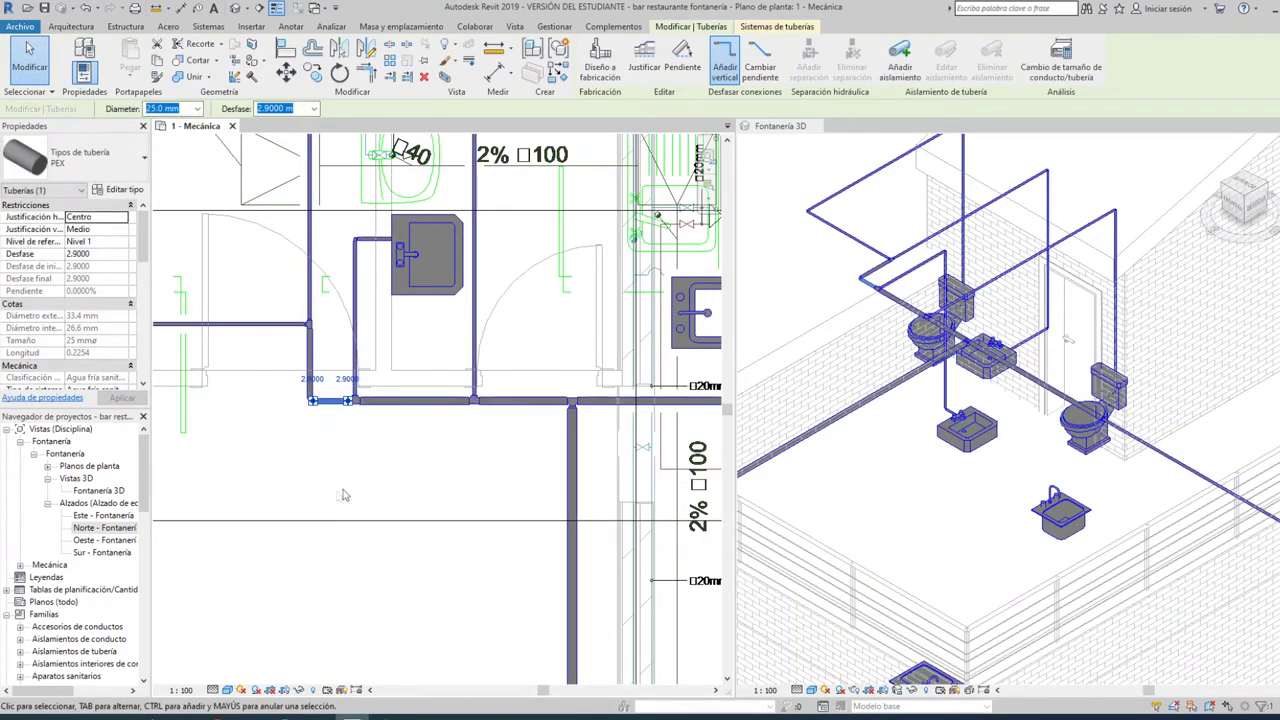
pyautogui.scroll(-1, 343, 494)
pyautogui.scroll(1, 378, 443)
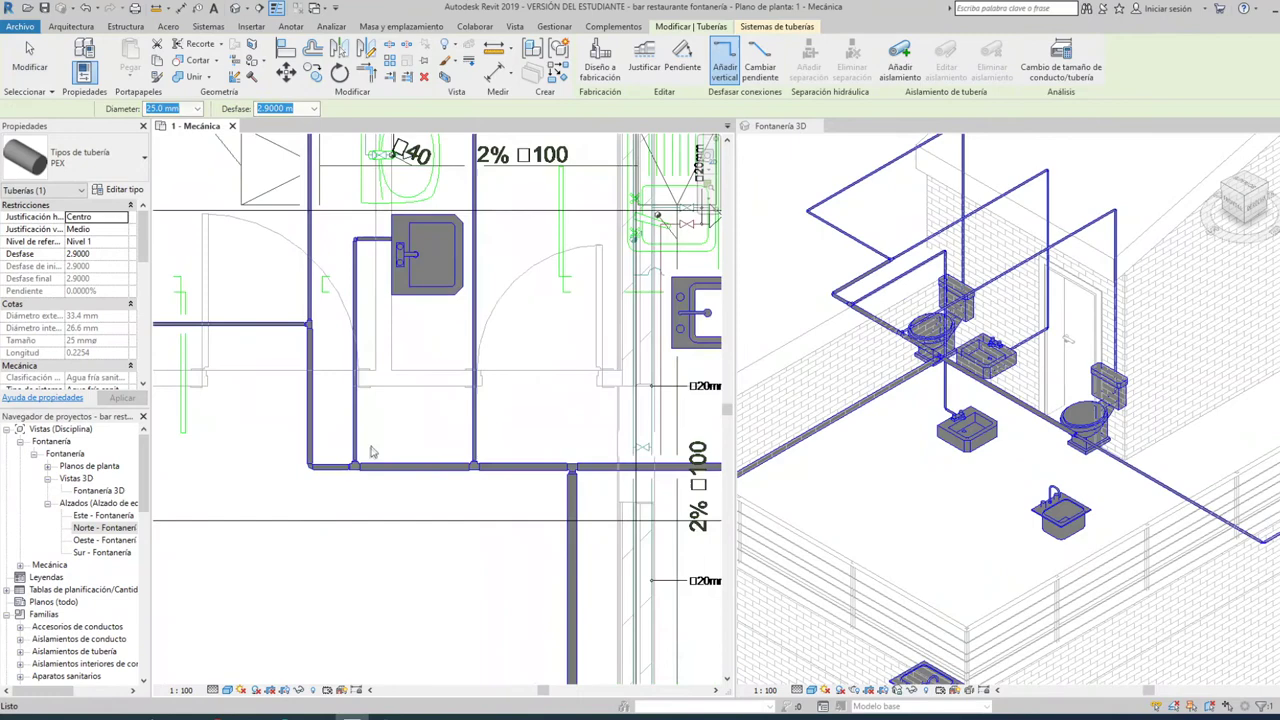
pyautogui.press('Escape')
# - Delete the elbow fitting at the pipe corner
pyautogui.scroll(-1, 366, 539)
pyautogui.scroll(-1, 366, 539)
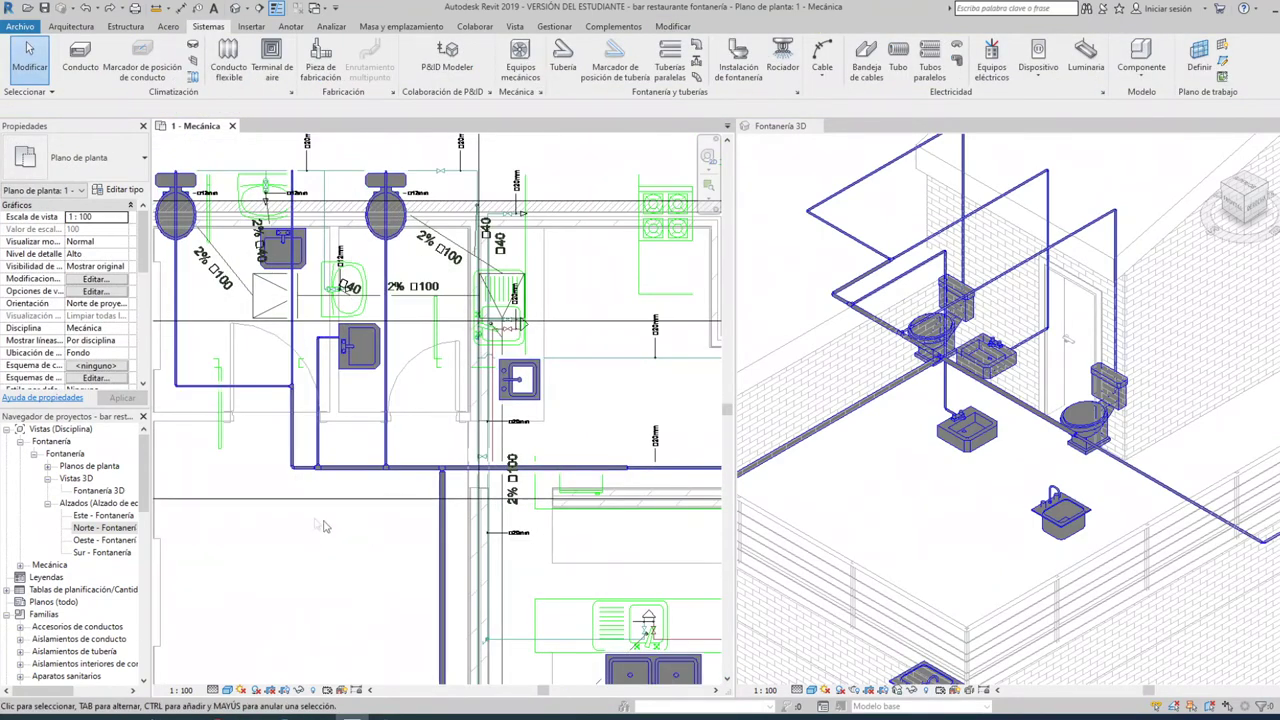
pyautogui.scroll(-1, 320, 525)
pyautogui.scroll(1, 306, 489)
pyautogui.scroll(2, 306, 489)
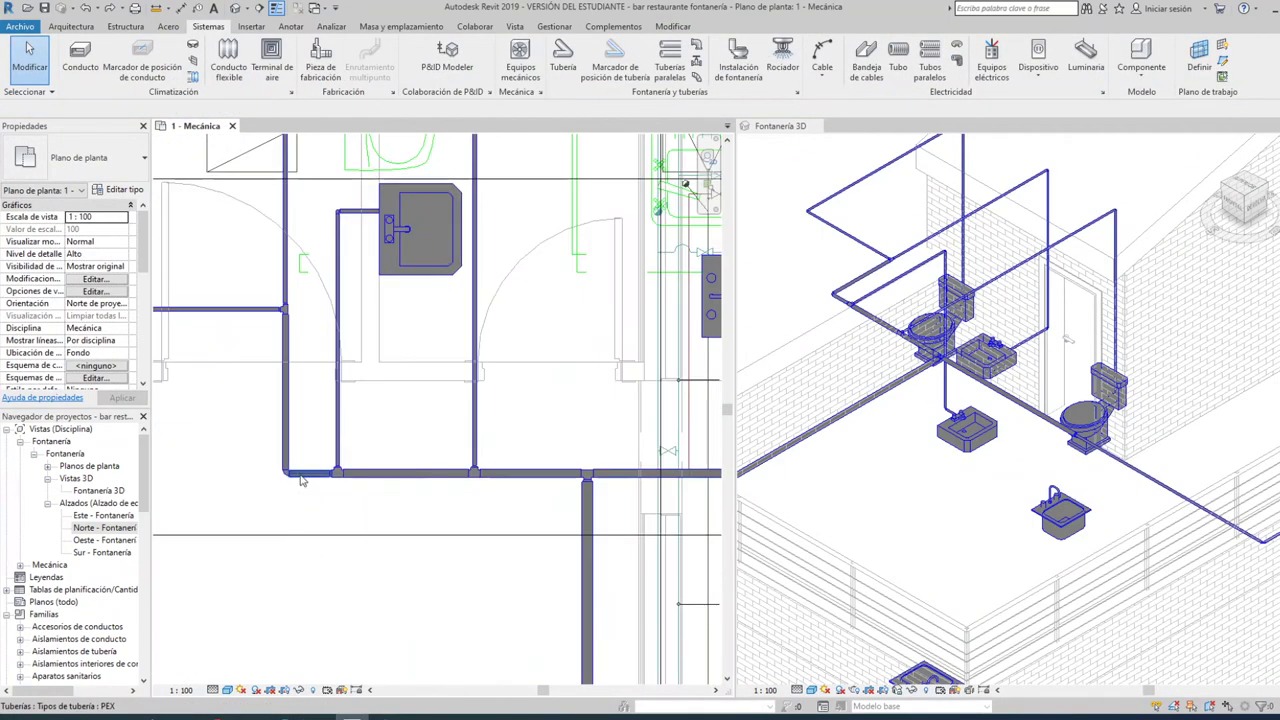
pyautogui.scroll(1, 282, 480)
pyautogui.click(280, 476)
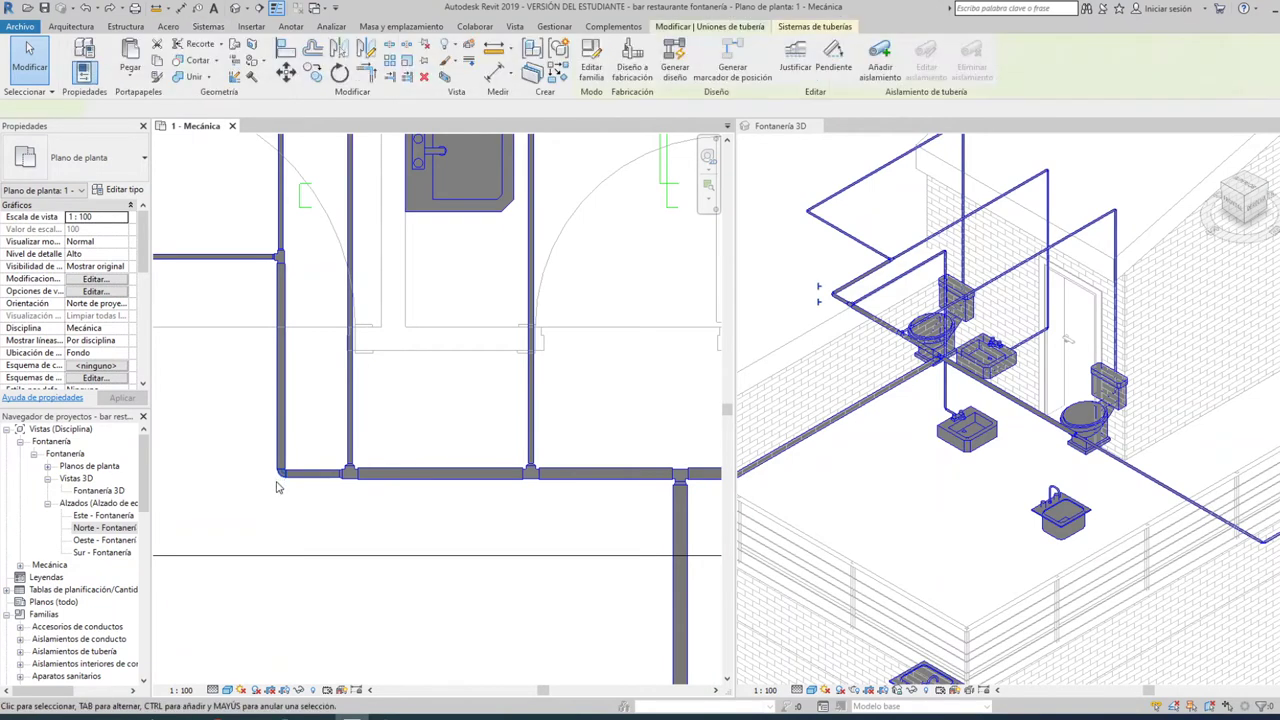
pyautogui.press('Delete')
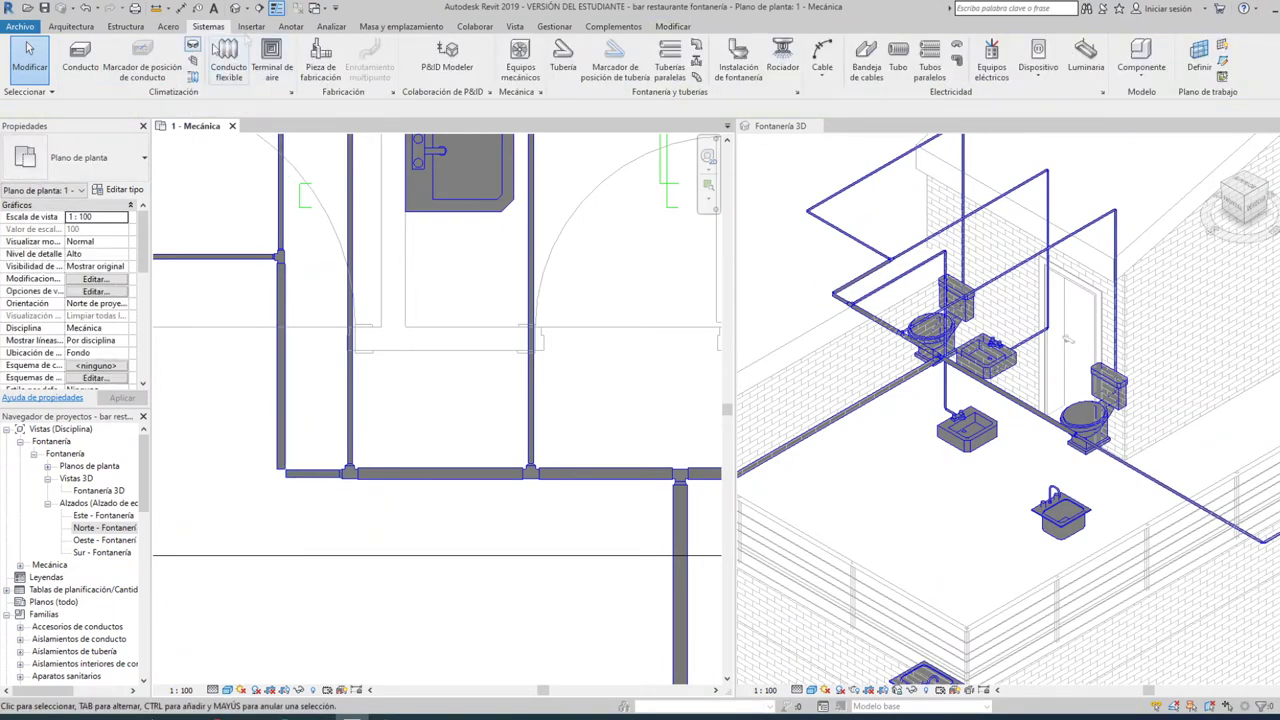
# - Join the short horizontal pipe and vertical pipe with Trim/Extend to Corner
pyautogui.click(285, 381)
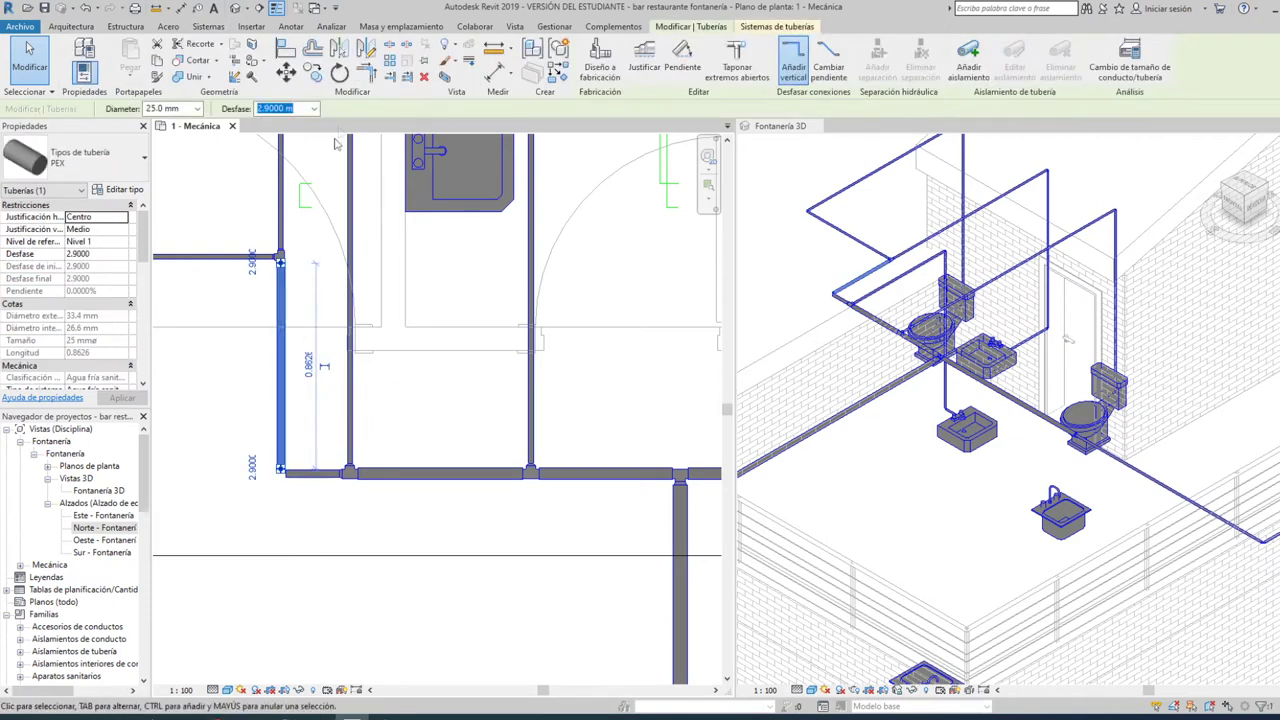
pyautogui.click(366, 72)
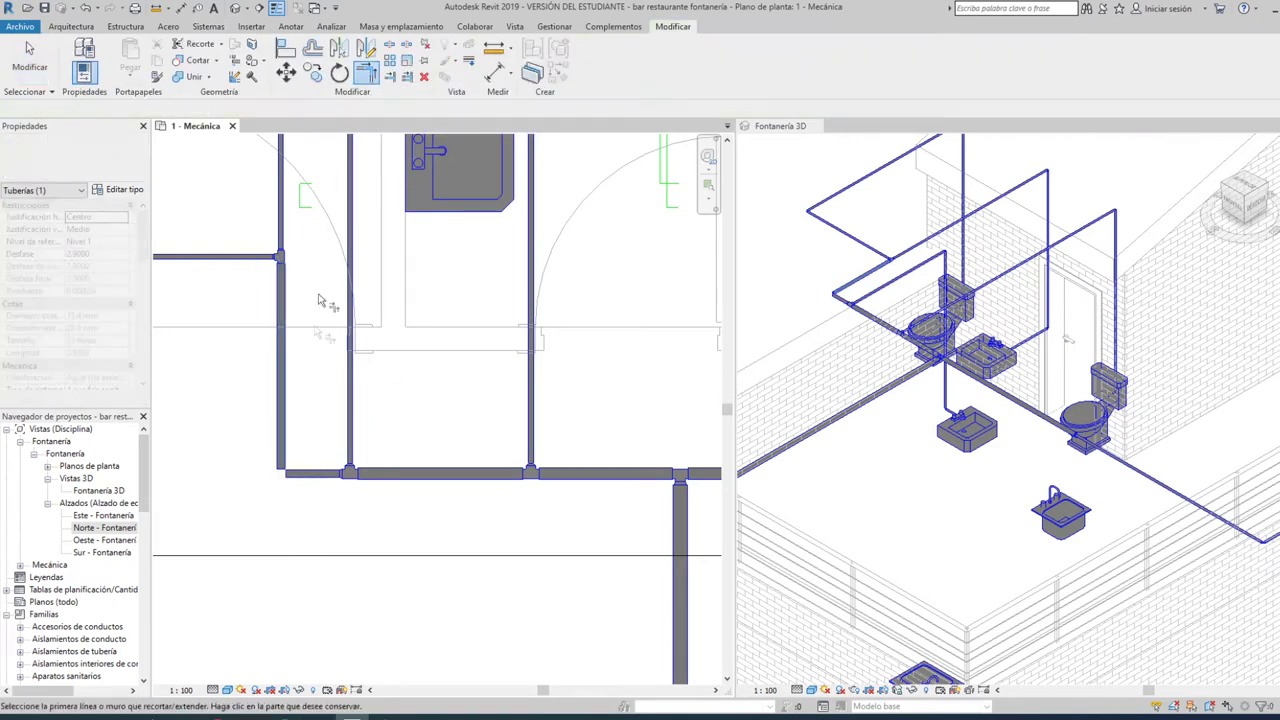
pyautogui.click(300, 476)
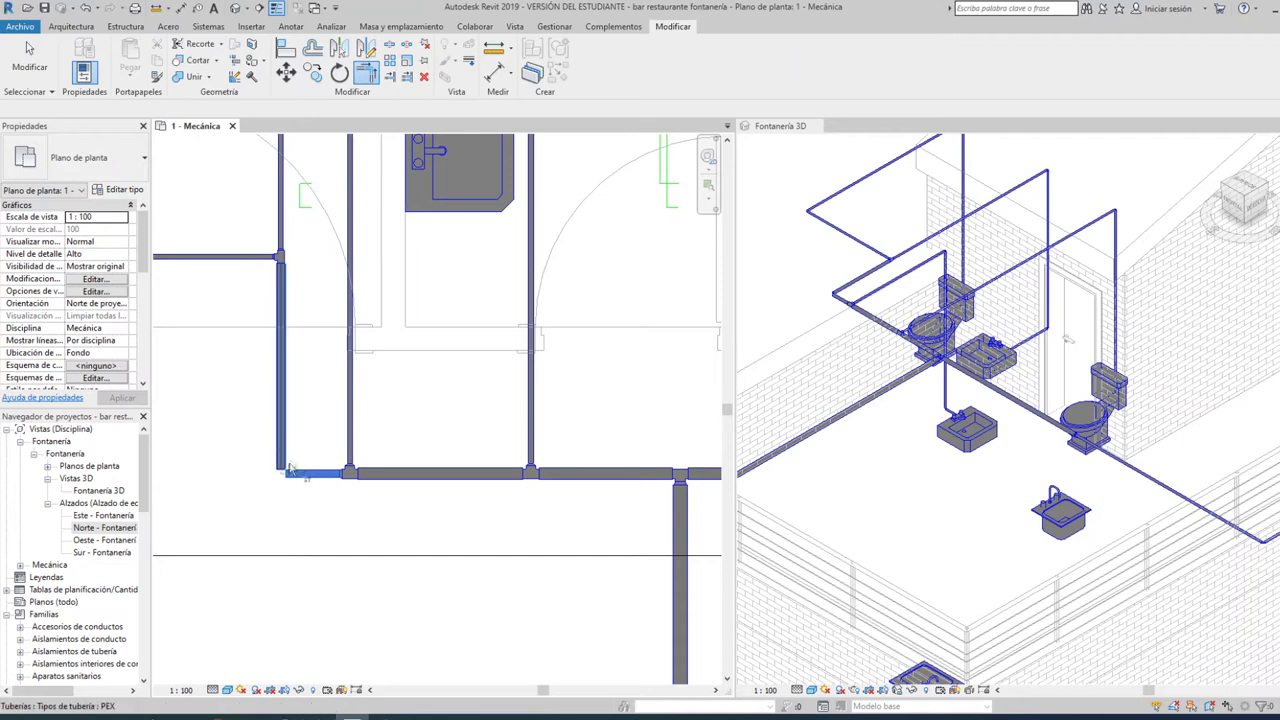
pyautogui.click(286, 468)
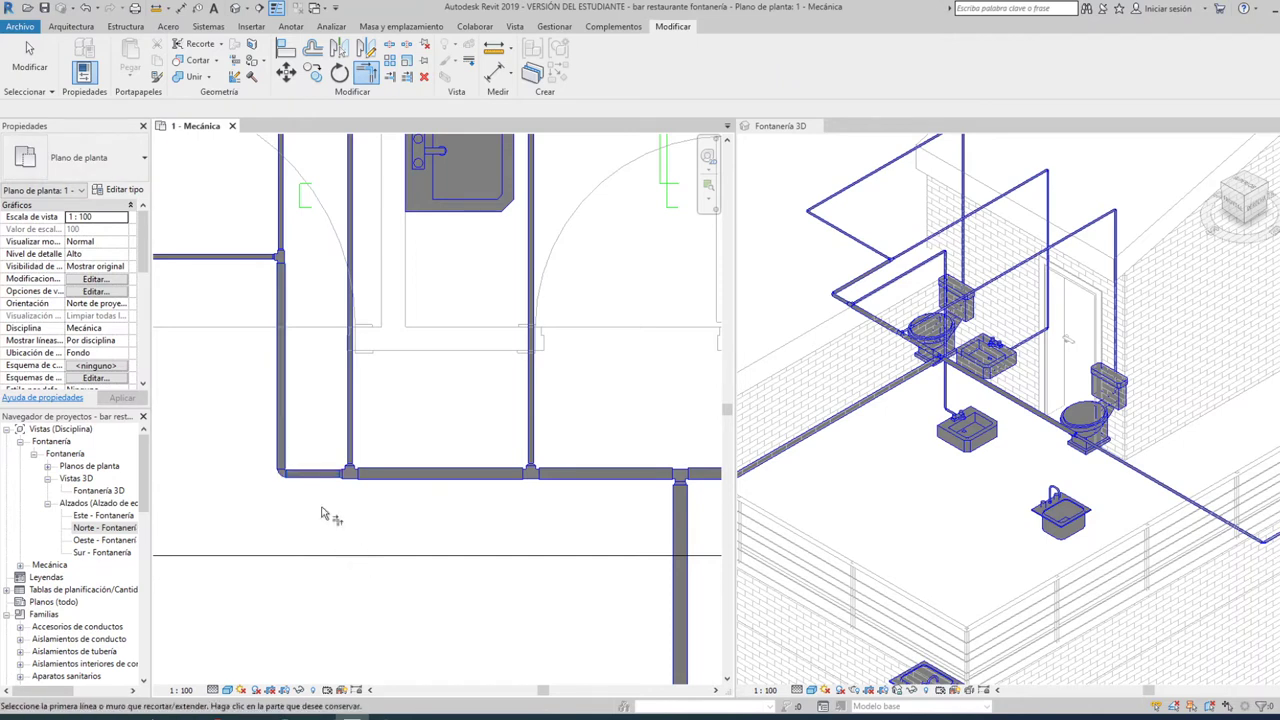
pyautogui.press('Escape')
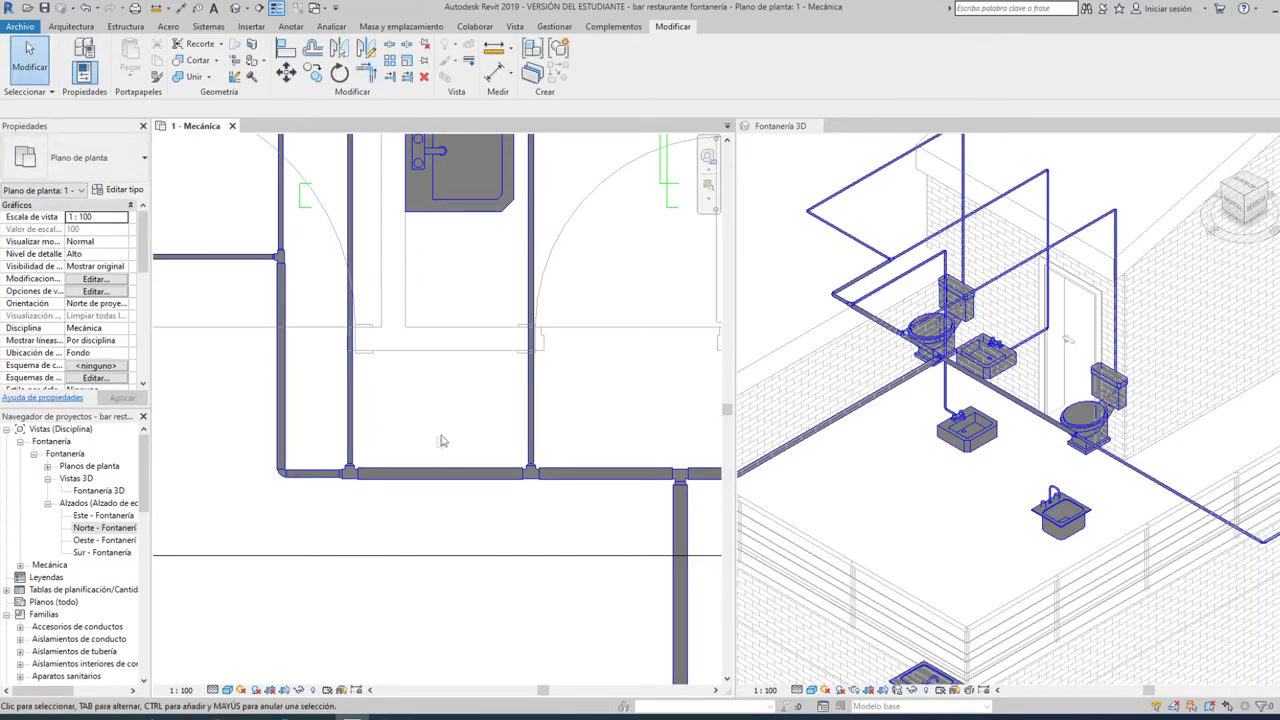
# - Pan the plan over to the double kitchen sink
pyautogui.scroll(-1, 443, 441)
pyautogui.scroll(-3, 420, 378)
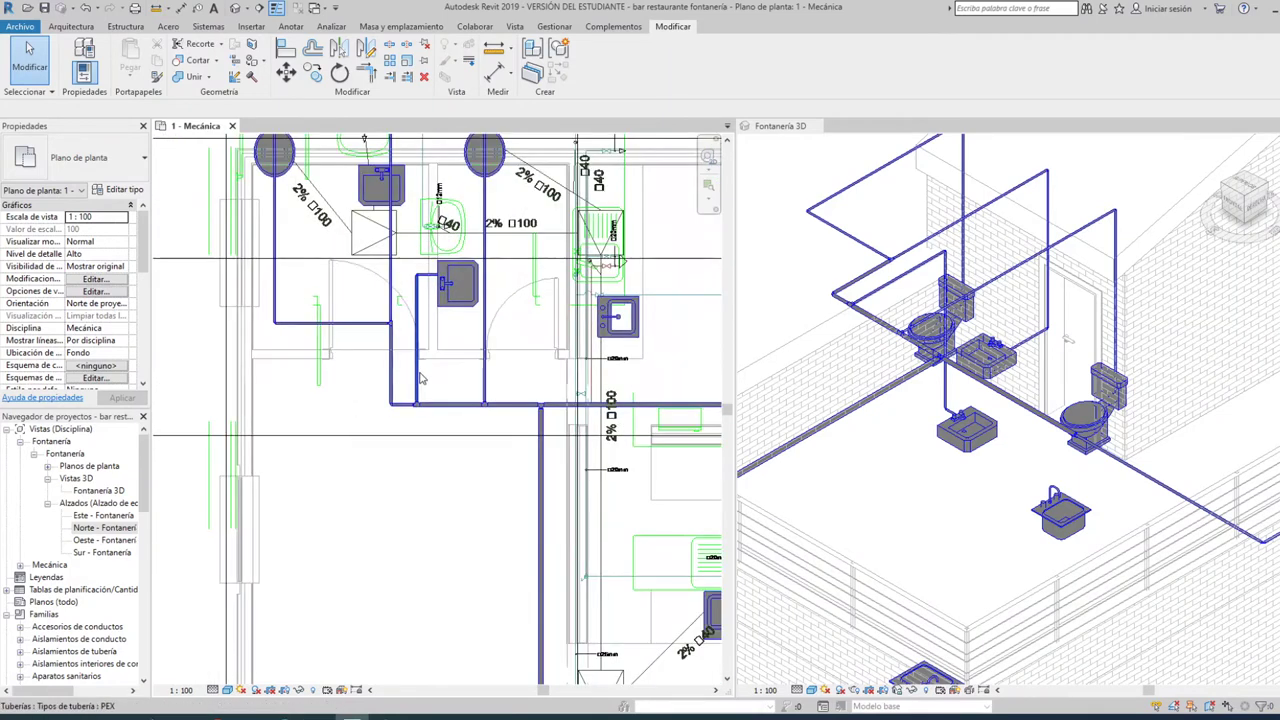
pyautogui.moveTo(540, 372); pyautogui.dragTo(457, 391, button='middle')
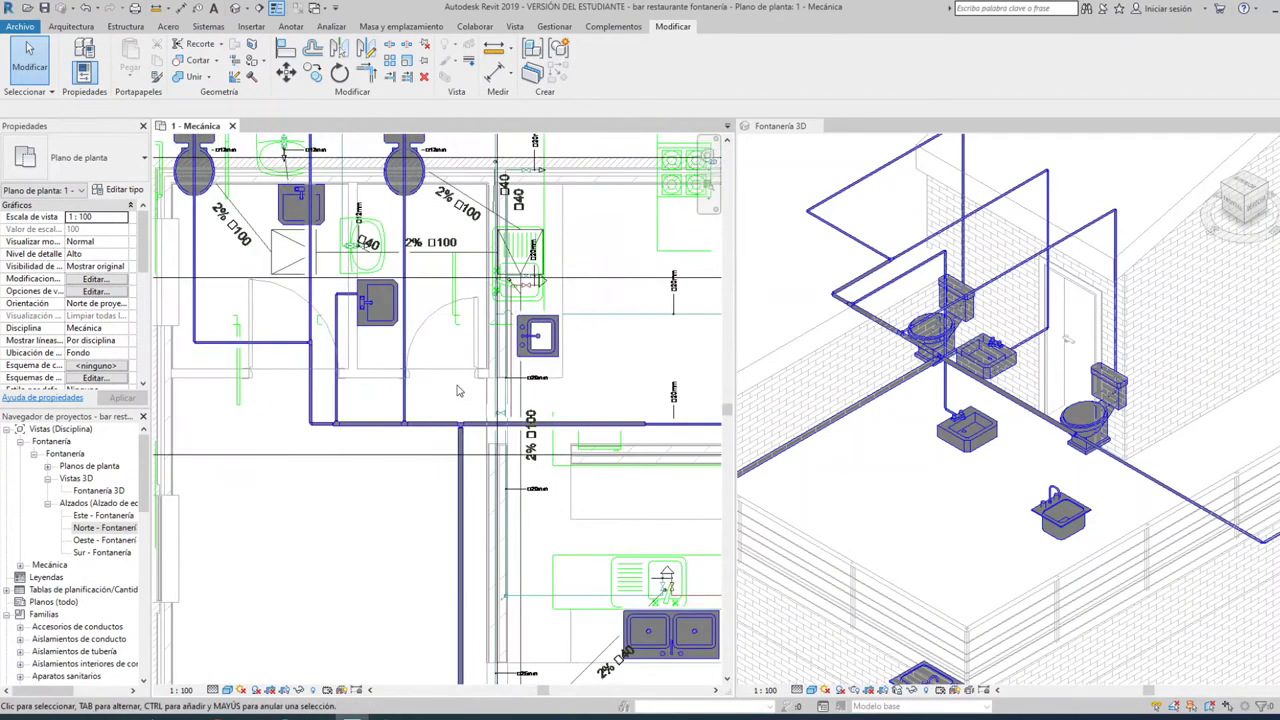
pyautogui.moveTo(614, 440)
pyautogui.mouseDown(button='middle')
pyautogui.moveTo(464, 403)
pyautogui.moveTo(455, 369)
pyautogui.mouseUp(button='middle')
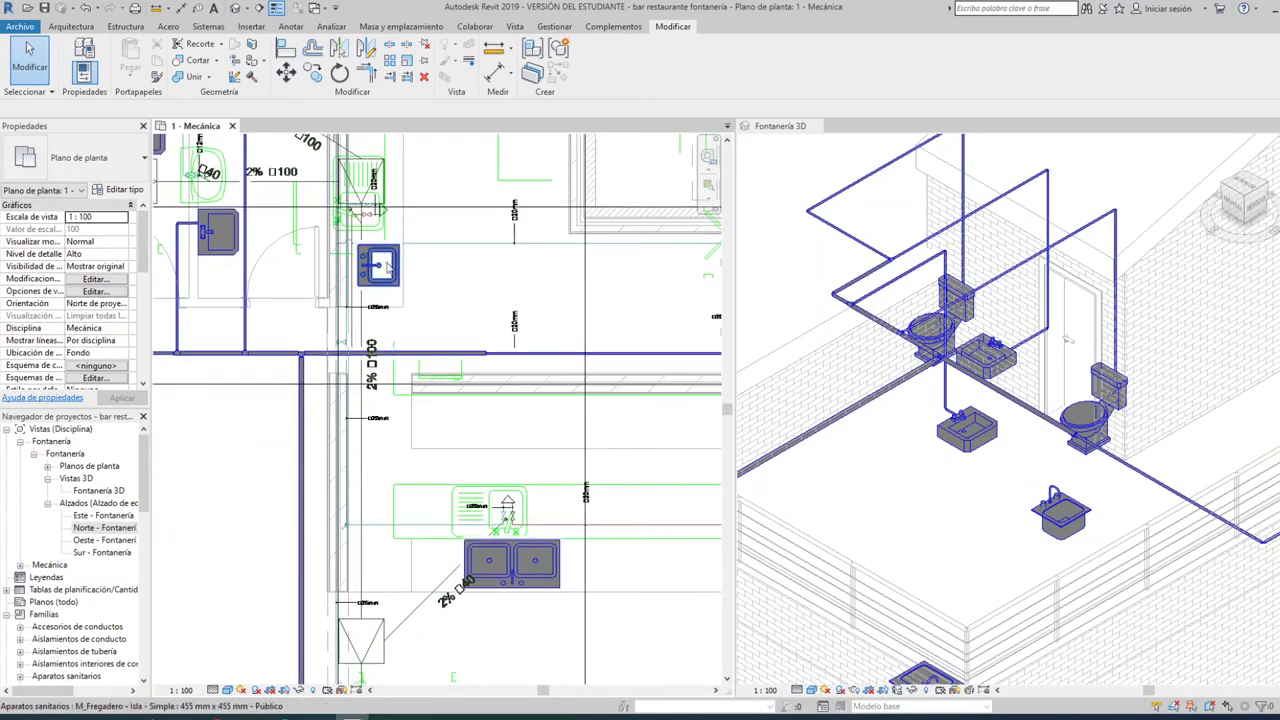
# - Open the M_Fregadero - Cocina - Doble family and inspect its hot-water connector
pyautogui.click(515, 572)
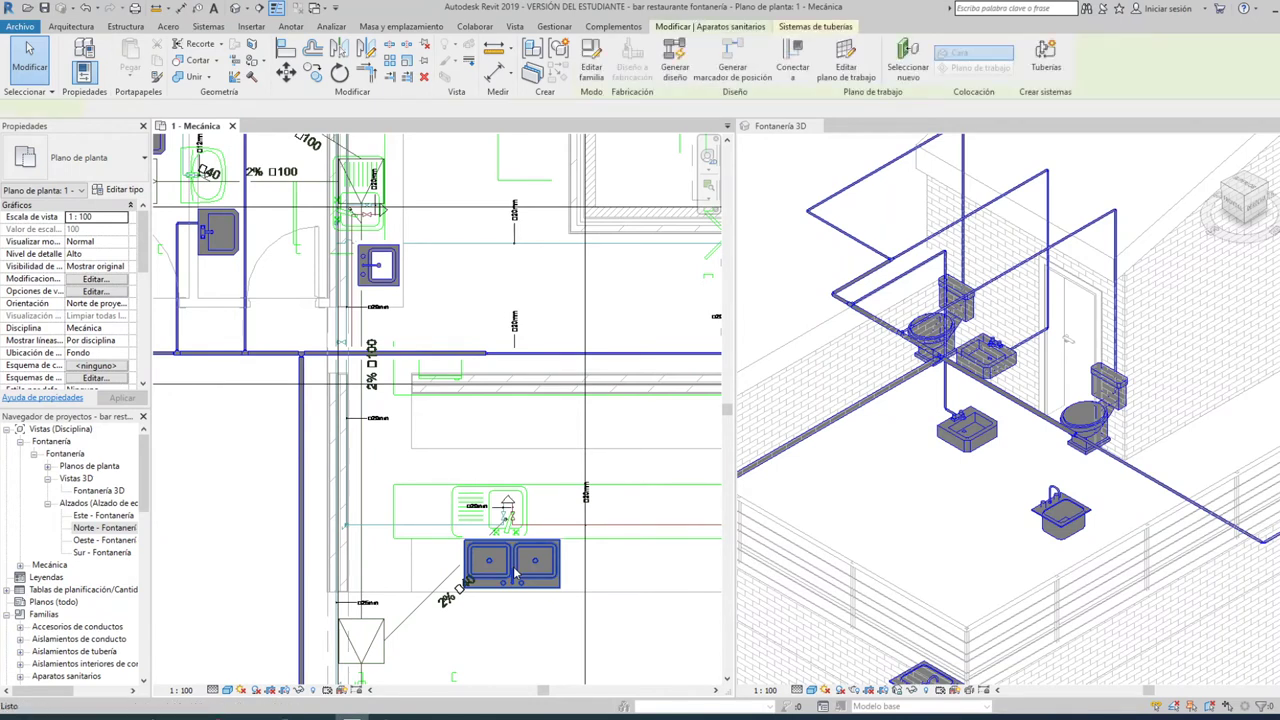
pyautogui.doubleClick(515, 572)
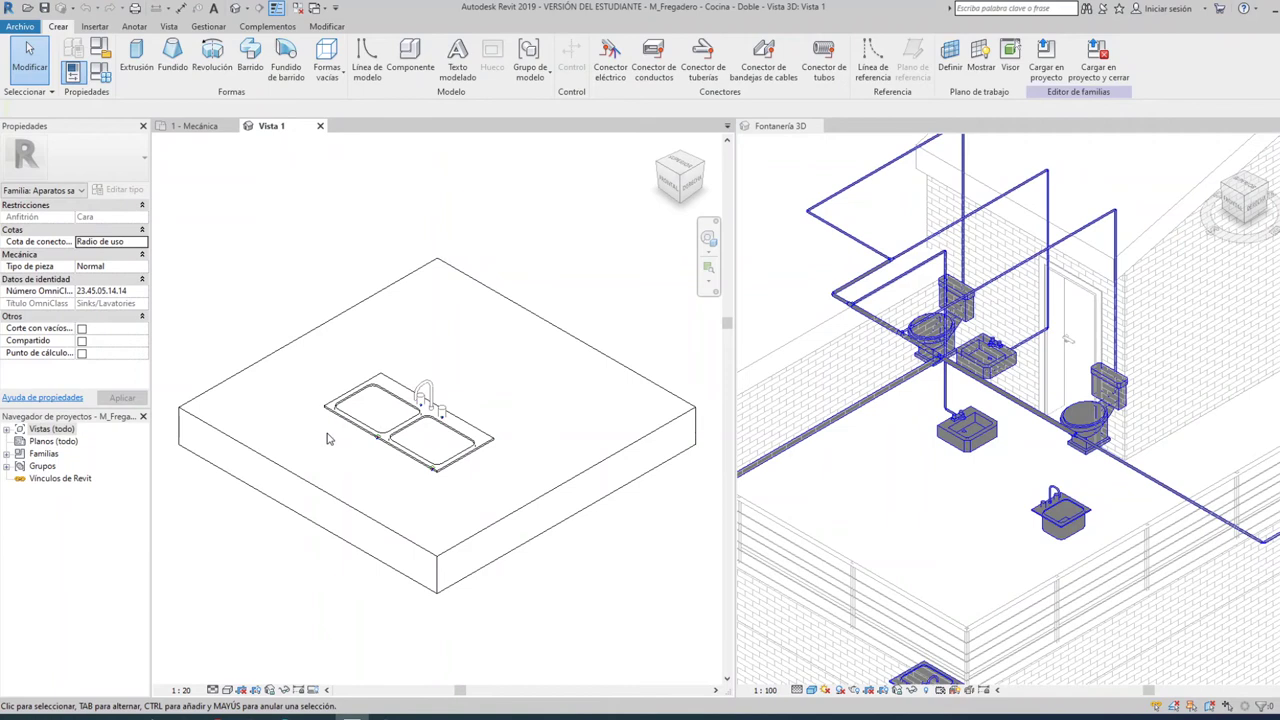
pyautogui.scroll(2, 386, 430)
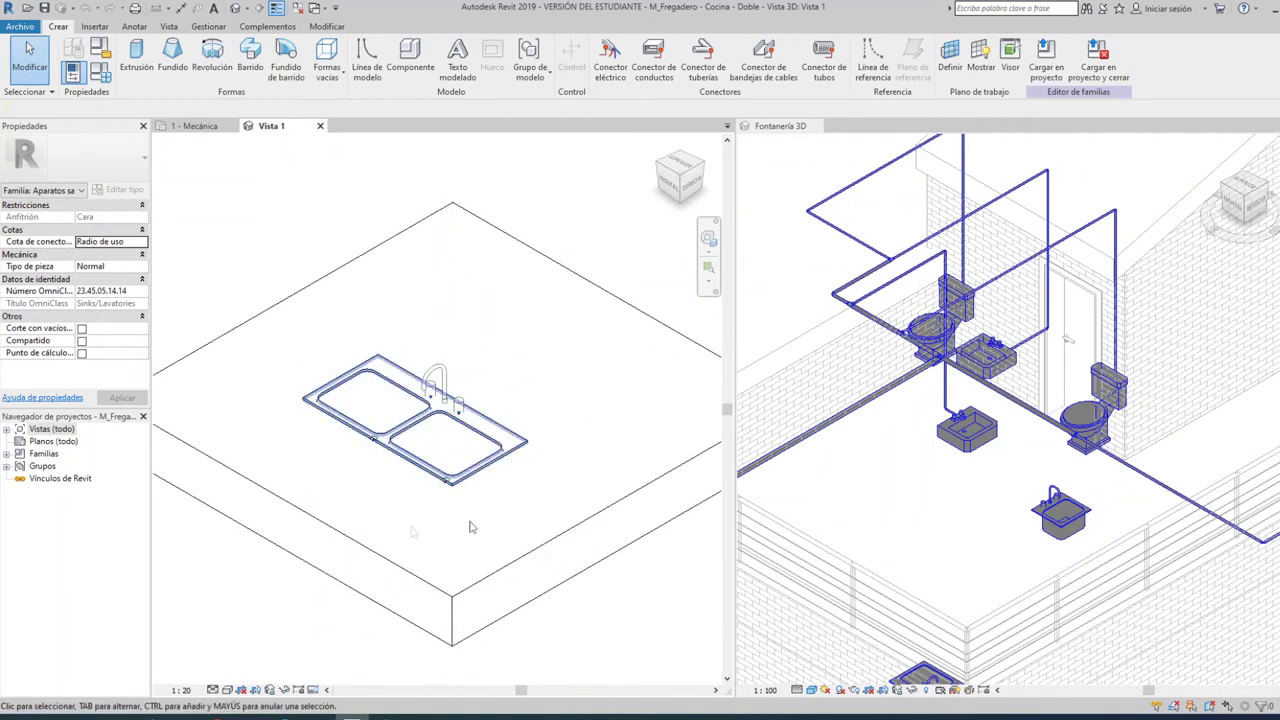
pyautogui.scroll(2, 396, 491)
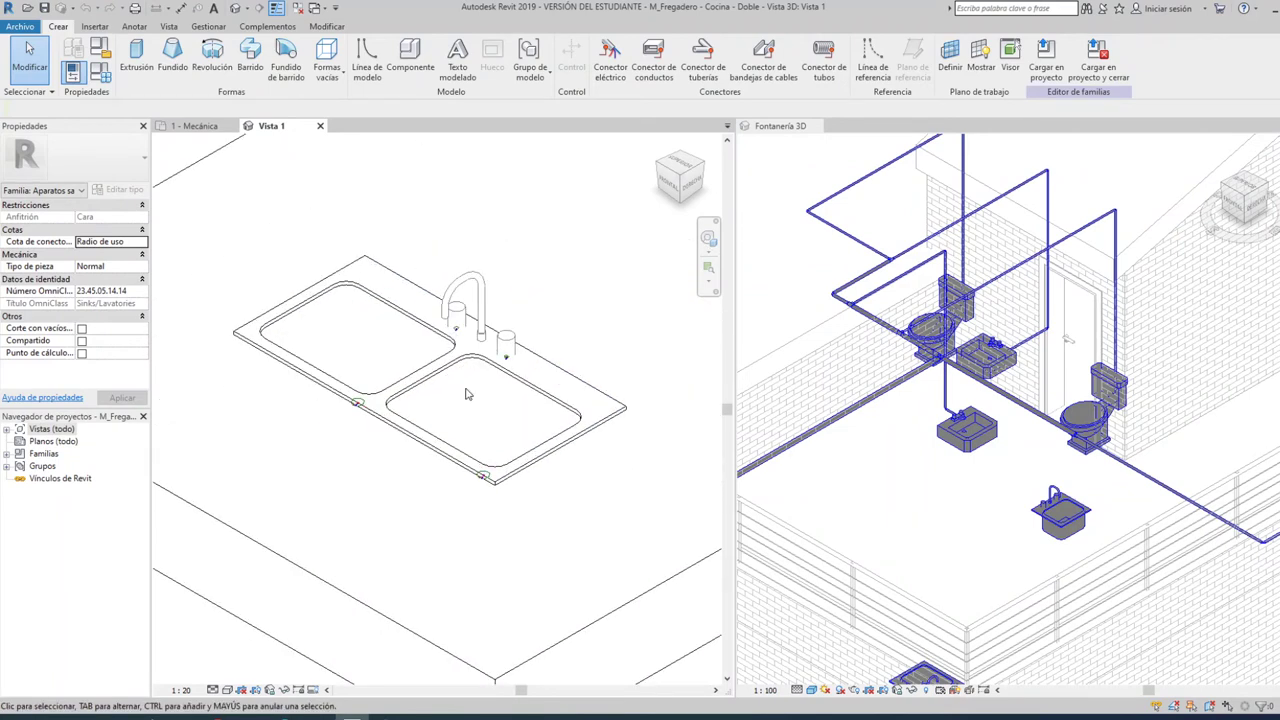
pyautogui.scroll(1, 466, 394)
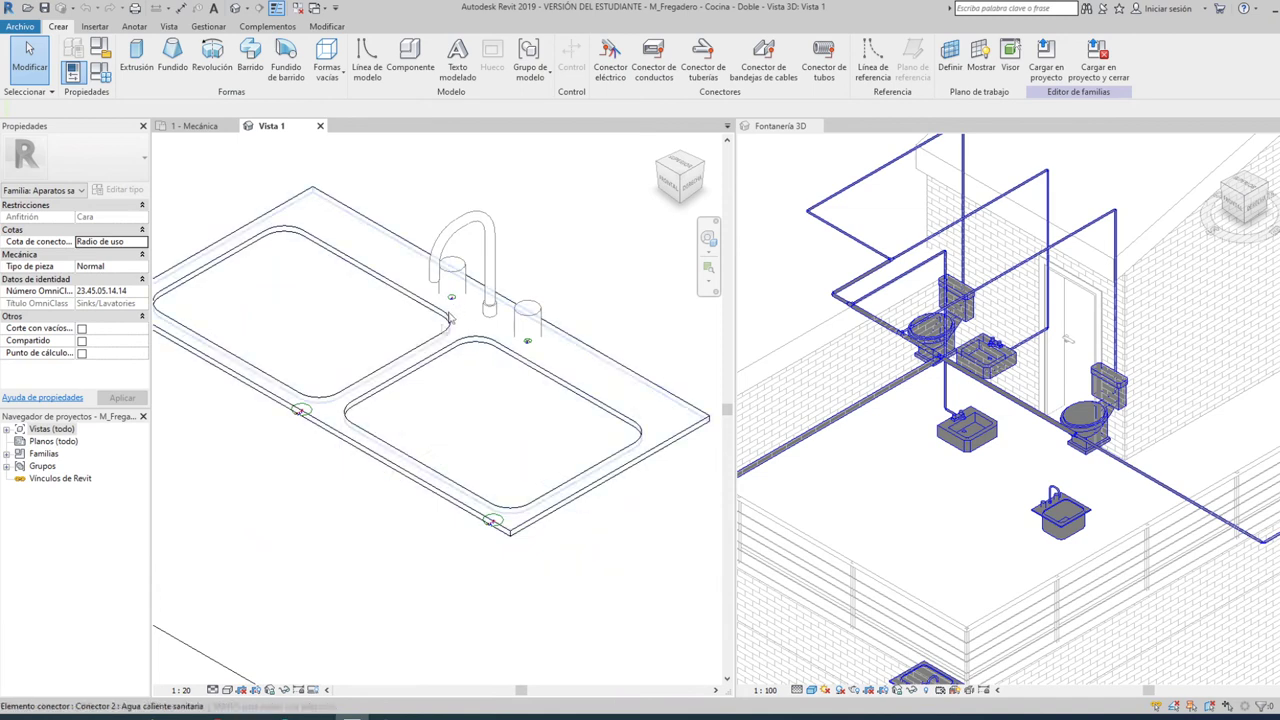
pyautogui.scroll(2, 476, 262)
pyautogui.scroll(2, 478, 259)
pyautogui.scroll(4, 478, 259)
pyautogui.scroll(4, 440, 262)
pyautogui.scroll(3, 410, 300)
pyautogui.click(404, 316)
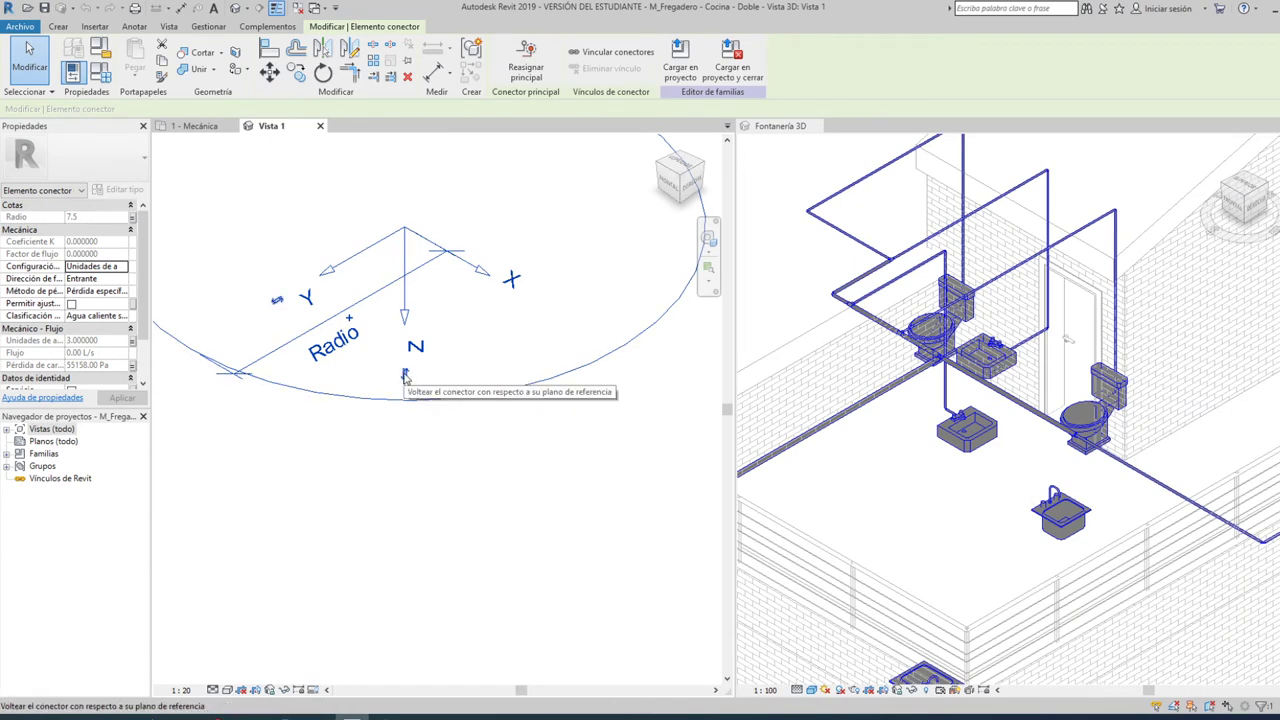
# - Check the cold-water connector, then load the sink family into the project, overwriting the existing version
pyautogui.scroll(-2, 405, 377)
pyautogui.scroll(-2, 366, 400)
pyautogui.scroll(-2, 352, 385)
pyautogui.scroll(-1, 355, 395)
pyautogui.scroll(1, 563, 535)
pyautogui.scroll(1, 580, 525)
pyautogui.click(586, 518)
pyautogui.scroll(3, 590, 532)
pyautogui.scroll(4, 592, 537)
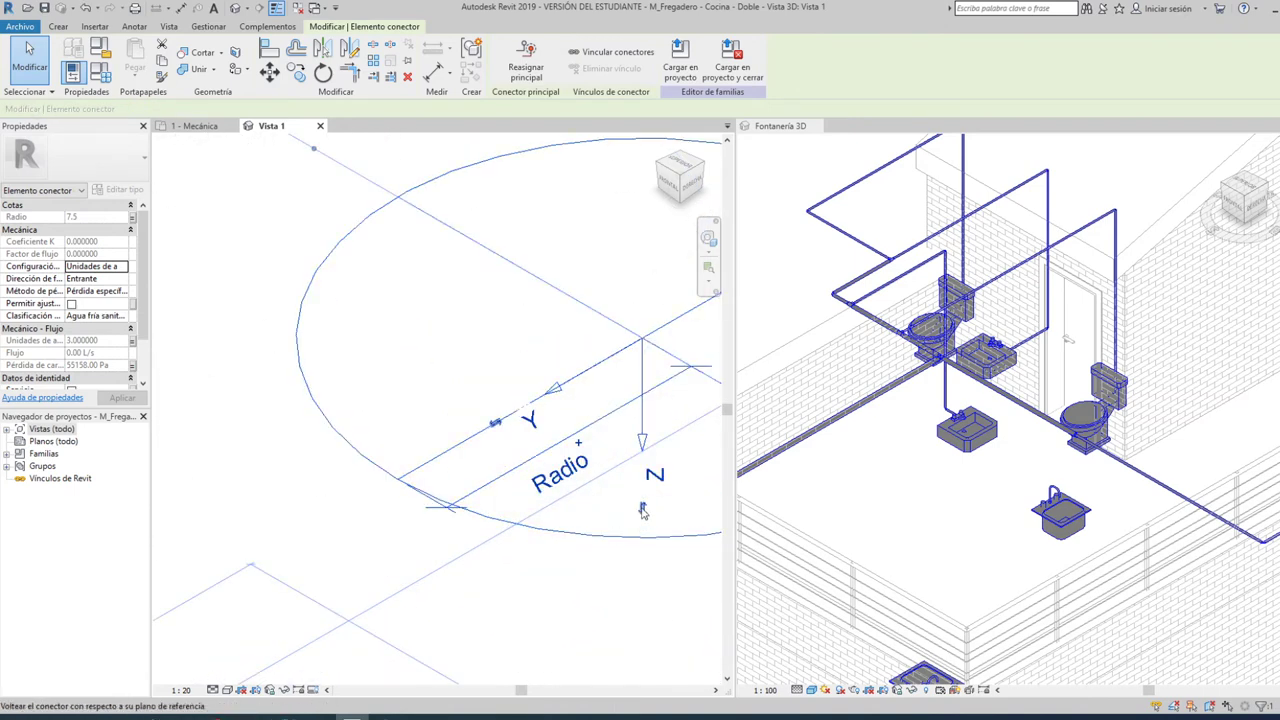
pyautogui.scroll(-4, 400, 505)
pyautogui.scroll(-3, 374, 499)
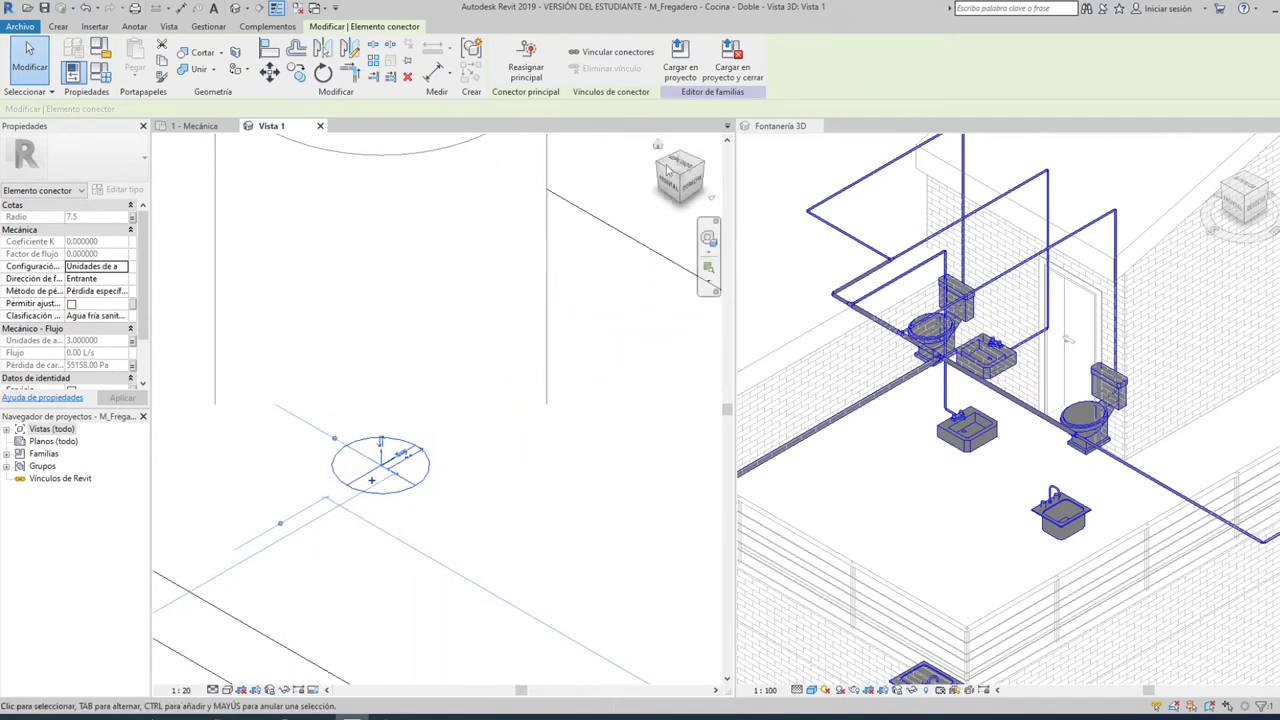
pyautogui.click(682, 55)
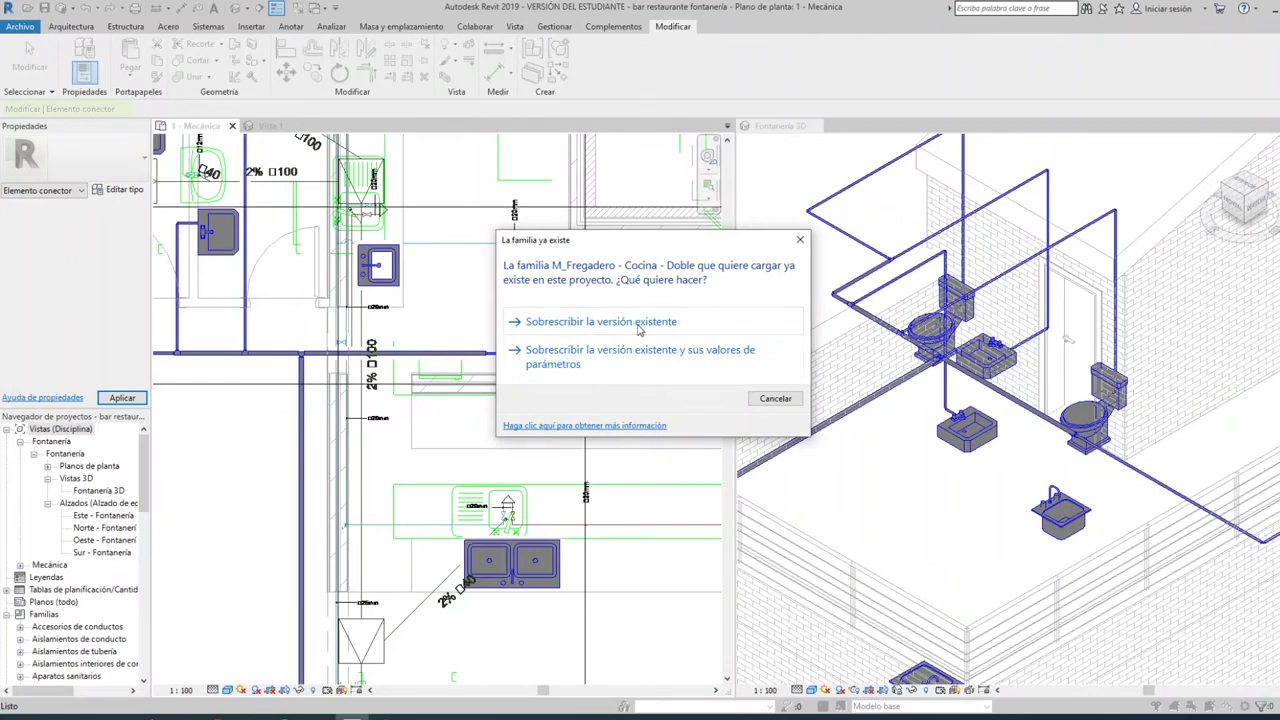
pyautogui.click(645, 355)
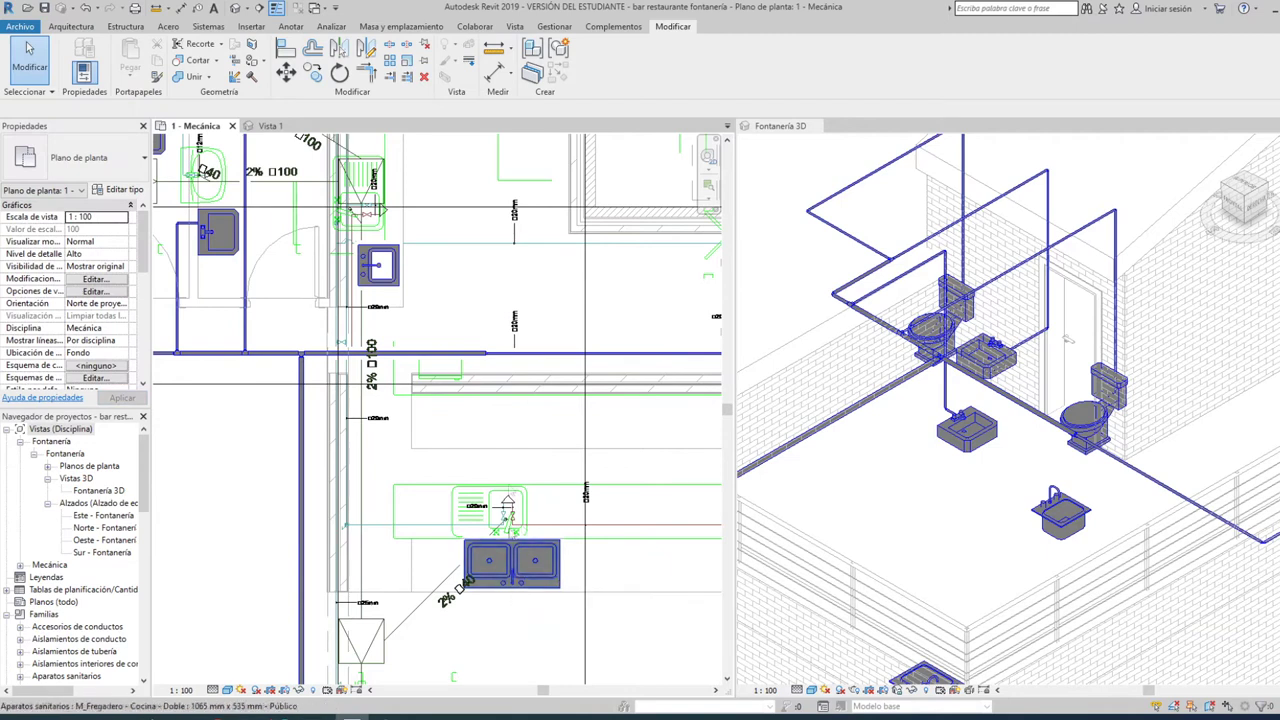
# - Open the M_Fregadero - Isla - Simple family and flip its hot and cold connectors upward
pyautogui.click(386, 285)
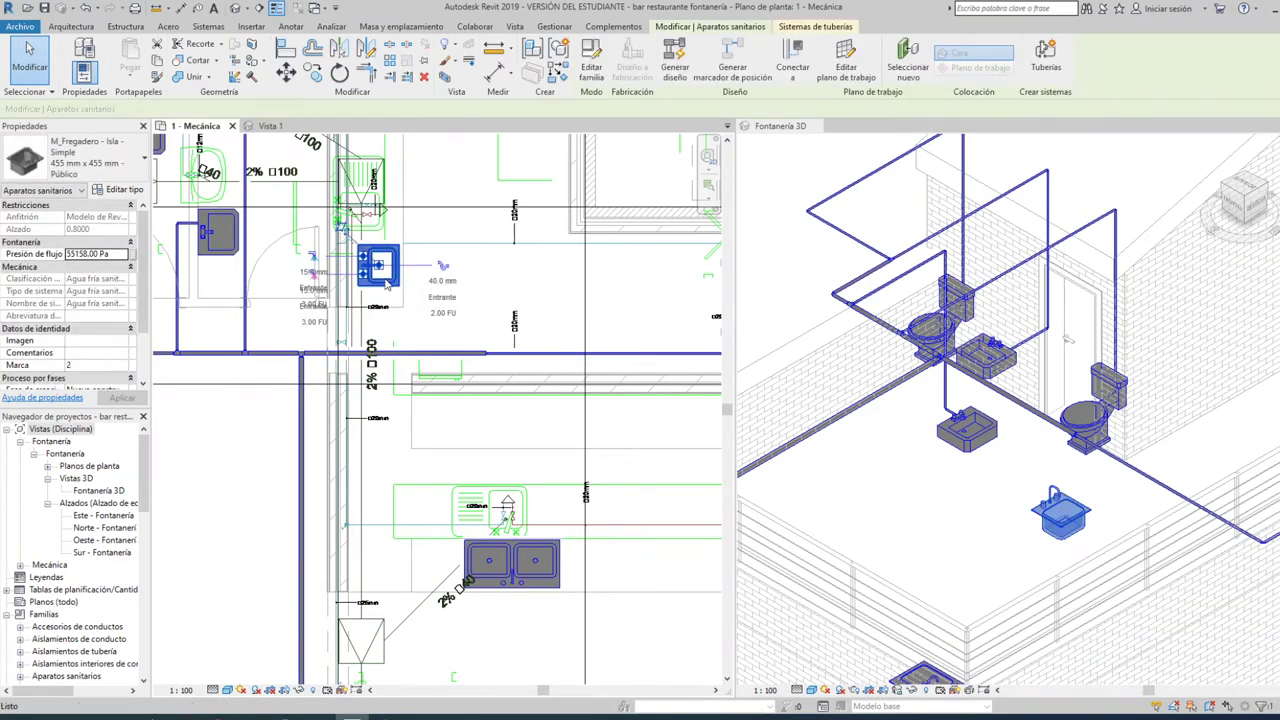
pyautogui.doubleClick(384, 281)
pyautogui.scroll(1, 450, 395)
pyautogui.scroll(3, 450, 395)
pyautogui.scroll(2, 470, 360)
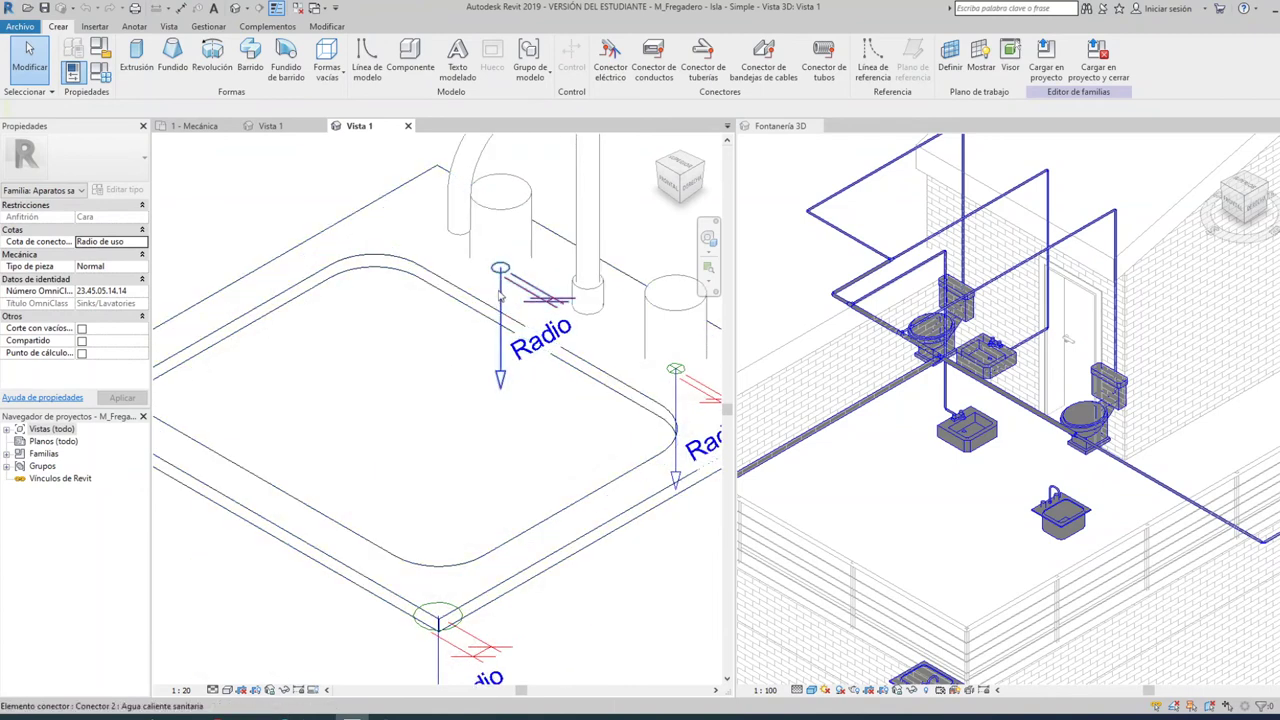
pyautogui.click(500, 291)
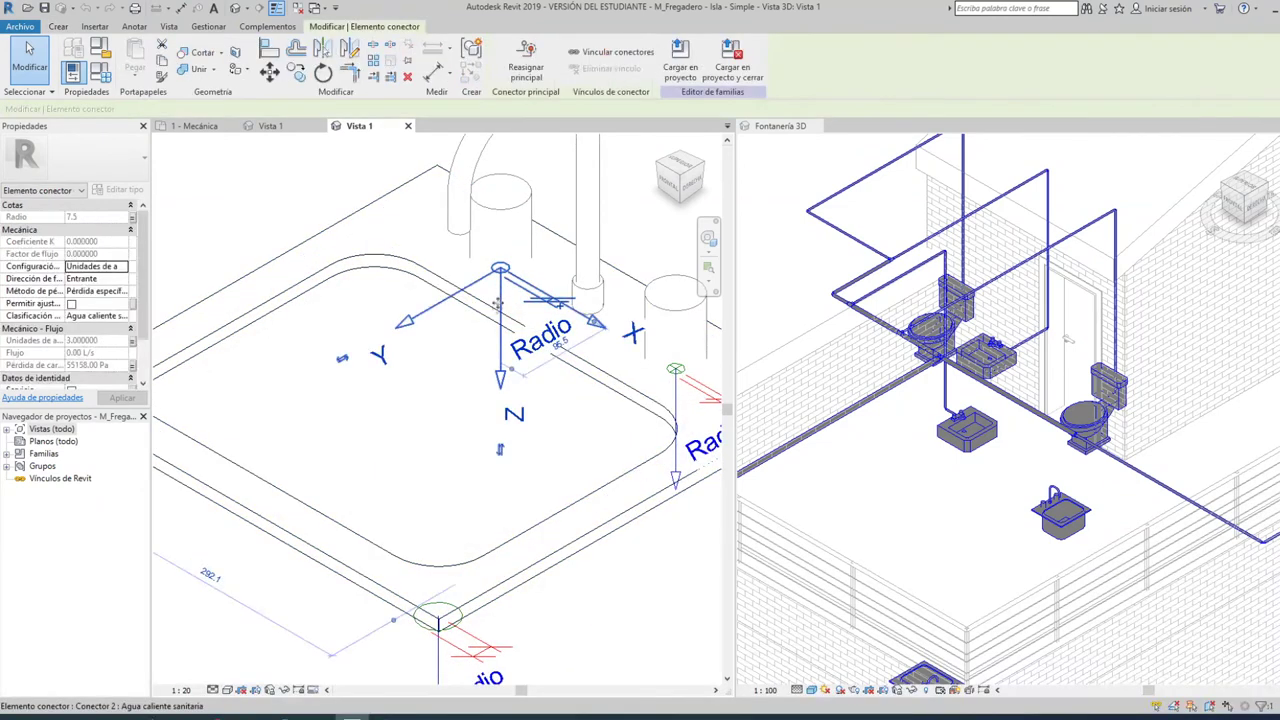
pyautogui.click(500, 450)
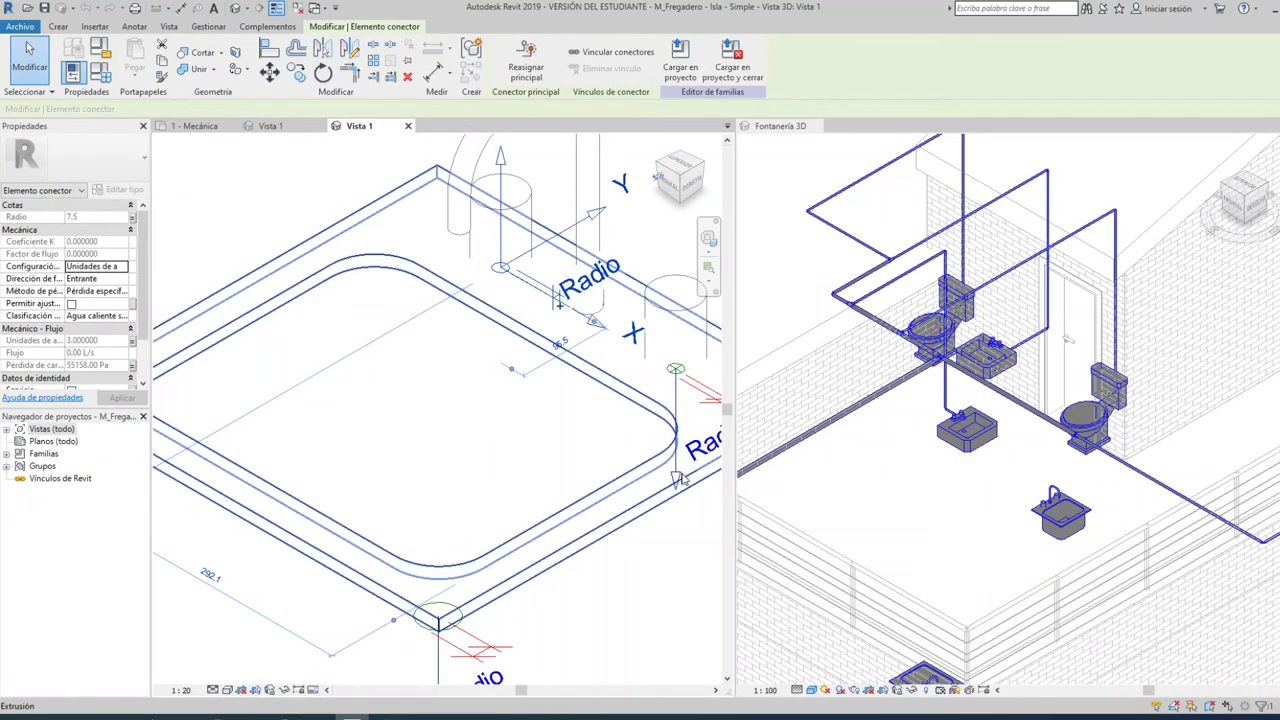
pyautogui.click(676, 369)
pyautogui.click(674, 560)
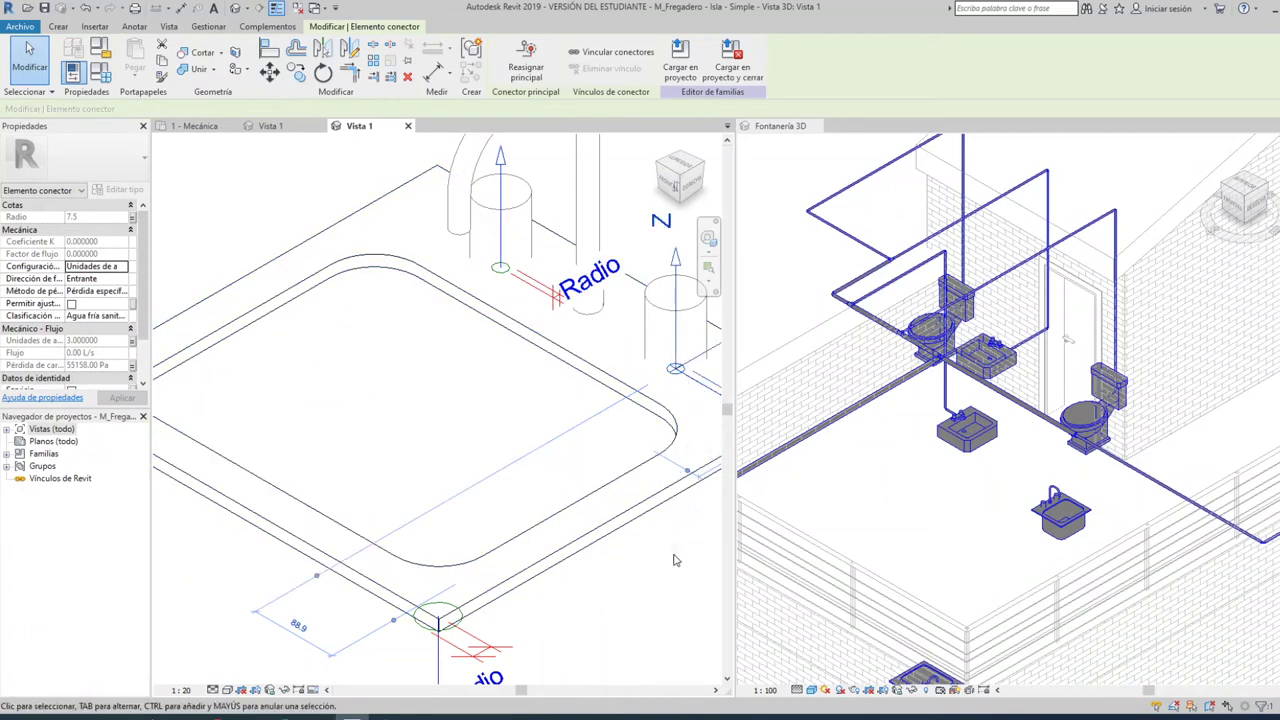
pyautogui.scroll(-3, 455, 449)
# - Load the island sink family into the restaurant project, overwriting the existing family and parameters
pyautogui.click(680, 60)
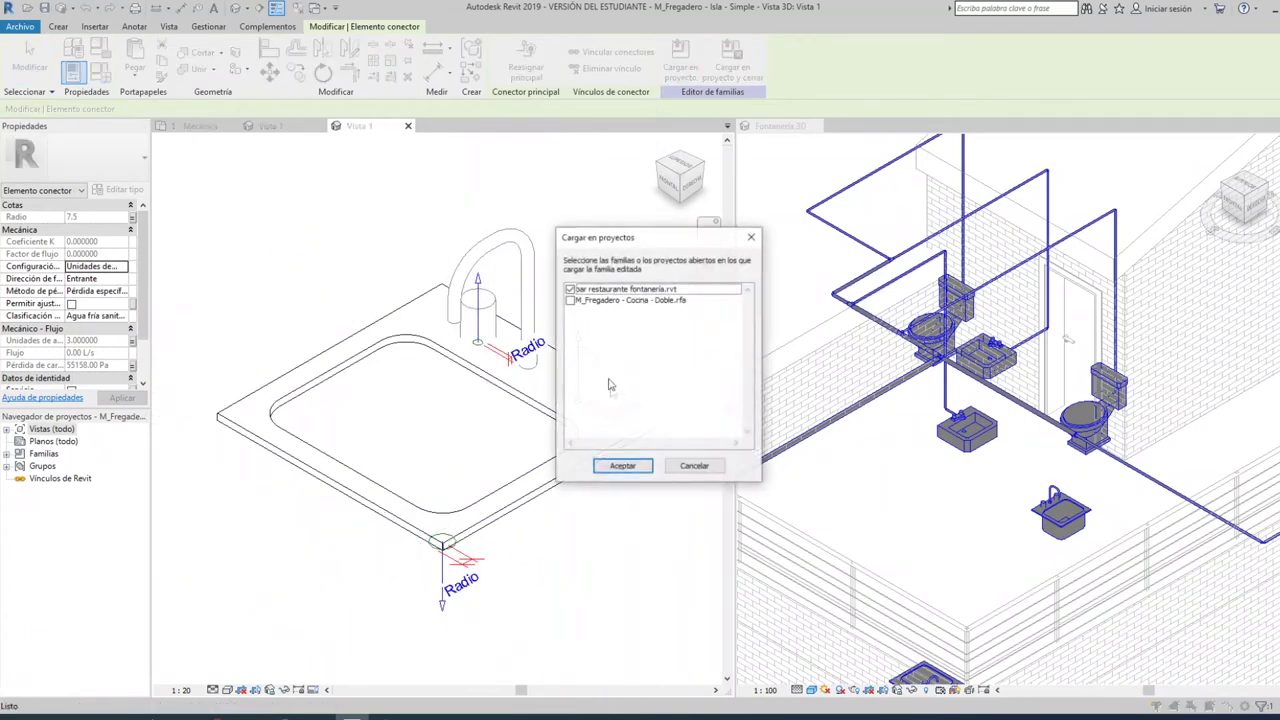
pyautogui.click(630, 474)
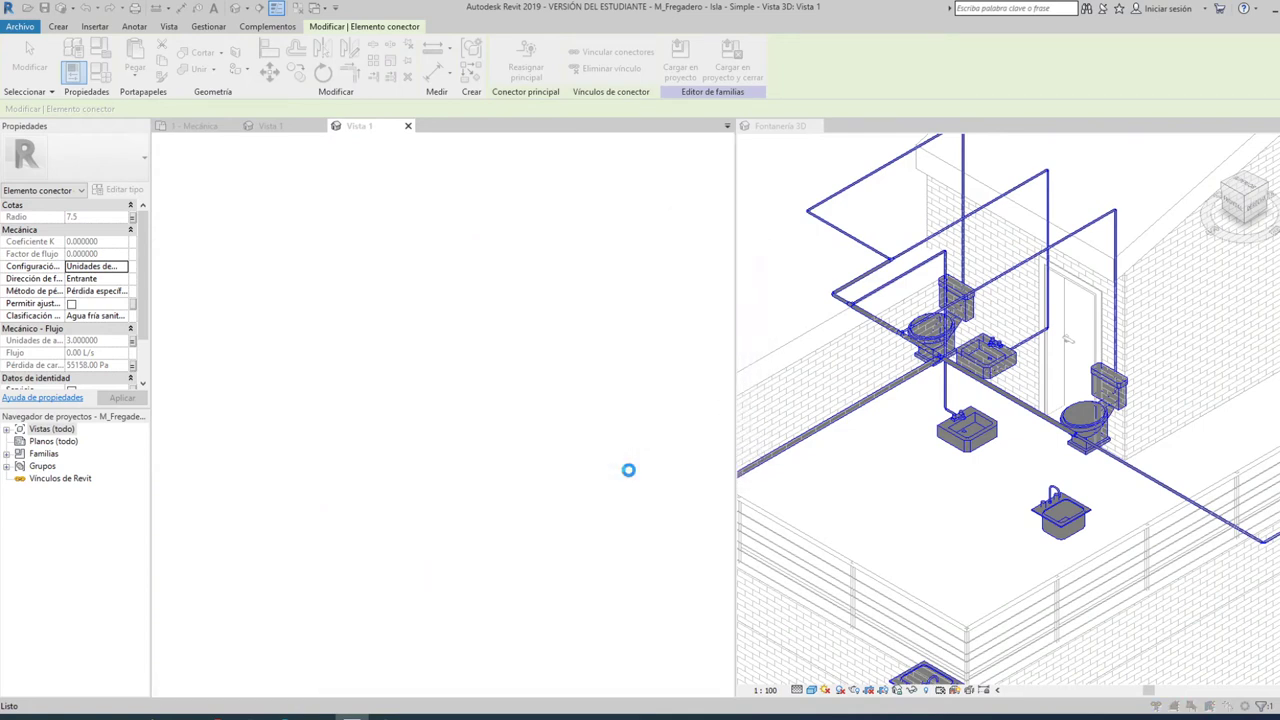
pyautogui.click(623, 362)
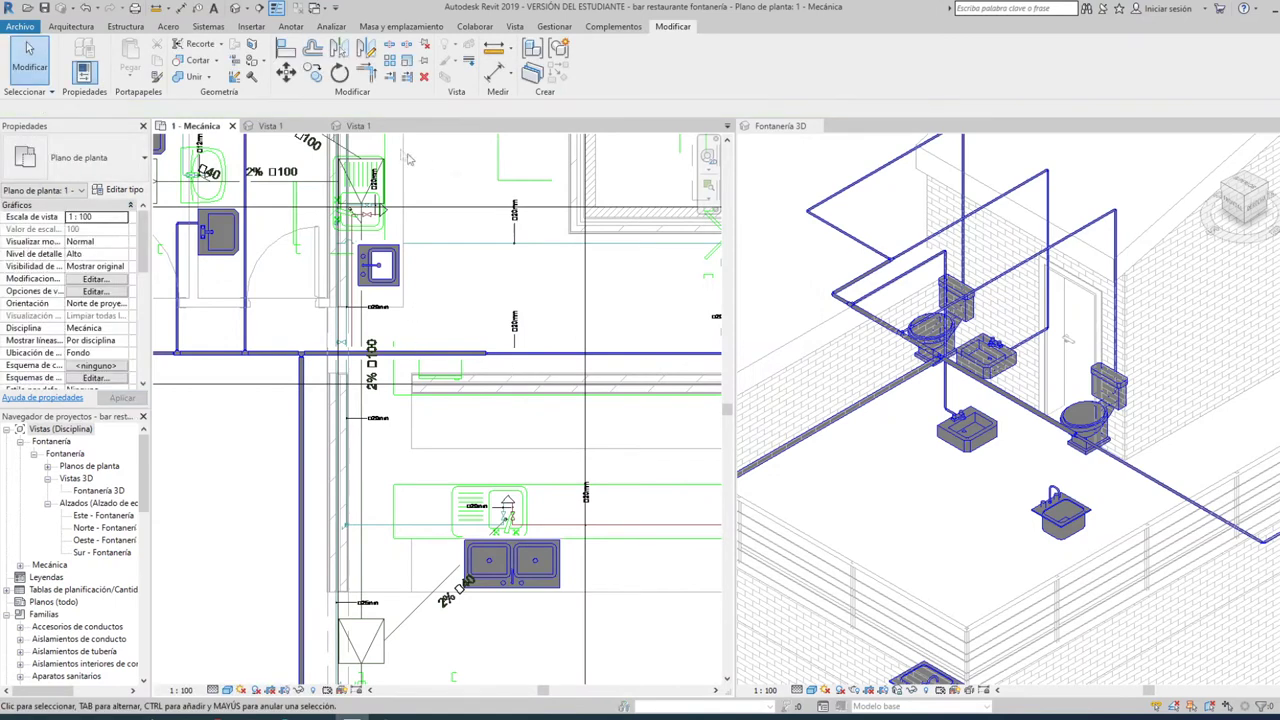
# - Close the family editor views without saving and return to the 1 - Mecánica plan
pyautogui.click(378, 126)
pyautogui.click(408, 126)
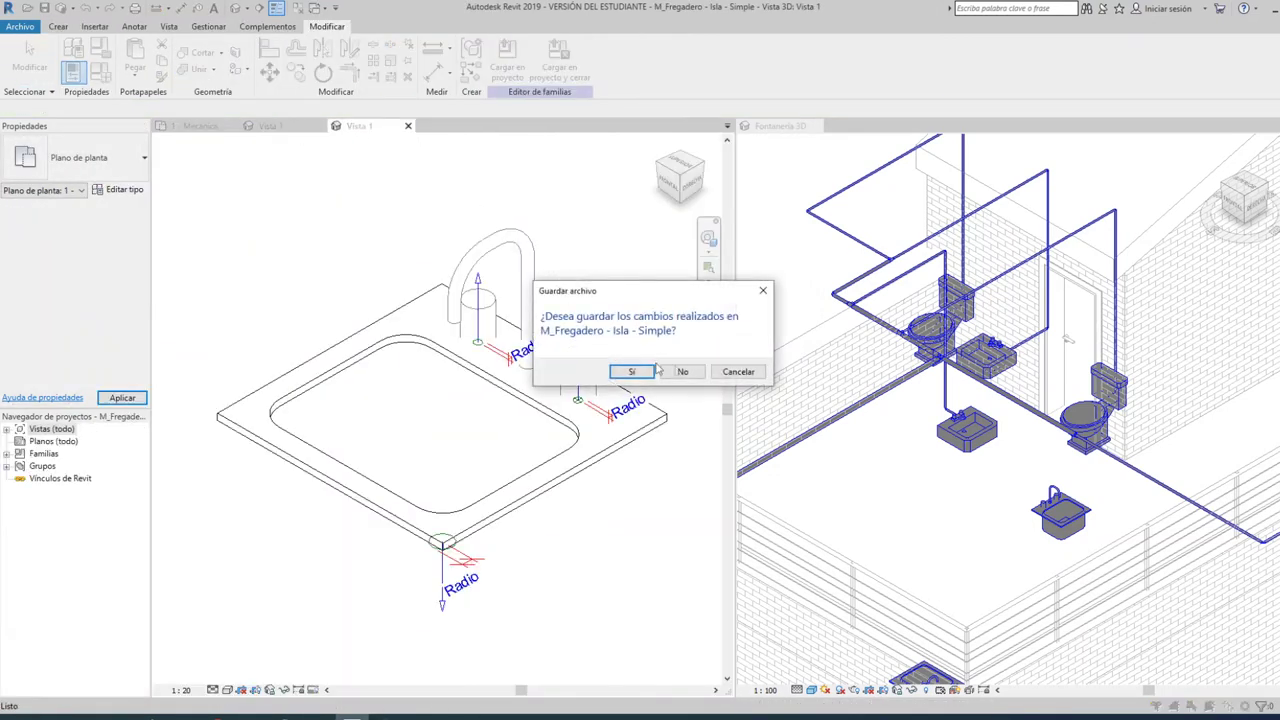
pyautogui.click(696, 373)
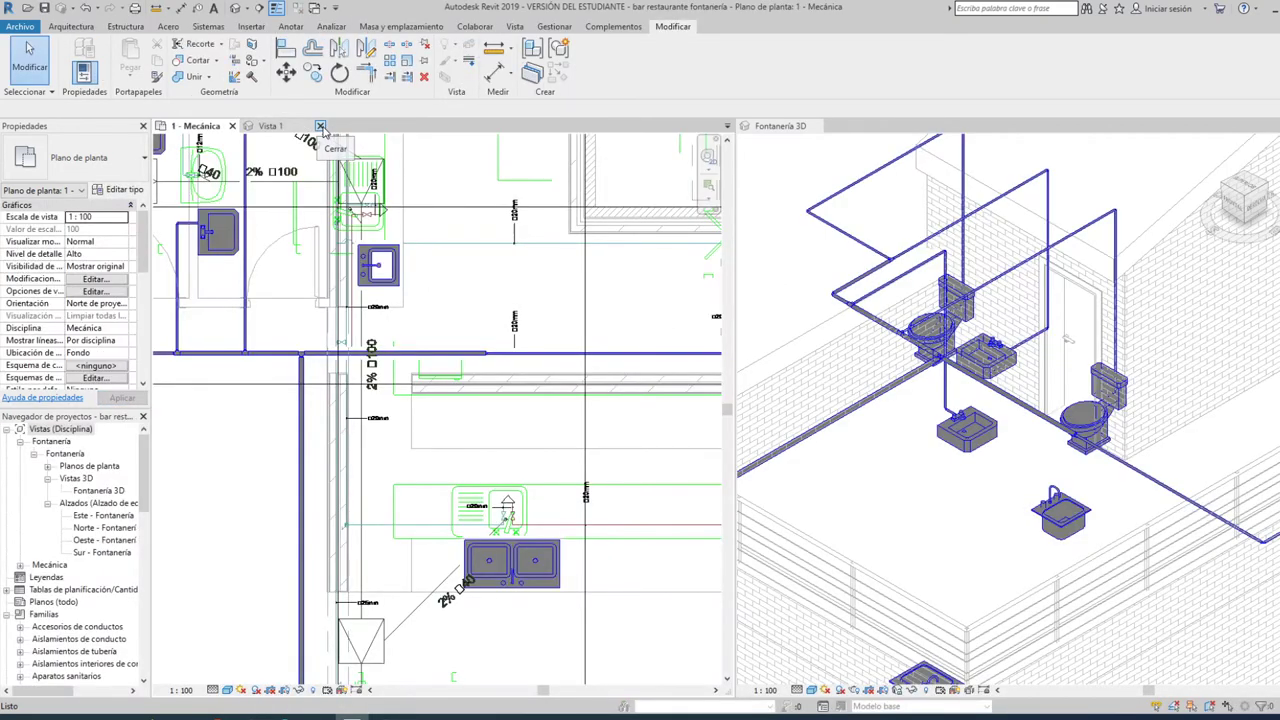
pyautogui.click(320, 126)
pyautogui.click(683, 372)
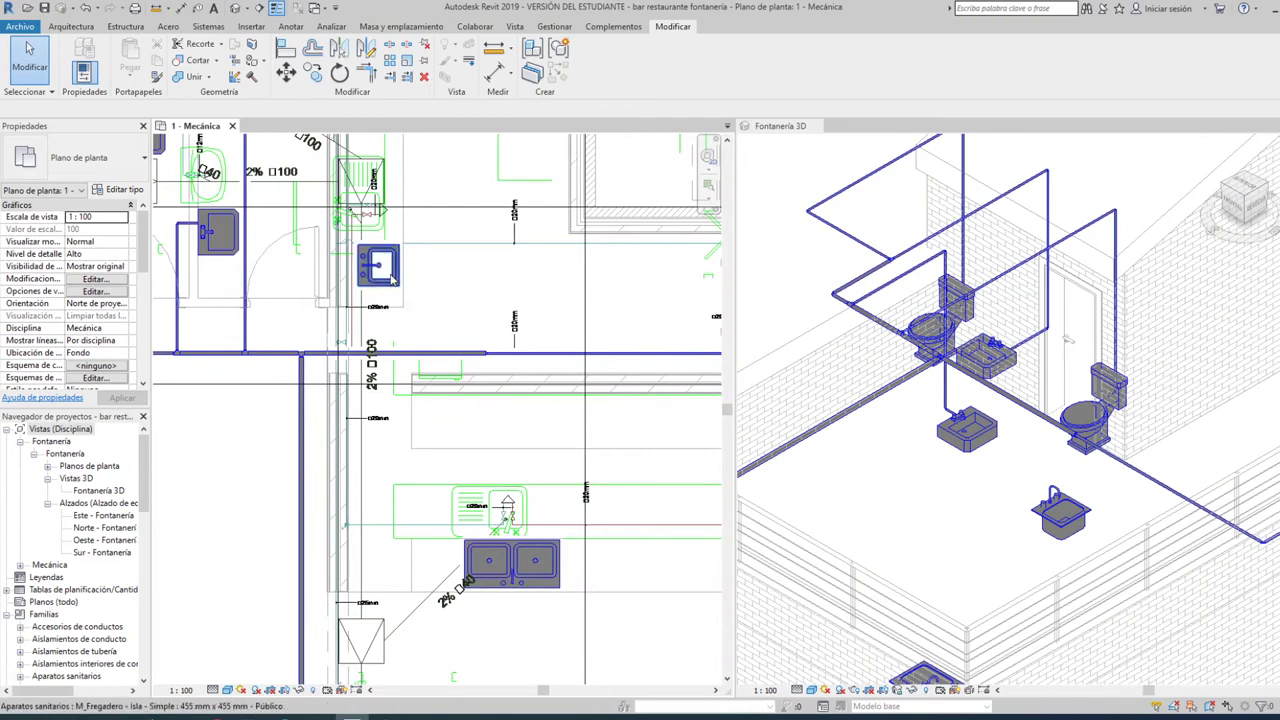
# - Connect the island sink's Conector 1 (Agua fría sanitaria) to the nearby horizontal pipe
pyautogui.scroll(-1, 510, 404)
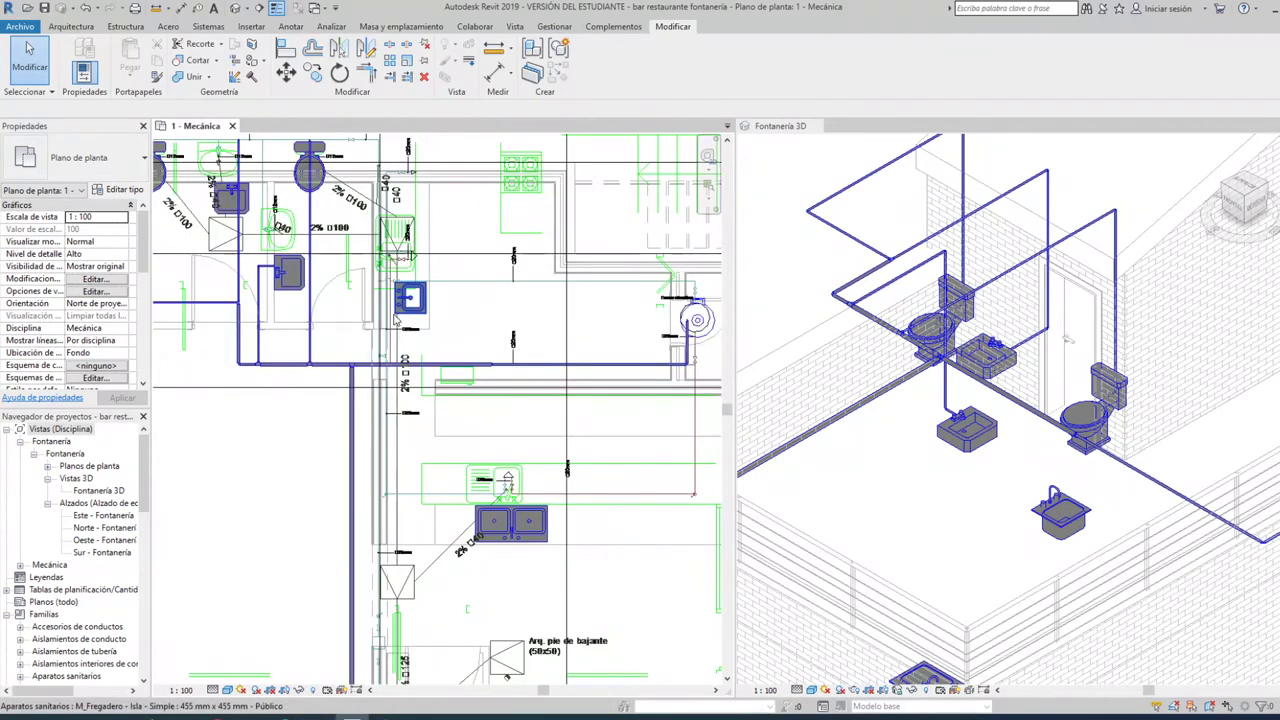
pyautogui.scroll(2, 468, 340)
pyautogui.scroll(1, 468, 342)
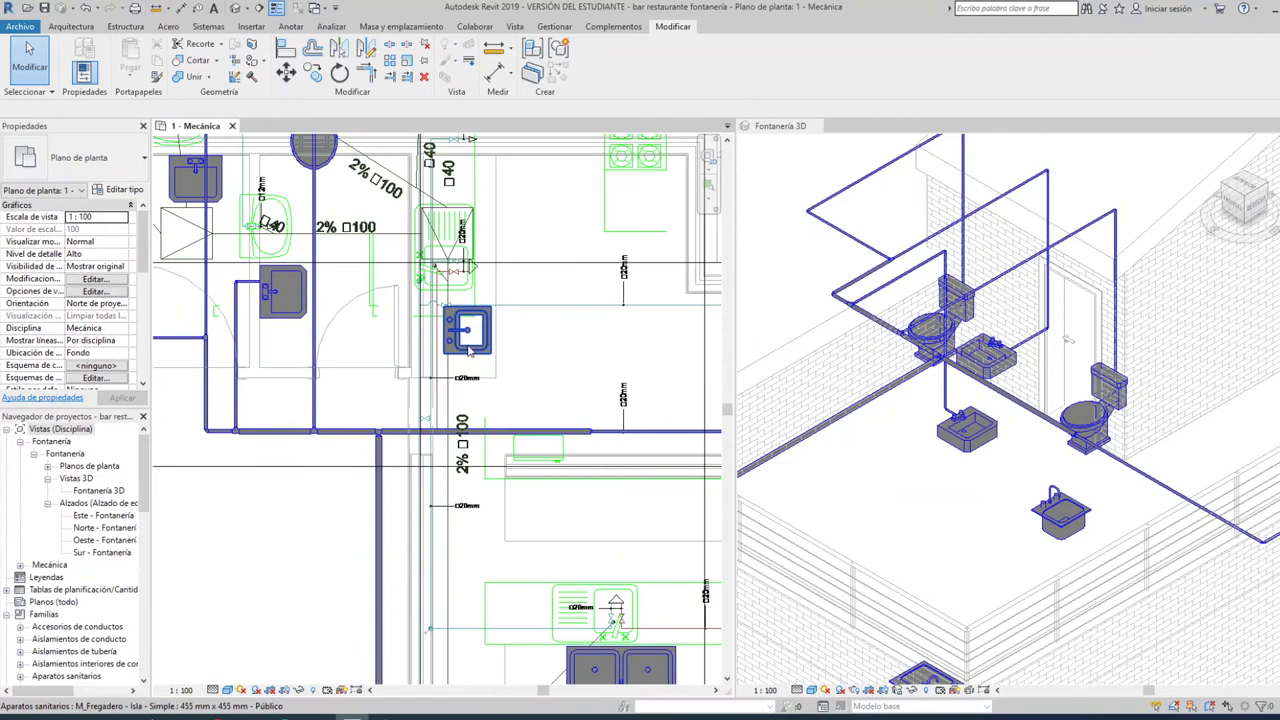
pyautogui.click(468, 352)
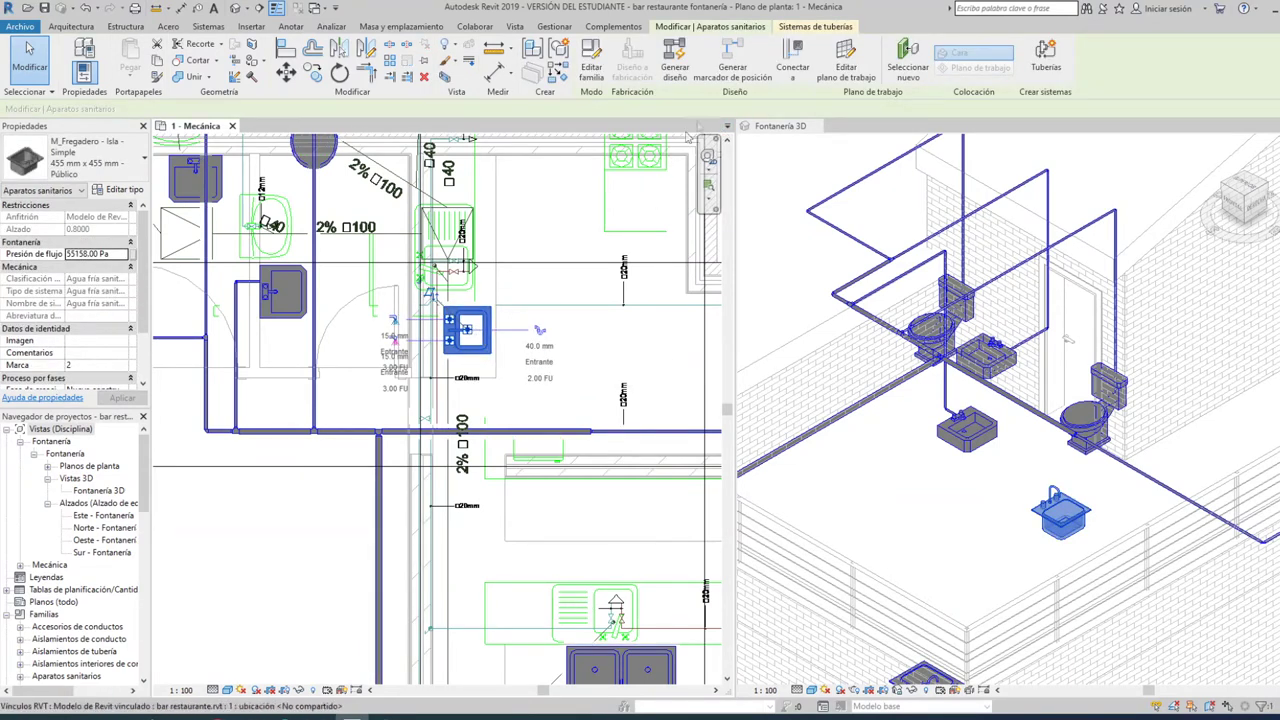
pyautogui.click(793, 58)
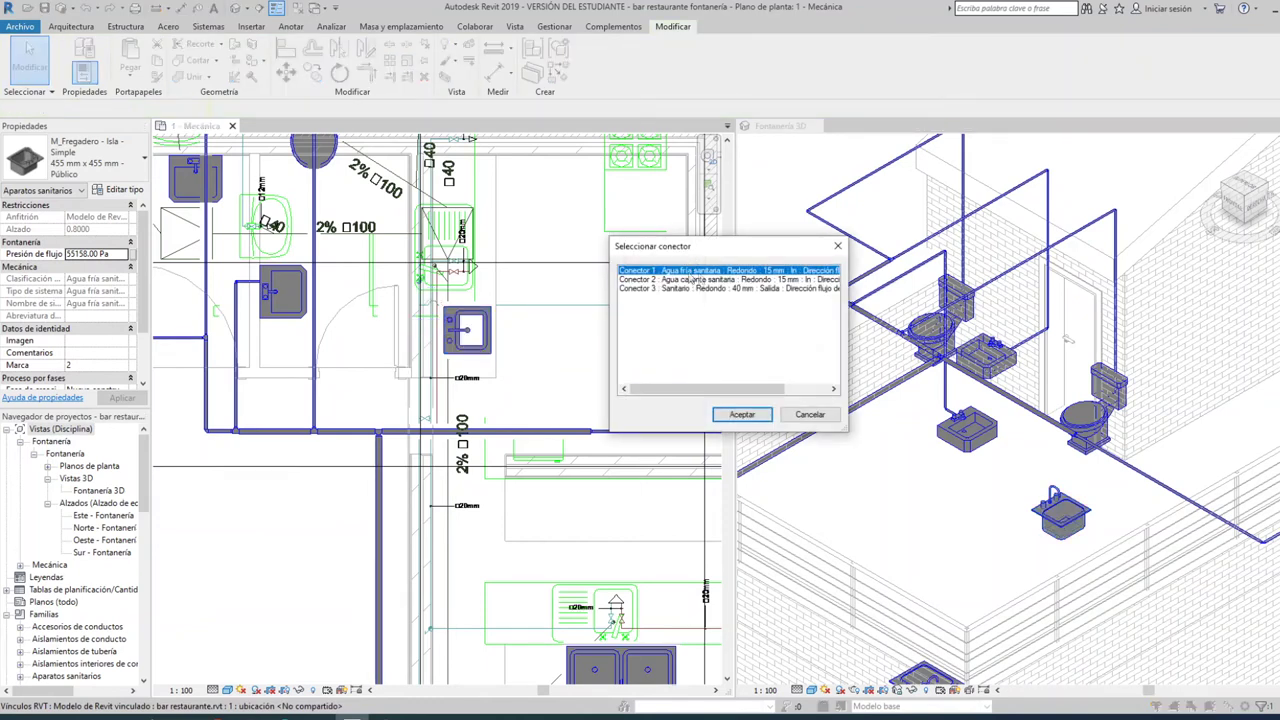
pyautogui.click(742, 414)
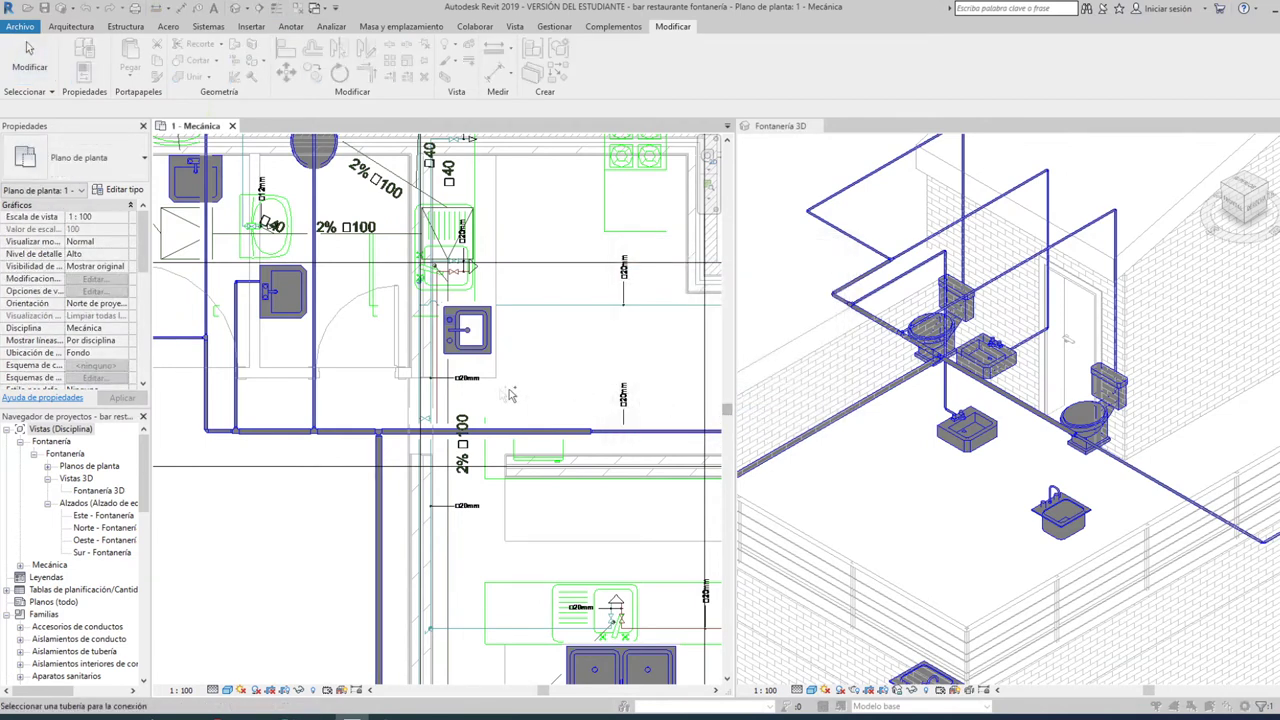
pyautogui.click(460, 432)
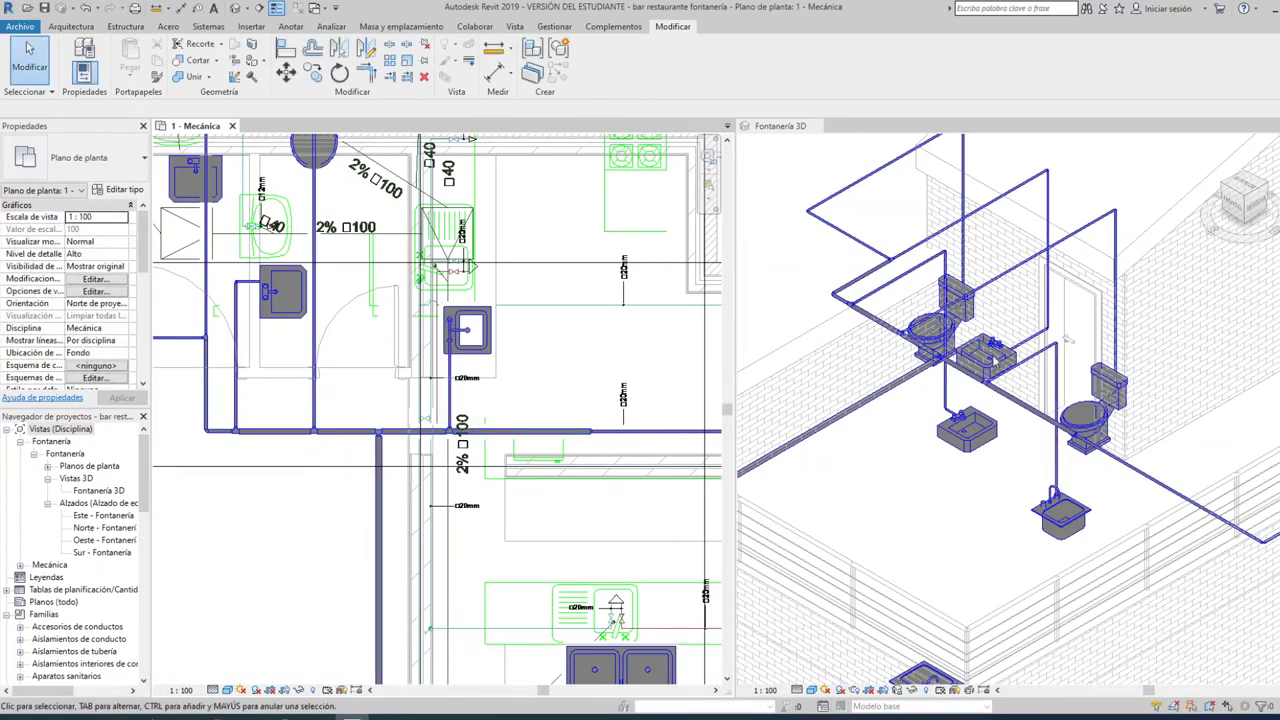
pyautogui.scroll(1, 993, 485)
pyautogui.scroll(1, 1000, 490)
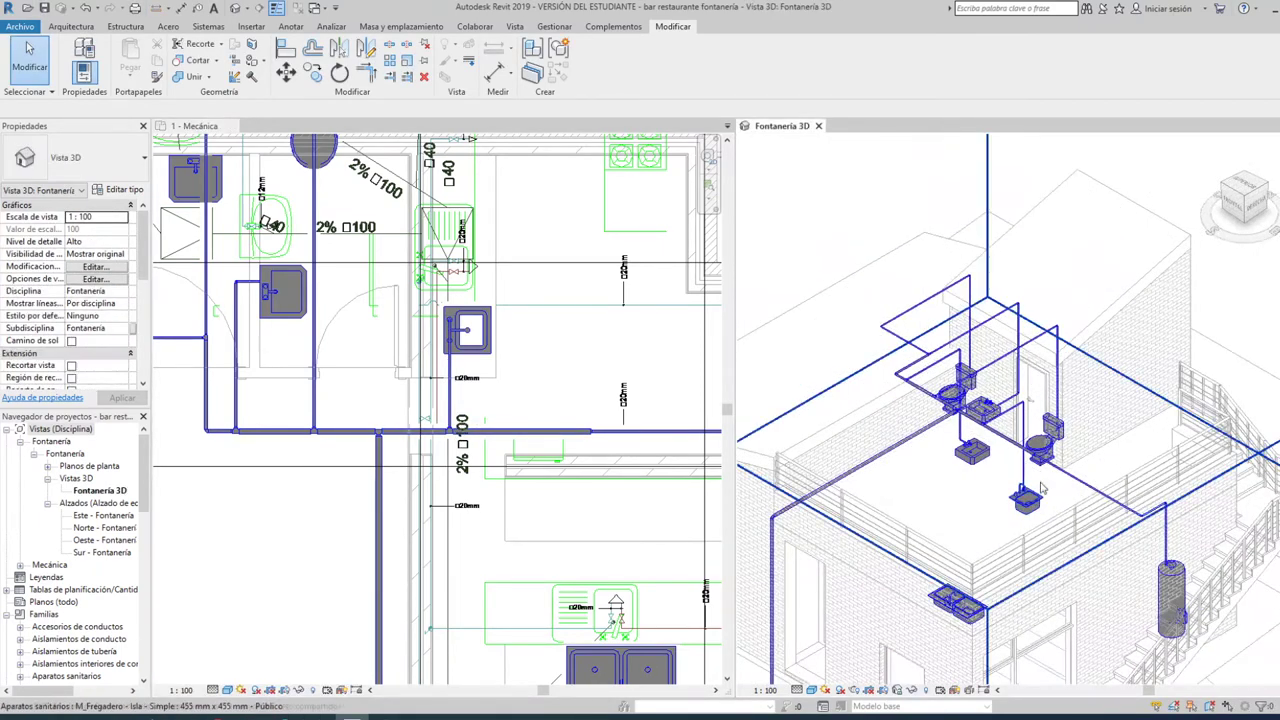
# - Zoom the Fontanería 3D view to check the island sink's new supply branch
pyautogui.scroll(2, 1020, 505)
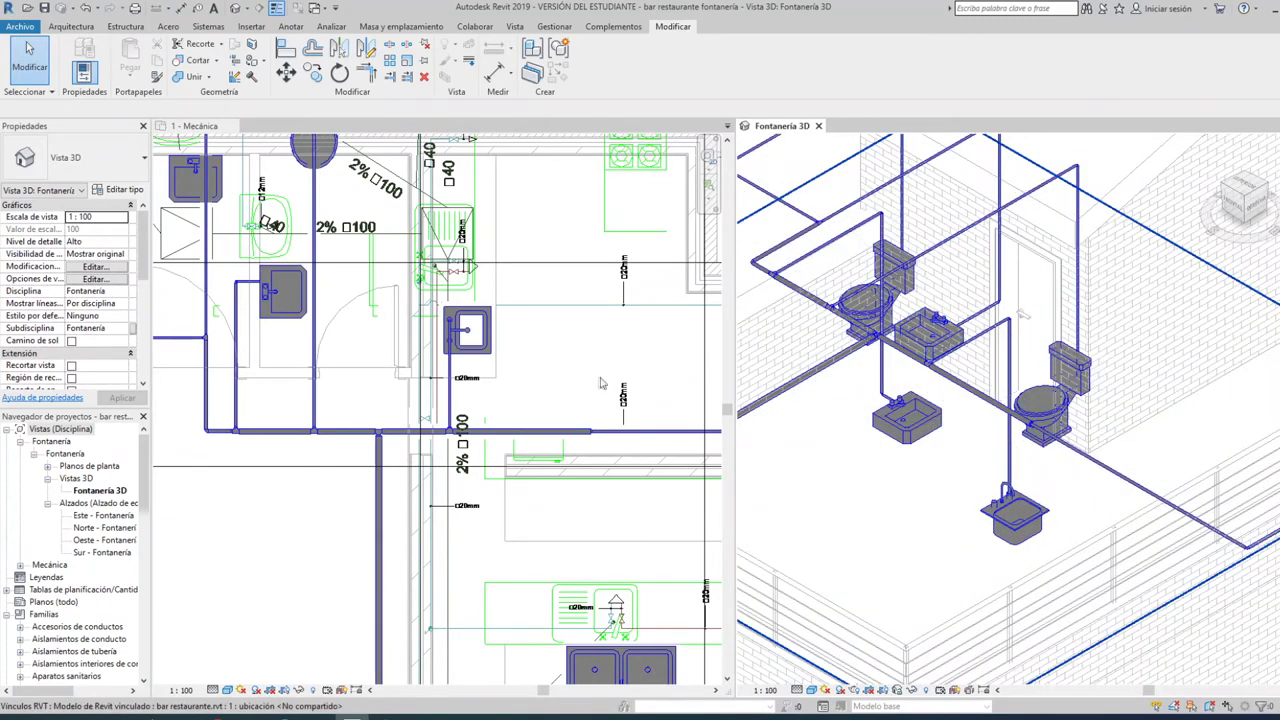
pyautogui.scroll(-2, 1022, 315)
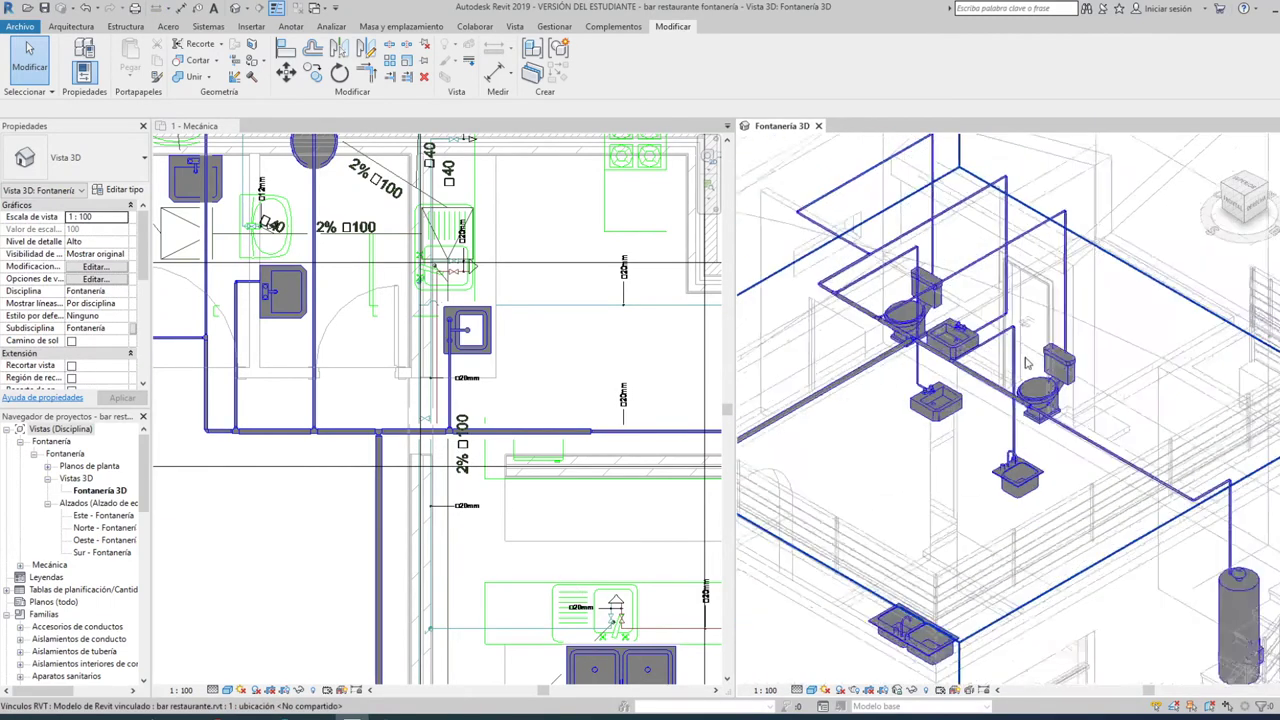
pyautogui.scroll(-1, 969, 429)
pyautogui.scroll(2, 924, 538)
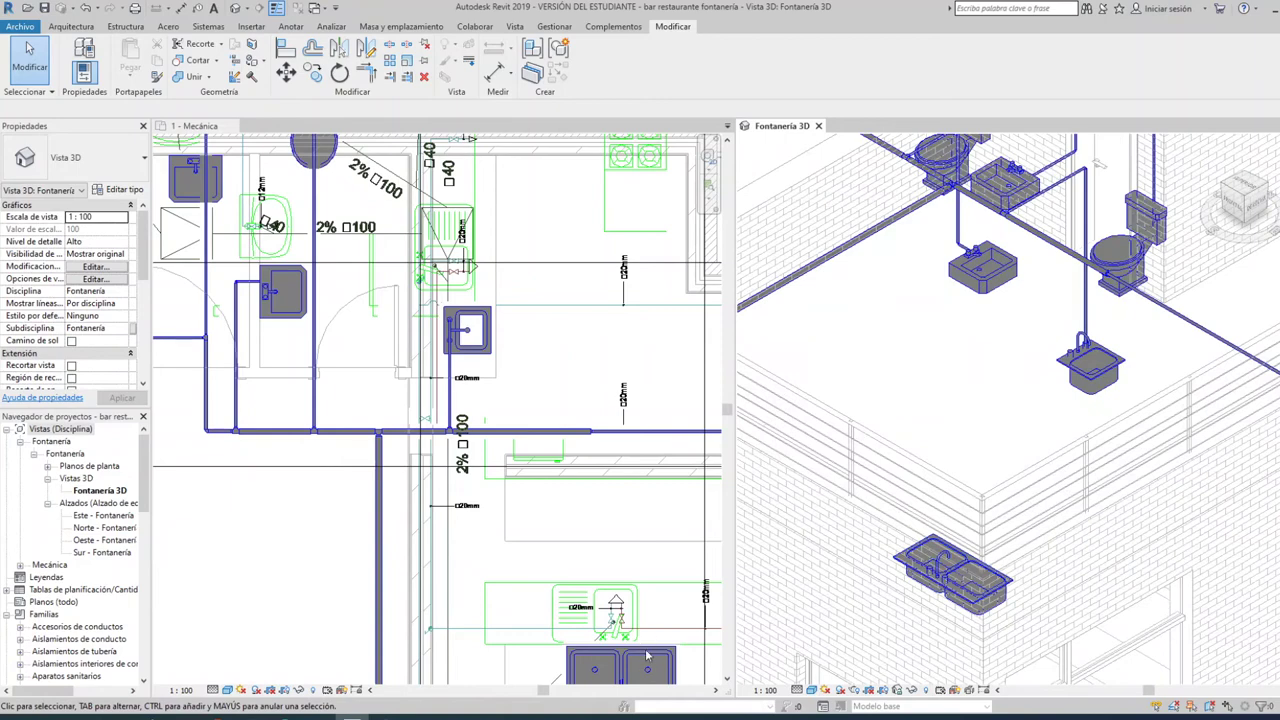
pyautogui.scroll(-2, 630, 590)
# - Select the kitchen double sink in the Mecánica plan and zoom to its supply pipe
pyautogui.moveTo(636, 596)
pyautogui.mouseDown(button='middle')
pyautogui.moveTo(549, 489)
pyautogui.moveTo(626, 478)
pyautogui.mouseUp(button='middle')
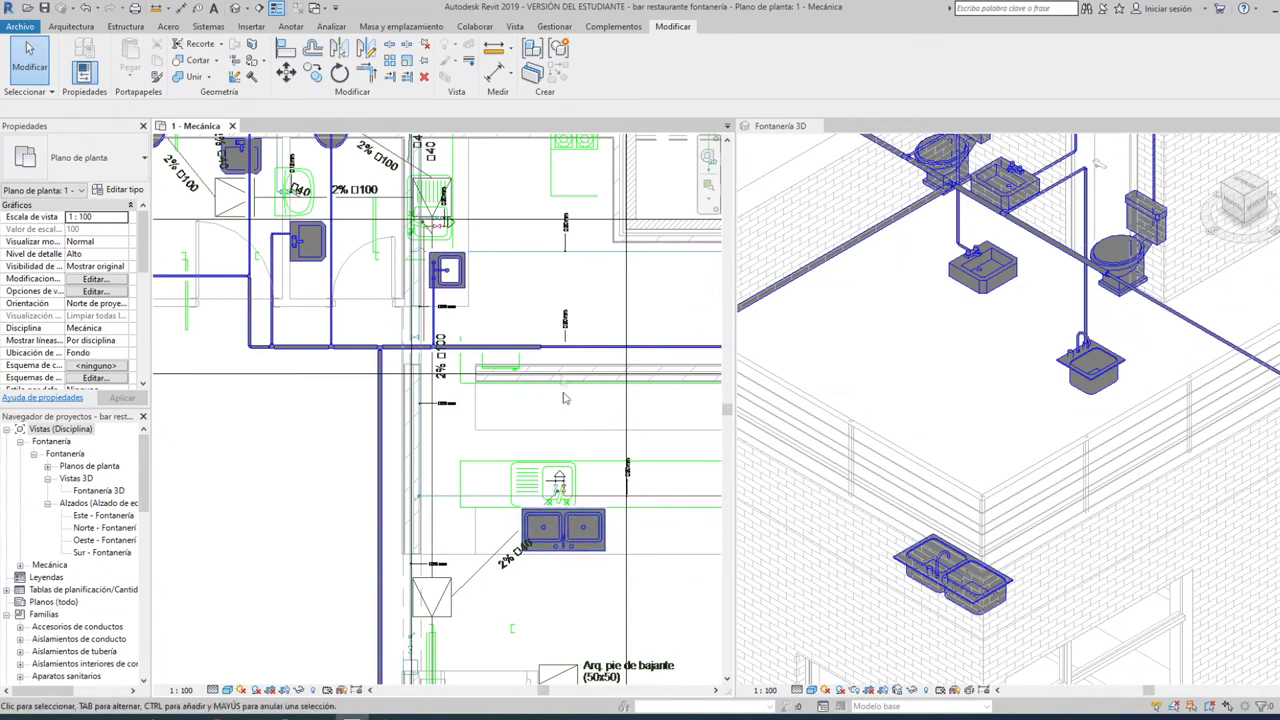
pyautogui.click(563, 533)
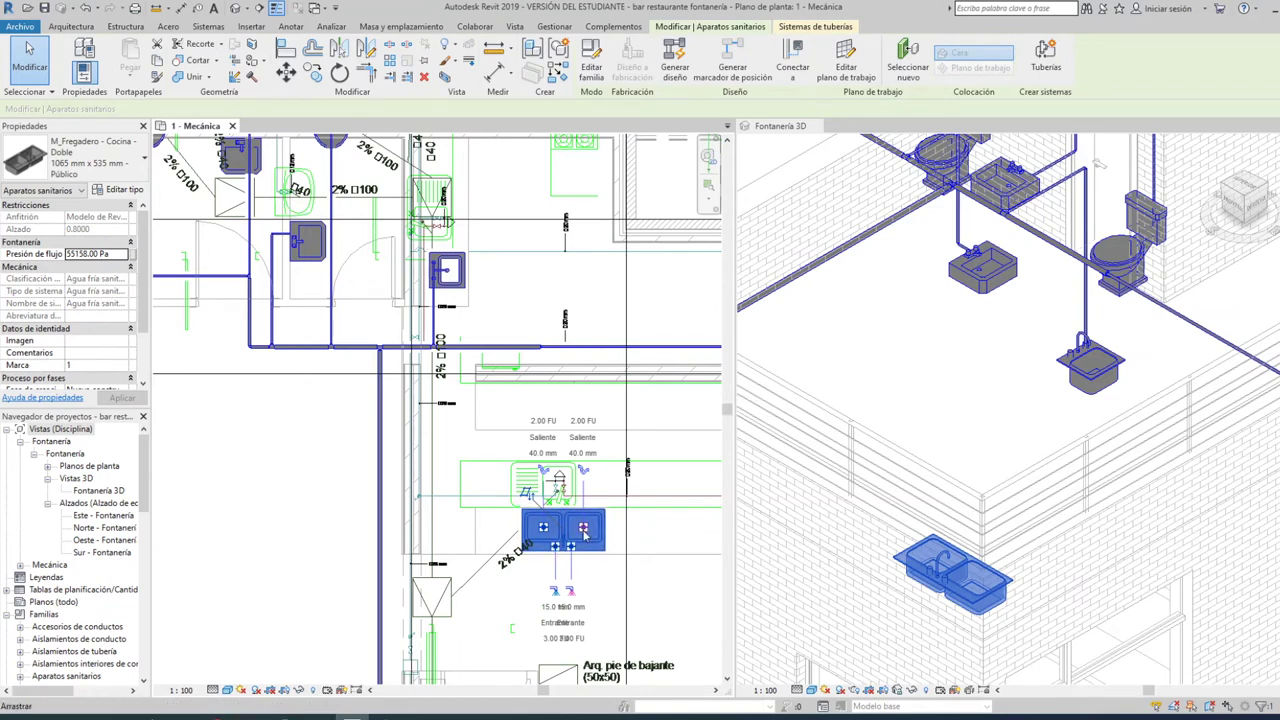
pyautogui.scroll(3, 549, 358)
pyautogui.scroll(2, 549, 358)
pyautogui.scroll(1, 549, 358)
# - Inspect the transition fitting and the horizontal pipe's type near the water heater
pyautogui.click(544, 364)
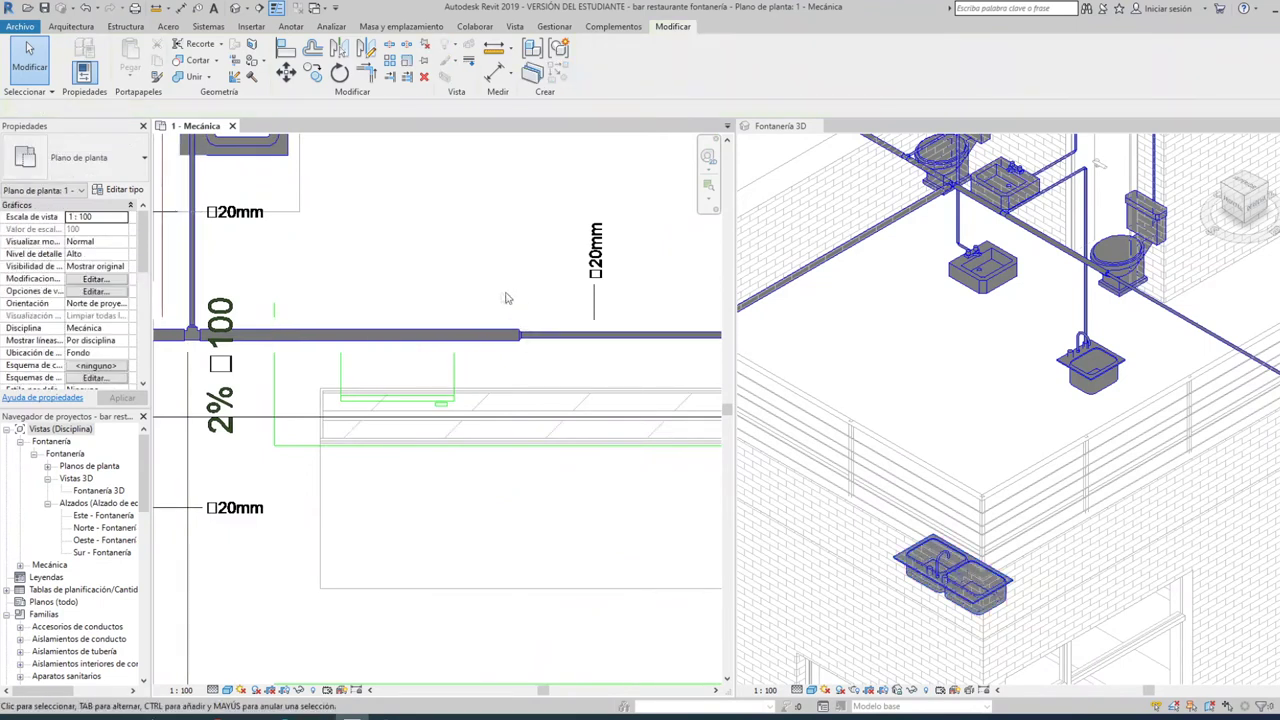
pyautogui.click(540, 366)
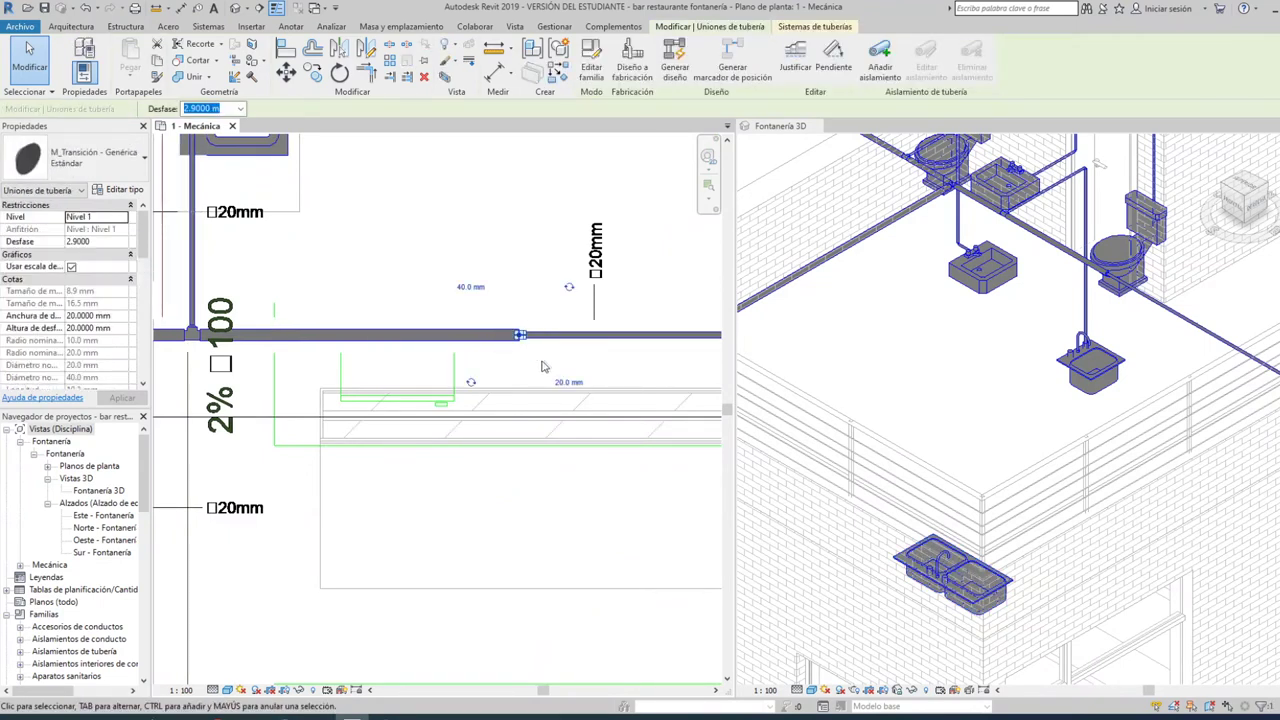
pyautogui.press('Escape')
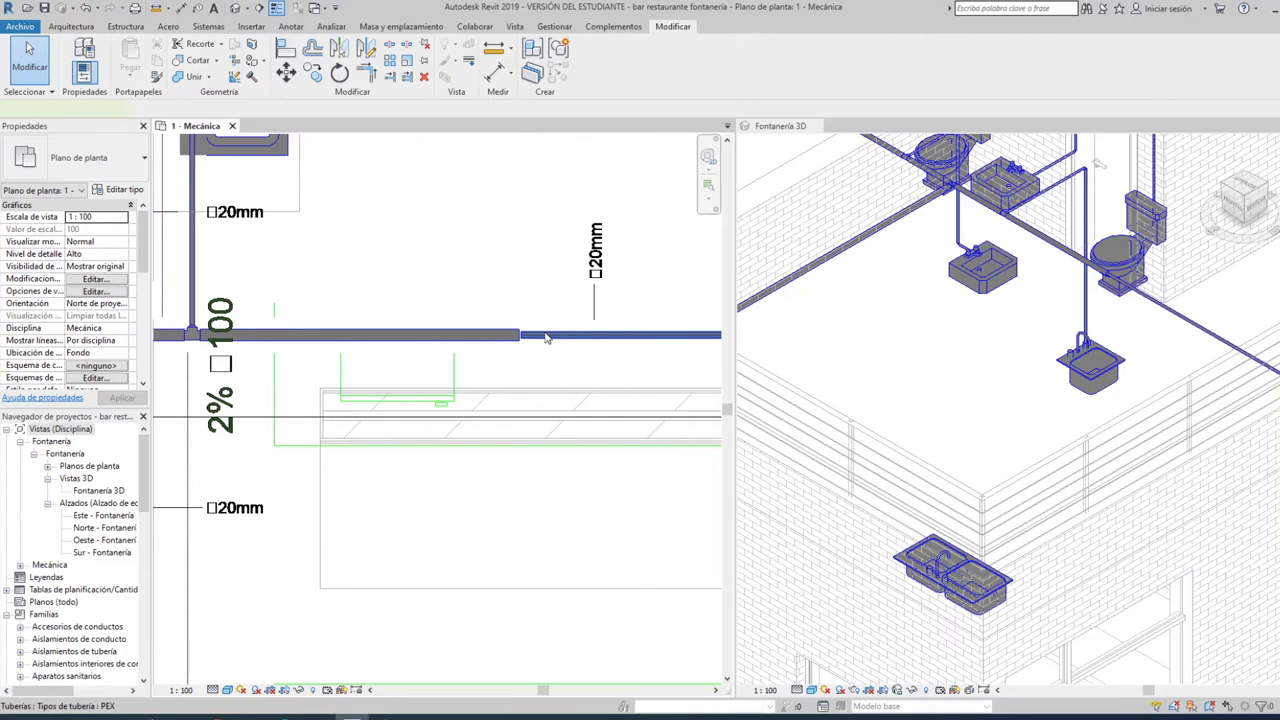
pyautogui.click(546, 338)
pyautogui.press('Escape')
pyautogui.scroll(-3, 520, 345)
pyautogui.scroll(-3, 505, 348)
pyautogui.scroll(-2, 492, 352)
pyautogui.scroll(1, 492, 352)
pyautogui.scroll(2, 540, 350)
pyautogui.scroll(3, 600, 350)
pyautogui.scroll(2, 648, 349)
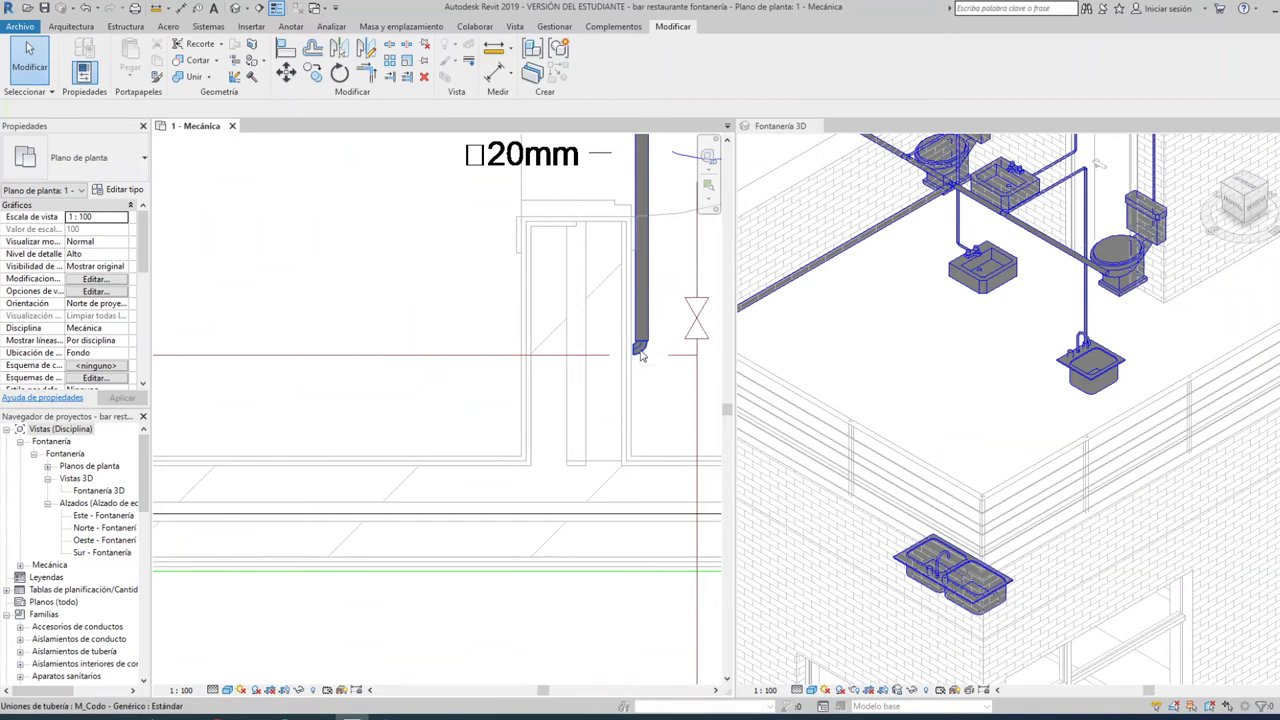
# - Delete the loose elbow fitting at the vertical pipe's end and select the vertical pipe
pyautogui.click(641, 350)
pyautogui.press('Delete')
pyautogui.click(643, 325)
pyautogui.press('Escape')
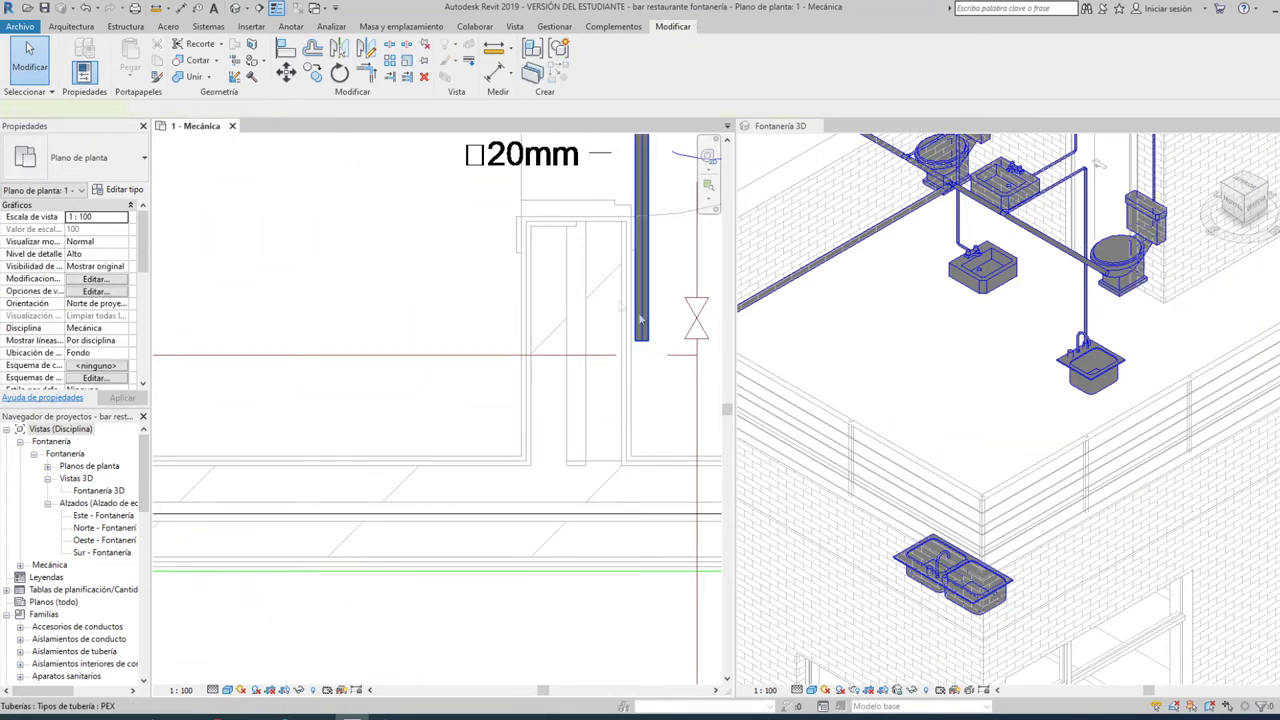
pyautogui.click(641, 320)
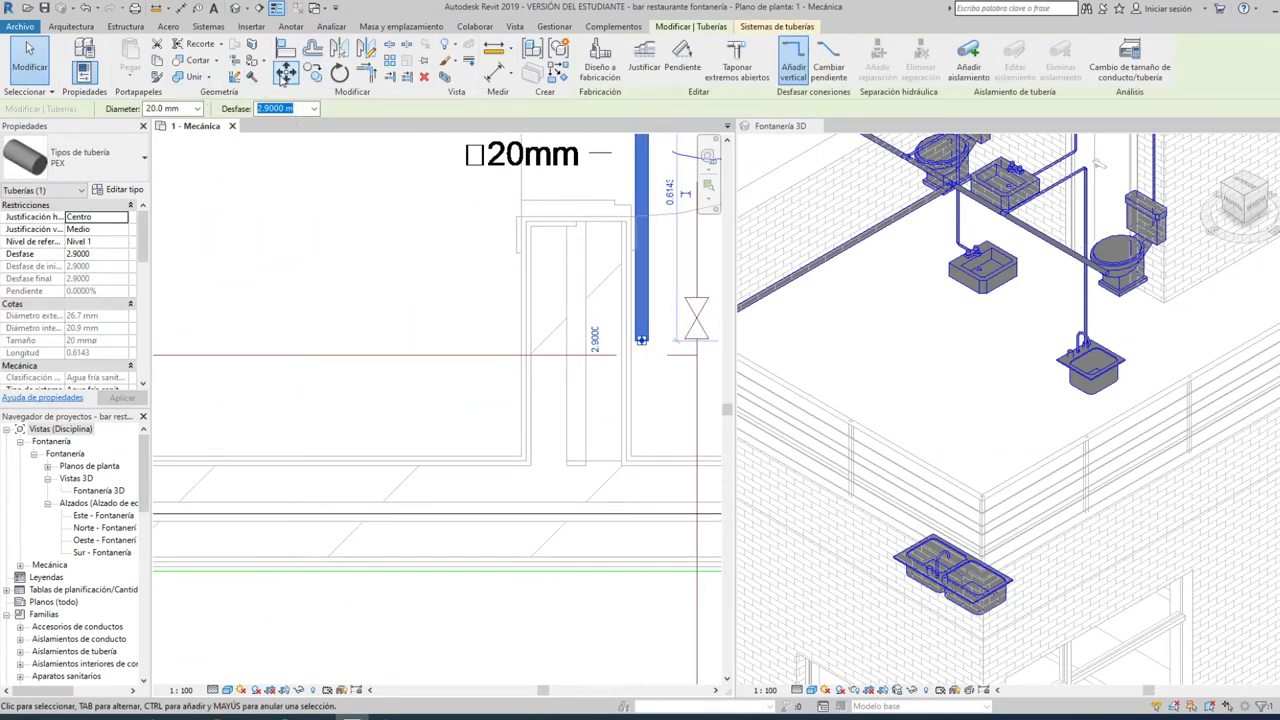
# - Trim/extend the vertical pipe and the horizontal PEX pipe so they meet at a corner
pyautogui.click(364, 75)
pyautogui.scroll(-3, 705, 295)
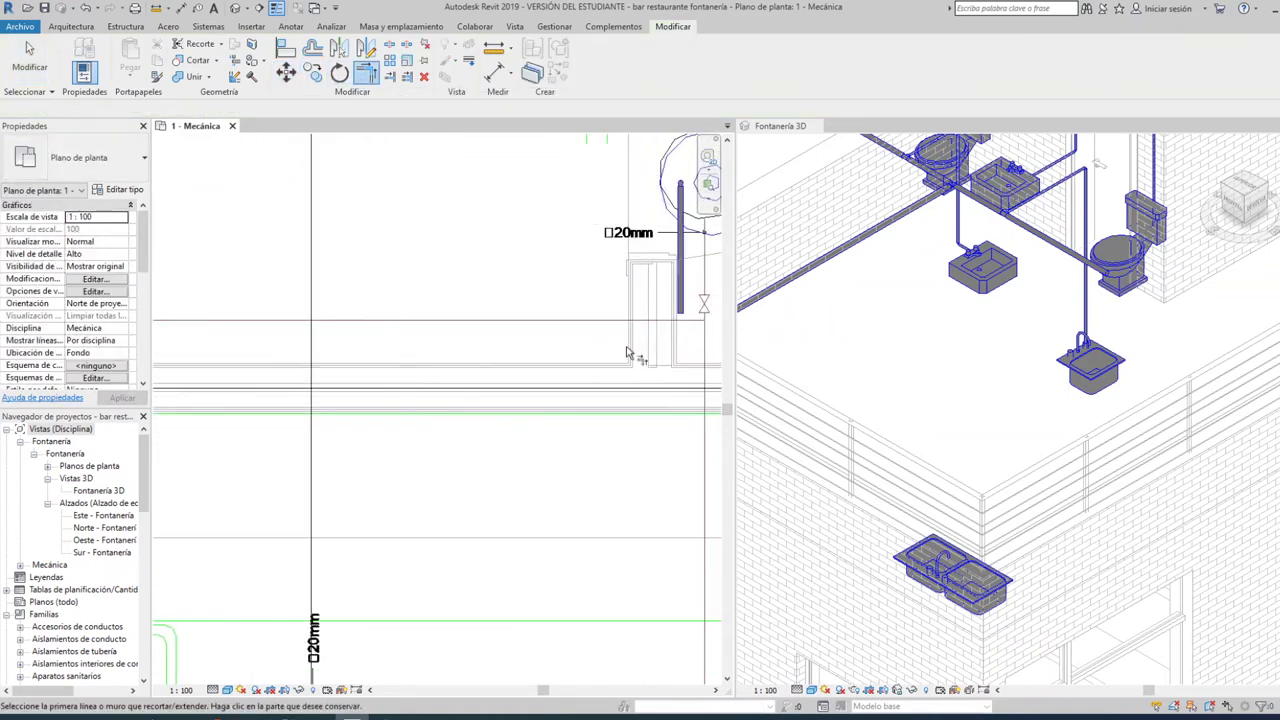
pyautogui.click(685, 292)
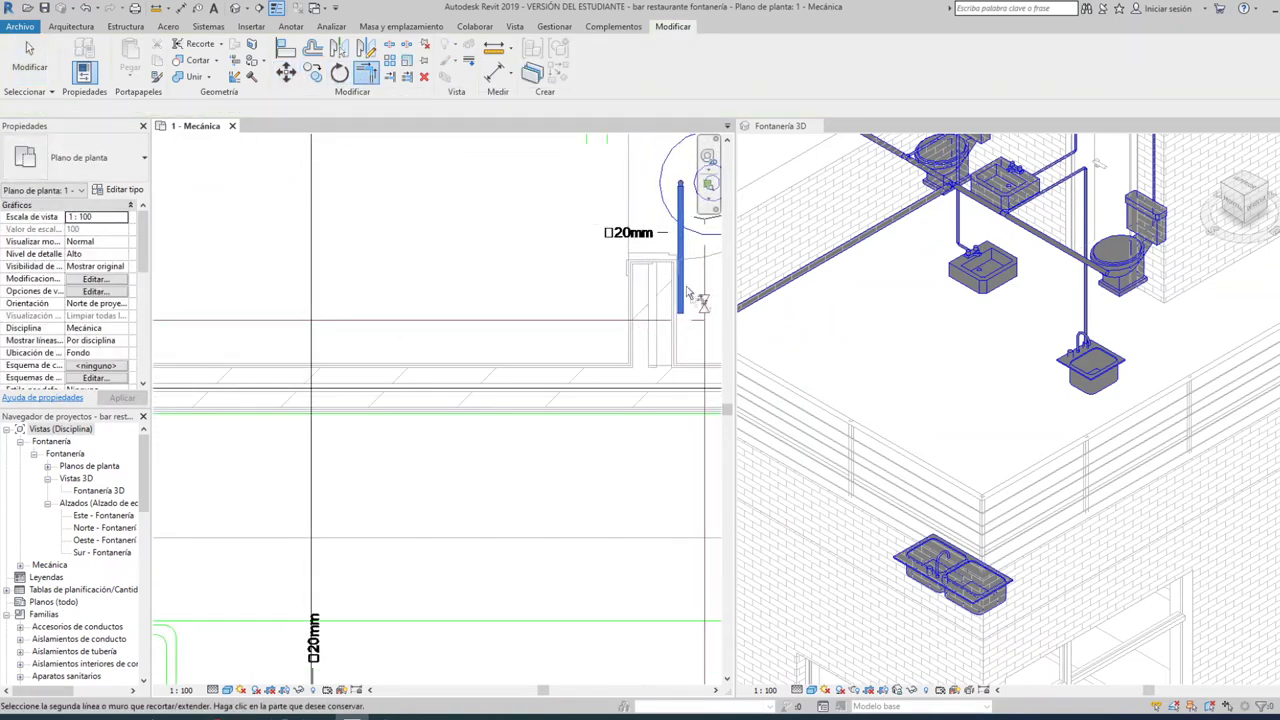
pyautogui.moveTo(388, 358); pyautogui.dragTo(623, 386, button='middle')
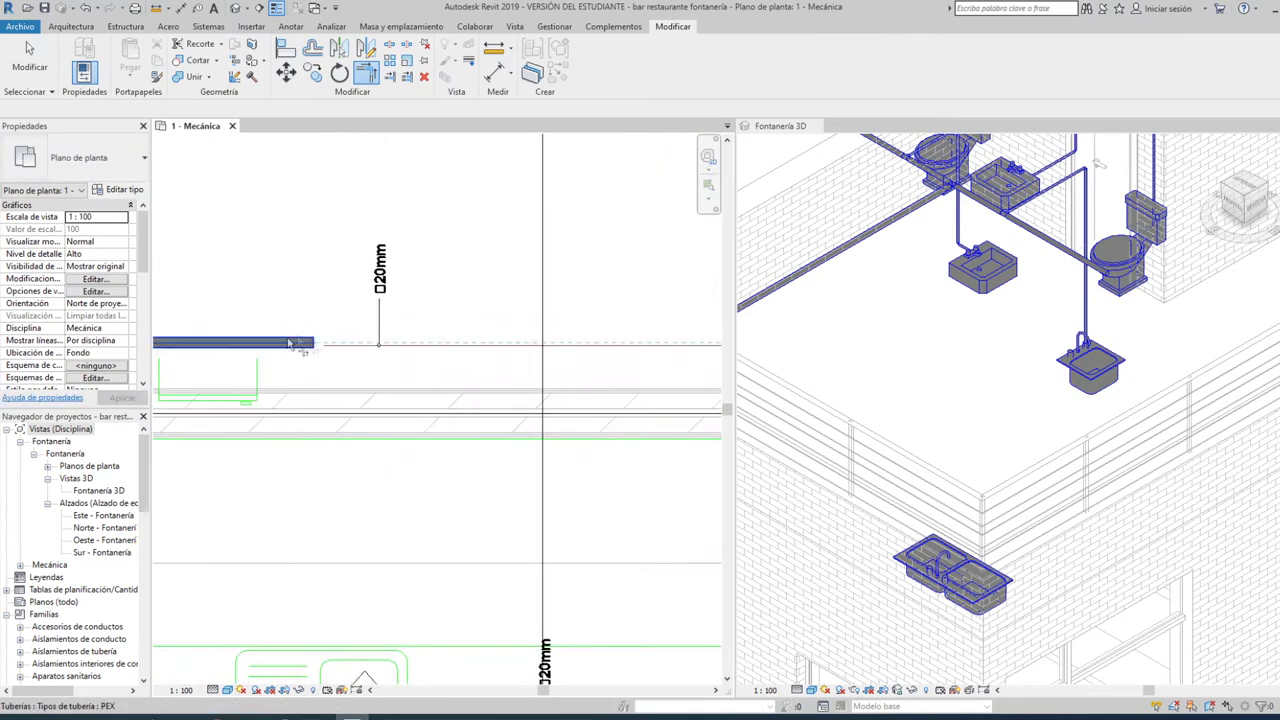
pyautogui.click(302, 341)
pyautogui.scroll(-3, 398, 385)
pyautogui.click(29, 60)
pyautogui.moveTo(292, 417); pyautogui.dragTo(357, 420, button='middle')
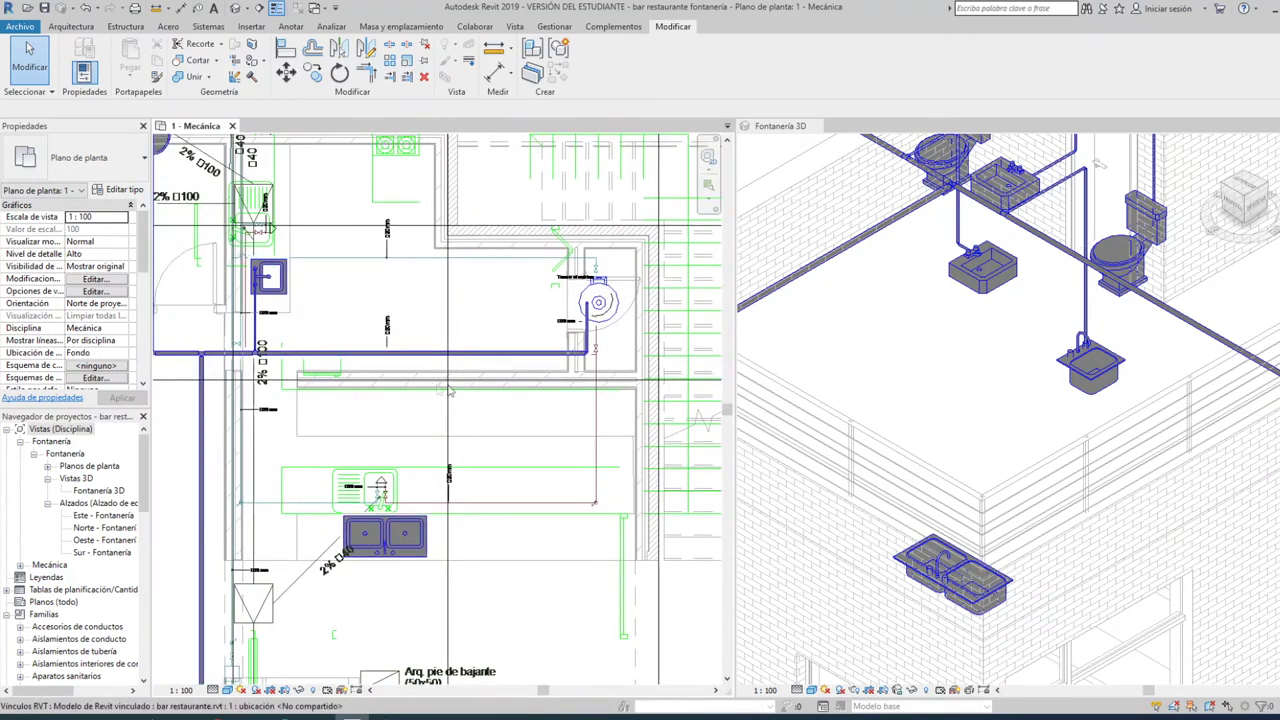
# - Connect the double sink's Conector 1 (Agua fría sanitaria) to the horizontal pipe above it
pyautogui.click(380, 540)
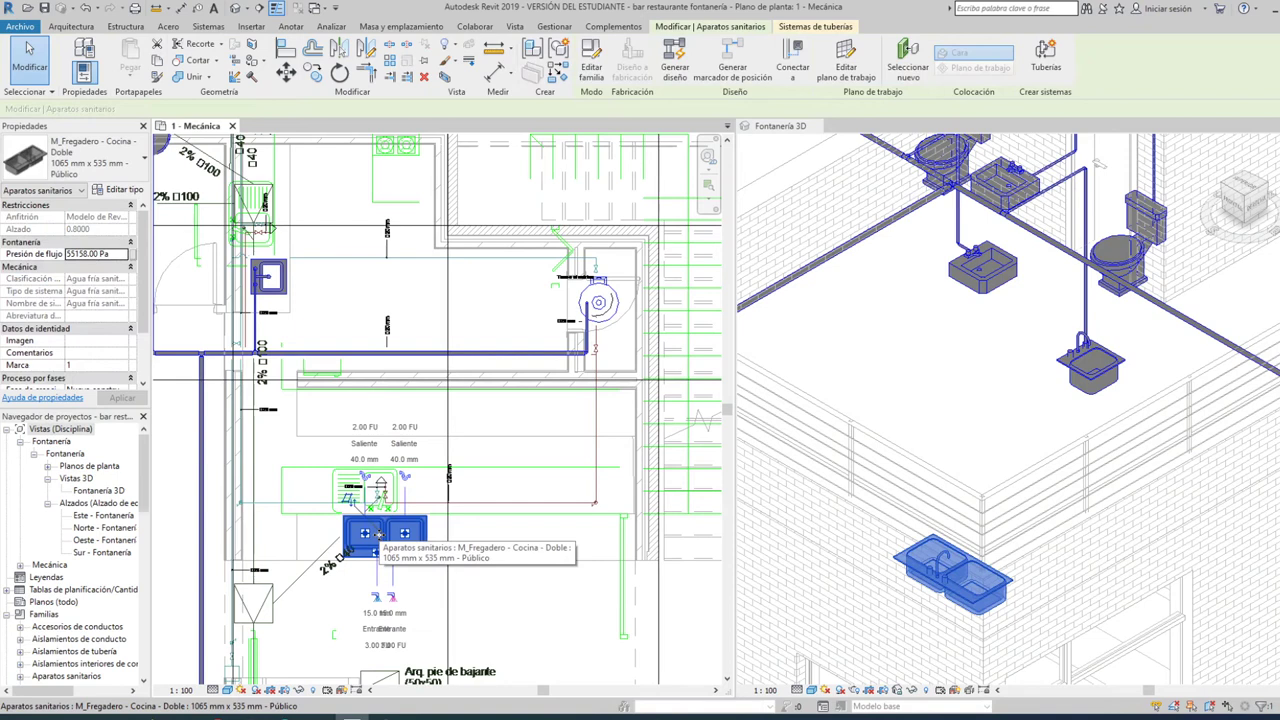
pyautogui.click(792, 62)
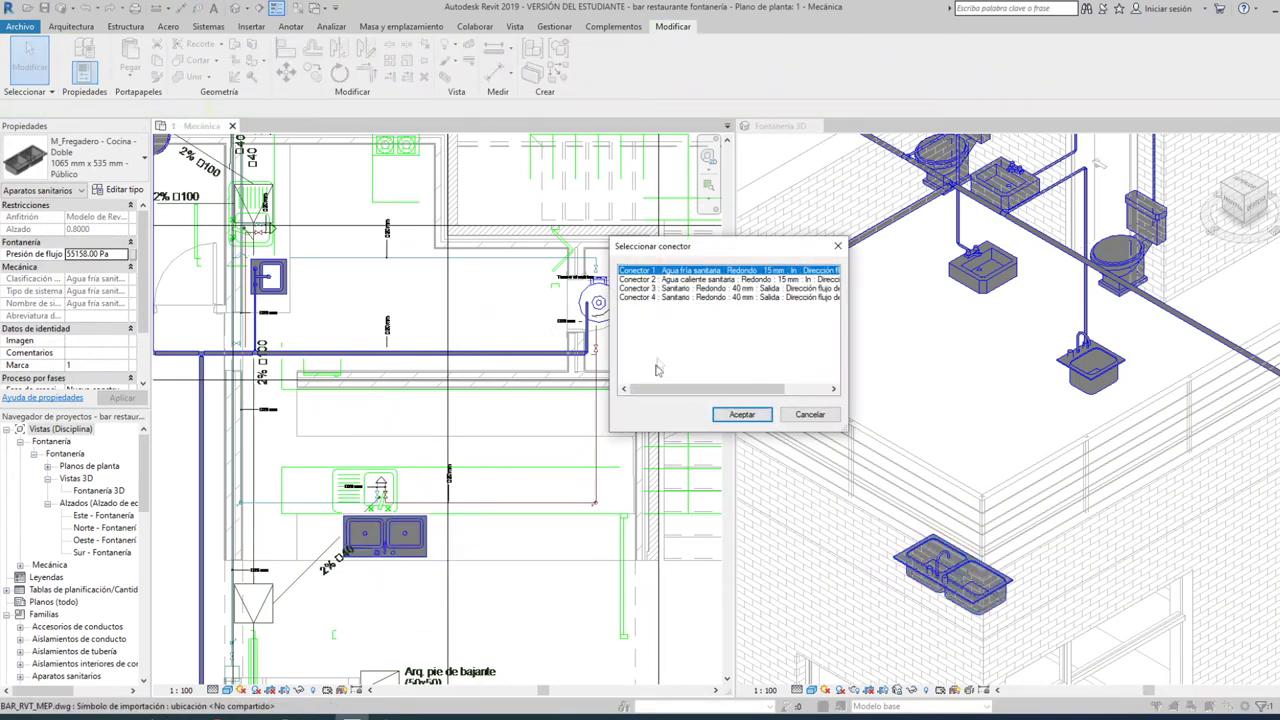
pyautogui.click(741, 416)
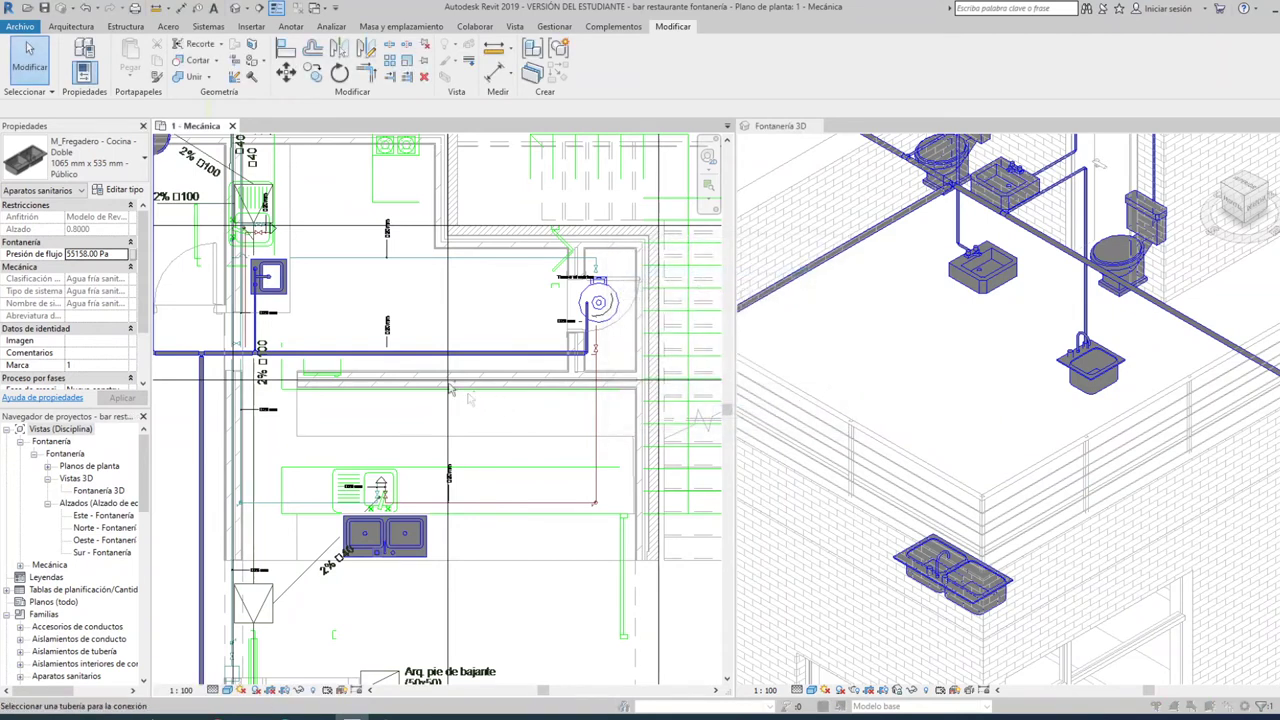
pyautogui.click(380, 358)
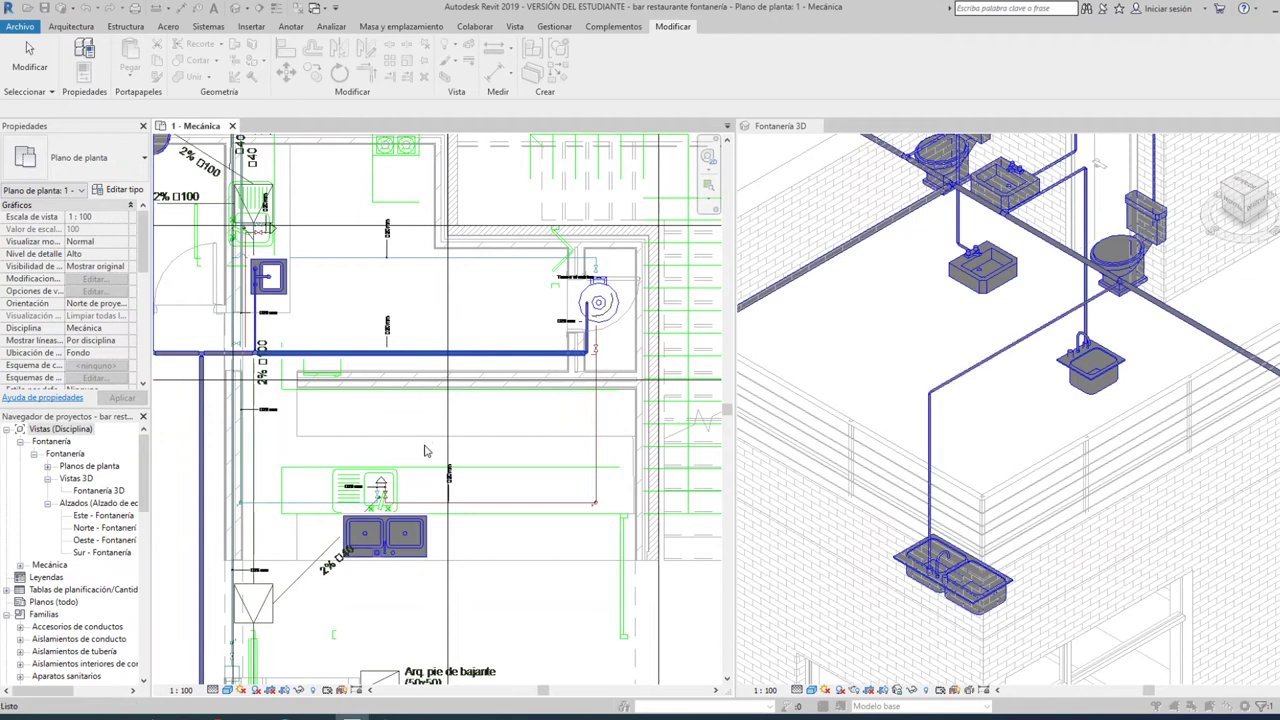
pyautogui.scroll(5, 395, 371)
# - Change the horizontal pipe's diameter to 25 mm
pyautogui.click(397, 350)
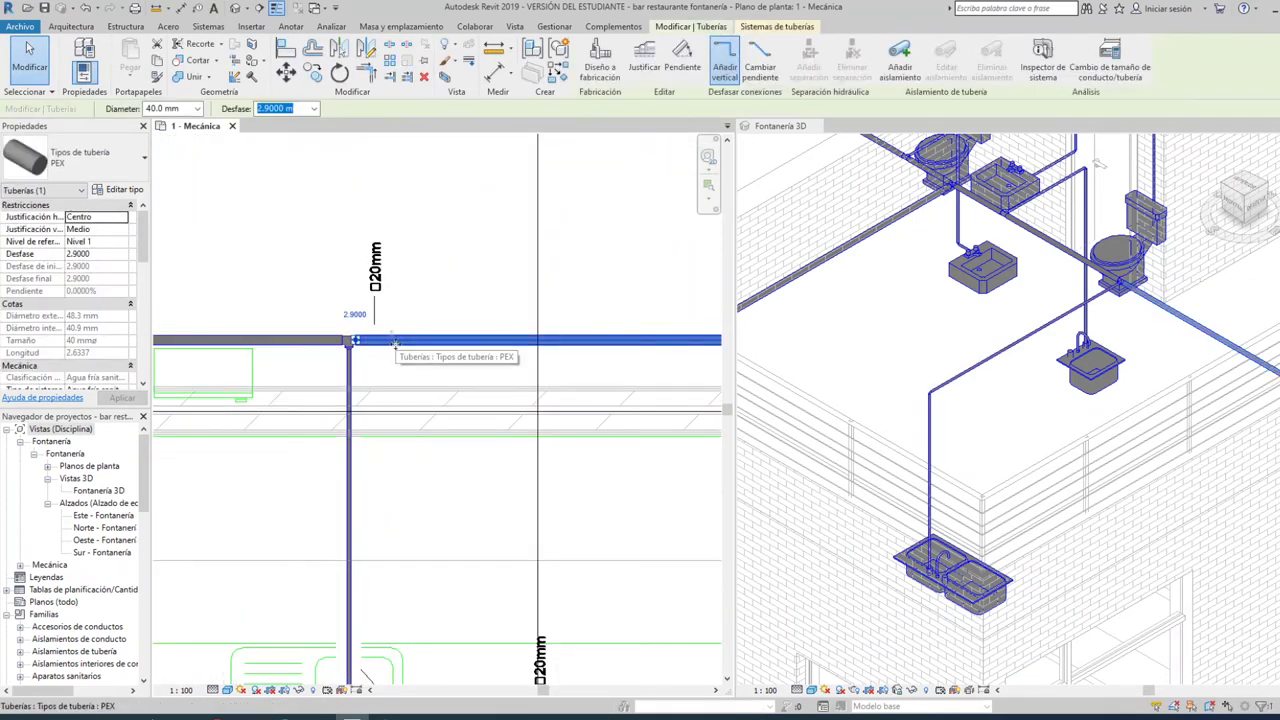
pyautogui.click(197, 108)
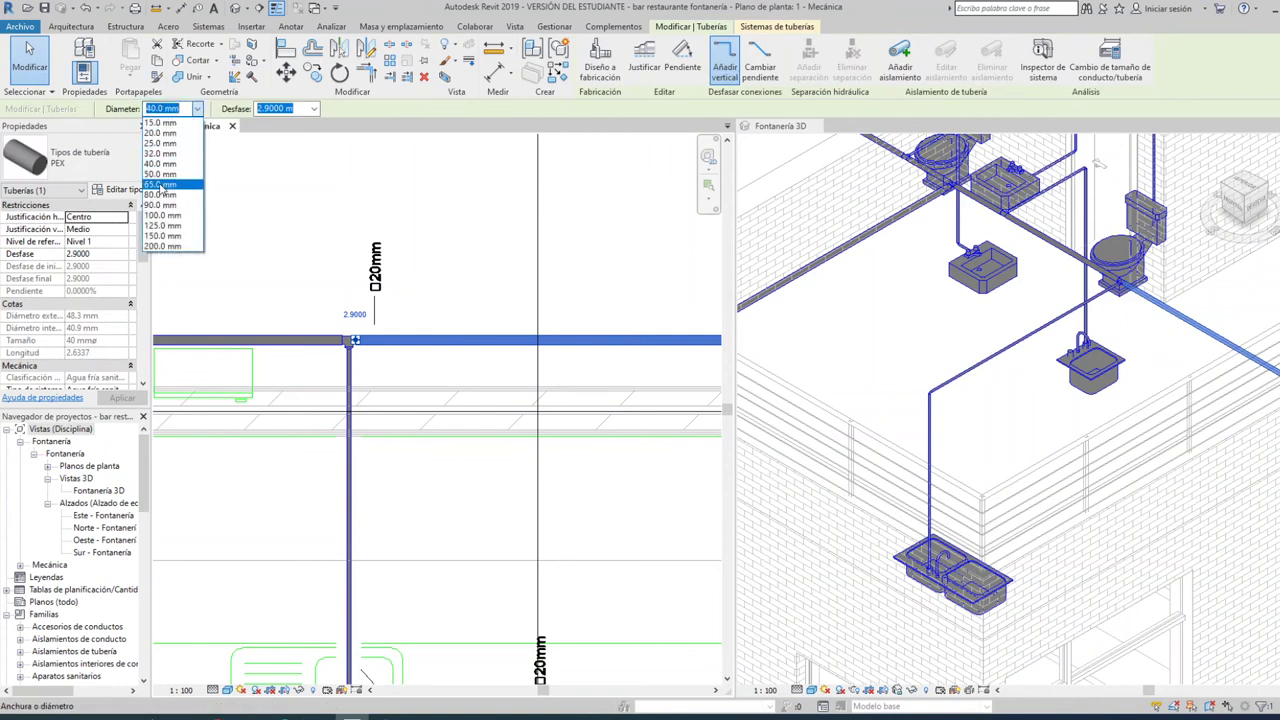
pyautogui.click(160, 143)
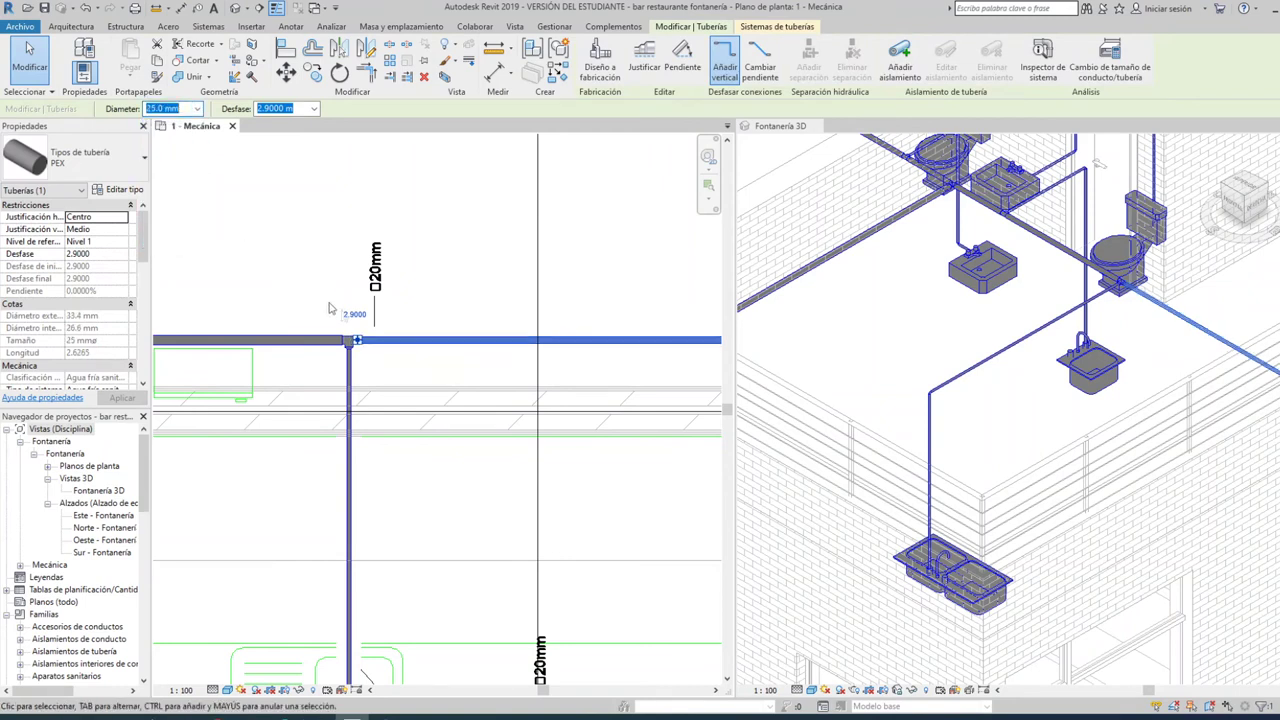
pyautogui.scroll(2, 334, 320)
pyautogui.press('Escape')
pyautogui.scroll(-3, 330, 350)
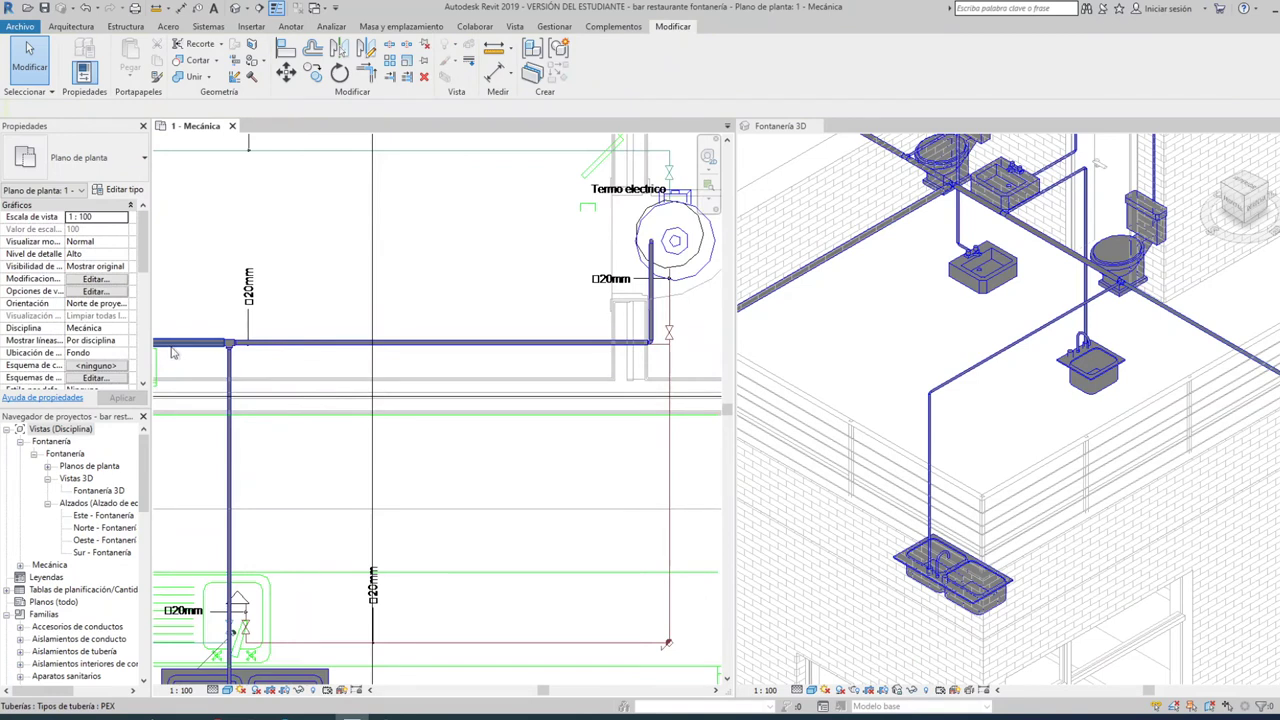
pyautogui.scroll(4, 586, 350)
pyautogui.scroll(3, 586, 350)
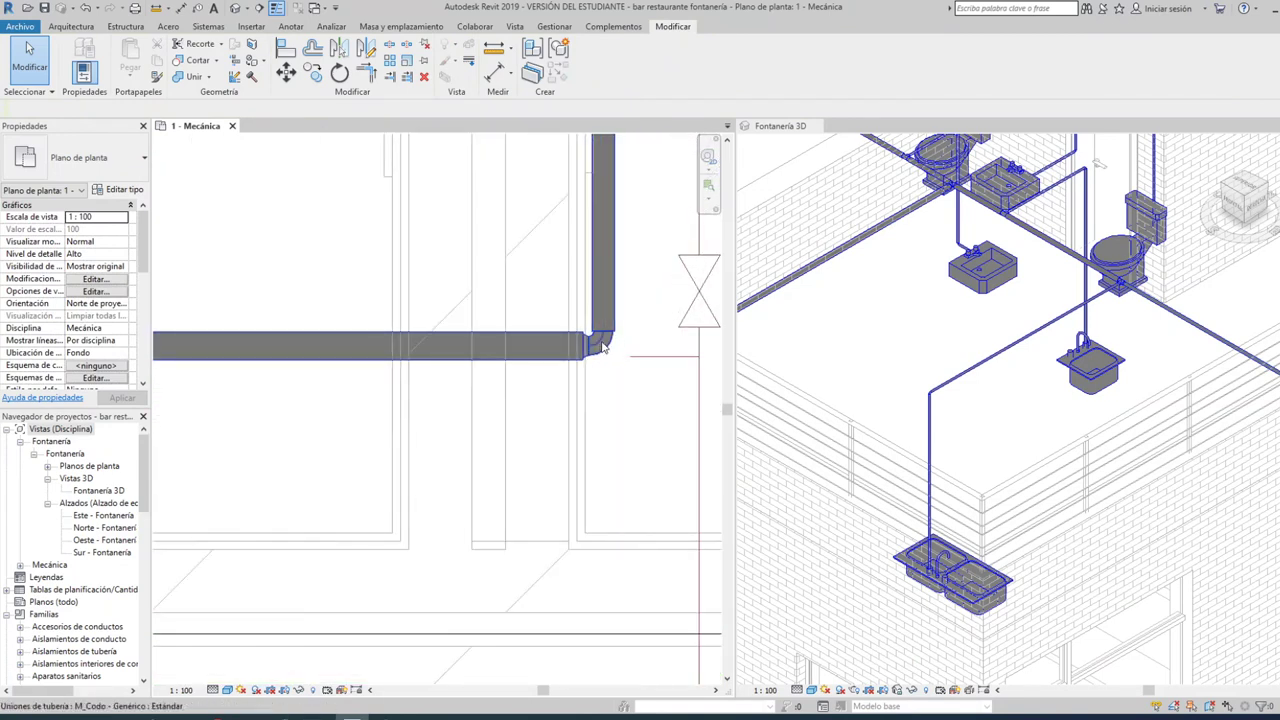
# - Enlarge the corner elbow from 20 mm to 25 mm and check its new size
pyautogui.click(603, 346)
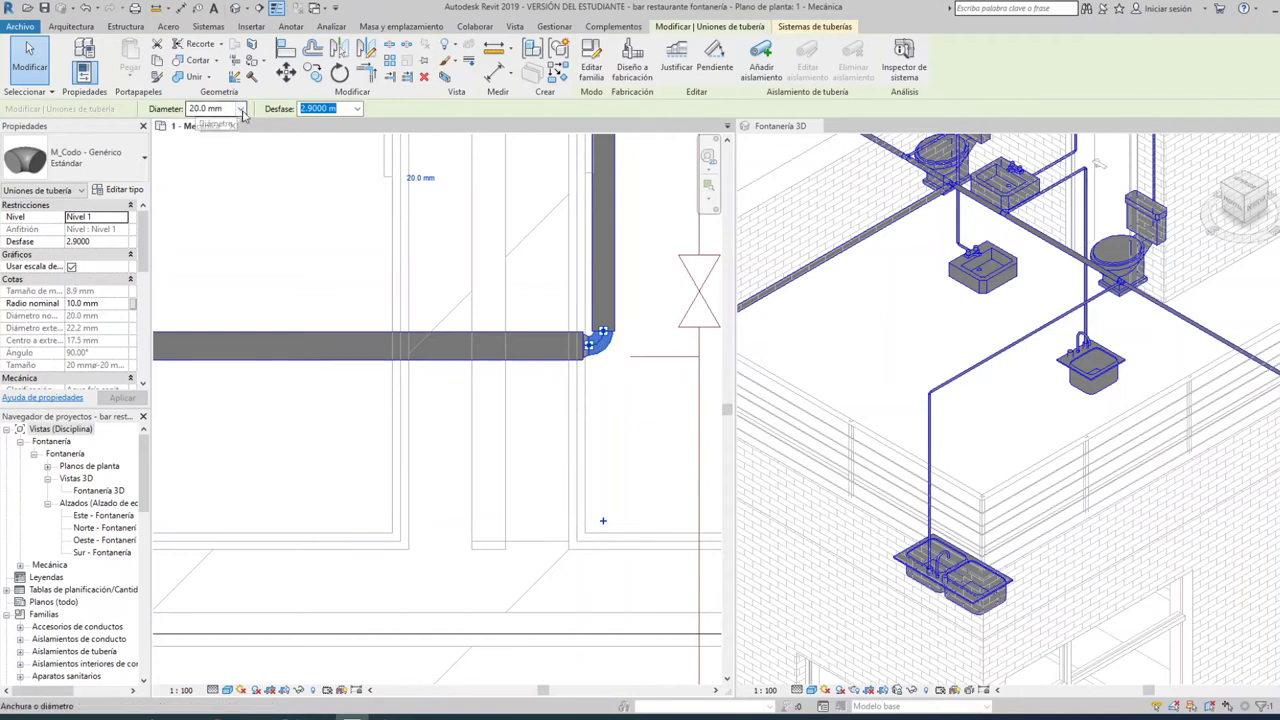
pyautogui.click(241, 109)
pyautogui.click(224, 144)
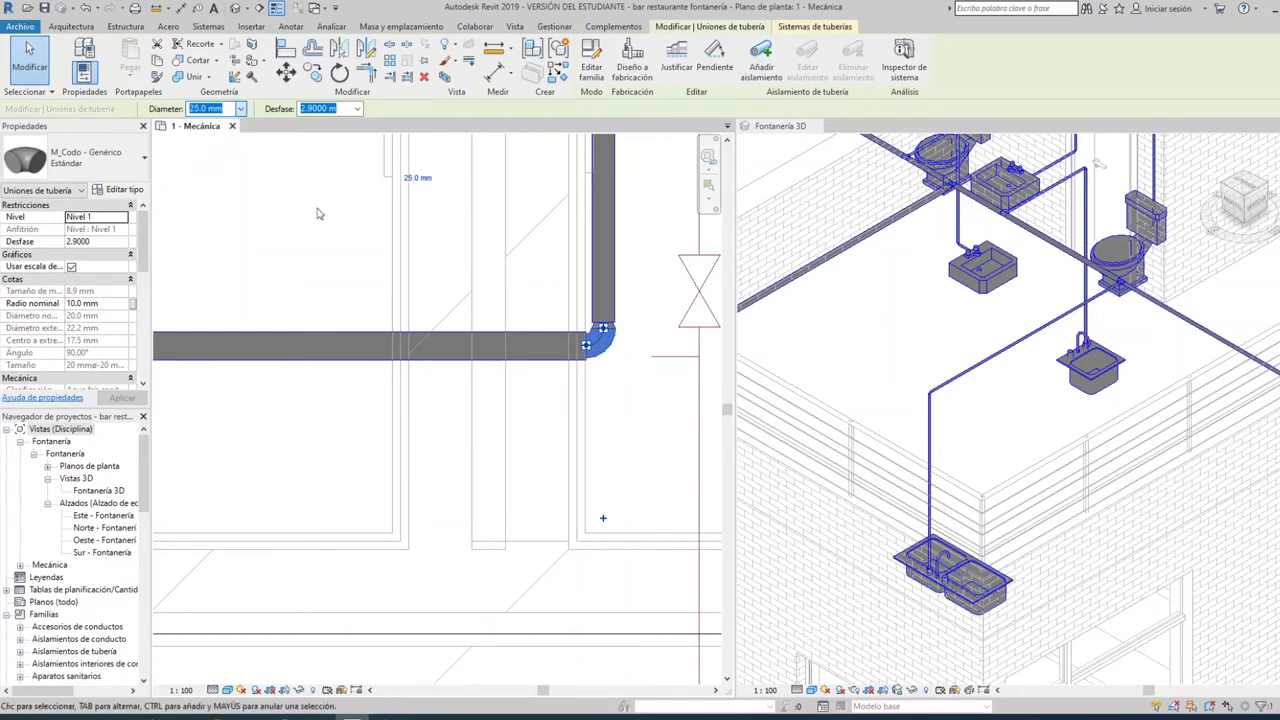
pyautogui.click(320, 227)
pyautogui.scroll(-1, 543, 271)
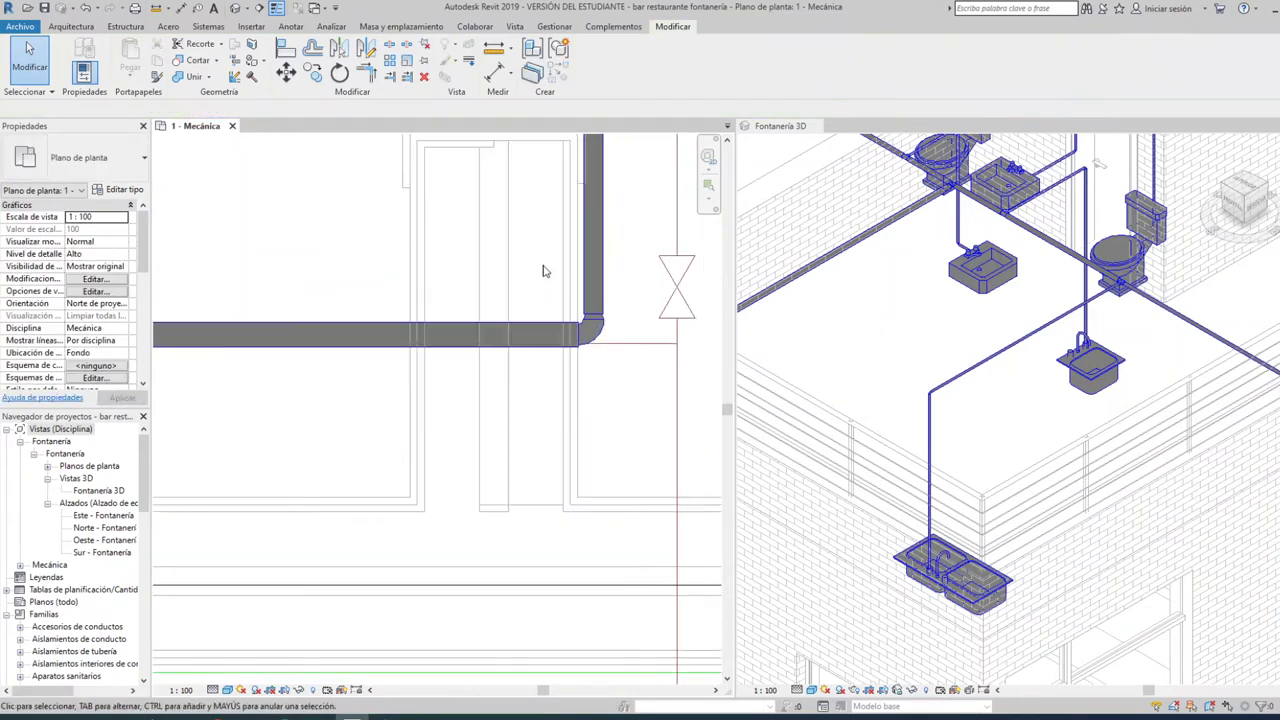
pyautogui.moveTo(360, 222); pyautogui.dragTo(645, 420)
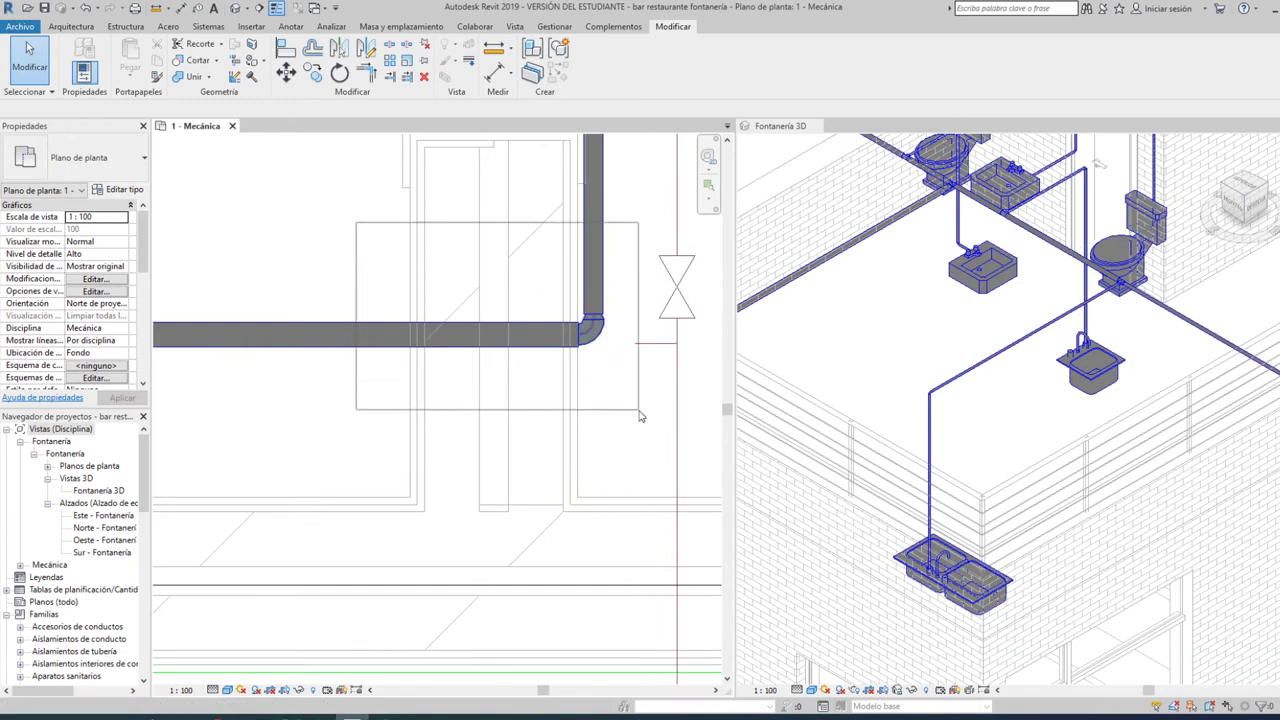
pyautogui.click(335, 246)
pyautogui.scroll(-3, 568, 316)
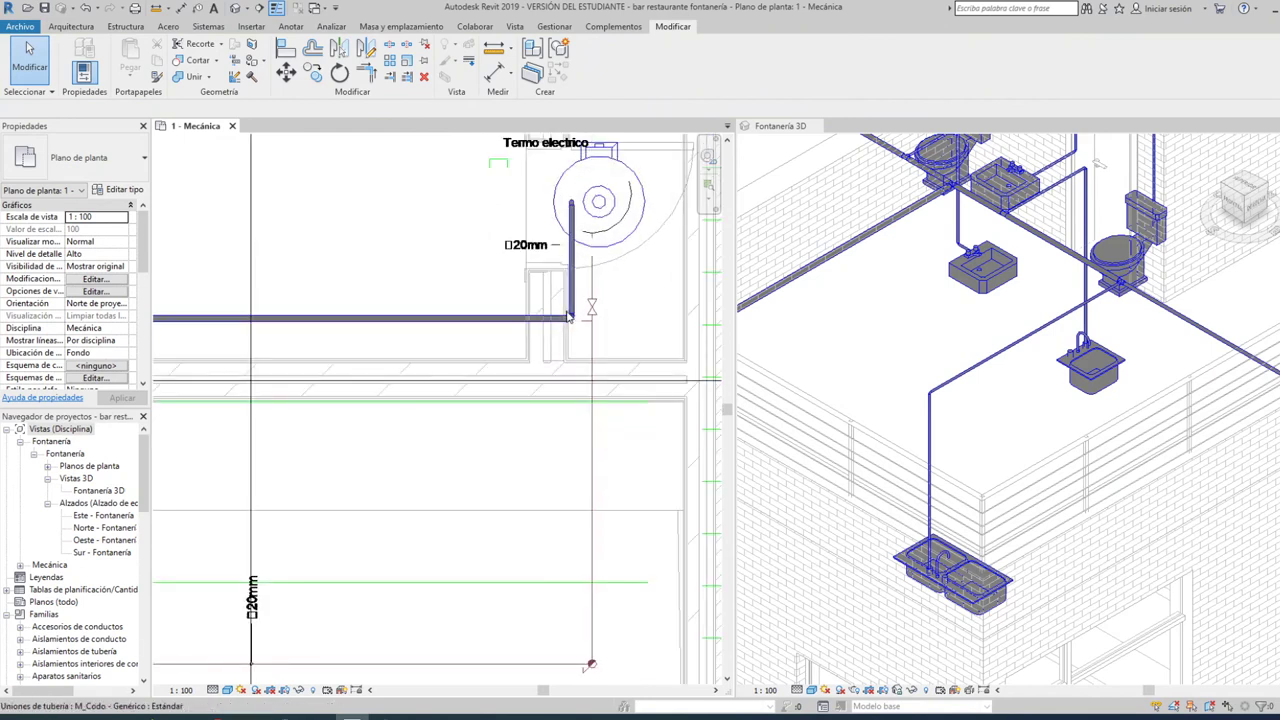
pyautogui.scroll(-2, 568, 316)
pyautogui.scroll(3, 284, 335)
pyautogui.scroll(1, 287, 322)
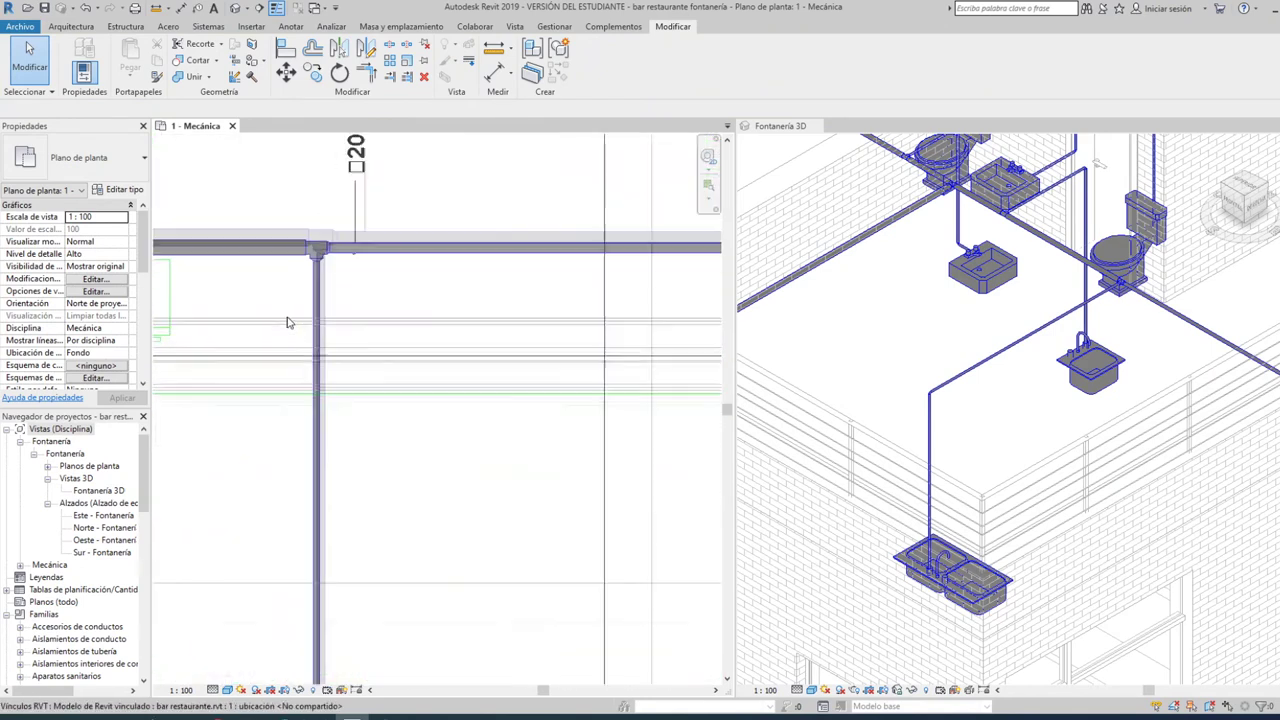
pyautogui.scroll(-1, 451, 266)
pyautogui.scroll(-2, 482, 260)
pyautogui.scroll(-2, 482, 260)
pyautogui.scroll(-1, 490, 330)
pyautogui.scroll(1, 493, 357)
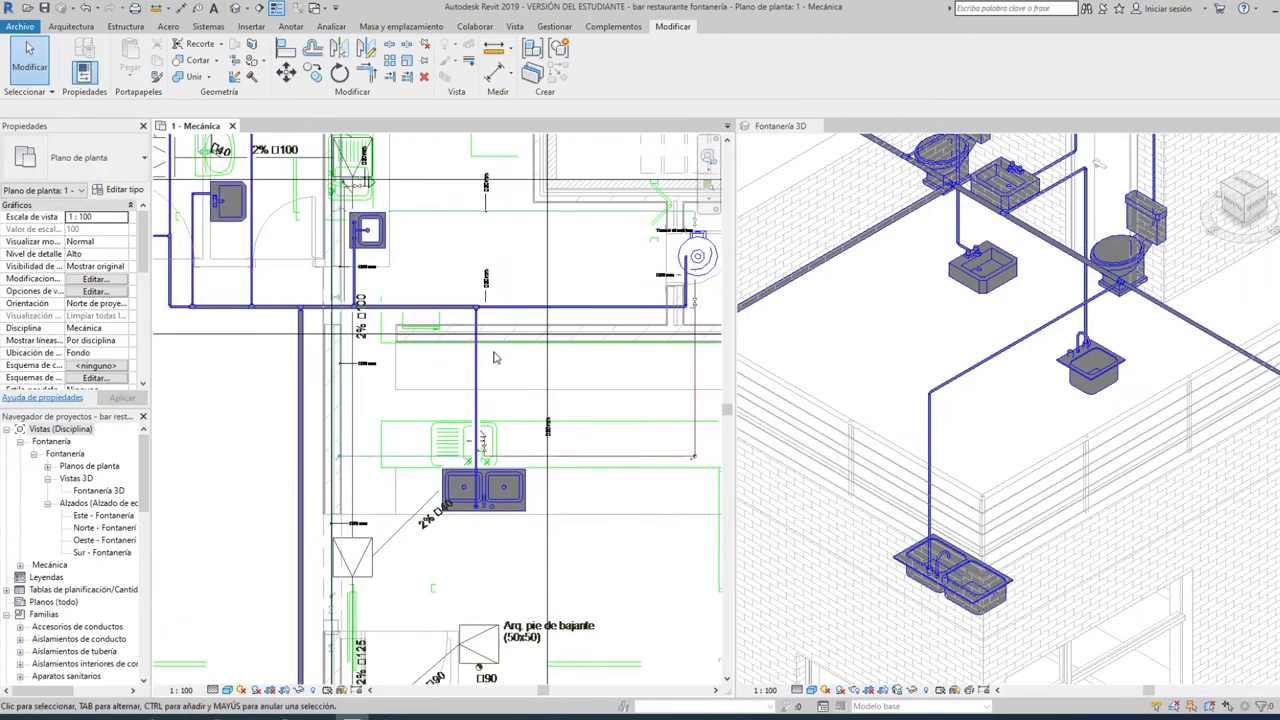
pyautogui.scroll(-1, 493, 357)
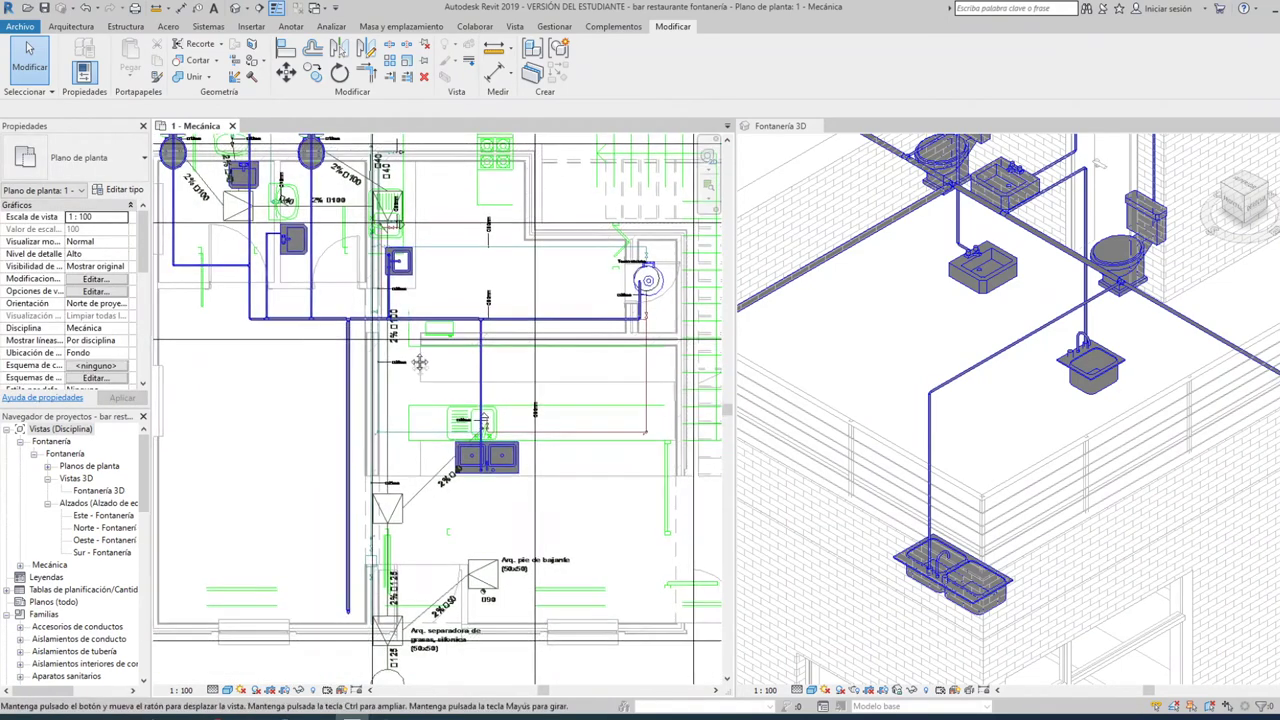
pyautogui.moveTo(407, 328); pyautogui.dragTo(414, 358, button='middle')
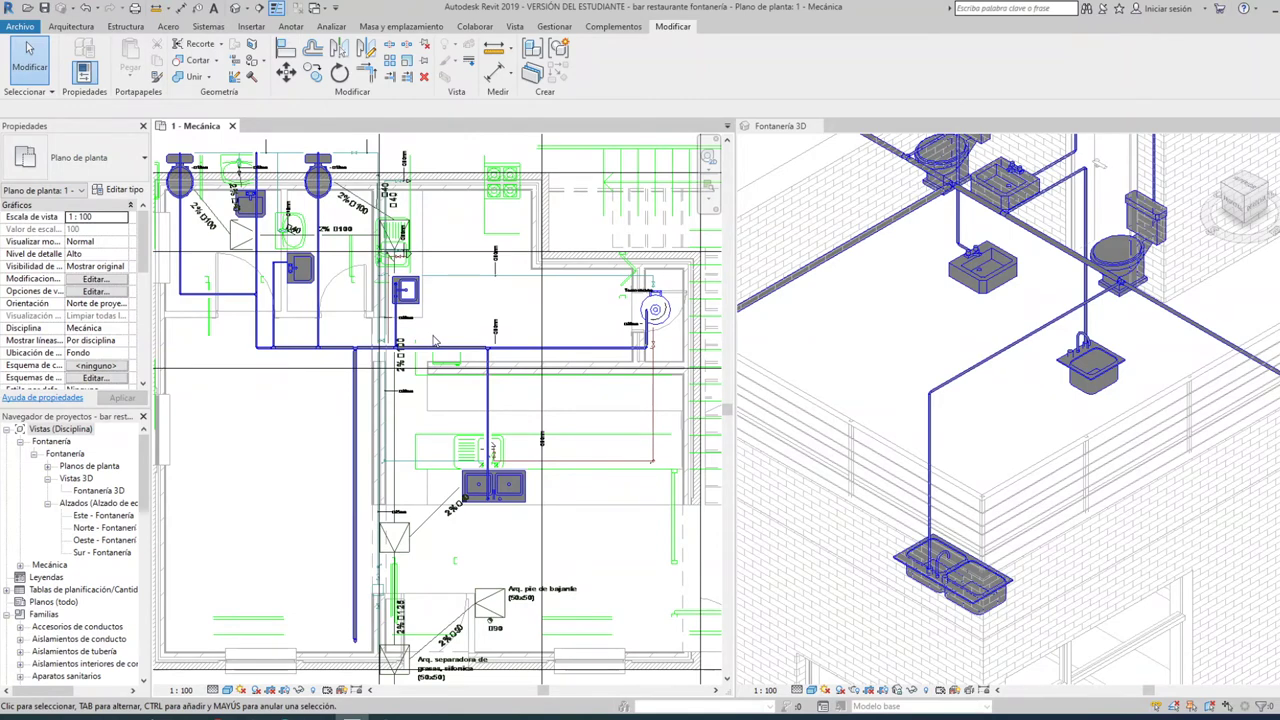
pyautogui.scroll(4, 236, 168)
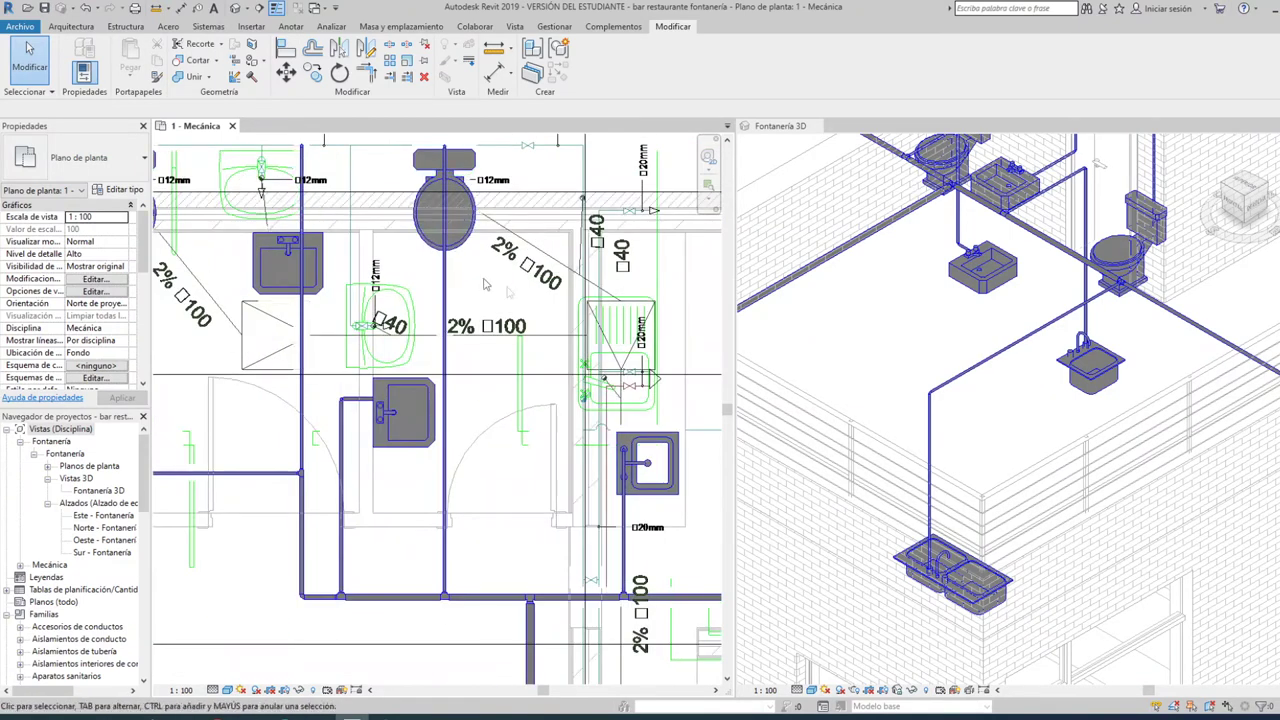
pyautogui.scroll(-2, 612, 365)
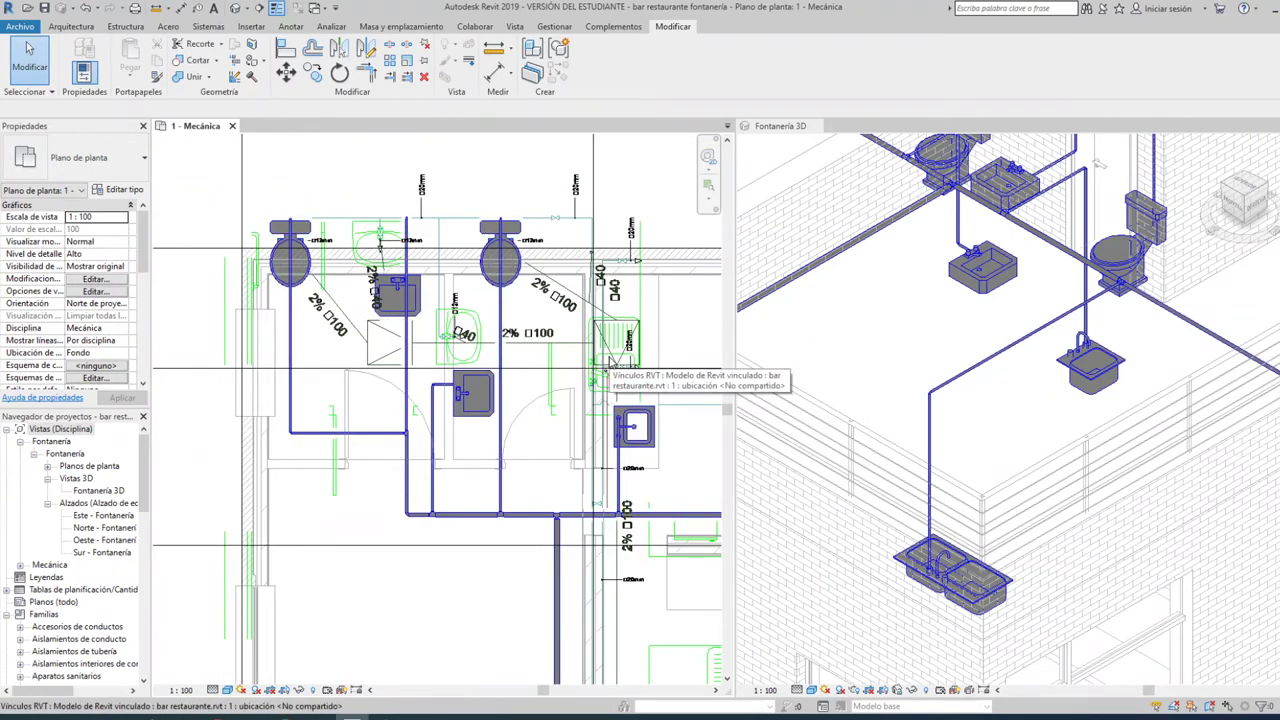
pyautogui.click(843, 352)
pyautogui.scroll(-3, 843, 352)
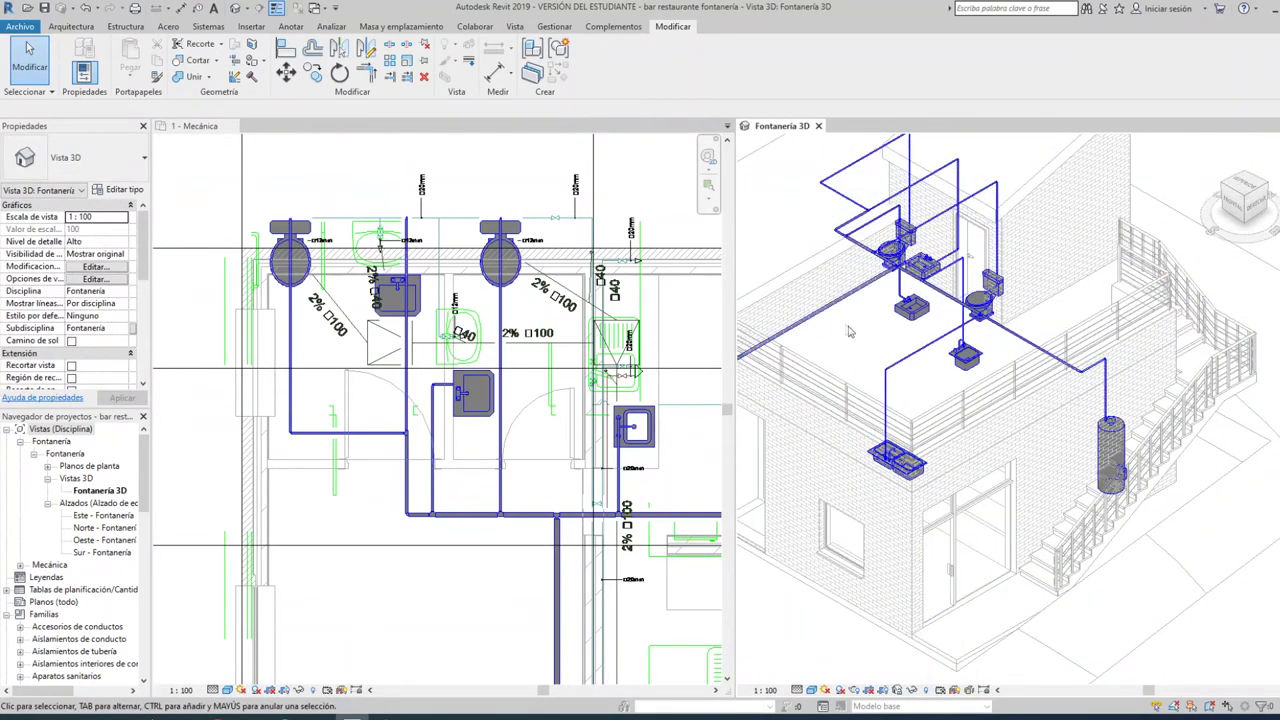
pyautogui.click(382, 303)
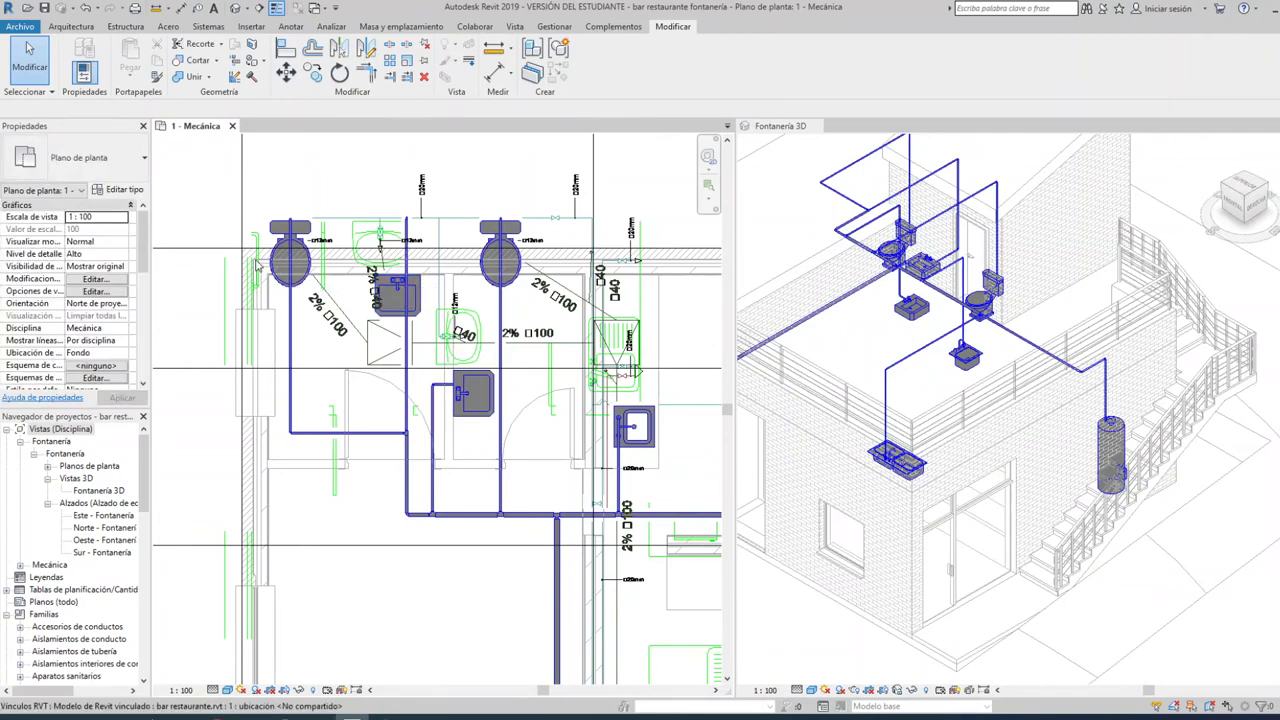
pyautogui.scroll(-1, 259, 278)
pyautogui.scroll(-2, 259, 270)
pyautogui.scroll(-1, 259, 275)
pyautogui.moveTo(261, 228)
pyautogui.mouseDown(button='middle')
pyautogui.moveTo(312, 290)
pyautogui.moveTo(300, 235)
pyautogui.mouseUp(button='middle')
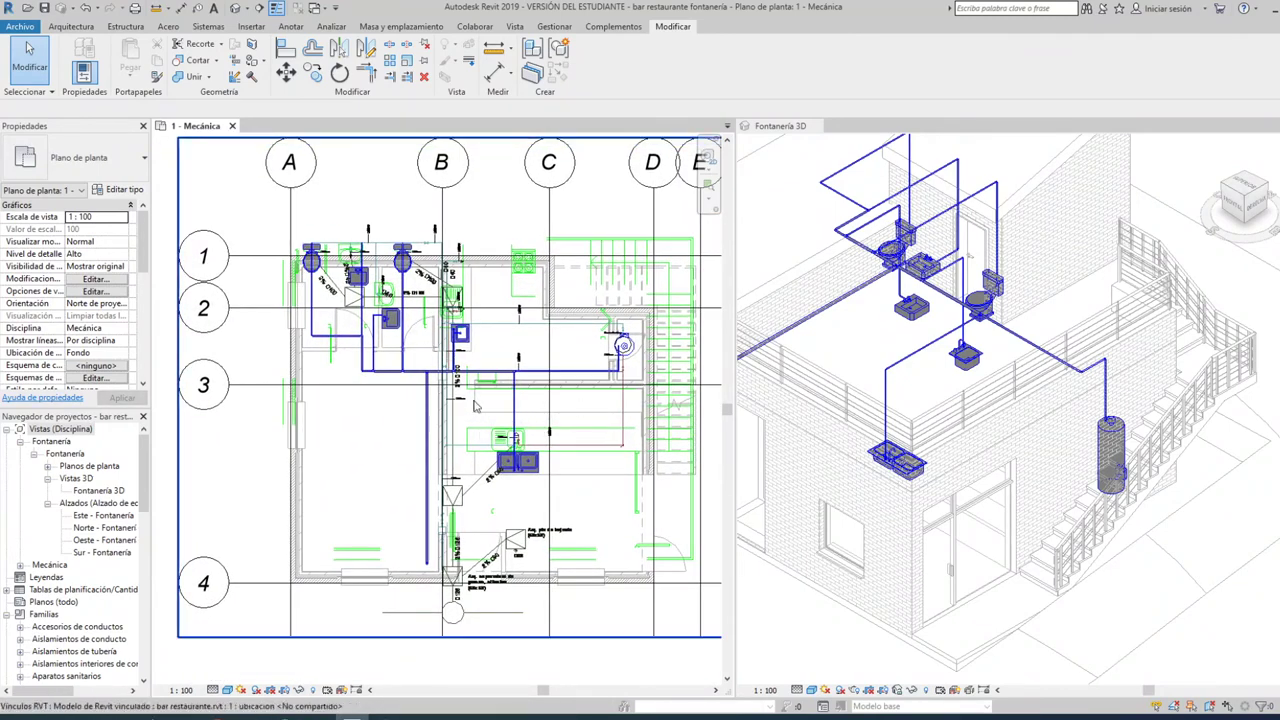
pyautogui.scroll(1, 495, 425)
pyautogui.scroll(1, 517, 389)
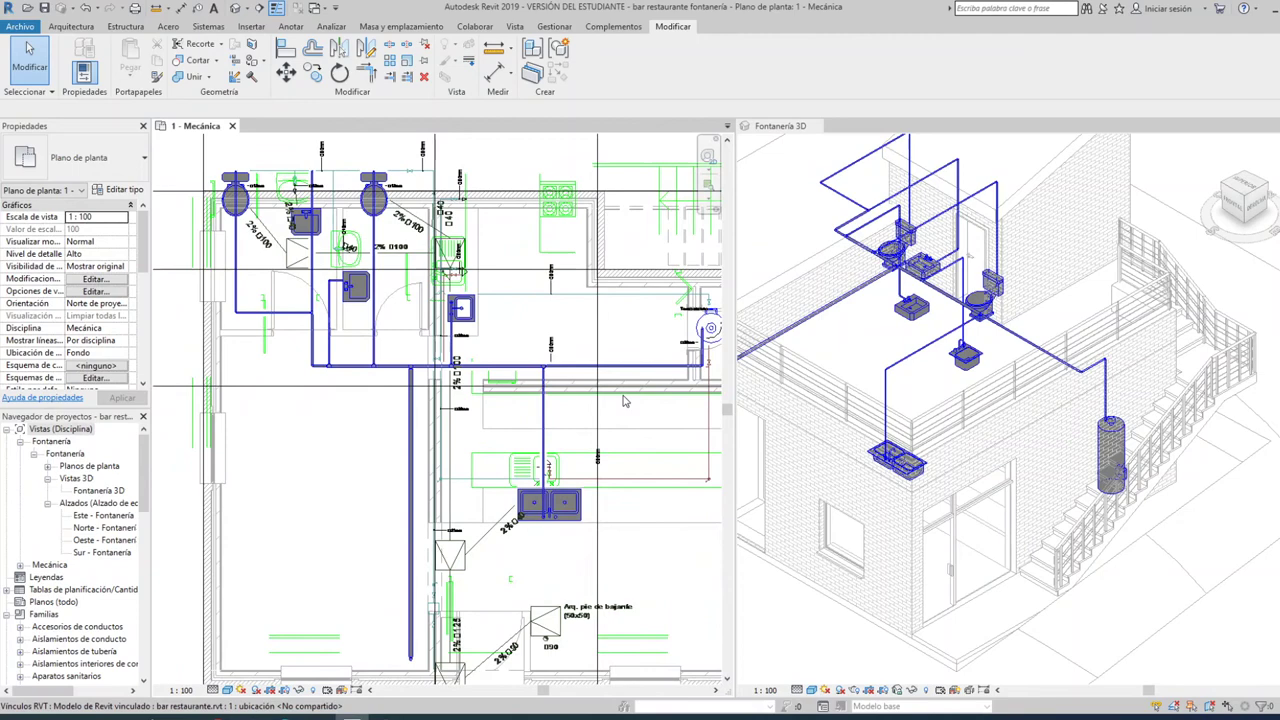
pyautogui.moveTo(623, 400); pyautogui.dragTo(533, 395, button='middle')
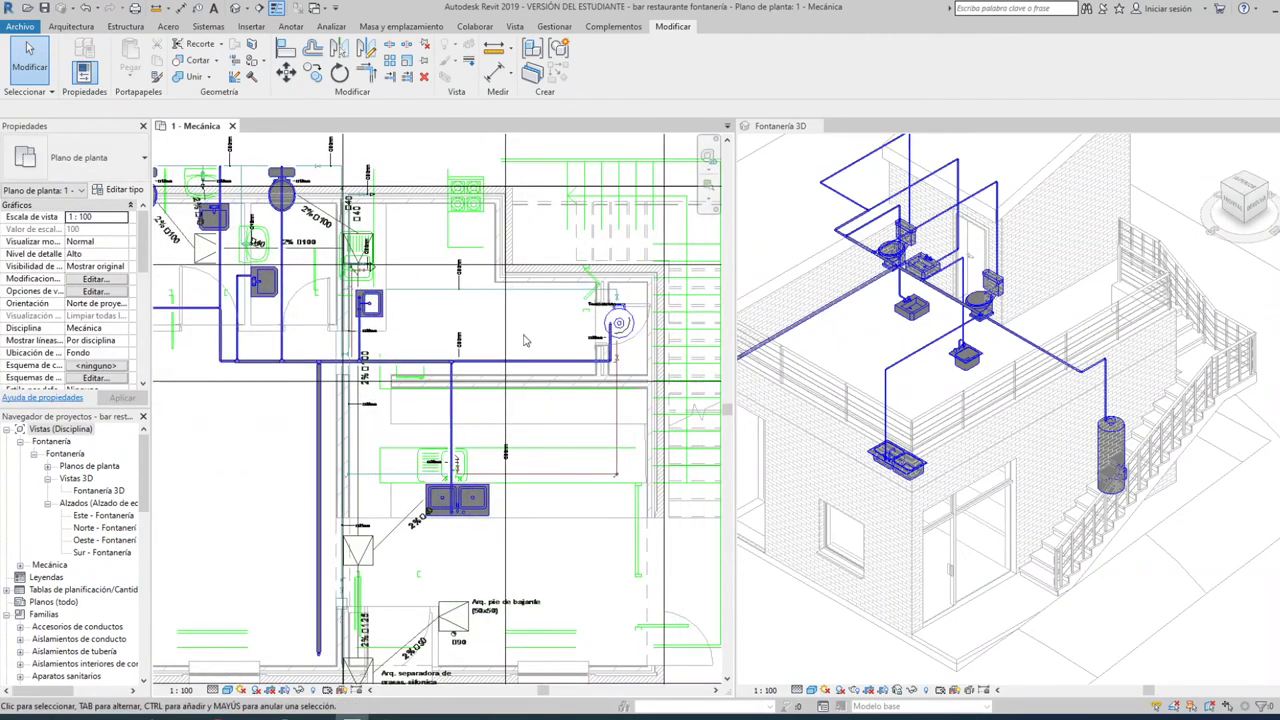
# - Expand Vínculos de Revit in the Project Browser and select bar restaurante.rvt
pyautogui.click(538, 270)
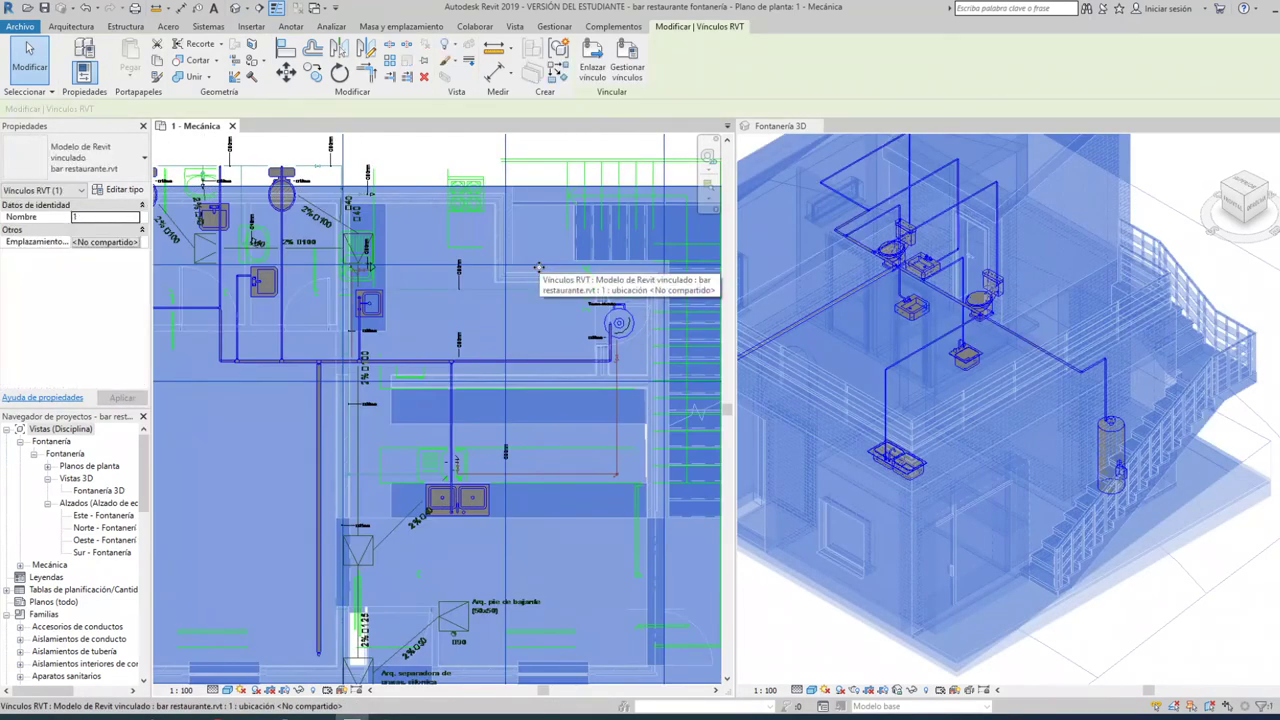
pyautogui.press('Escape')
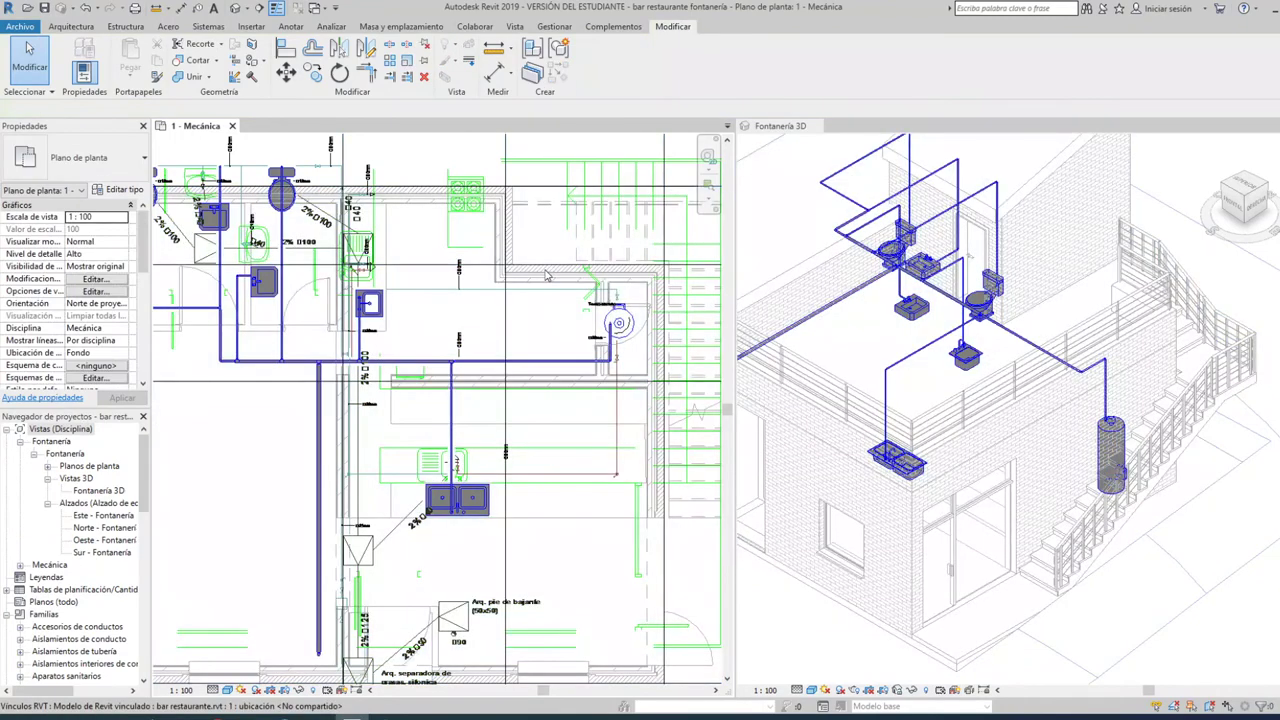
pyautogui.scroll(-2, 48, 527)
pyautogui.scroll(-3, 48, 527)
pyautogui.scroll(-3, 38, 580)
pyautogui.scroll(-3, 30, 600)
pyautogui.scroll(-3, 30, 600)
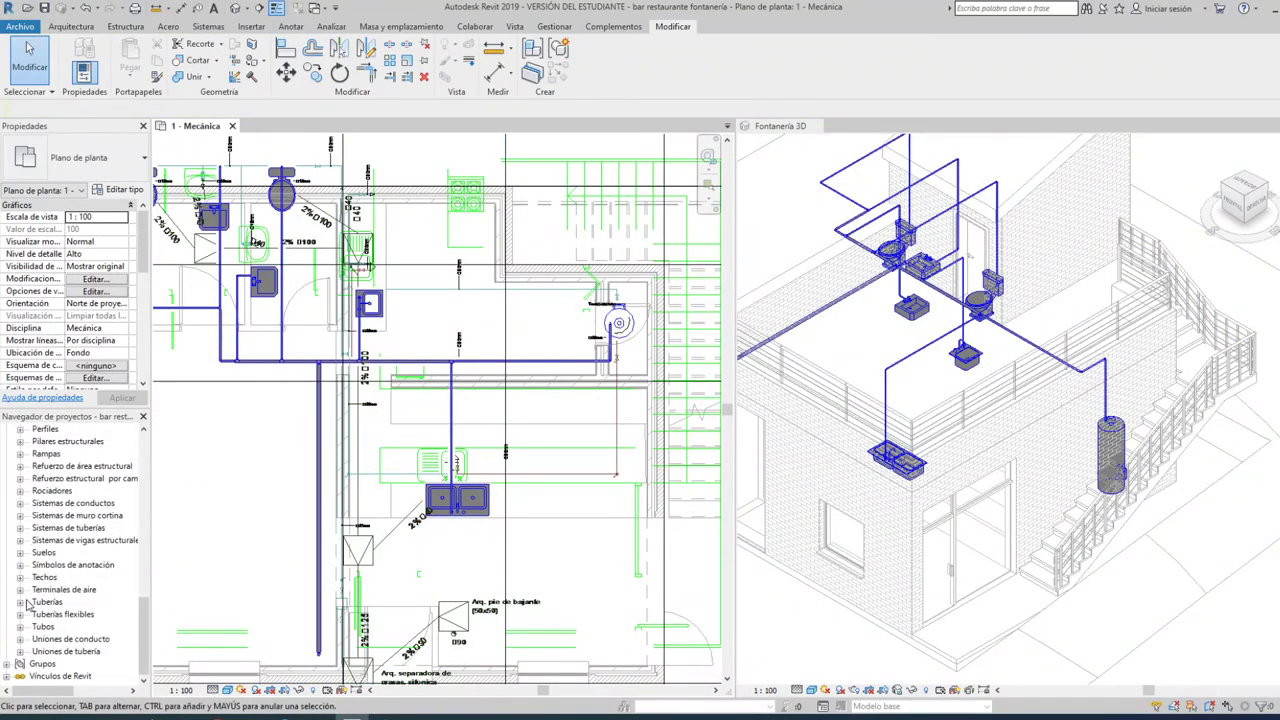
pyautogui.click(7, 676)
pyautogui.click(48, 678)
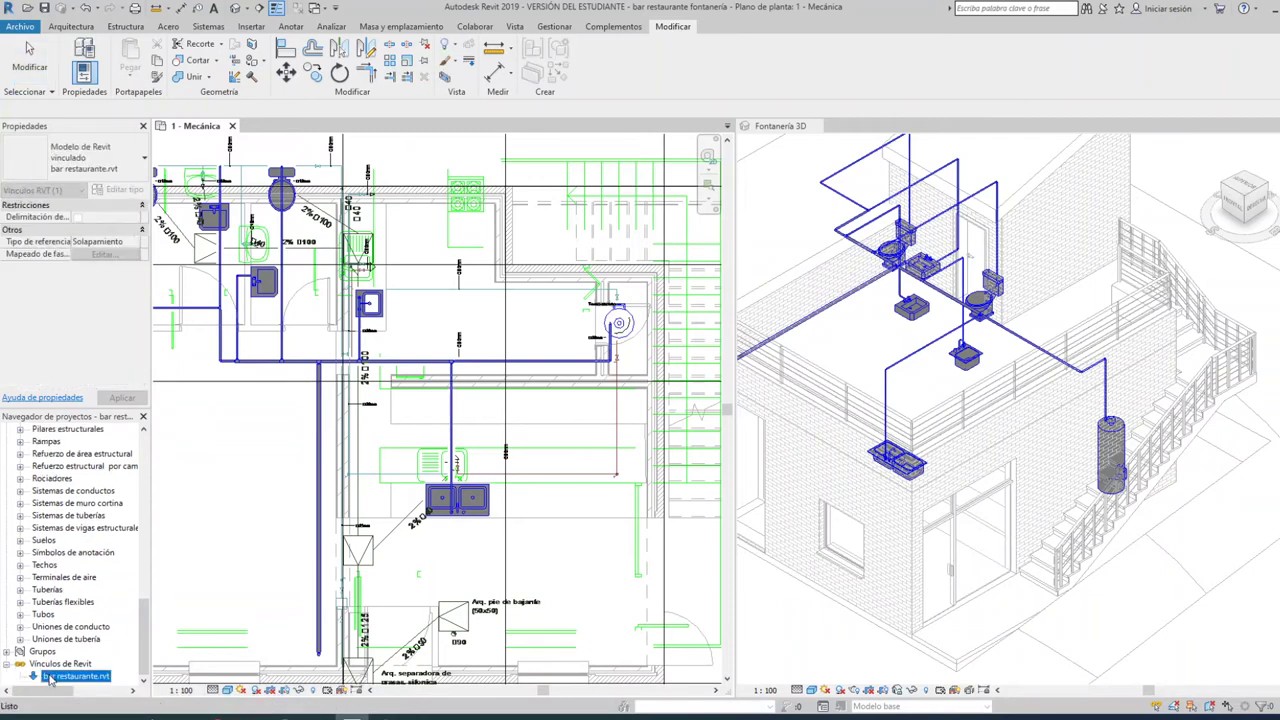
# - Unload bar restaurante.rvt (Descargar) and open the plan's Visibility/Graphics settings with VG
pyautogui.rightClick(48, 678)
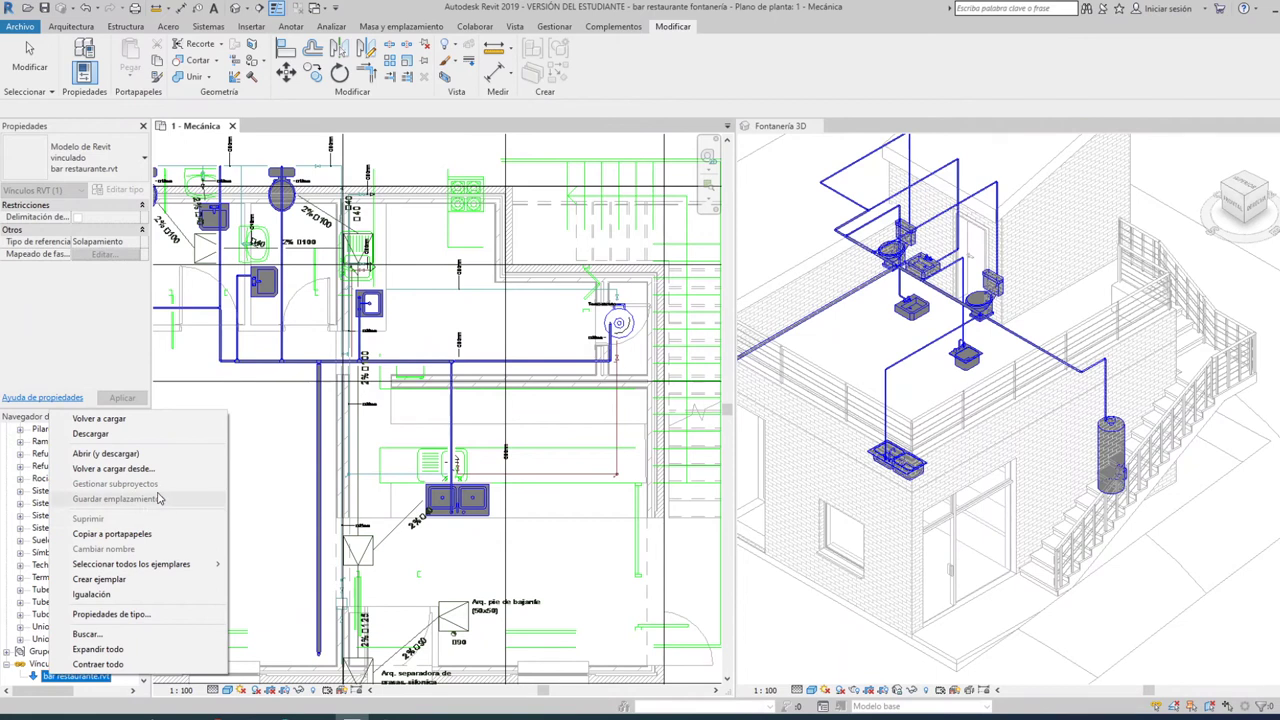
pyautogui.click(137, 435)
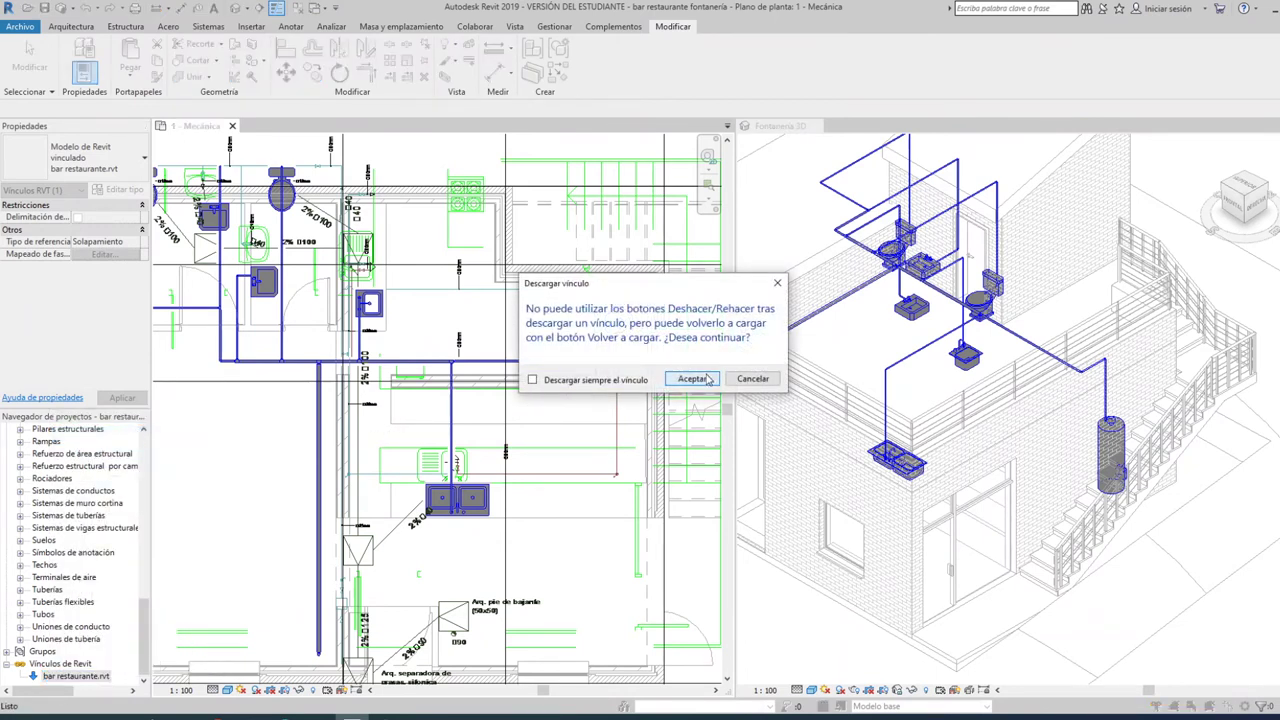
pyautogui.click(692, 379)
pyautogui.scroll(-3, 765, 472)
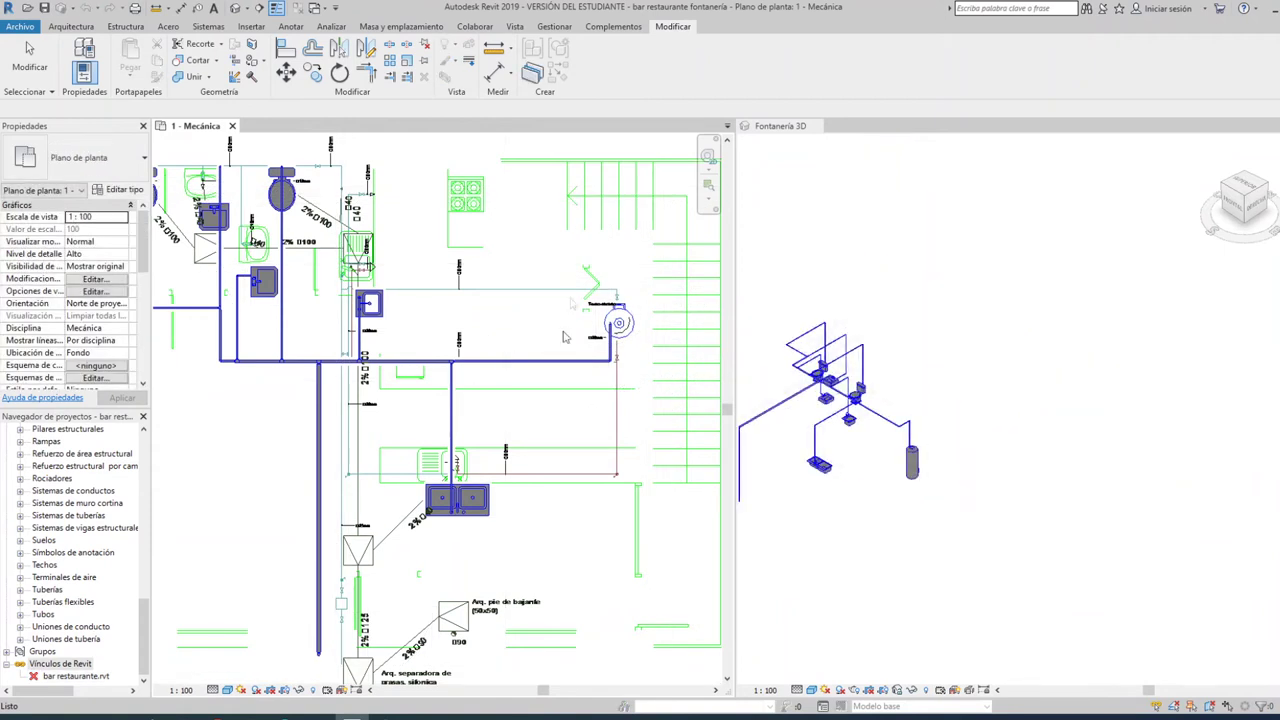
pyautogui.press('v')
pyautogui.press('g')
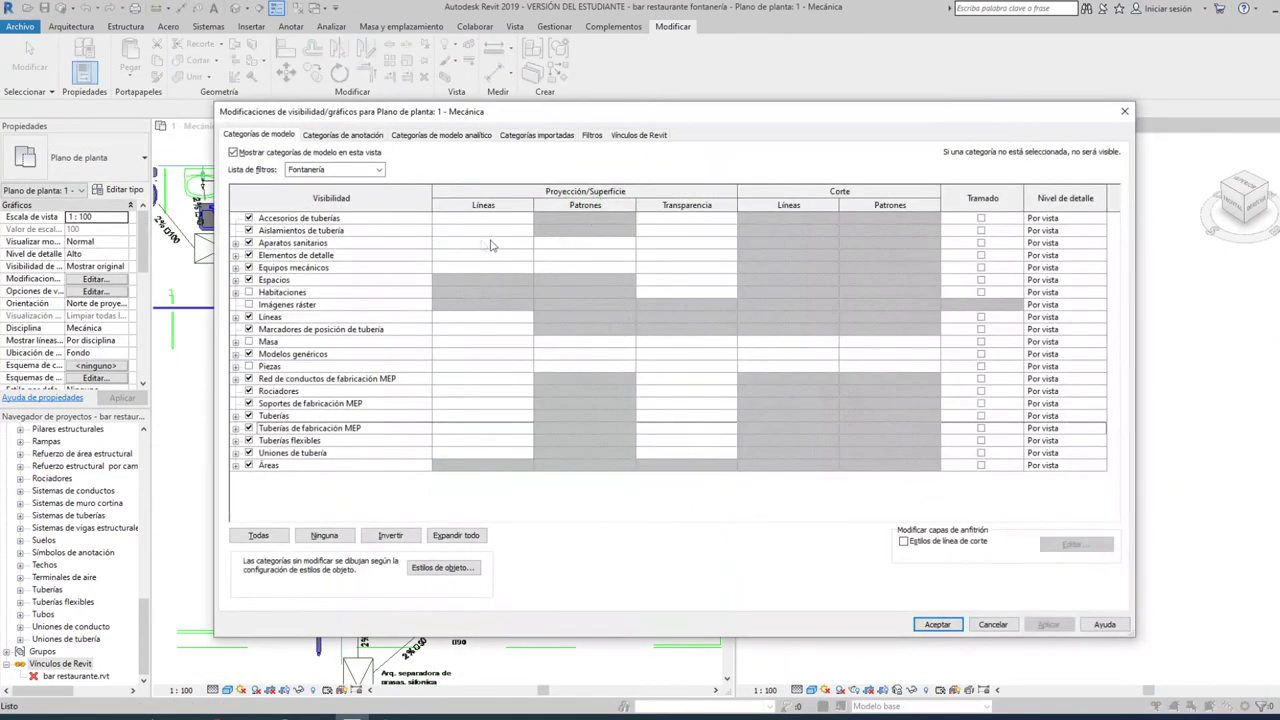
pyautogui.click(522, 138)
pyautogui.click(249, 197)
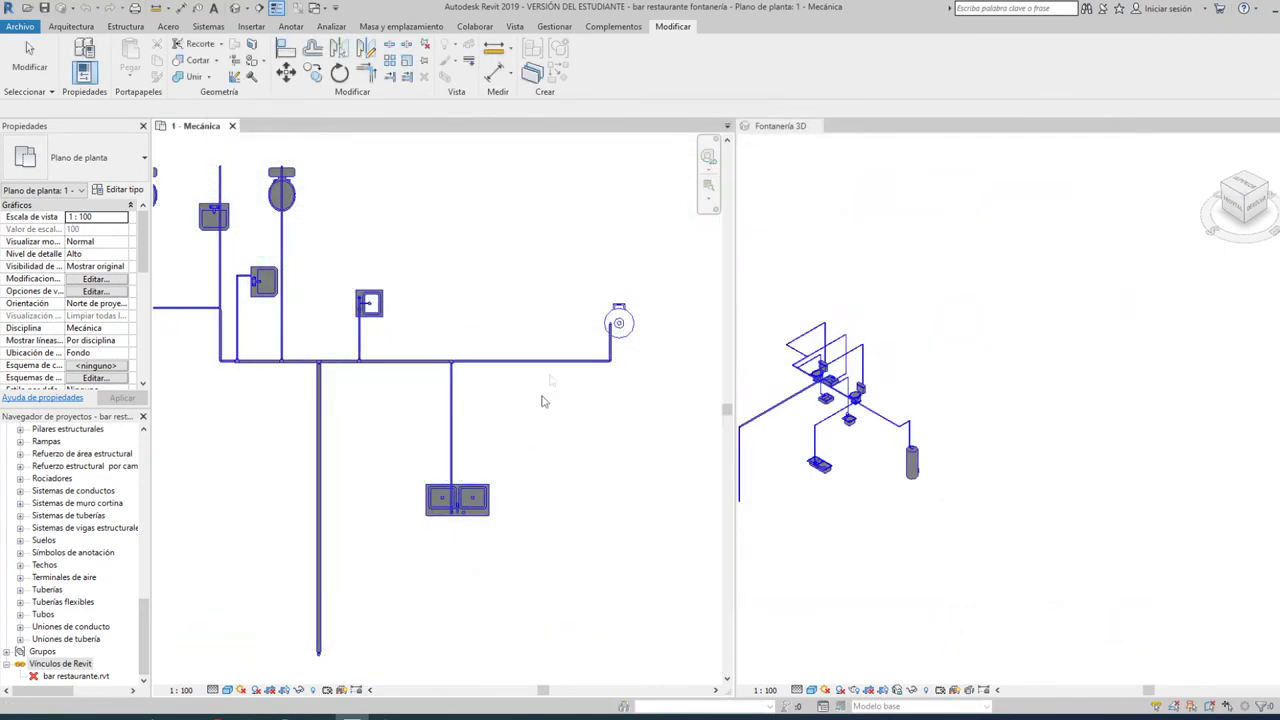
pyautogui.scroll(-4, 612, 432)
pyautogui.scroll(3, 449, 328)
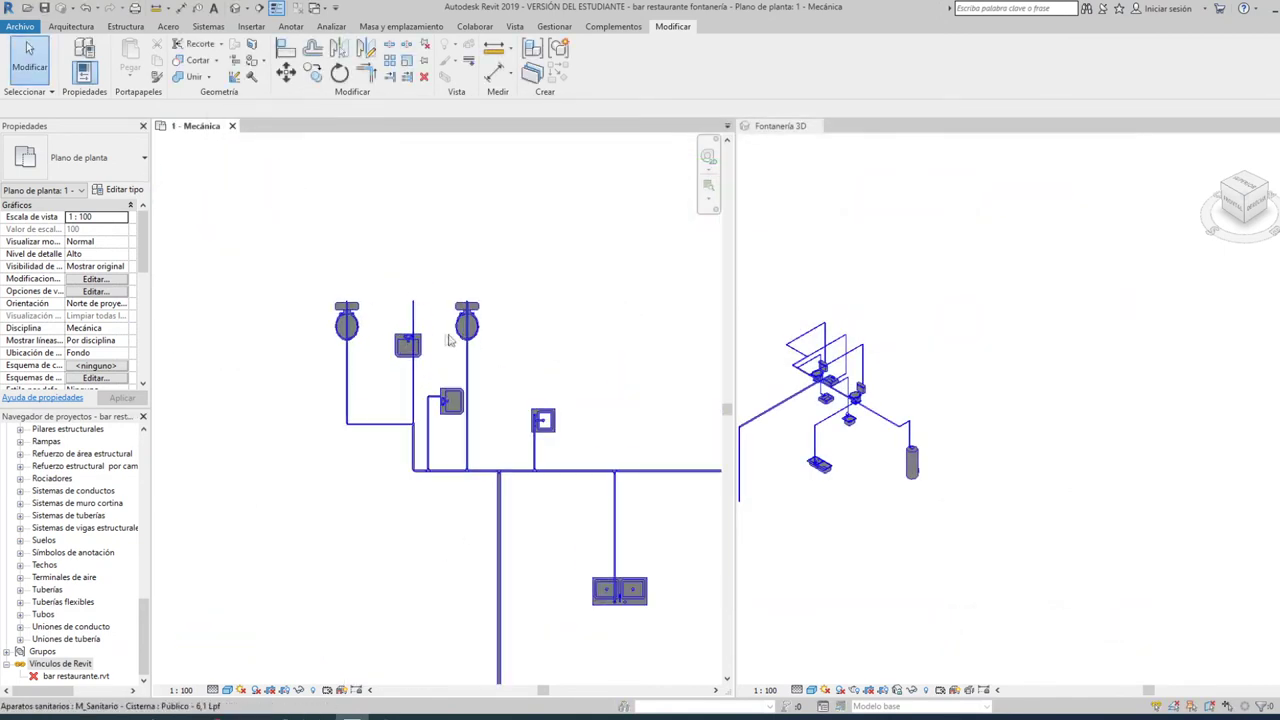
pyautogui.scroll(2, 405, 343)
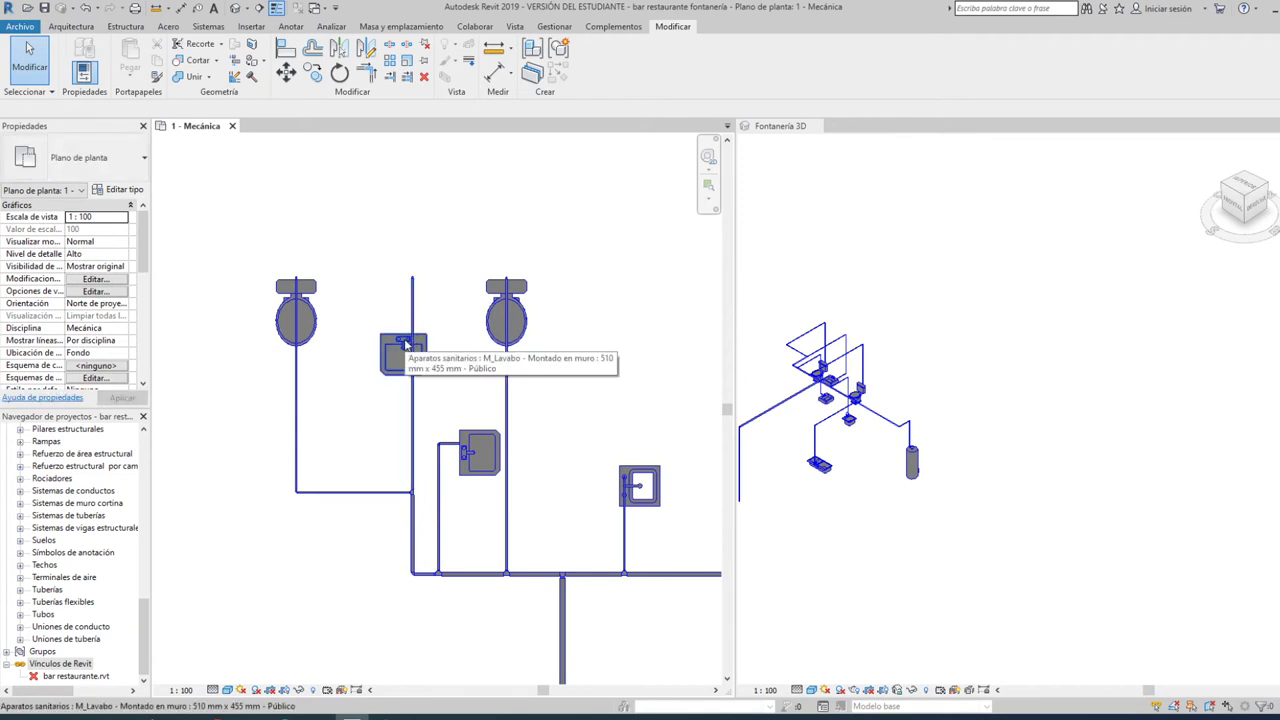
pyautogui.click(399, 339)
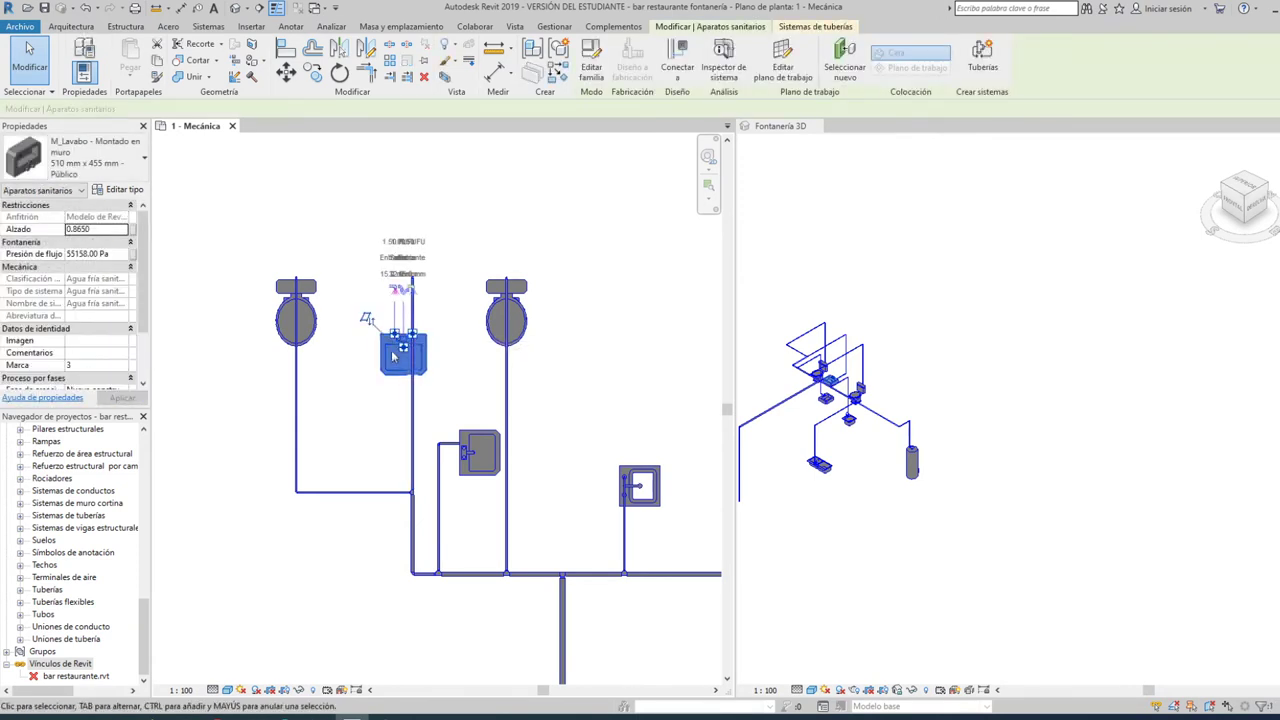
pyautogui.moveTo(401, 318); pyautogui.dragTo(408, 283)
pyautogui.click(427, 398)
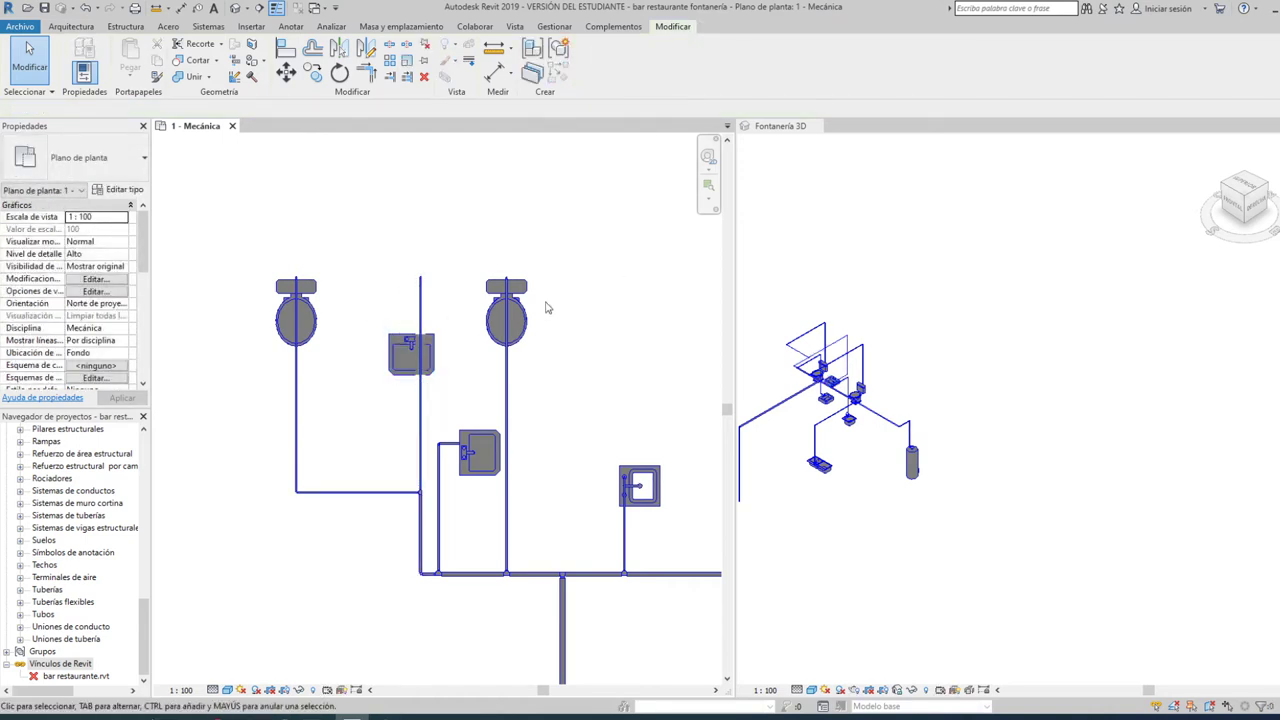
pyautogui.hotkey('ctrl', 'z')
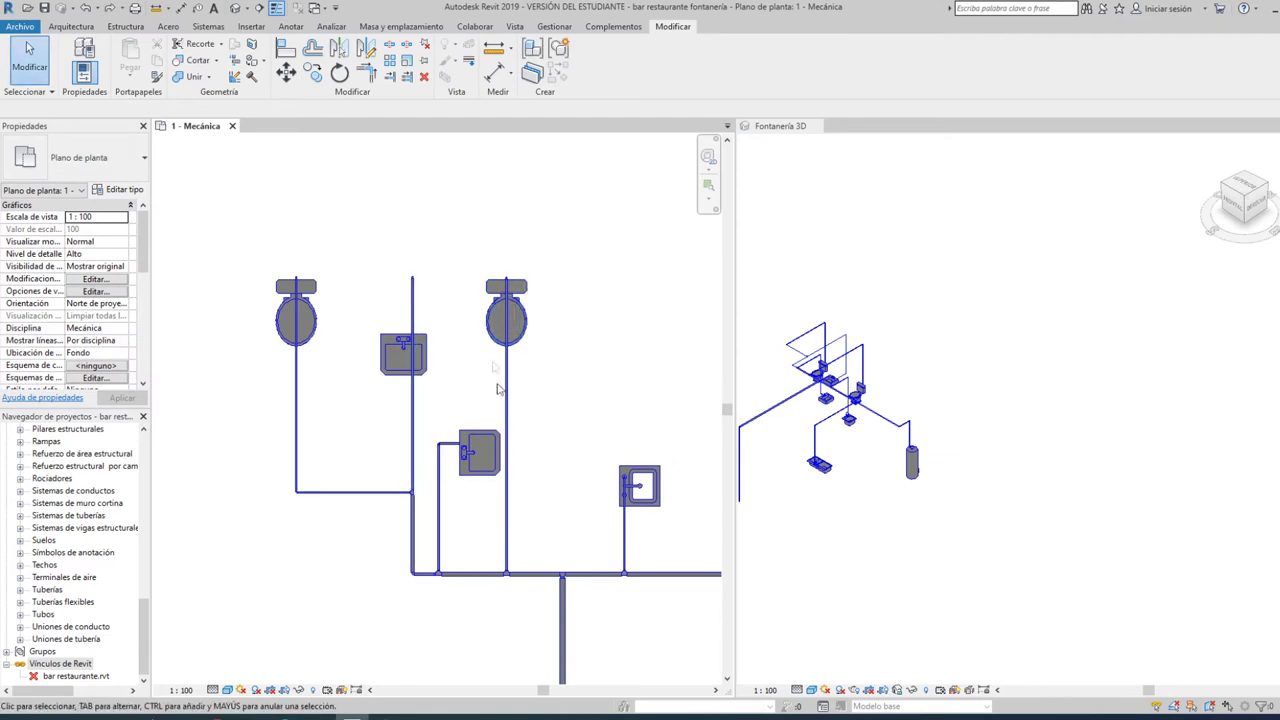
# - Reload bar restaurante.rvt with Volver a cargar so walls and grids reappear
pyautogui.rightClick(47, 680)
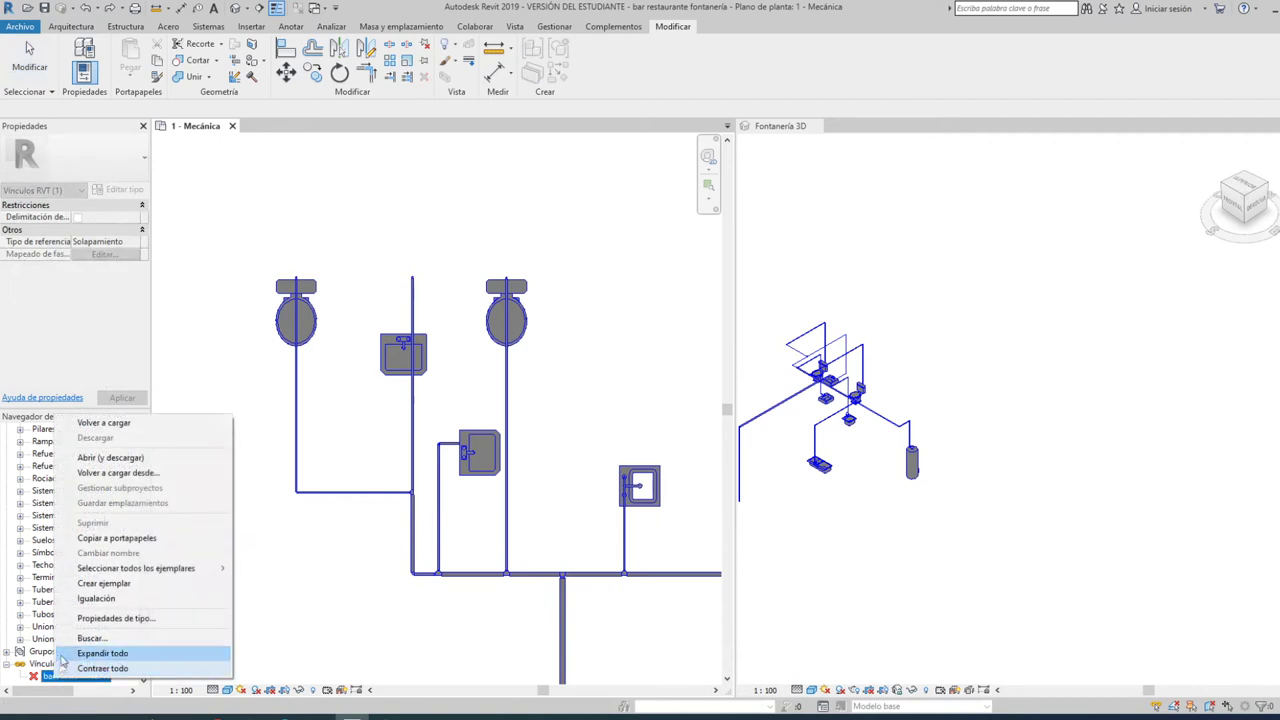
pyautogui.click(104, 422)
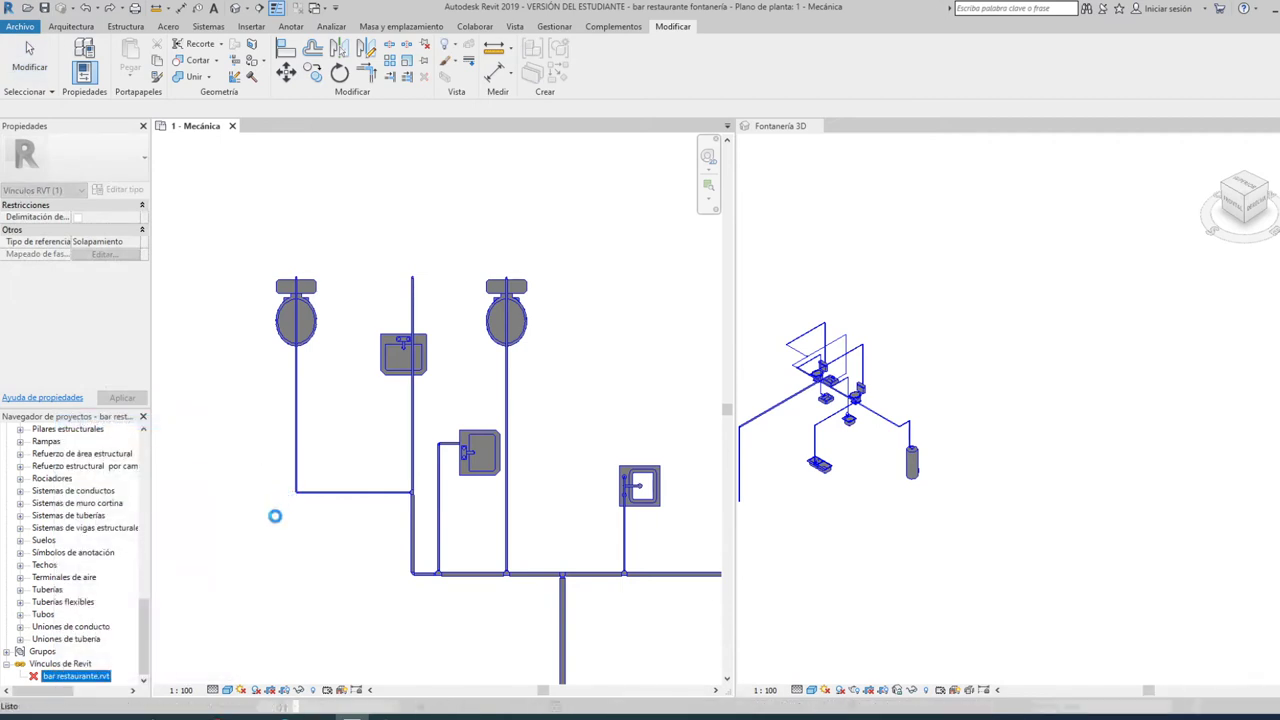
pyautogui.scroll(-3, 443, 432)
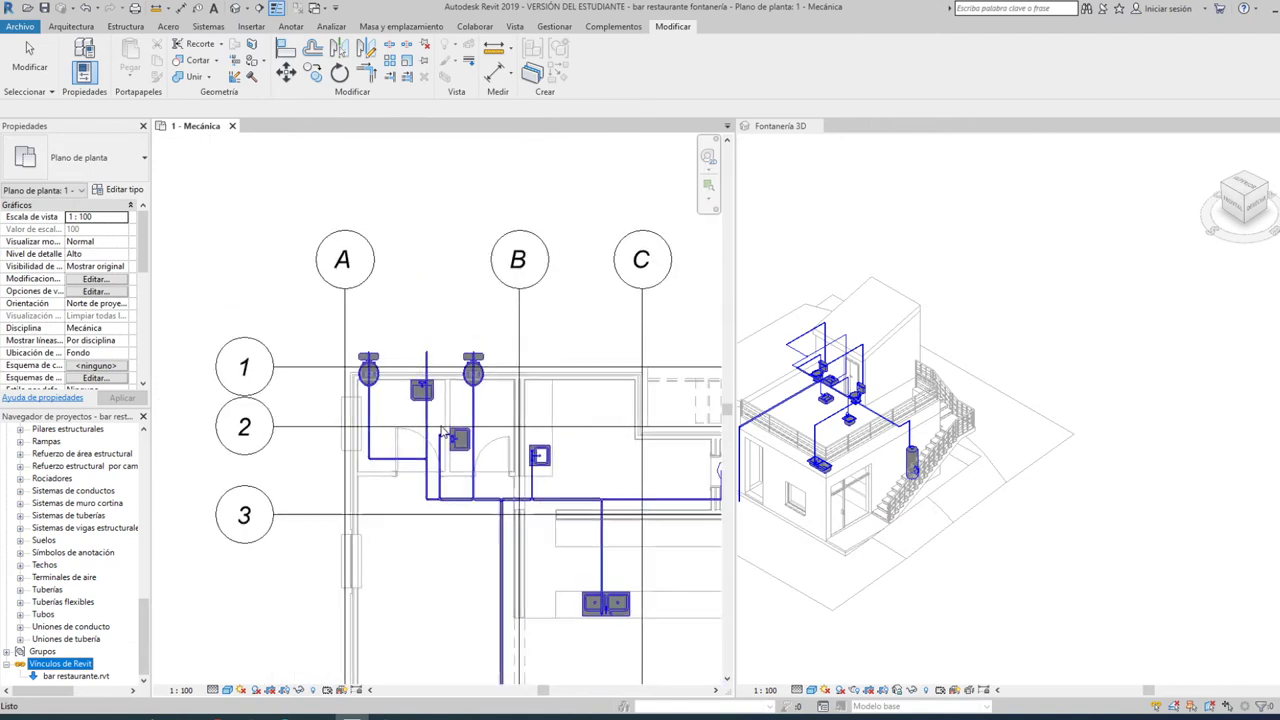
pyautogui.scroll(-2, 367, 391)
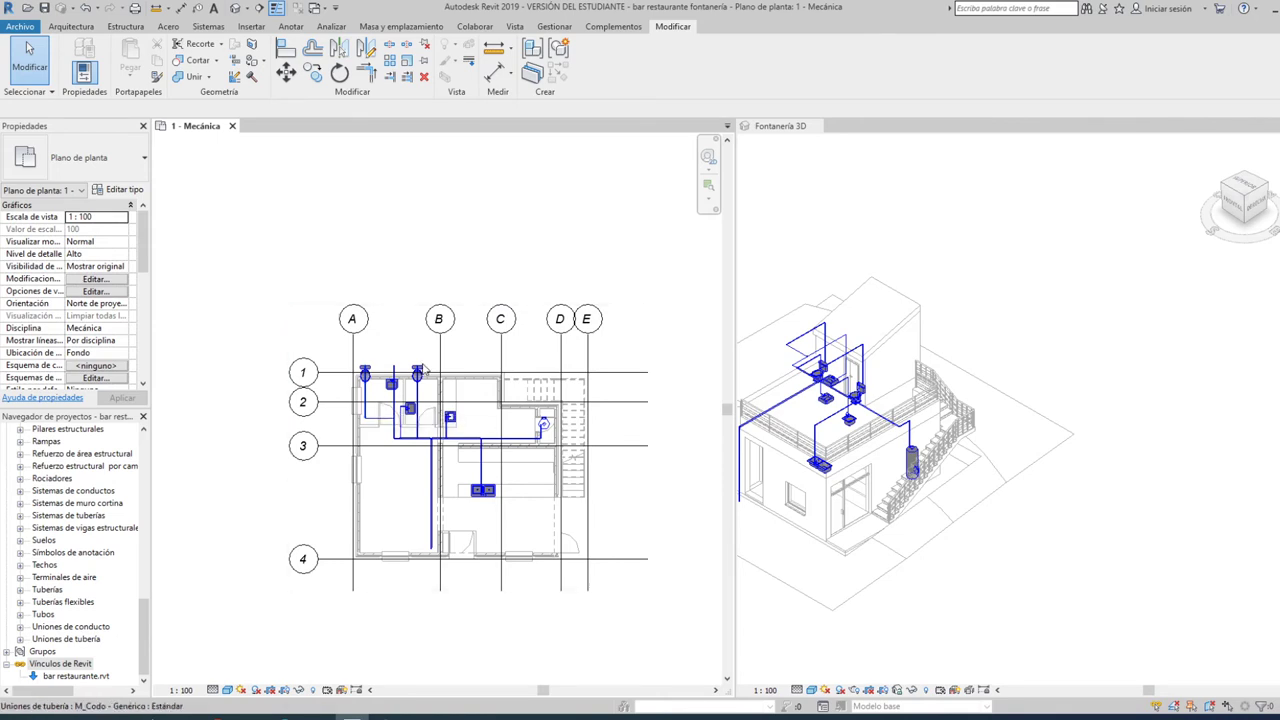
pyautogui.scroll(3, 422, 369)
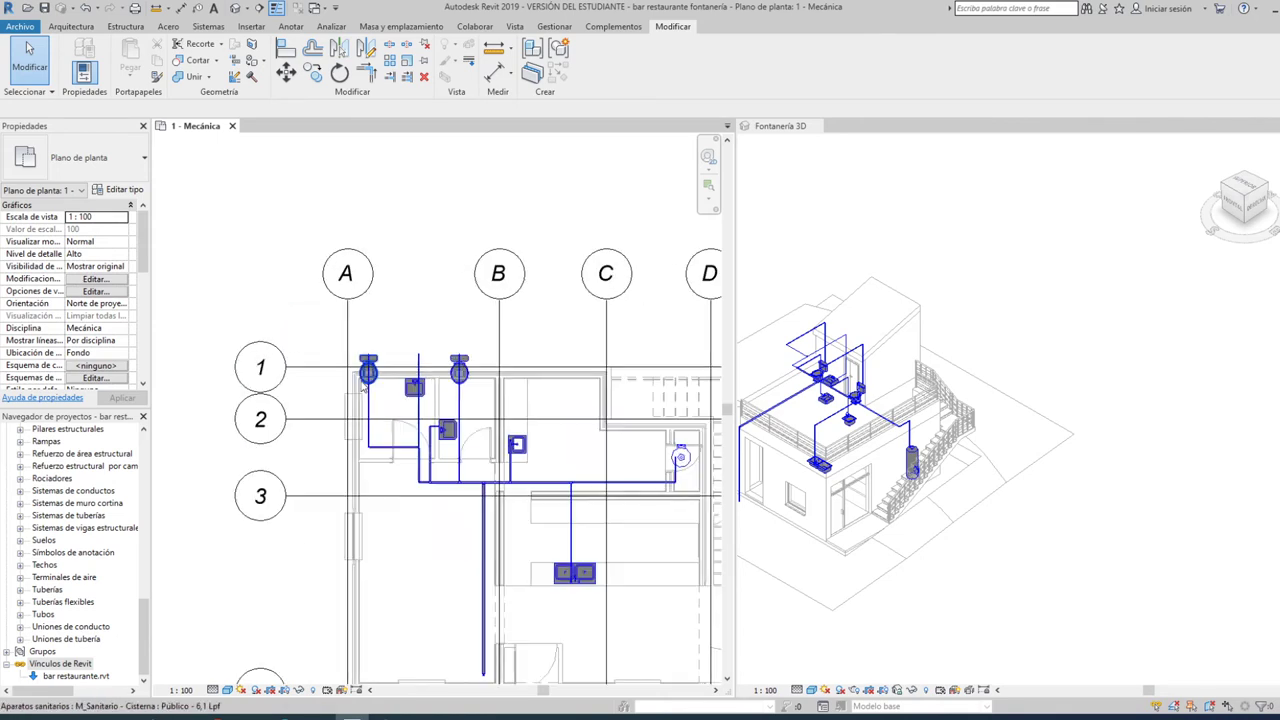
# - Select both washbasins, the island sink, another fixture and the water heater together
pyautogui.click(411, 392)
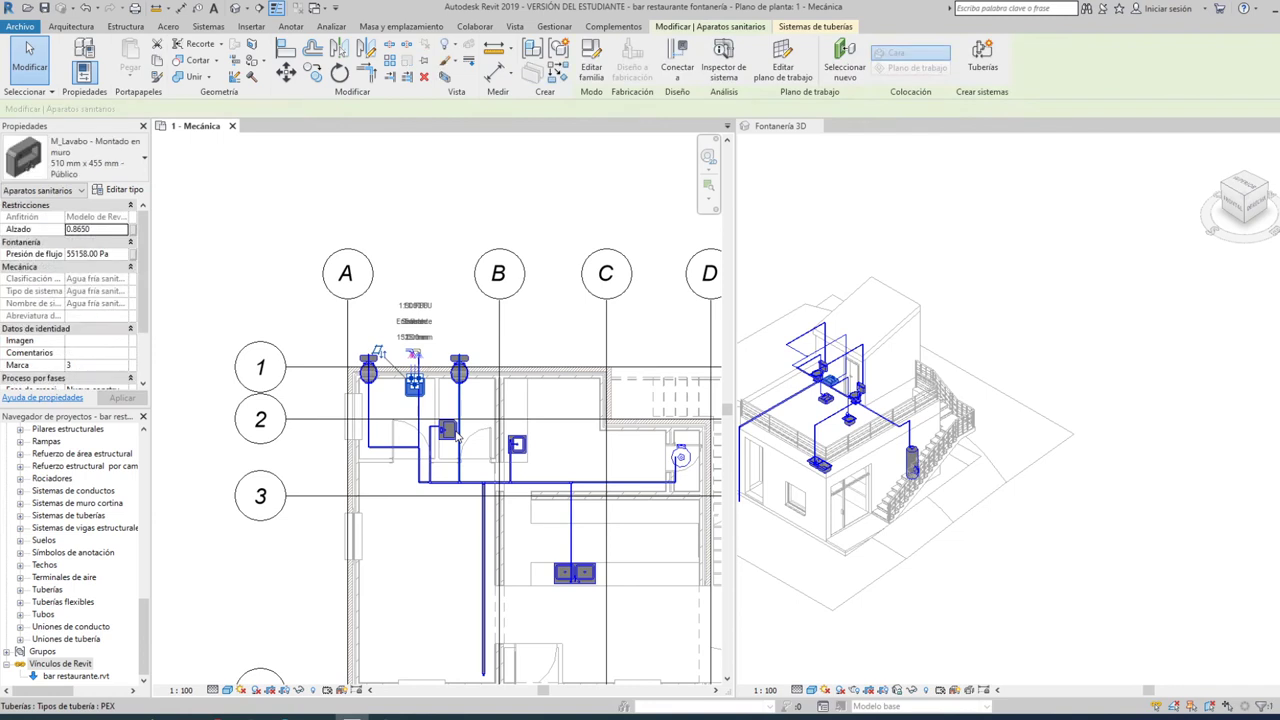
pyautogui.keyDown('ctrl'); pyautogui.click(451, 433); pyautogui.keyUp('ctrl')
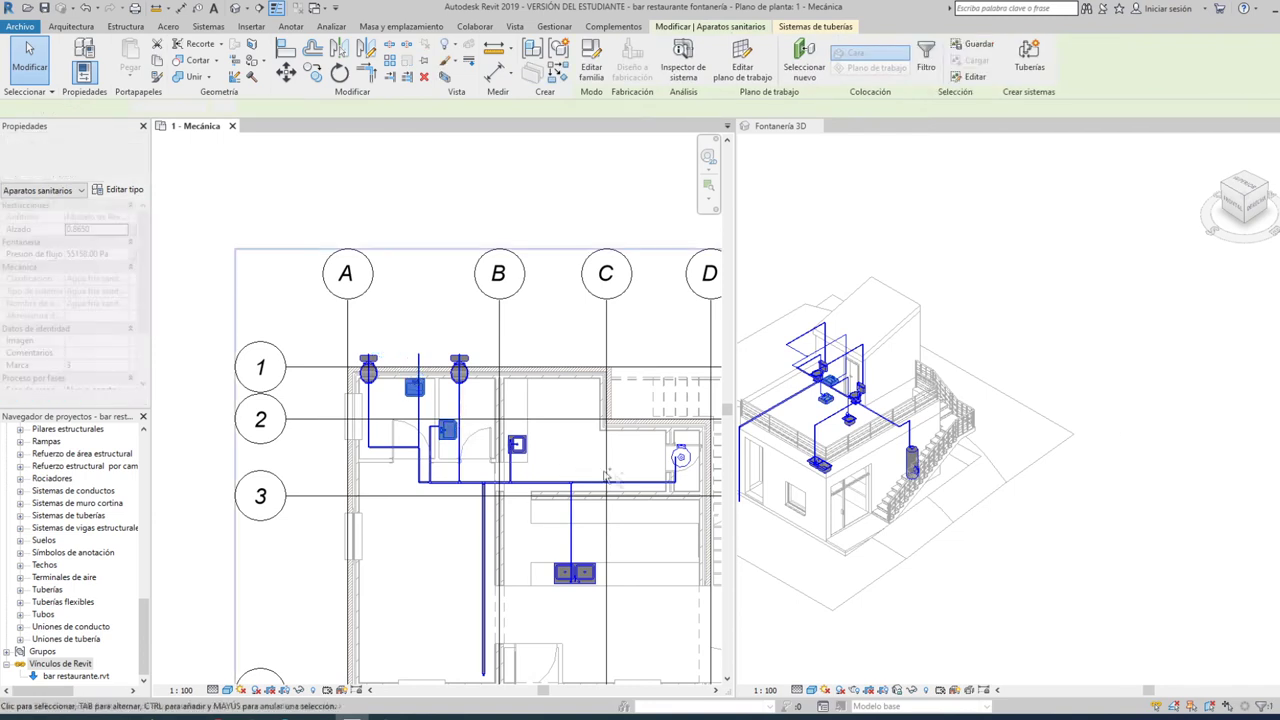
pyautogui.keyDown('ctrl'); pyautogui.click(519, 452); pyautogui.keyUp('ctrl')
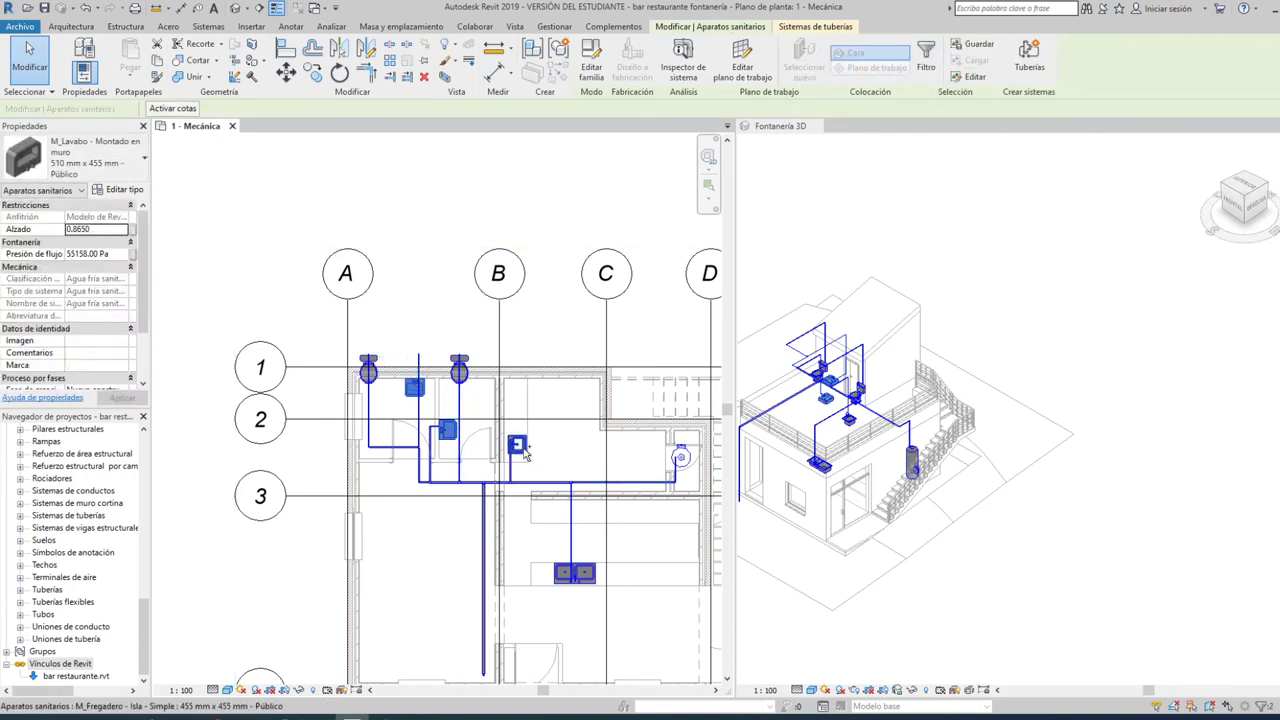
pyautogui.keyDown('ctrl'); pyautogui.click(578, 578); pyautogui.keyUp('ctrl')
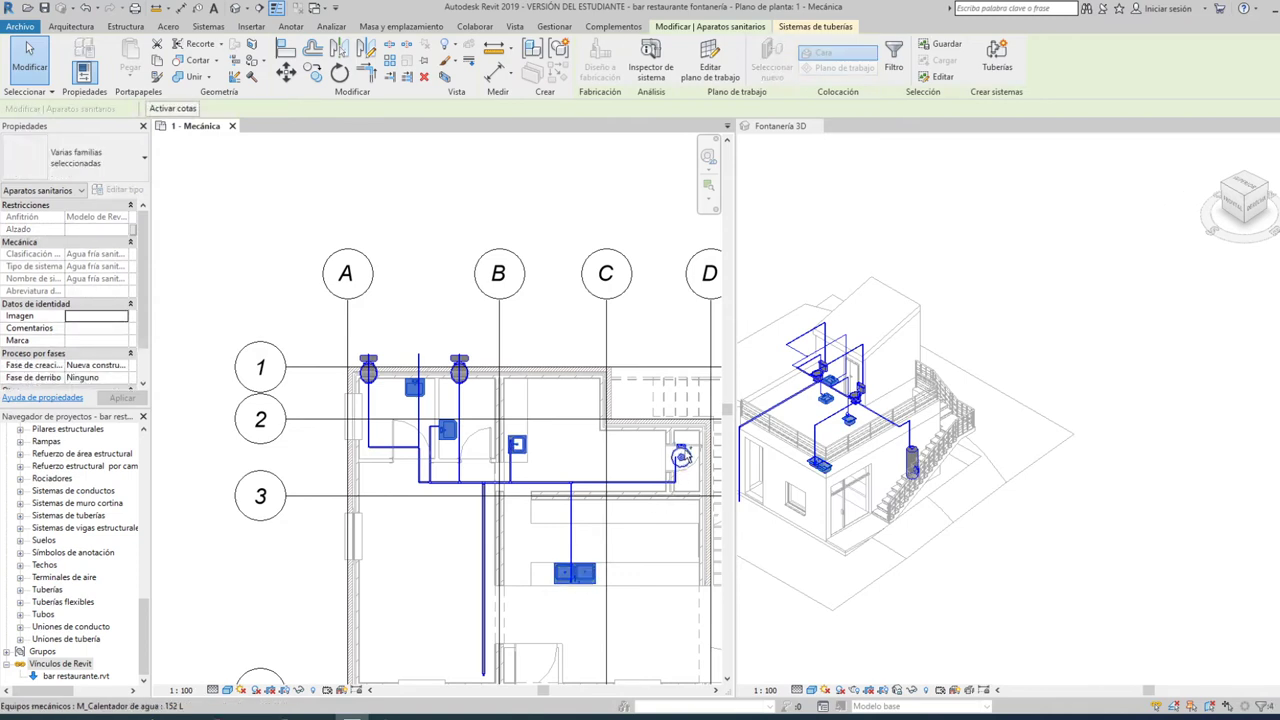
pyautogui.keyDown('ctrl'); pyautogui.click(669, 486); pyautogui.keyUp('ctrl')
pyautogui.scroll(4, 928, 472)
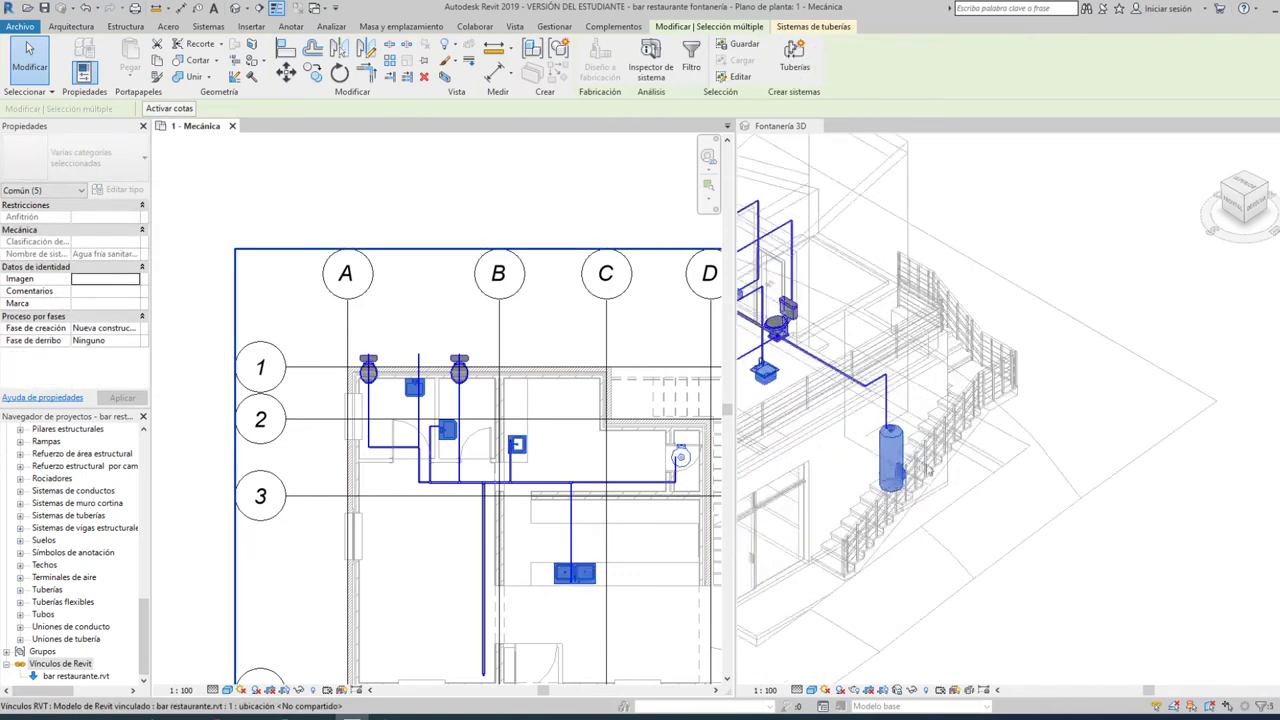
pyautogui.scroll(-5, 918, 458)
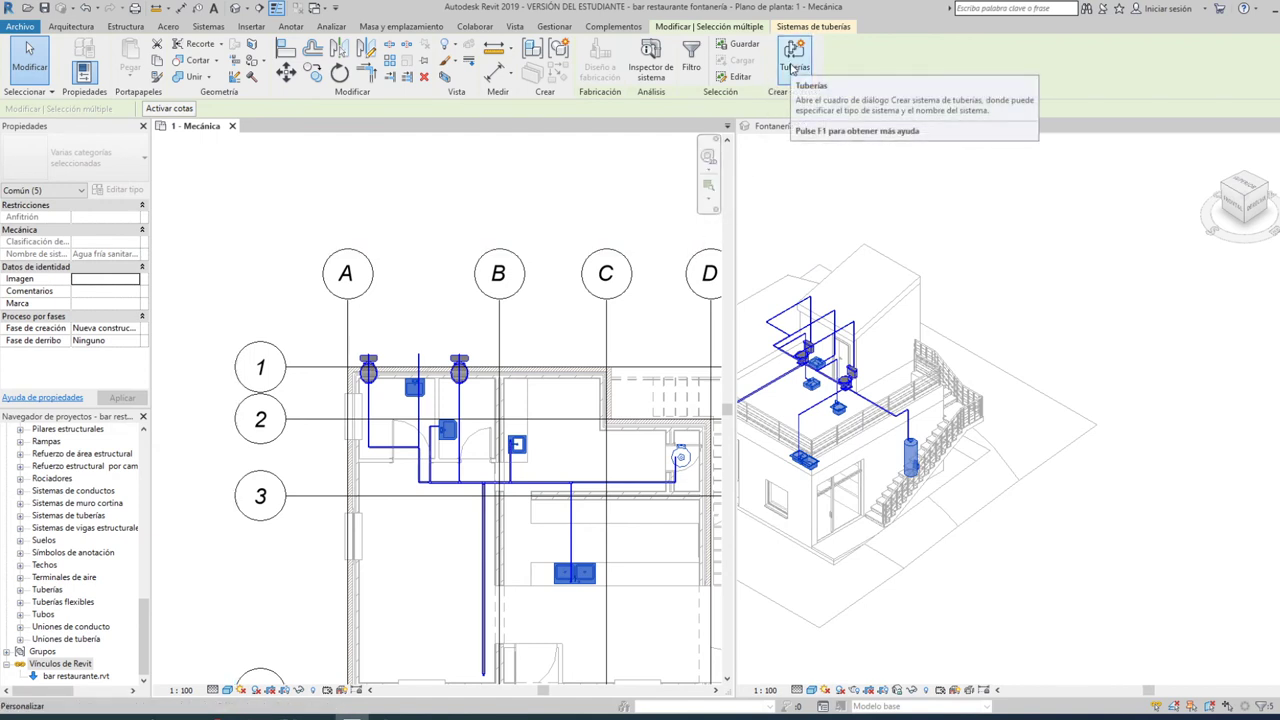
# - Create a piping system of type Agua caliente sanitaria from the selection
pyautogui.click(793, 67)
pyautogui.click(700, 334)
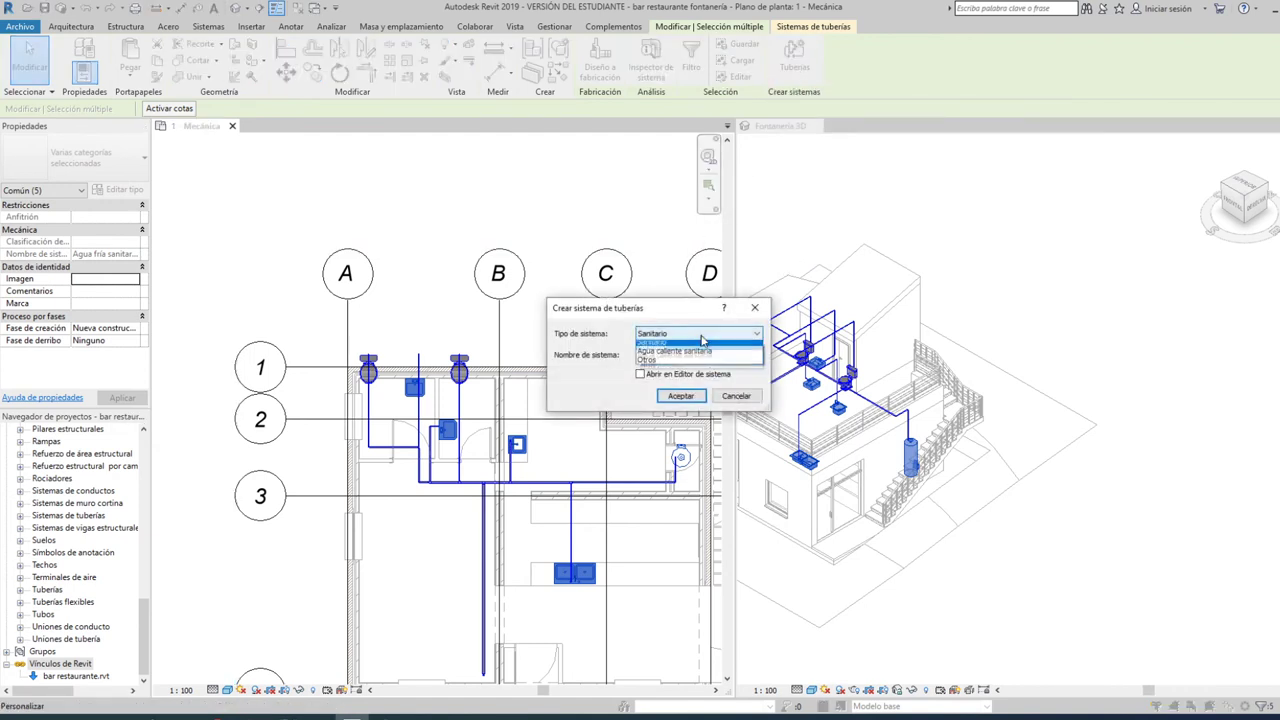
pyautogui.click(679, 358)
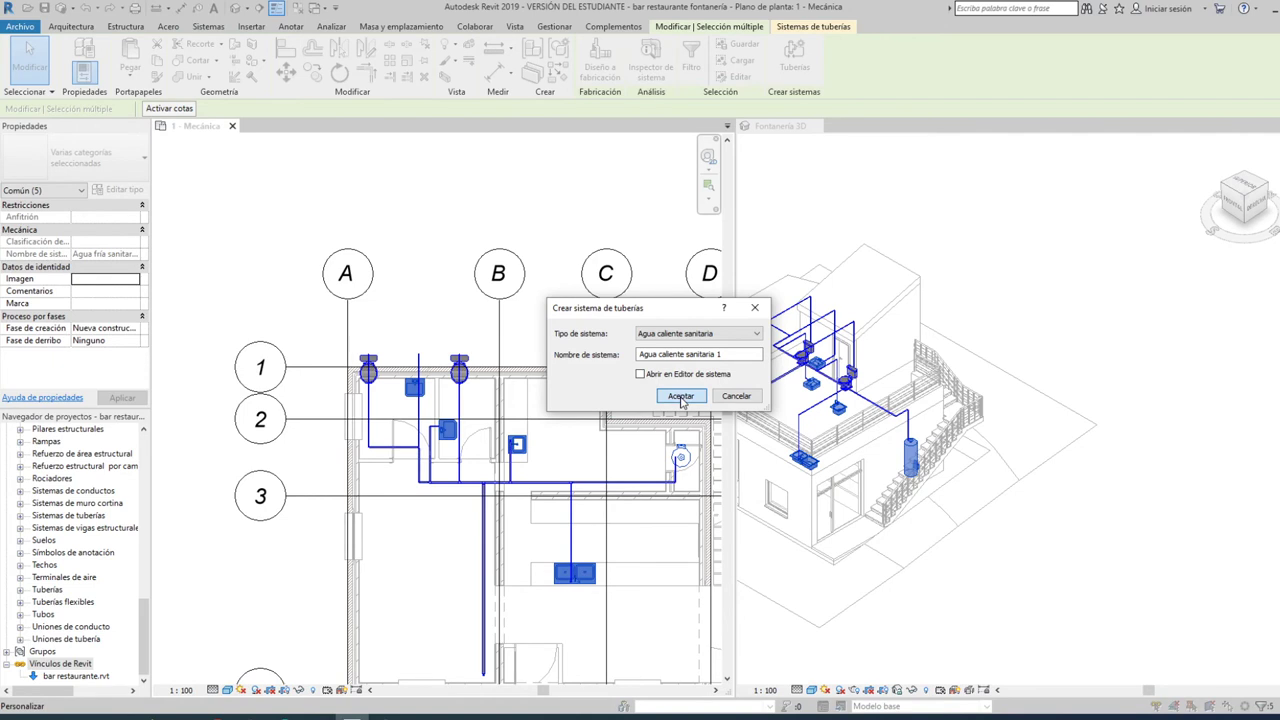
pyautogui.click(680, 396)
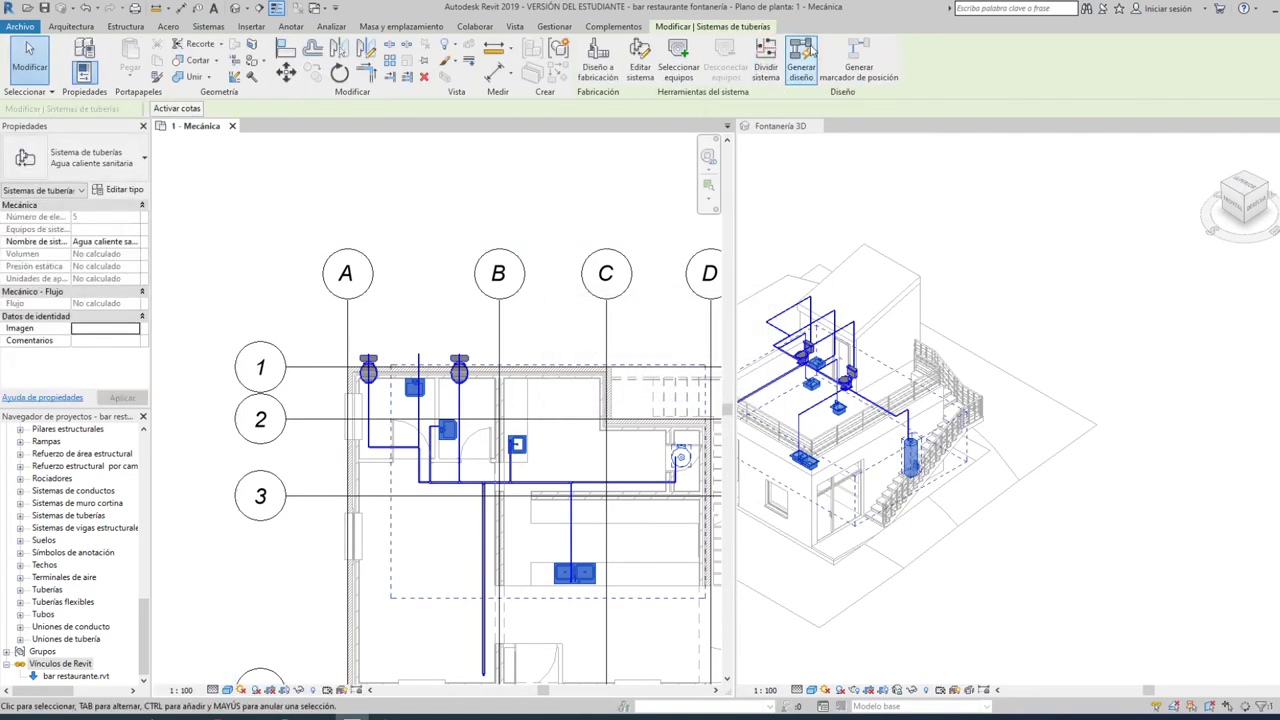
# - In Generar diseño settings, set both Principal and Ramificación pipe types to PEX
pyautogui.click(801, 58)
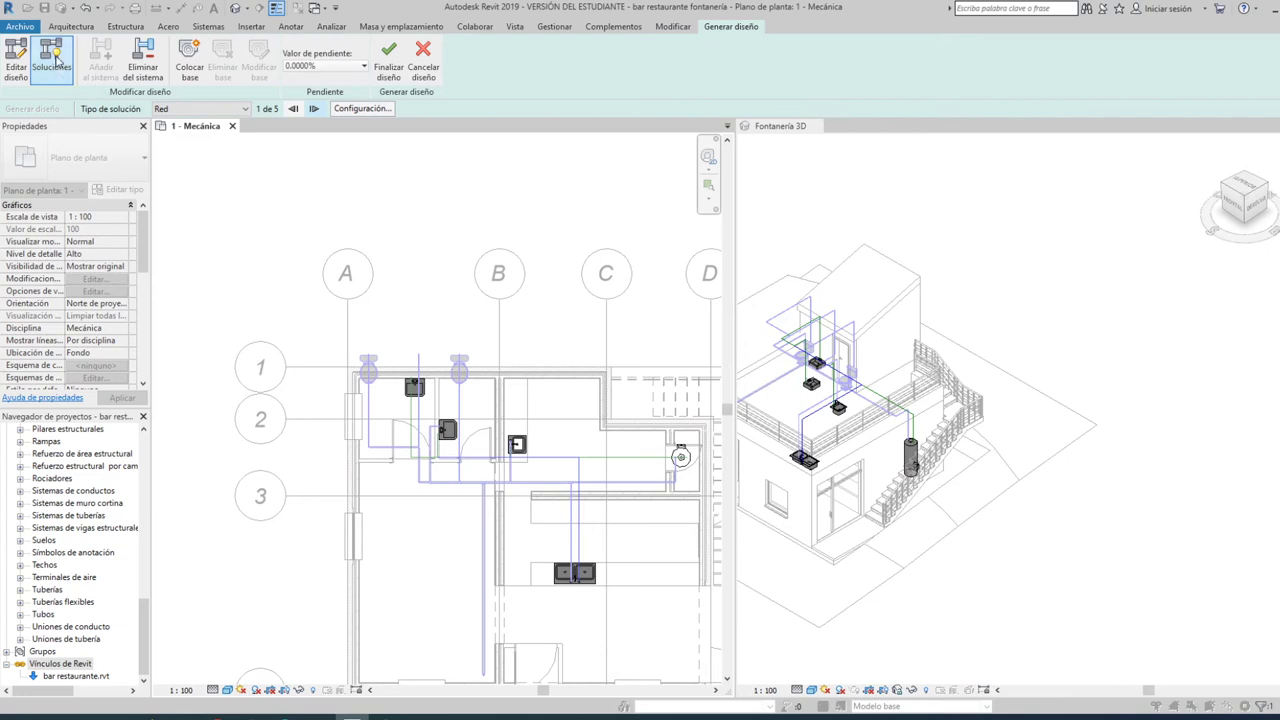
pyautogui.click(370, 112)
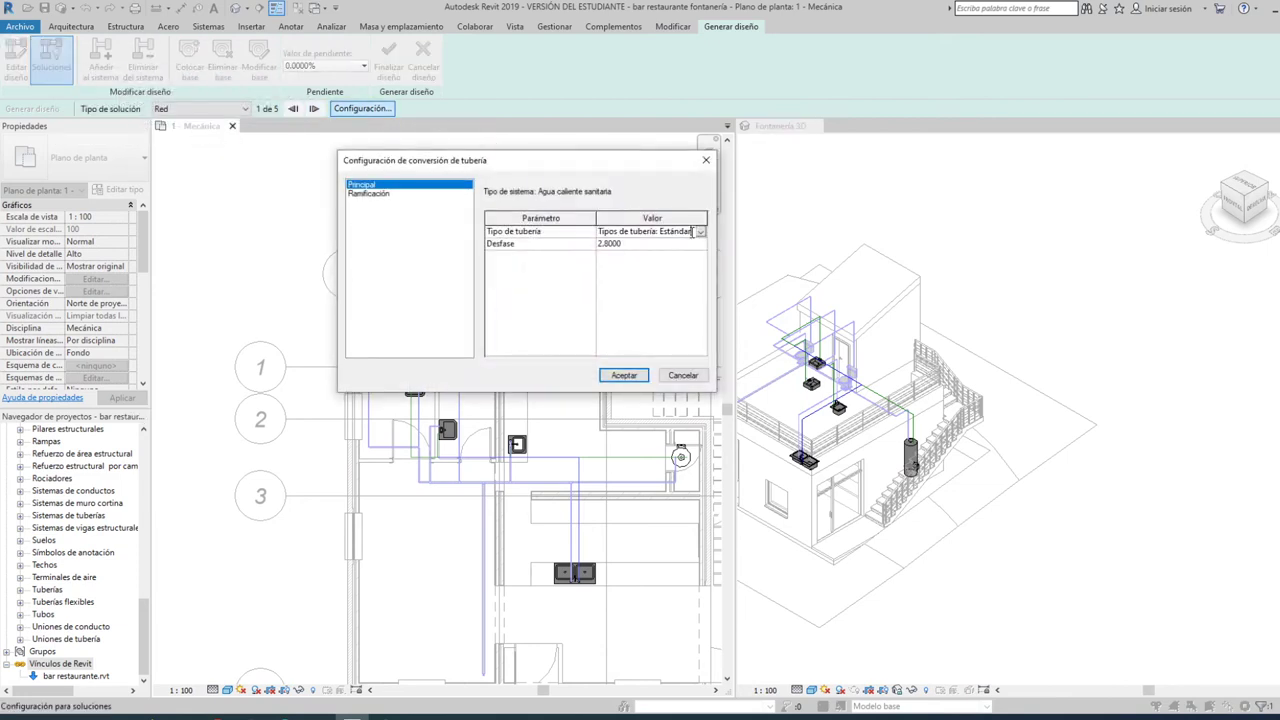
pyautogui.click(701, 233)
pyautogui.click(682, 258)
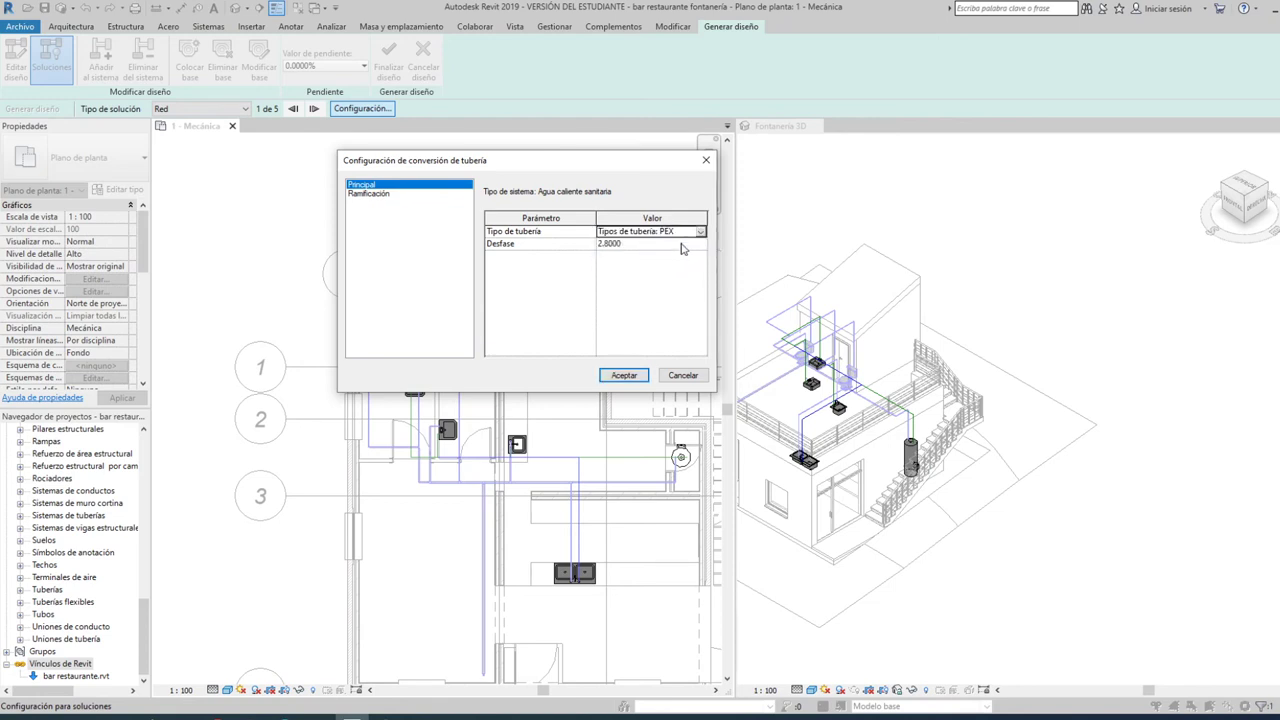
pyautogui.click(367, 194)
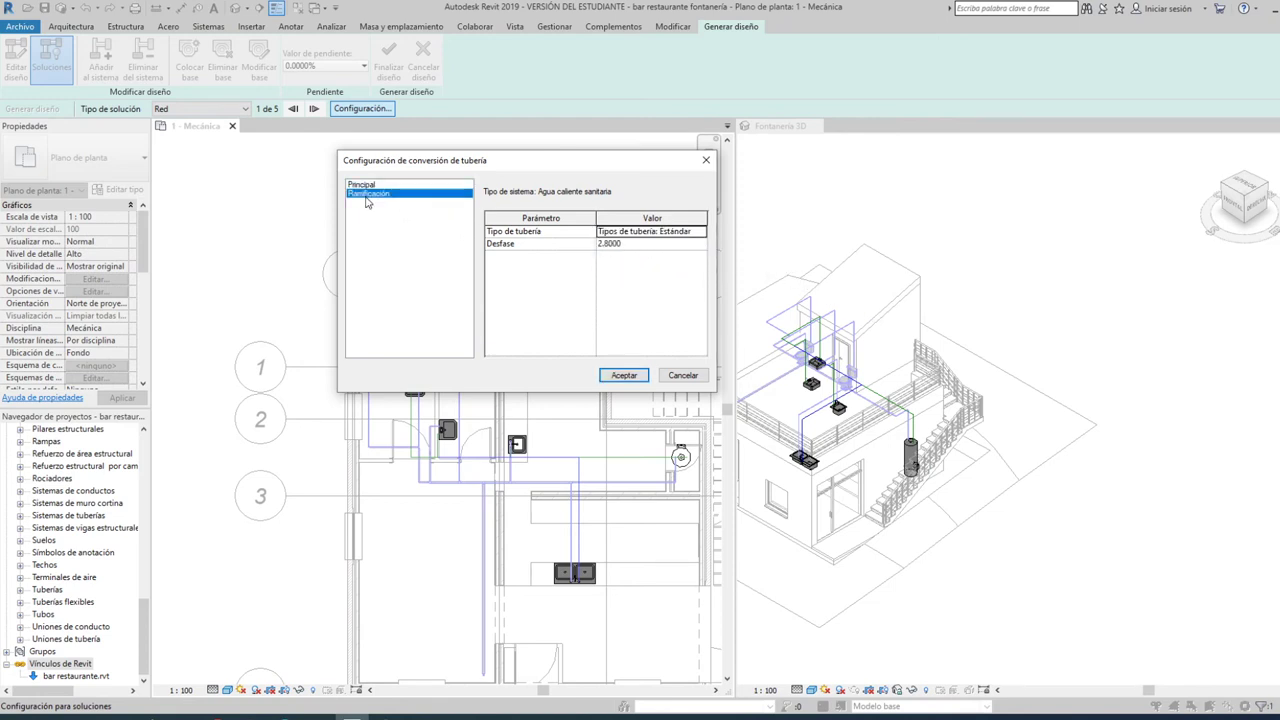
pyautogui.click(703, 233)
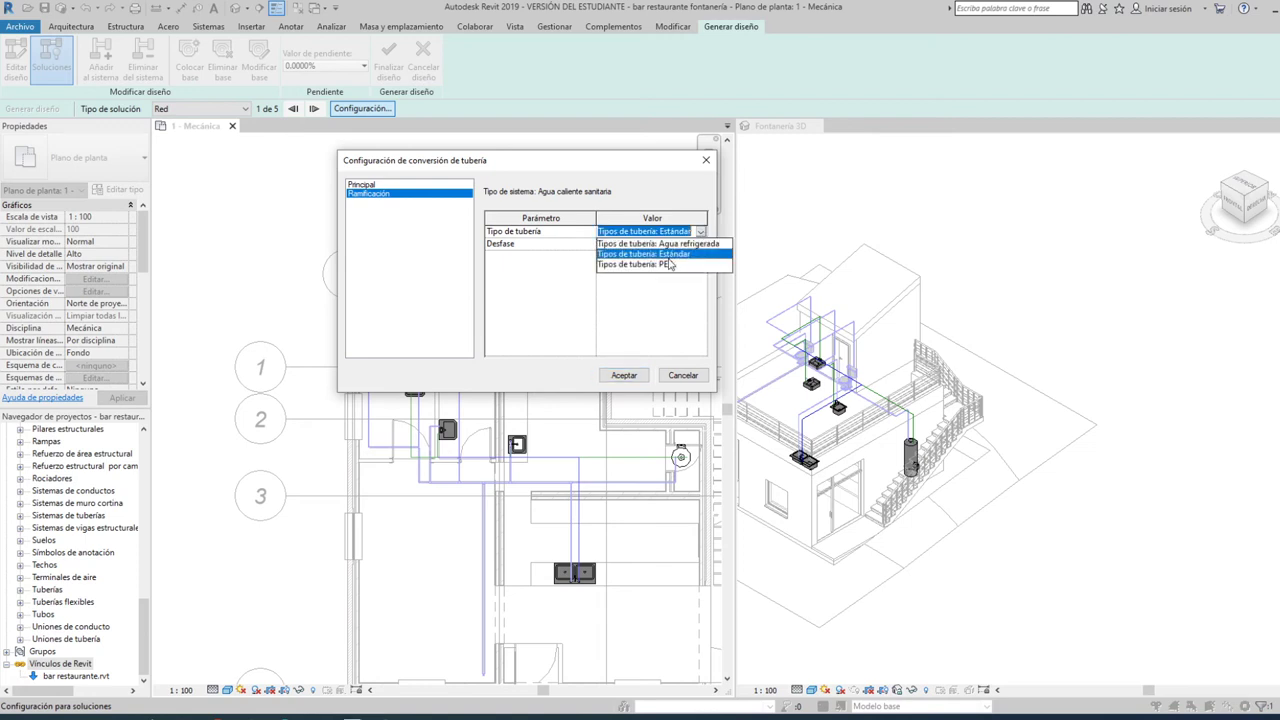
pyautogui.click(666, 263)
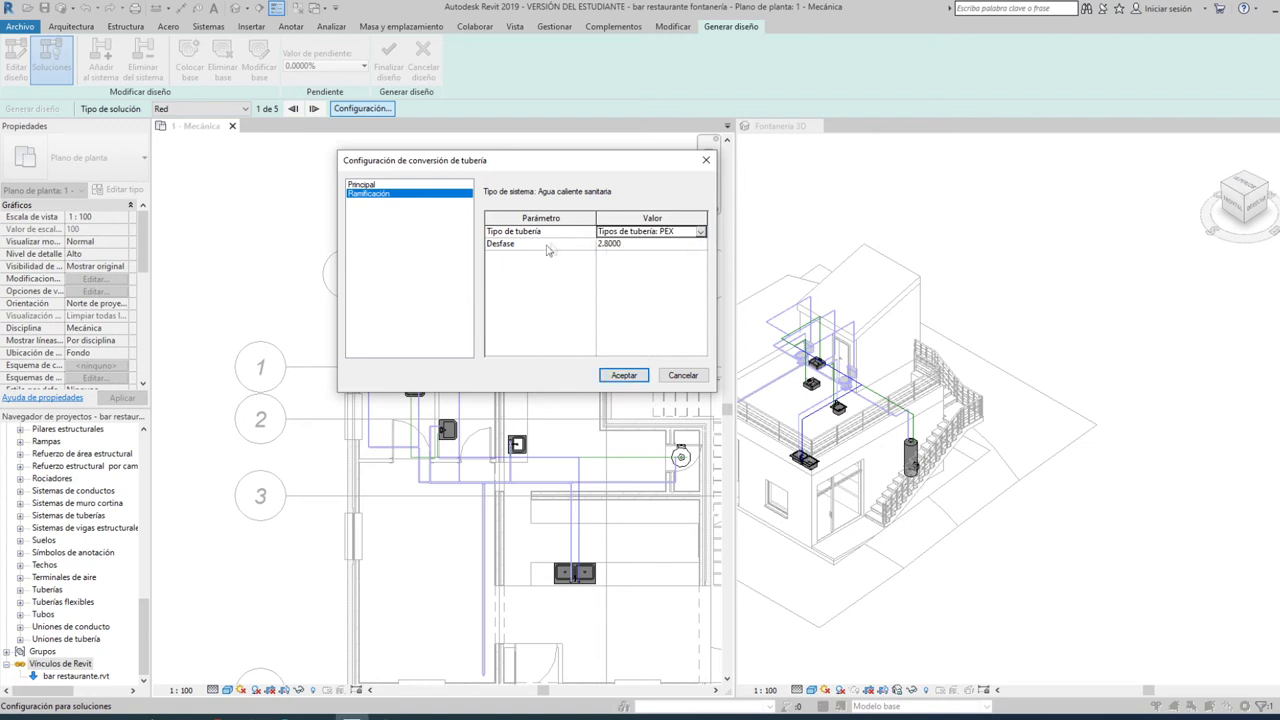
pyautogui.click(623, 376)
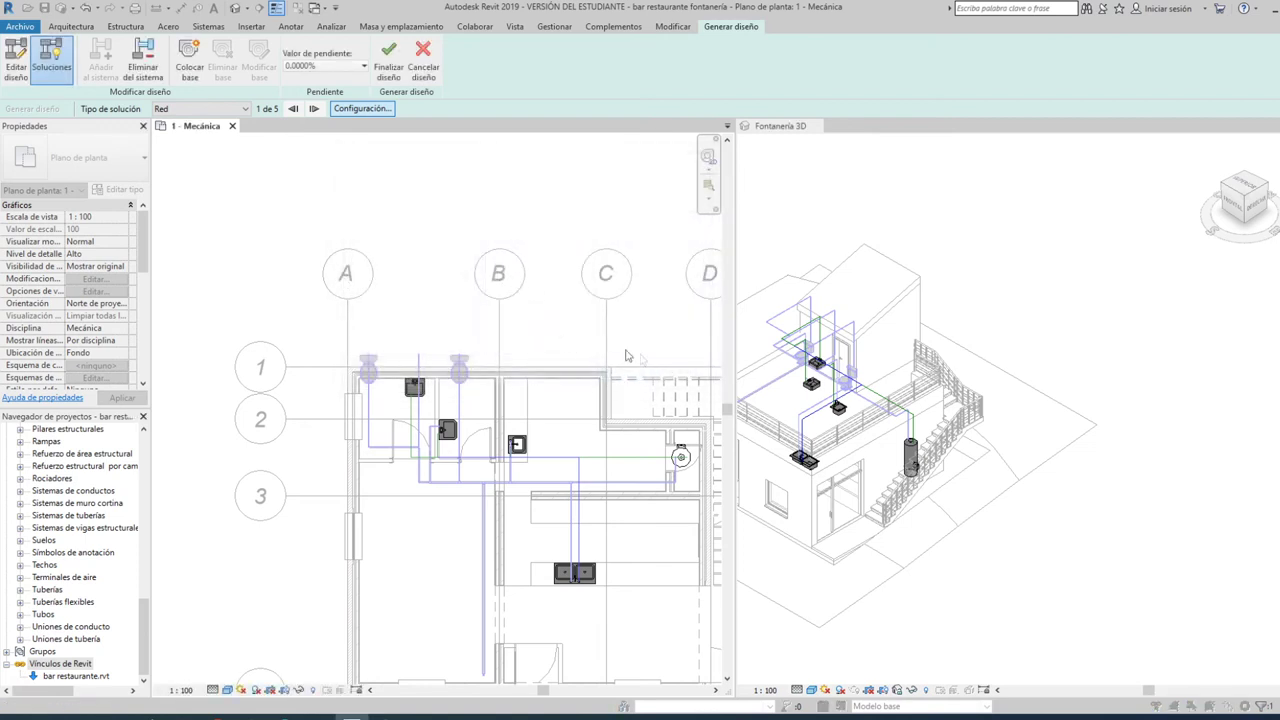
# - Cycle through the proposed layout solutions and return to the first one
pyautogui.scroll(2, 594, 532)
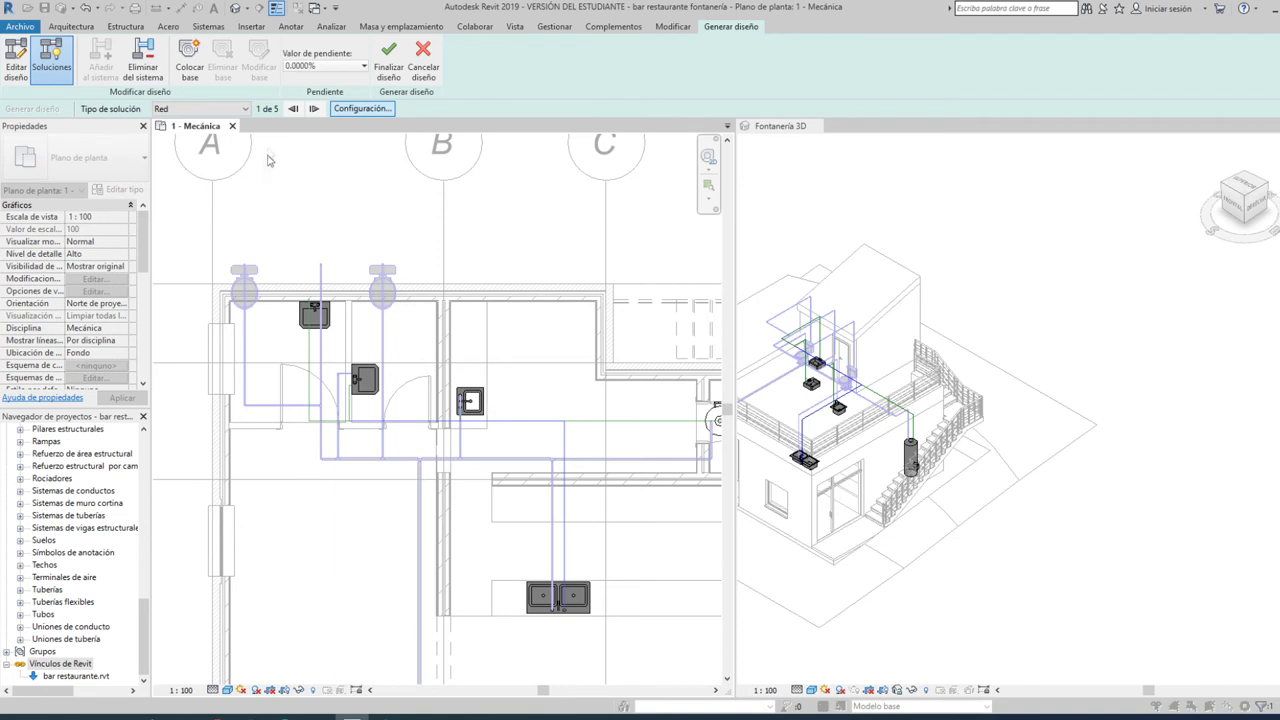
pyautogui.click(313, 109)
pyautogui.click(313, 109)
pyautogui.click(313, 109)
pyautogui.click(313, 109)
# - Shift the routing branch slightly lower in plan and finalize the layout with Finalizar diseño
pyautogui.click(17, 64)
pyautogui.click(533, 423)
pyautogui.moveTo(512, 426); pyautogui.dragTo(512, 446)
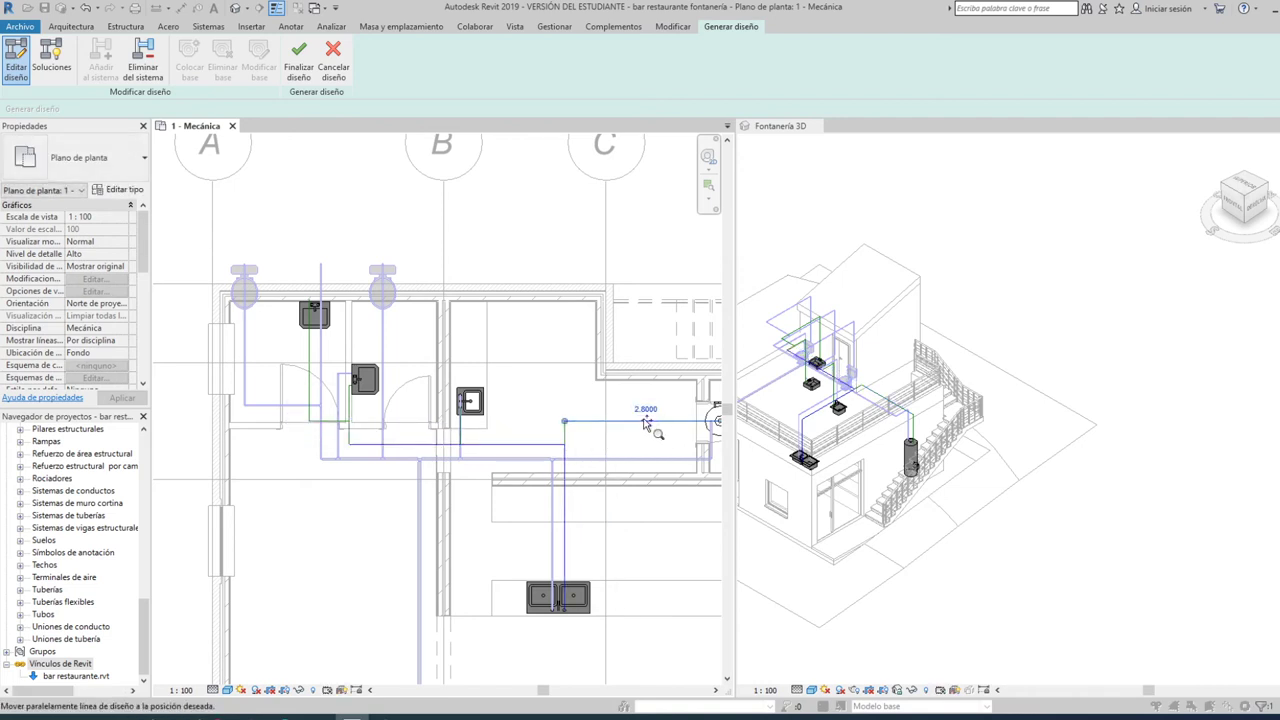
pyautogui.moveTo(646, 444); pyautogui.dragTo(647, 452)
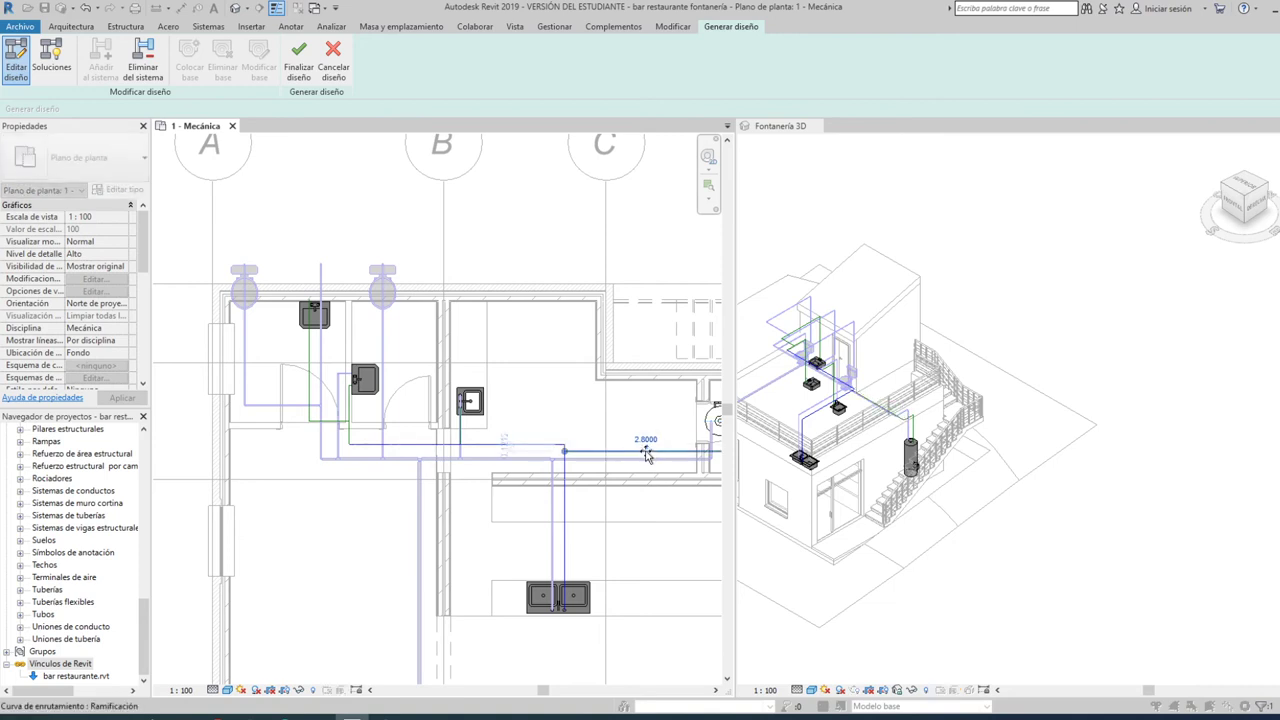
pyautogui.scroll(-2, 447, 456)
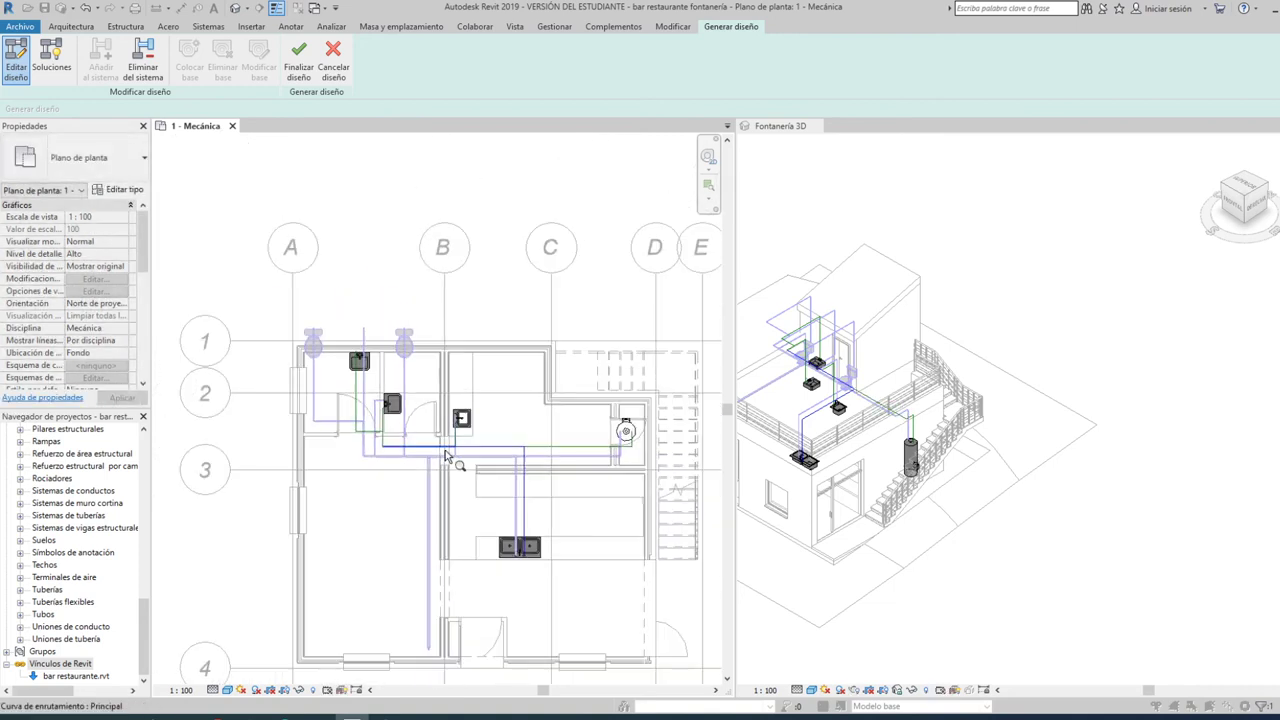
pyautogui.scroll(1, 447, 456)
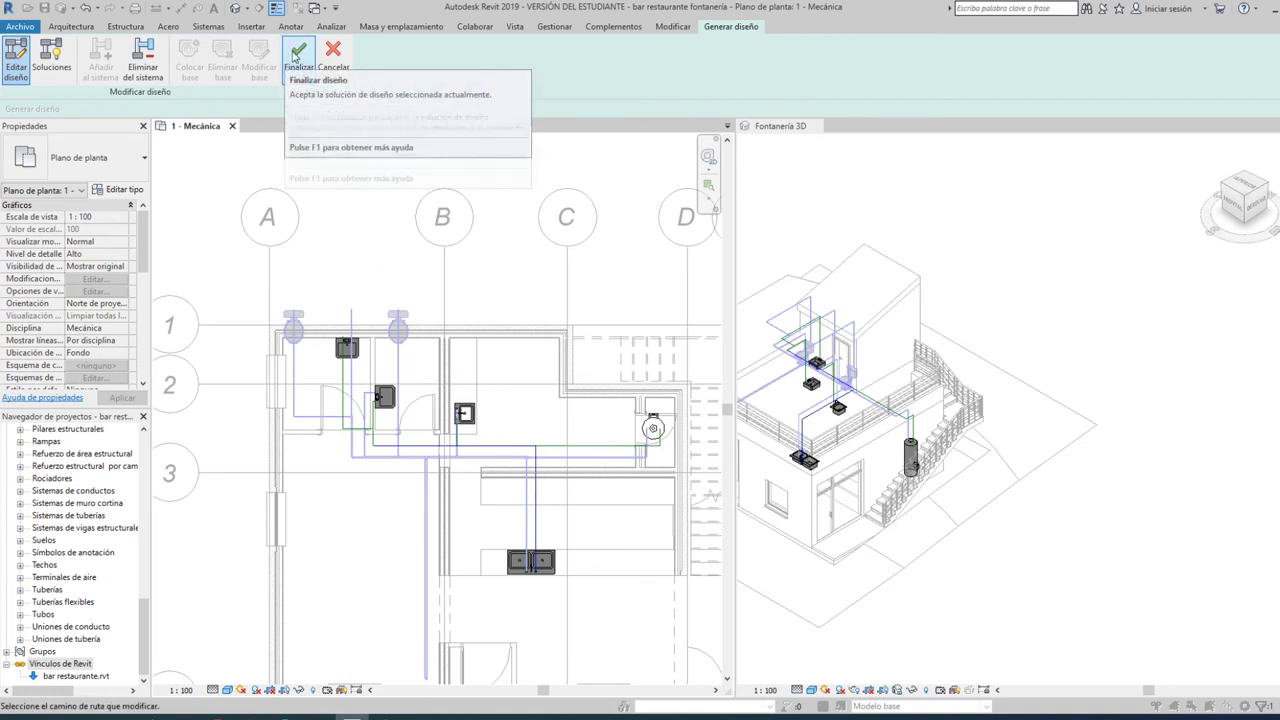
pyautogui.click(294, 56)
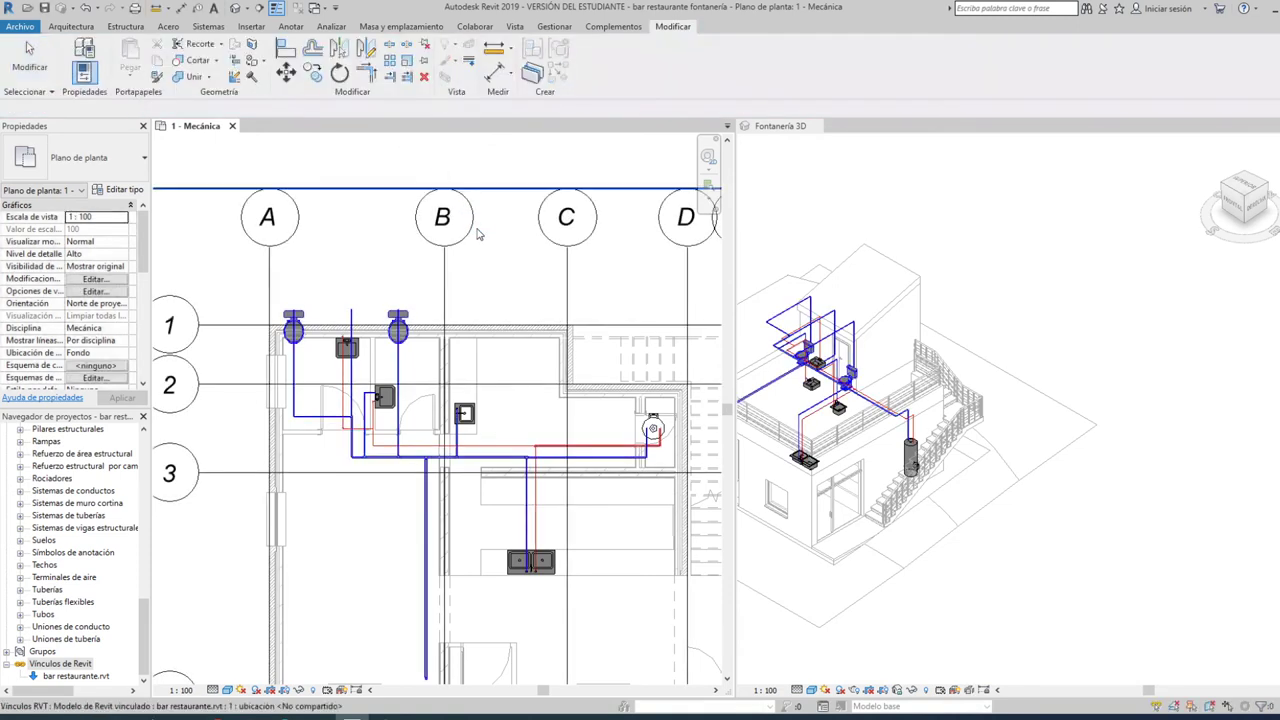
pyautogui.scroll(5, 797, 476)
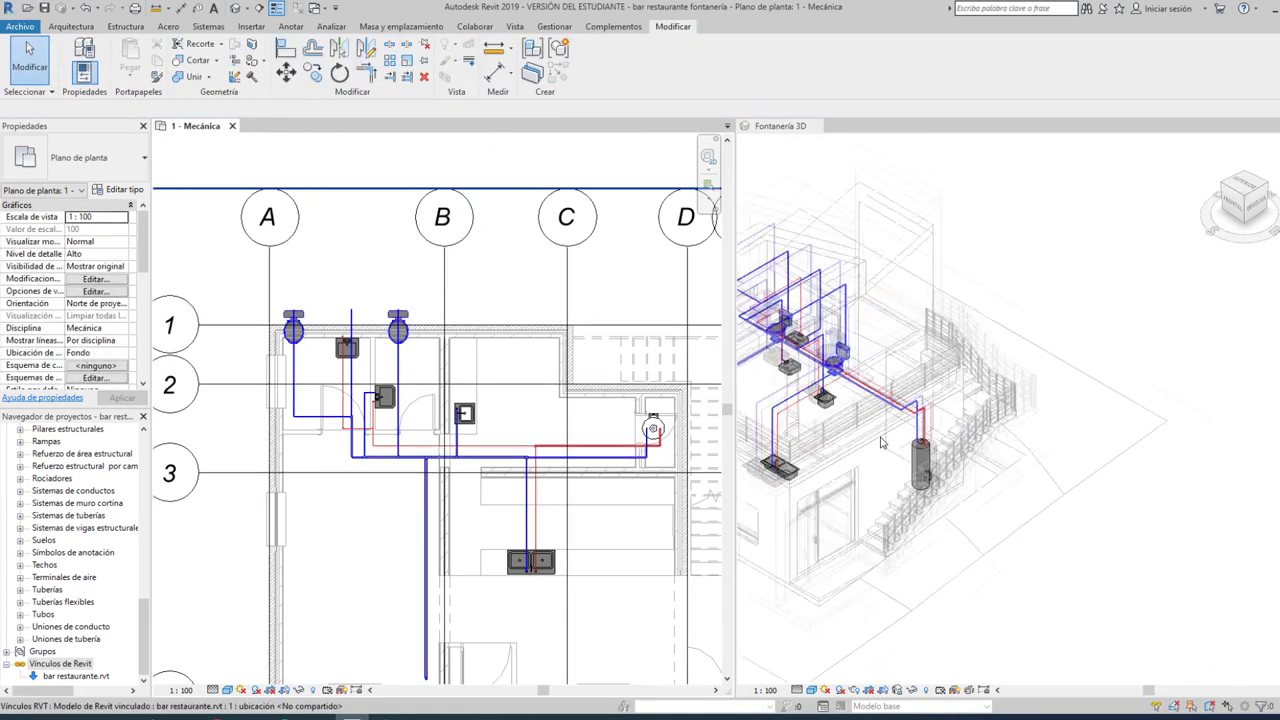
pyautogui.keyDown('shift'); pyautogui.moveTo(1070, 424); pyautogui.dragTo(882, 416, button='middle'); pyautogui.keyUp('shift')
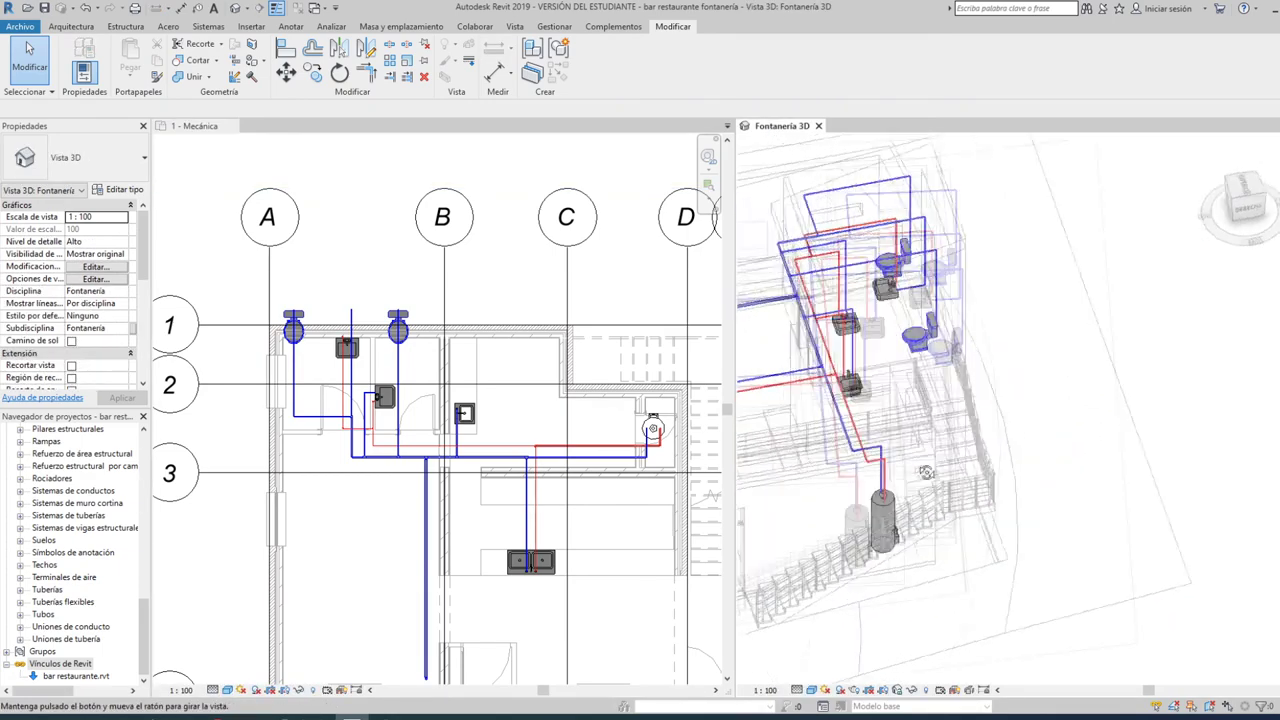
pyautogui.scroll(2, 882, 416)
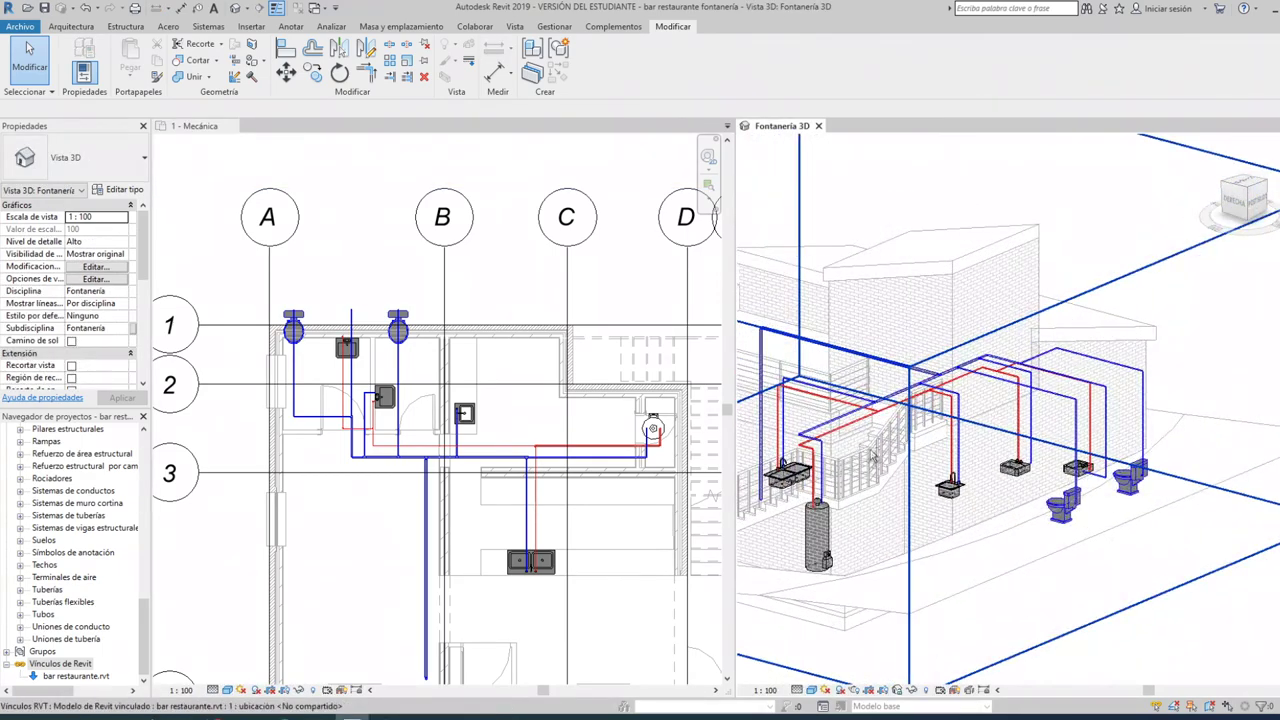
pyautogui.scroll(2, 900, 430)
pyautogui.scroll(1, 930, 445)
pyautogui.scroll(2, 958, 463)
pyautogui.moveTo(958, 463)
pyautogui.keyDown('shift'); pyautogui.mouseDown(button='middle')
pyautogui.moveTo(1107, 461)
pyautogui.moveTo(1055, 440)
pyautogui.mouseUp(button='middle'); pyautogui.keyUp('shift')
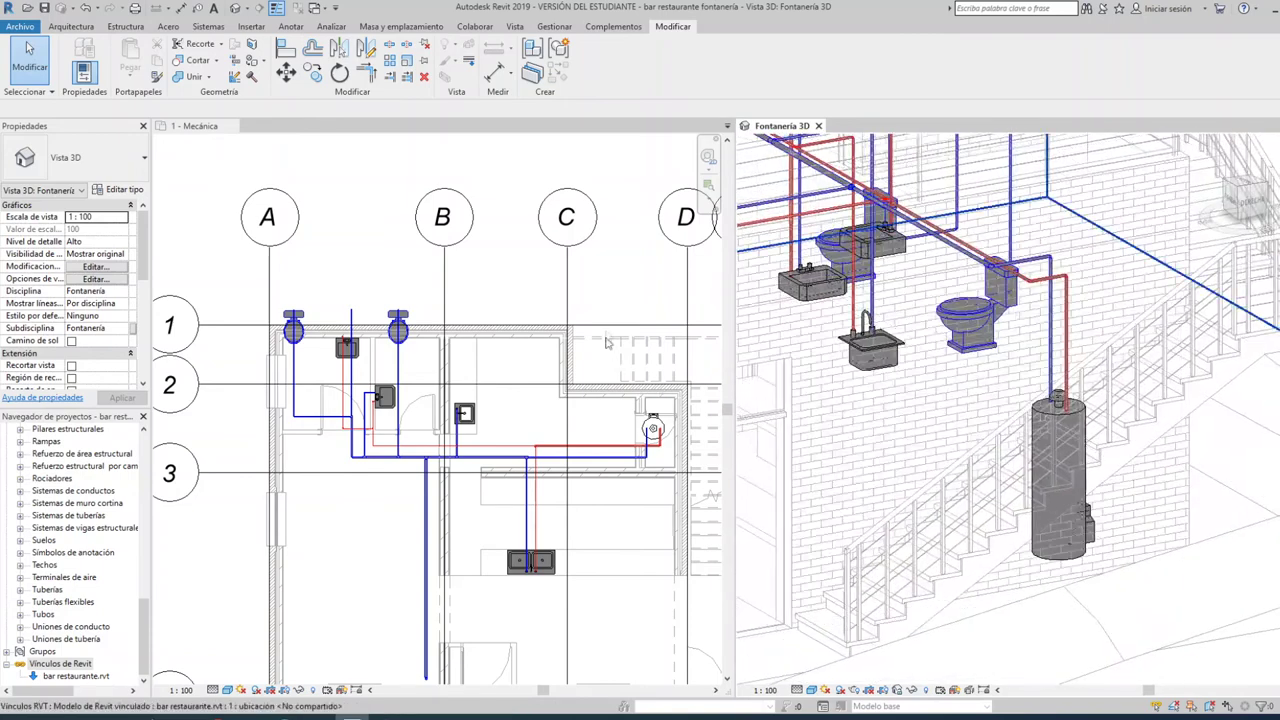
pyautogui.scroll(-2, 600, 315)
pyautogui.scroll(2, 531, 453)
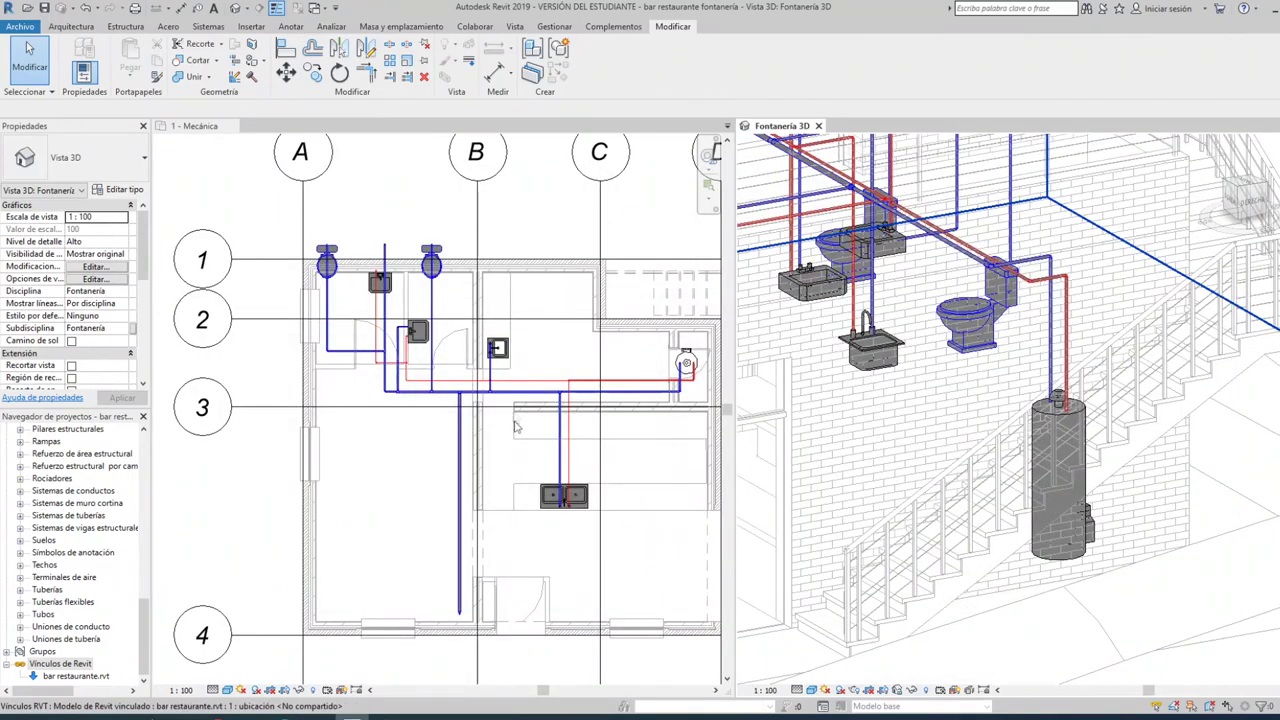
pyautogui.click(619, 410)
pyautogui.scroll(1, 640, 420)
pyautogui.scroll(1, 650, 410)
pyautogui.scroll(2, 660, 380)
# - Try moving the water heater, then discard the move after the connection error
pyautogui.click(655, 380)
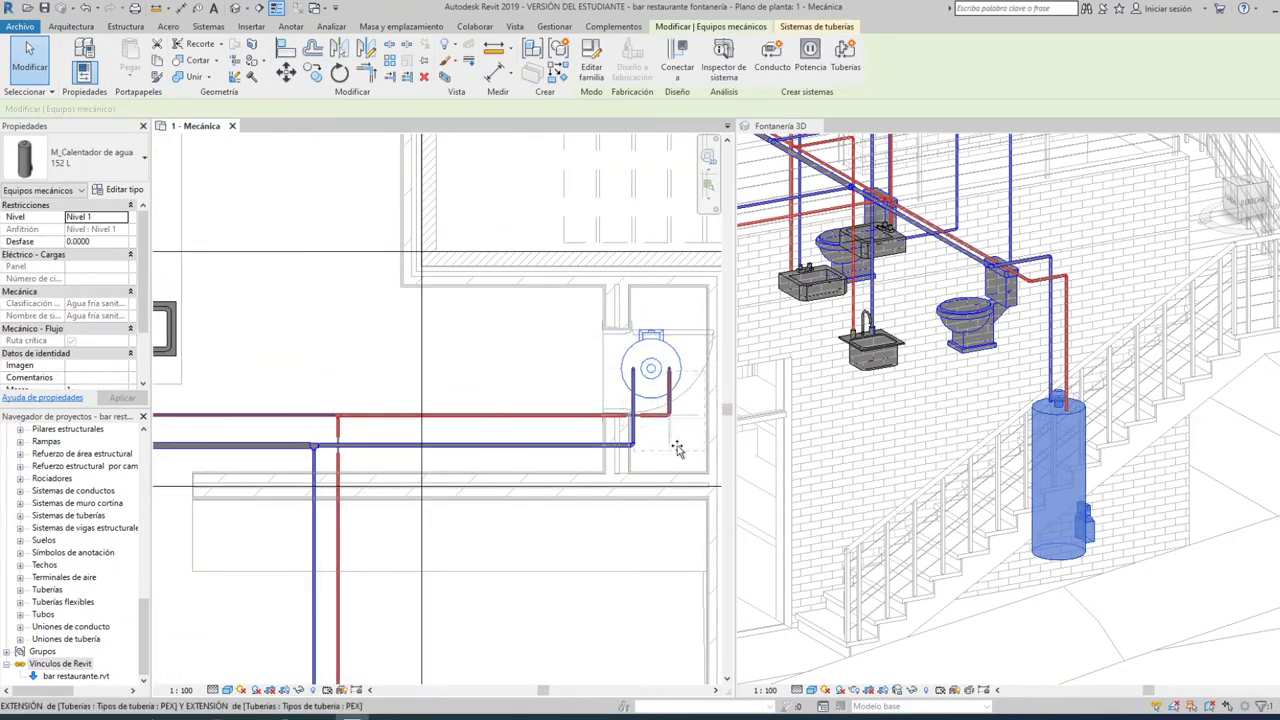
pyautogui.moveTo(657, 384); pyautogui.dragTo(677, 451)
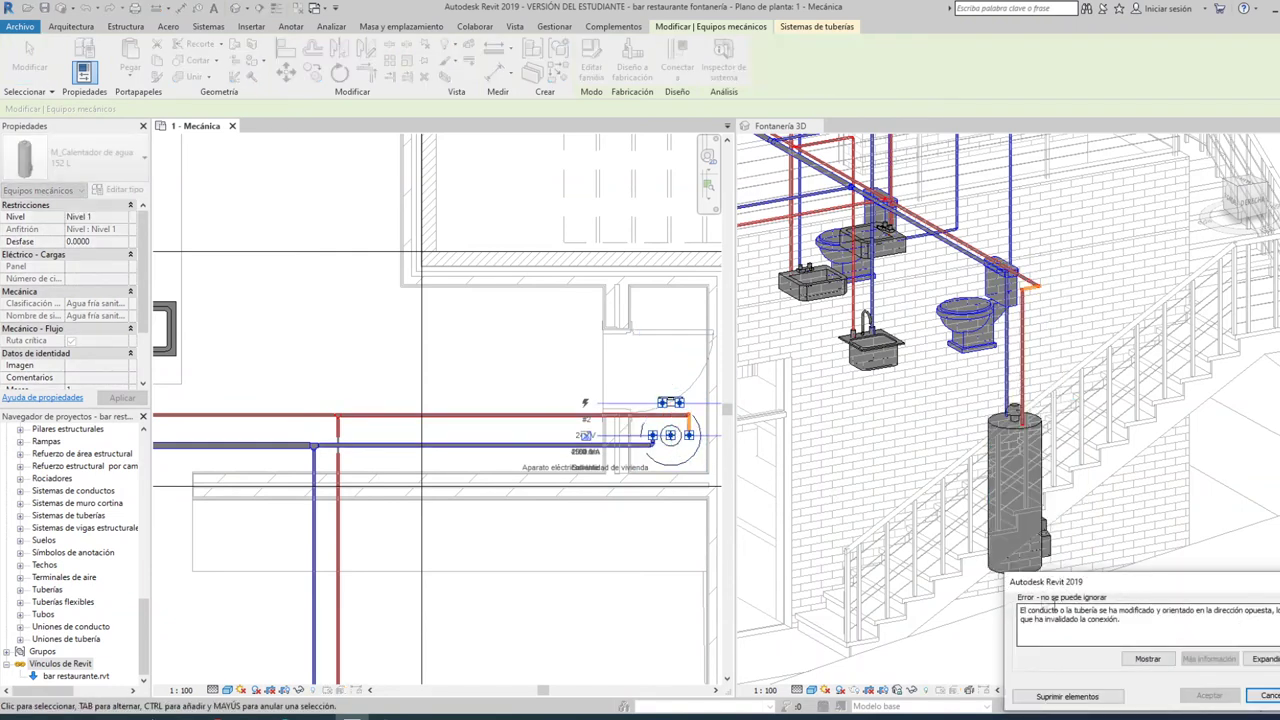
pyautogui.scroll(2, 680, 420)
pyautogui.scroll(2, 675, 410)
pyautogui.scroll(2, 672, 400)
pyautogui.scroll(3, 669, 393)
pyautogui.scroll(-2, 669, 393)
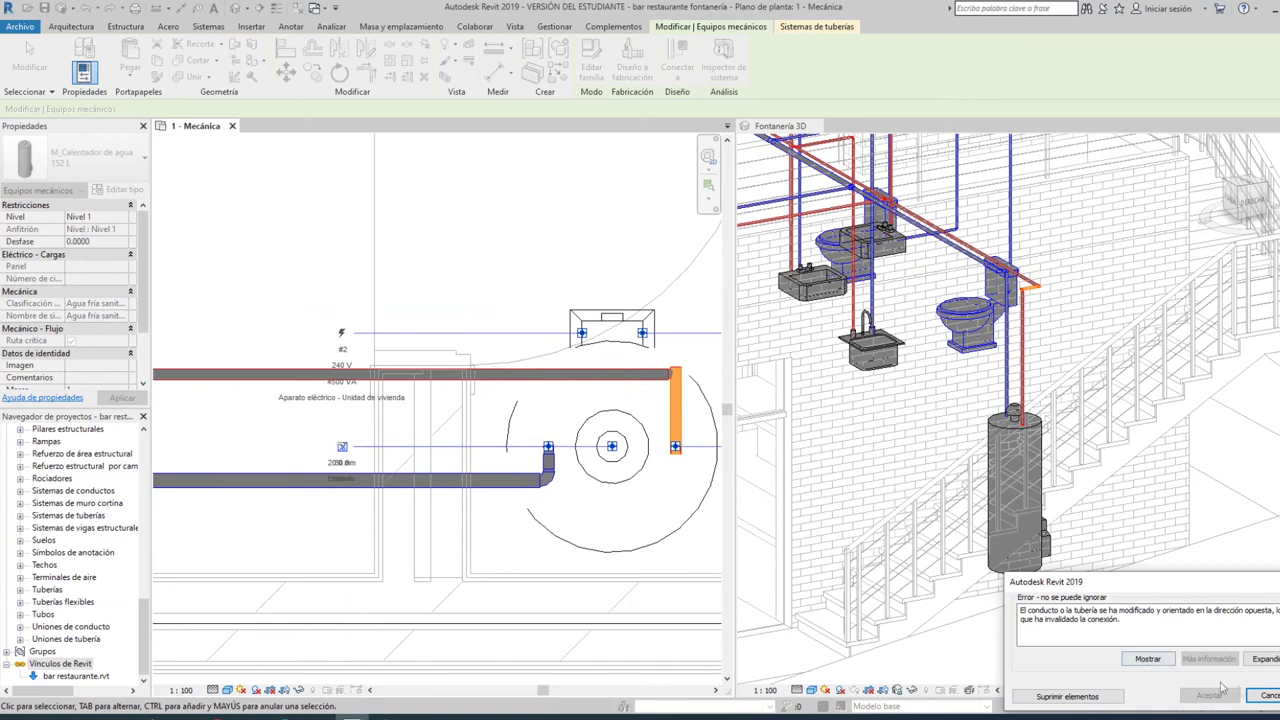
pyautogui.click(1268, 697)
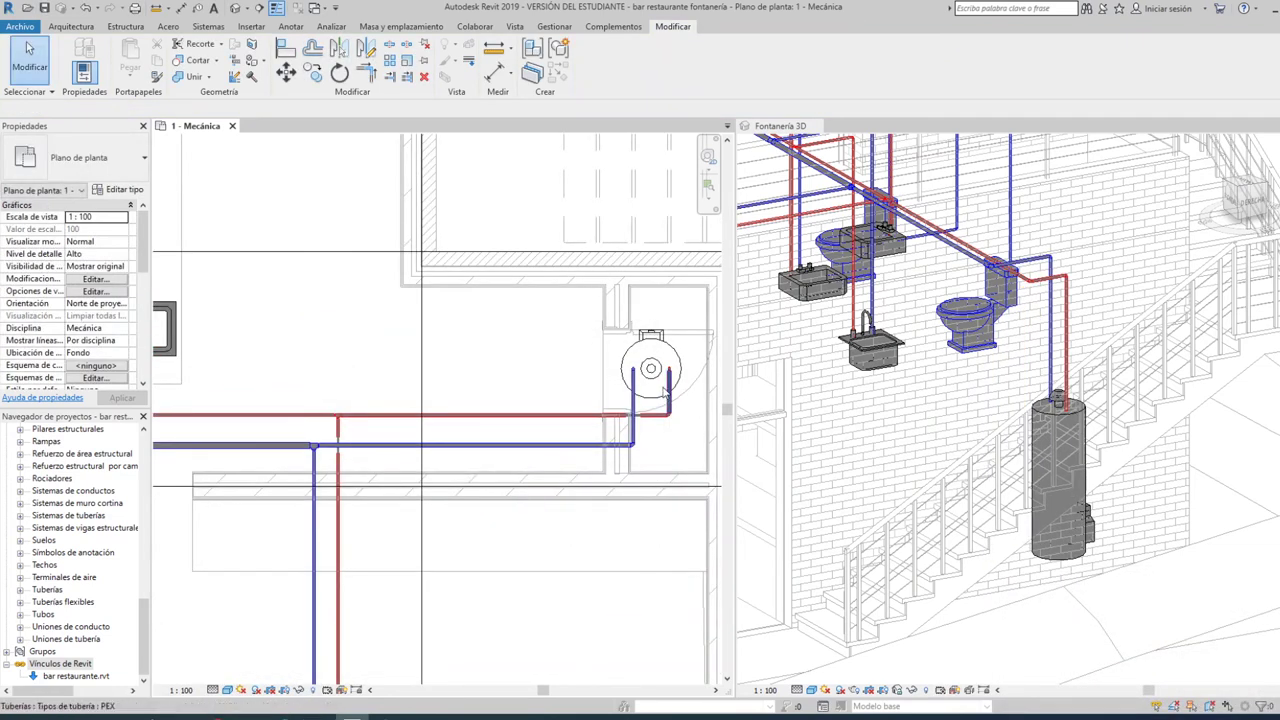
# - Delete the short hot-water pipe piece beside the water heater
pyautogui.click(687, 415)
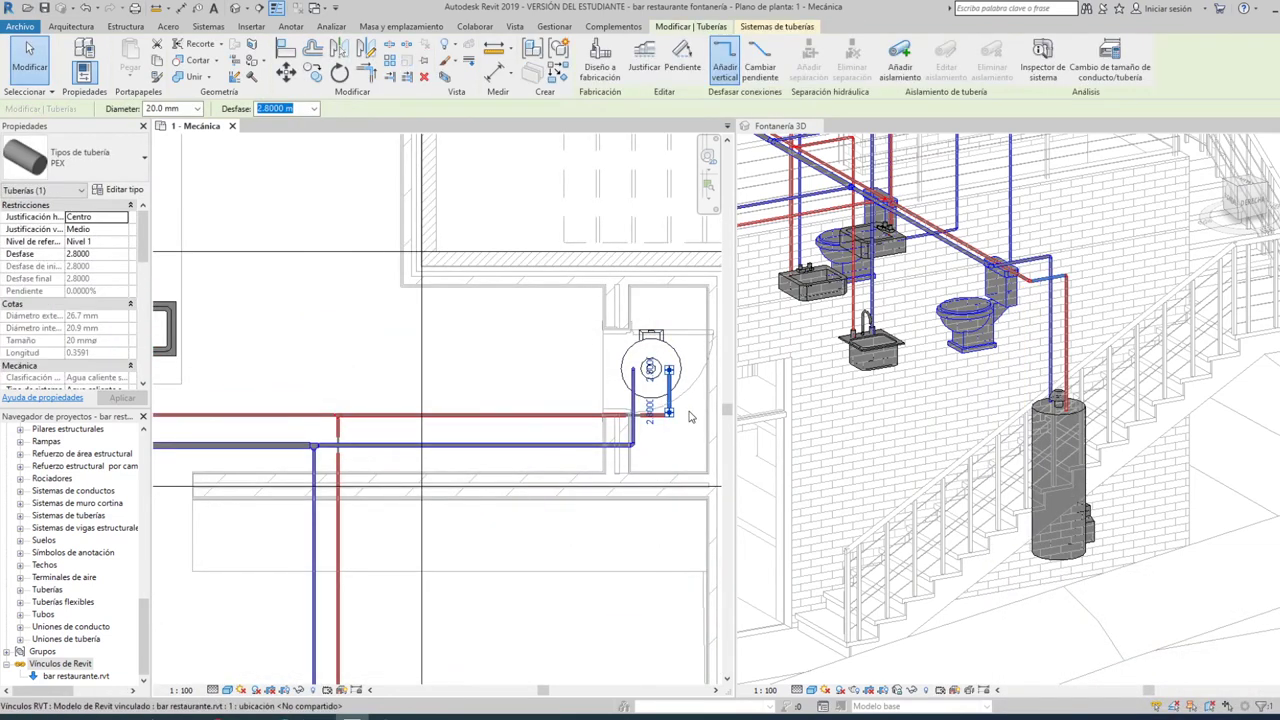
pyautogui.press('Delete')
pyautogui.scroll(1, 672, 378)
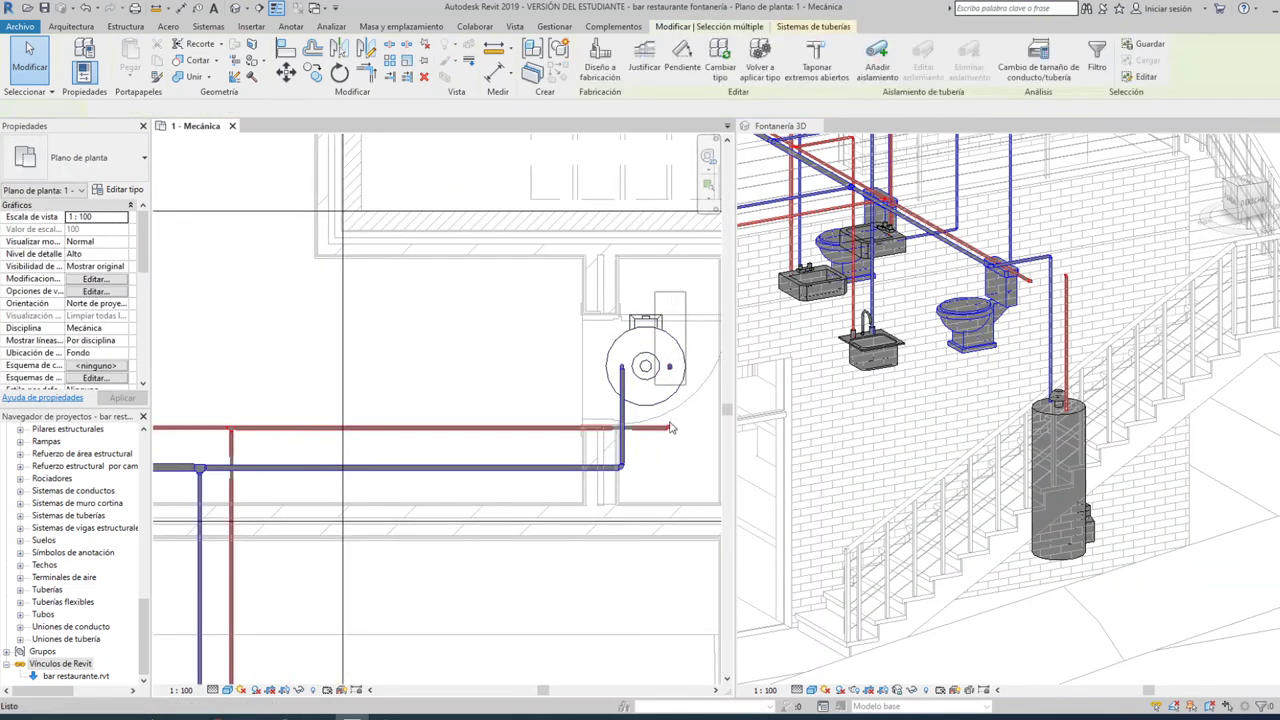
pyautogui.scroll(2, 670, 425)
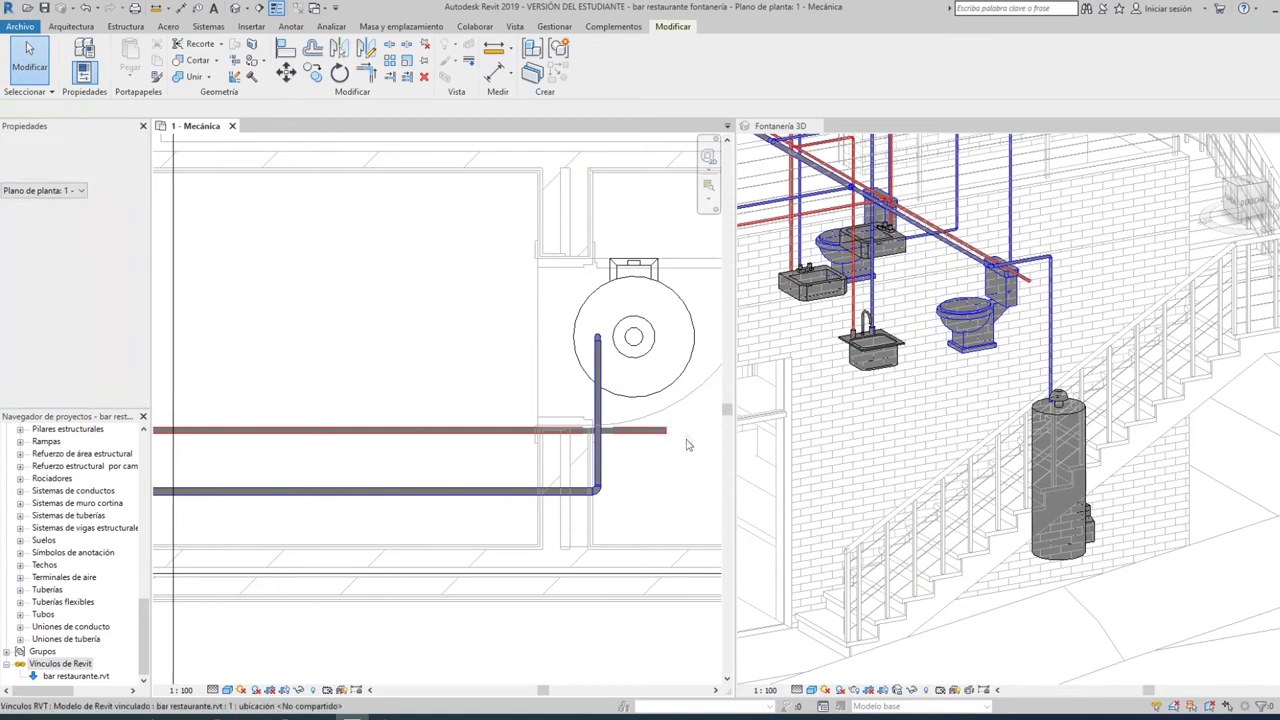
pyautogui.moveTo(653, 358)
pyautogui.mouseDown()
pyautogui.moveTo(674, 455)
pyautogui.moveTo(664, 369)
pyautogui.mouseUp()
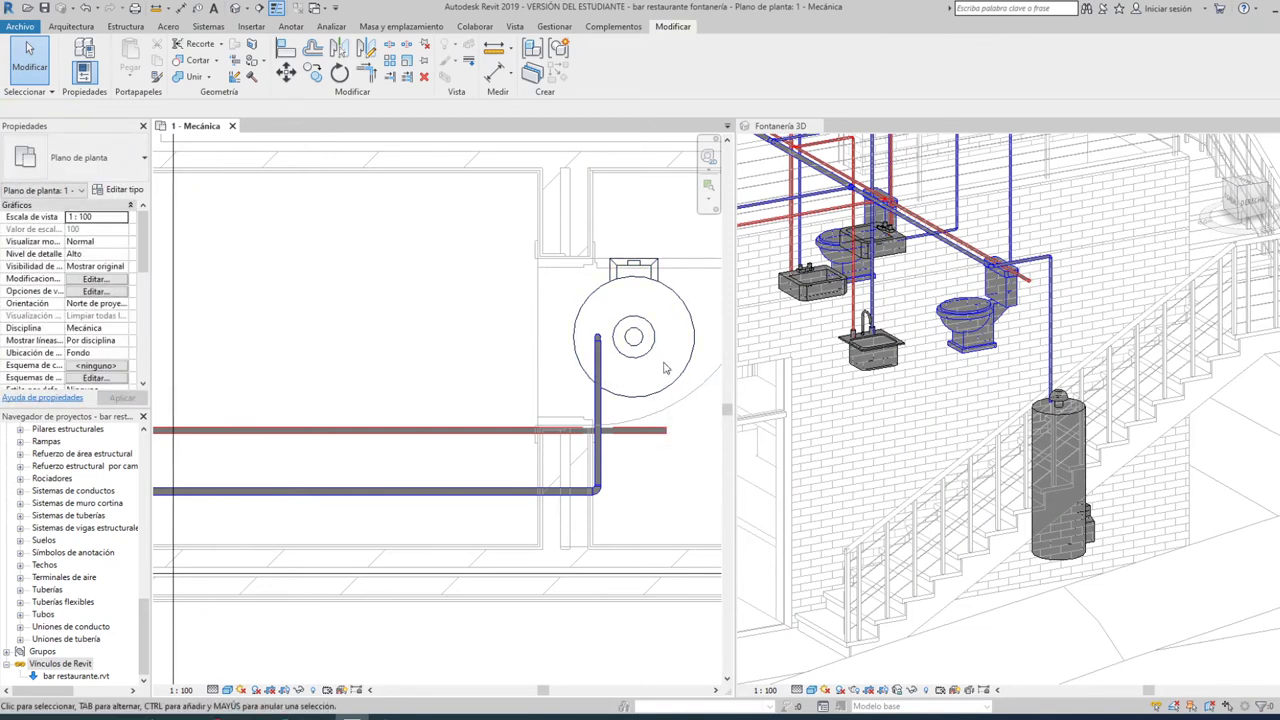
# - Move the water heater down and nudge it slightly right into its new position
pyautogui.click(636, 378)
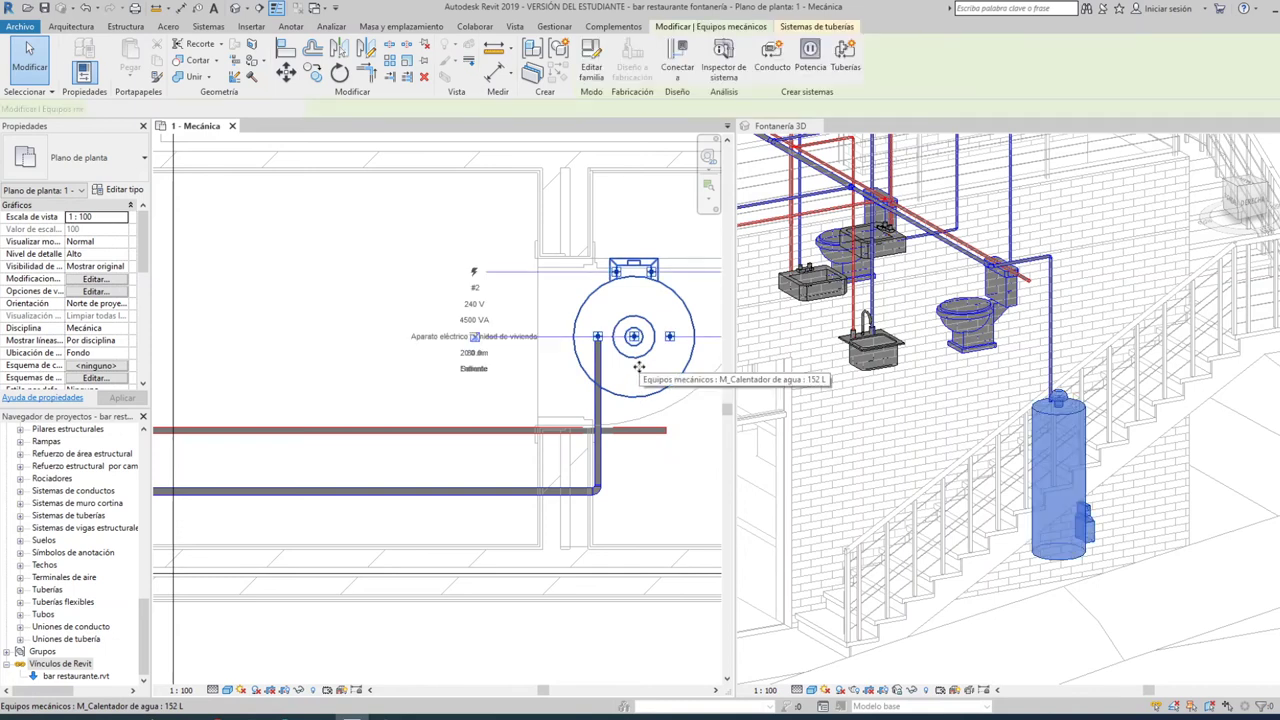
pyautogui.moveTo(636, 378); pyautogui.dragTo(560, 473)
pyautogui.scroll(-2, 560, 473)
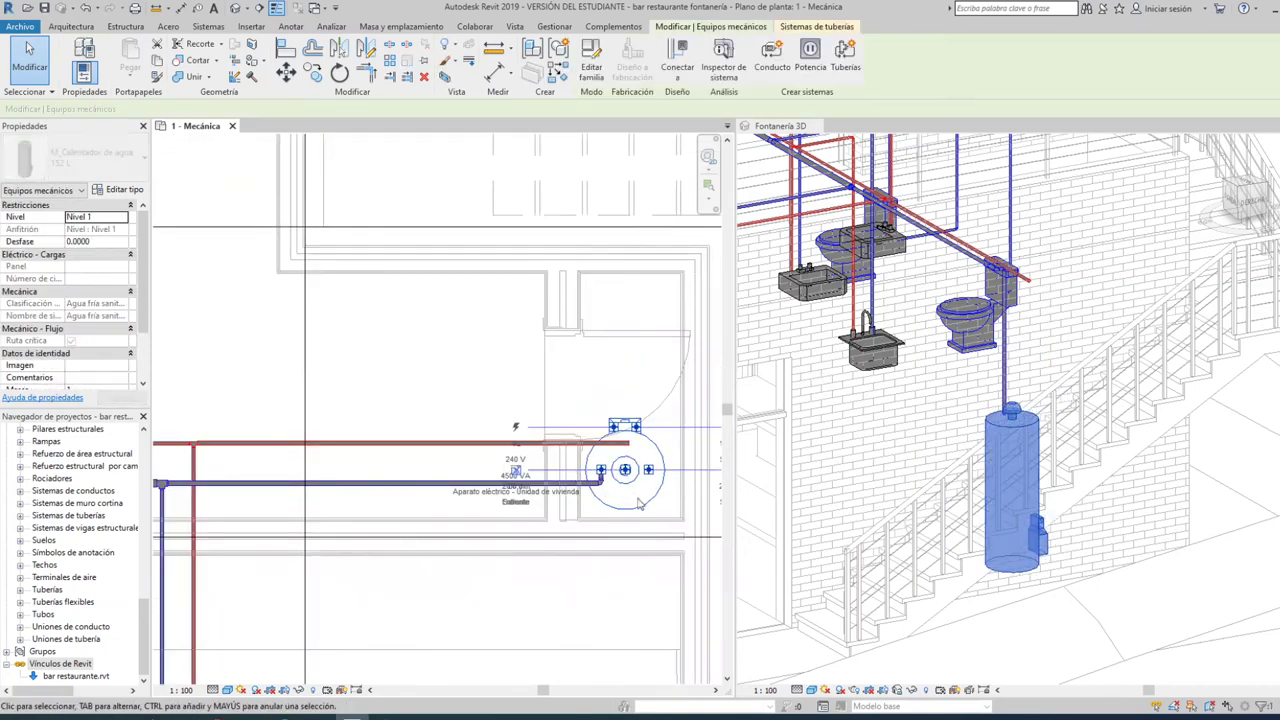
pyautogui.click(644, 508)
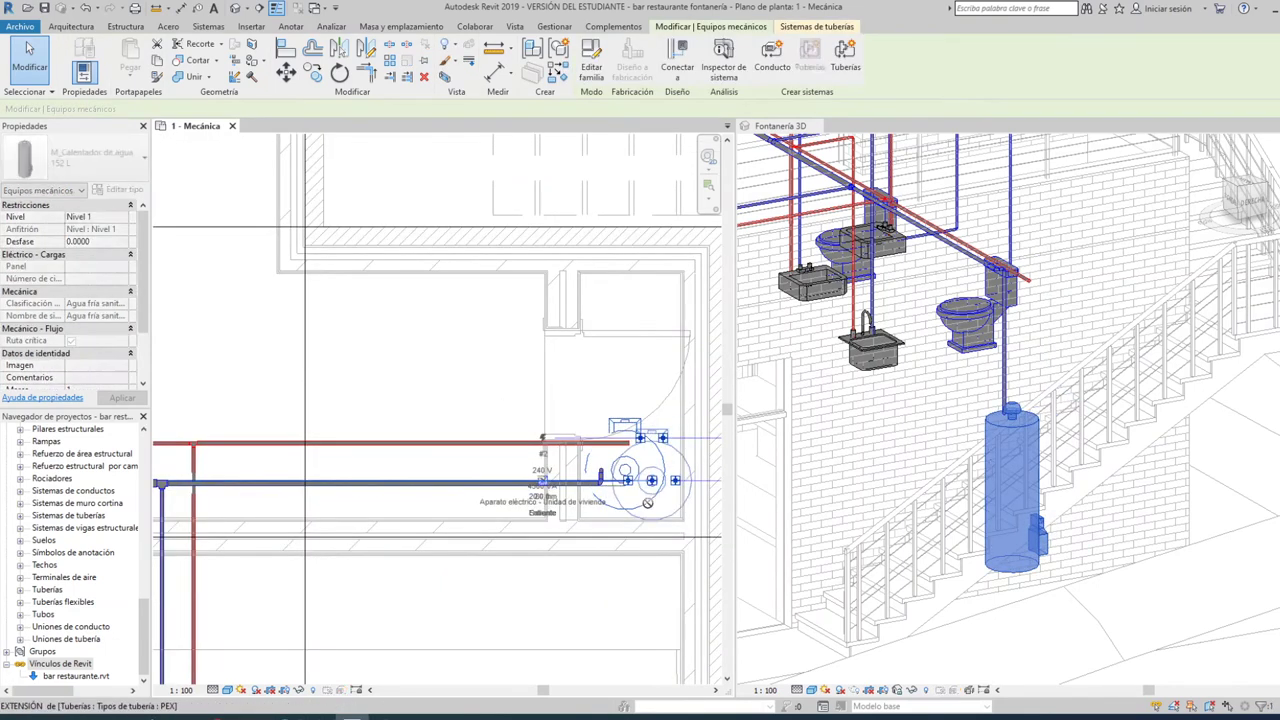
pyautogui.moveTo(636, 502); pyautogui.dragTo(644, 500)
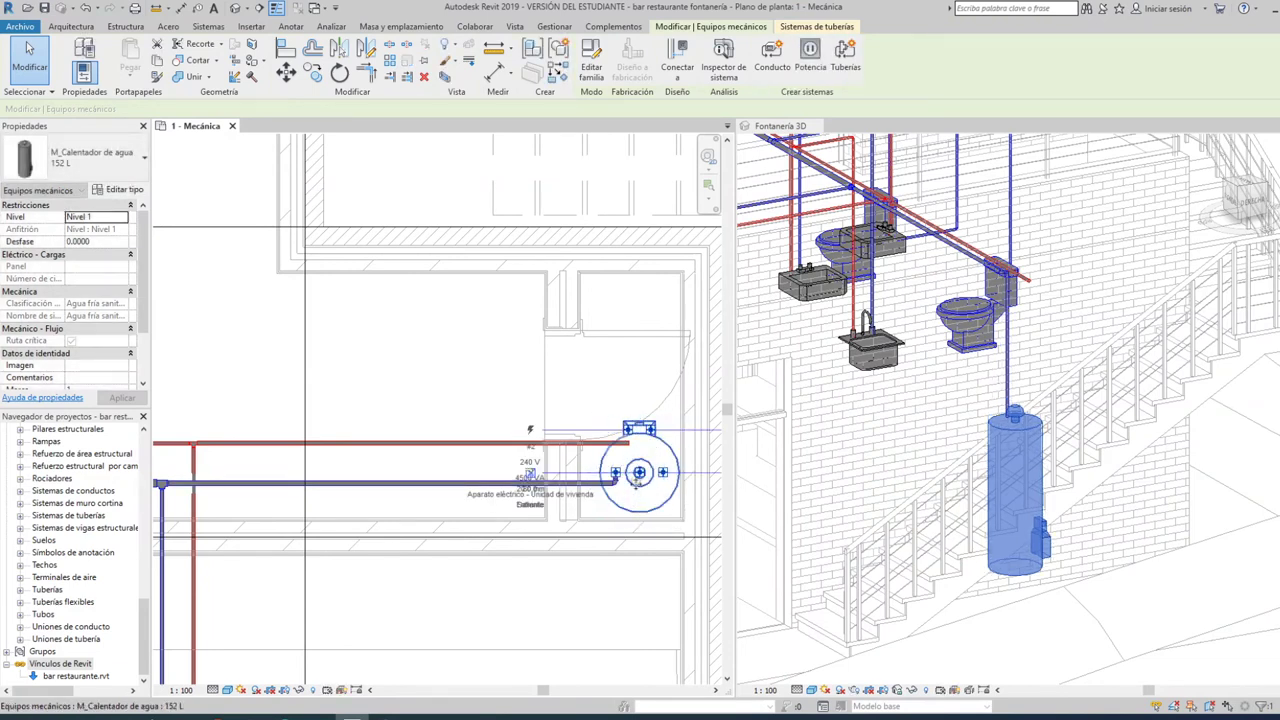
pyautogui.press('Escape')
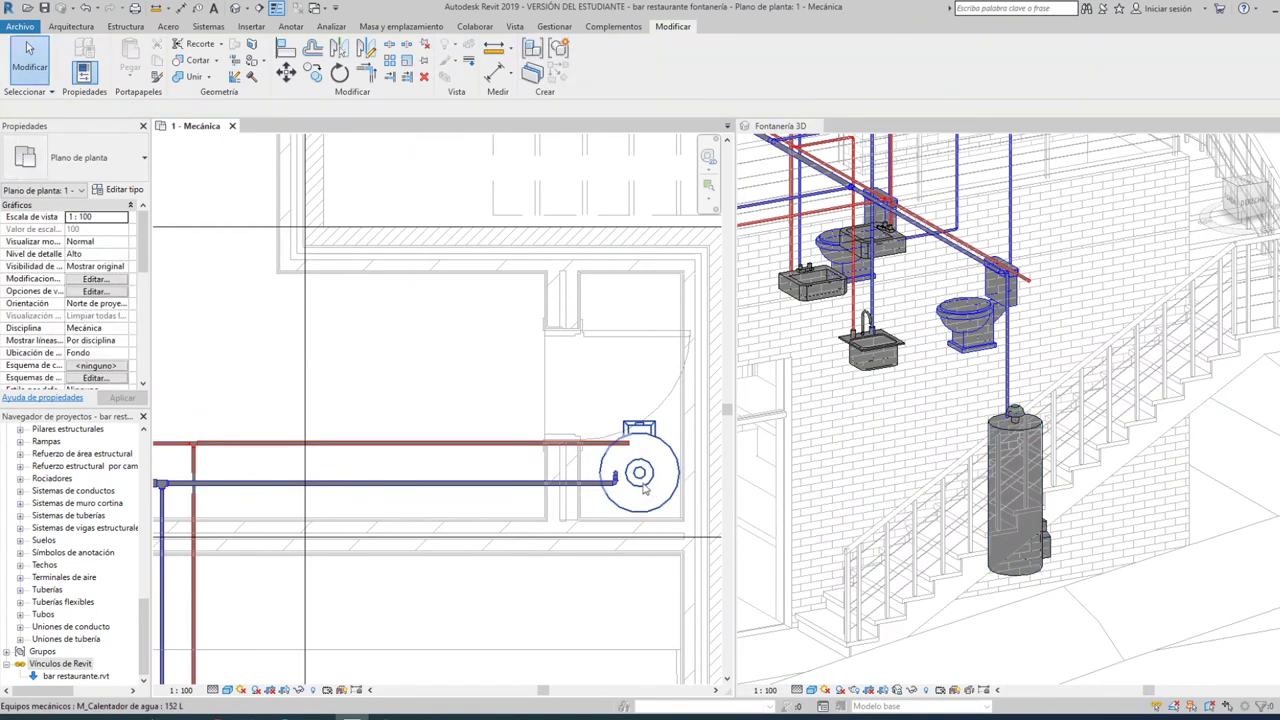
# - Connect the heater's Conector 2 (Agua caliente sanitaria) to the red hot-water pipe
pyautogui.click(643, 487)
pyautogui.click(688, 80)
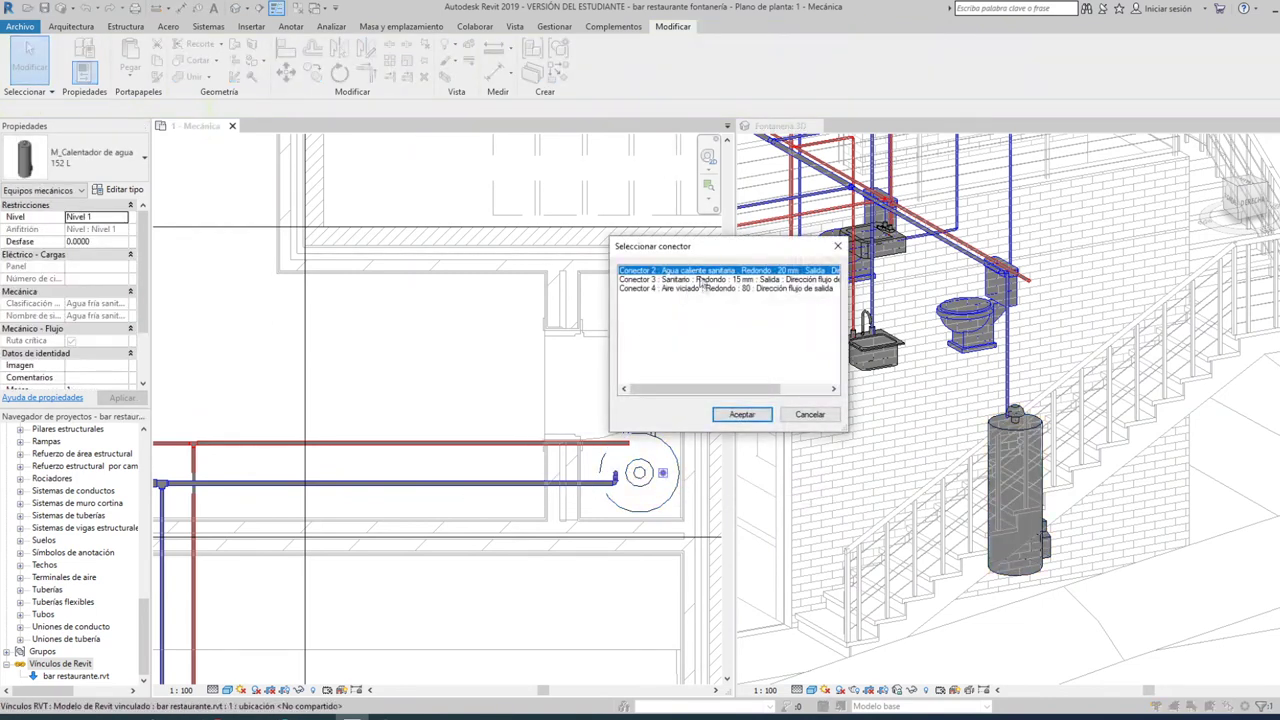
pyautogui.click(738, 412)
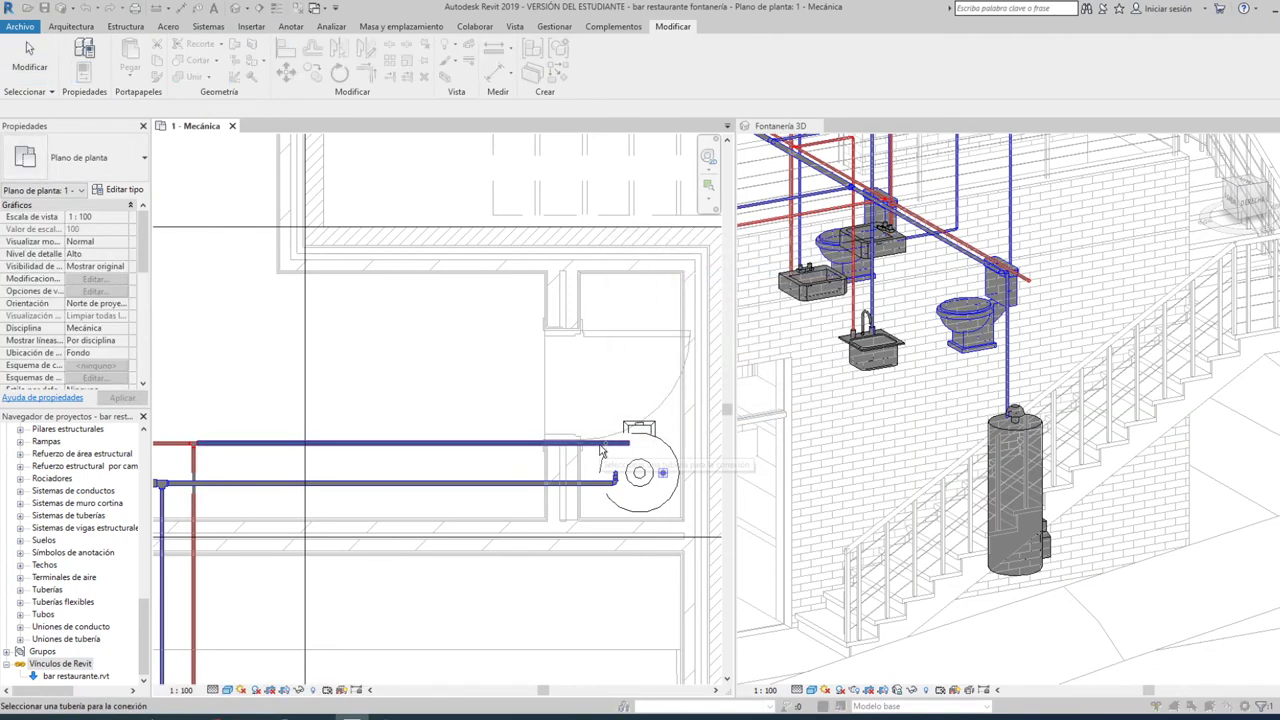
pyautogui.click(600, 446)
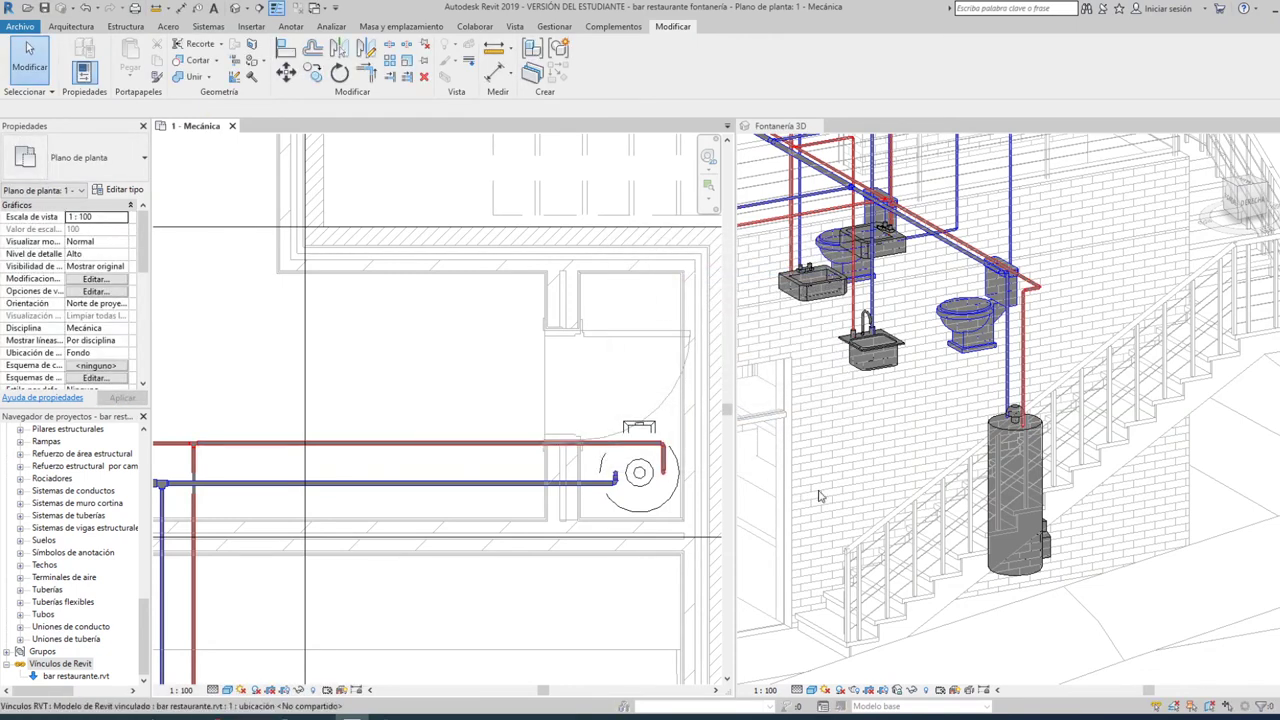
pyautogui.scroll(-2, 692, 450)
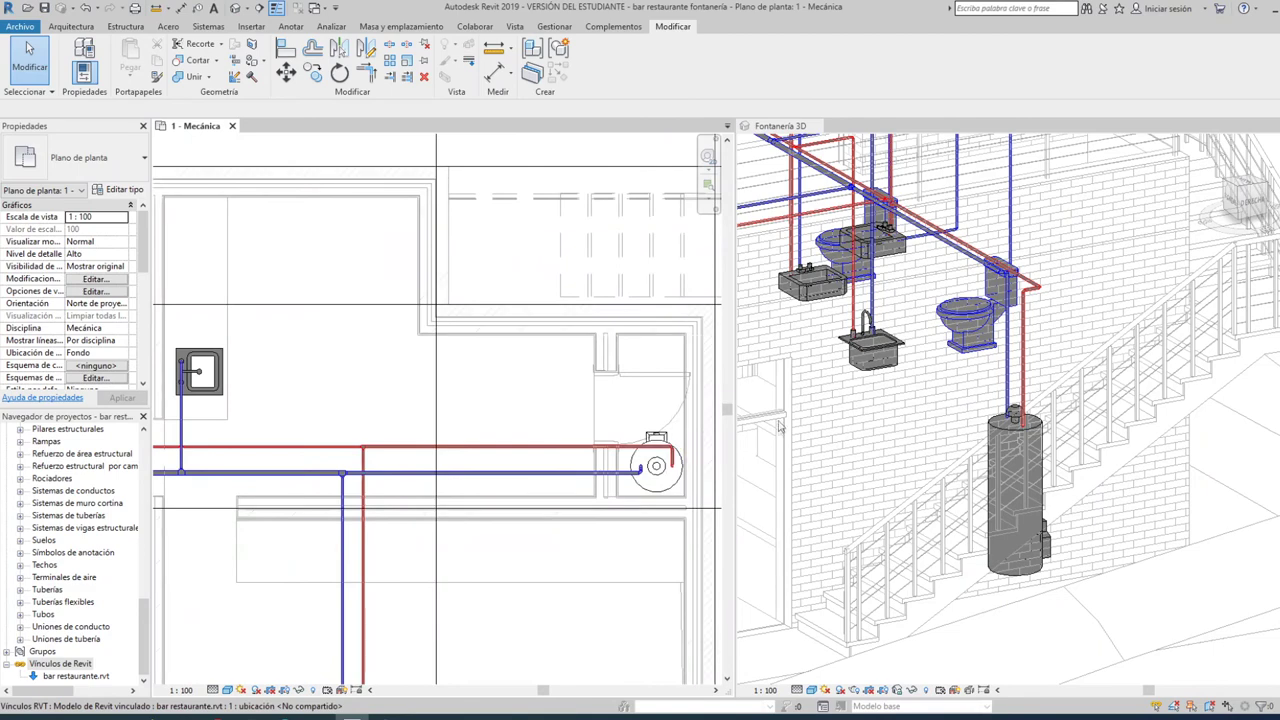
# - Move the left toilet near grid A/1 down, level with the washbasin
pyautogui.scroll(-3, 780, 428)
pyautogui.scroll(-2, 505, 397)
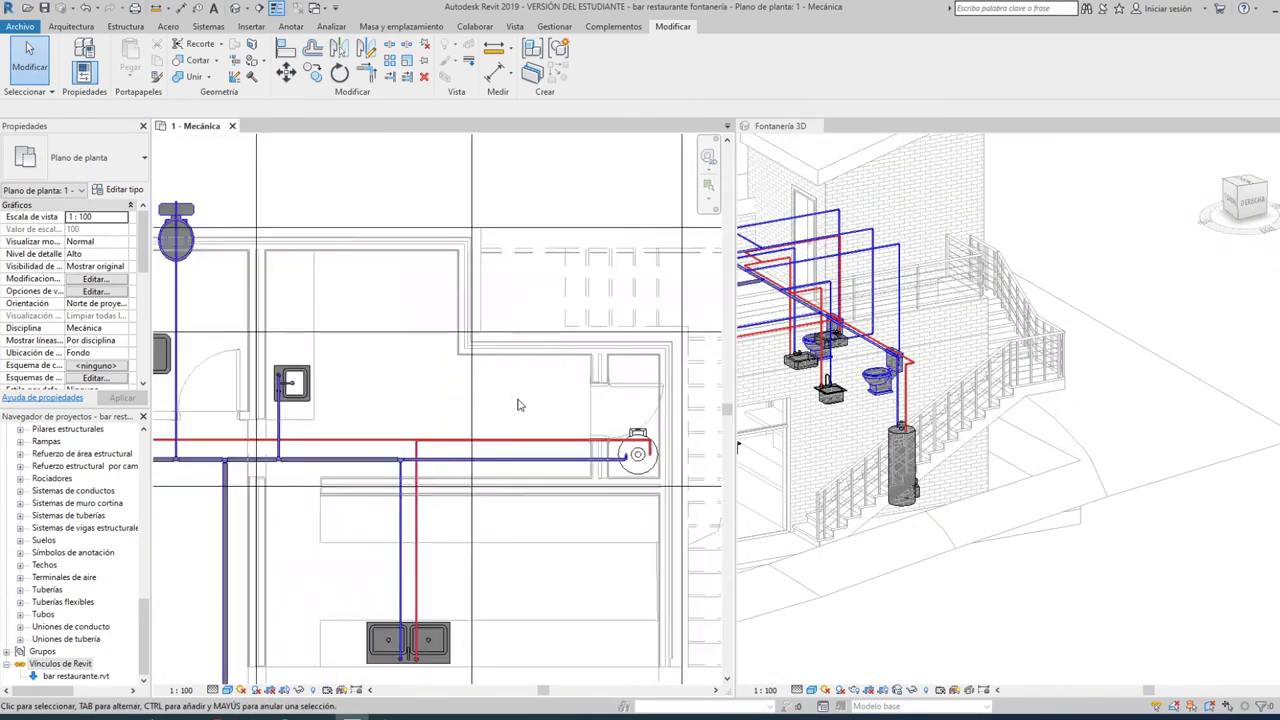
pyautogui.scroll(-3, 518, 405)
pyautogui.moveTo(382, 373); pyautogui.dragTo(468, 345, button='middle')
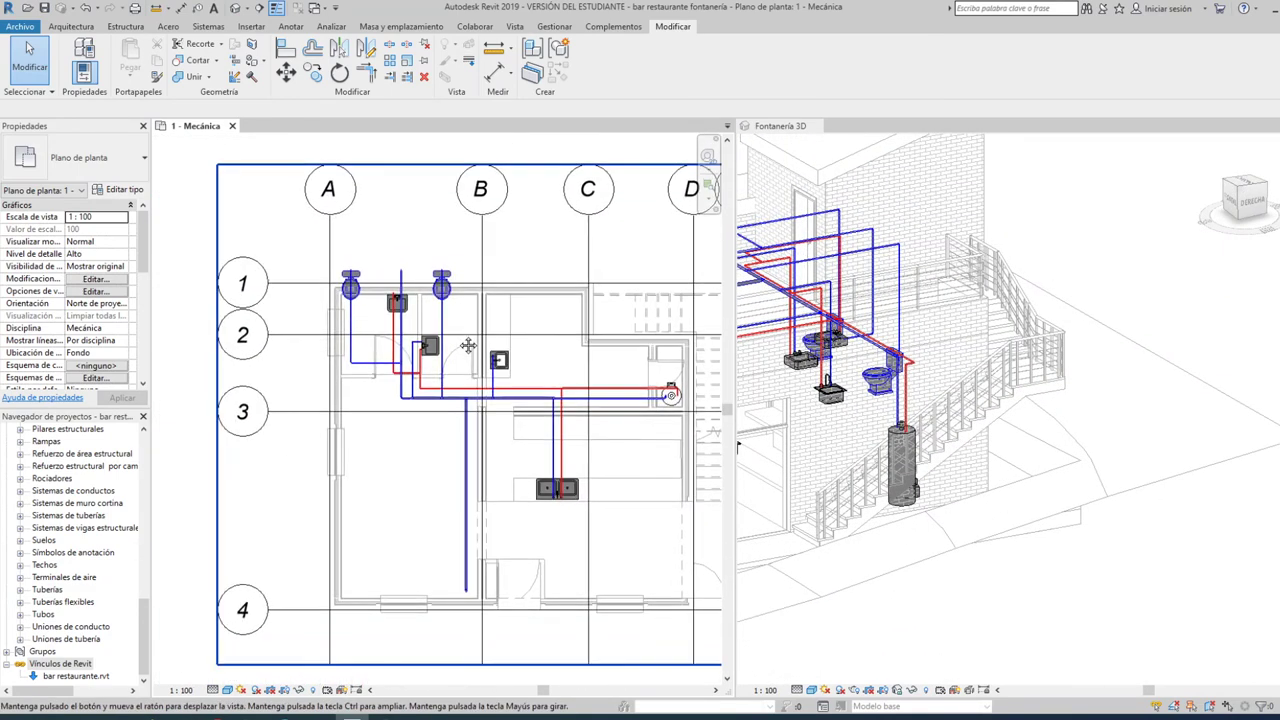
pyautogui.scroll(3, 351, 284)
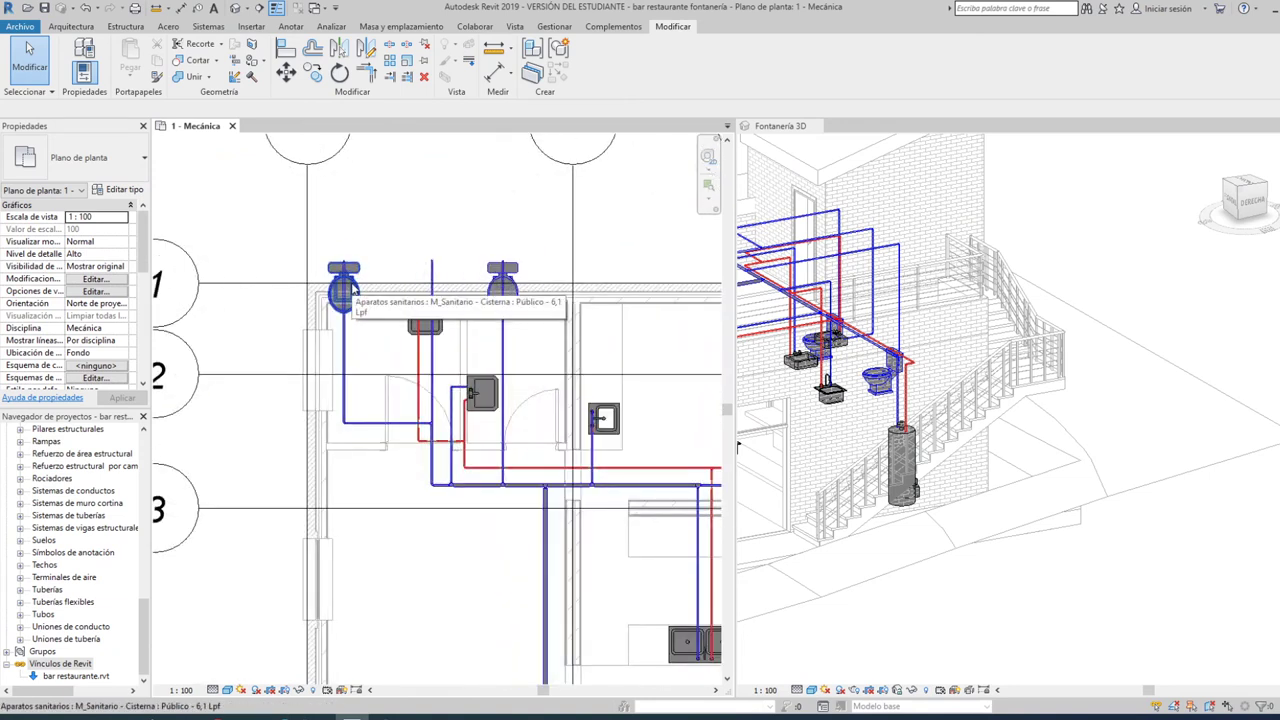
pyautogui.click(351, 284)
pyautogui.scroll(2, 351, 282)
pyautogui.moveTo(350, 268); pyautogui.dragTo(390, 313)
pyautogui.click(632, 262)
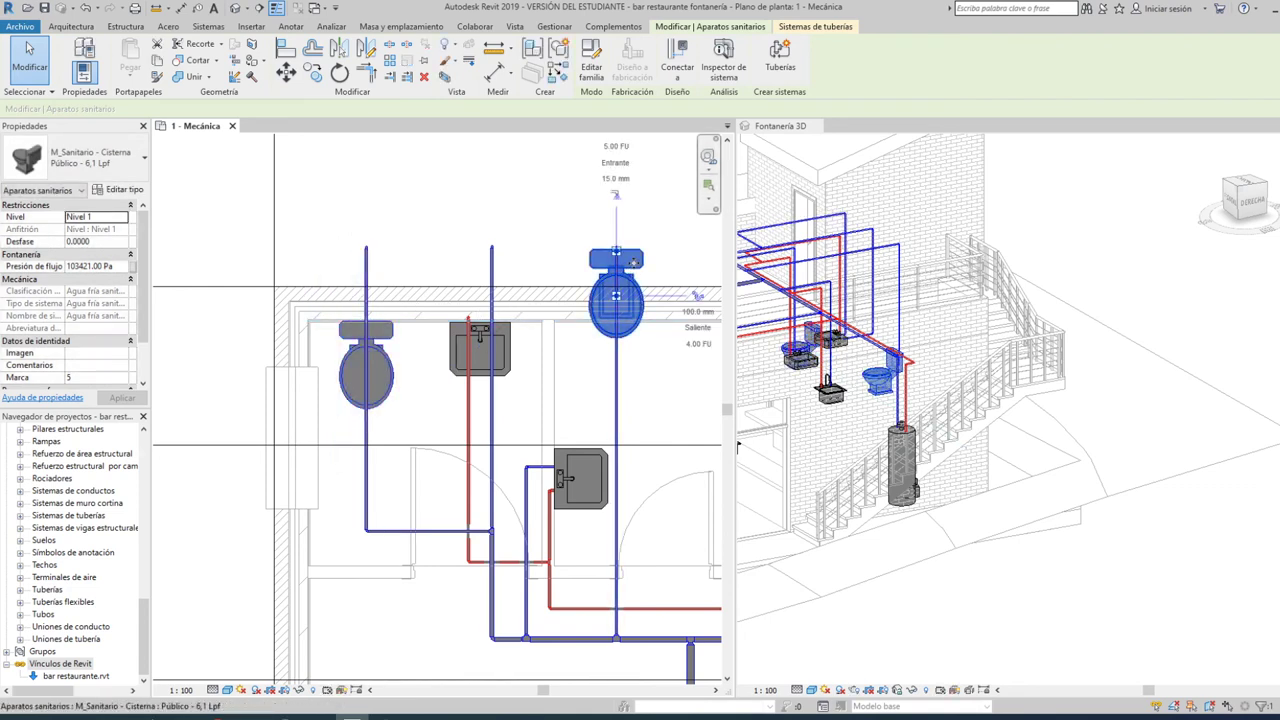
# - Move the right toilet down level with the left one and check it in 3D
pyautogui.moveTo(632, 262); pyautogui.dragTo(621, 344)
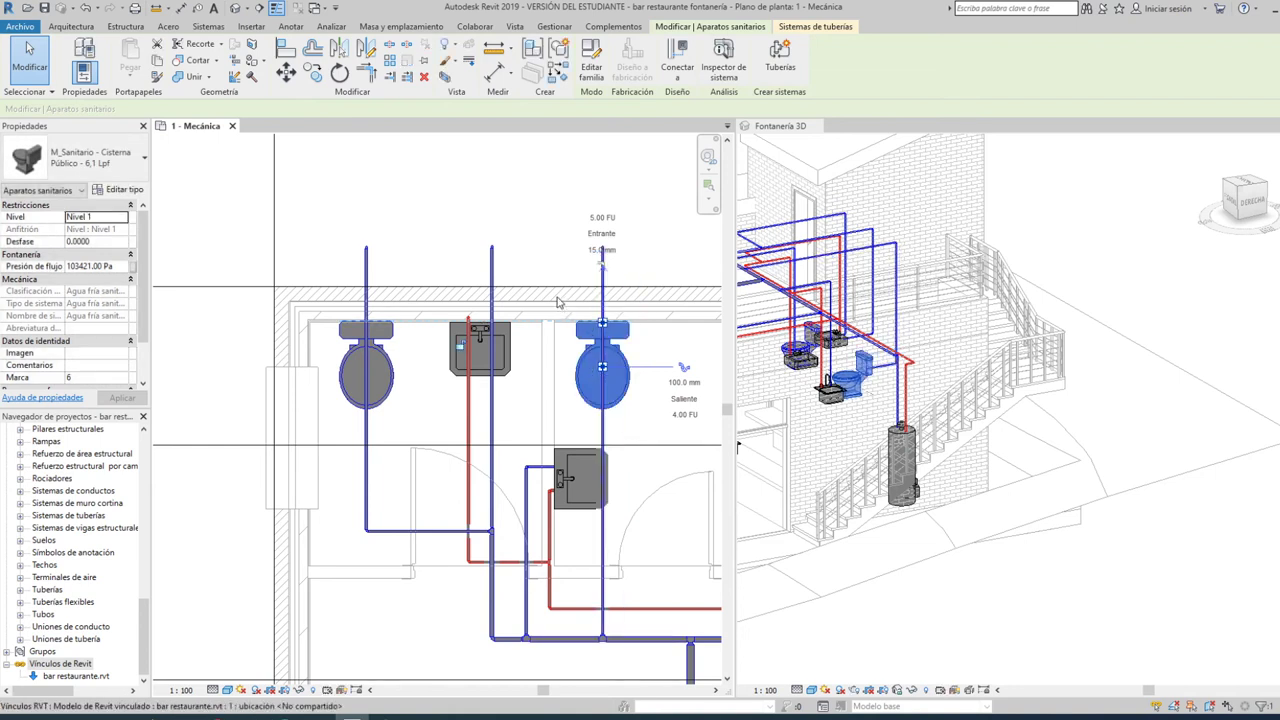
pyautogui.click(407, 274)
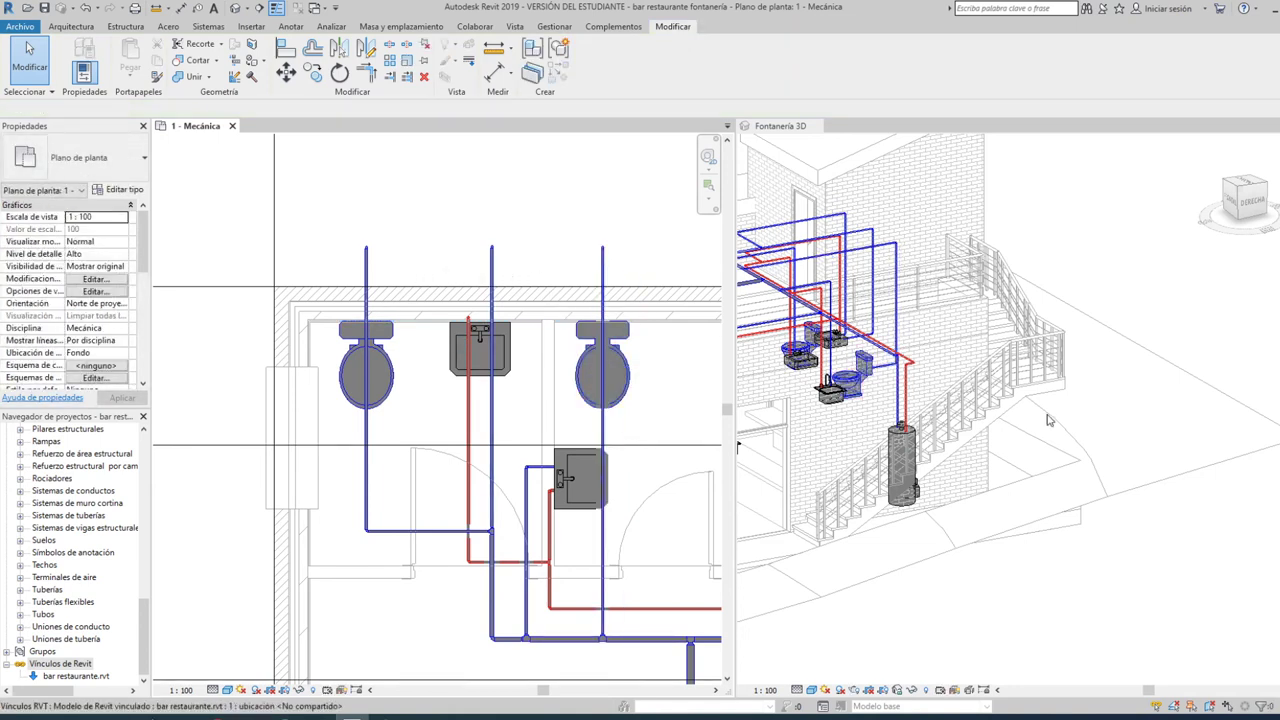
pyautogui.keyDown('shift'); pyautogui.moveTo(1048, 420); pyautogui.dragTo(928, 411, button='middle'); pyautogui.keyUp('shift')
pyautogui.click(960, 425)
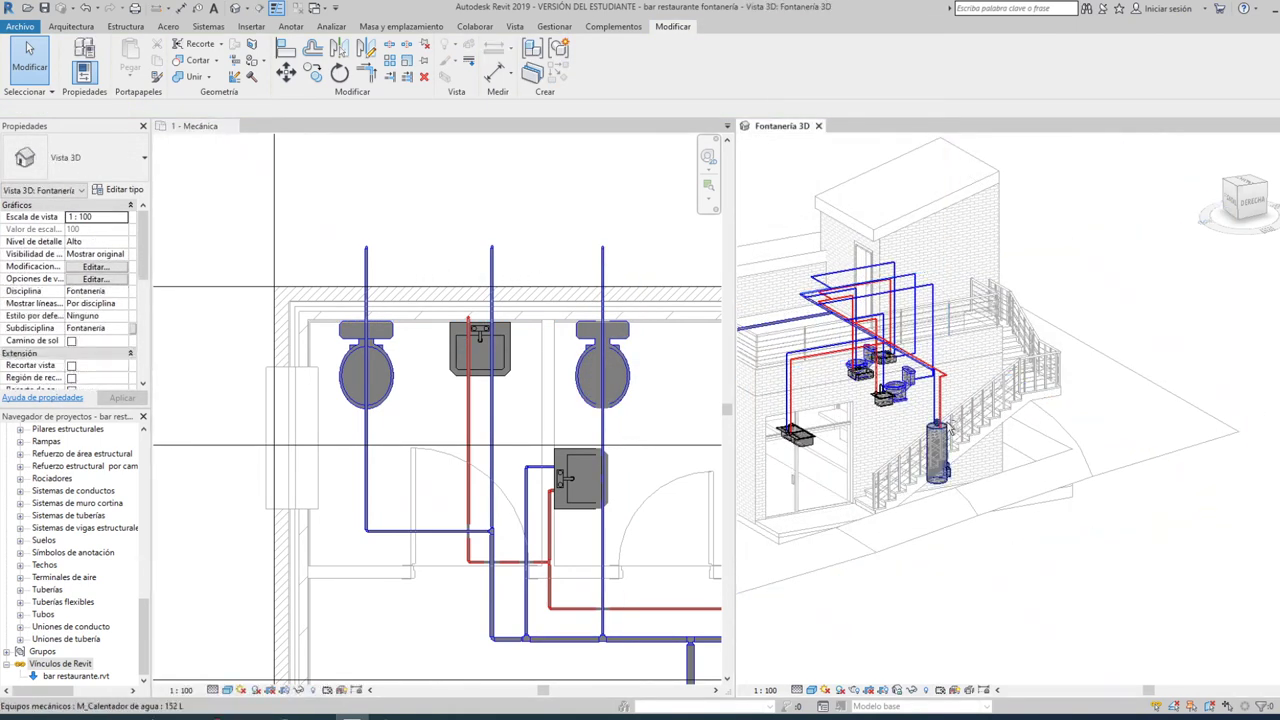
# - In the 3D view, shift the vertical blue pipe beside the toilets to the right
pyautogui.moveTo(1103, 383)
pyautogui.keyDown('shift'); pyautogui.mouseDown(button='middle')
pyautogui.moveTo(1113, 360)
pyautogui.moveTo(862, 377)
pyautogui.moveTo(854, 489)
pyautogui.moveTo(880, 470)
pyautogui.mouseUp(button='middle'); pyautogui.keyUp('shift')
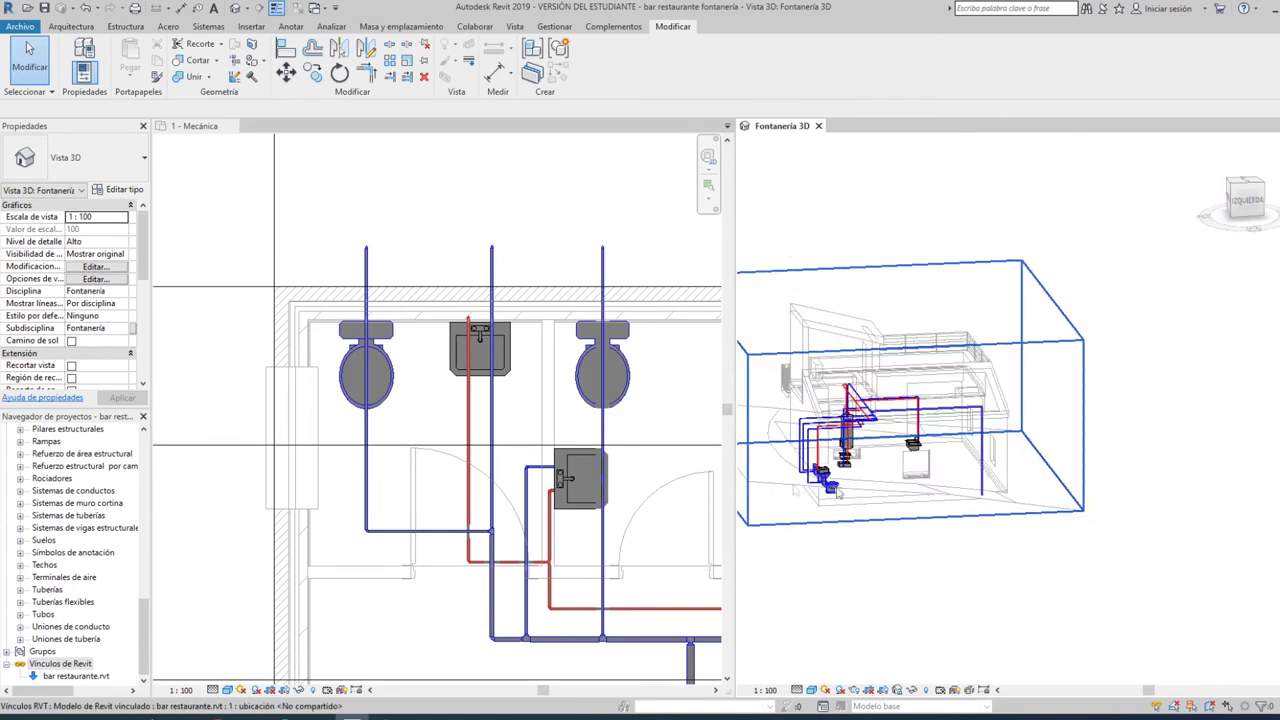
pyautogui.scroll(5, 900, 420)
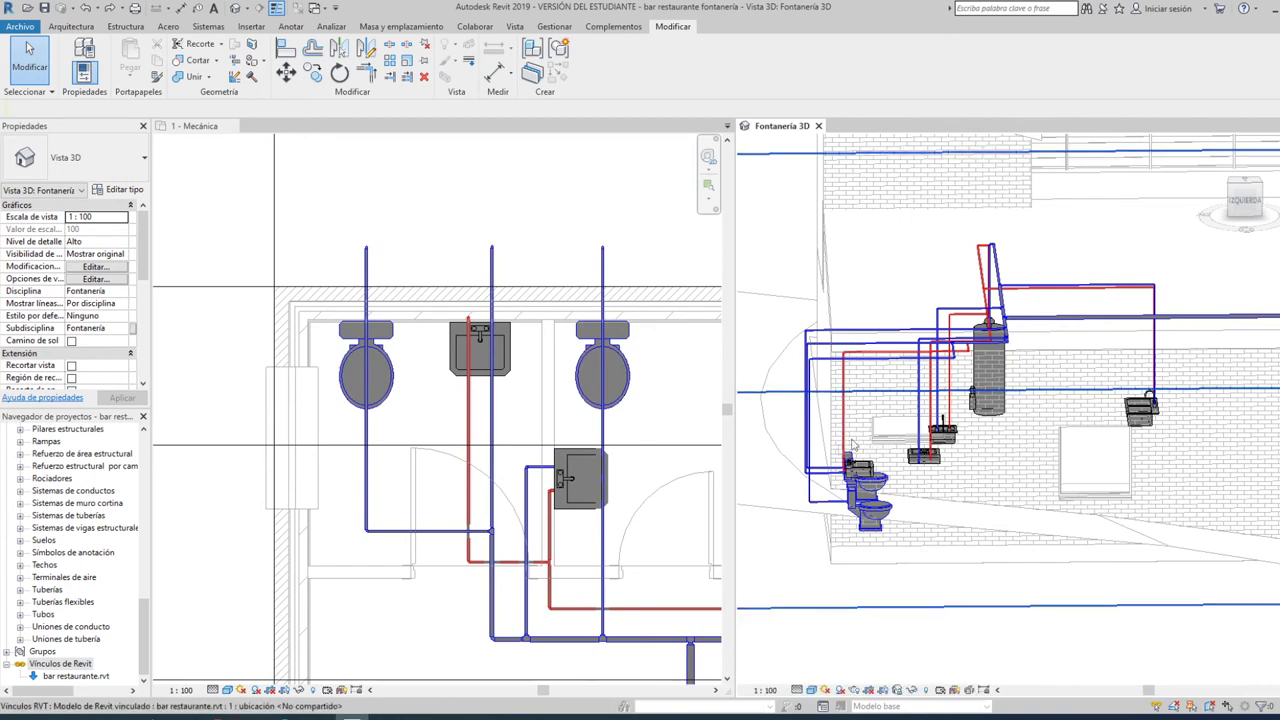
pyautogui.keyDown('shift'); pyautogui.moveTo(843, 450); pyautogui.dragTo(813, 485, button='middle'); pyautogui.keyUp('shift')
pyautogui.click(808, 481)
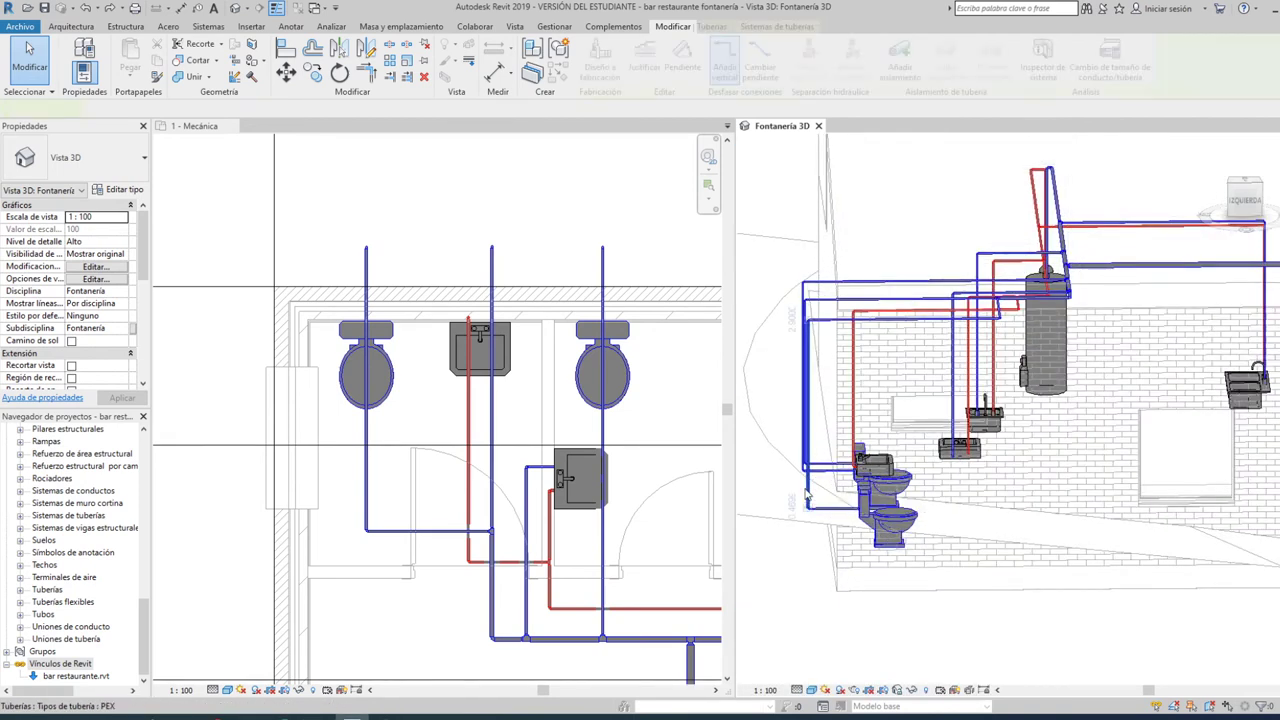
pyautogui.moveTo(816, 474); pyautogui.dragTo(856, 478)
pyautogui.moveTo(803, 390)
pyautogui.mouseDown()
pyautogui.moveTo(855, 385)
pyautogui.moveTo(803, 362)
pyautogui.mouseUp()
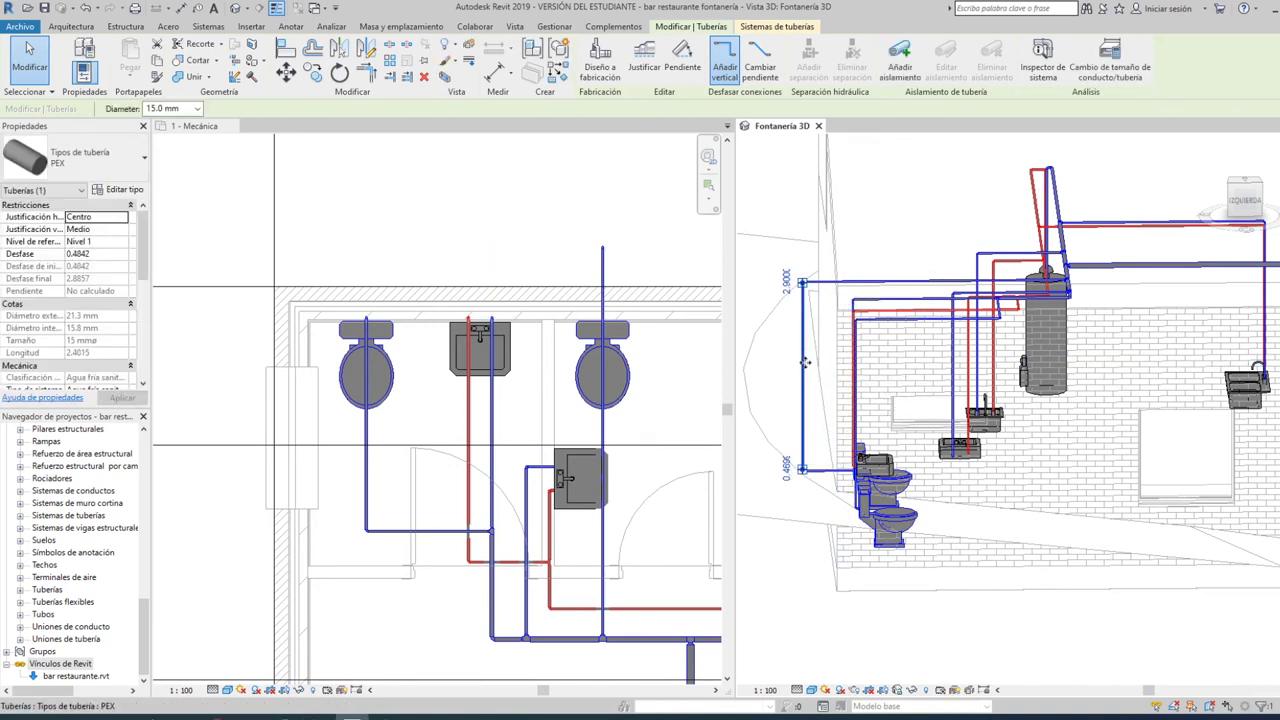
pyautogui.moveTo(821, 363); pyautogui.dragTo(868, 365)
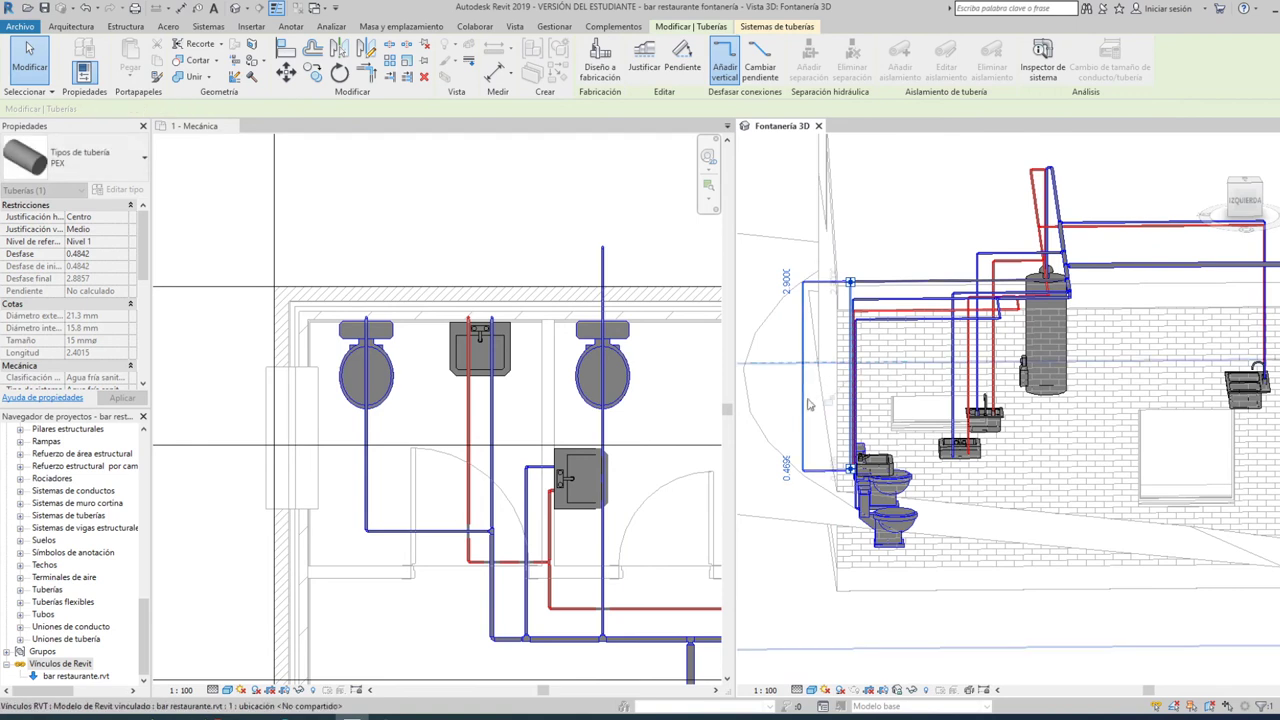
# - Check the shifted pipe in plan and 3D, clear the selection, and return to 1 - Mecánica
pyautogui.click(425, 246)
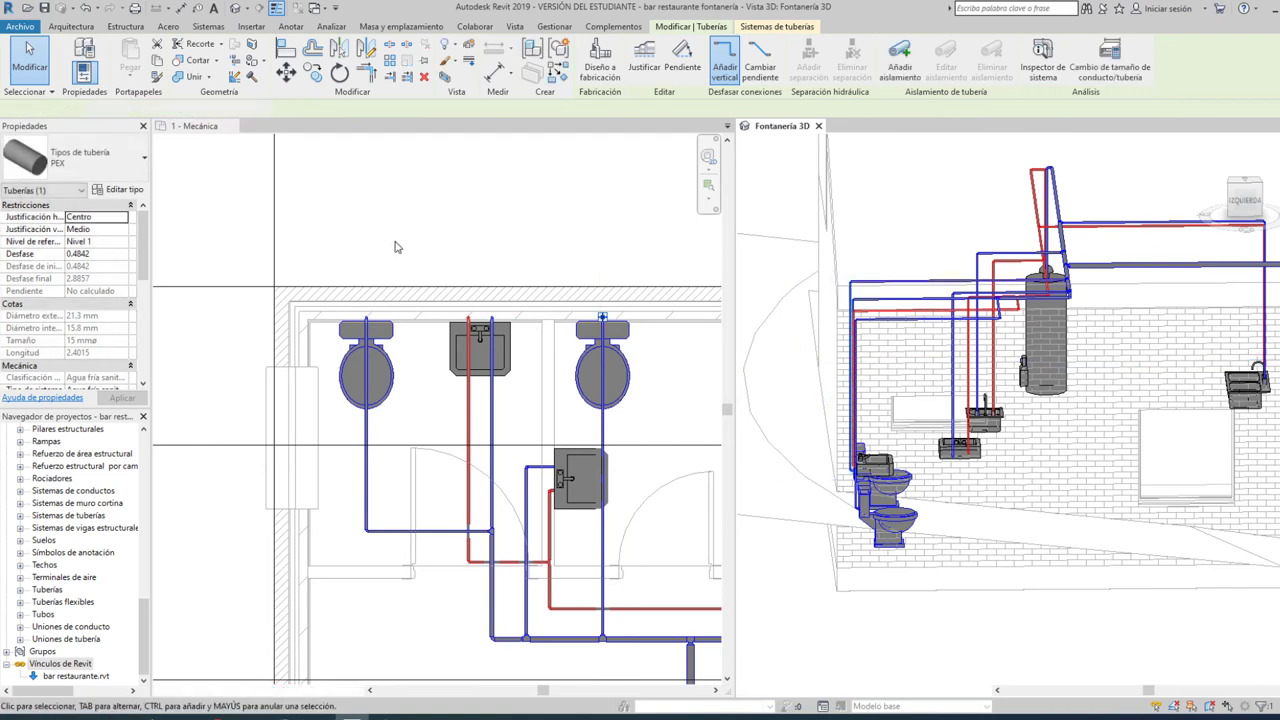
pyautogui.scroll(-4, 390, 251)
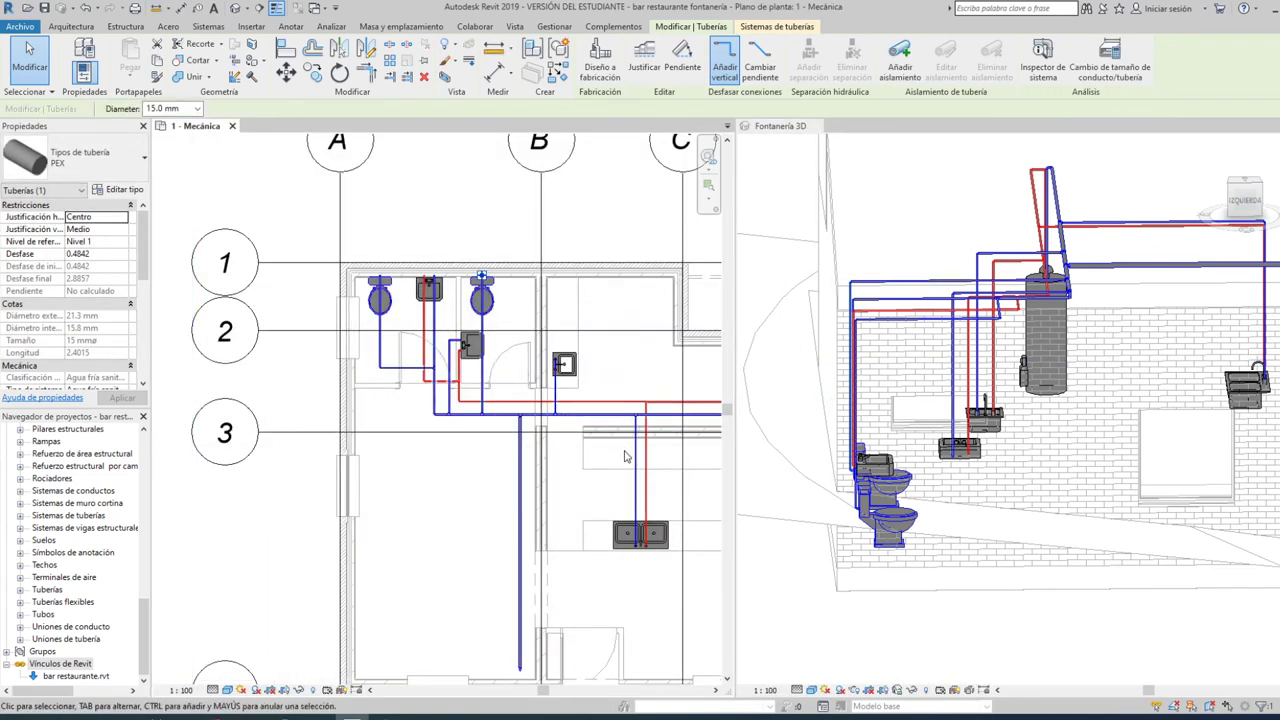
pyautogui.click(1025, 474)
pyautogui.moveTo(1025, 474)
pyautogui.keyDown('shift'); pyautogui.mouseDown(button='middle')
pyautogui.moveTo(1092, 443)
pyautogui.moveTo(946, 436)
pyautogui.moveTo(1036, 466)
pyautogui.moveTo(960, 445)
pyautogui.moveTo(883, 470)
pyautogui.moveTo(878, 311)
pyautogui.mouseUp(button='middle'); pyautogui.keyUp('shift')
pyautogui.scroll(3, 955, 443)
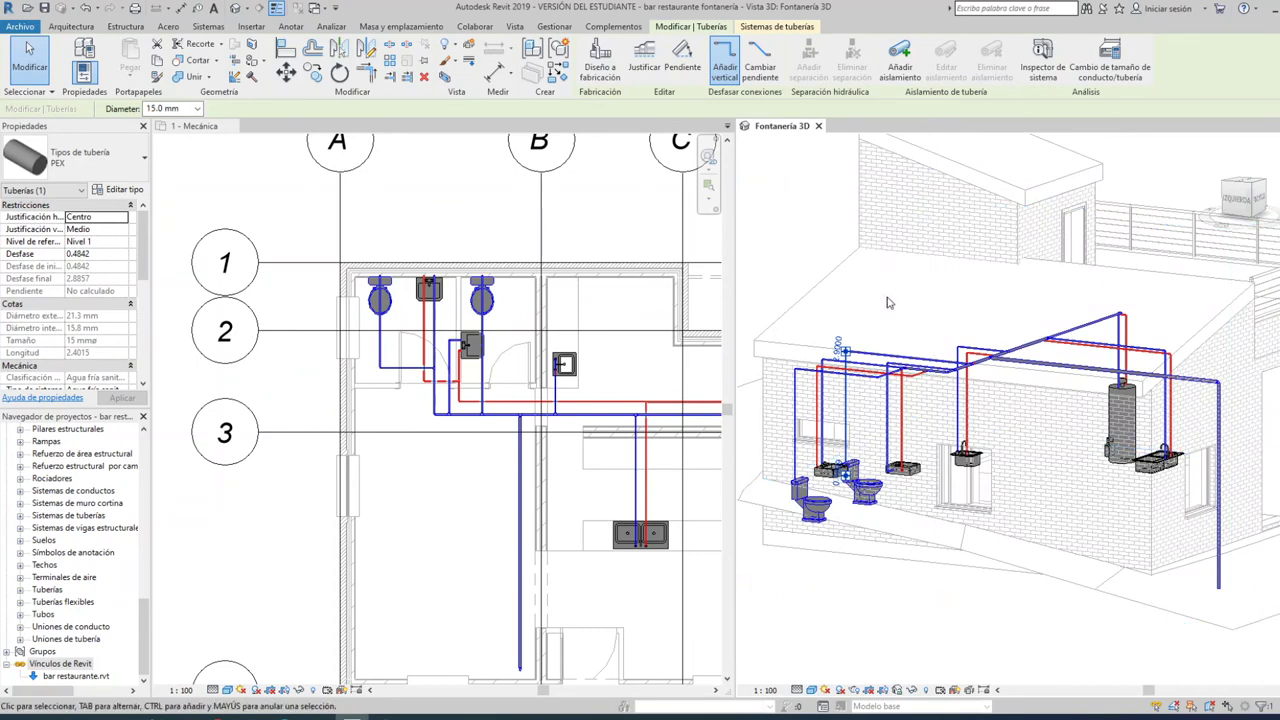
pyautogui.press('Escape')
pyautogui.click(414, 224)
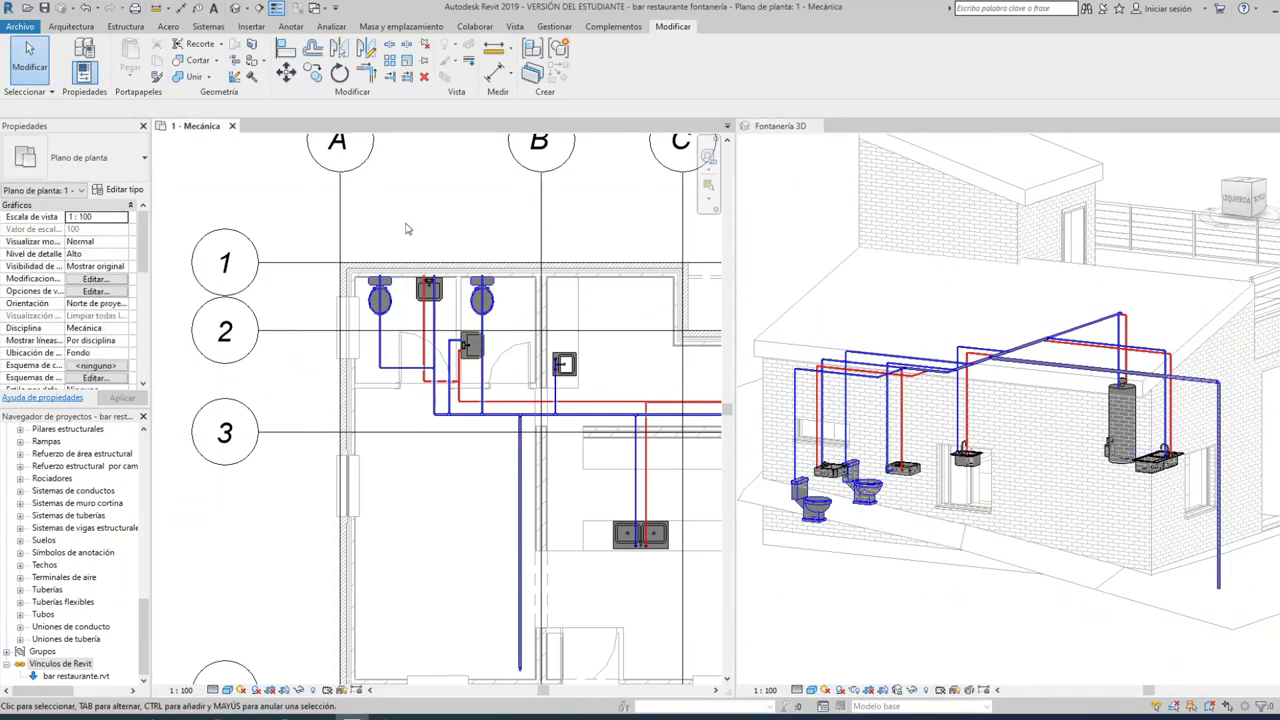
pyautogui.scroll(-2, 412, 225)
pyautogui.scroll(1, 530, 323)
pyautogui.scroll(1, 580, 355)
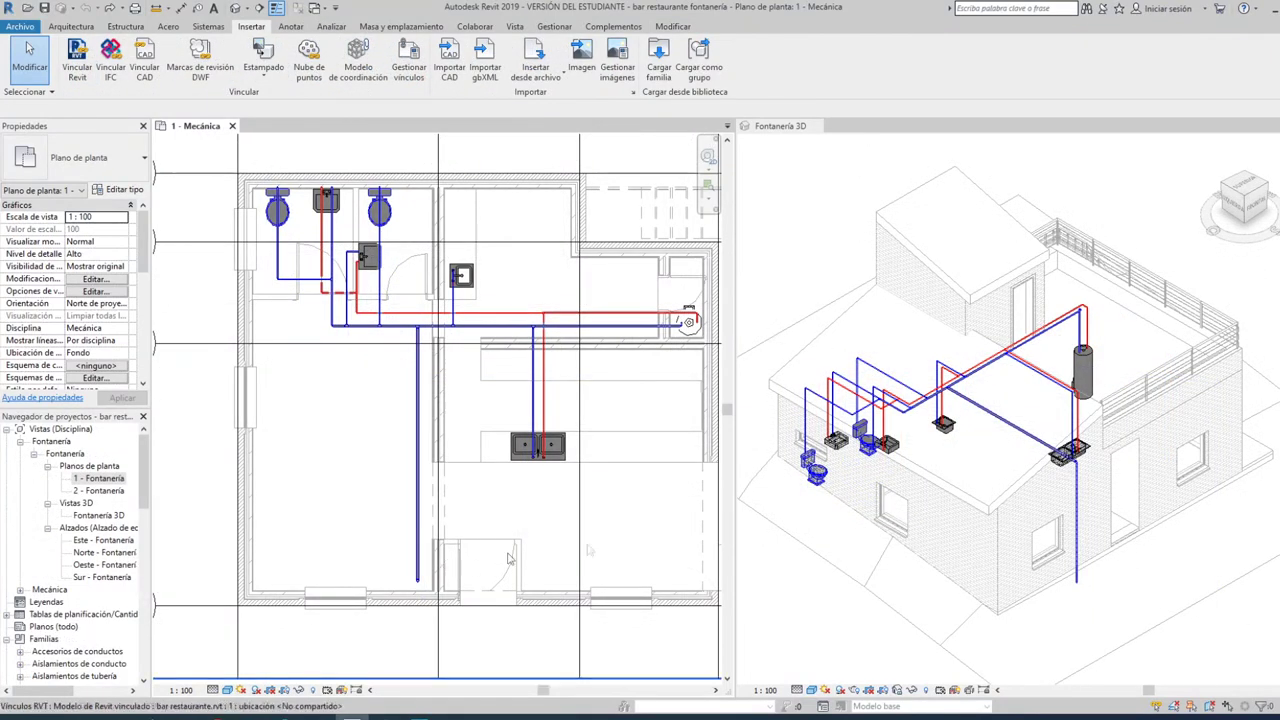
# - From a corner ViewCube view, shift the 40 mm vertical pipe on the outer wall sideways
pyautogui.click(1270, 192)
pyautogui.click(1267, 190)
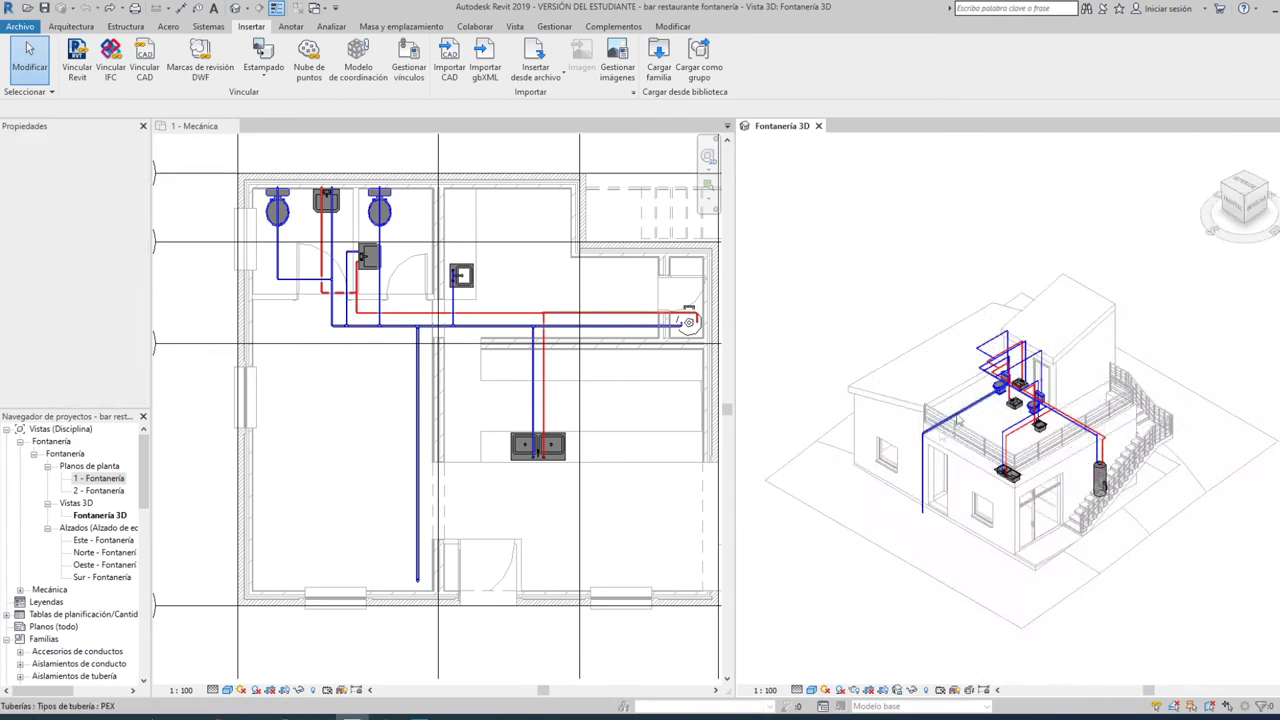
pyautogui.scroll(3, 929, 459)
pyautogui.scroll(2, 929, 459)
pyautogui.click(929, 470)
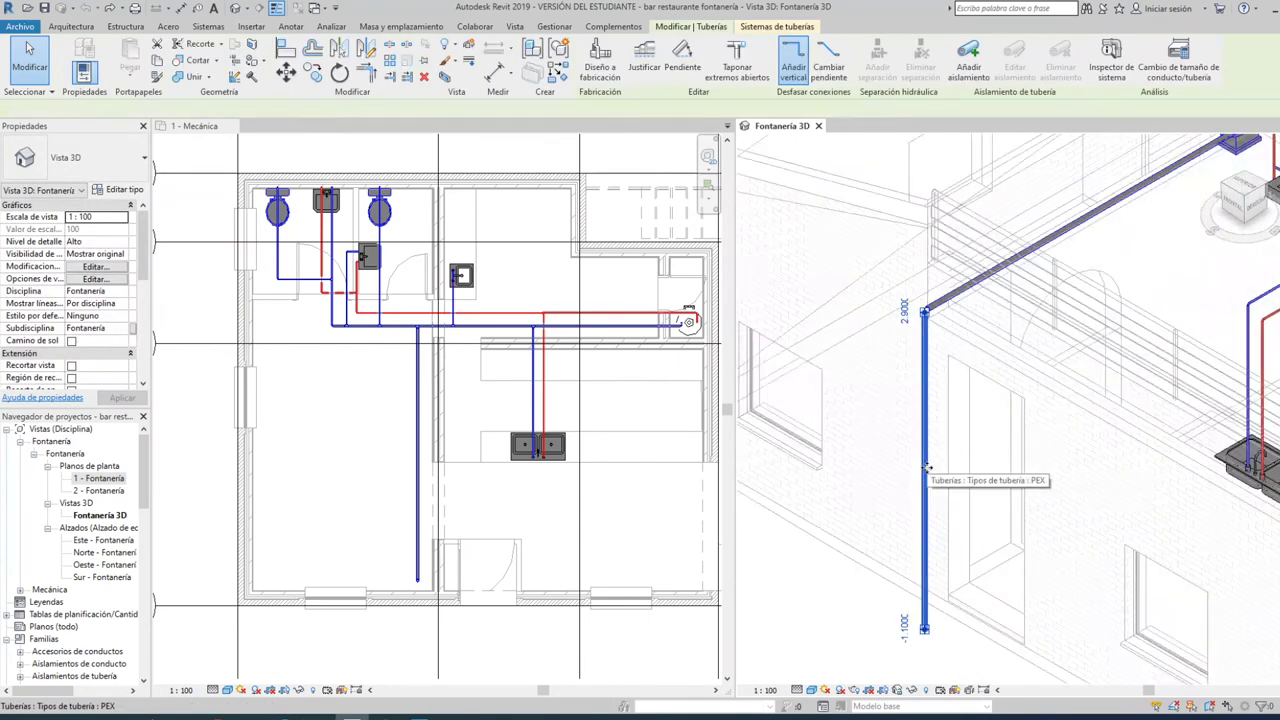
pyautogui.scroll(2, 929, 470)
pyautogui.moveTo(927, 470); pyautogui.dragTo(878, 503)
pyautogui.scroll(-3, 1050, 374)
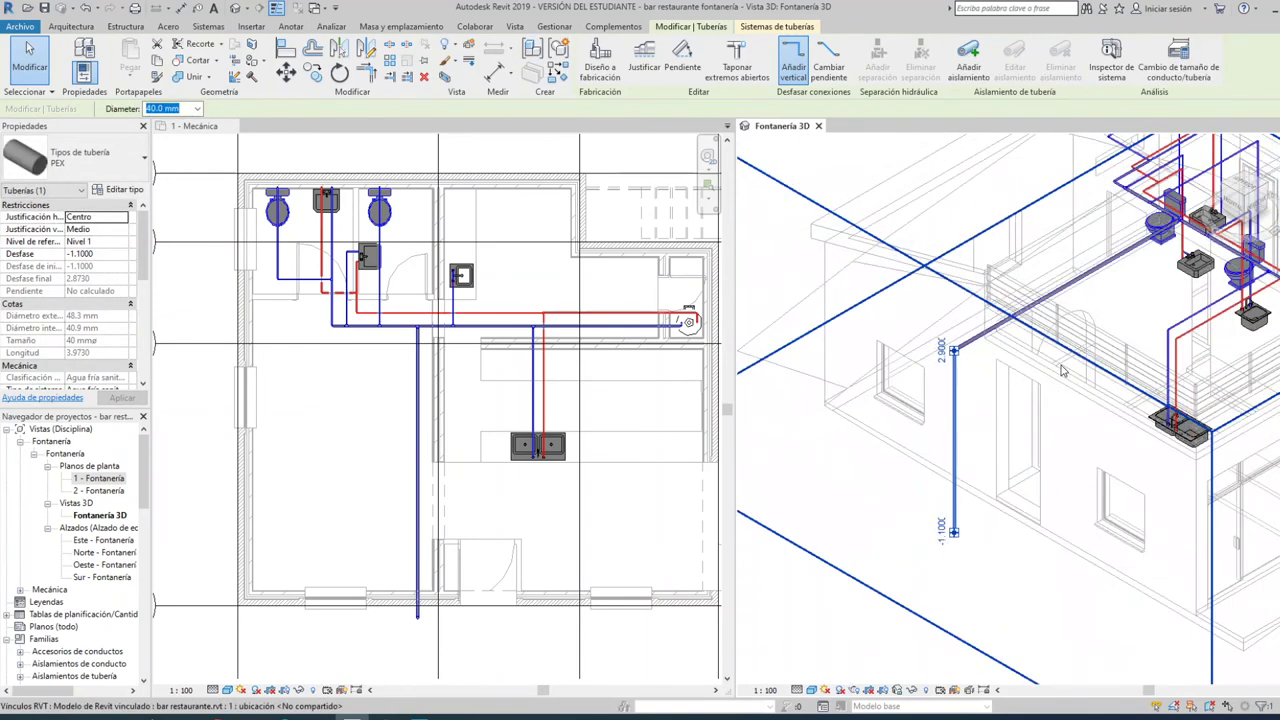
pyautogui.press('Escape')
pyautogui.scroll(1, 1008, 377)
pyautogui.scroll(-3, 1008, 377)
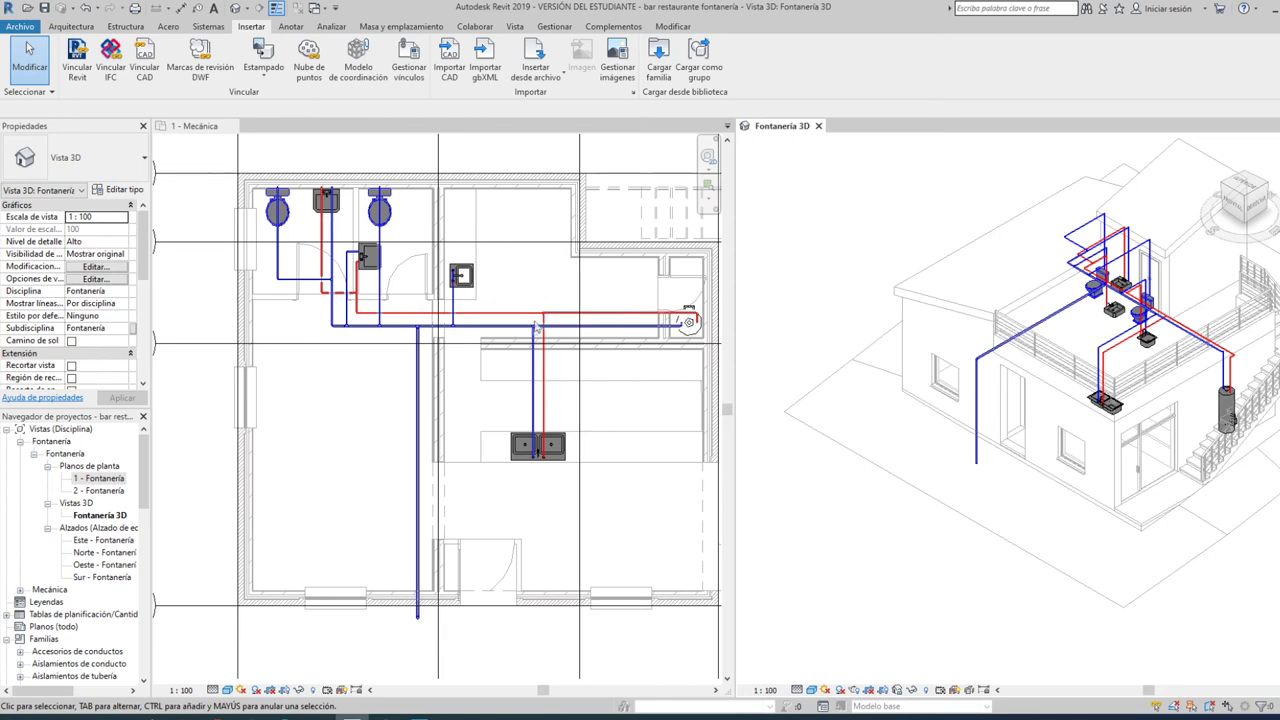
# - From the Derecha view, select the connected pipe run with its two fixtures (38 elements)
pyautogui.click(1255, 206)
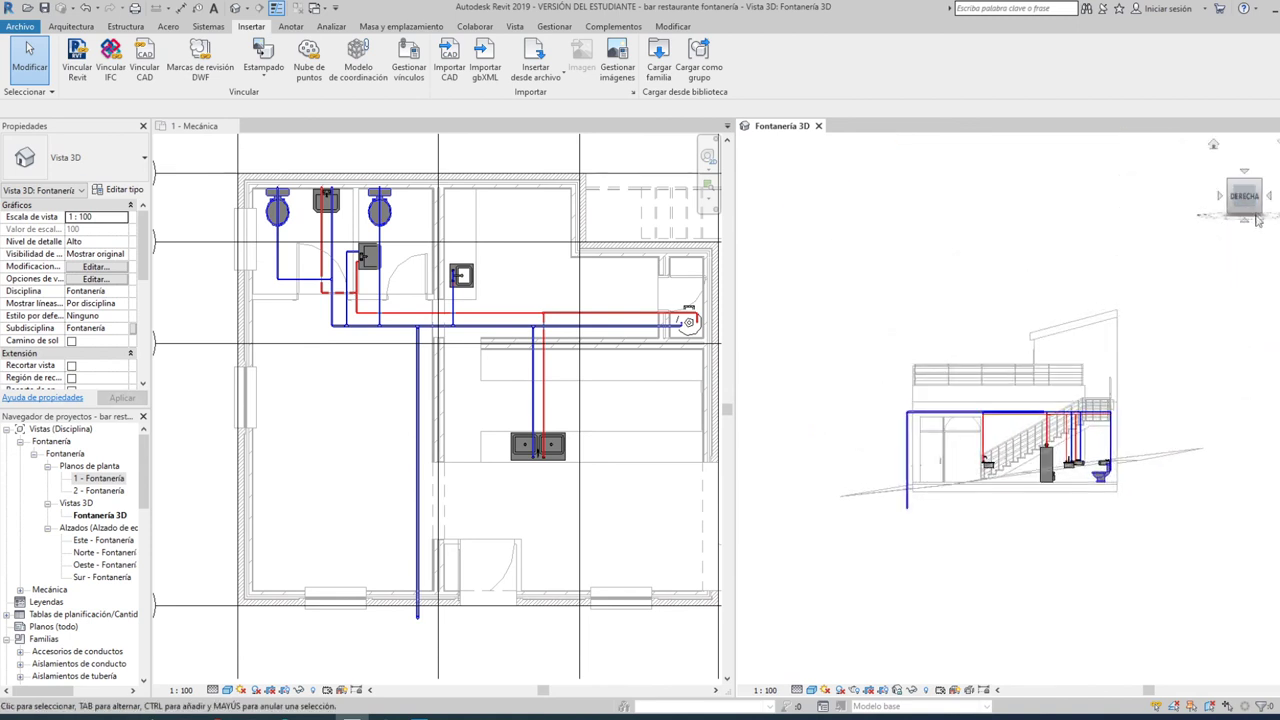
pyautogui.scroll(3, 947, 521)
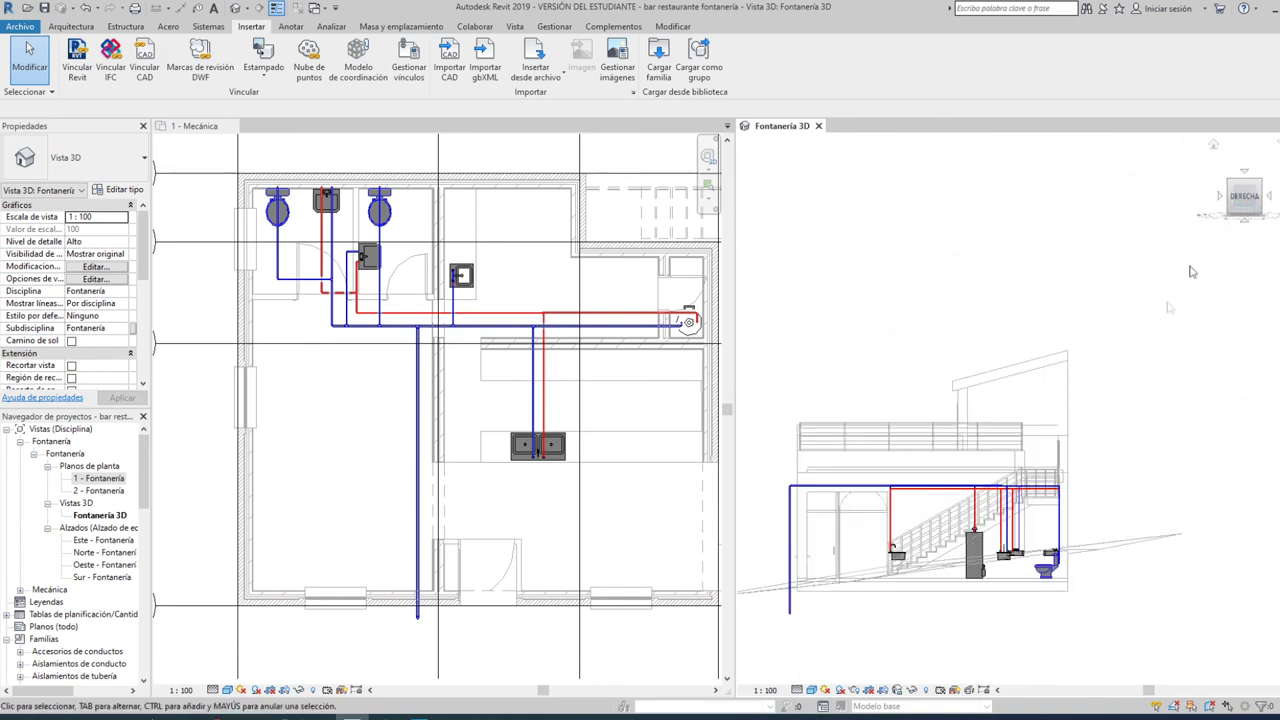
pyautogui.scroll(2, 947, 521)
pyautogui.scroll(2, 950, 515)
pyautogui.scroll(1, 960, 510)
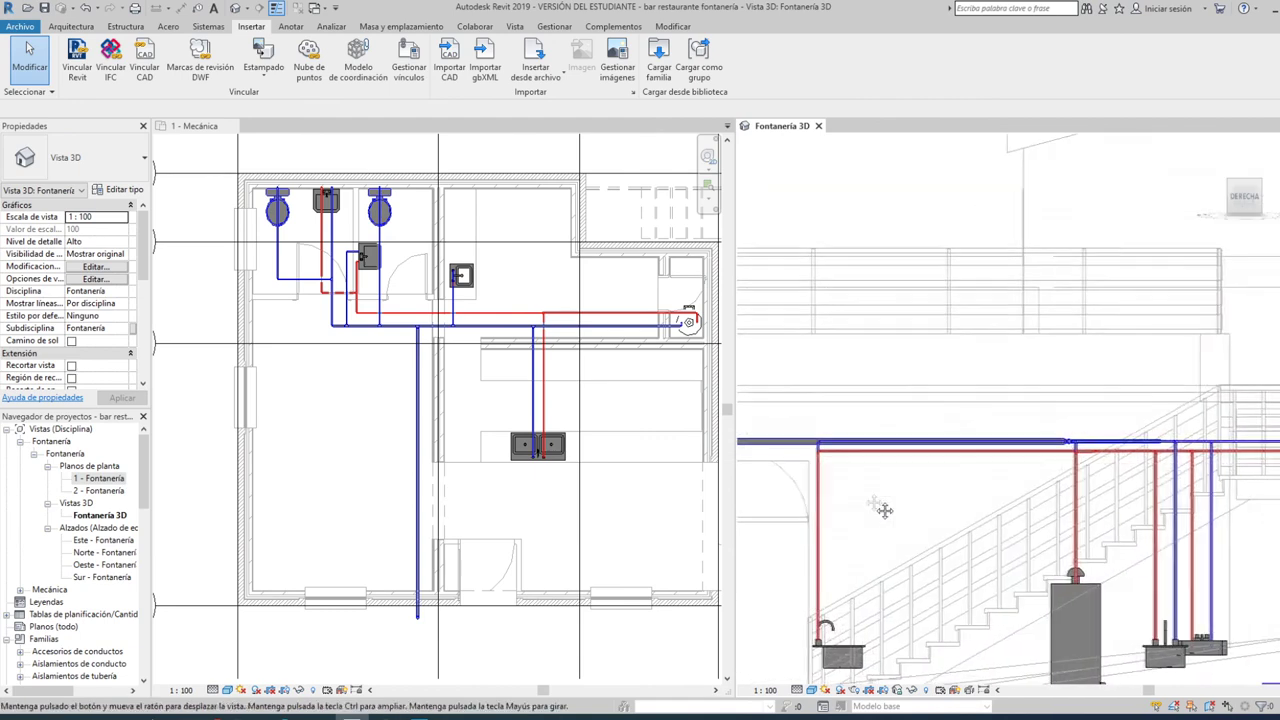
pyautogui.scroll(2, 856, 432)
pyautogui.scroll(1, 868, 427)
pyautogui.scroll(1, 855, 415)
pyautogui.scroll(1, 830, 405)
pyautogui.scroll(1, 800, 392)
pyautogui.scroll(1, 772, 381)
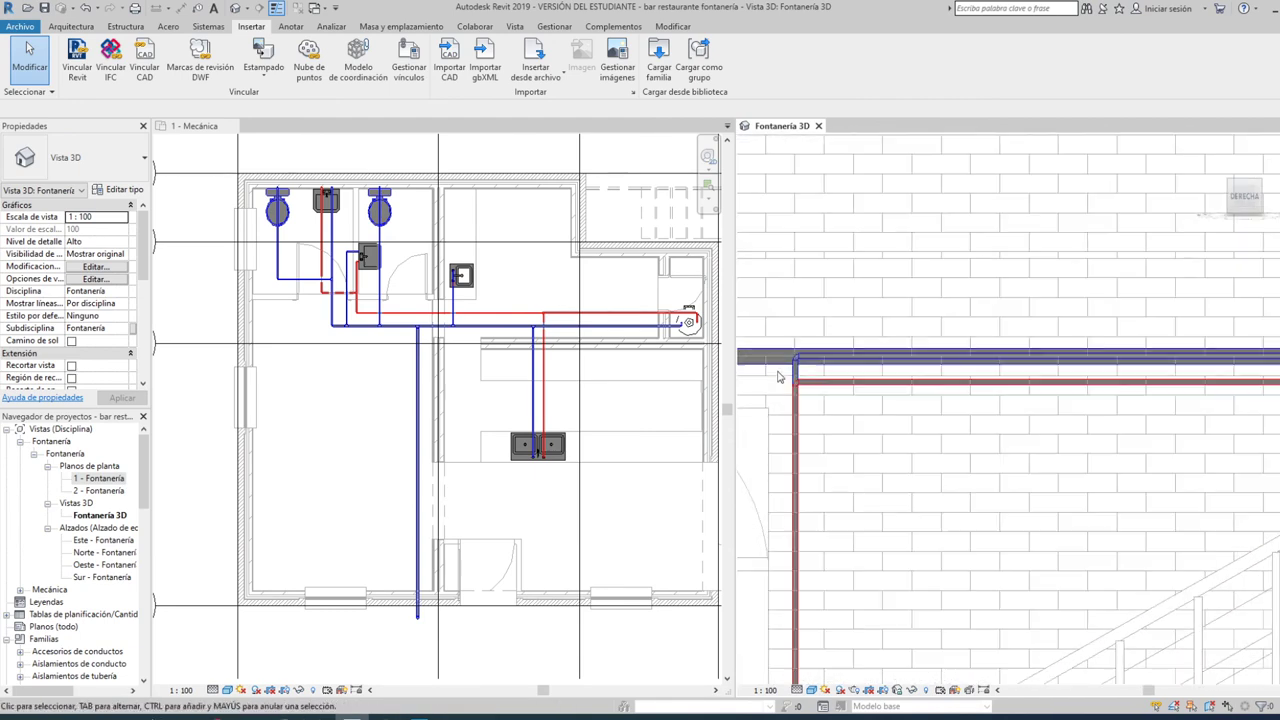
pyautogui.scroll(-2, 780, 380)
pyautogui.scroll(-2, 780, 380)
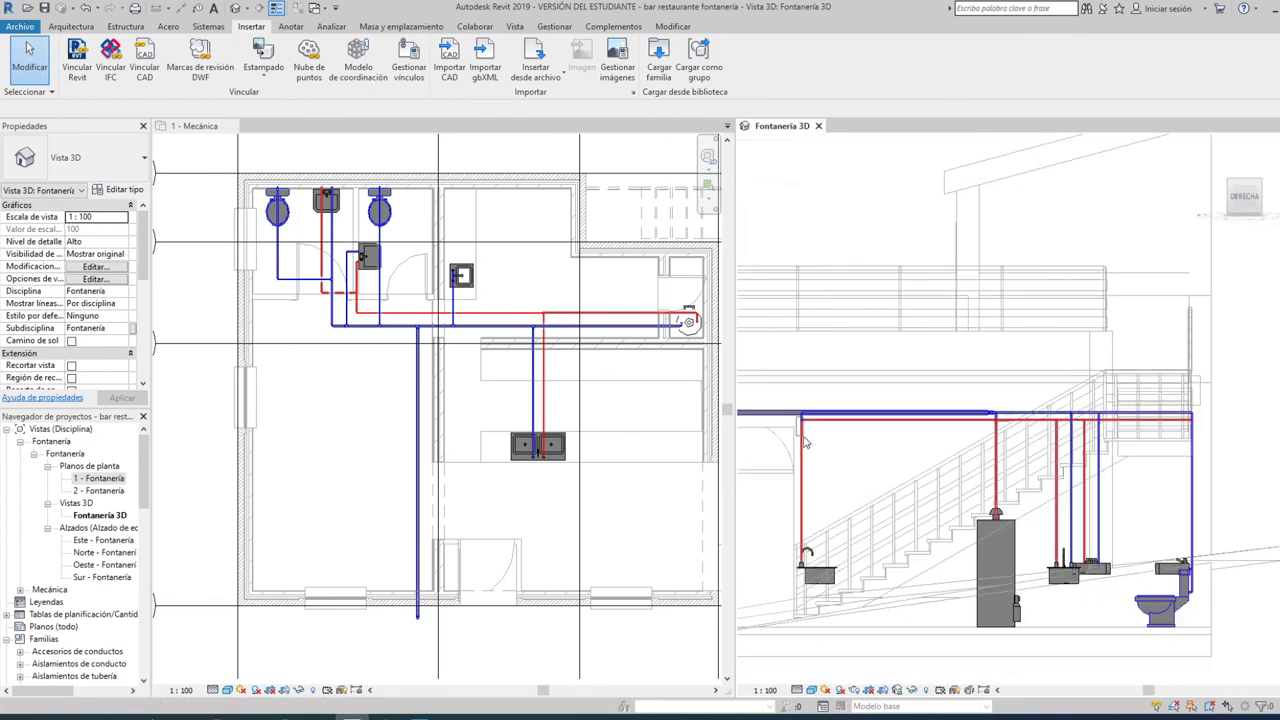
pyautogui.scroll(-1, 780, 380)
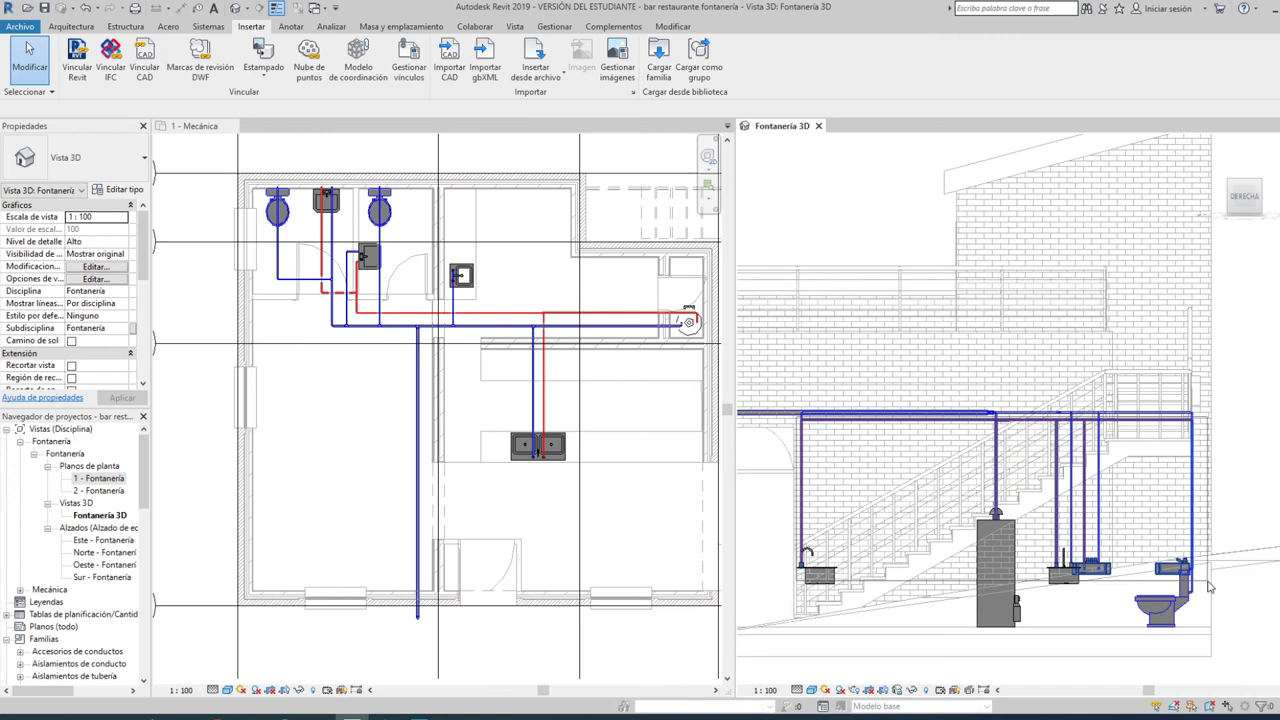
pyautogui.click(1208, 587)
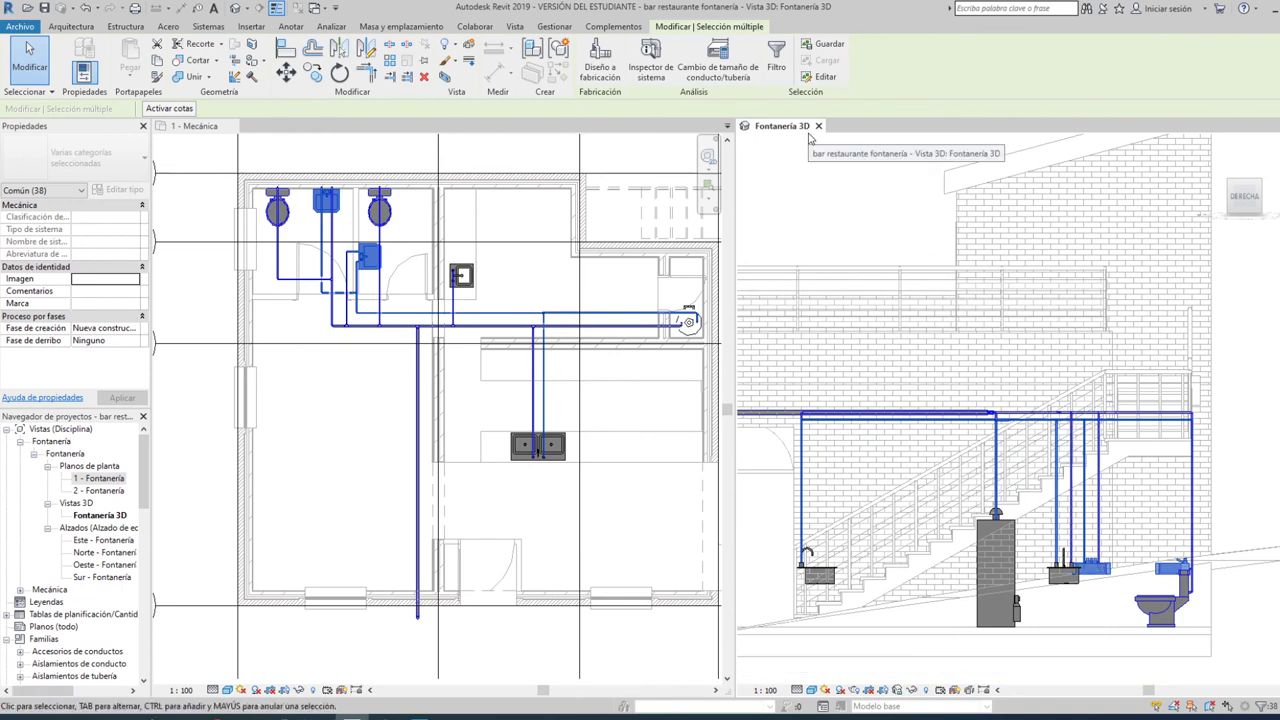
# - Filter the selection to keep only pipes and fittings, excluding the sanitary fixtures
pyautogui.click(776, 58)
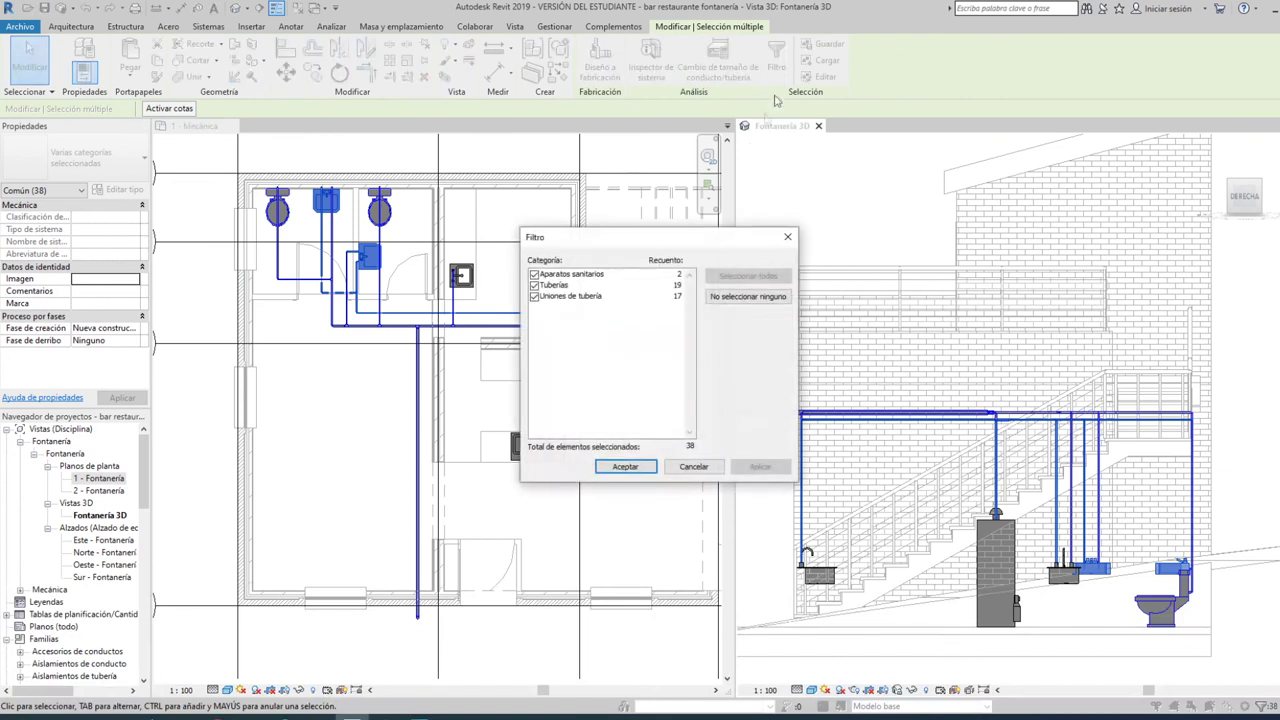
pyautogui.click(535, 274)
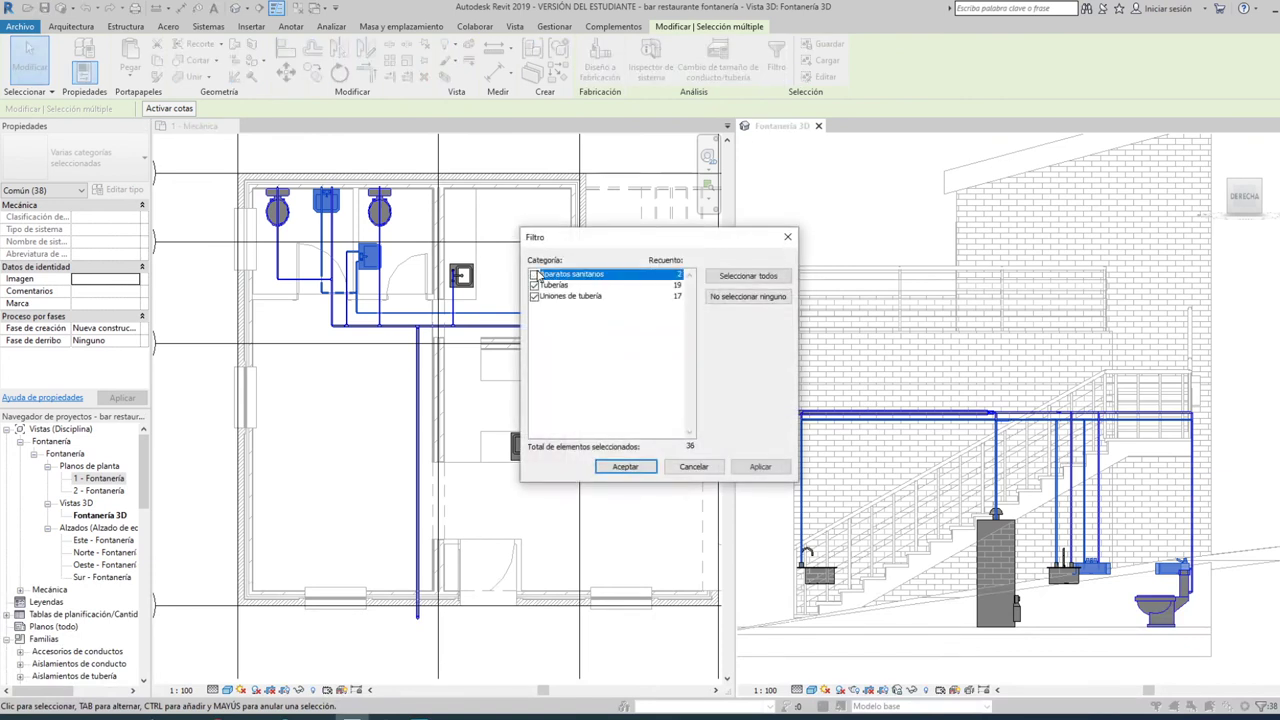
pyautogui.click(626, 467)
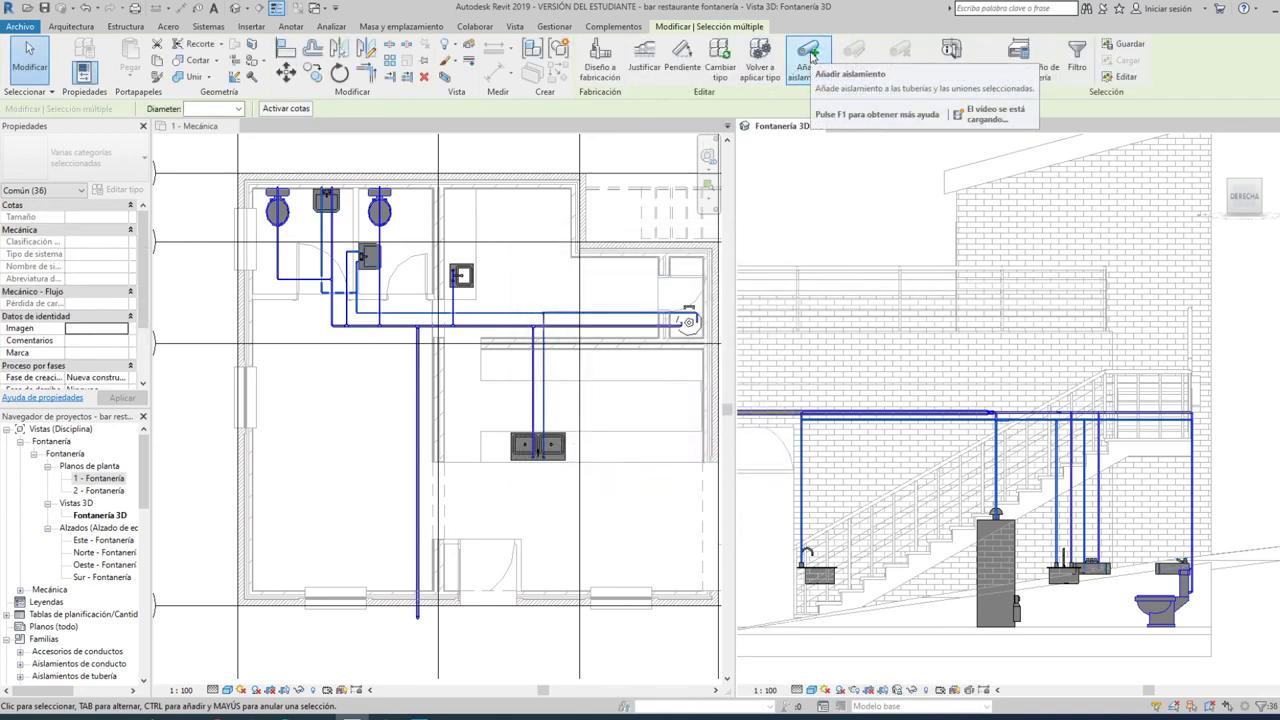
# - Add insulation to the selected pipes, view them isometrically, and clear the selection
pyautogui.click(810, 57)
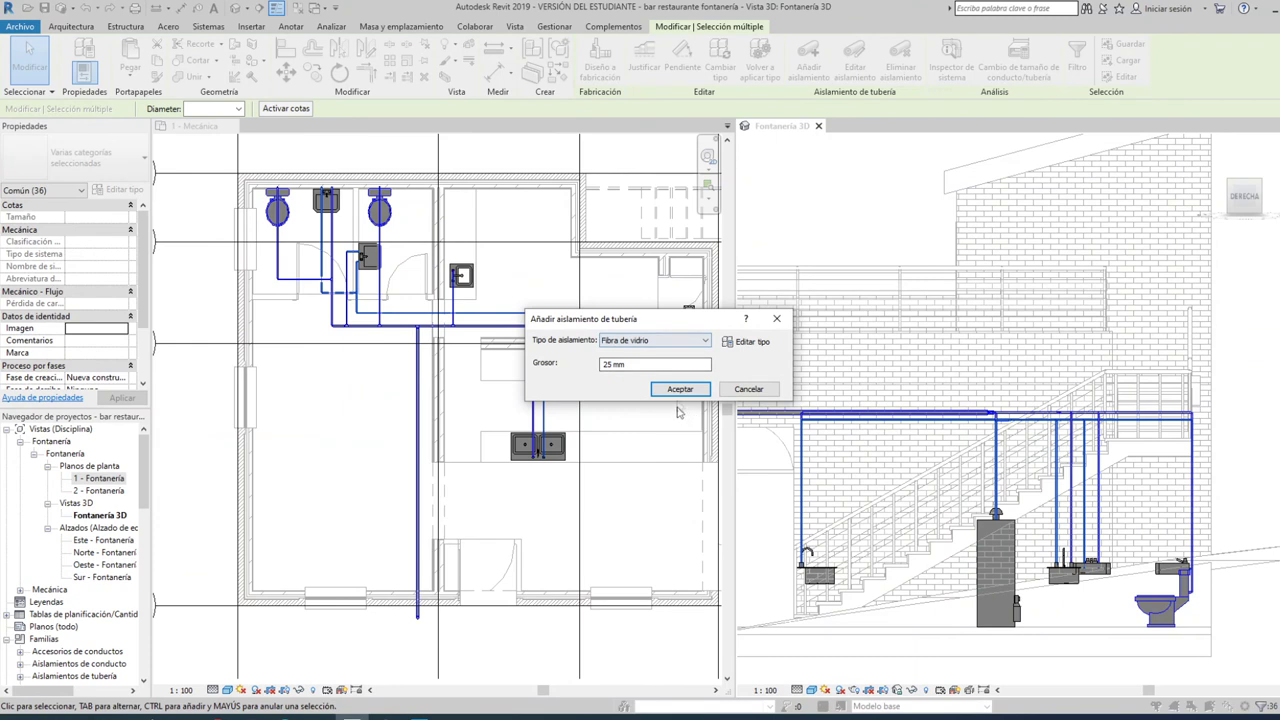
pyautogui.click(680, 390)
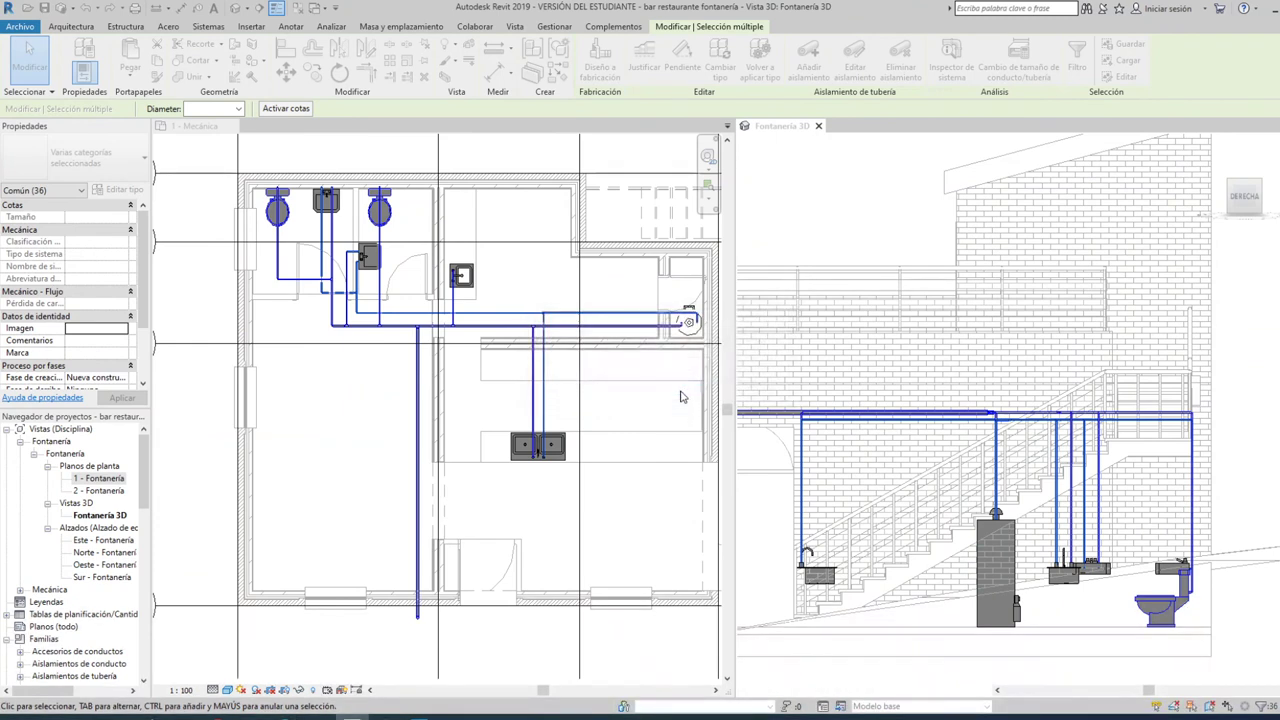
pyautogui.scroll(2, 392, 273)
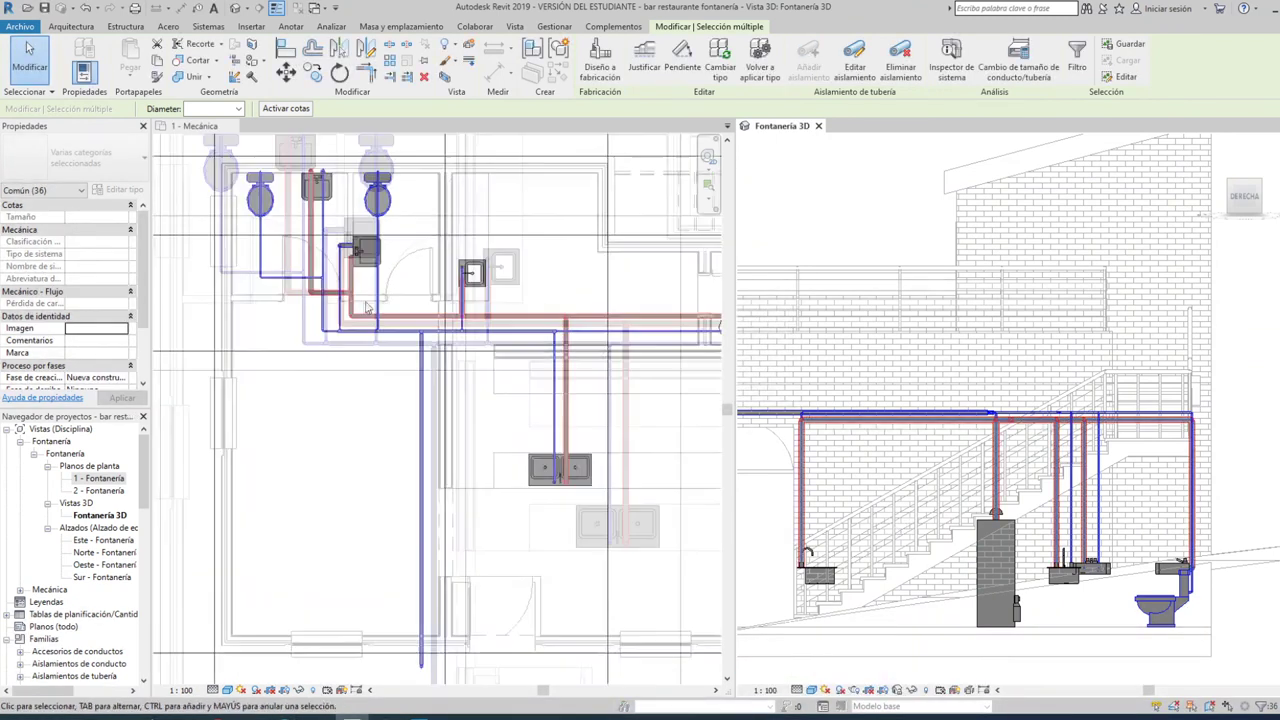
pyautogui.scroll(3, 392, 273)
pyautogui.scroll(-2, 392, 273)
pyautogui.scroll(-2, 392, 273)
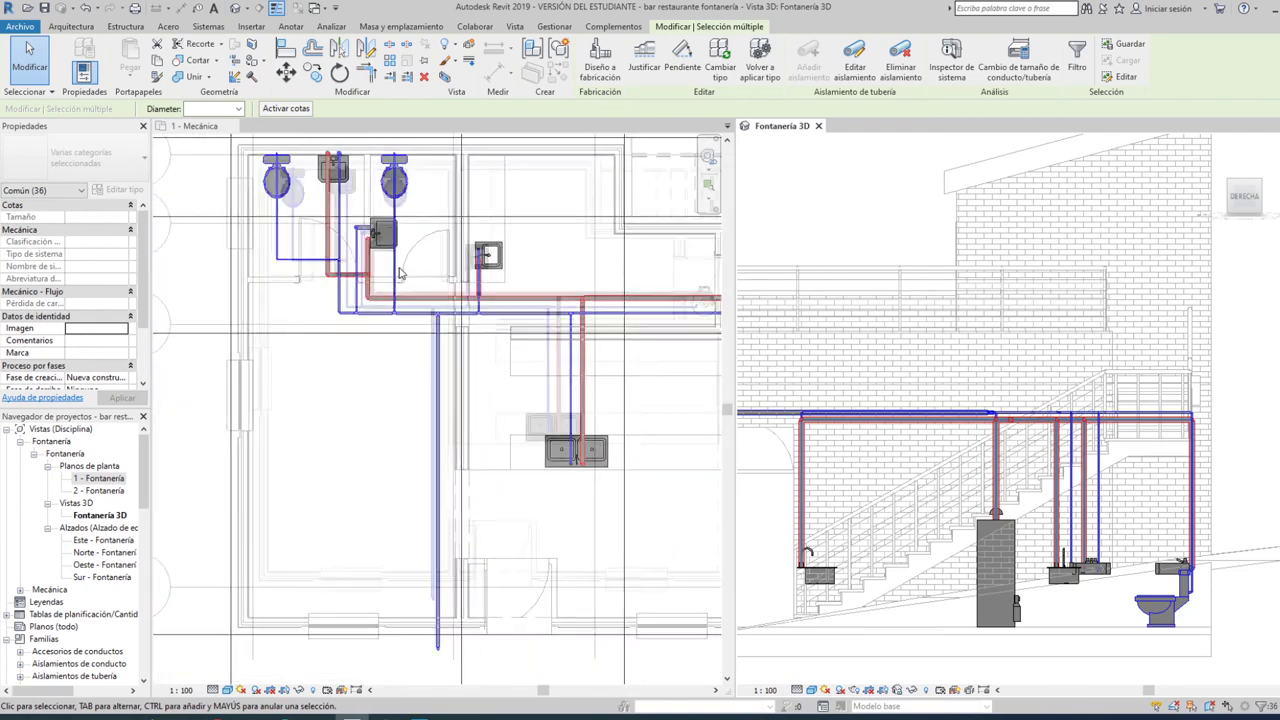
pyautogui.scroll(-1, 392, 273)
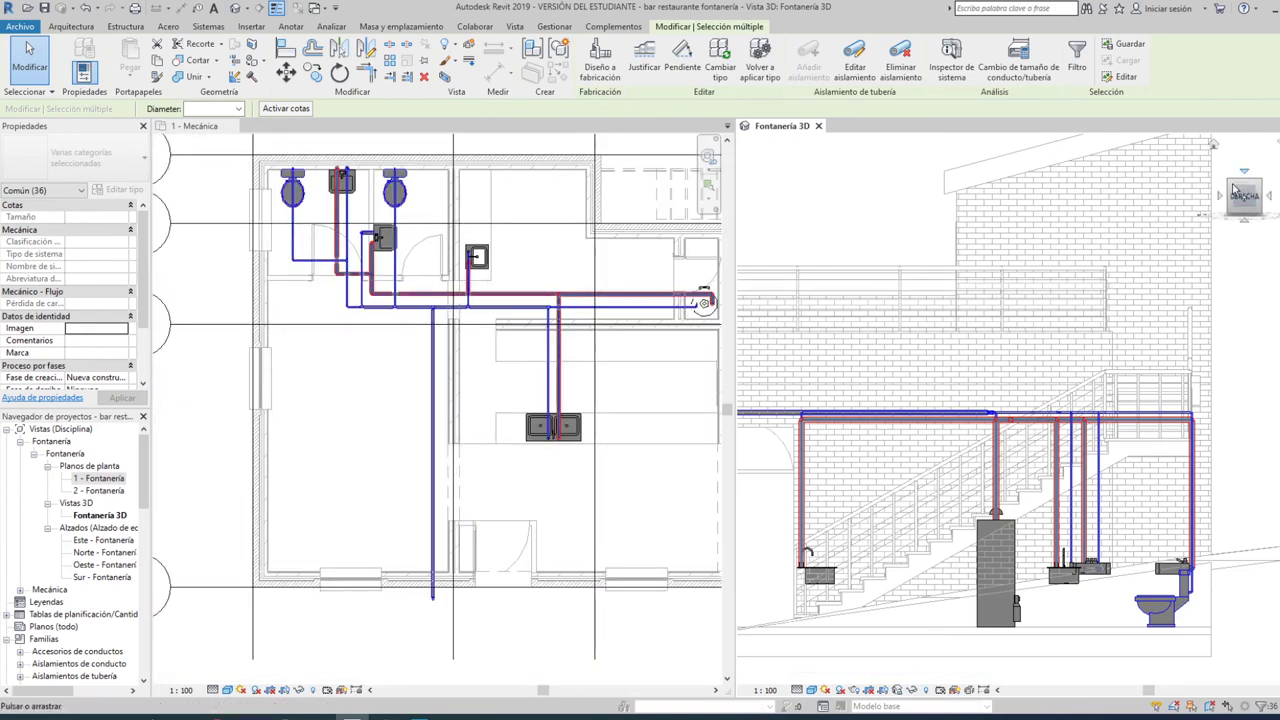
pyautogui.moveTo(1233, 190); pyautogui.dragTo(972, 145)
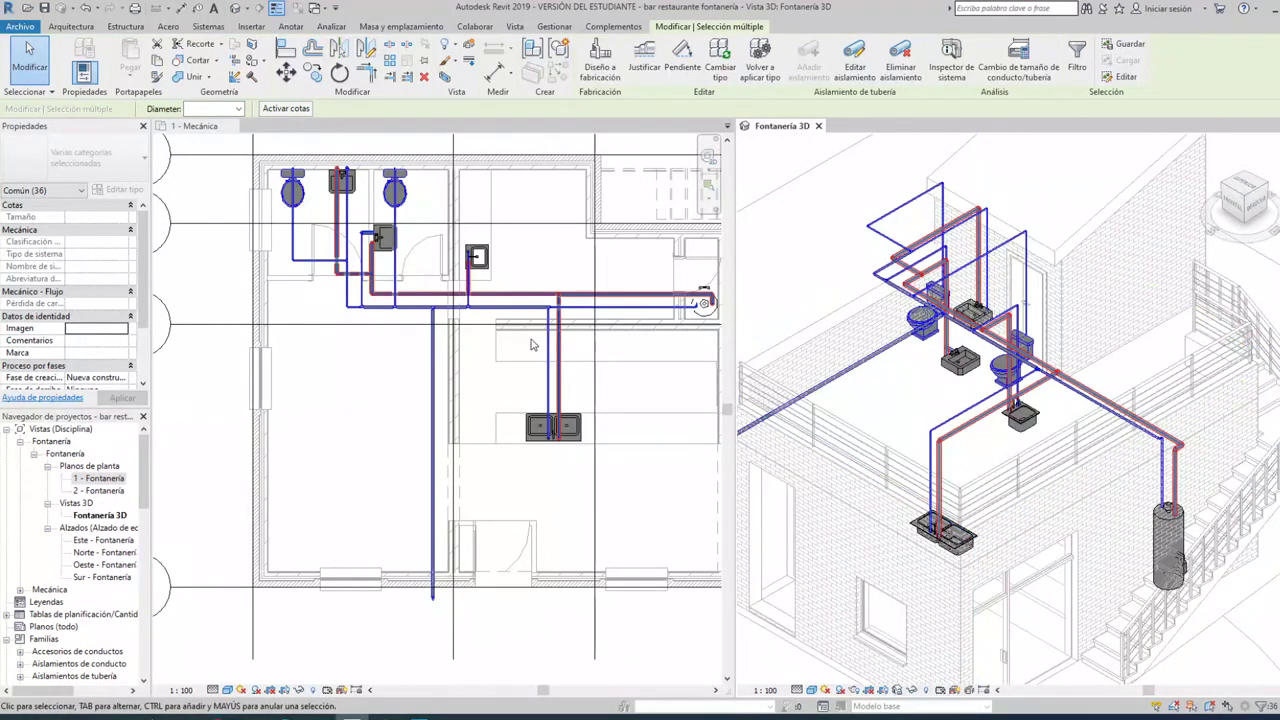
pyautogui.scroll(-2, 531, 345)
pyautogui.press('Escape')
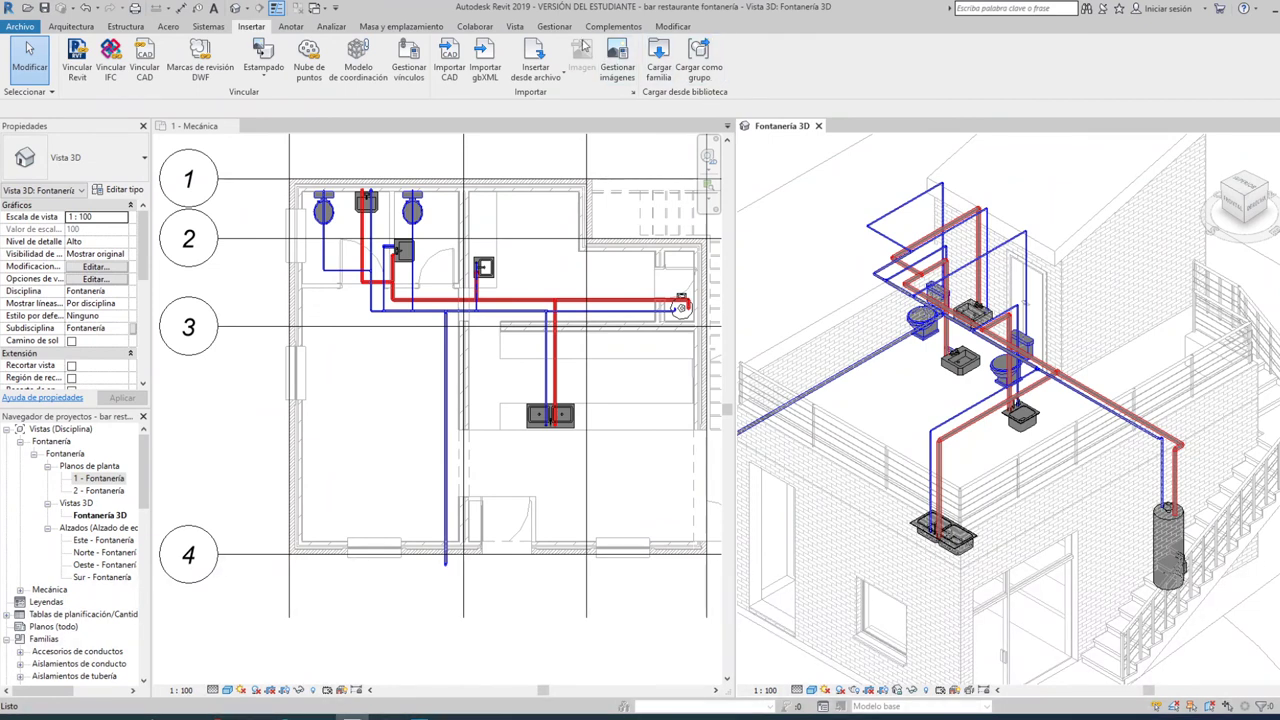
# - Show the System Browser from Vista > Interfaz de usuario
pyautogui.click(515, 27)
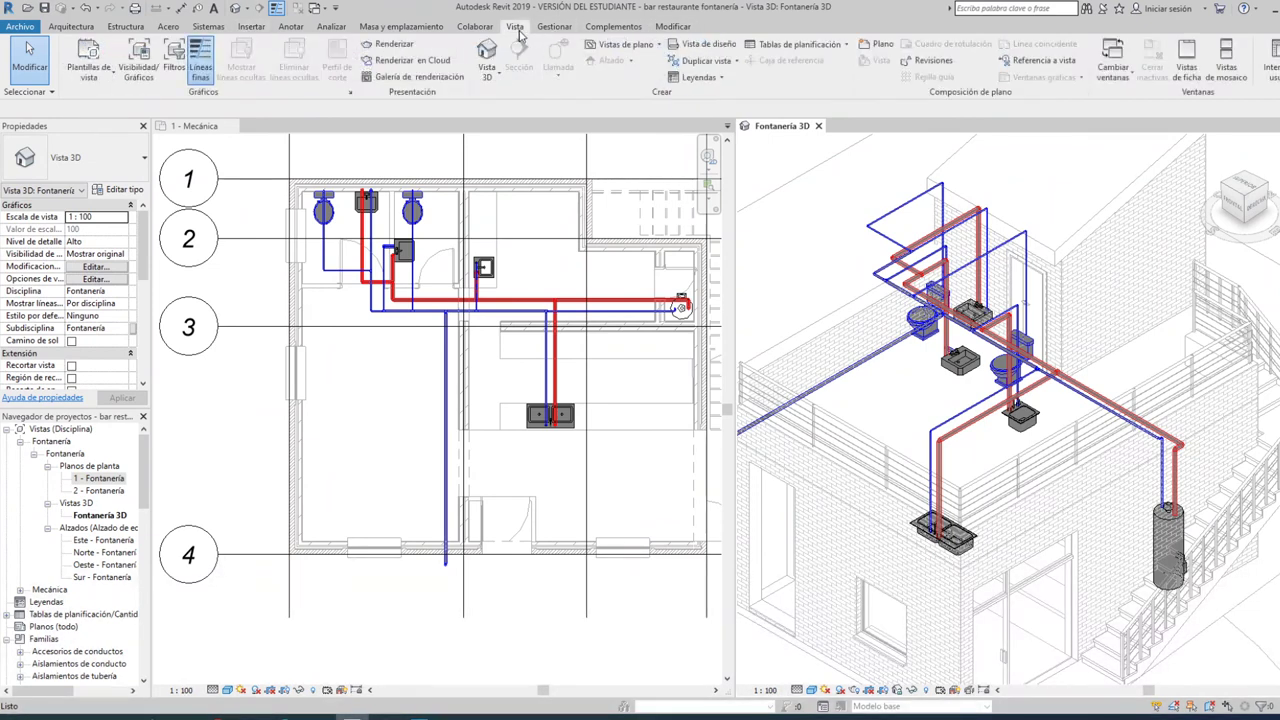
pyautogui.click(1268, 62)
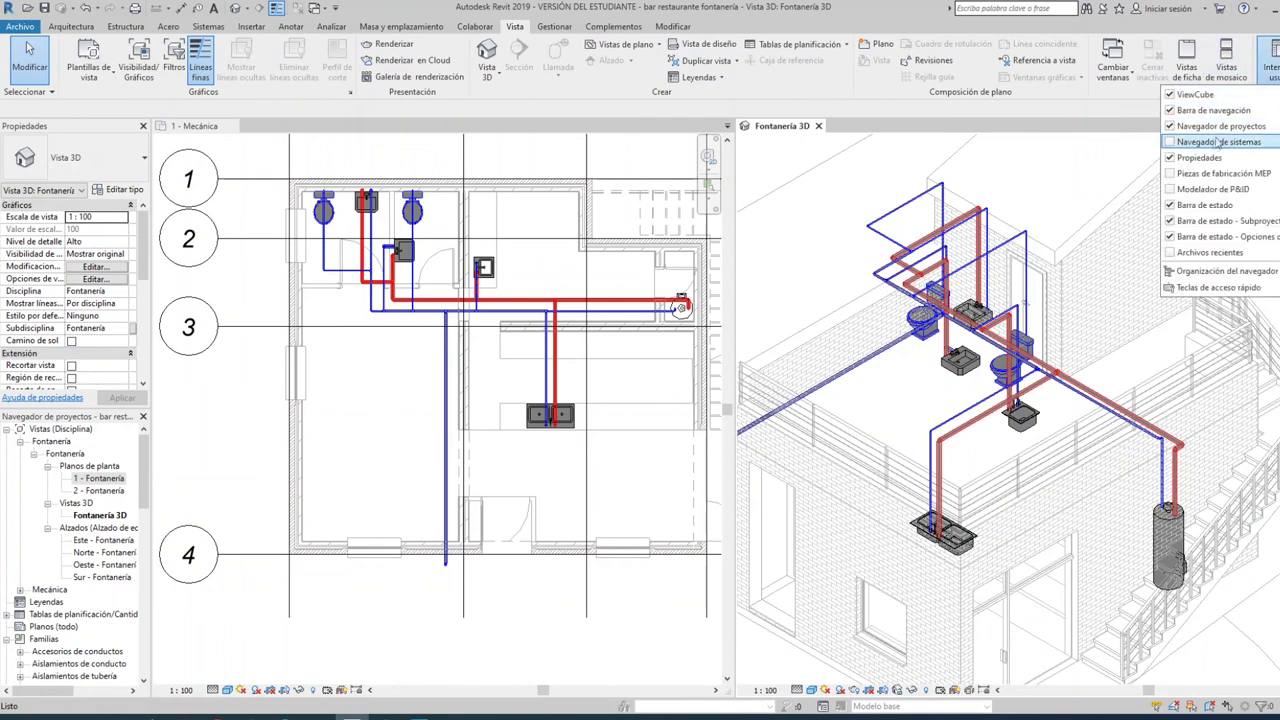
pyautogui.click(1173, 146)
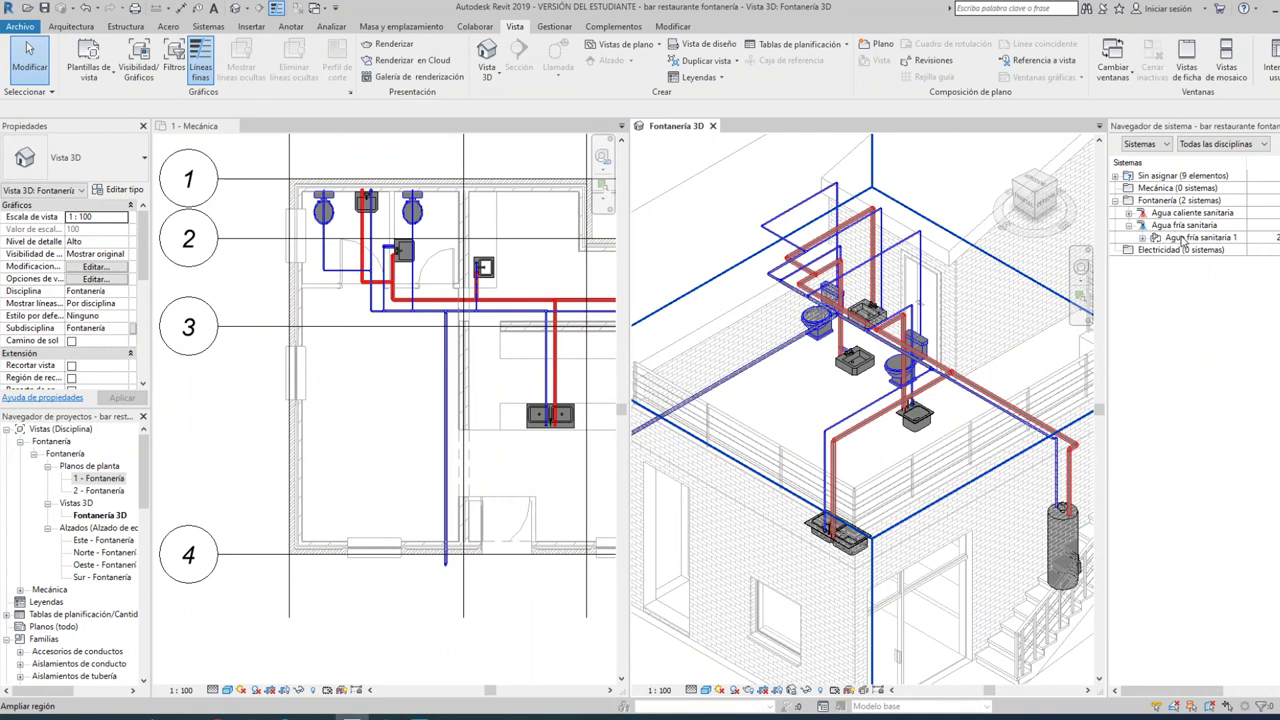
# - Select Agua fría sanitaria 1, view its context options, then activate the 1 - Mecánica plan
pyautogui.click(1183, 238)
pyautogui.rightClick(1183, 240)
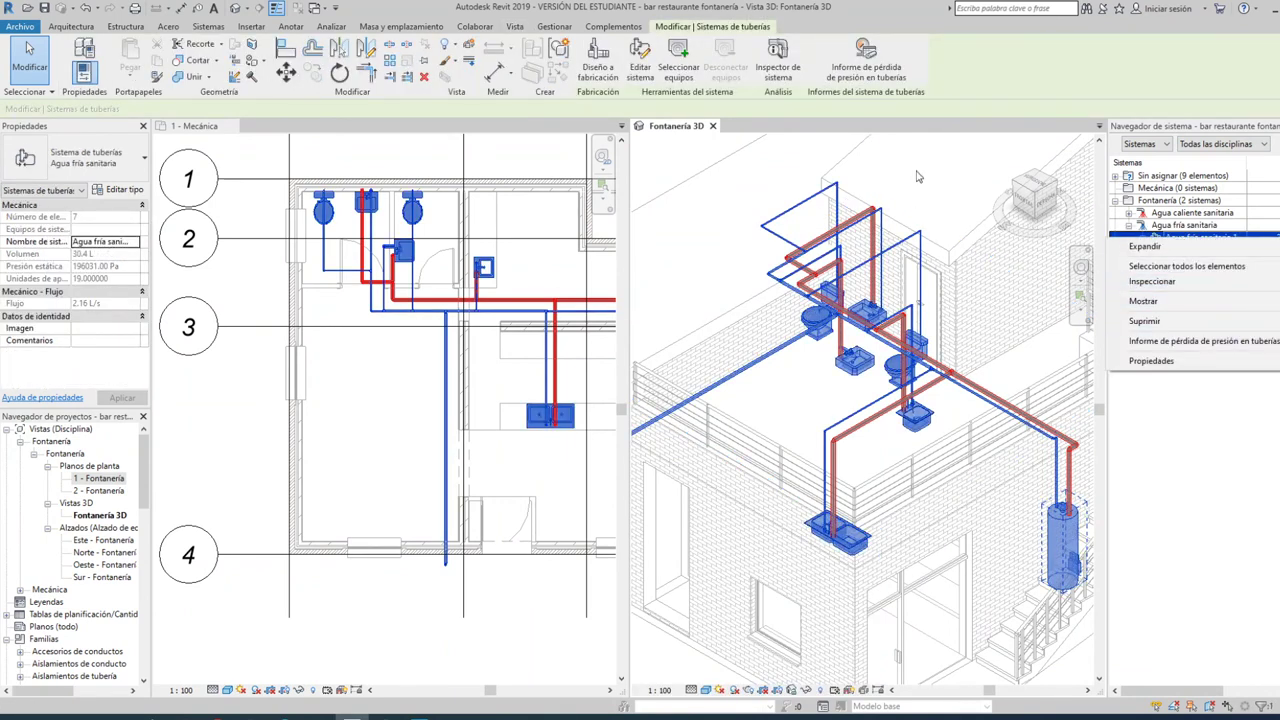
pyautogui.press('Escape')
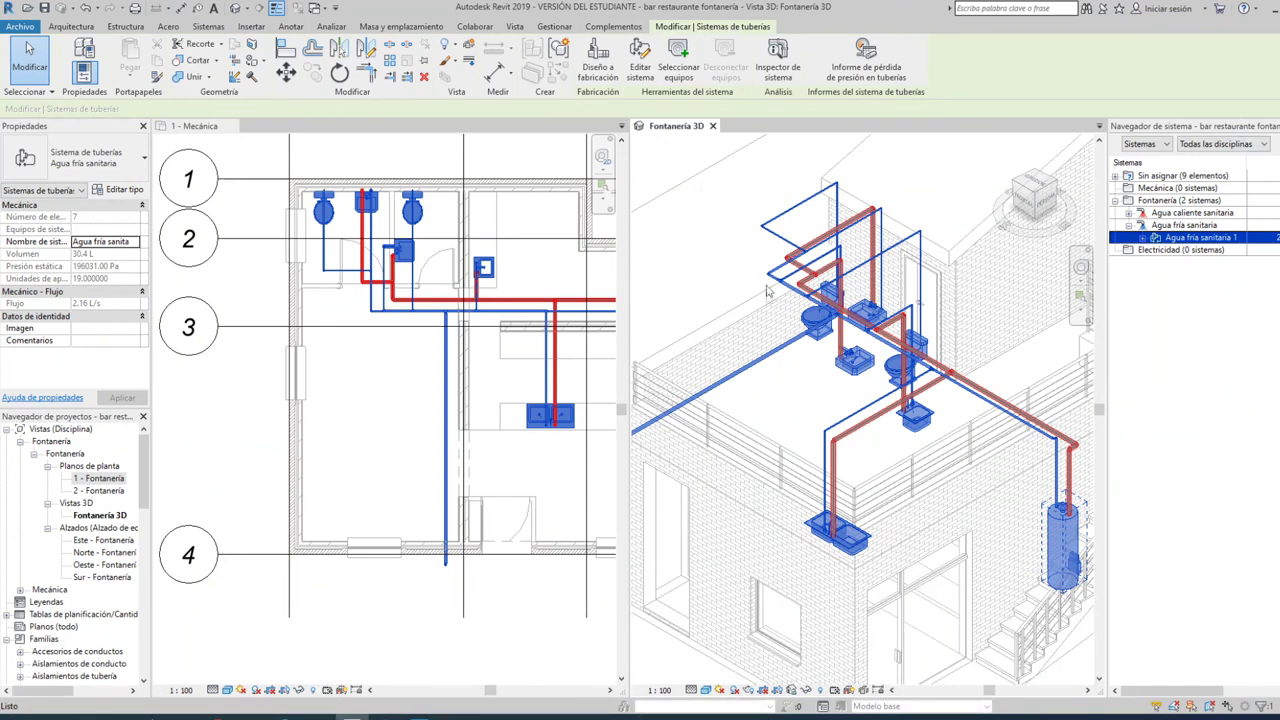
pyautogui.click(692, 176)
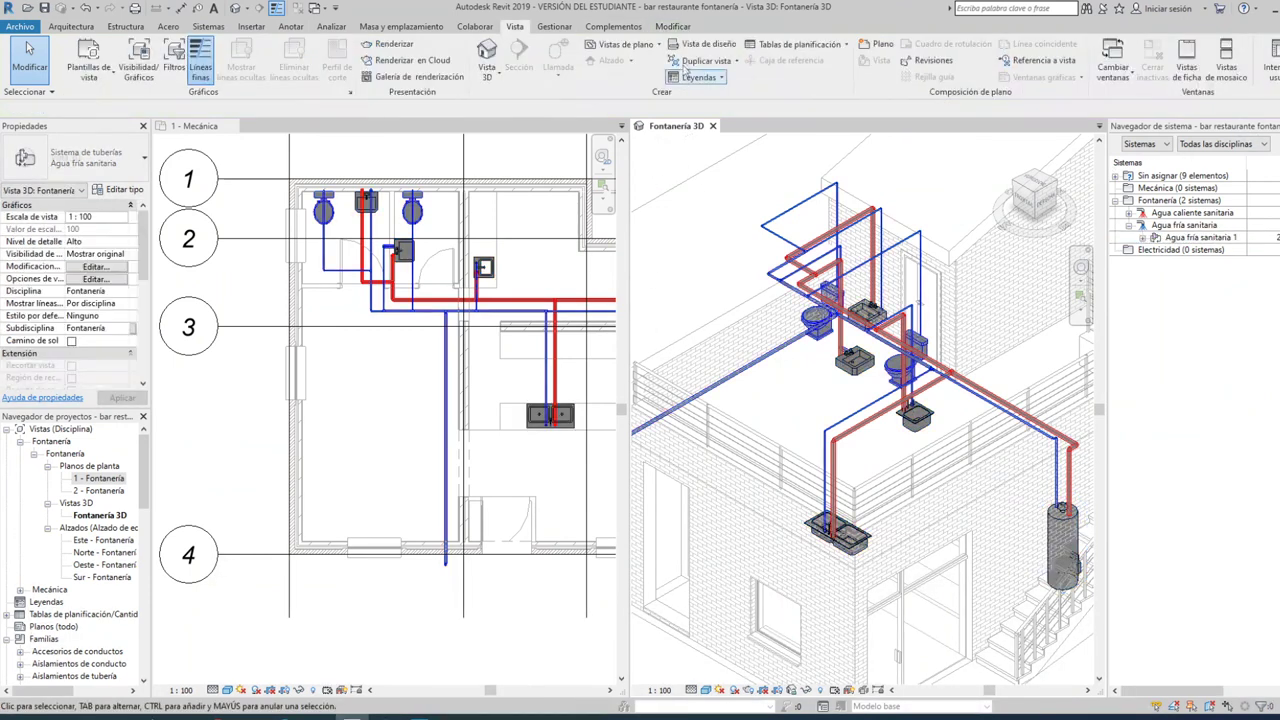
pyautogui.click(495, 321)
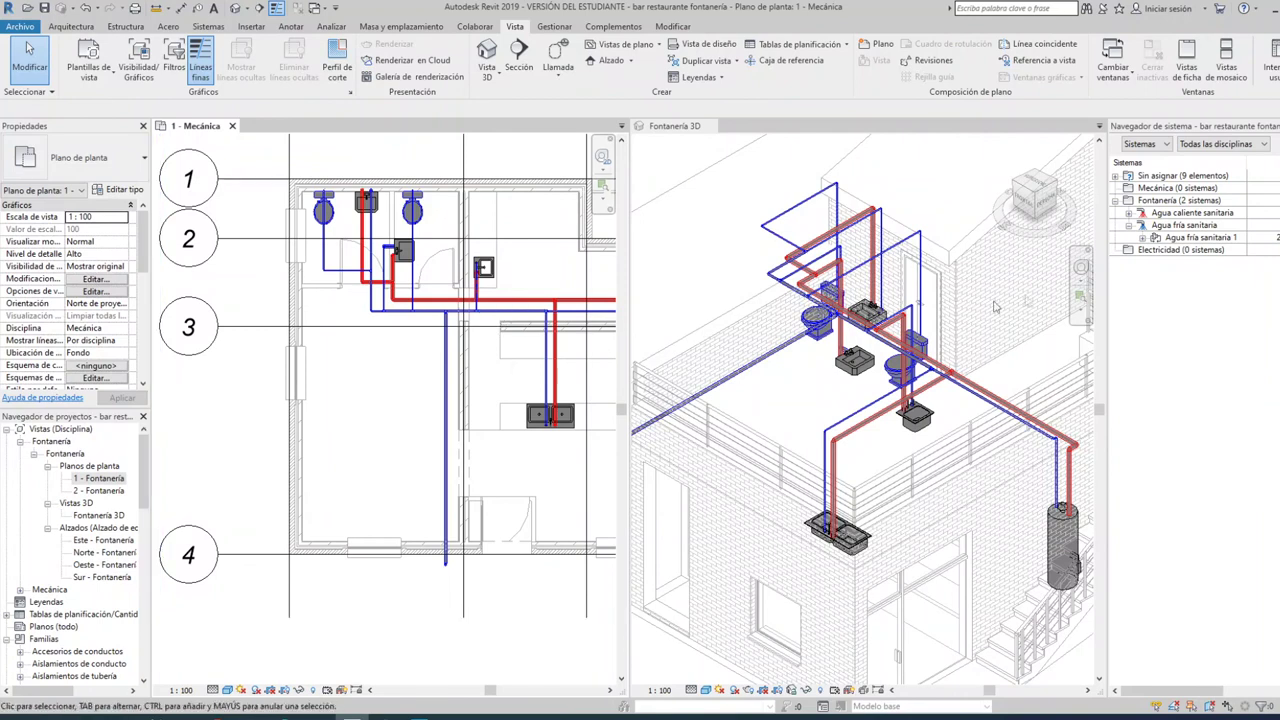
# - Open Inspector de sistema and Editar sistema for Agua fría sanitaria 1, cancelling both
pyautogui.click(1160, 240)
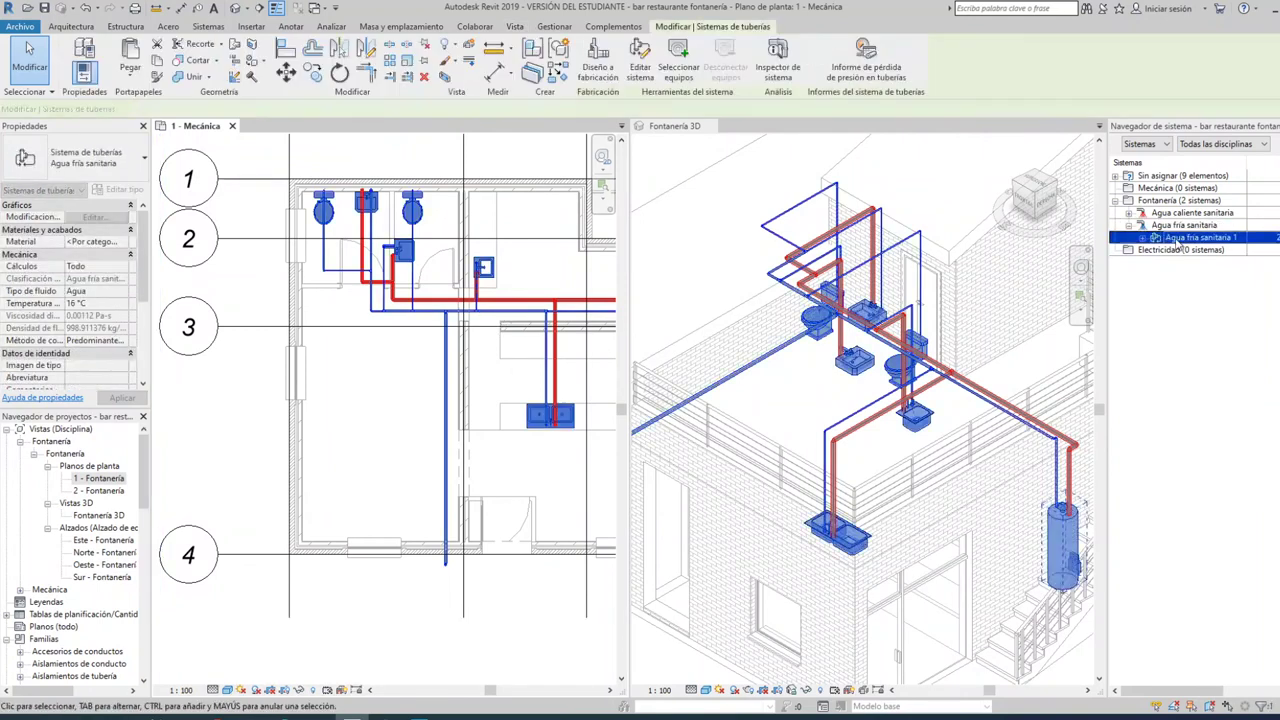
pyautogui.click(779, 60)
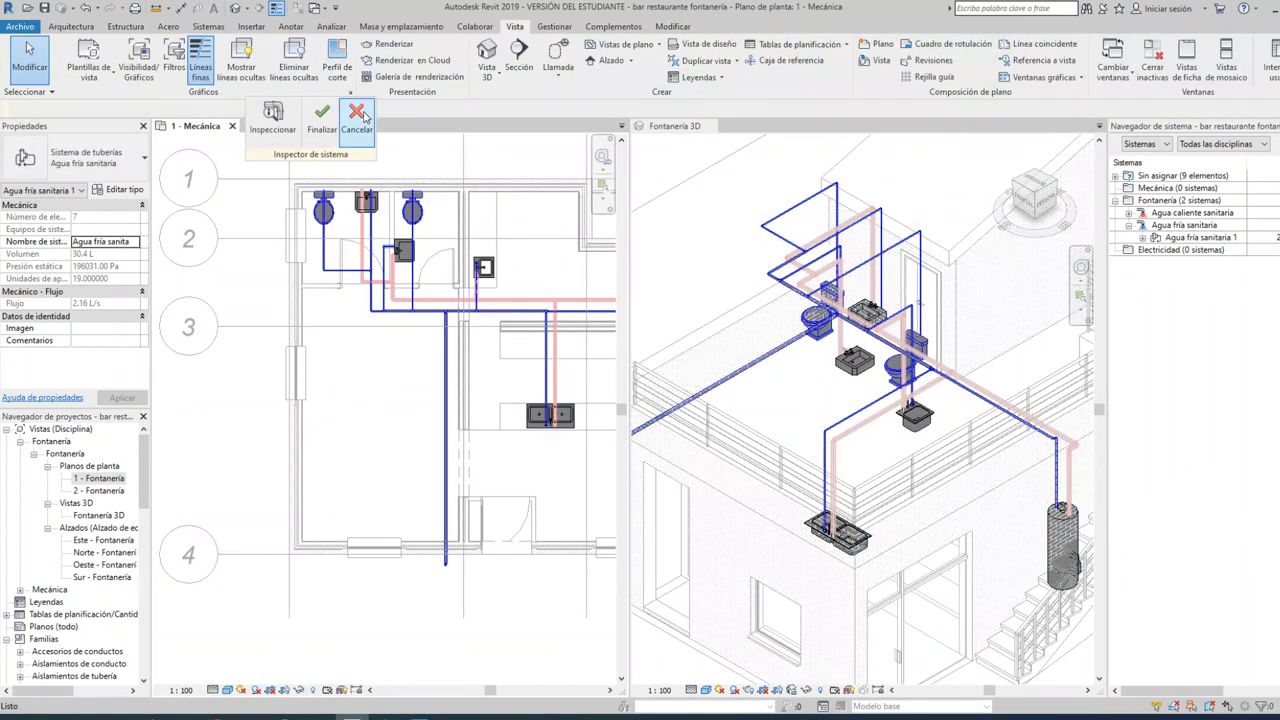
pyautogui.click(357, 116)
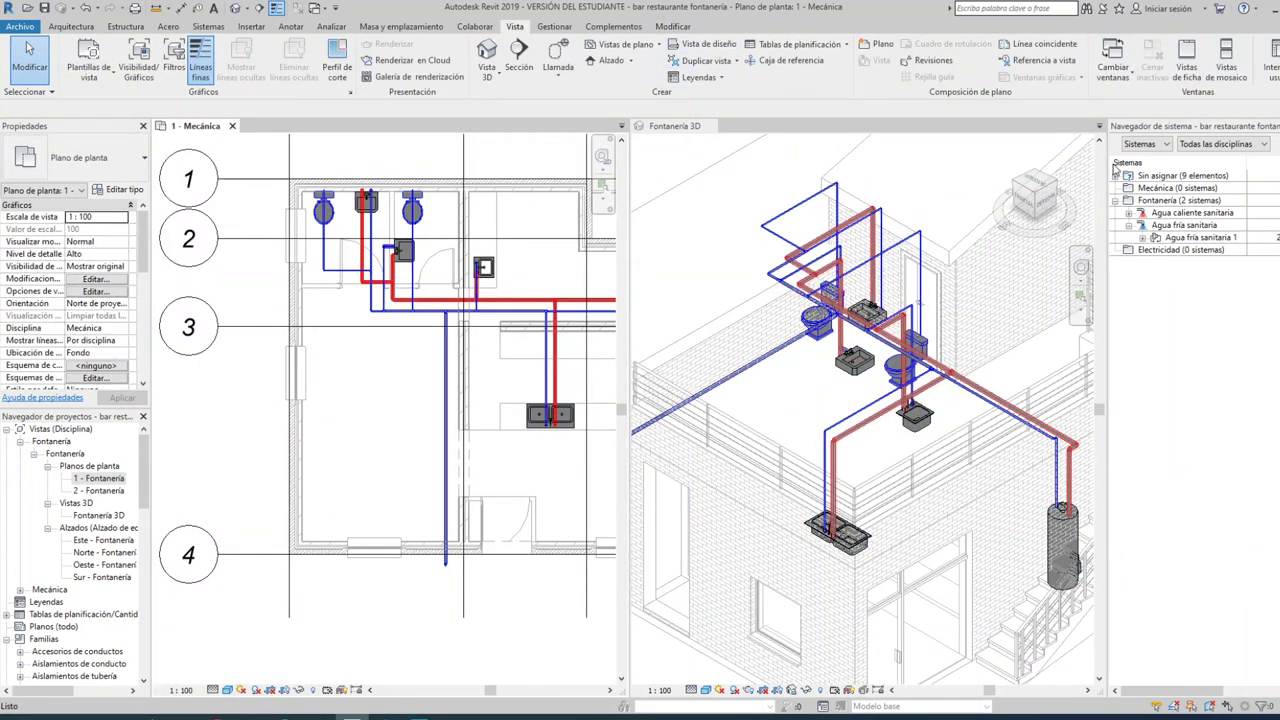
pyautogui.click(1175, 238)
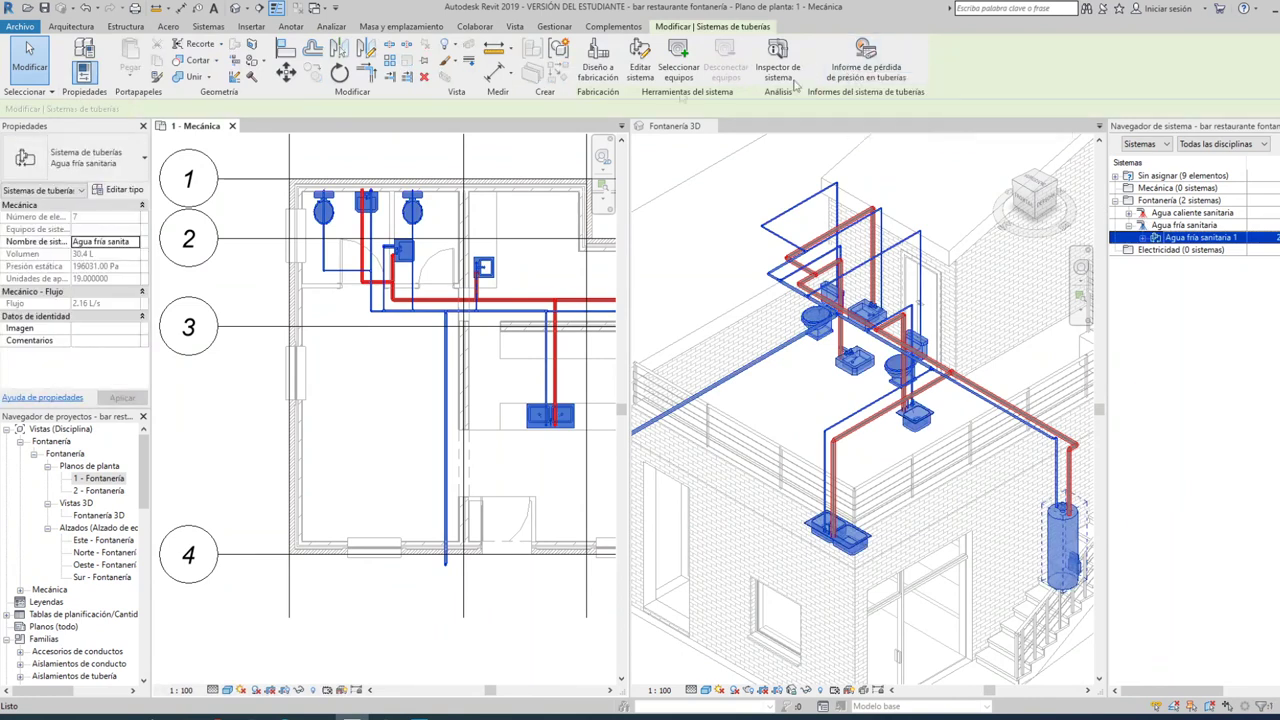
pyautogui.click(640, 50)
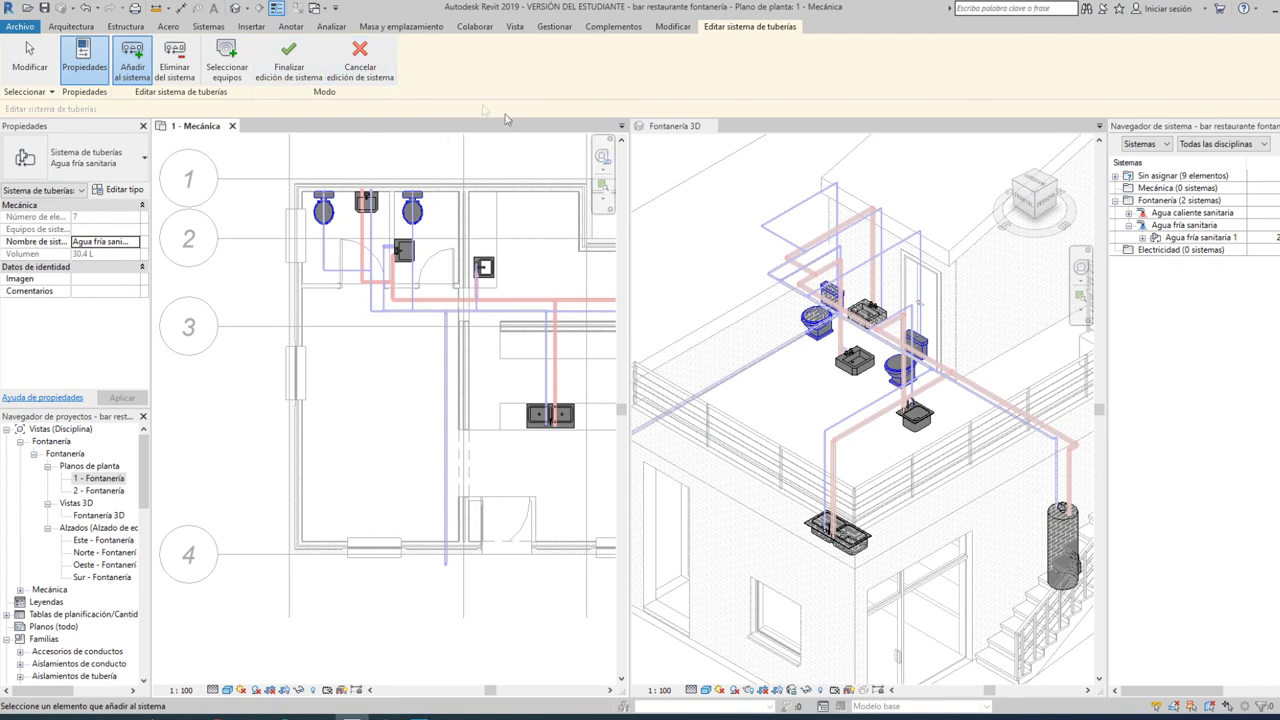
pyautogui.click(360, 60)
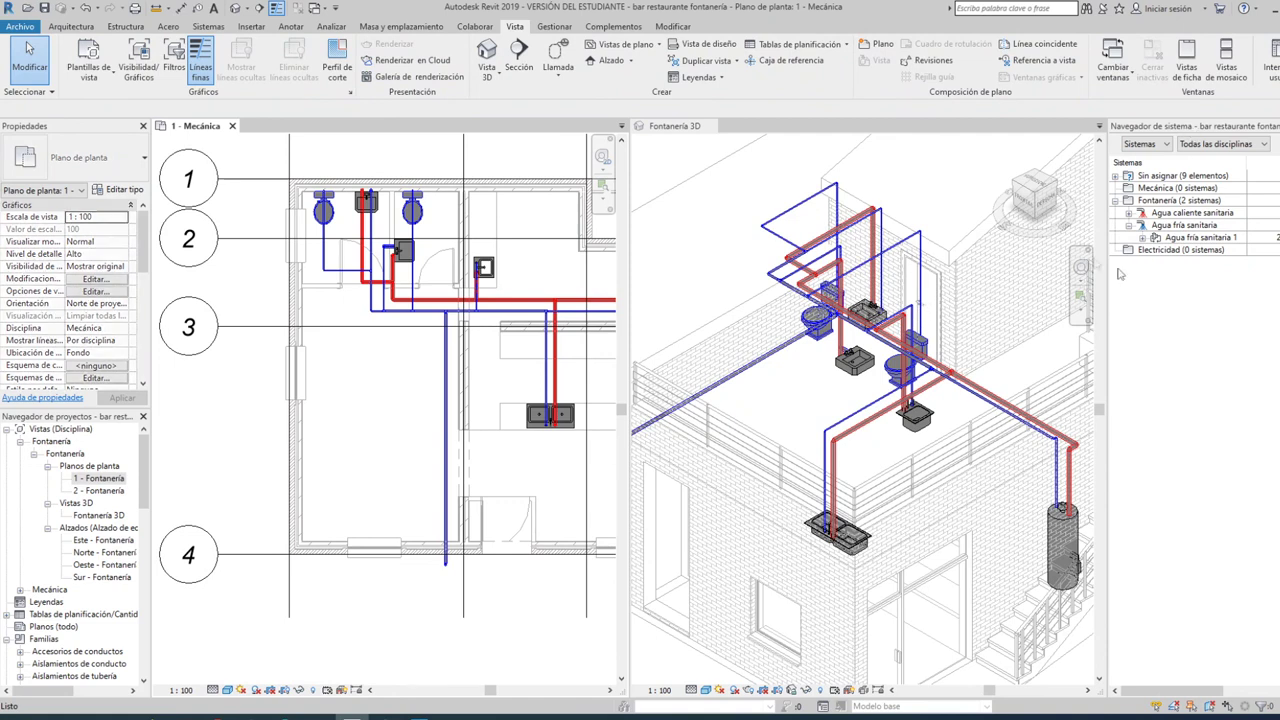
# - Check the 9 unassigned elements, then close the System Browser with F9
pyautogui.click(1185, 177)
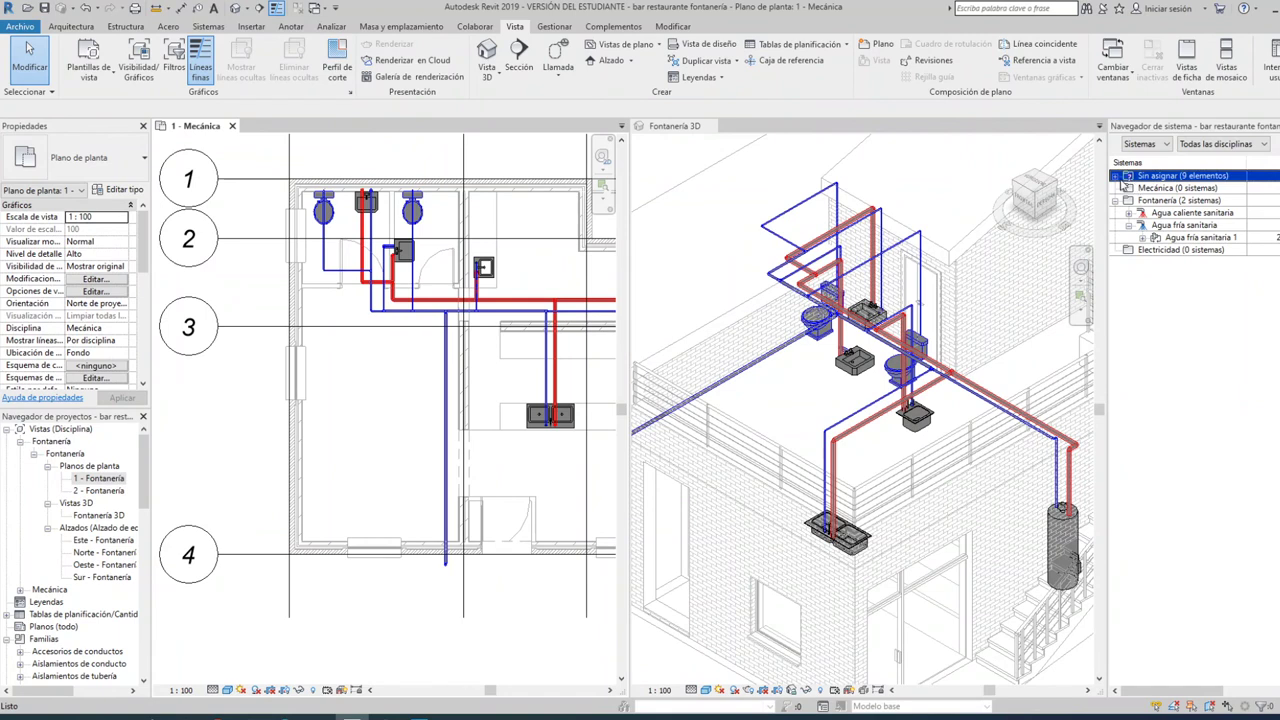
pyautogui.press('Escape')
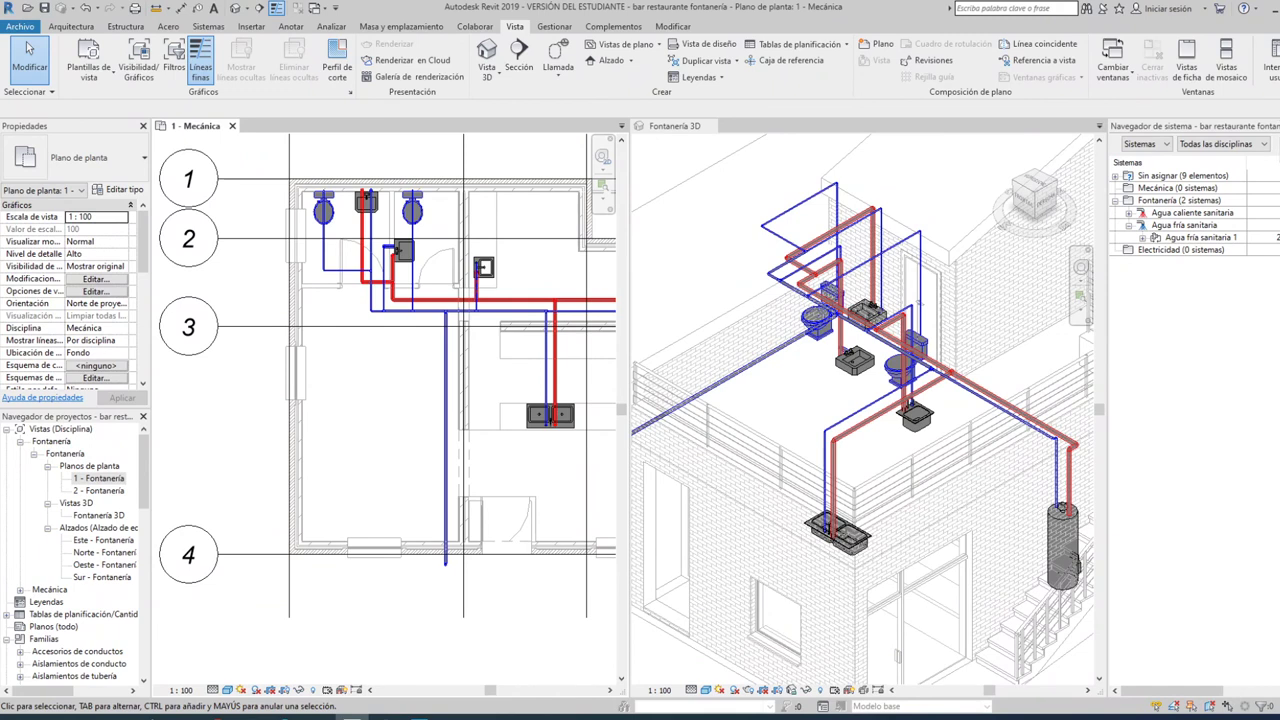
pyautogui.press('F9')
pyautogui.scroll(-2, 429, 380)
pyautogui.scroll(-2, 429, 380)
pyautogui.moveTo(500, 366); pyautogui.dragTo(429, 380, button='middle')
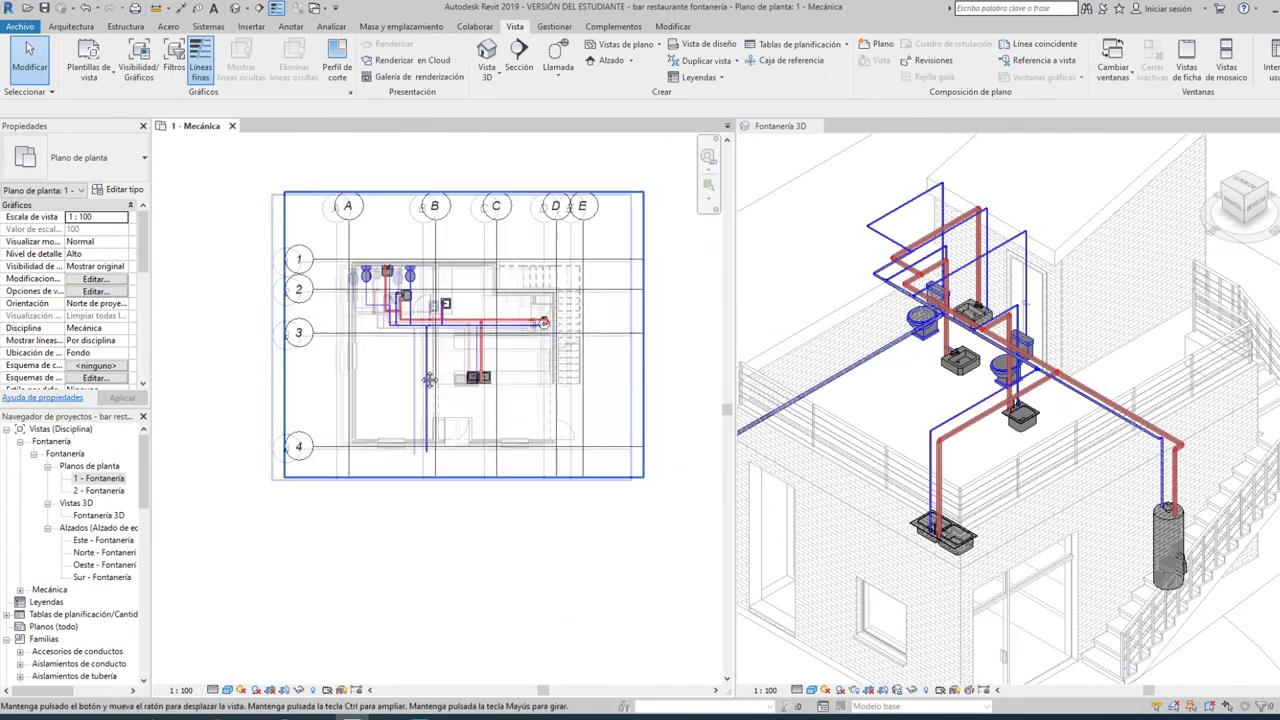
pyautogui.scroll(1, 420, 422)
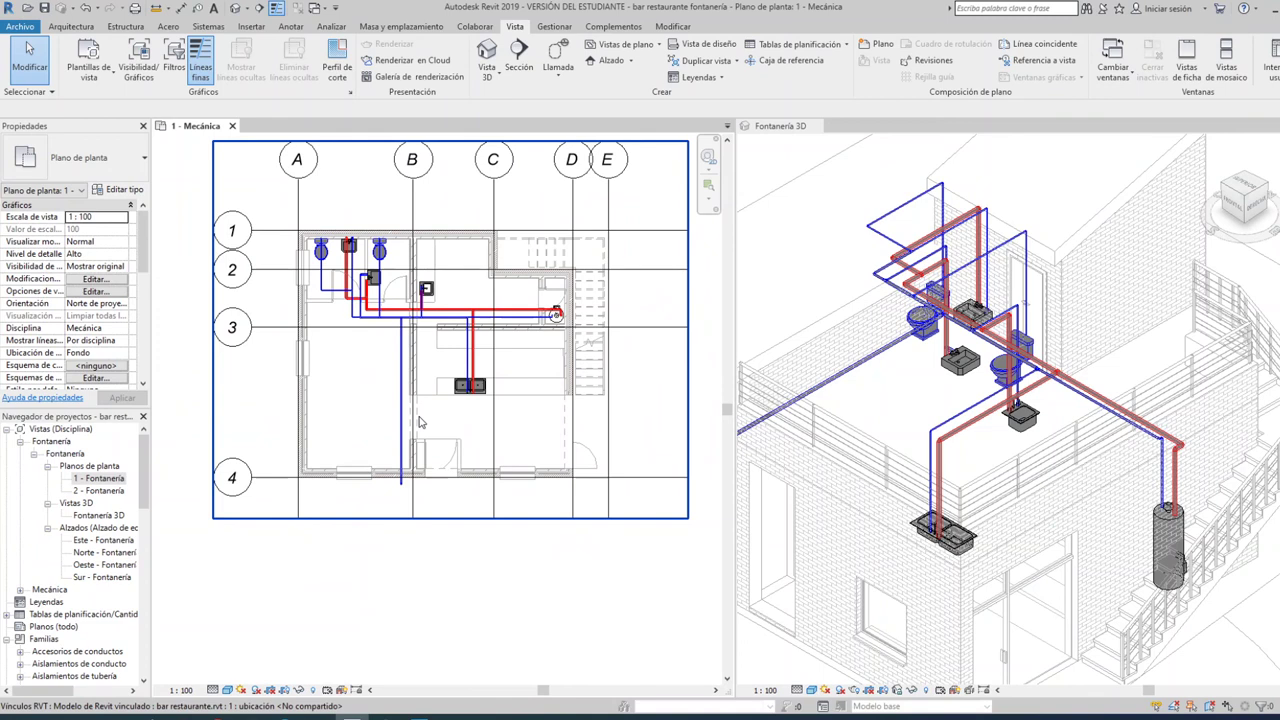